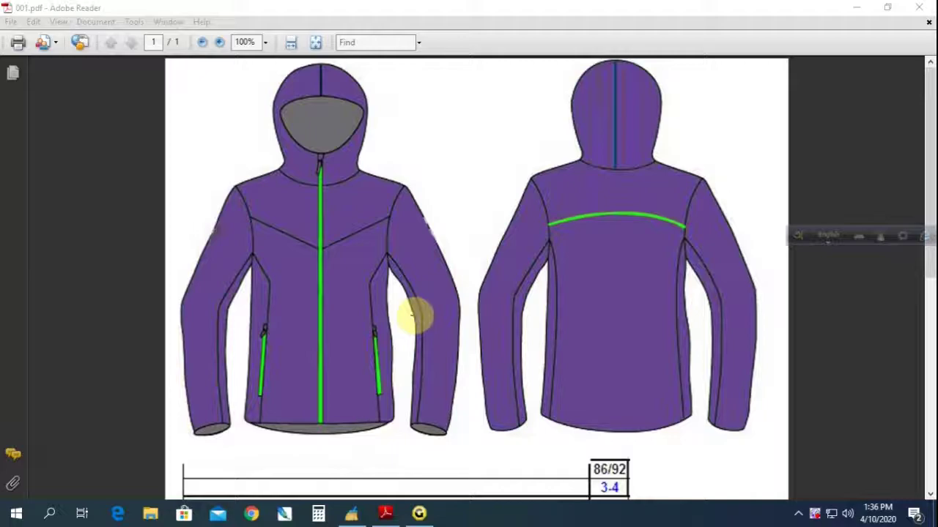
Bring the spec sheet into focus and clear the small marks at the jacket's zipper top.
click(233, 306)
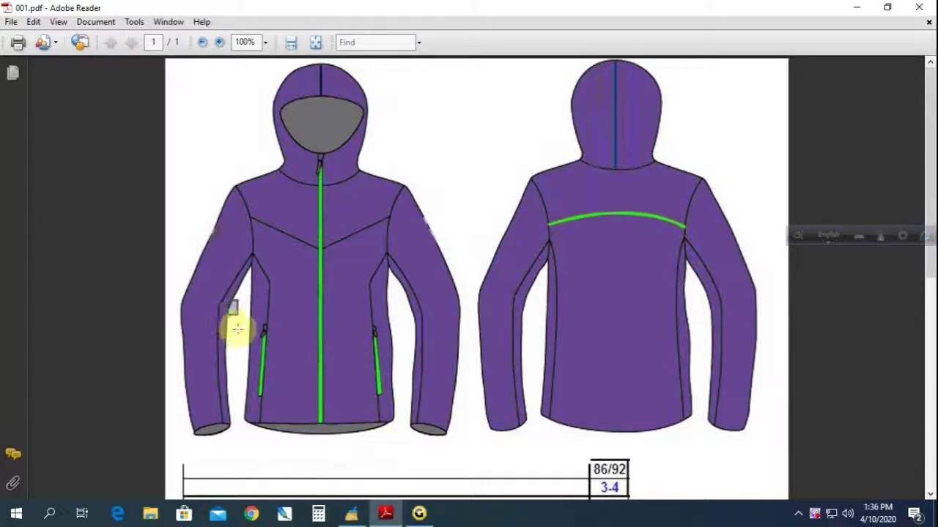
click(235, 333)
click(237, 331)
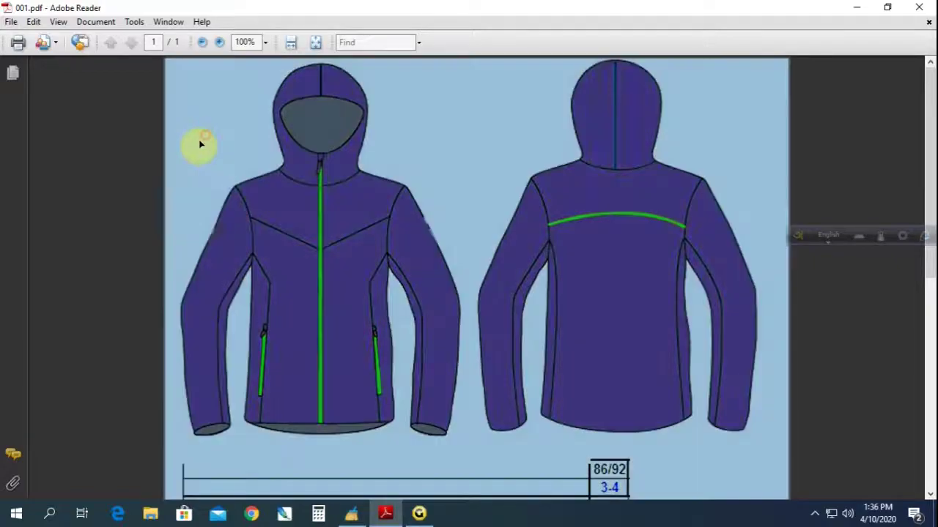
click(198, 144)
click(199, 141)
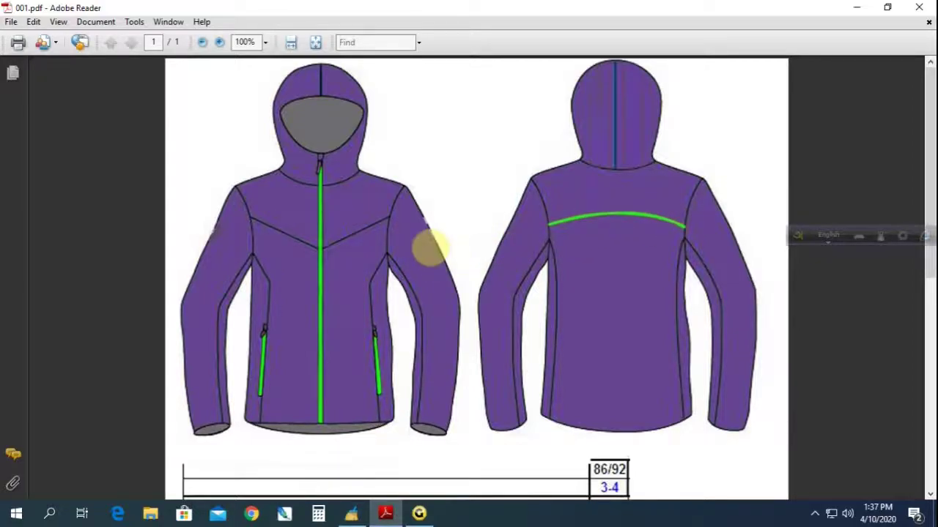
Scroll down to the measurement table and highlight the size 3-4 column.
scroll(430, 248, down, 1)
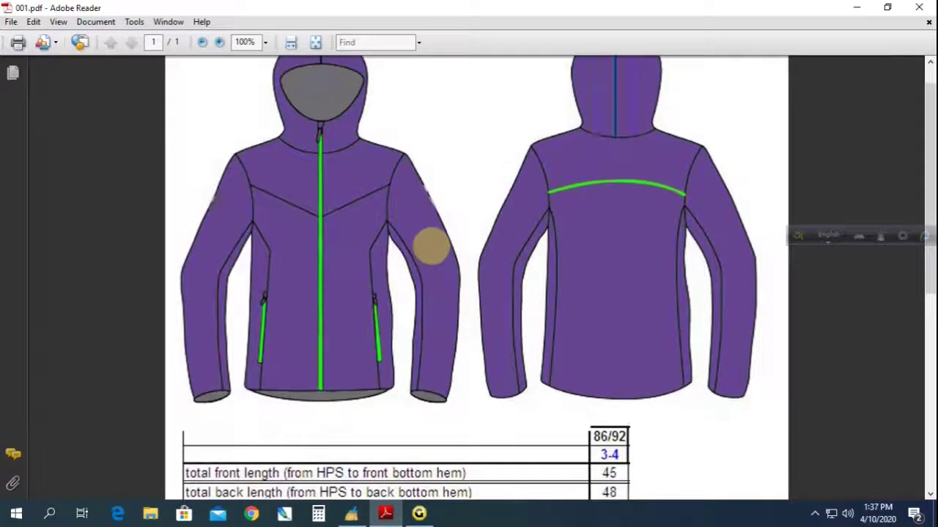
scroll(436, 247, down, 2)
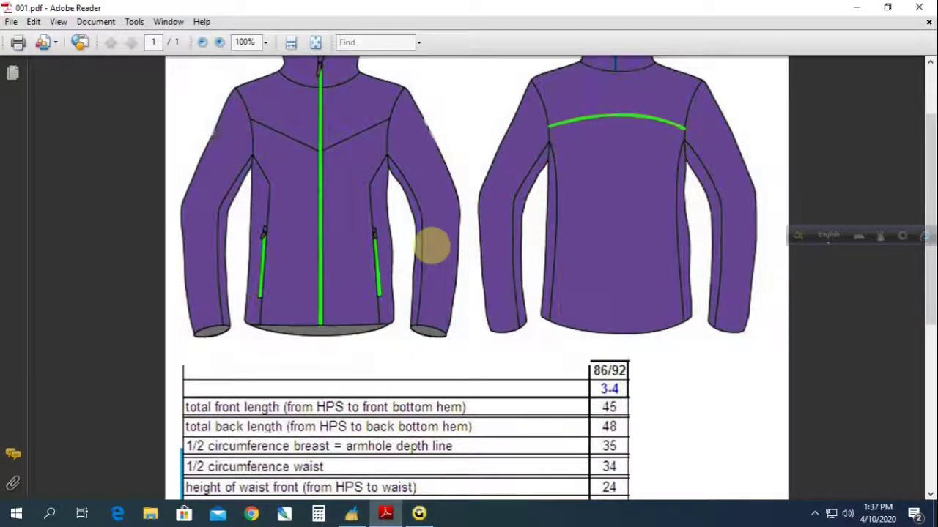
scroll(438, 245, down, 2)
scroll(440, 243, down, 1)
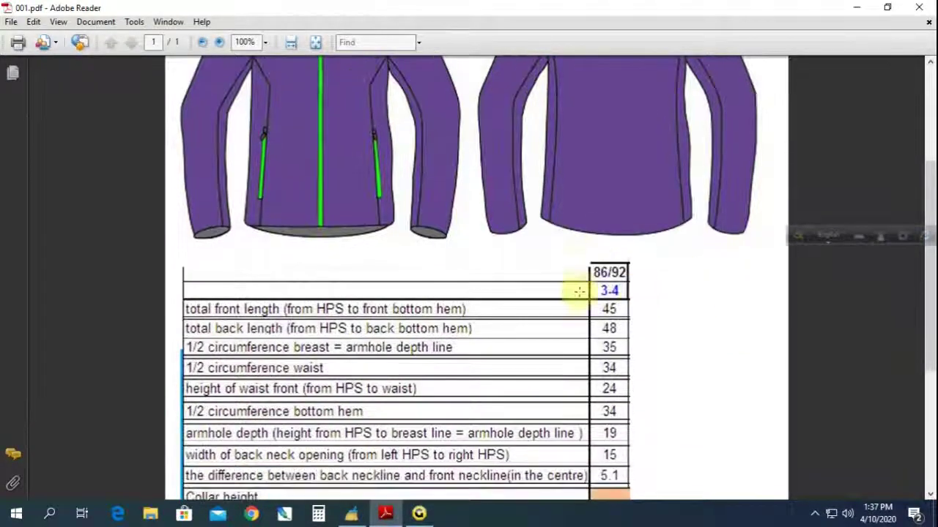
click(651, 299)
scroll(634, 306, down, 1)
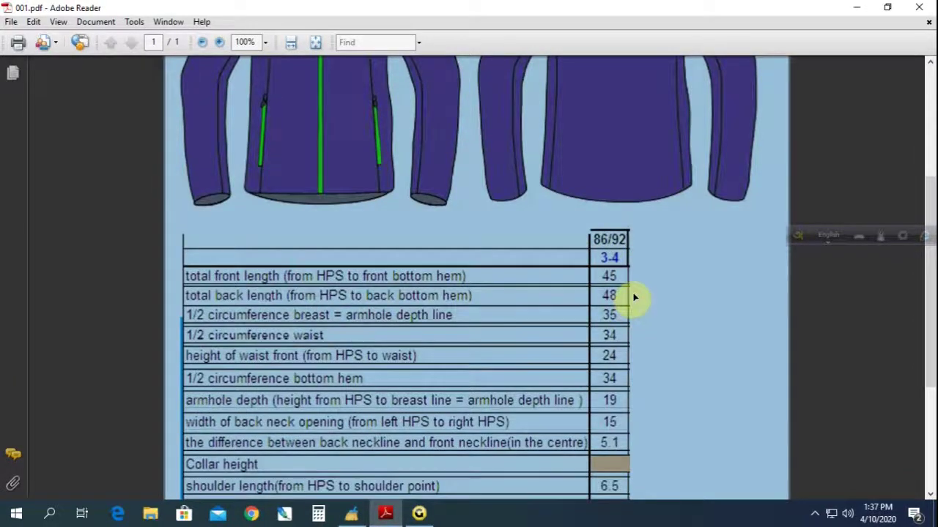
click(643, 284)
scroll(359, 295, down, 1)
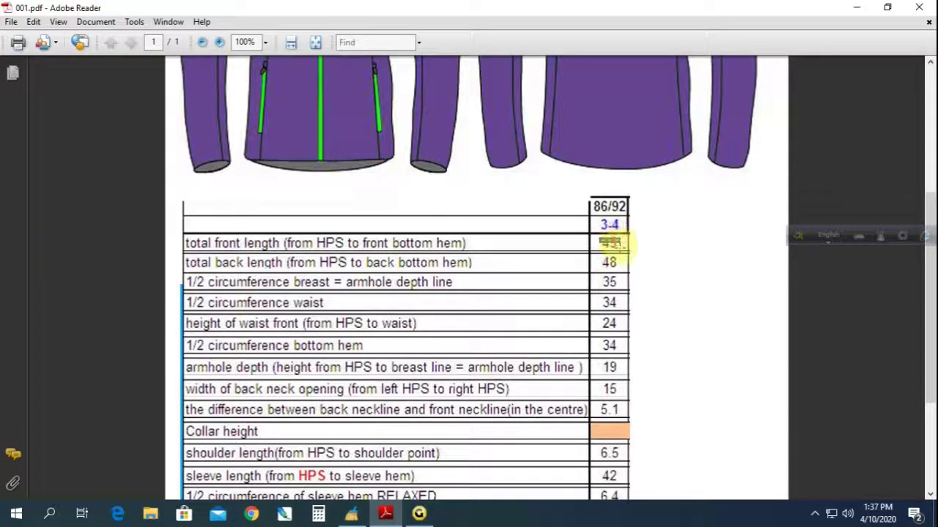
Trace the front length line down the jacket front drawing.
scroll(322, 235, up, 5)
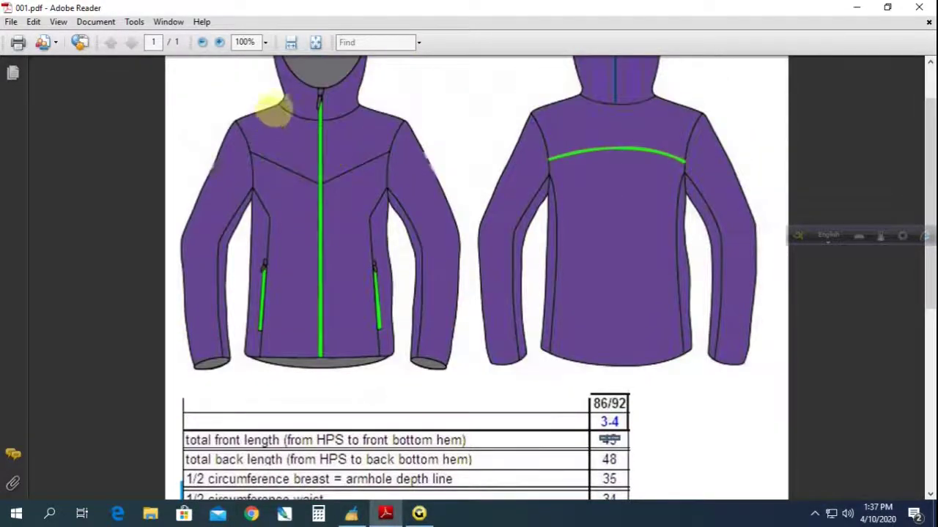
drag(283, 105, 291, 366)
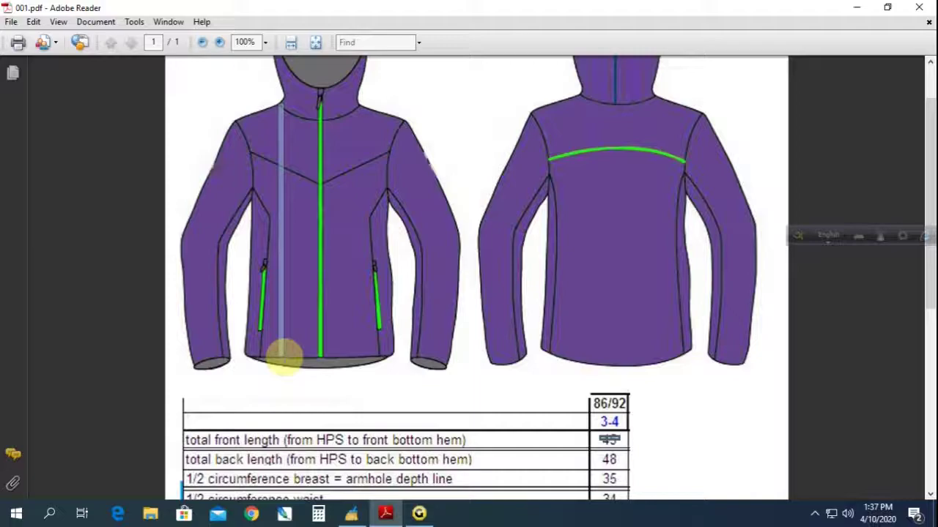
scroll(211, 486, down, 1)
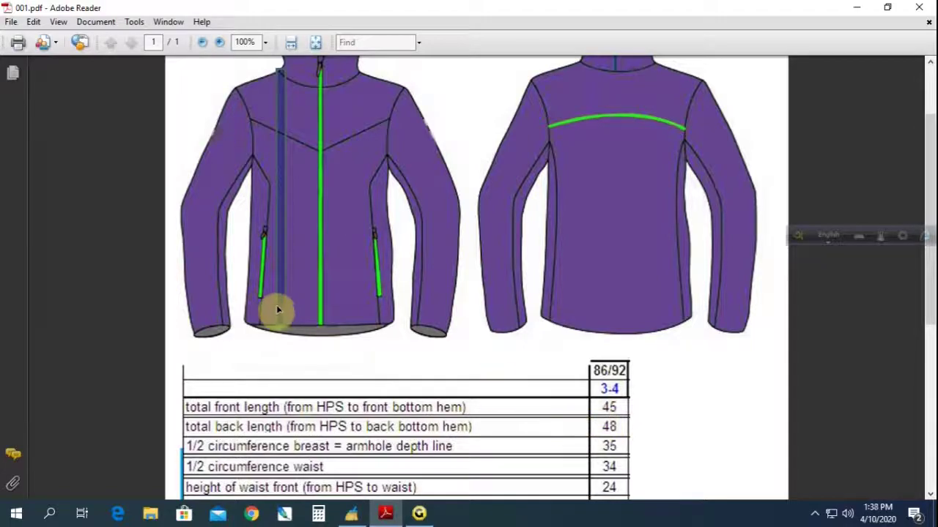
scroll(276, 313, up, 2)
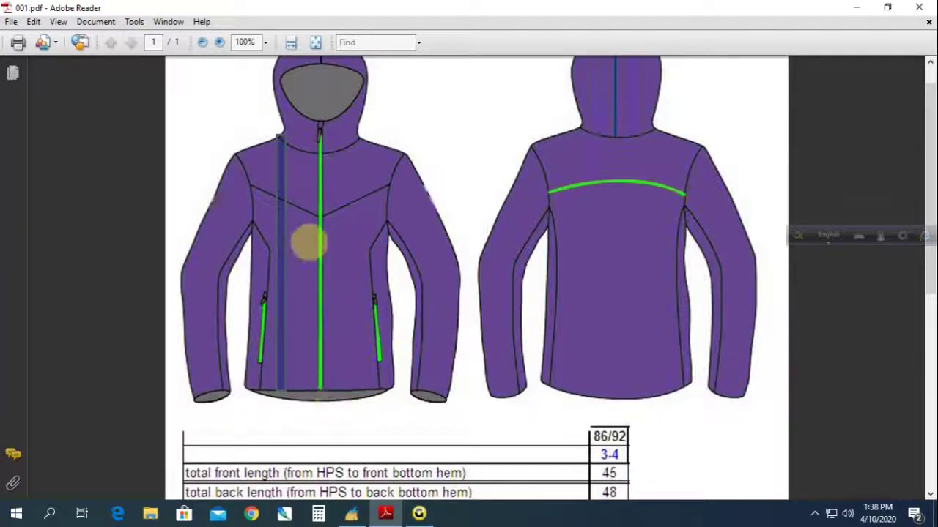
drag(359, 135, 366, 234)
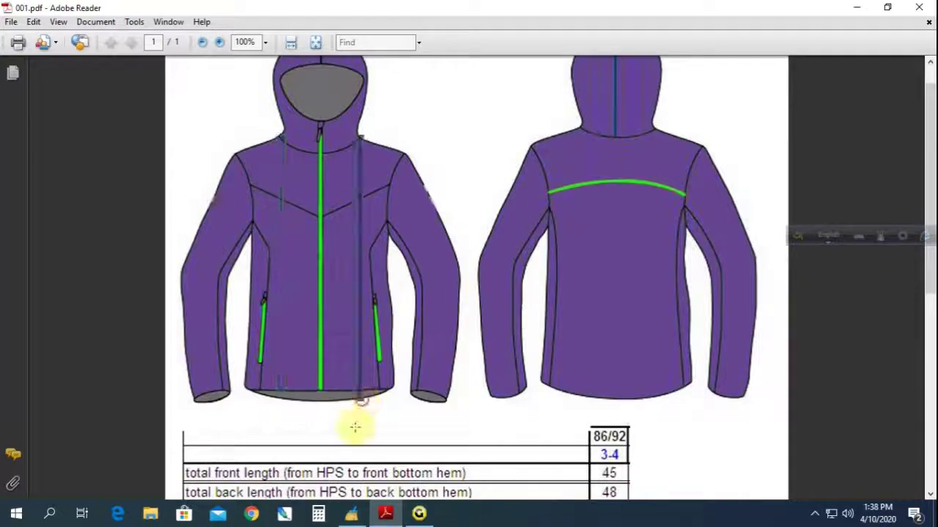
Point out the front length 45 and back length 48 values in the table.
scroll(357, 410, down, 2)
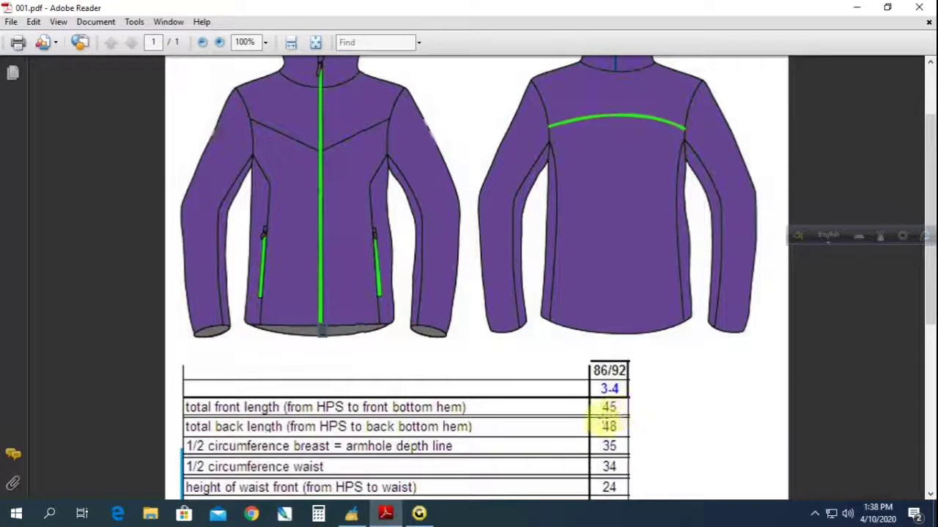
click(609, 414)
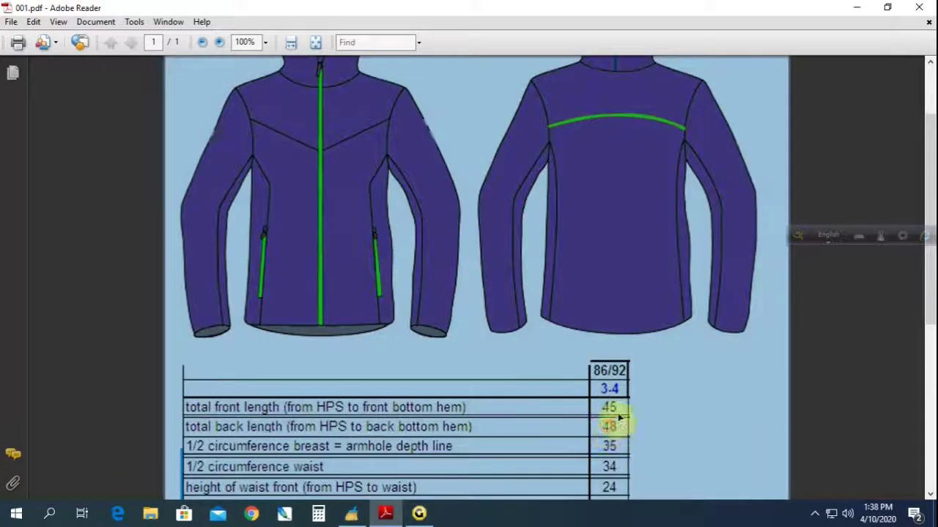
click(478, 364)
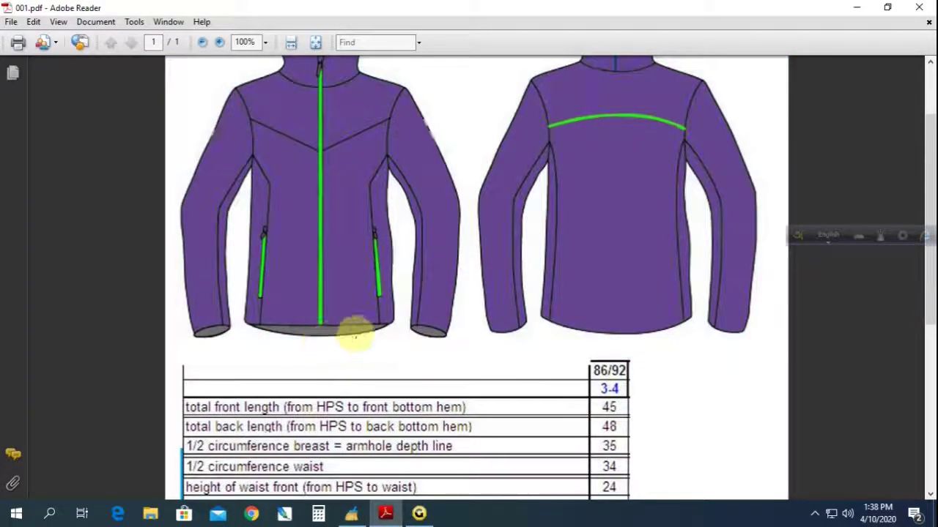
scroll(421, 287, up, 2)
scroll(421, 287, down, 4)
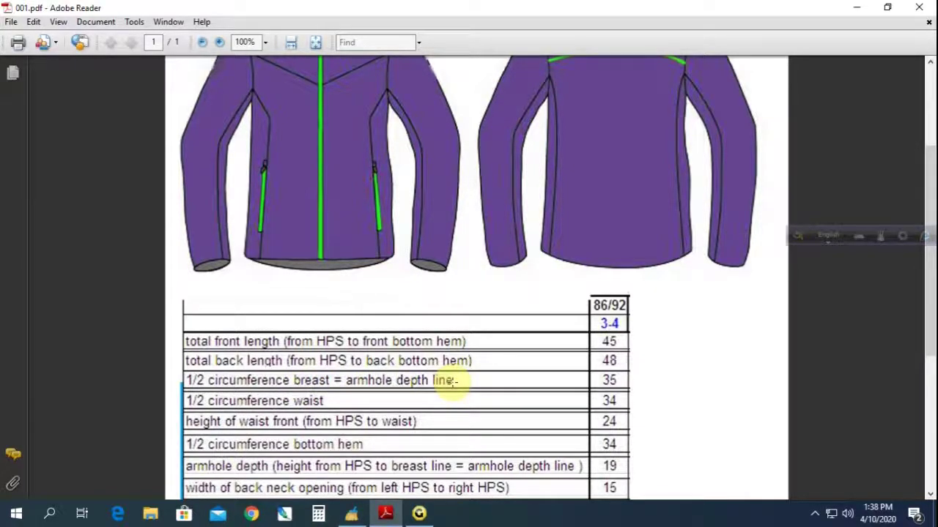
Mark the breast line across the front jacket and the 35 cell in the table.
scroll(456, 382, up, 2)
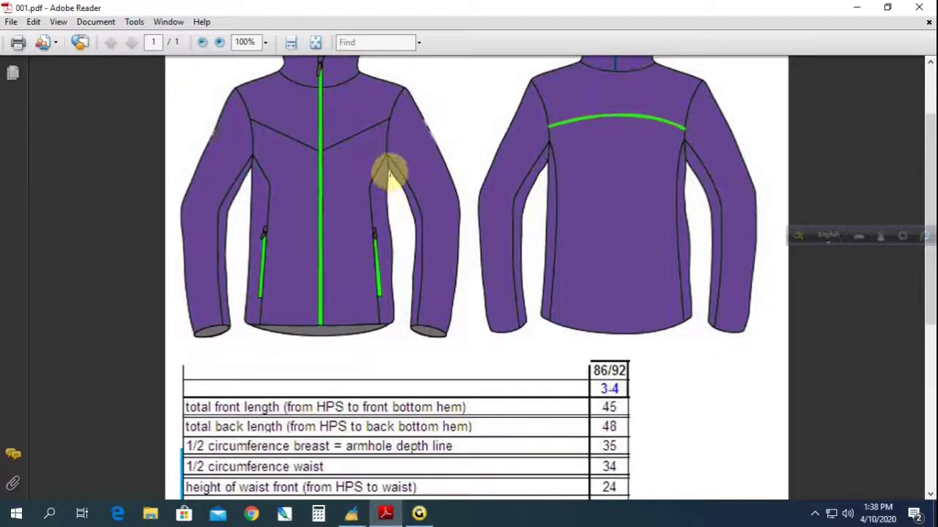
drag(388, 174, 249, 176)
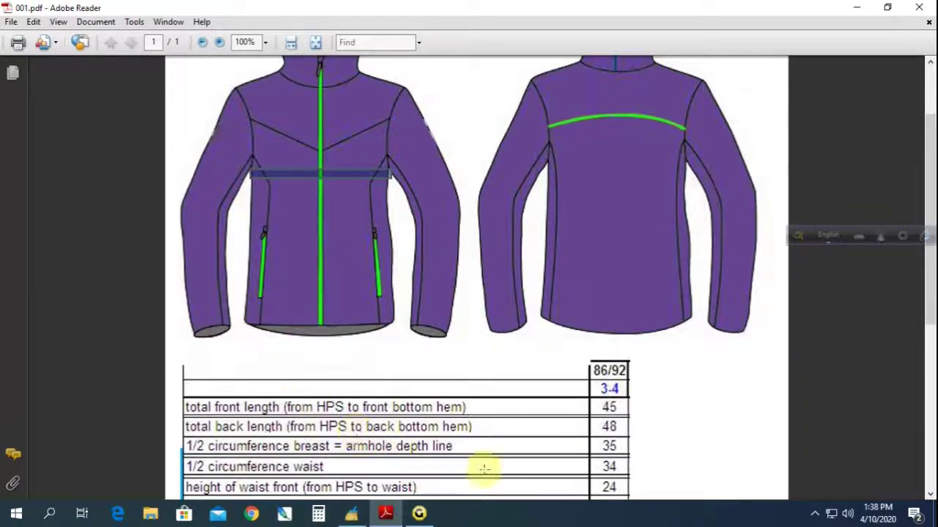
drag(621, 445, 602, 445)
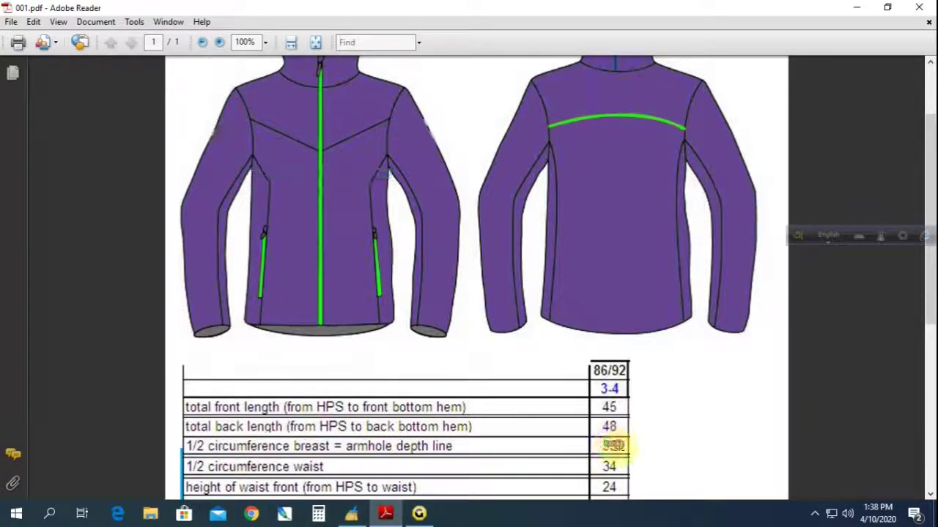
scroll(523, 461, down, 1)
scroll(479, 444, down, 1)
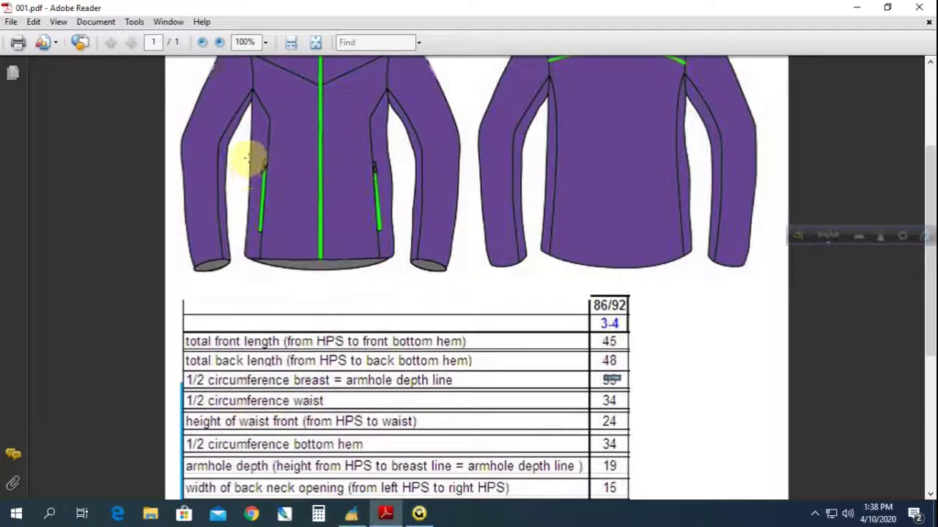
Mark the waist line and its height from the shoulder, then show the table's lower rows.
drag(264, 163, 388, 165)
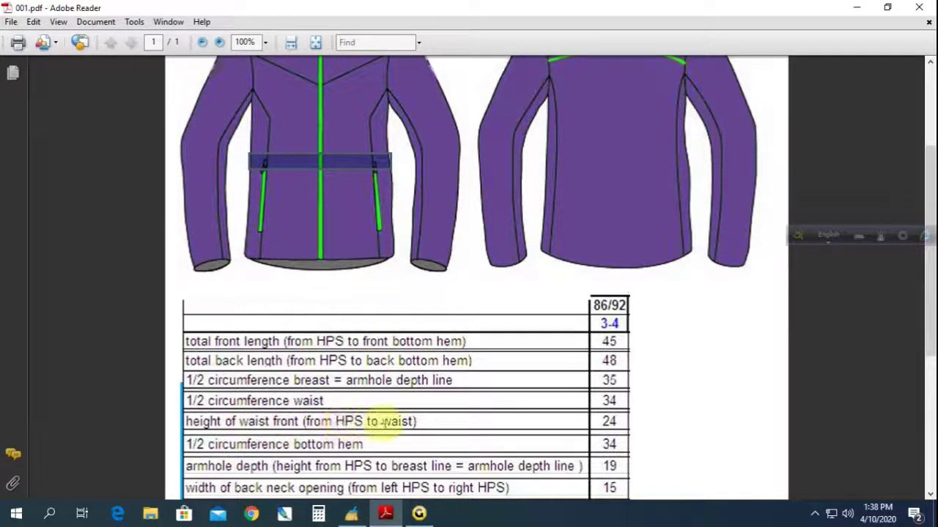
scroll(469, 379, up, 2)
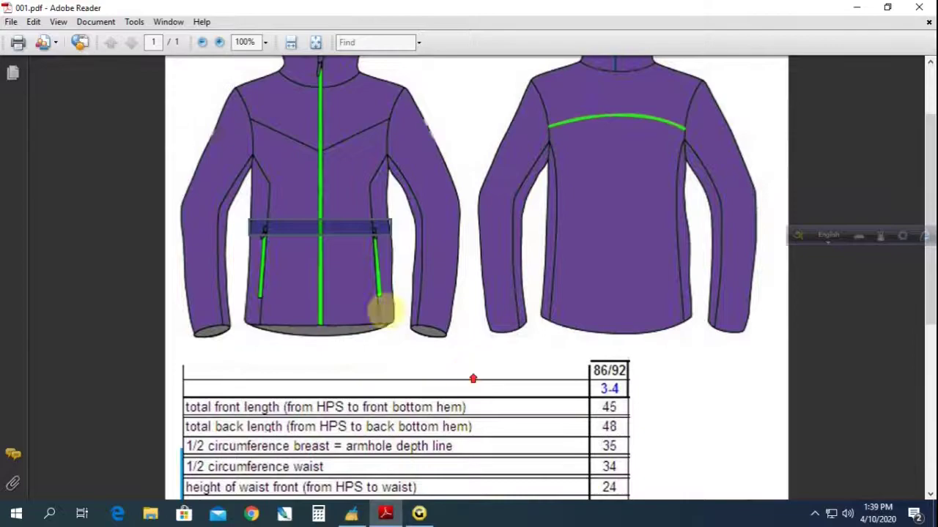
mouse_move(282, 75)
mouse_down()
mouse_move(290, 216)
mouse_move(394, 216)
mouse_up()
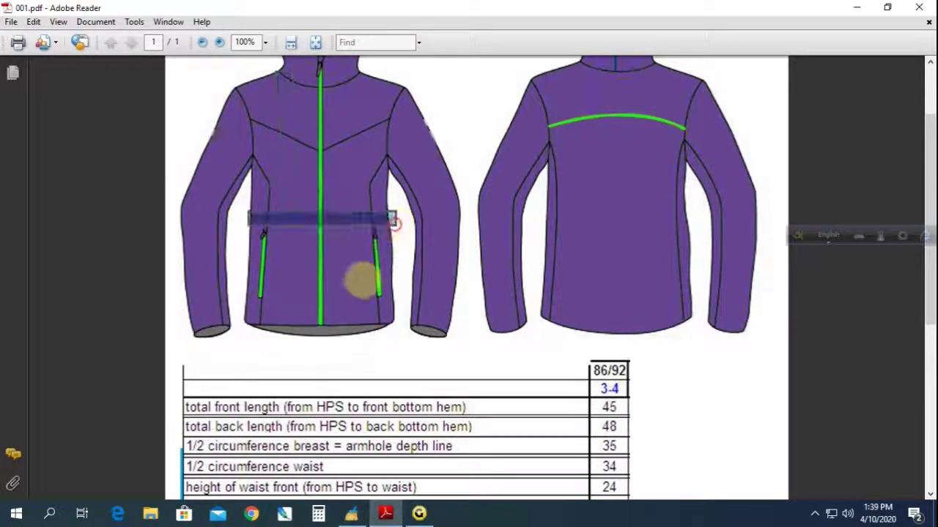
scroll(437, 307, down, 3)
scroll(439, 309, down, 3)
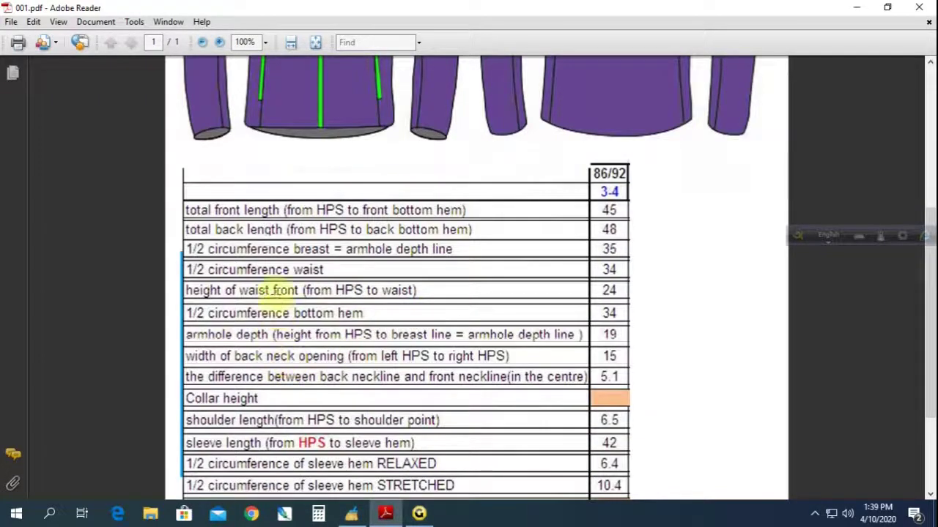
Pick out front length 45 and back length 48 in the table, then switch to Gemini Pattern Editor.
scroll(271, 356, down, 2)
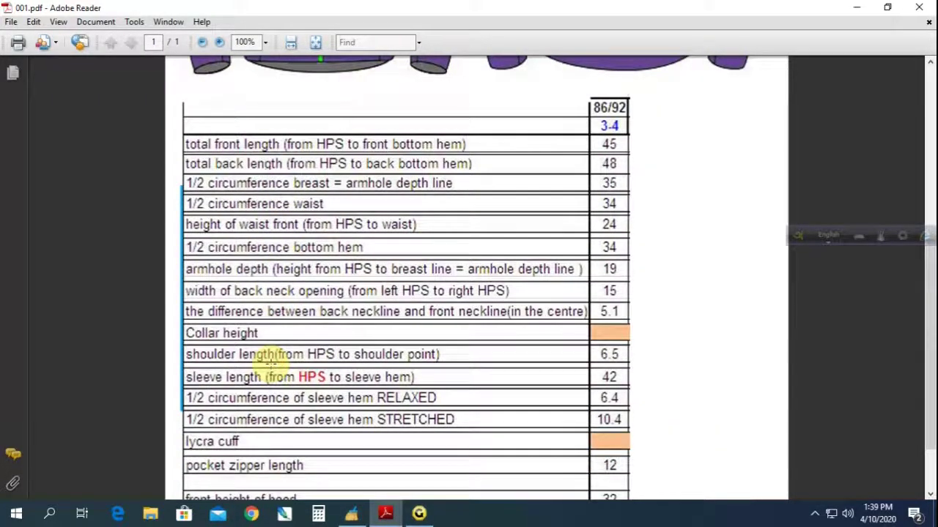
scroll(285, 415, down, 1)
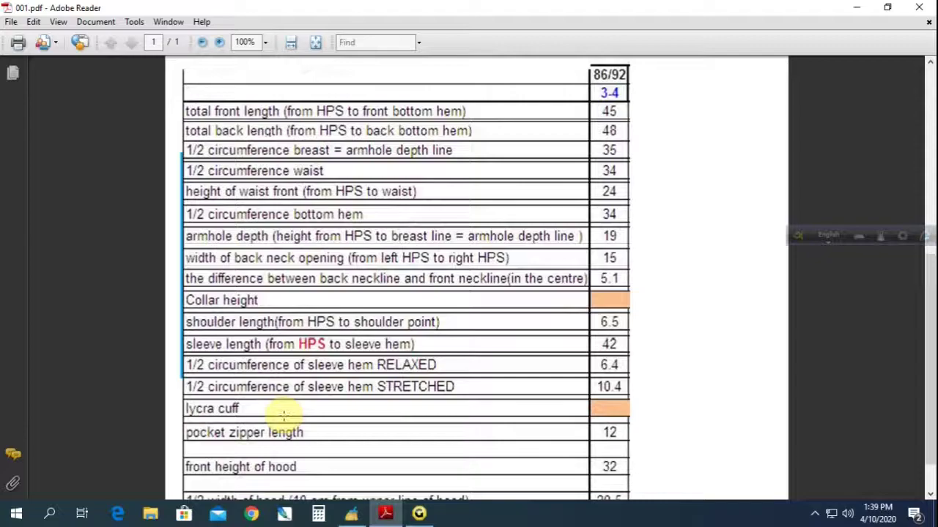
scroll(284, 412, down, 1)
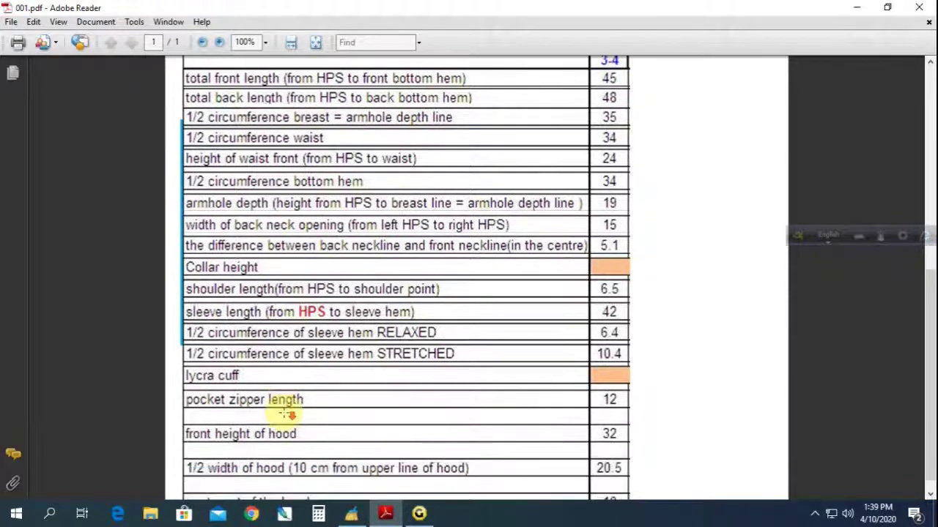
scroll(286, 411, down, 1)
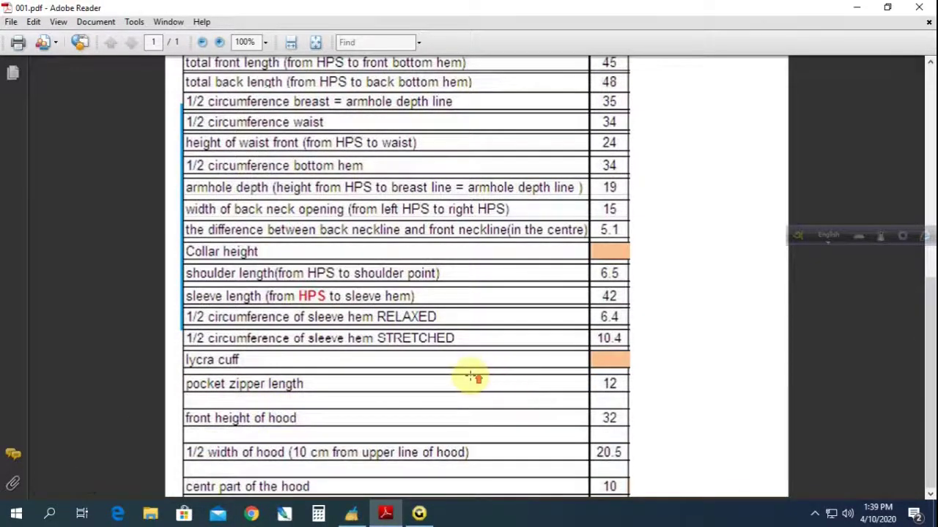
scroll(472, 377, up, 3)
scroll(467, 376, up, 1)
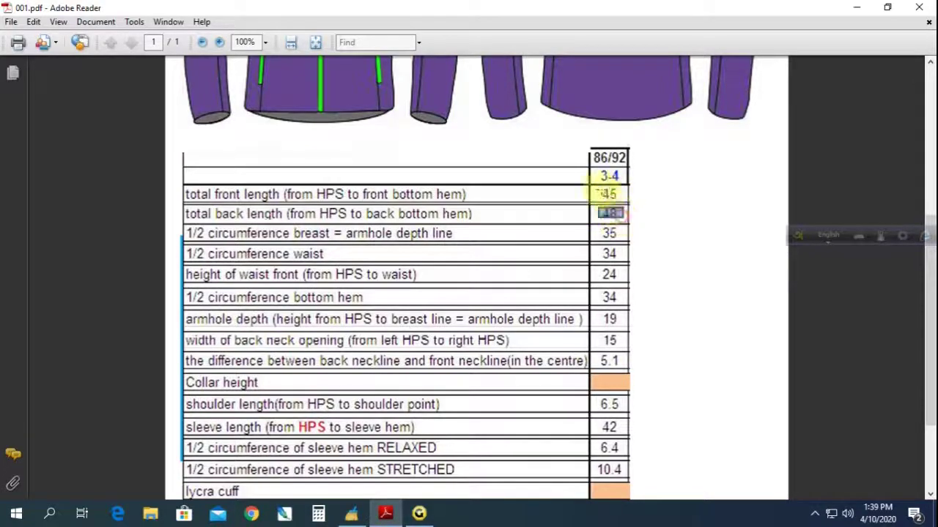
double_click(608, 194)
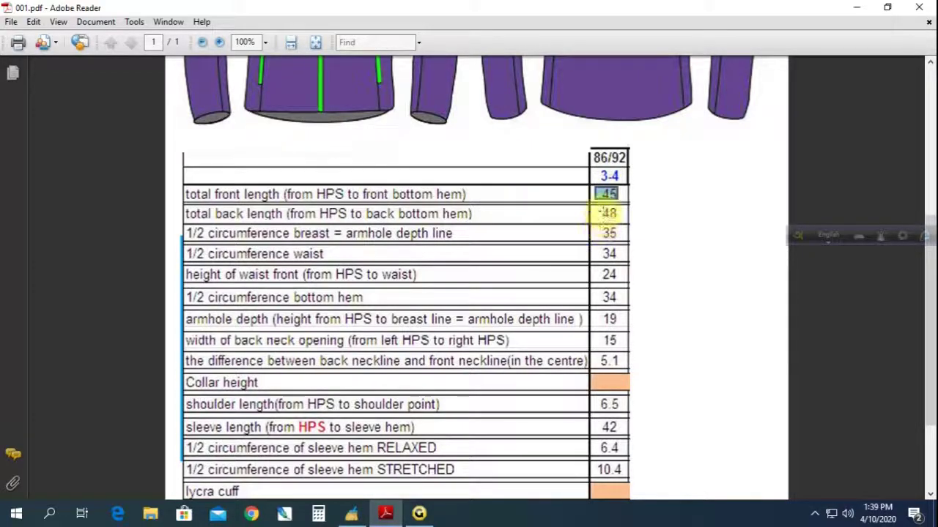
double_click(607, 213)
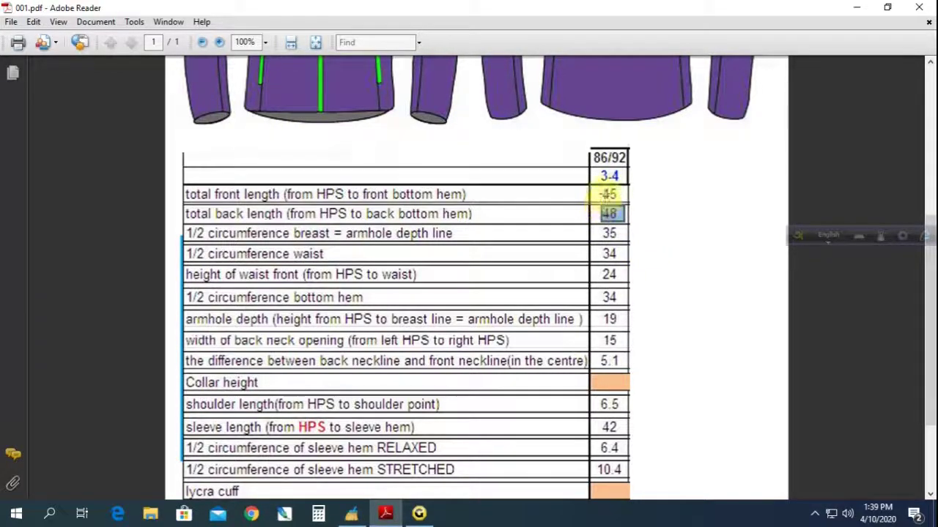
key(ctrl+a)
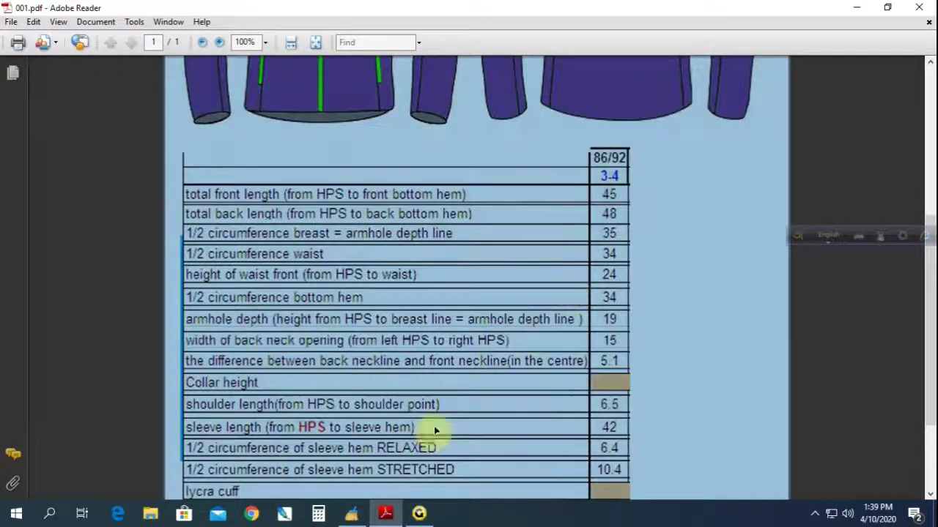
click(419, 513)
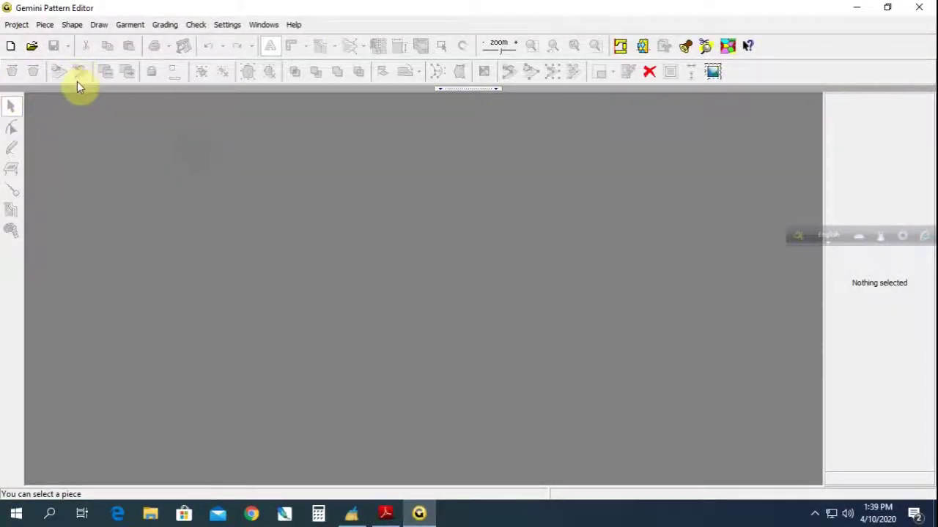
Start a new pattern project and draw a rectangle piece on the canvas.
click(11, 46)
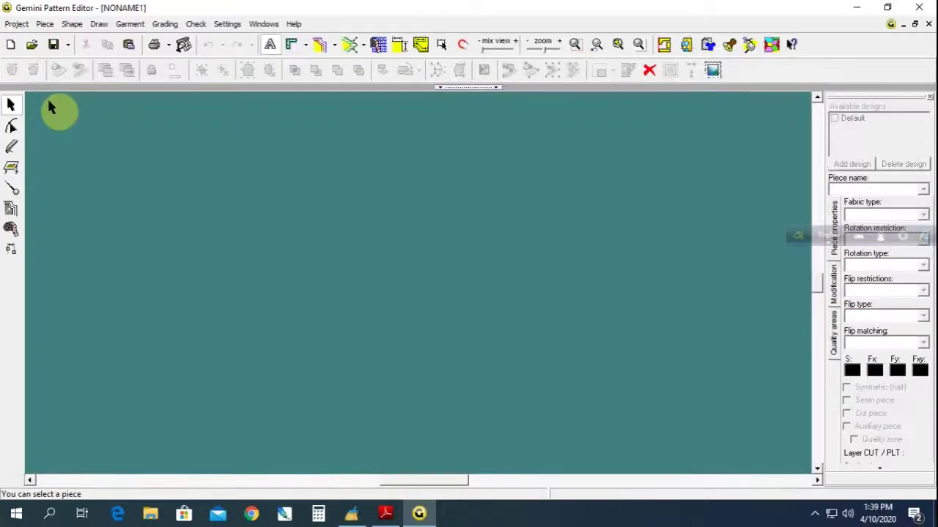
click(12, 148)
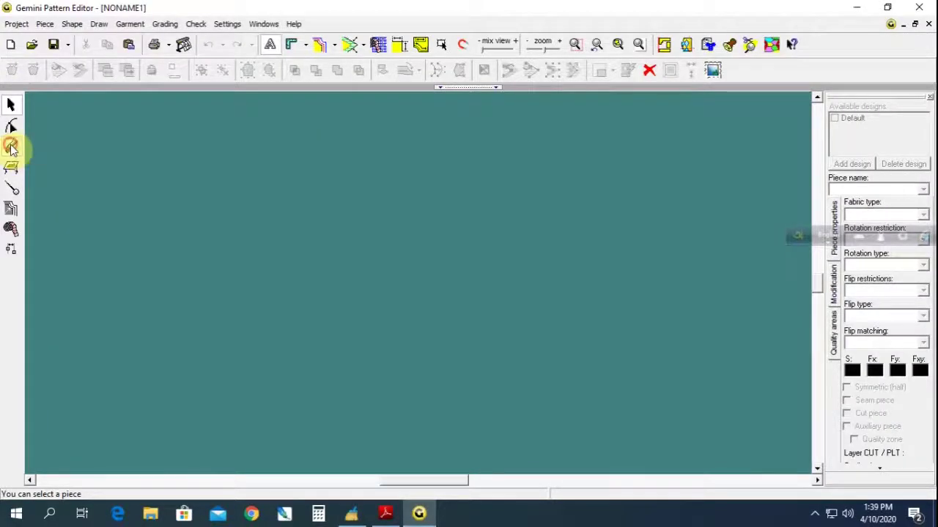
click(32, 71)
drag(228, 192, 502, 297)
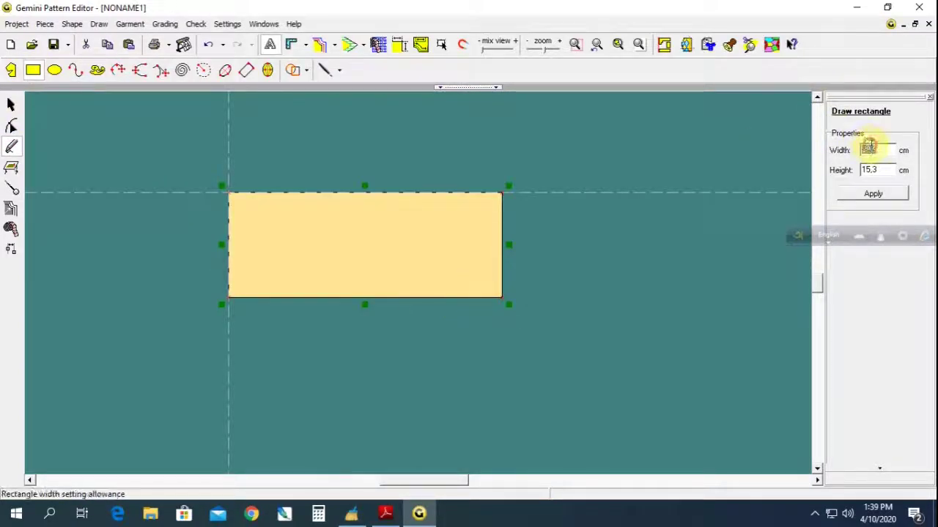
Set the rectangle width to 45 cm and return to the spec sheet PDF.
double_click(870, 149)
text(45)
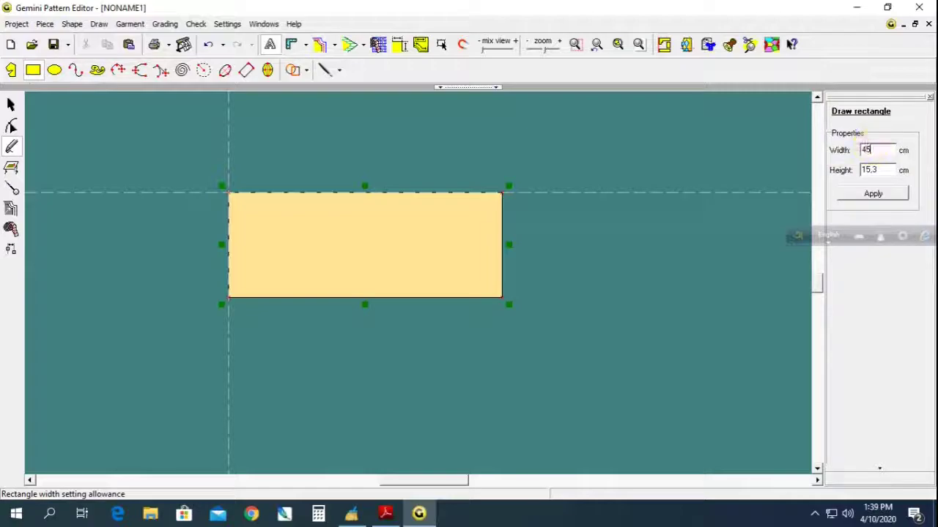
key(Return)
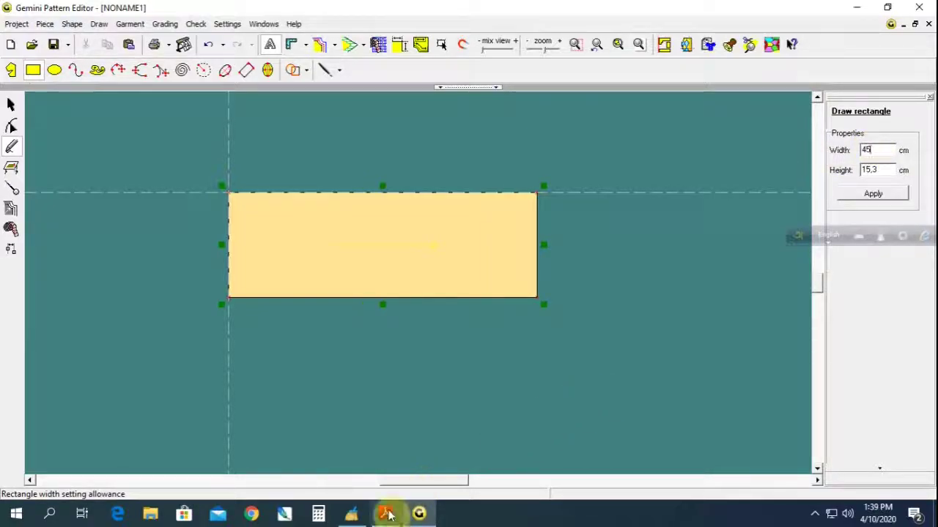
click(386, 513)
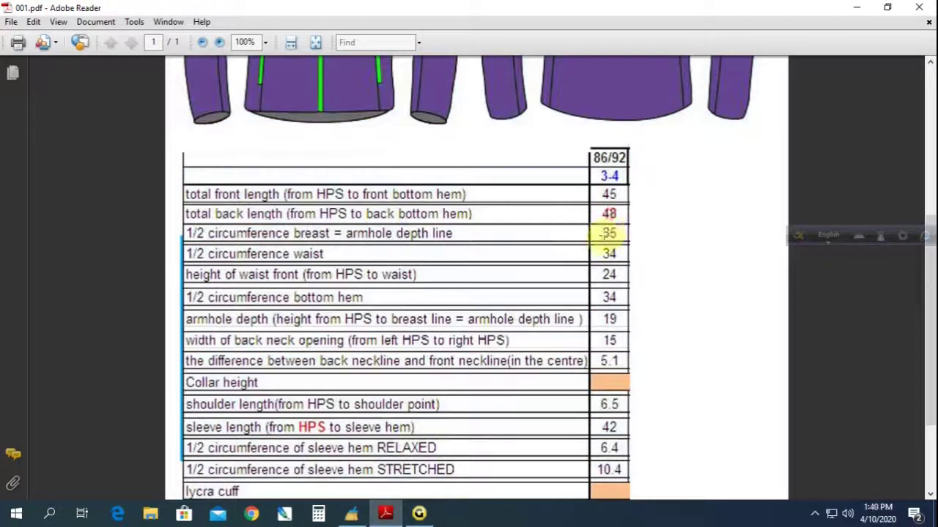
click(610, 233)
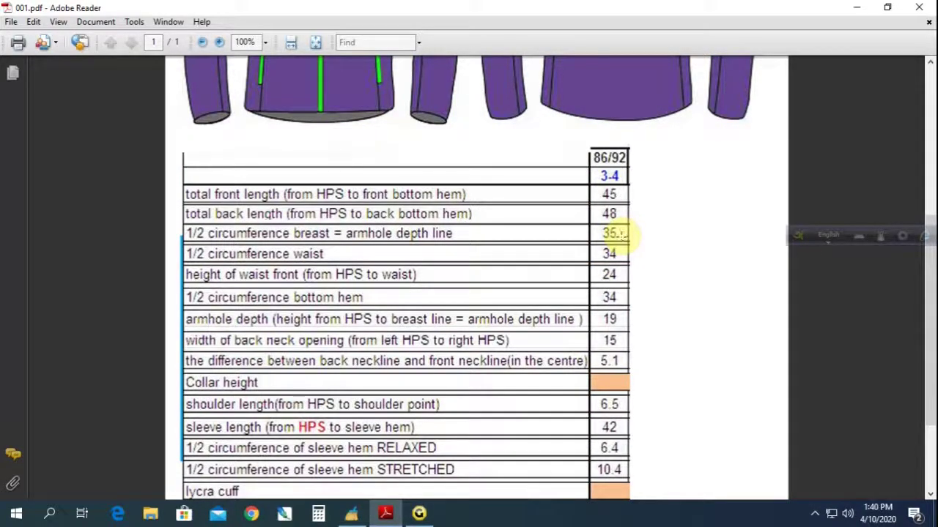
Set the rectangle height to 17,5 cm.
click(419, 514)
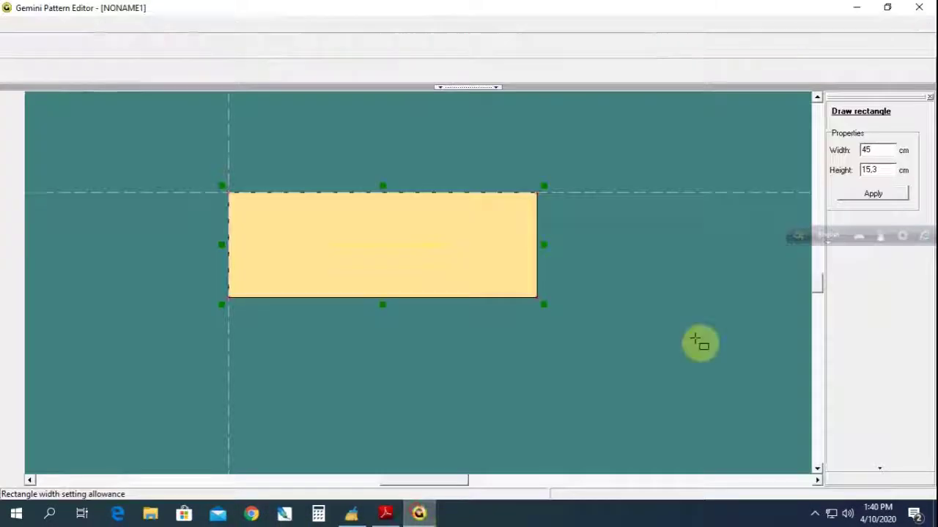
double_click(869, 169)
text(1)
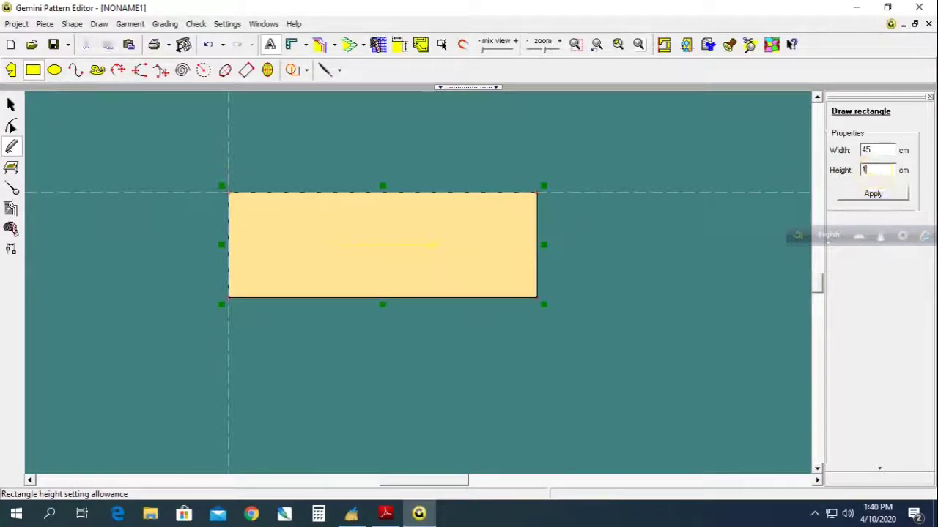
text(5,5)
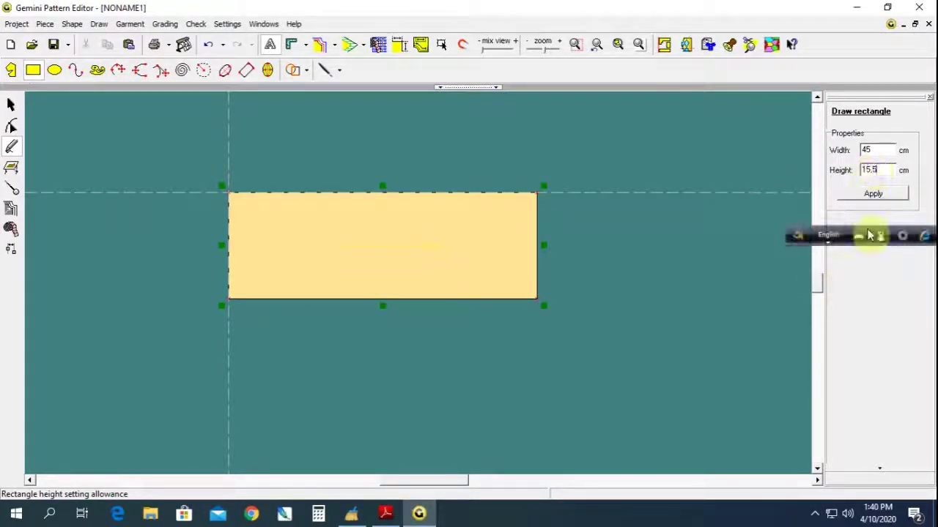
double_click(871, 169)
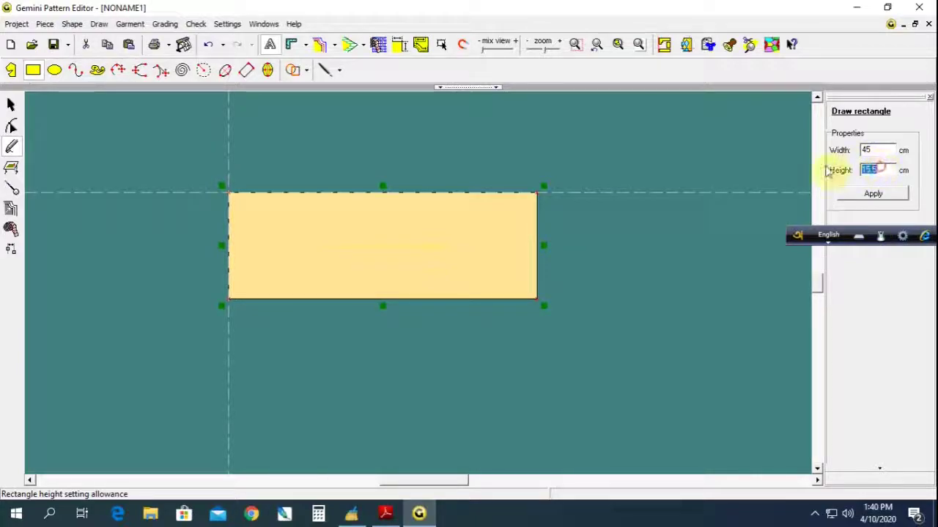
text(17)
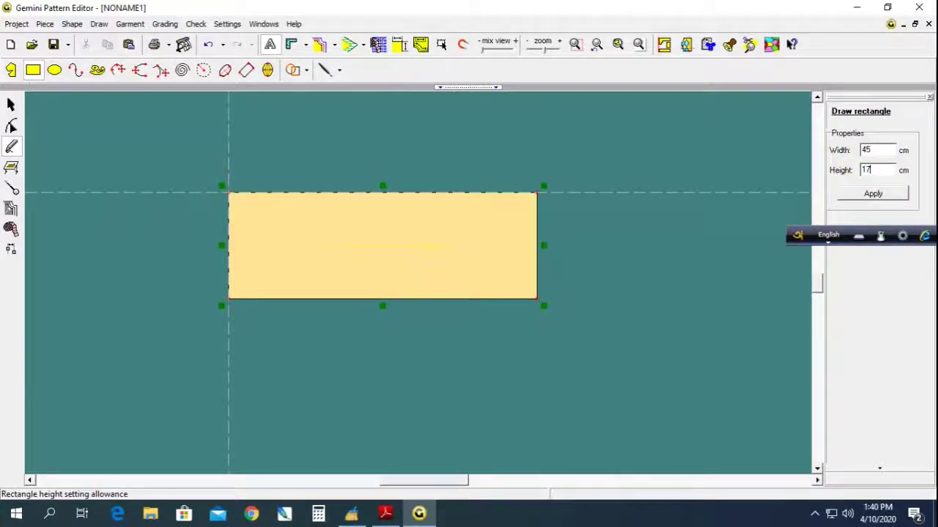
key(Return)
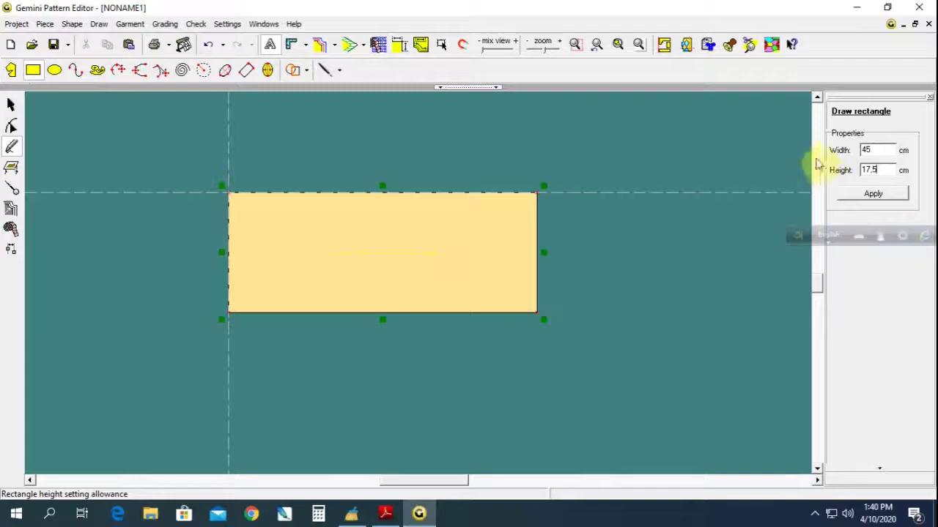
click(872, 193)
Select the rectangle piece with resize handles, then return to the spec sheet PDF.
click(11, 104)
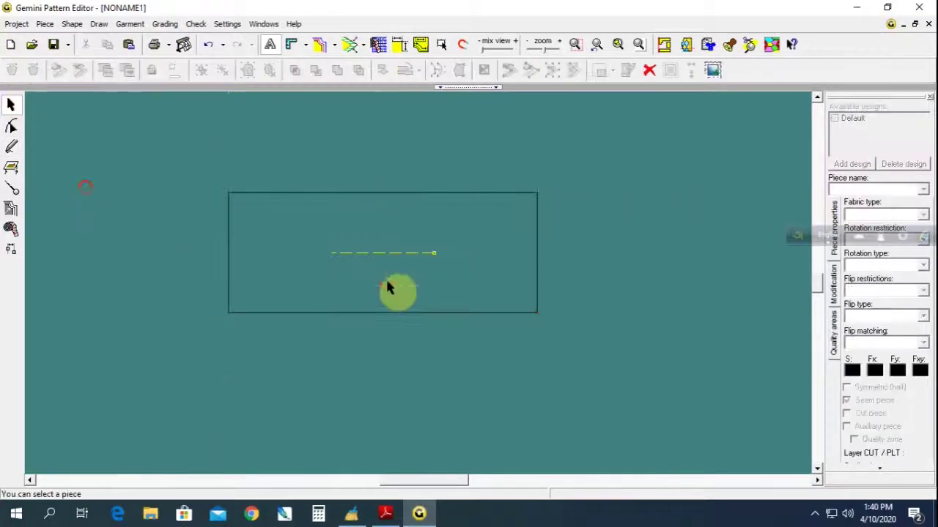
click(371, 279)
click(372, 289)
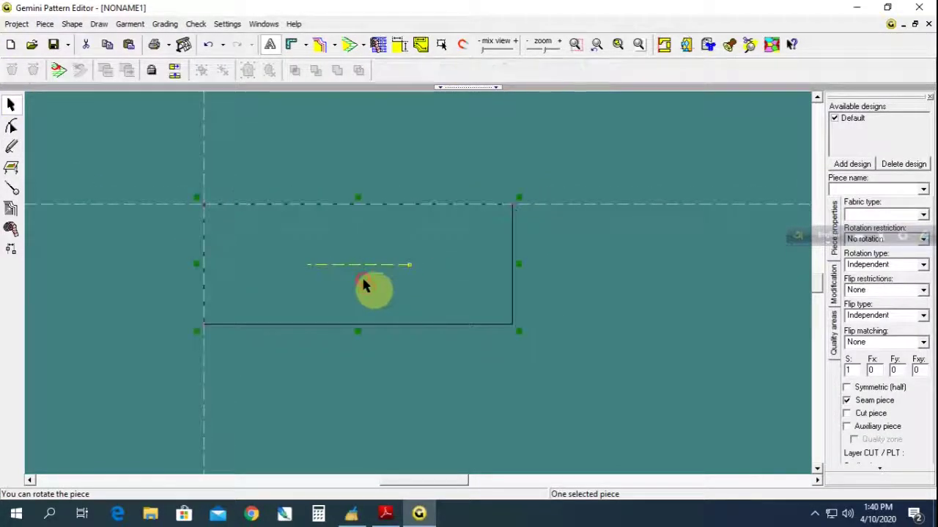
scroll(399, 287, up, 1)
click(385, 513)
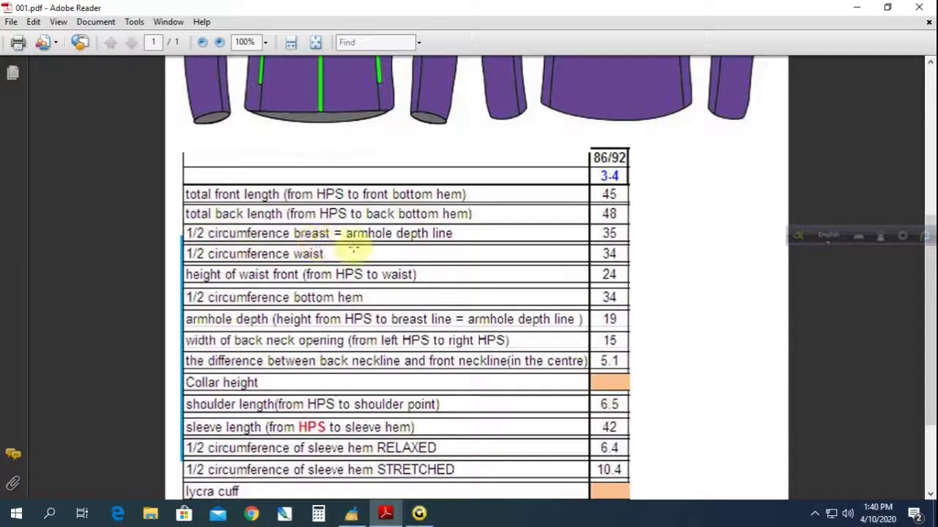
Mark the width across the jacket front, the zipper-to-side-seam span, and one front panel from collar to hem.
scroll(345, 236, up, 3)
scroll(356, 234, up, 3)
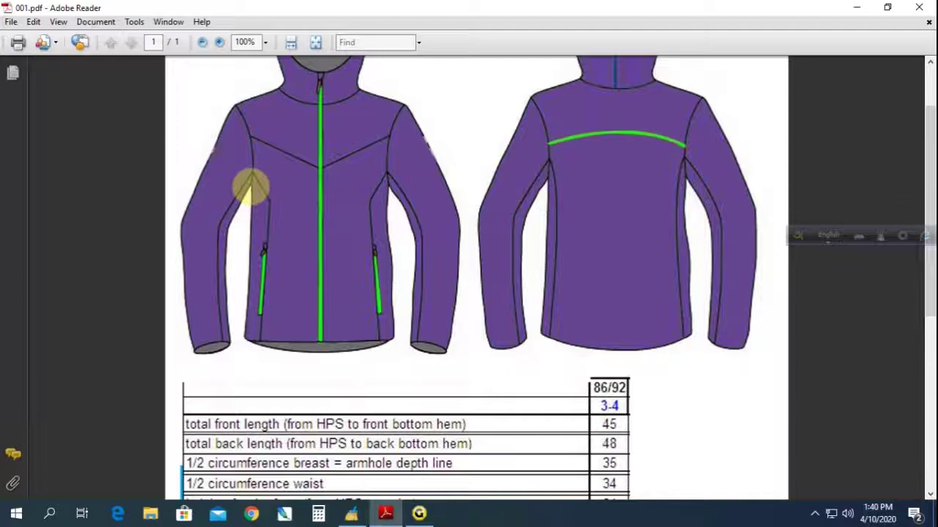
drag(251, 189, 389, 203)
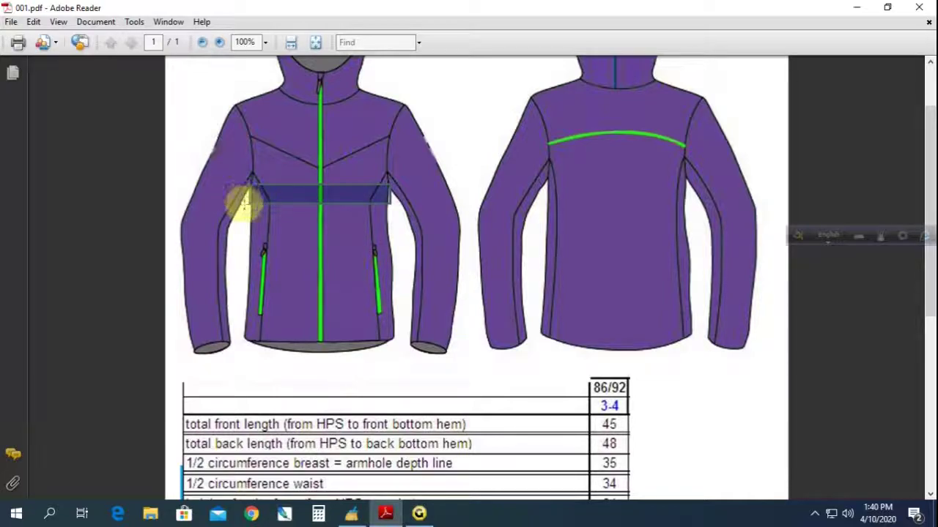
click(246, 199)
click(242, 219)
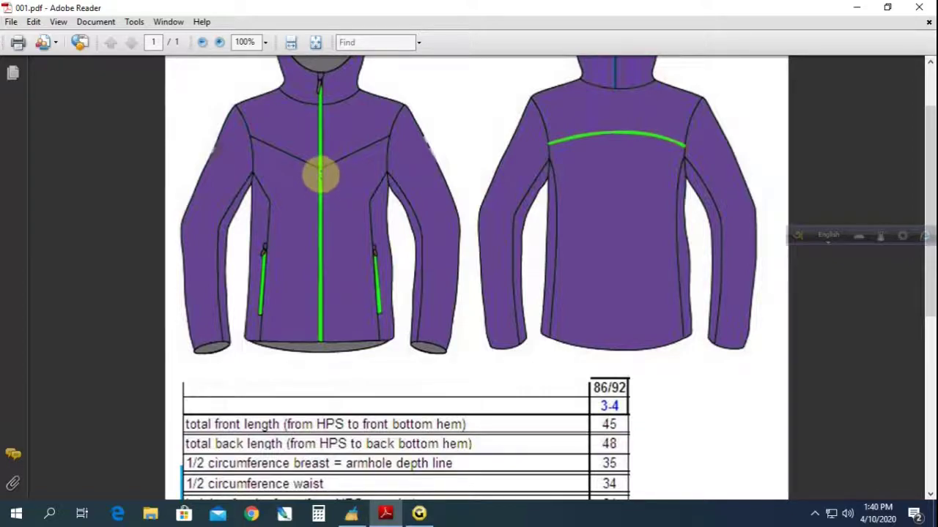
drag(320, 174, 387, 189)
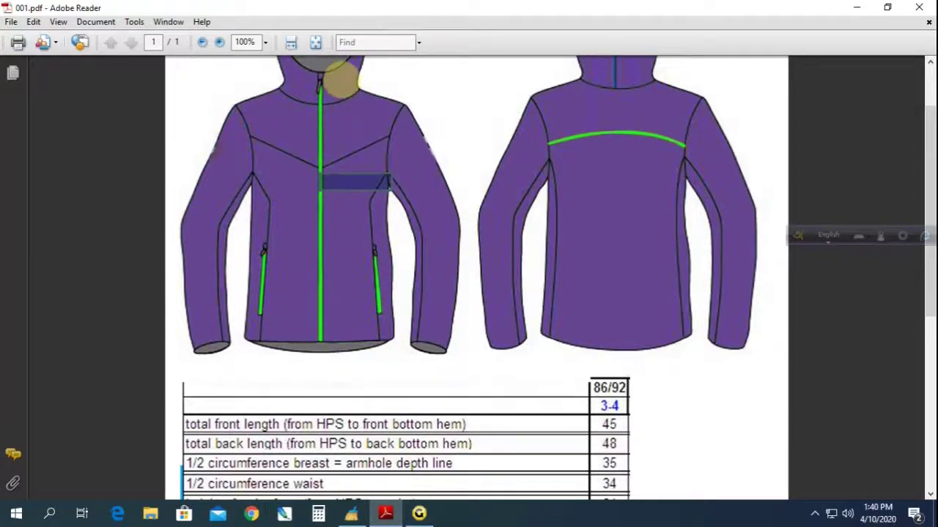
drag(323, 68, 410, 382)
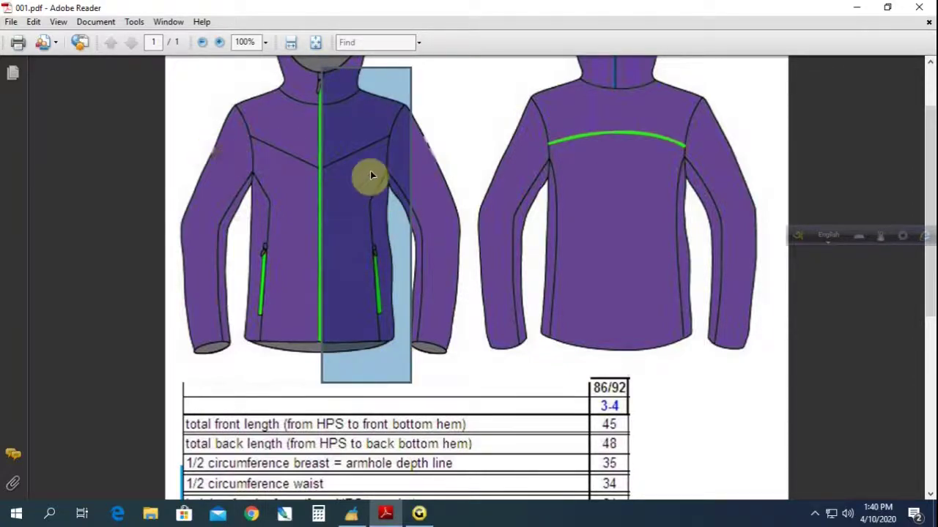
Select the rectangle's bottom-left corner point, then scroll the PDF table to the sleeve hem rows.
click(429, 517)
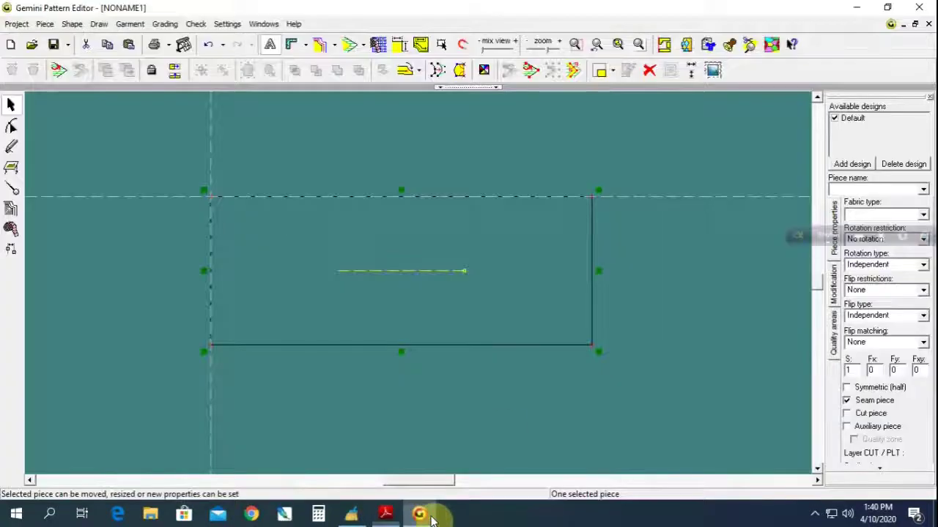
click(11, 126)
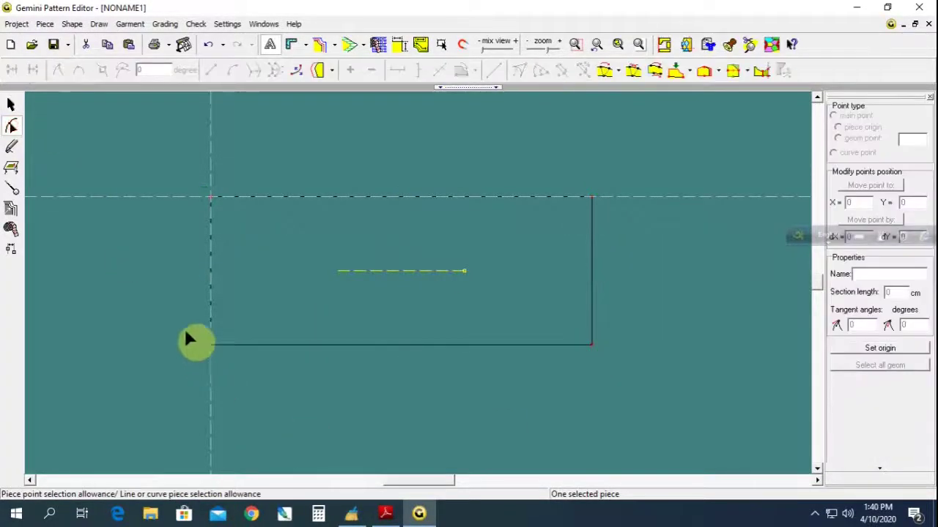
drag(189, 334, 242, 380)
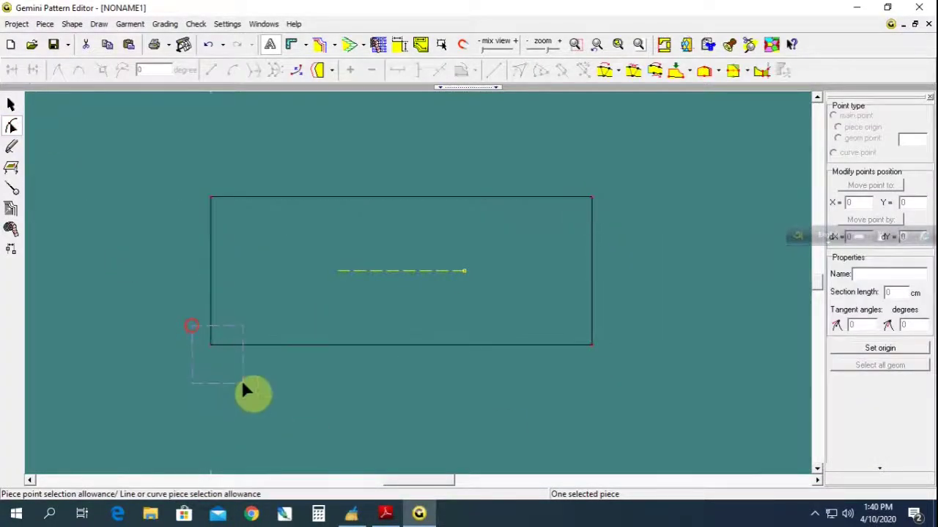
click(385, 513)
scroll(429, 356, down, 3)
scroll(429, 352, down, 2)
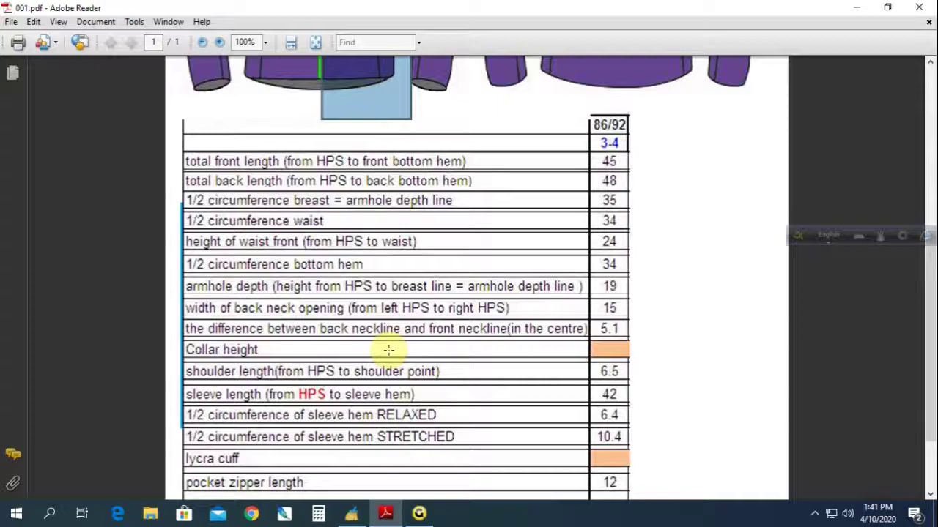
Scroll the spec table down to the hood rows and return to the pattern draft.
scroll(388, 350, down, 2)
scroll(388, 351, down, 1)
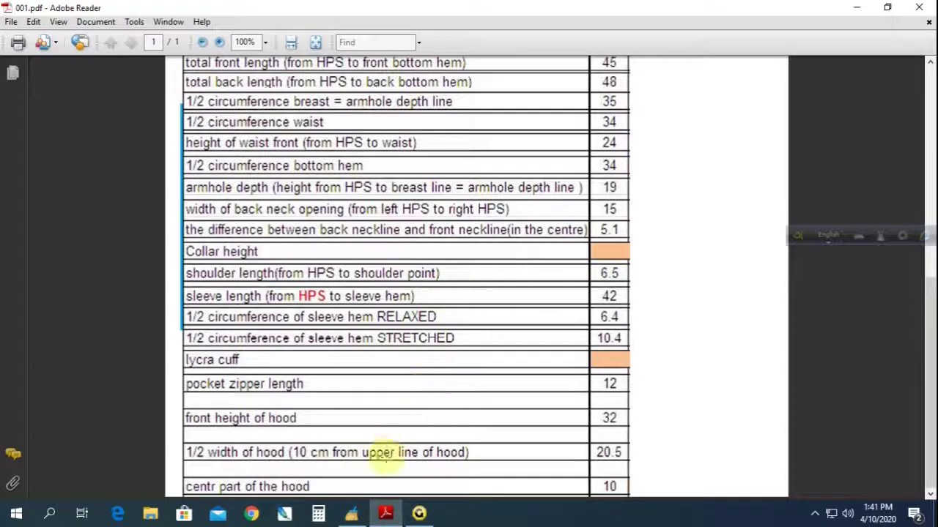
click(419, 513)
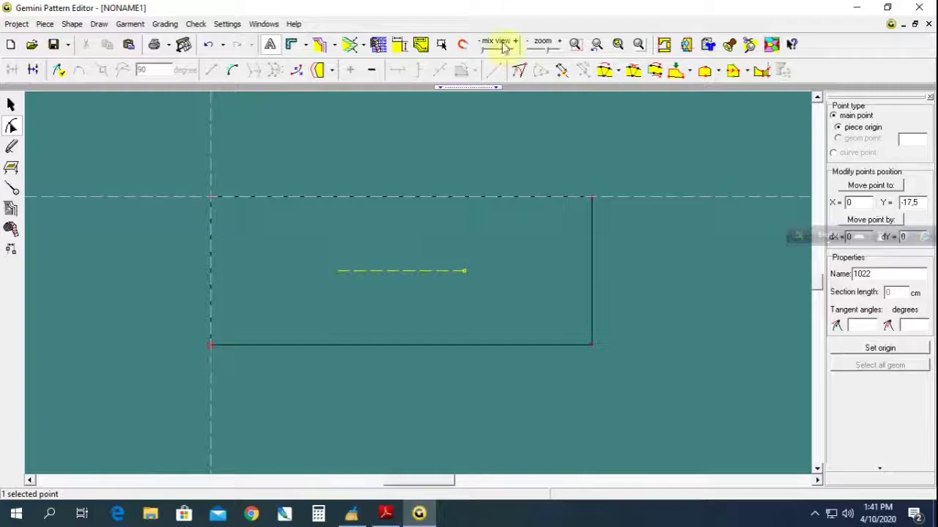
Add a point 1.5 cm along the bottom edge and select it.
click(561, 69)
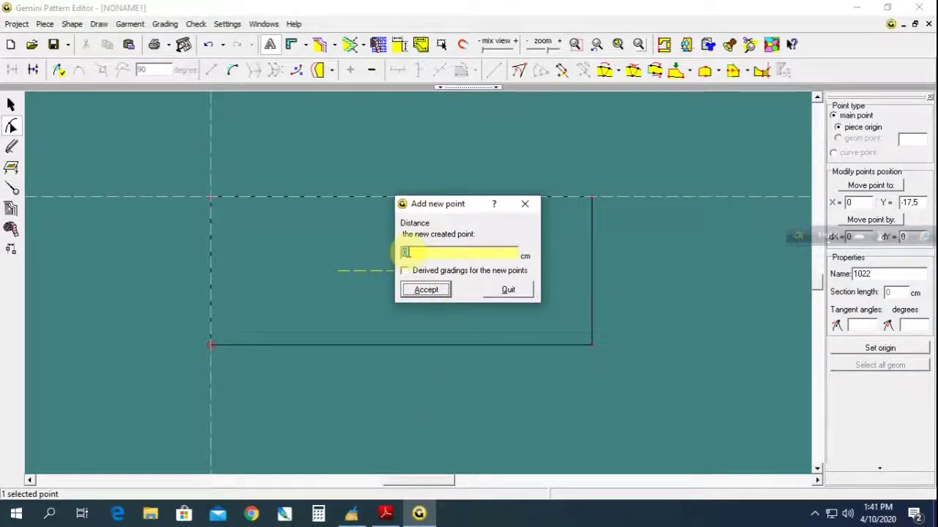
key(BackSpace)
text(-1,5)
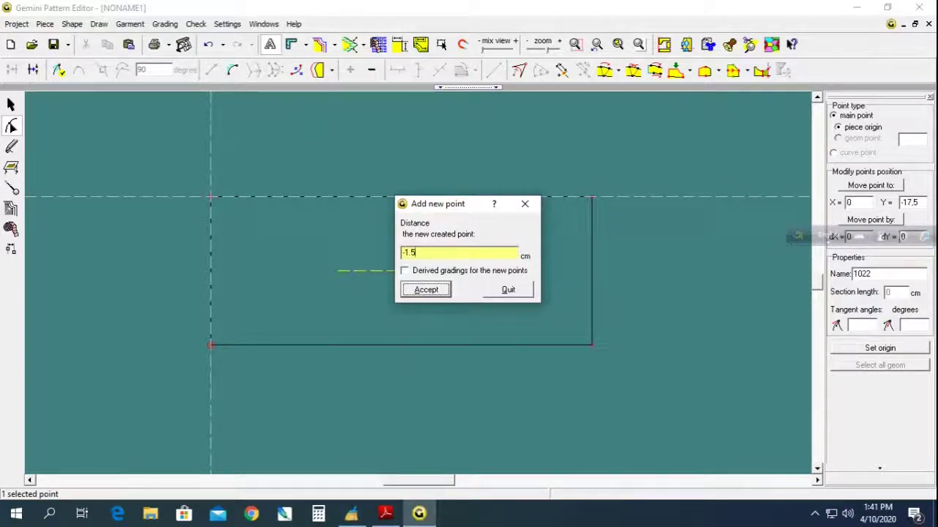
key(Return)
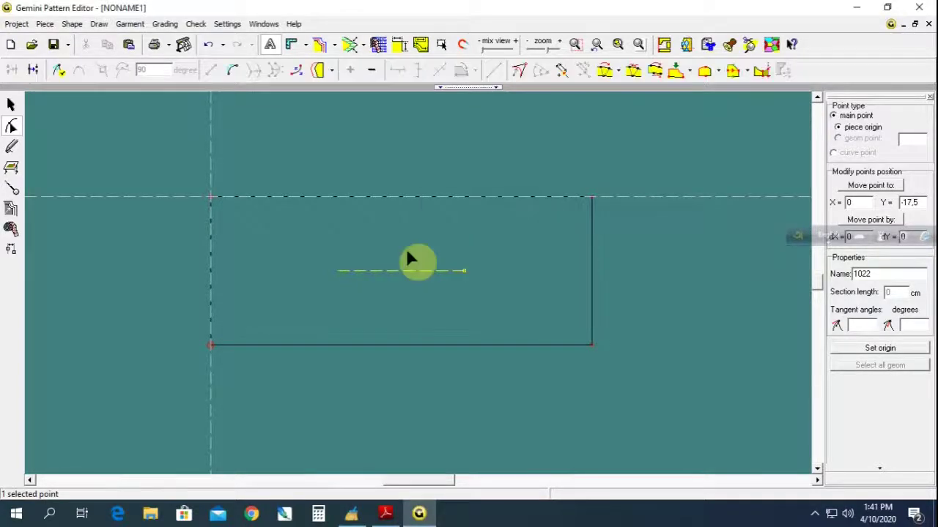
click(385, 513)
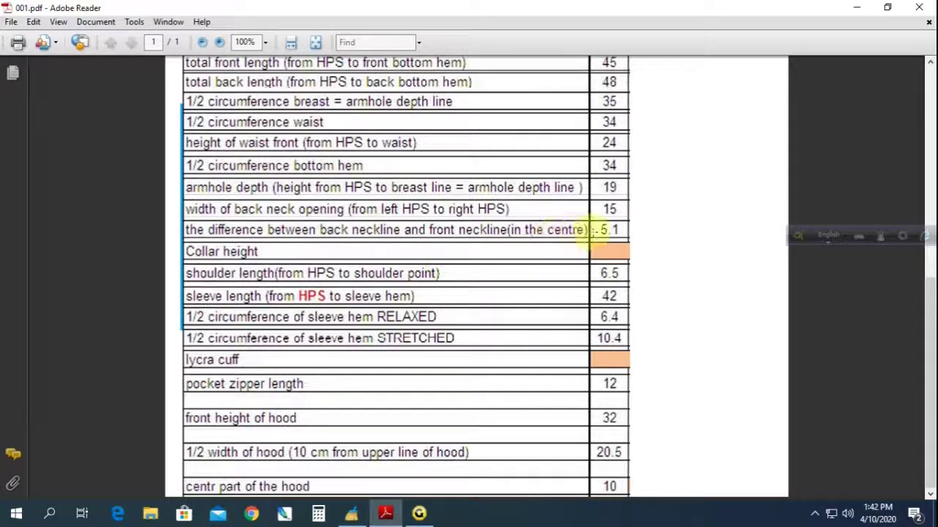
click(419, 513)
click(222, 344)
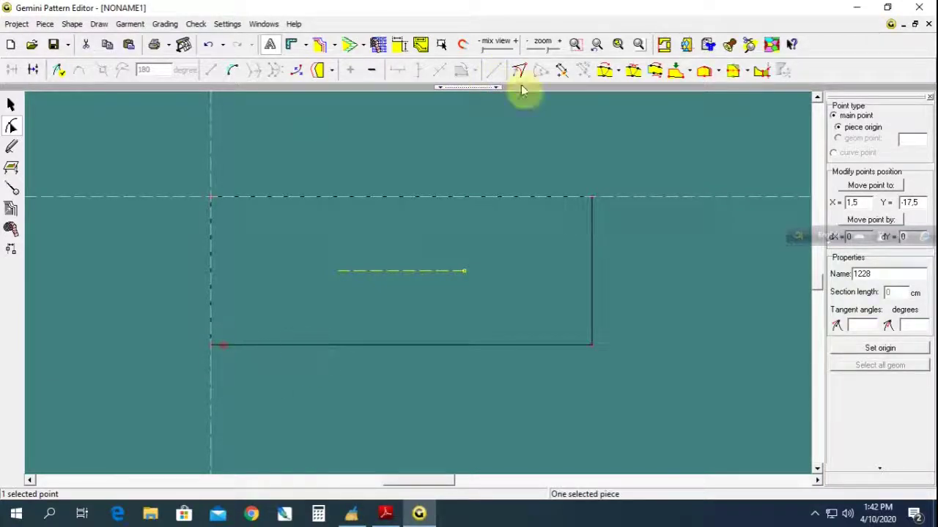
Add a second bottom-edge point so the edge splits into 1.5, 5.1 and 38.4 cm.
click(561, 70)
double_click(423, 255)
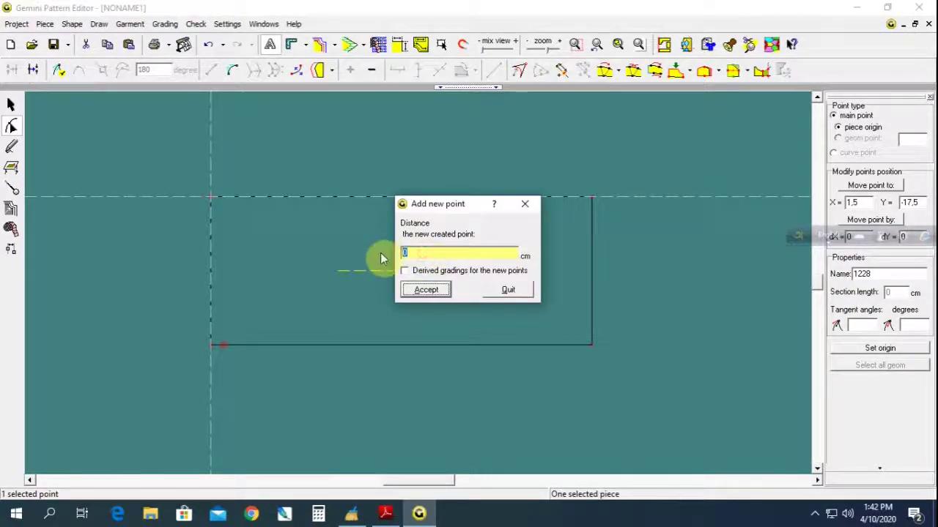
text(1)
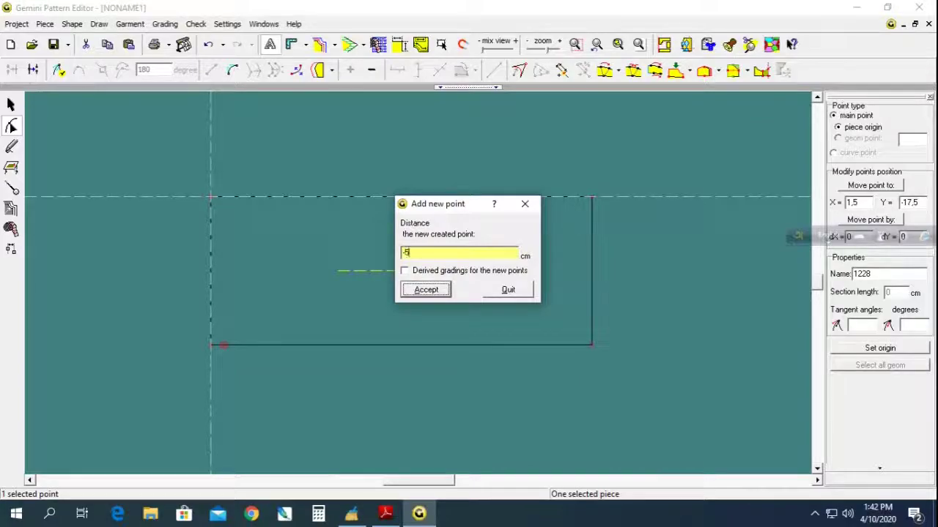
key(Return)
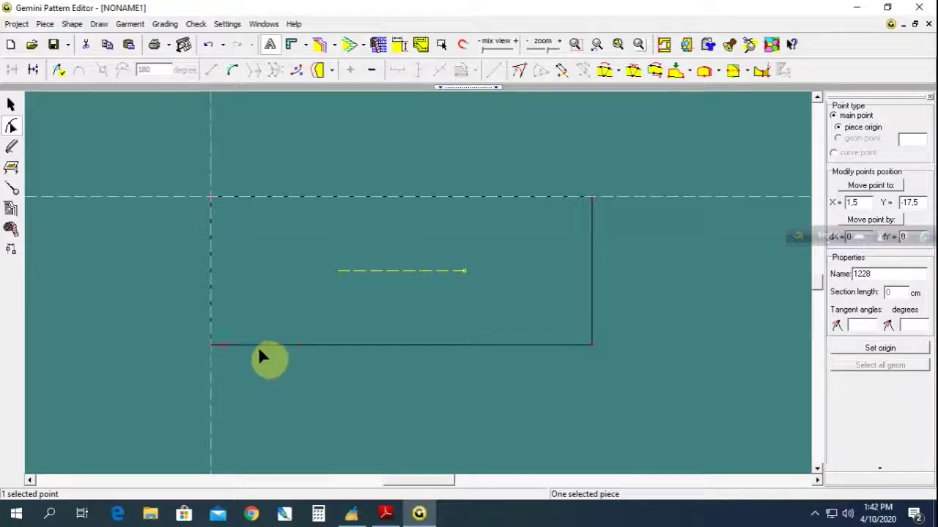
click(258, 360)
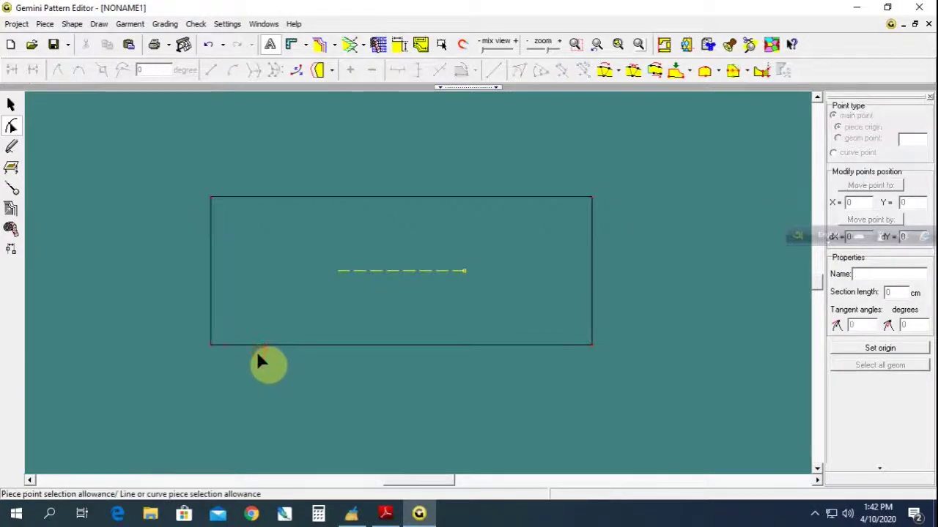
Show the edge lengths as dimensions on the piece, then return to the spec sheet.
click(399, 44)
scroll(205, 336, up, 1)
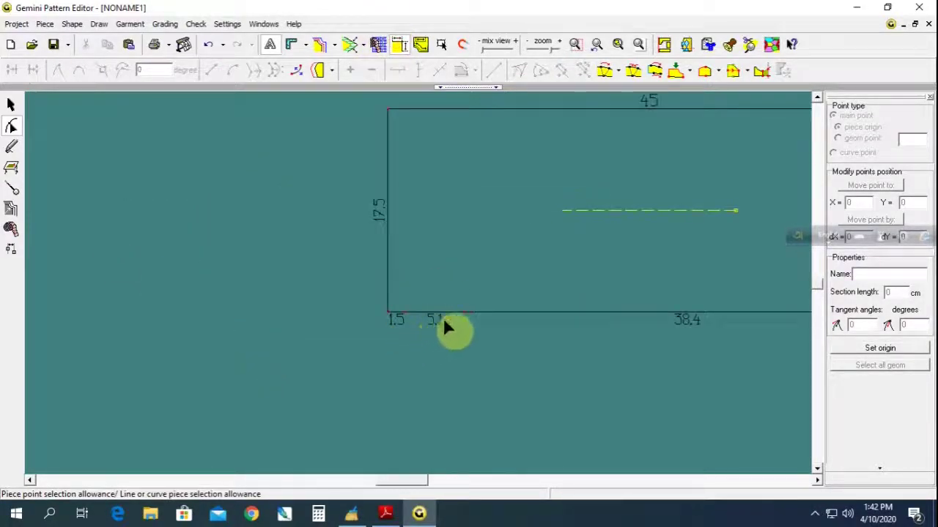
click(402, 312)
click(407, 328)
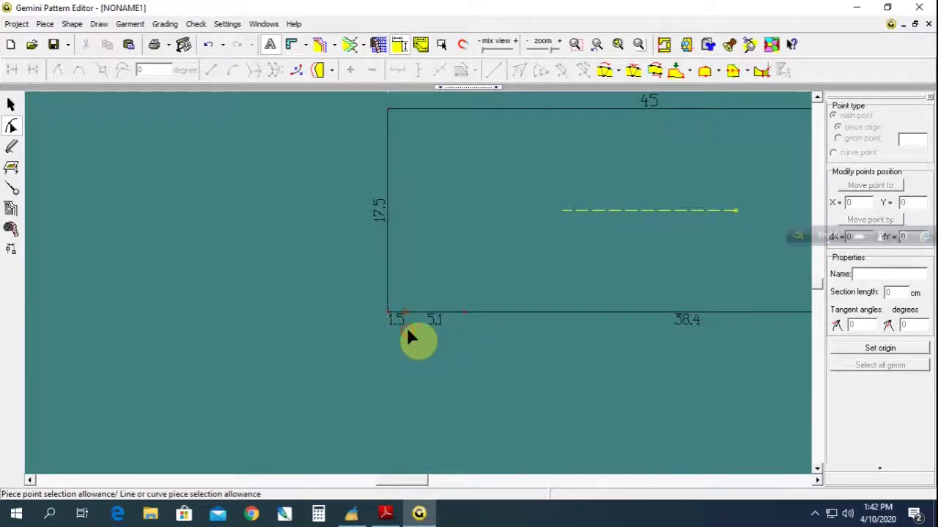
click(385, 512)
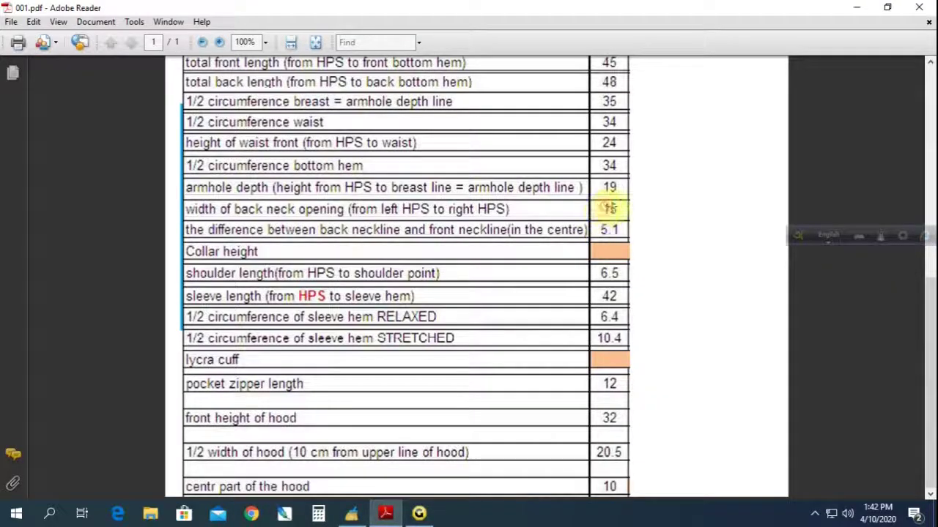
From the bottom-left corner, add a point at distance 7.5 cm up the left edge.
click(619, 210)
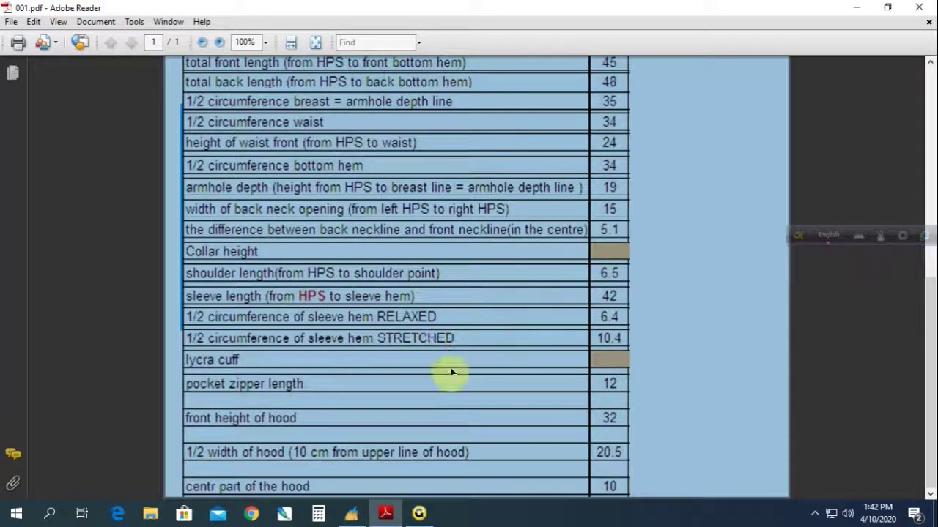
click(419, 513)
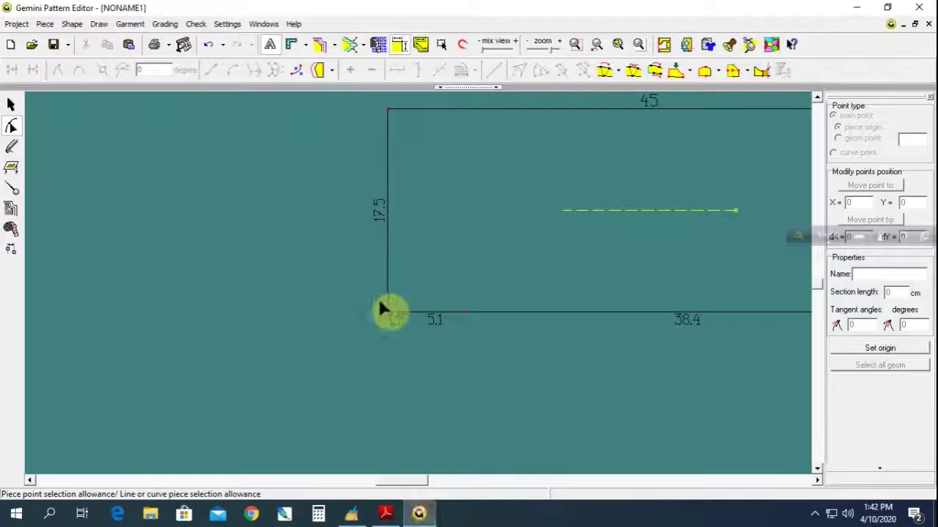
drag(363, 291, 403, 334)
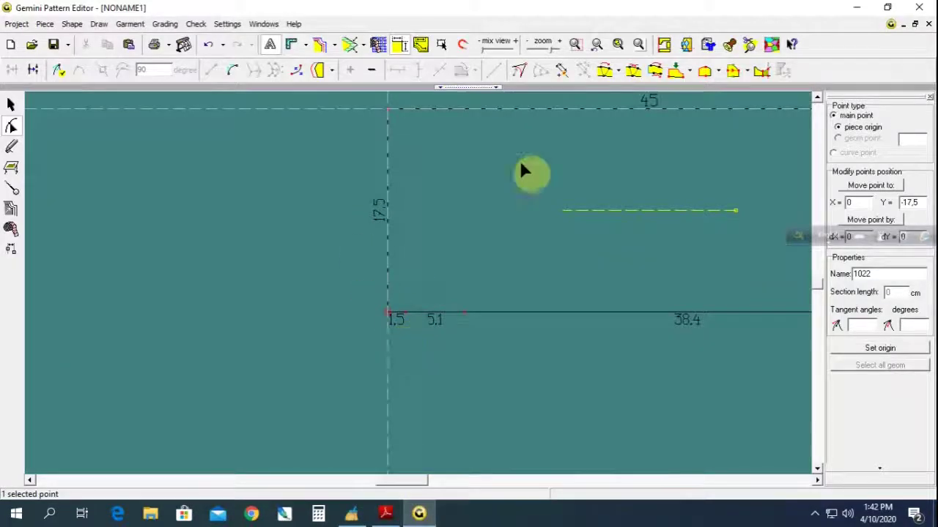
click(568, 74)
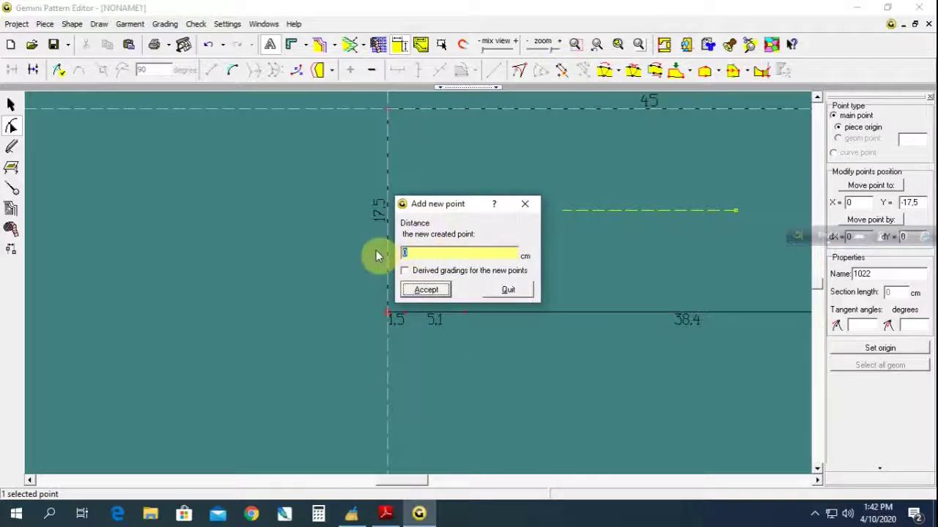
text(7.5)
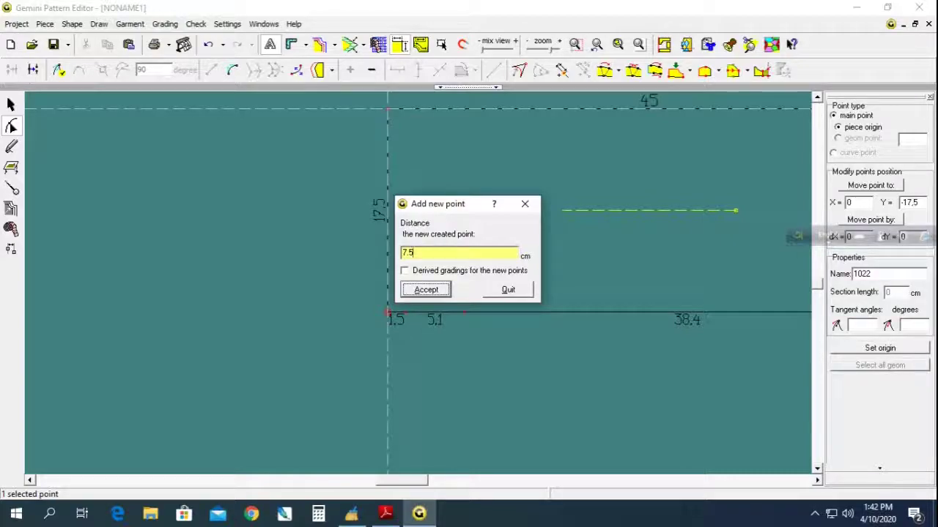
key(Return)
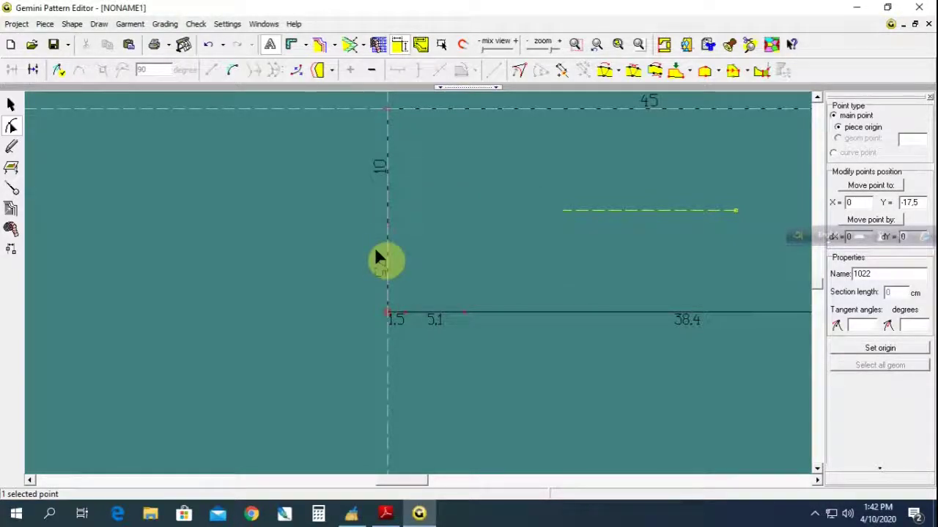
click(401, 379)
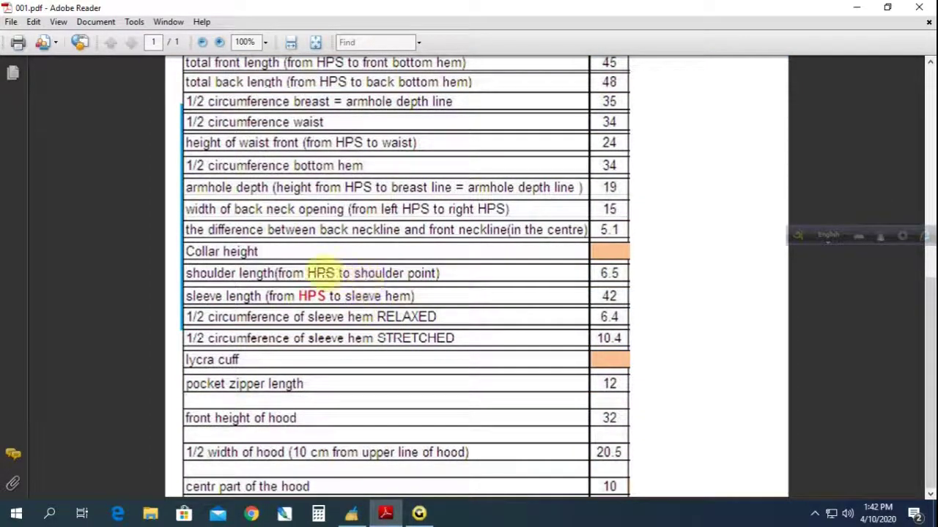
drag(351, 273, 437, 273)
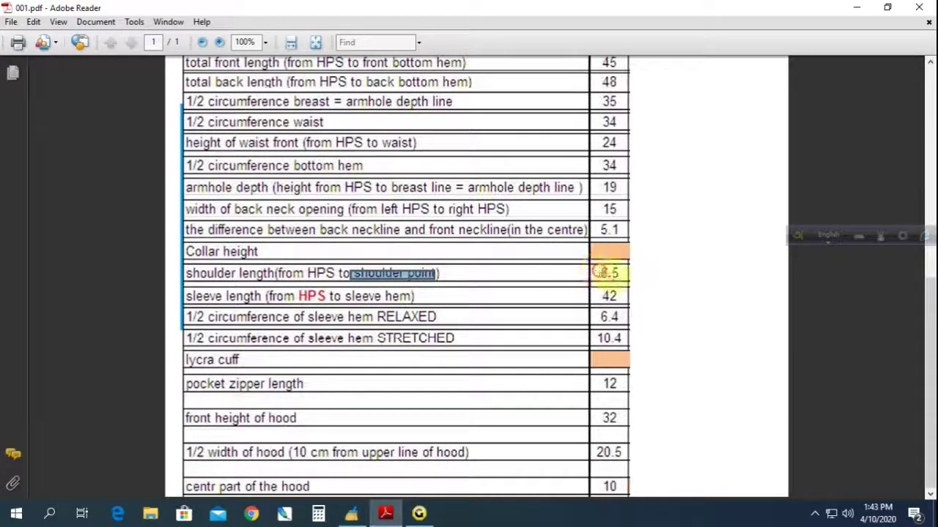
key(ctrl+a)
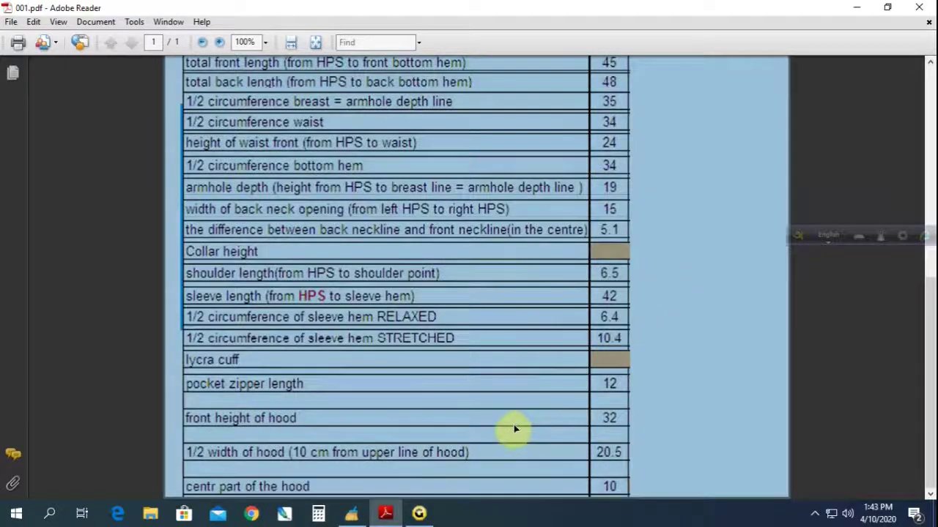
click(515, 427)
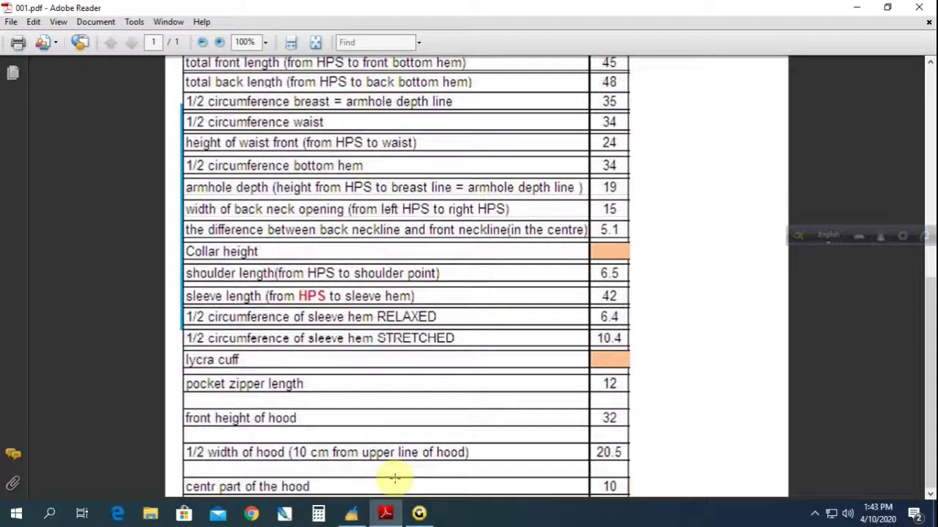
Add a point 6.5 cm along the left edge, leaving a 3.5 cm section above it.
click(419, 513)
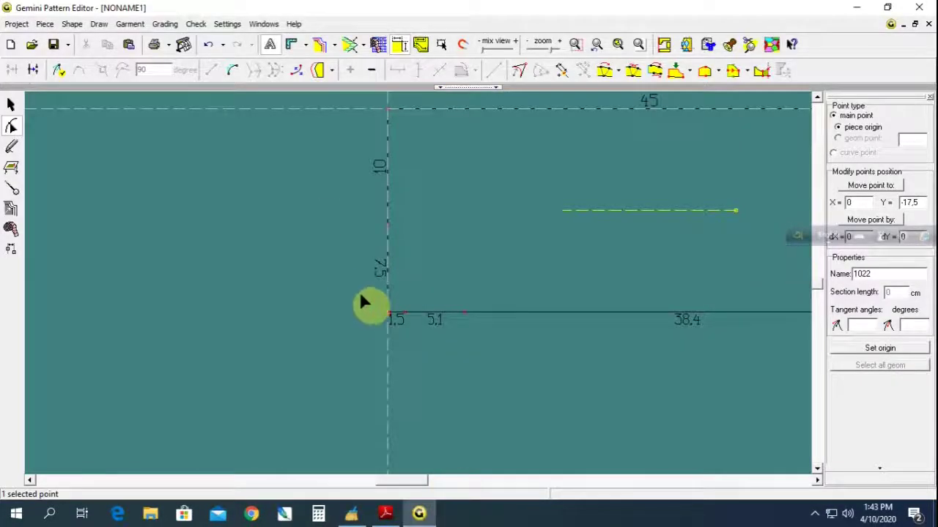
click(388, 228)
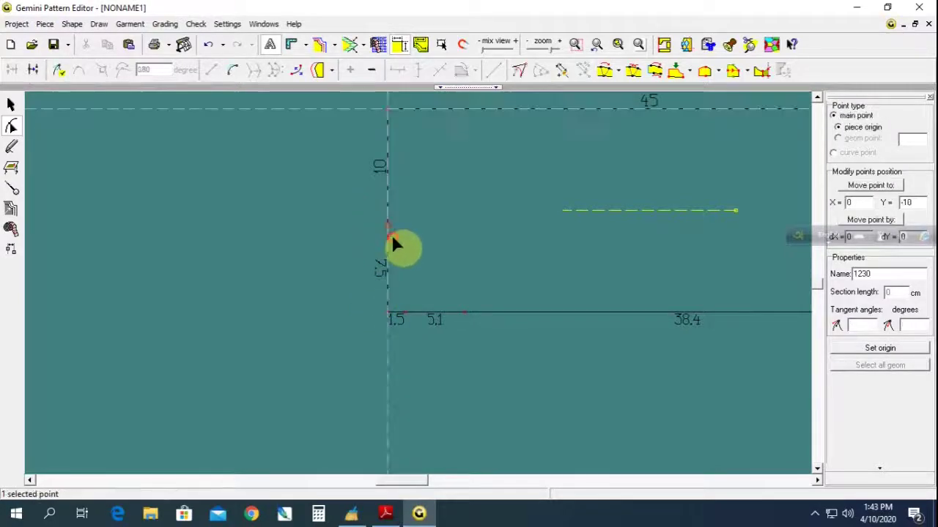
click(563, 67)
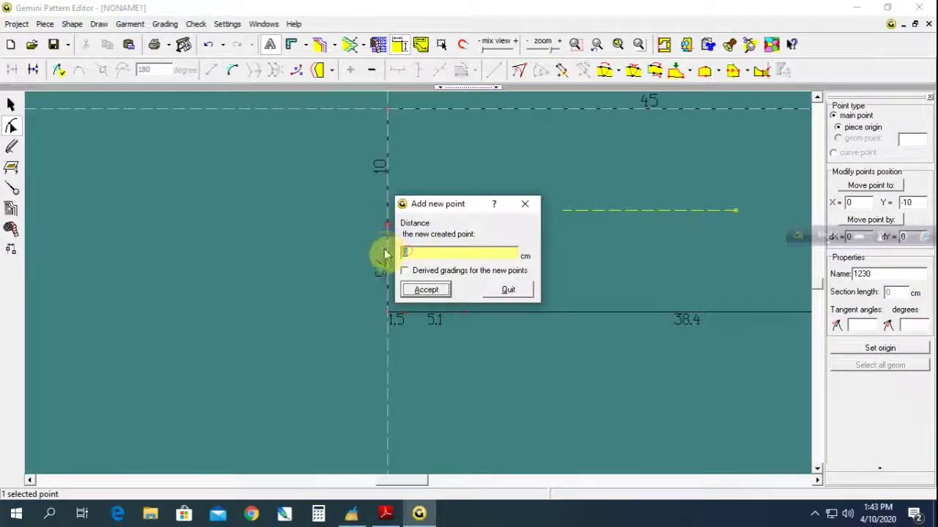
text(6.5)
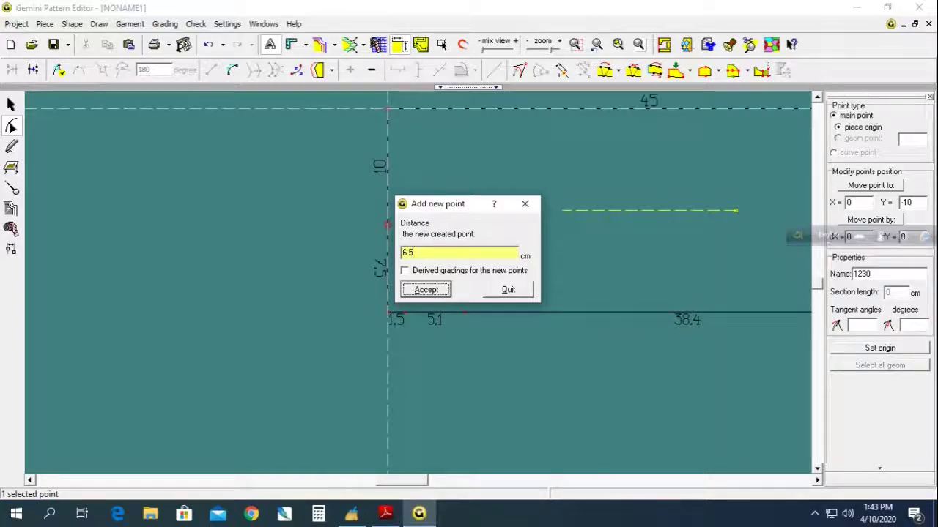
key(Return)
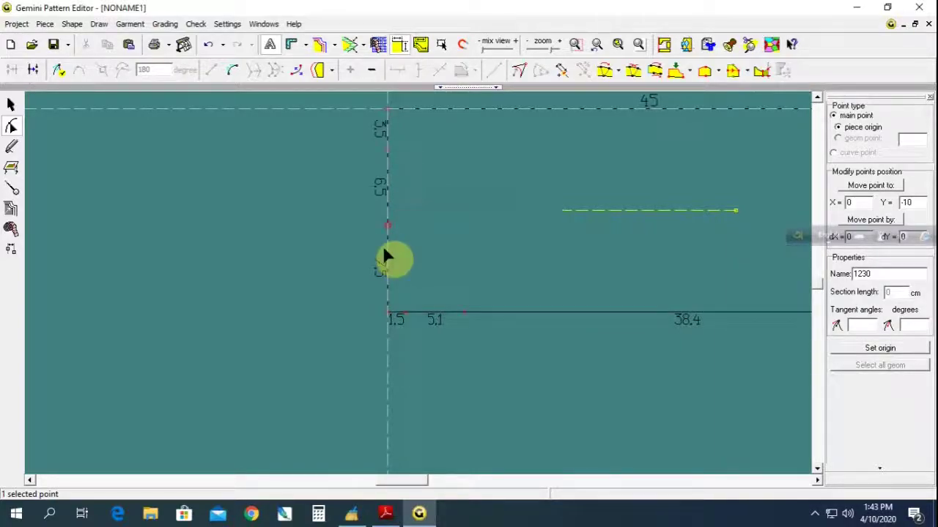
click(349, 241)
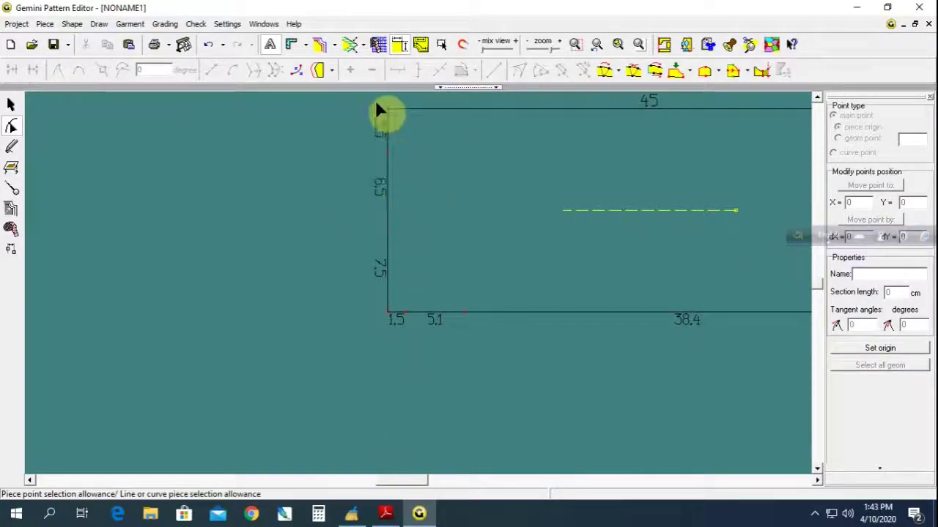
click(379, 107)
click(385, 512)
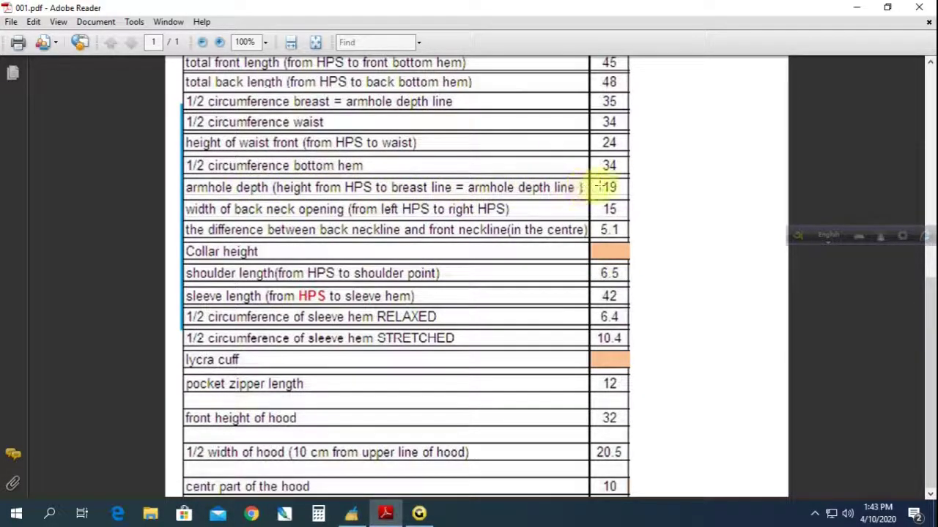
double_click(619, 192)
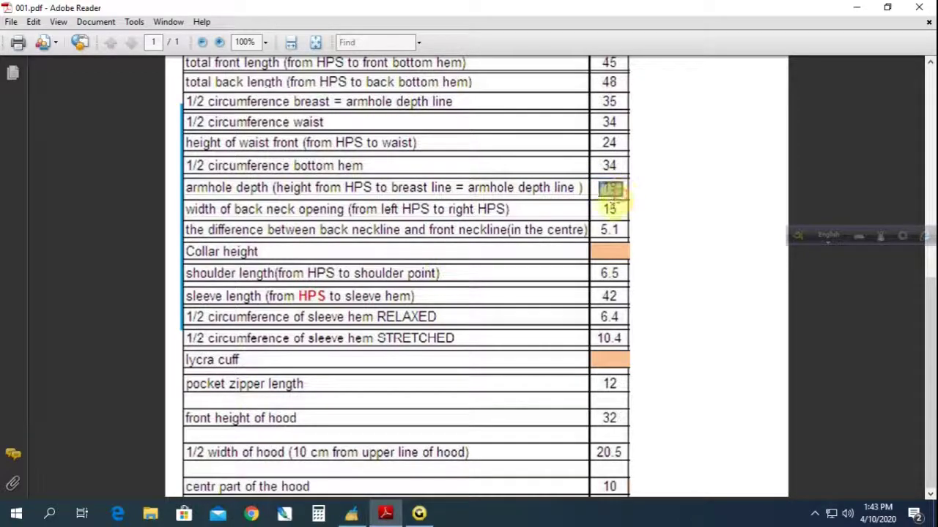
key(ctrl+a)
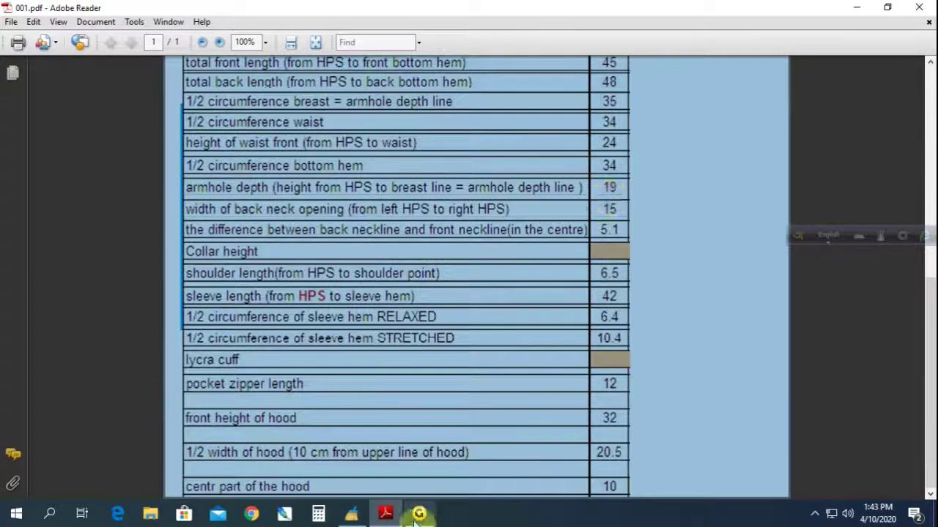
click(418, 512)
Add a point 19 cm along the 45 cm top edge.
scroll(381, 249, up, 1)
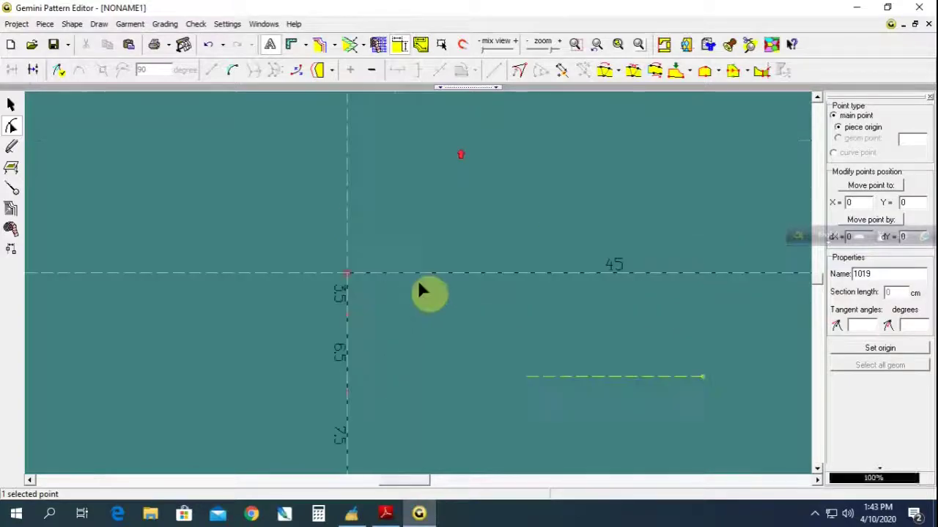
click(605, 272)
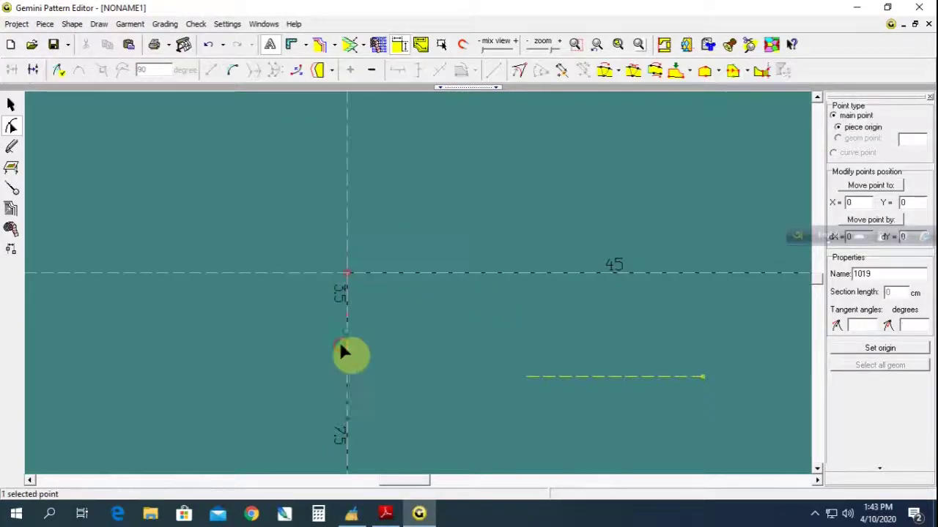
scroll(351, 345, down, 1)
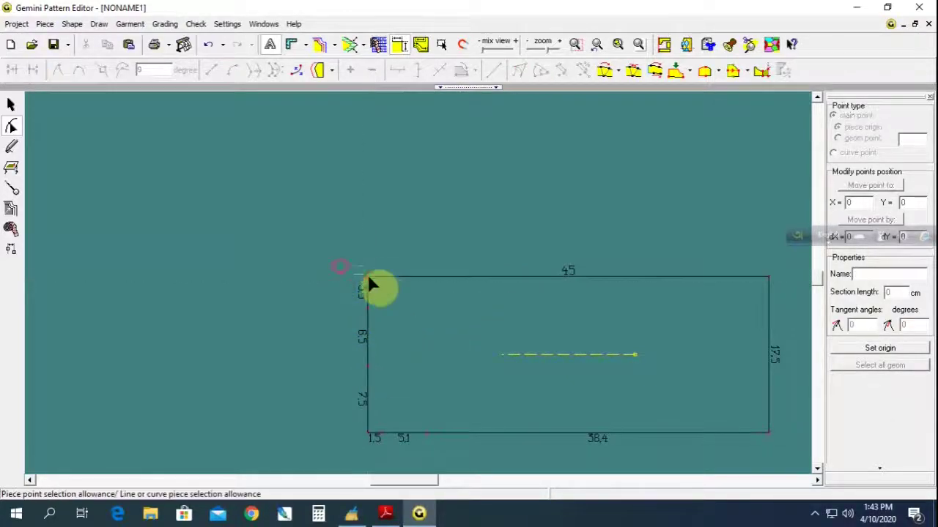
click(561, 70)
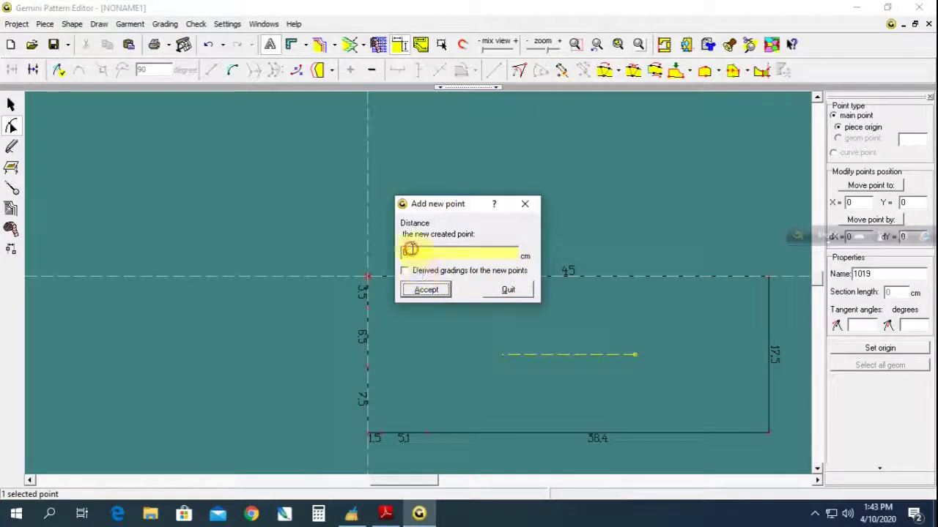
text(19)
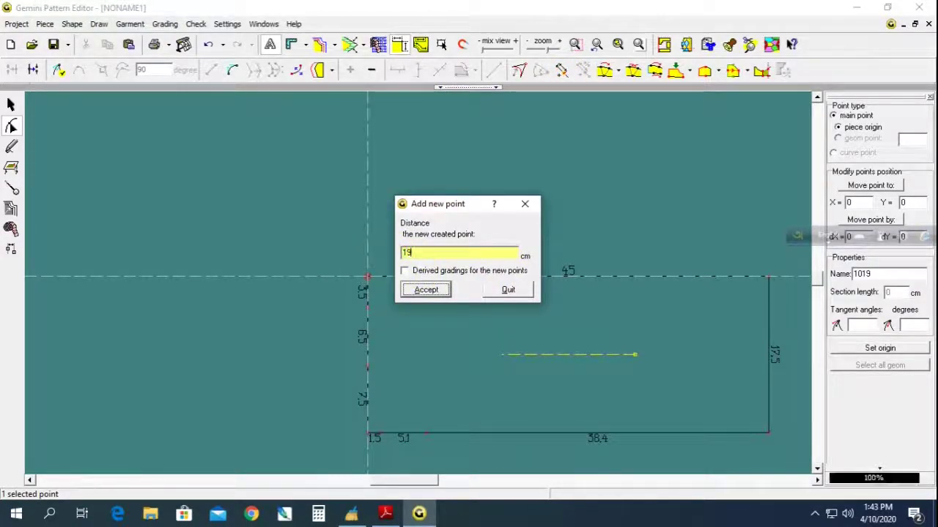
key(Return)
Delete the top-left corner point and shift the shoulder point inward into a 17.36 cm slope.
click(368, 276)
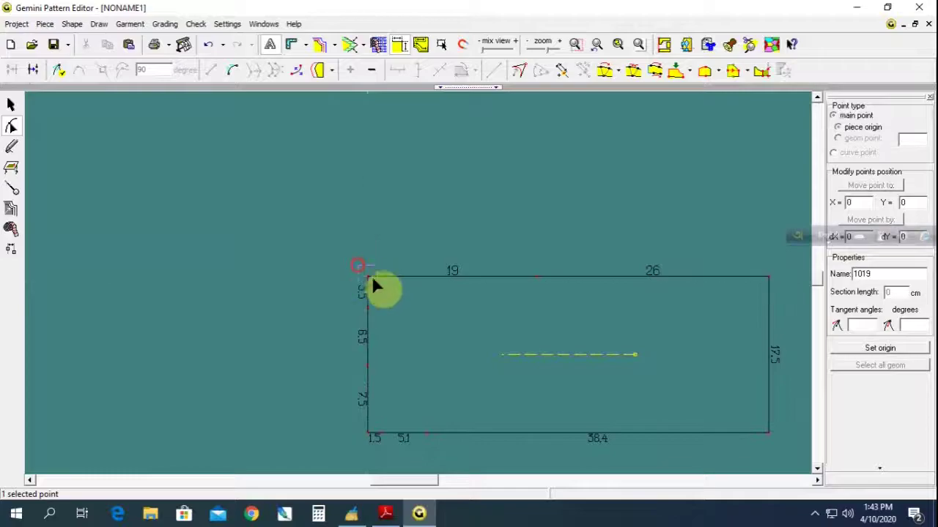
click(372, 71)
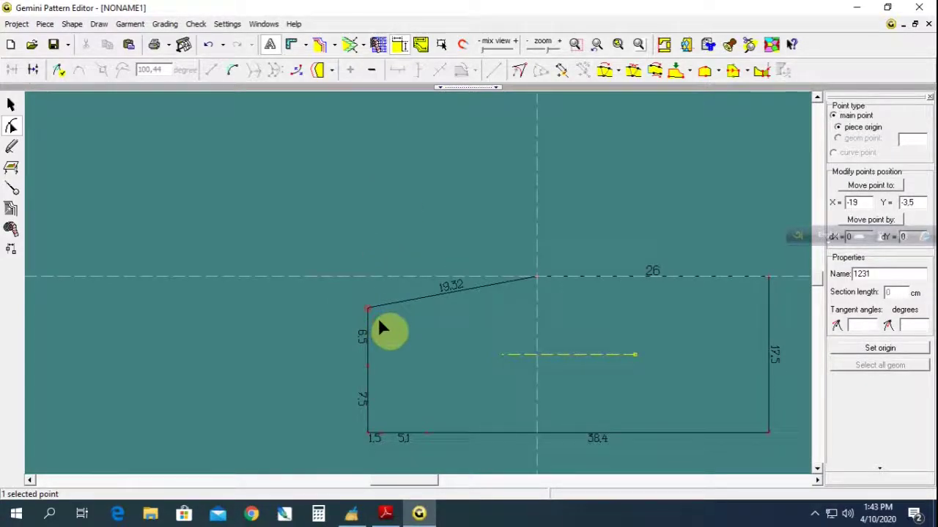
key(Right)
key(Right)
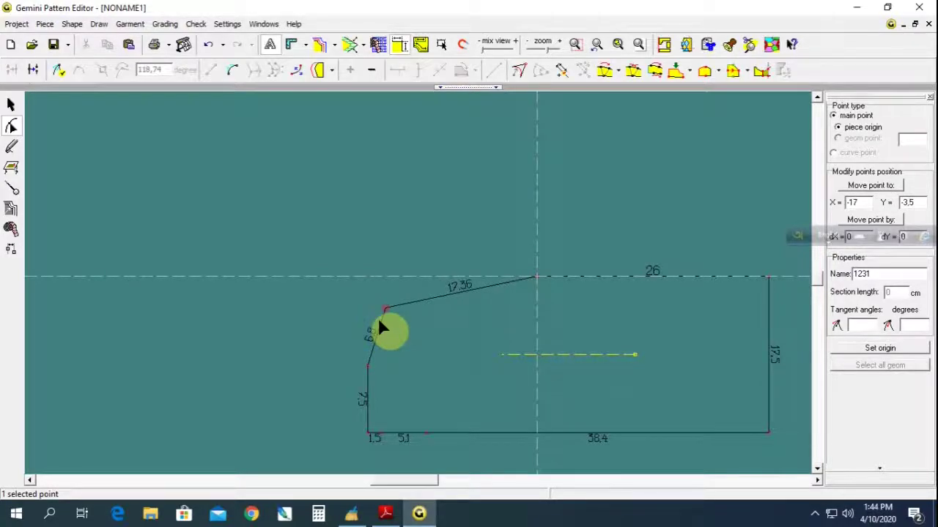
click(386, 513)
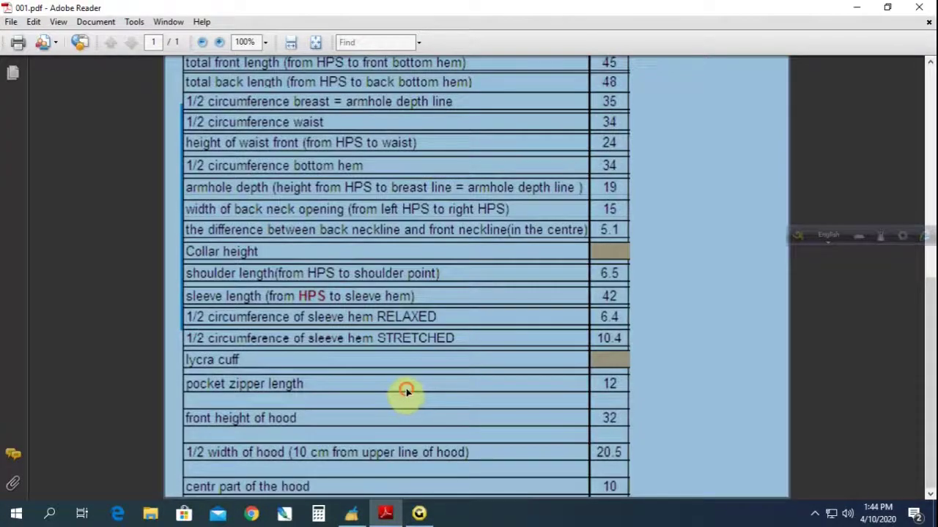
Deselect the spec-sheet value, scroll the table up, and bring back the front block draft.
click(407, 393)
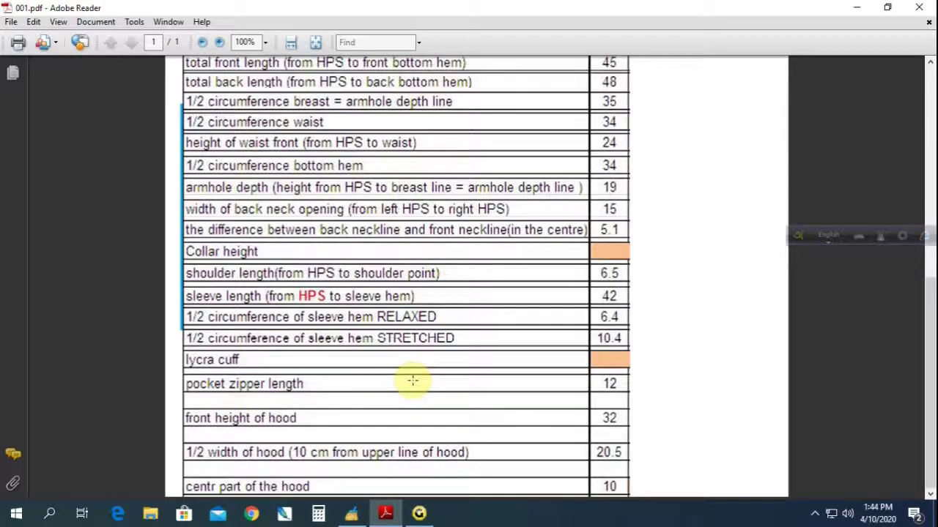
scroll(414, 381, up, 1)
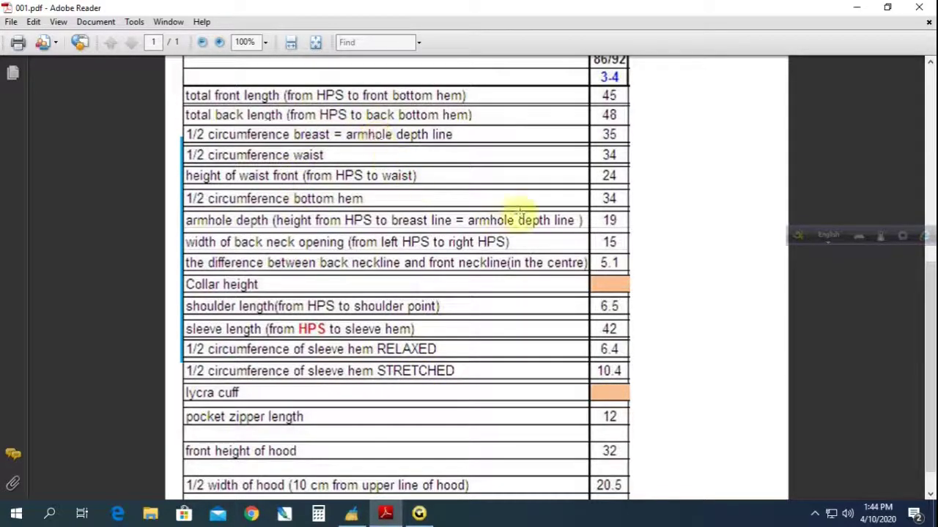
click(418, 514)
click(445, 368)
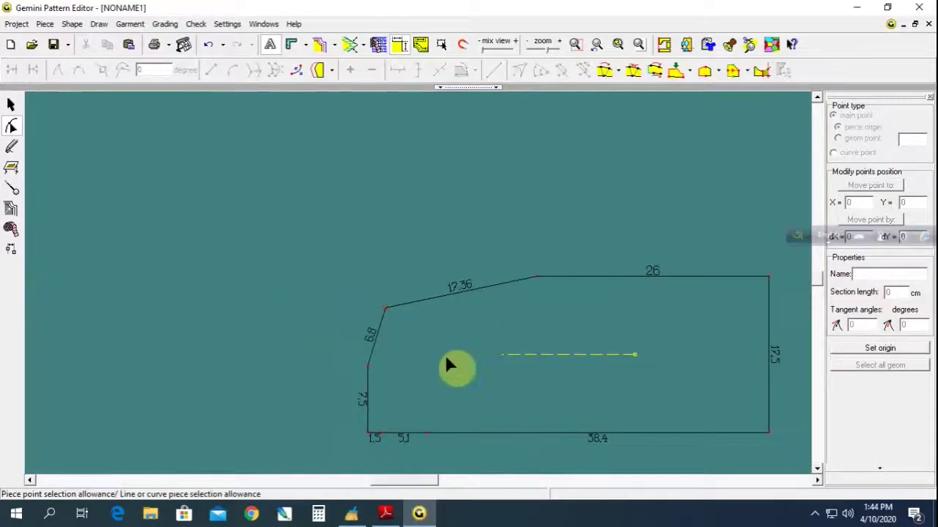
Nudge the upper left shoulder point slightly inward.
click(367, 432)
click(370, 439)
scroll(429, 293, up, 2)
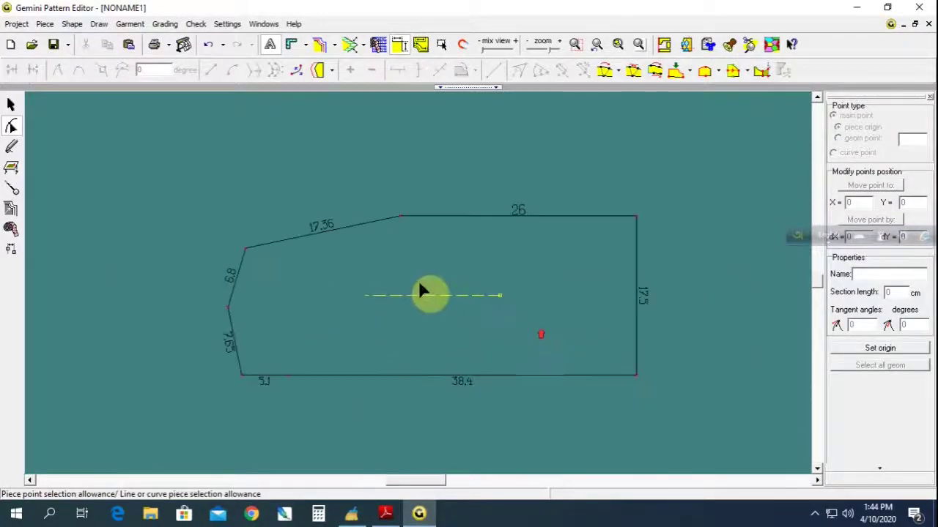
click(221, 251)
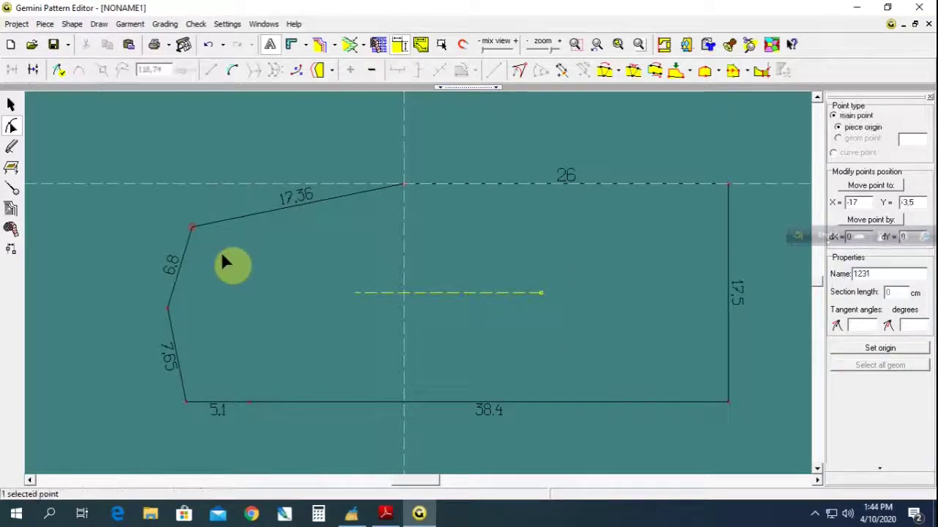
key(Right)
key(Right)
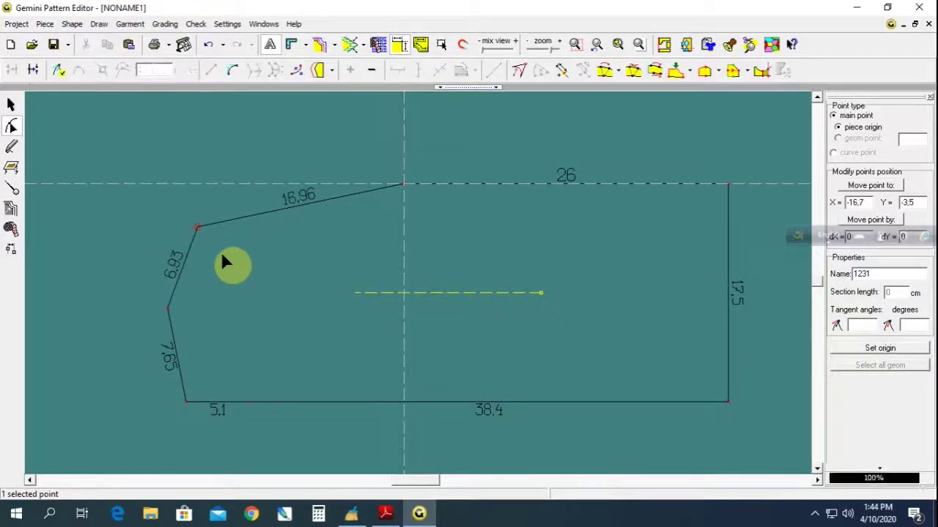
Bow the lower-left 7.65 cm edge into a curve meeting the bottom edge squarely.
click(180, 368)
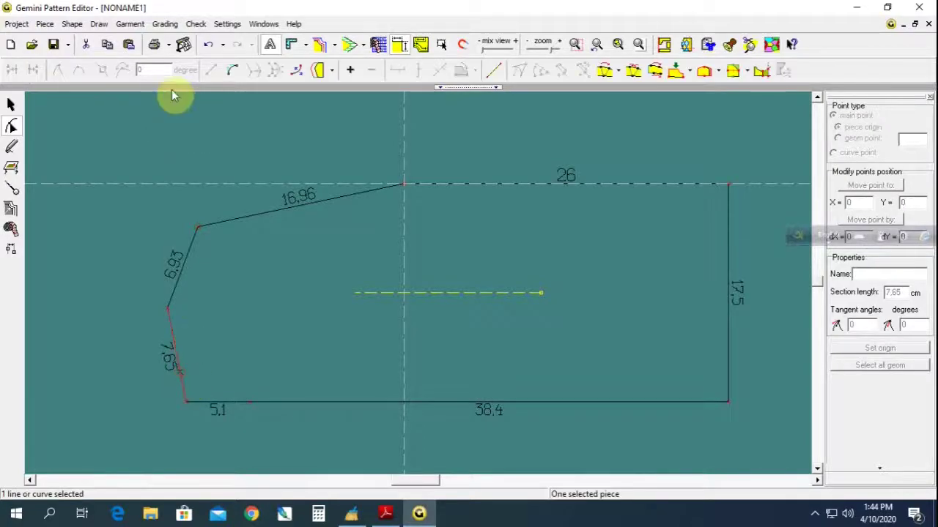
click(185, 401)
scroll(498, 352, up, 2)
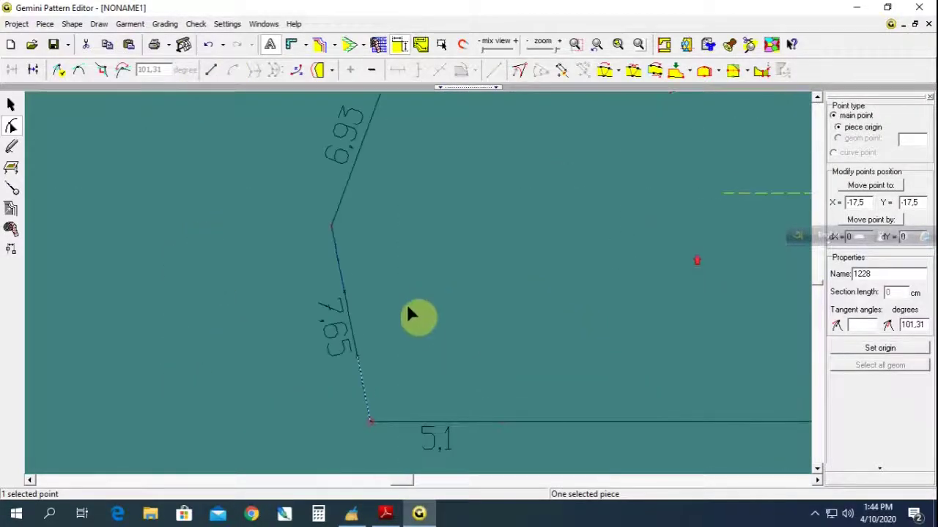
drag(352, 326, 362, 296)
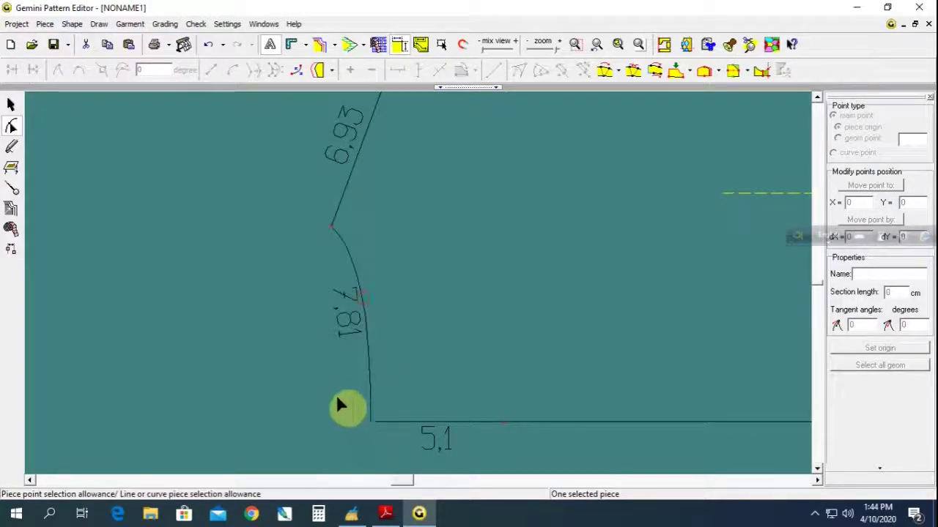
click(370, 436)
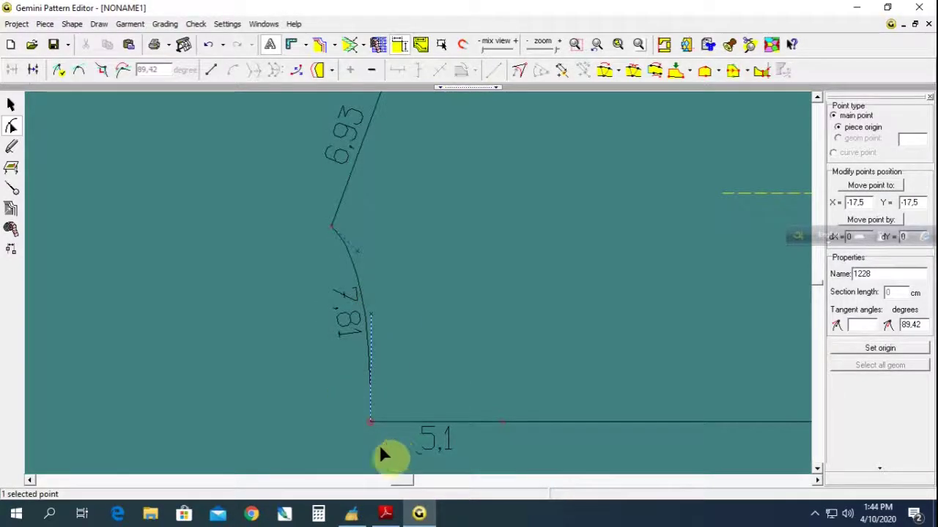
click(105, 73)
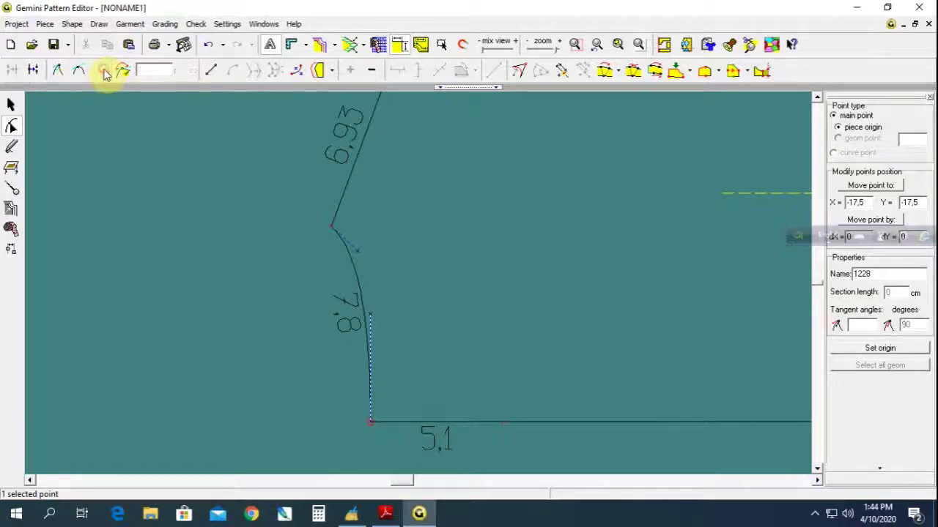
Curve the 16.96 cm shoulder line downward, then select the whole front block.
middle_drag(586, 203, 398, 206)
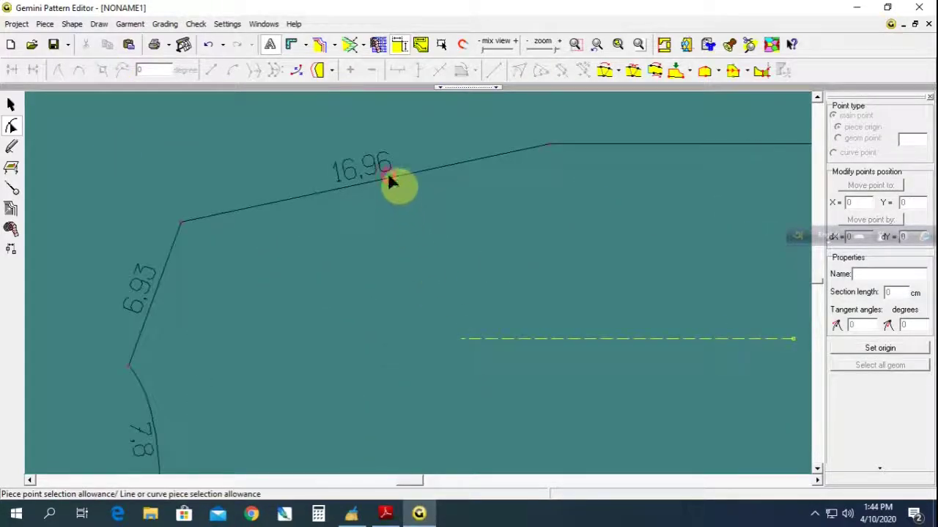
click(379, 181)
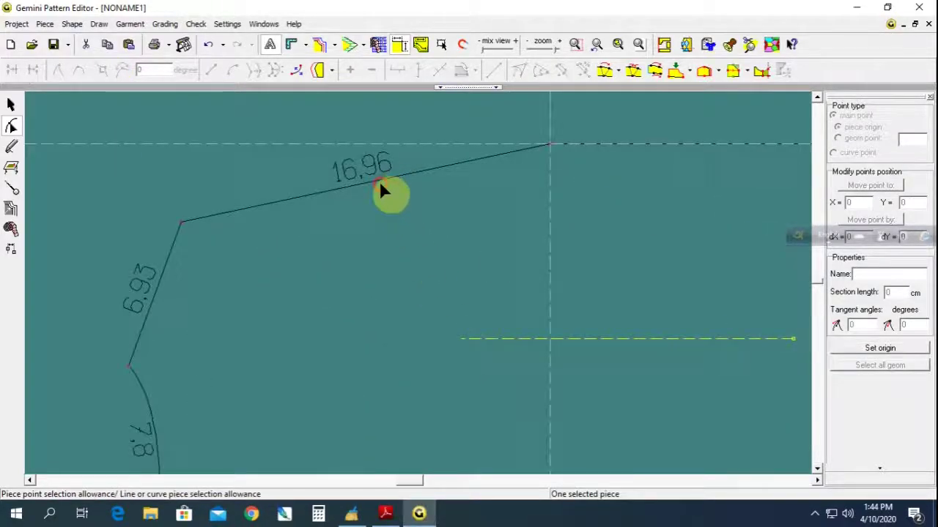
click(233, 73)
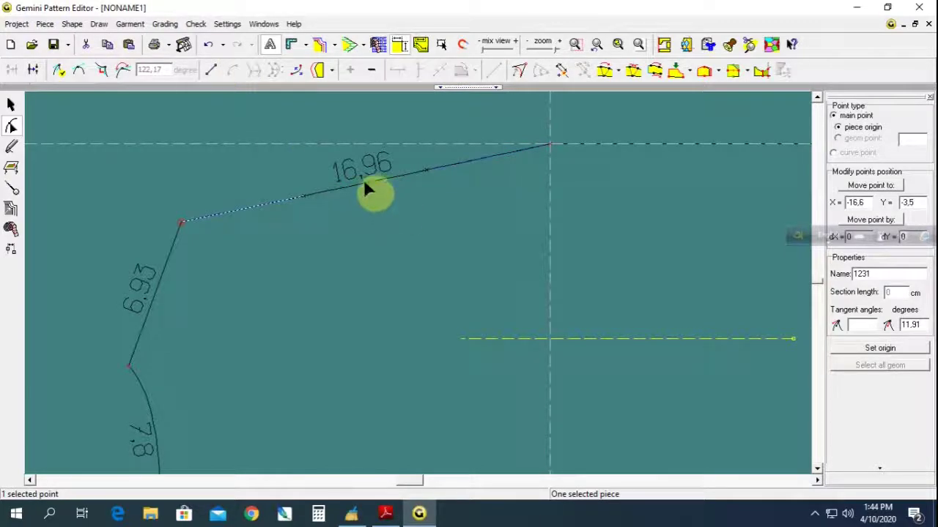
mouse_move(364, 181)
mouse_down()
mouse_move(378, 203)
mouse_move(453, 246)
mouse_move(436, 249)
mouse_up()
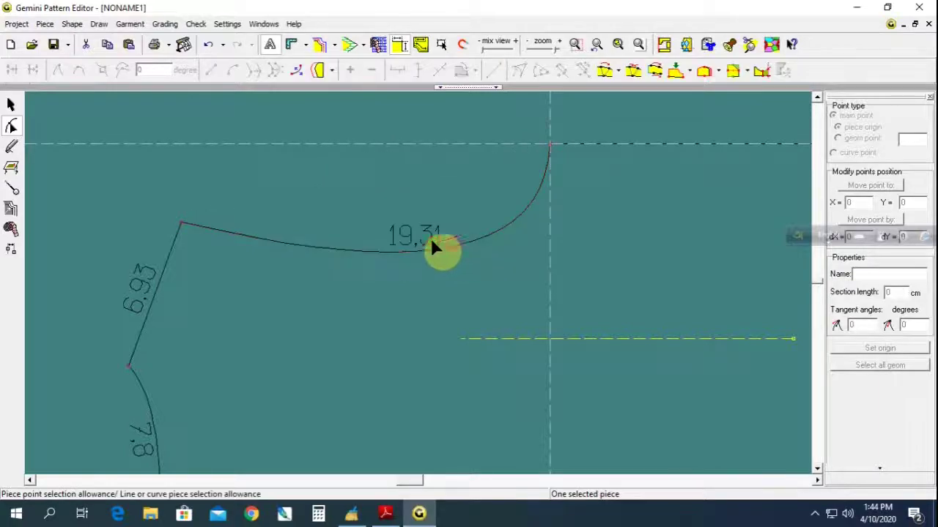
scroll(414, 305, down, 2)
scroll(432, 307, up, 1)
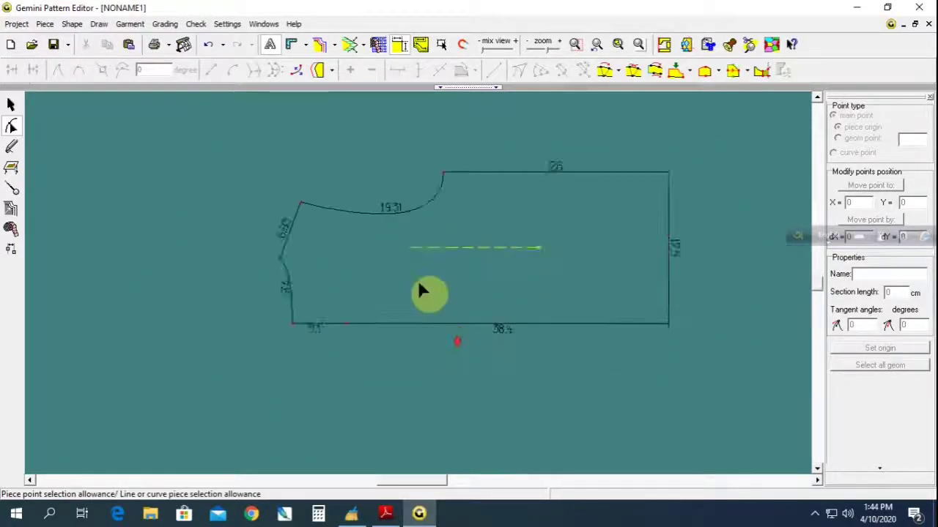
scroll(485, 249, up, 1)
scroll(421, 292, up, 2)
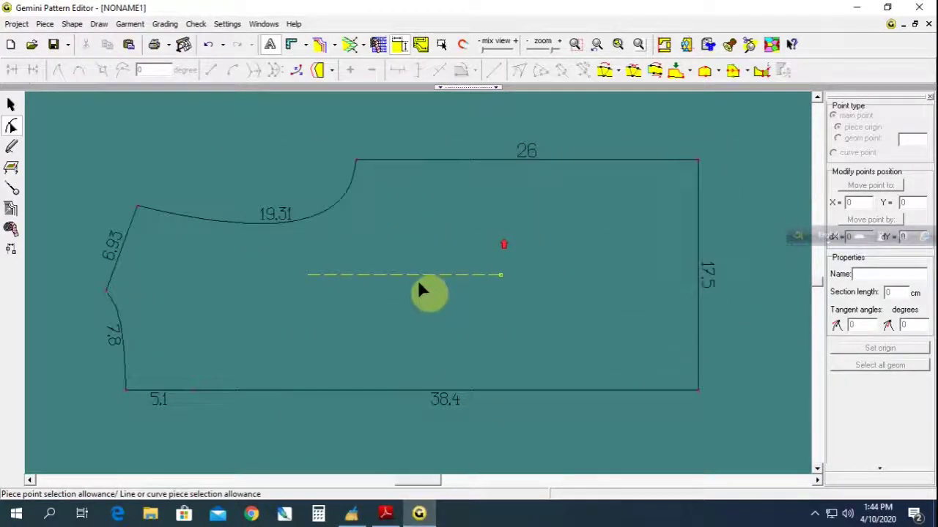
click(251, 291)
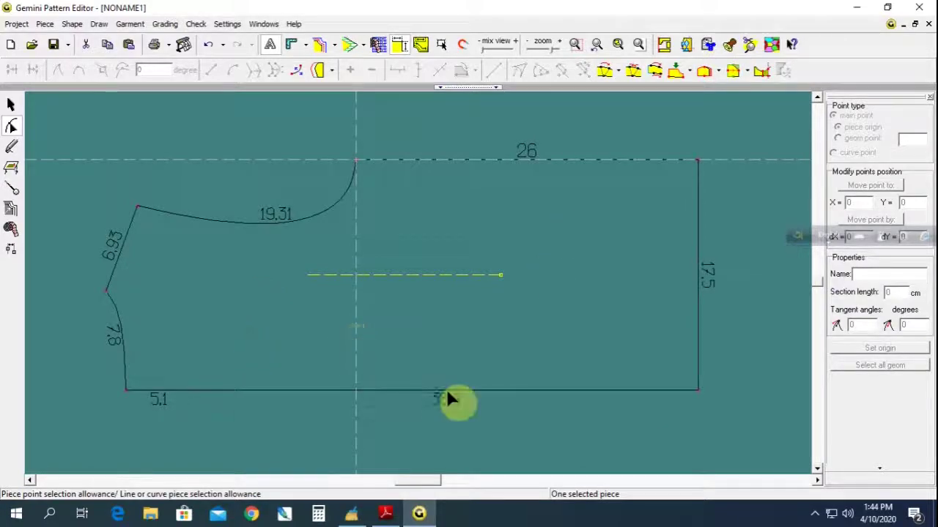
click(388, 513)
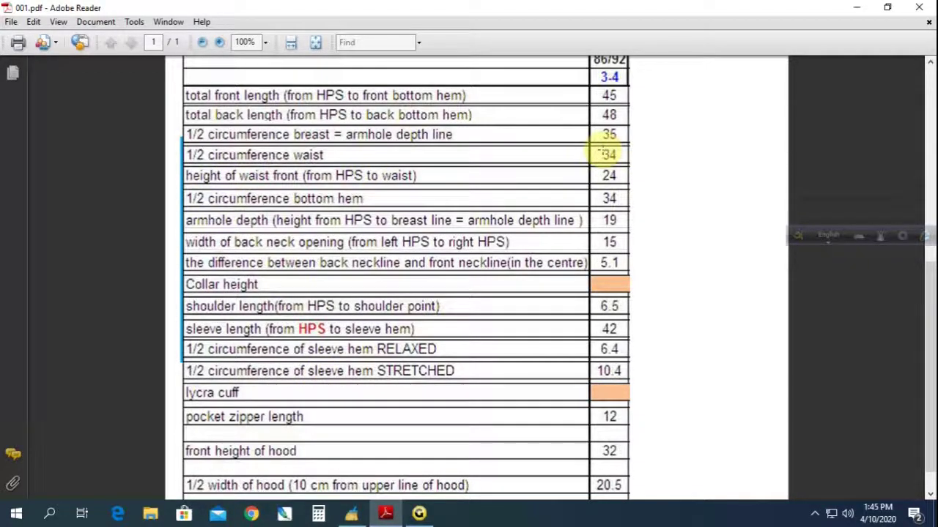
Highlight the front waist height 24, half waist 34 and half bottom hem 34 values.
double_click(610, 176)
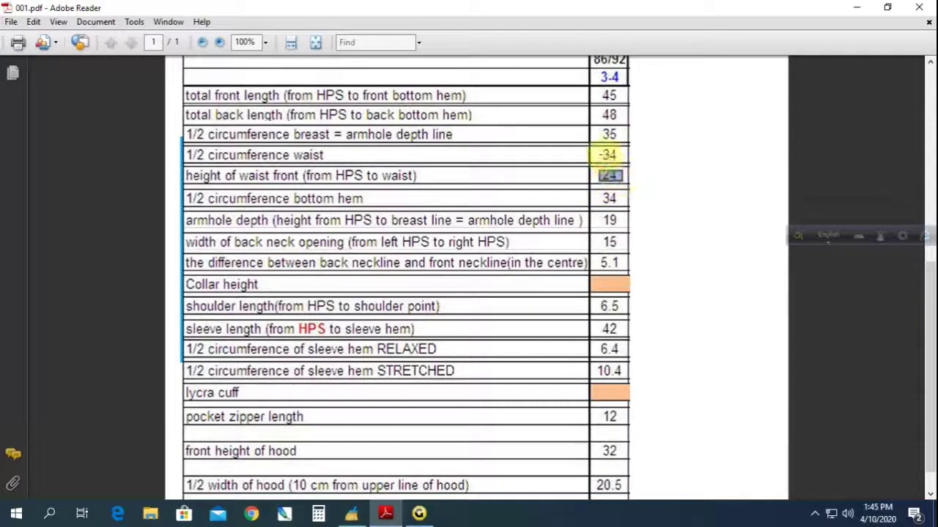
double_click(609, 155)
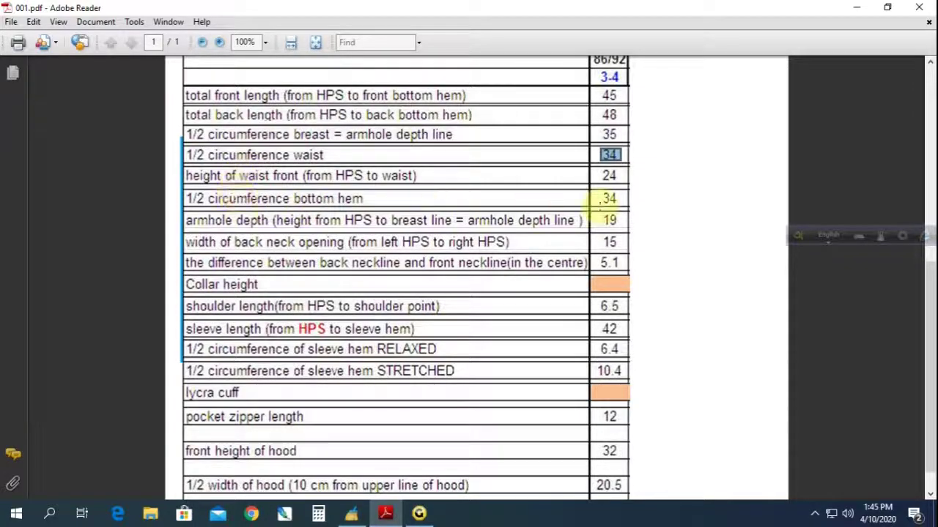
double_click(605, 196)
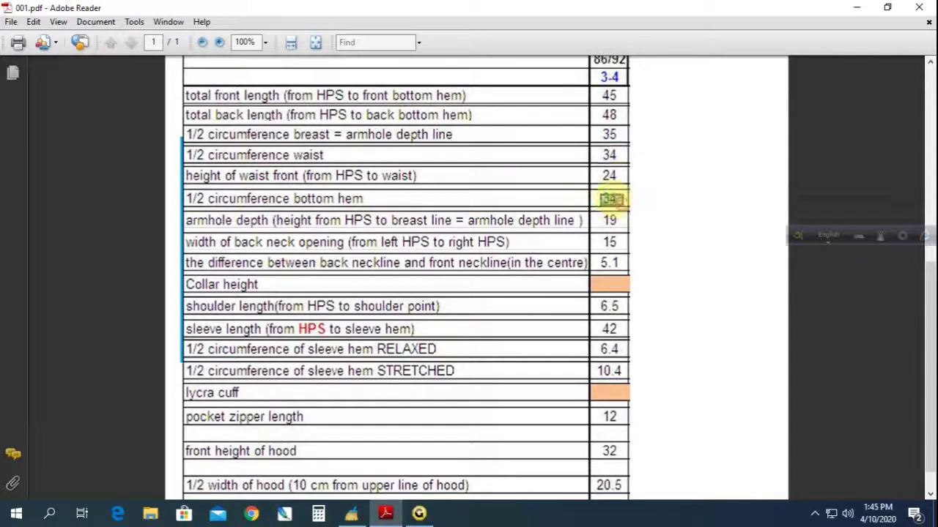
double_click(606, 154)
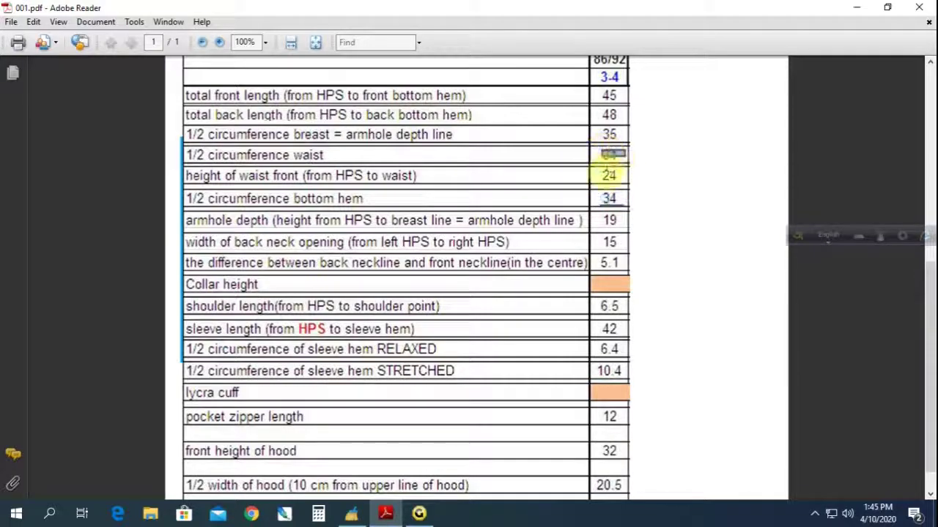
Make the block's left corner point the piece origin.
click(419, 513)
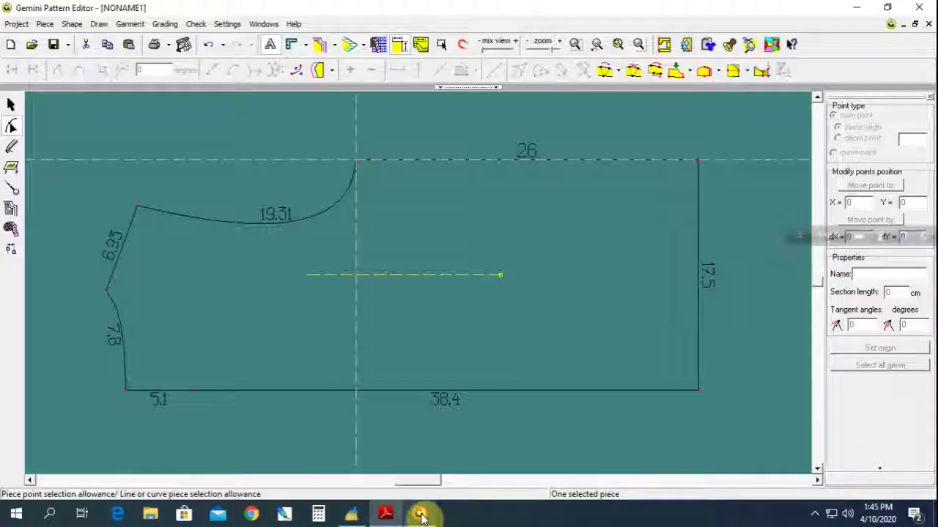
click(127, 313)
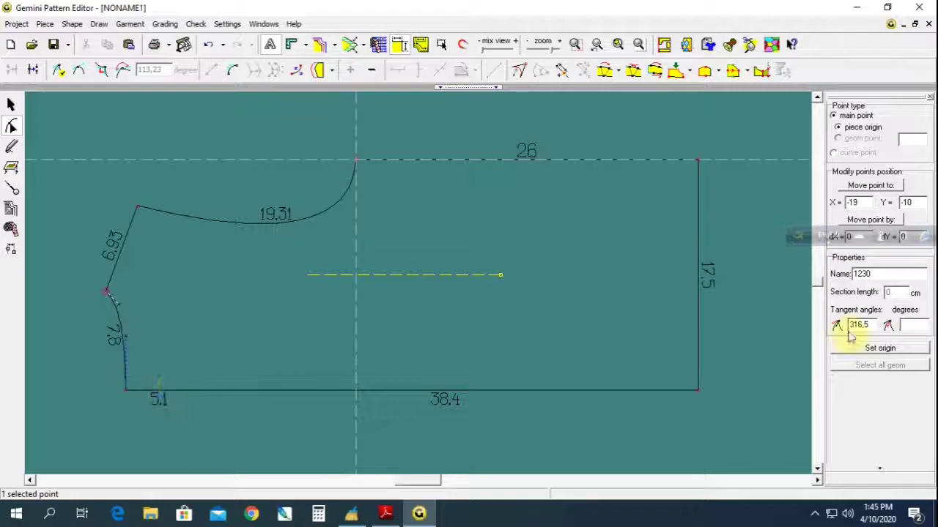
click(894, 355)
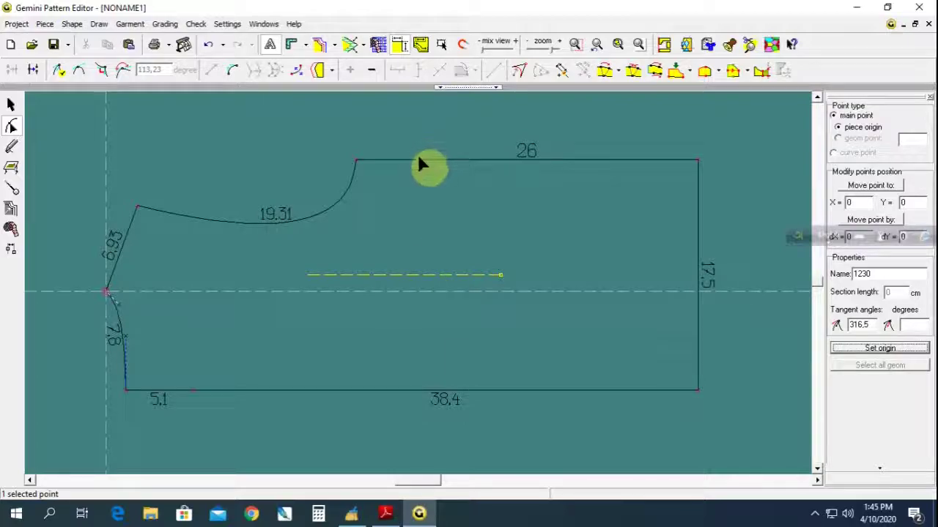
Insert a point on the 26 cm top edge and move it to X 24, making 5 and 21.
click(465, 160)
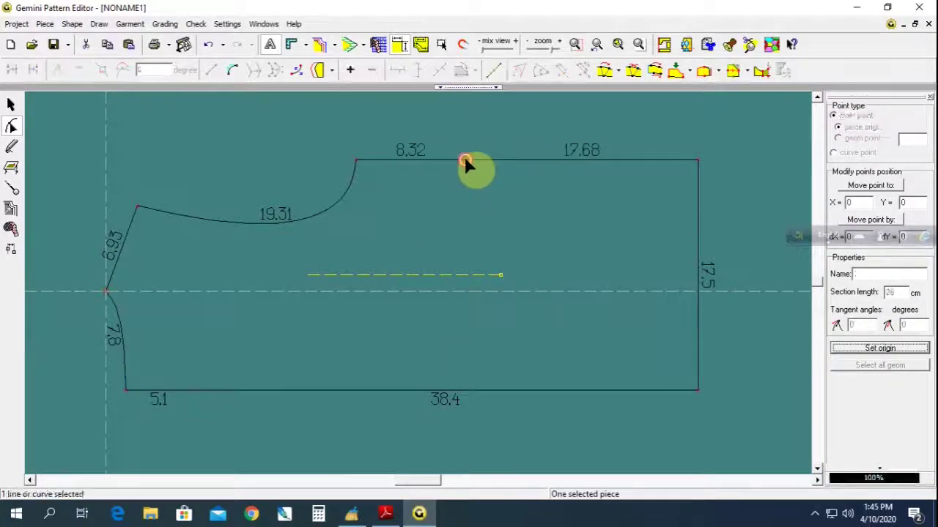
double_click(857, 203)
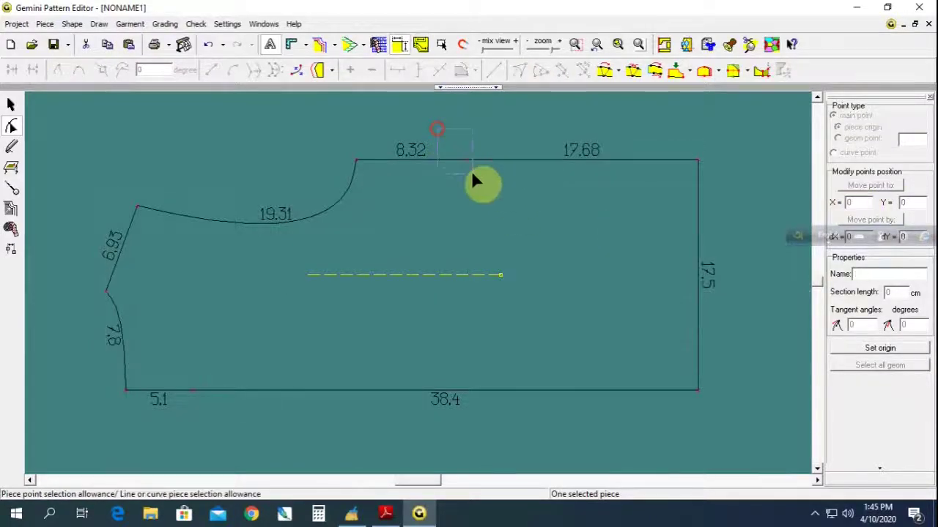
click(357, 159)
drag(430, 138, 478, 181)
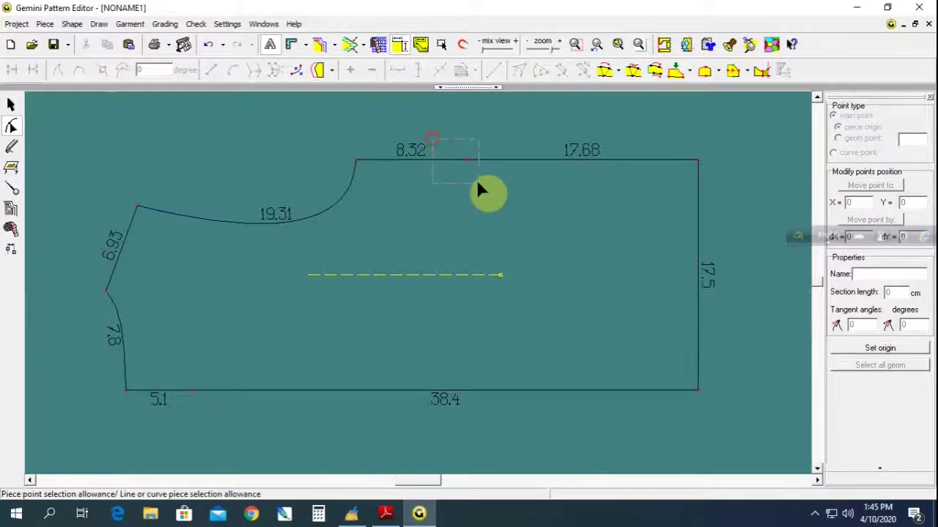
double_click(855, 203)
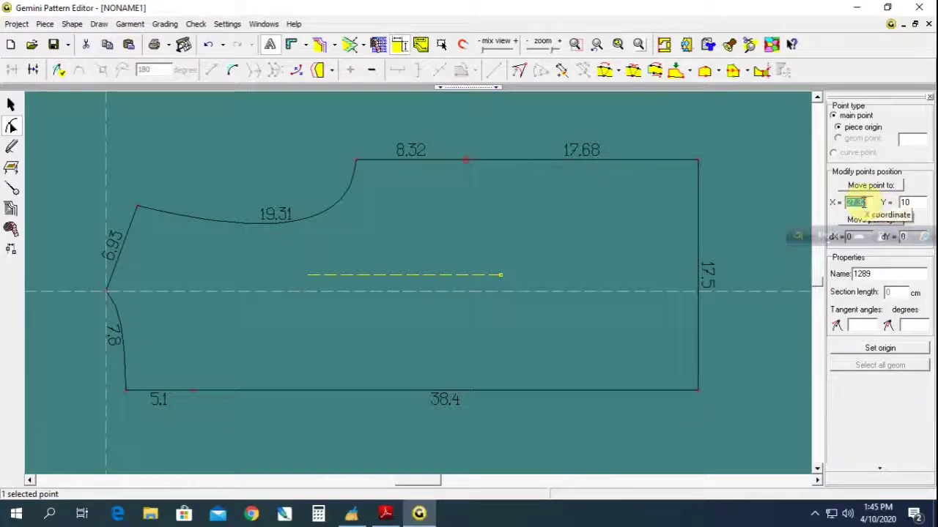
text(24)
key(Return)
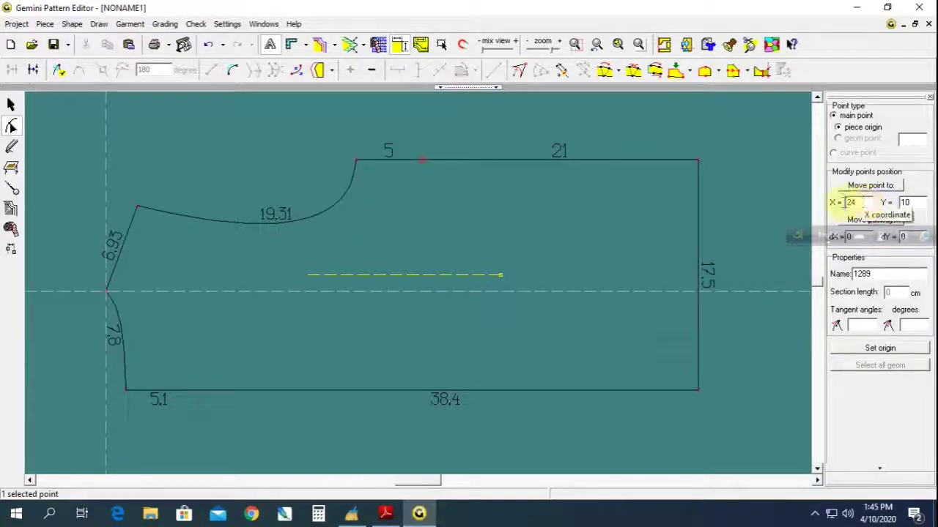
click(411, 143)
drag(427, 171, 431, 180)
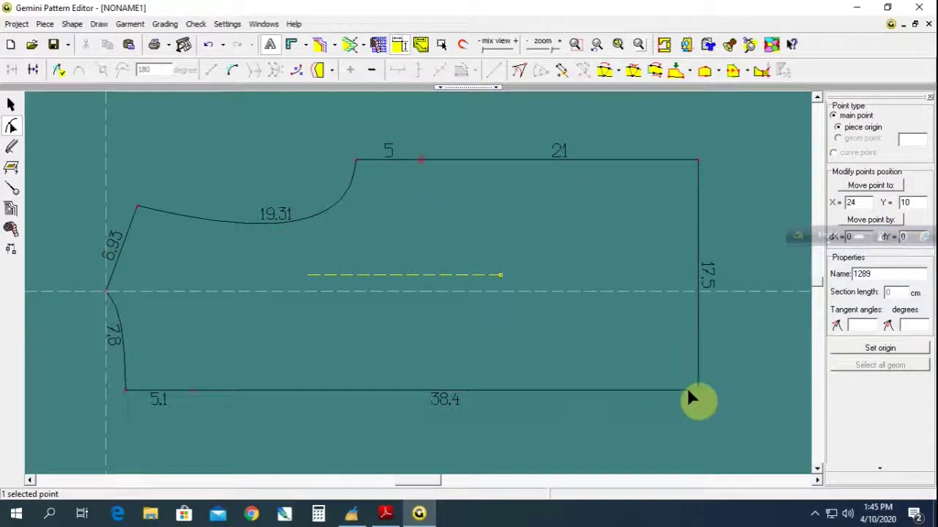
drag(725, 379, 670, 421)
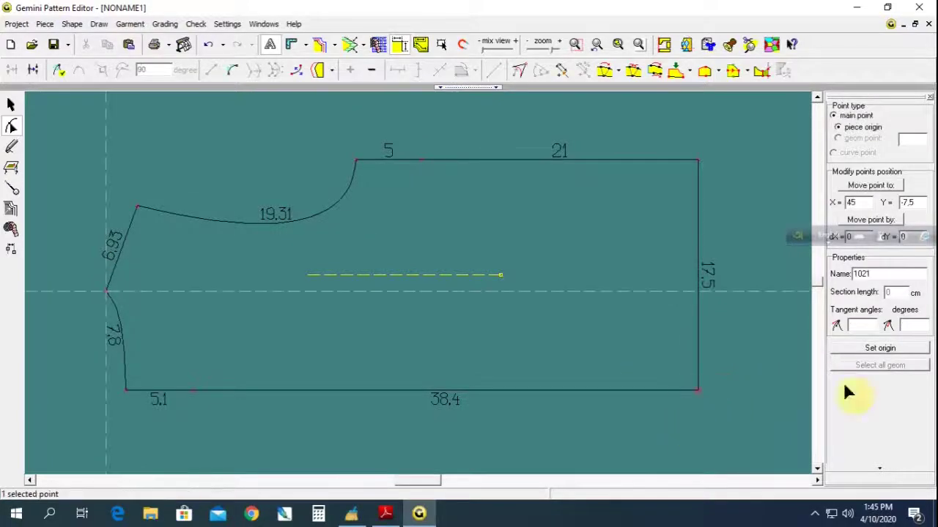
Set the bottom-right corner as origin and lower the top-edge point and top-right corner to Y 17.
click(879, 348)
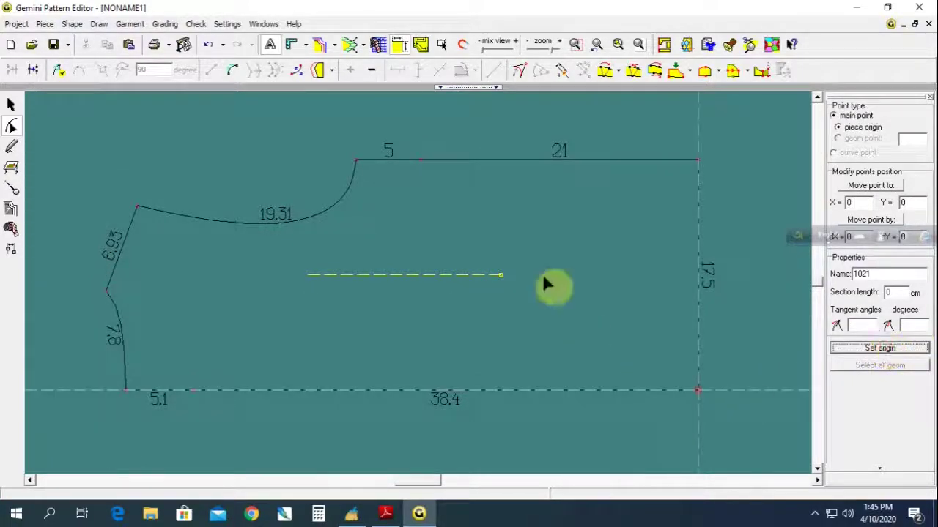
click(704, 173)
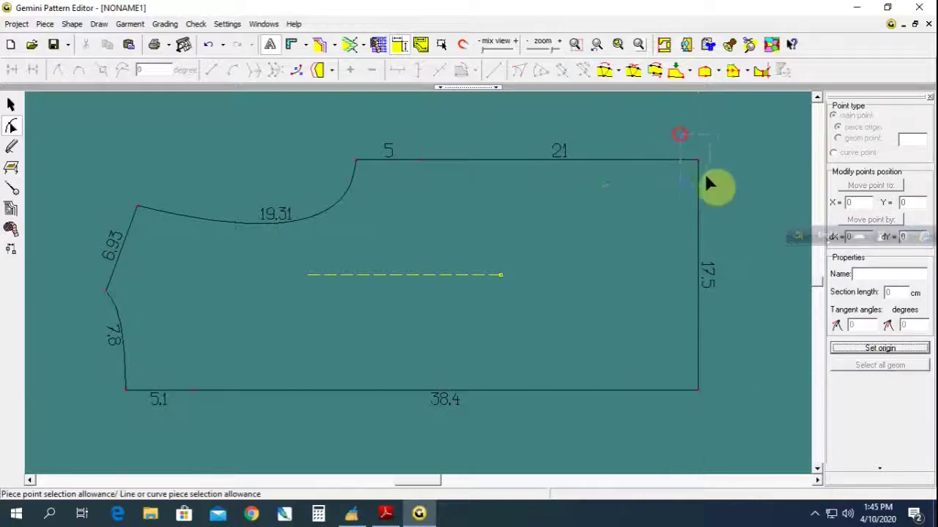
drag(433, 174, 432, 174)
double_click(909, 202)
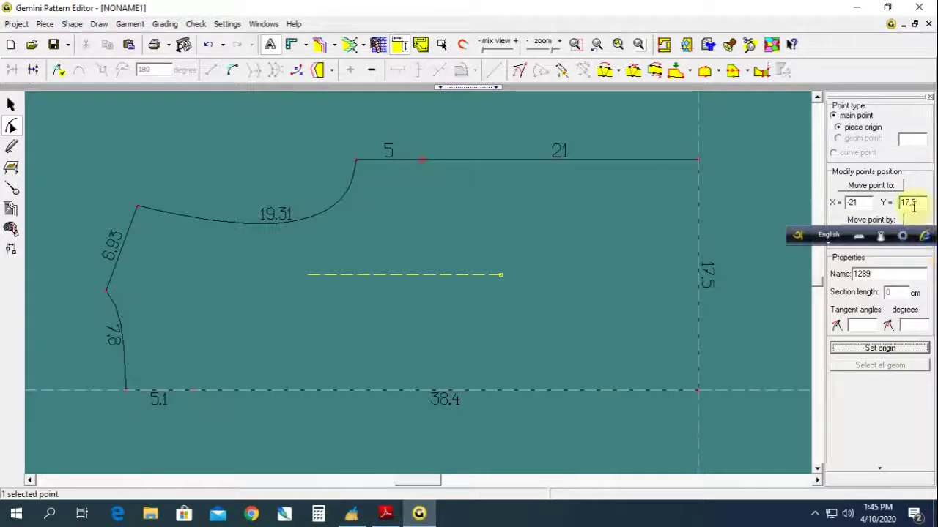
text(17)
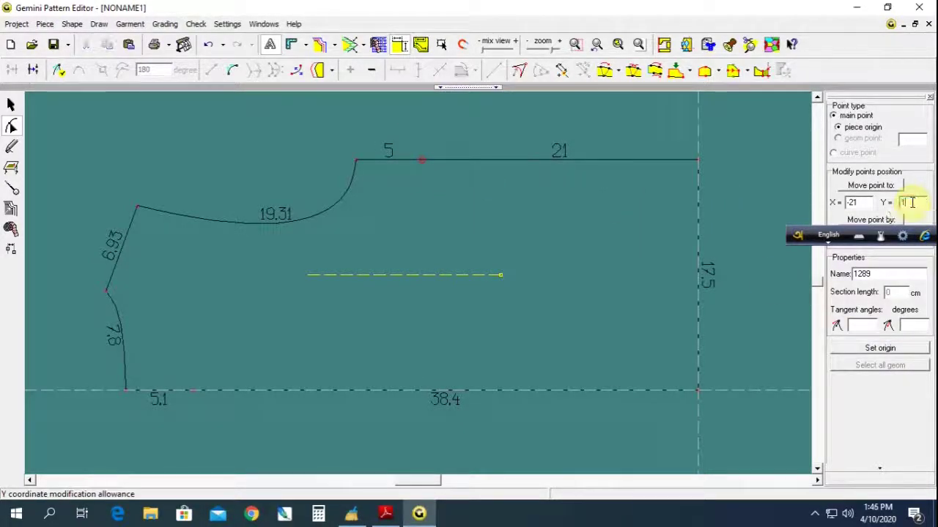
key(Return)
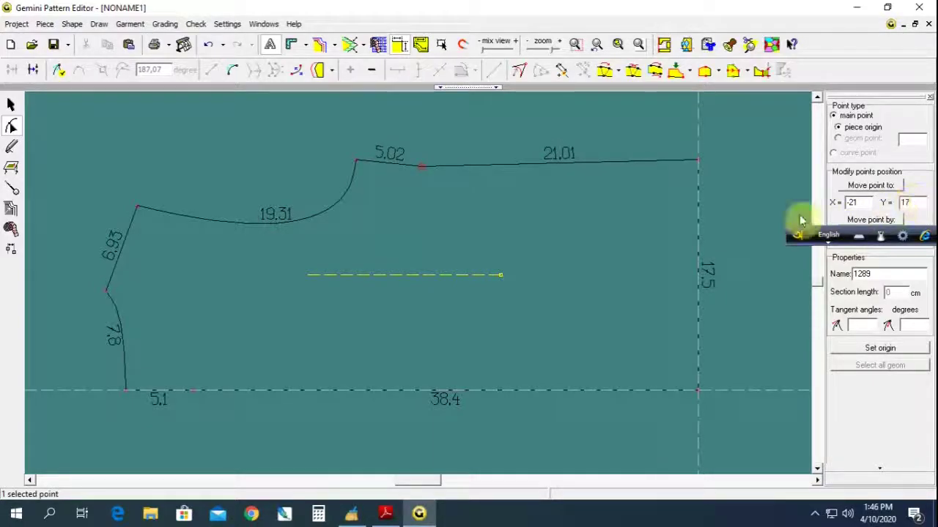
click(697, 160)
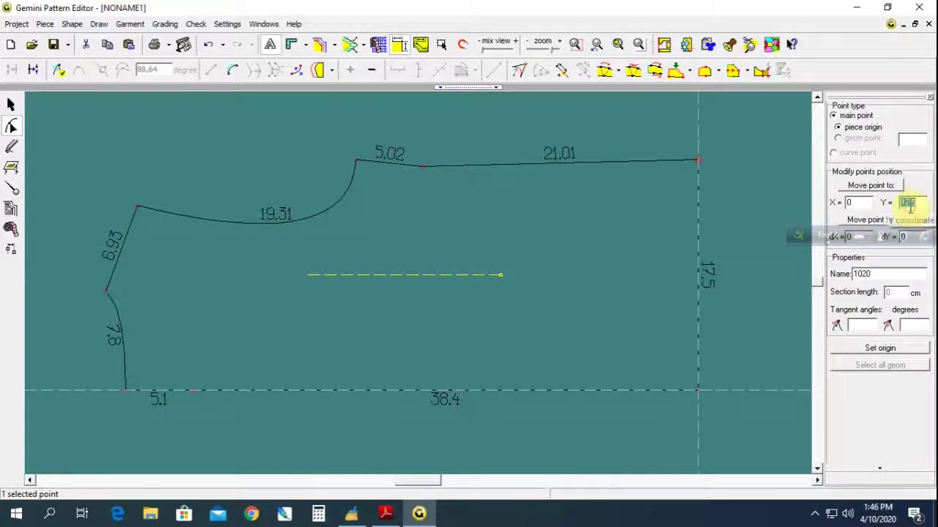
text(17)
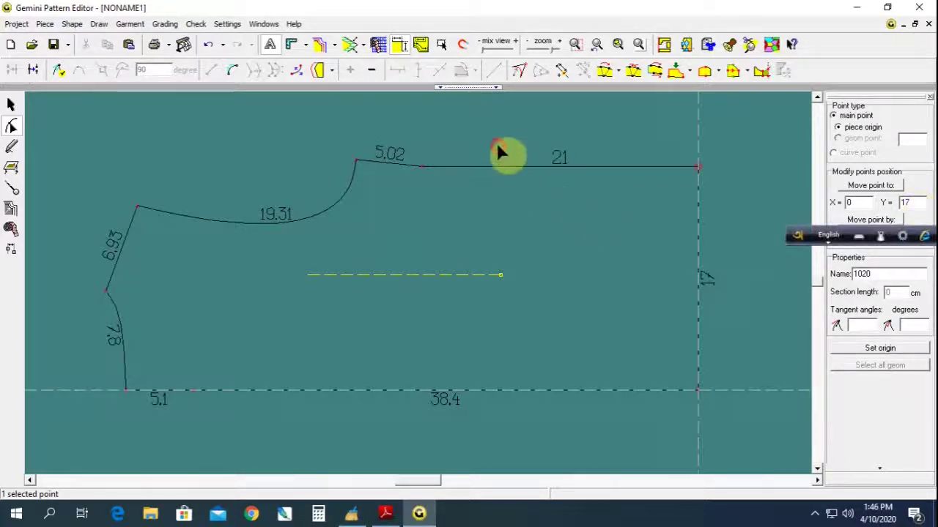
Shift the top-edge point right to X -19, splitting the top into 7.02 and 19.
click(427, 293)
scroll(427, 293, up, 3)
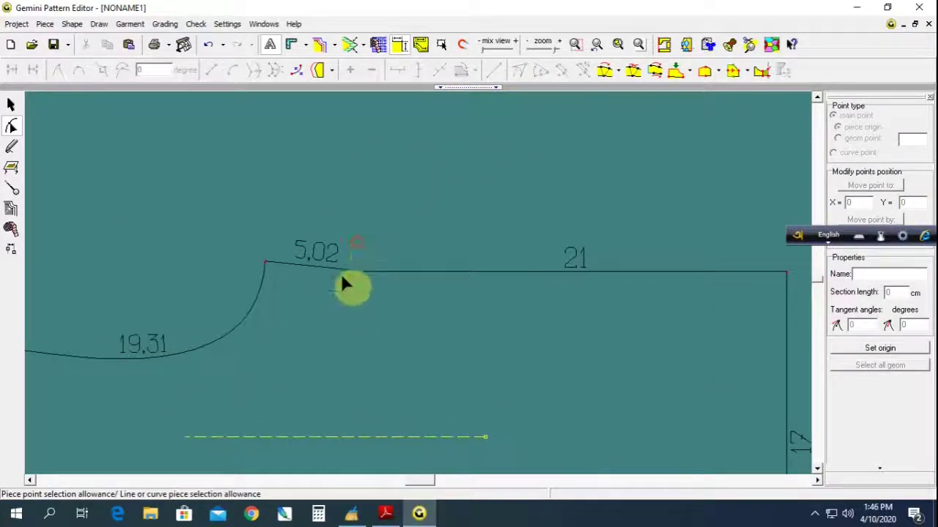
click(374, 290)
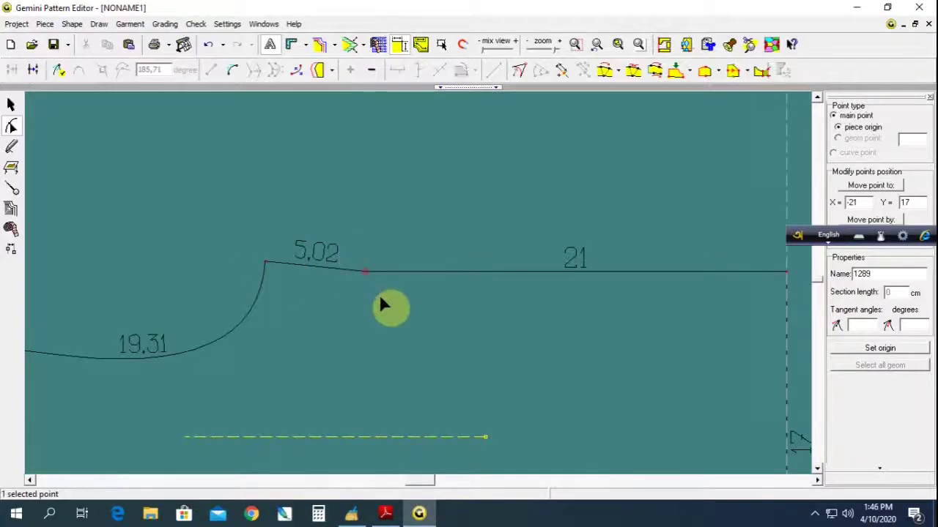
key(Right)
key(Right)
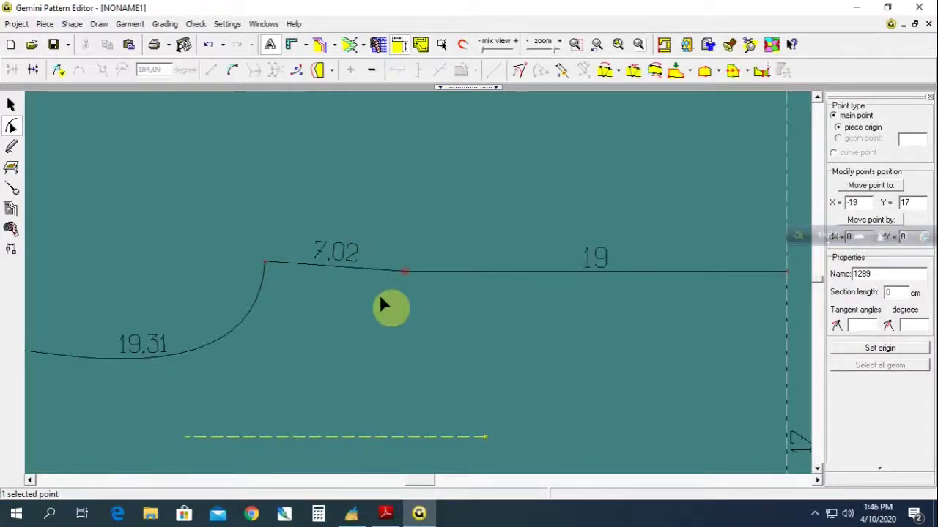
Start reshaping the top line and select points and the 7,02 section along it.
click(434, 272)
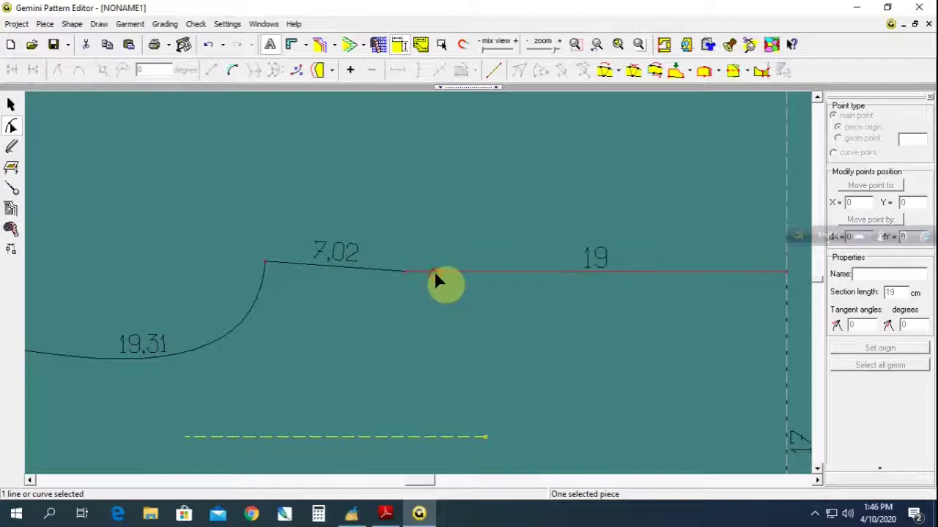
click(229, 70)
click(229, 70)
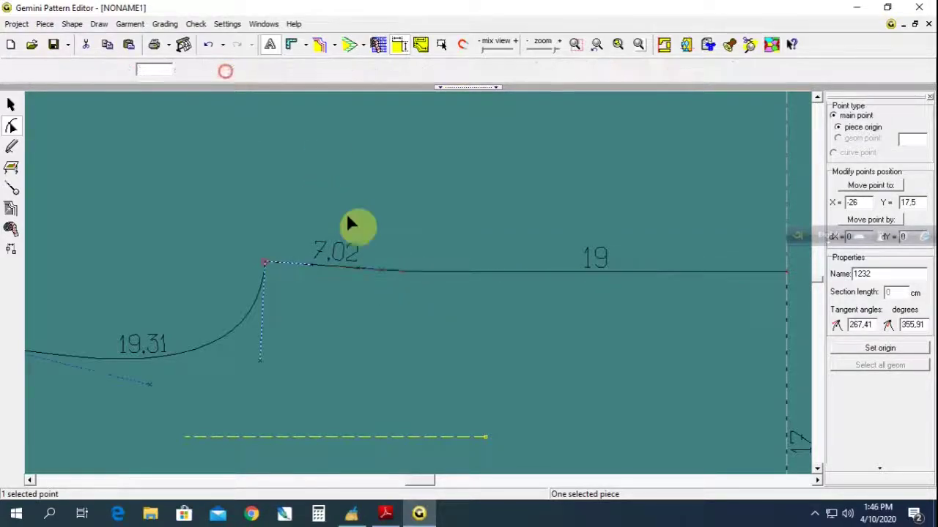
drag(377, 232, 418, 297)
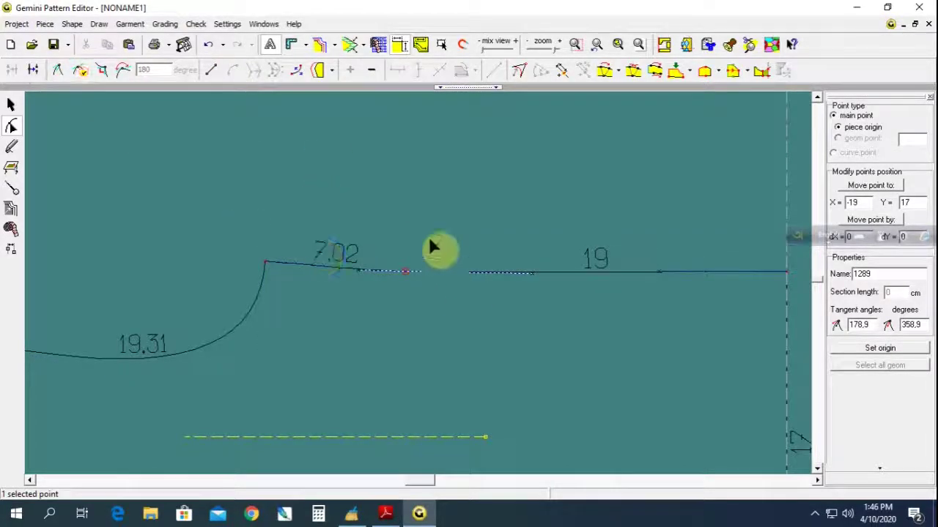
click(265, 262)
scroll(421, 293, up, 1)
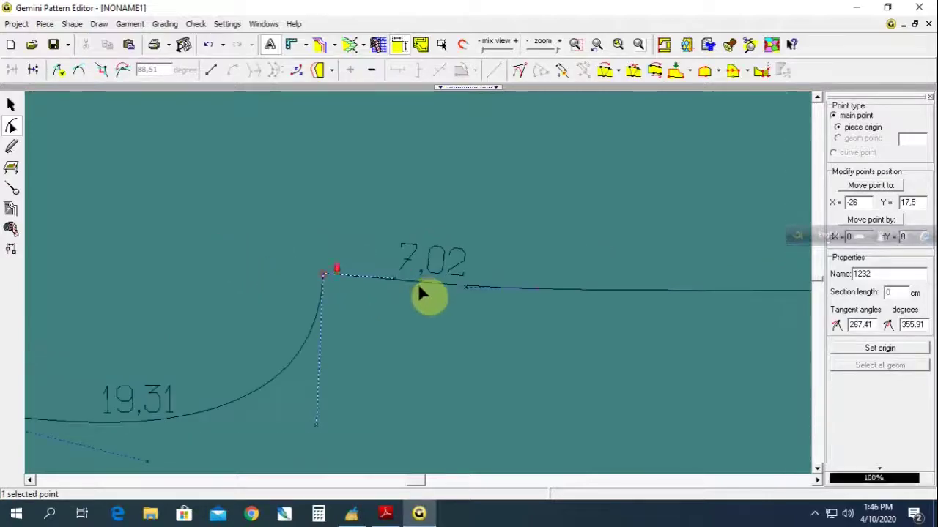
scroll(419, 288, up, 1)
click(389, 278)
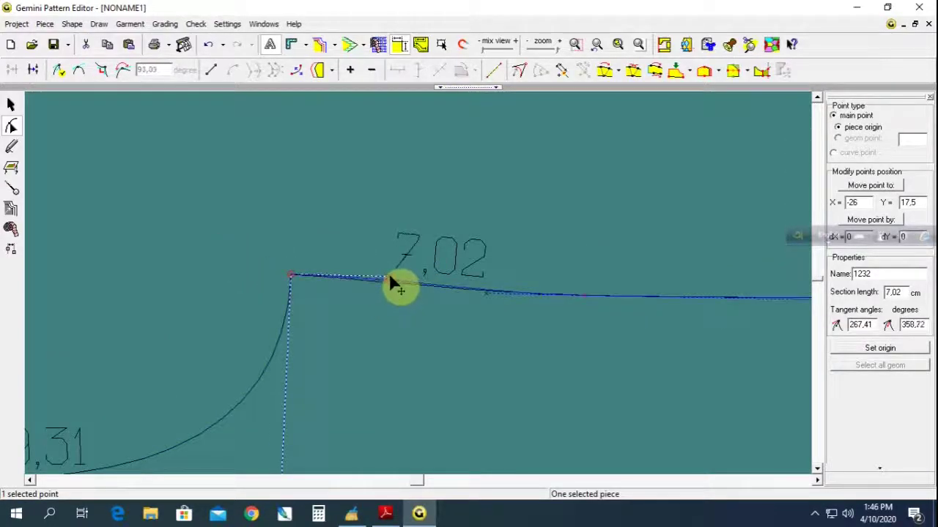
click(474, 265)
scroll(527, 293, down, 2)
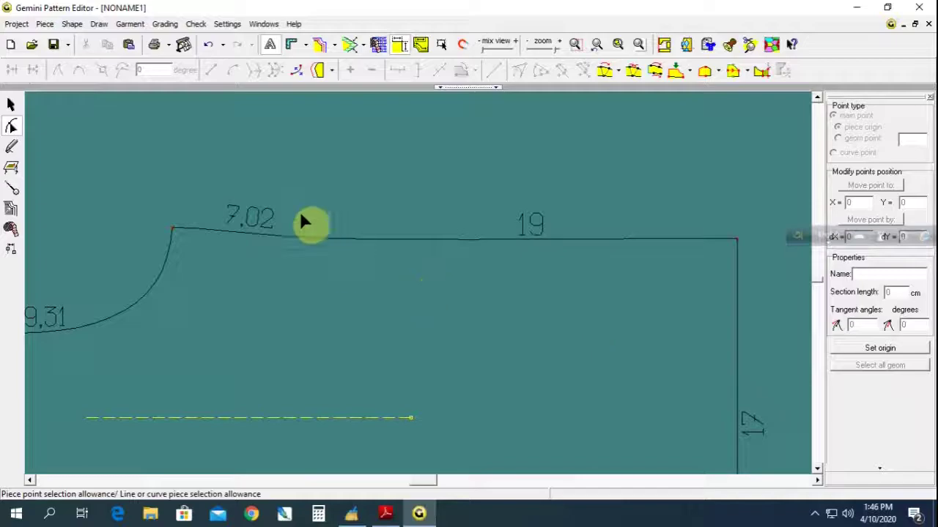
Pull the point joining the 7,02 and 19 sections down so the long section measures 19,01.
click(319, 235)
drag(460, 241, 434, 257)
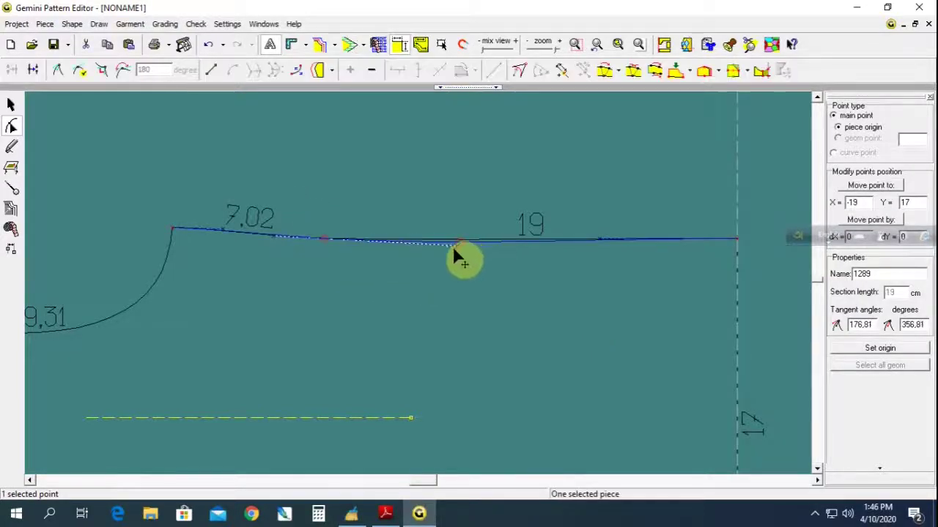
click(378, 180)
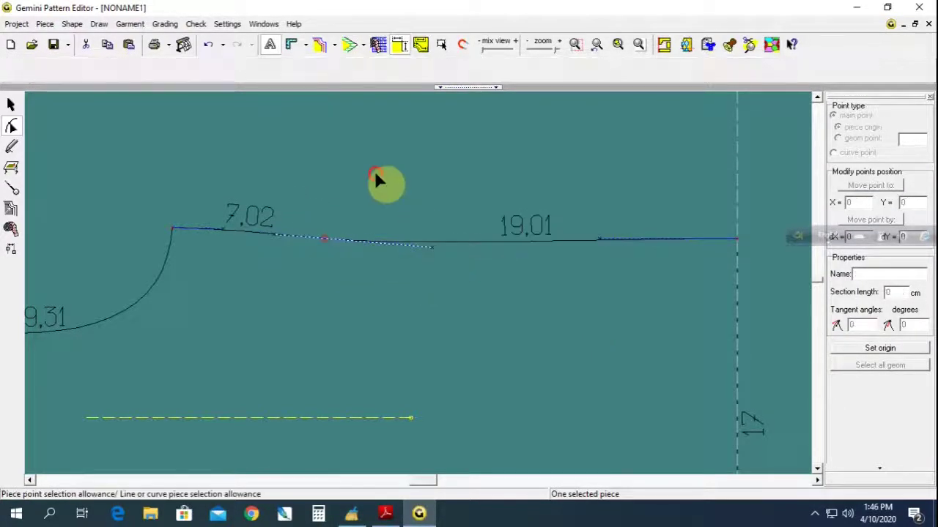
scroll(399, 197, down, 1)
scroll(476, 257, down, 1)
scroll(506, 296, down, 1)
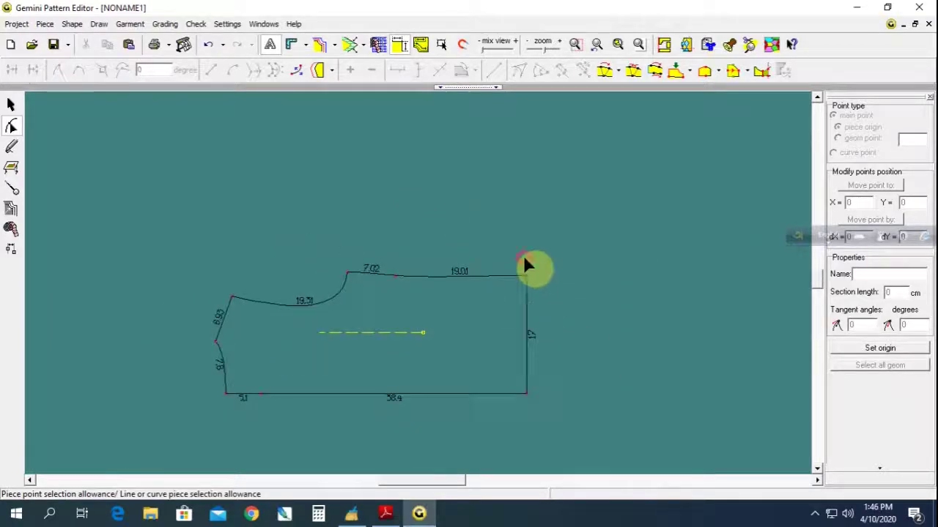
Select the completed front block (7.02/19.01 top, 17 cm side) to show its Piece properties.
click(526, 276)
scroll(371, 361, up, 1)
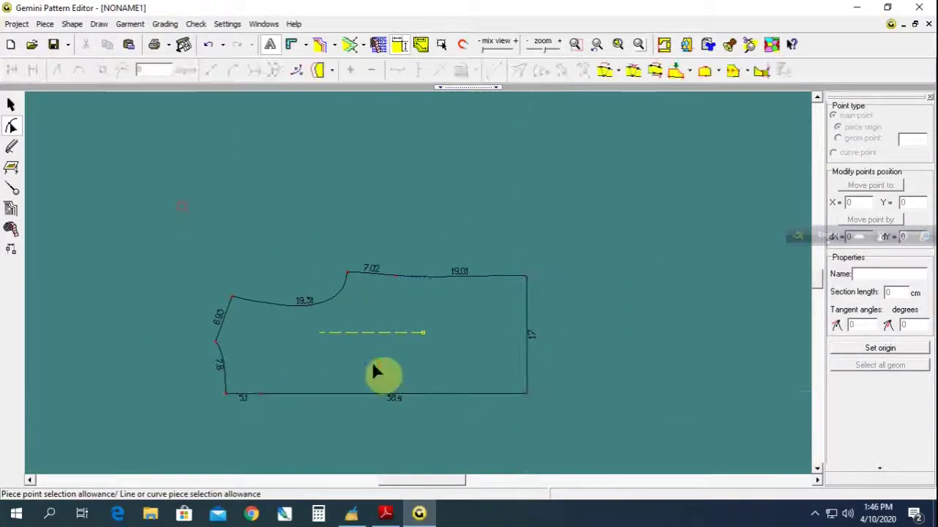
click(417, 281)
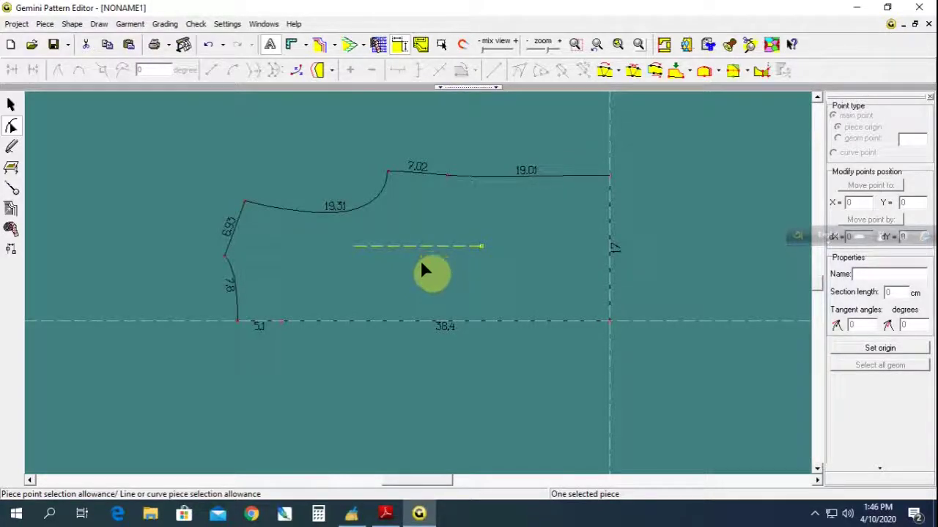
scroll(420, 267, up, 1)
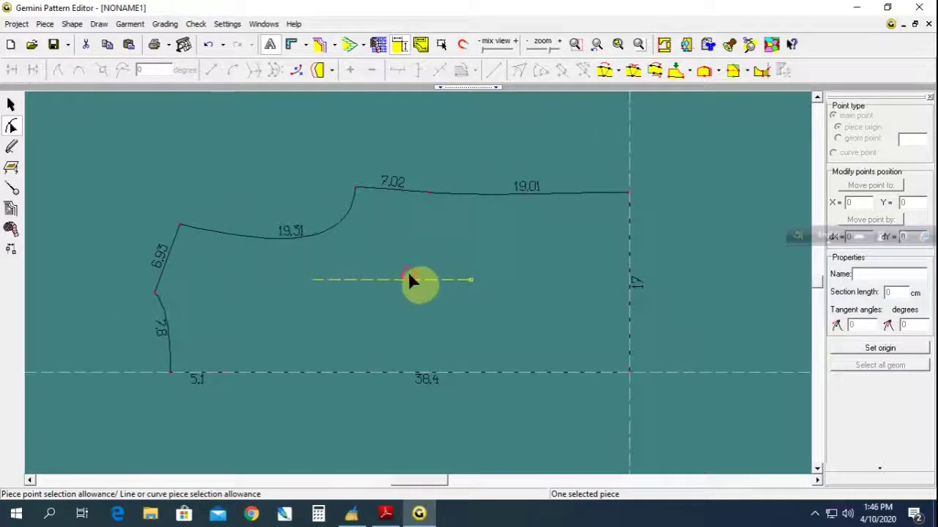
click(403, 228)
click(316, 285)
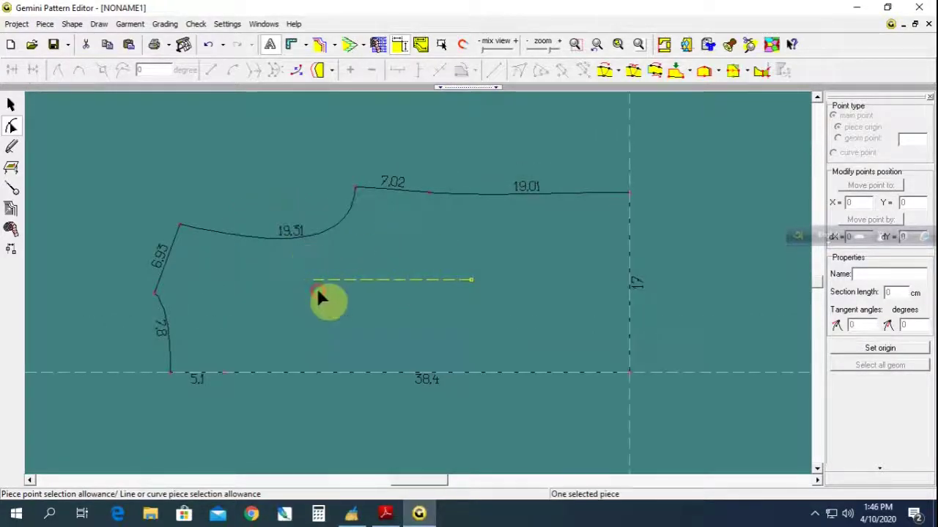
scroll(362, 308, down, 1)
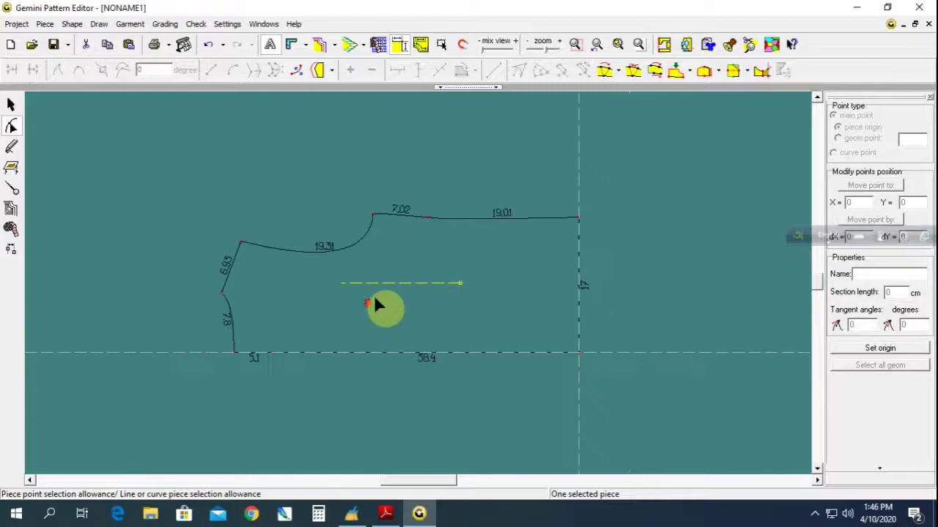
Copy and paste the front block and drag the duplicate below the original.
click(15, 103)
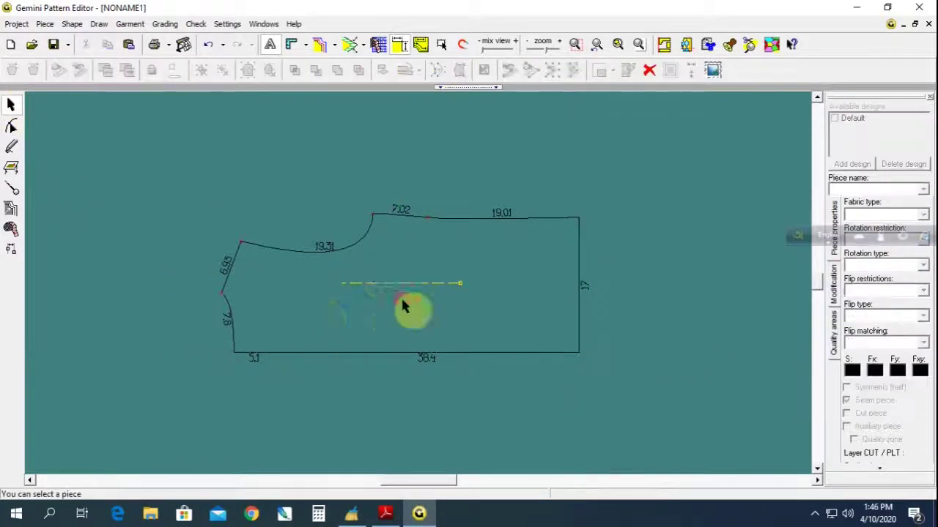
drag(402, 308, 364, 274)
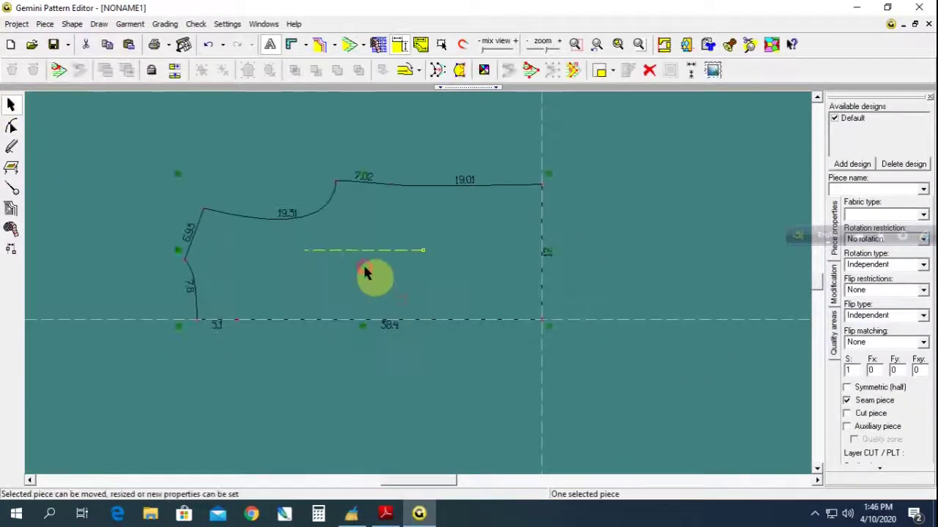
click(107, 44)
click(128, 44)
drag(349, 293, 429, 350)
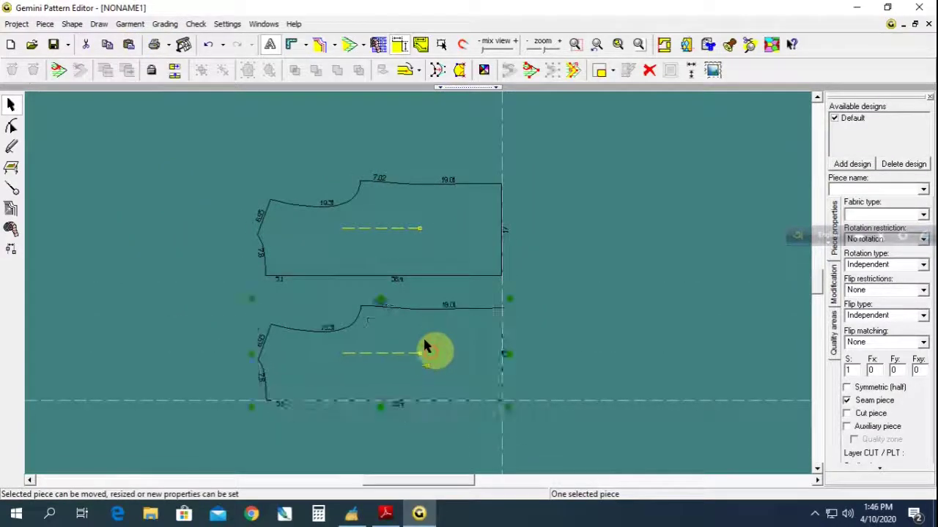
Glance over the spec sheet in Adobe Reader, then return to Gemini Pattern Editor.
click(389, 514)
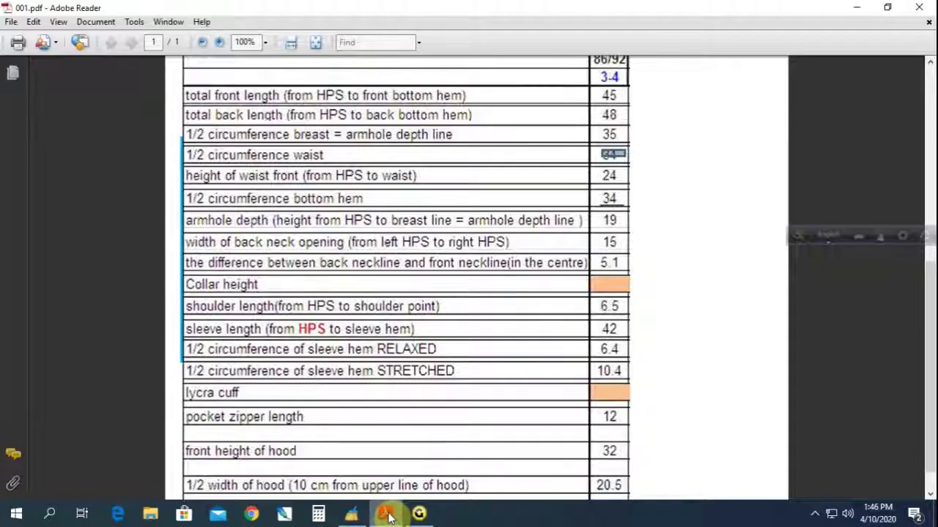
scroll(337, 439, up, 8)
scroll(421, 381, up, 3)
scroll(414, 381, down, 3)
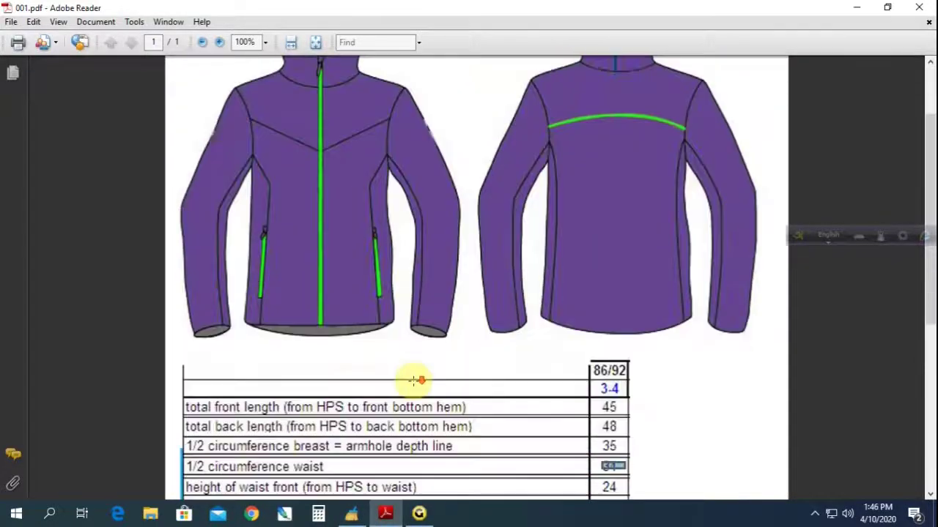
click(418, 514)
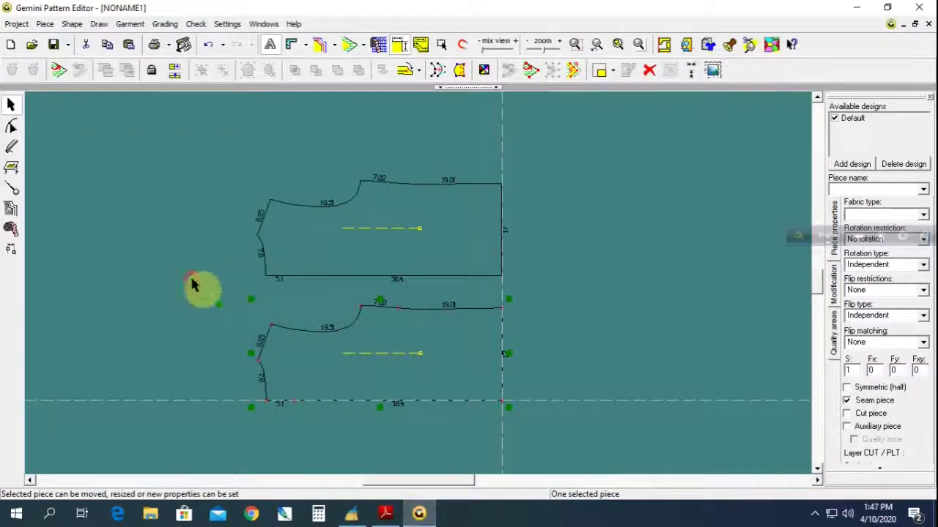
Delete the bottom-left corner point of the lower front block.
click(308, 297)
key(Home)
click(10, 126)
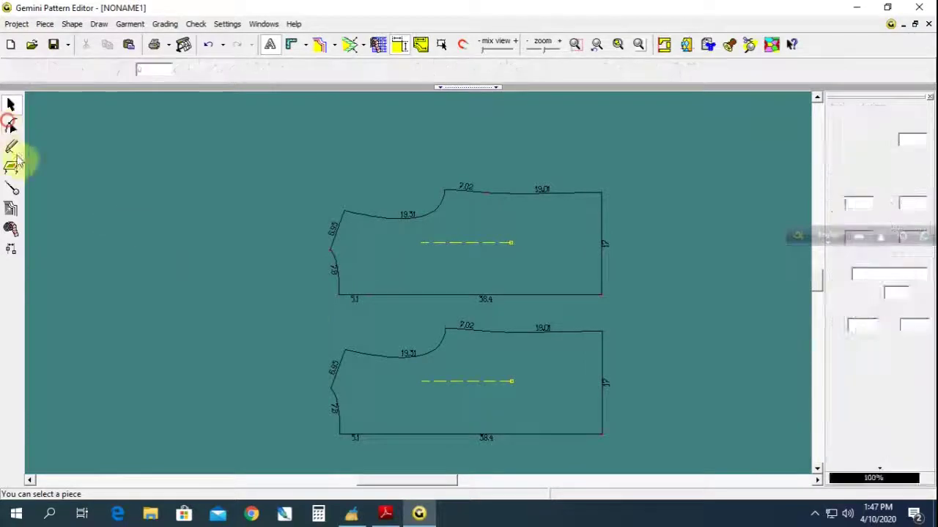
click(366, 296)
scroll(429, 289, down, 2)
scroll(429, 290, up, 2)
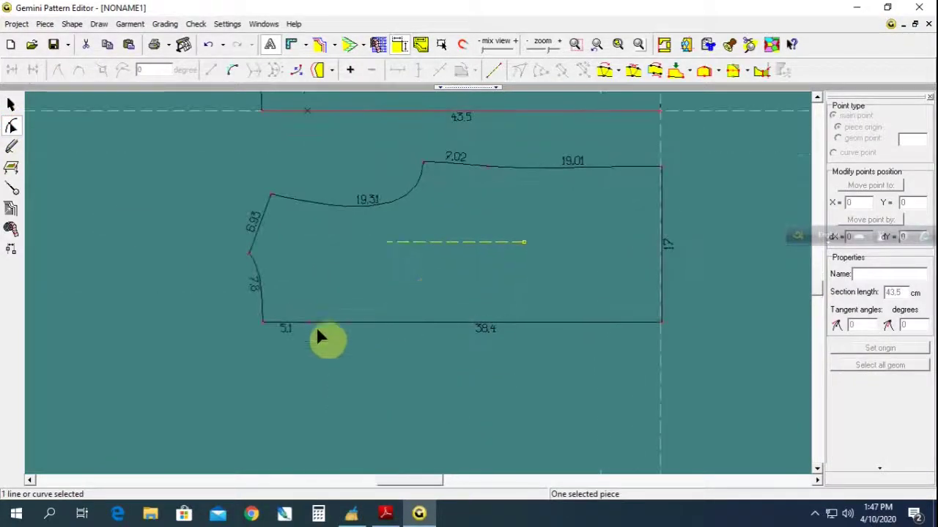
click(265, 326)
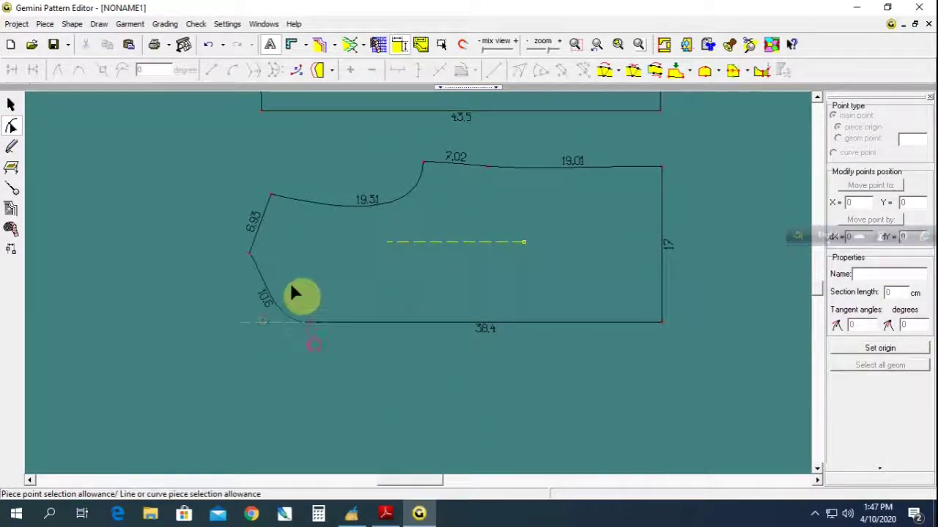
key(Delete)
Reshape the lower-left side into a curve measuring 11.17 into the 38.4 hem.
scroll(218, 305, up, 1)
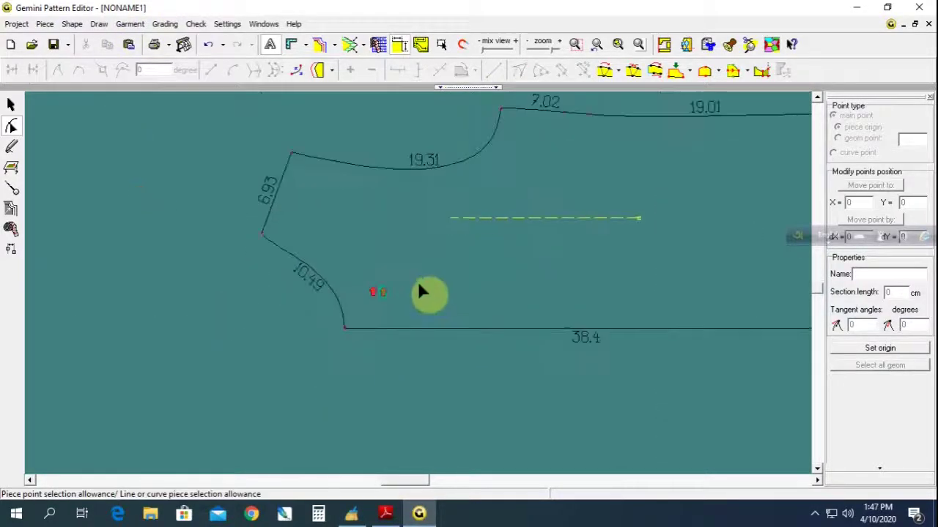
click(262, 235)
drag(293, 262, 315, 254)
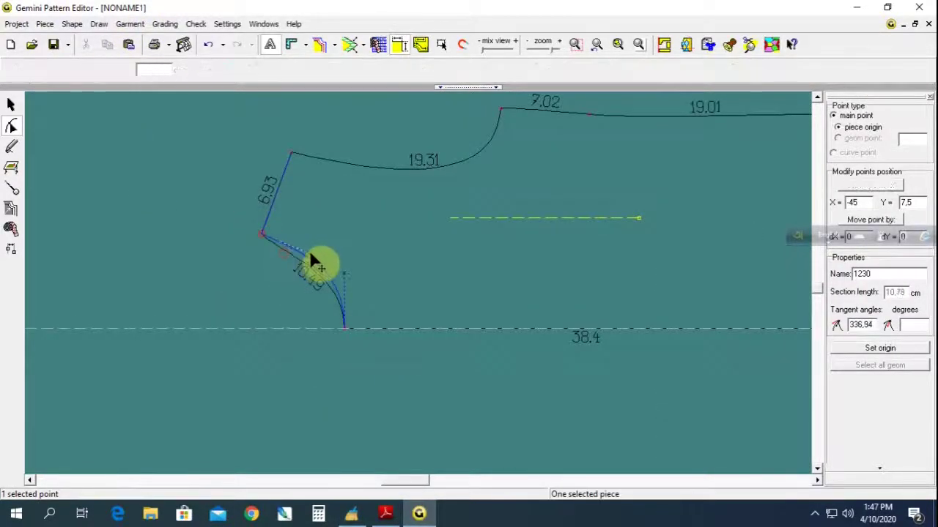
click(323, 293)
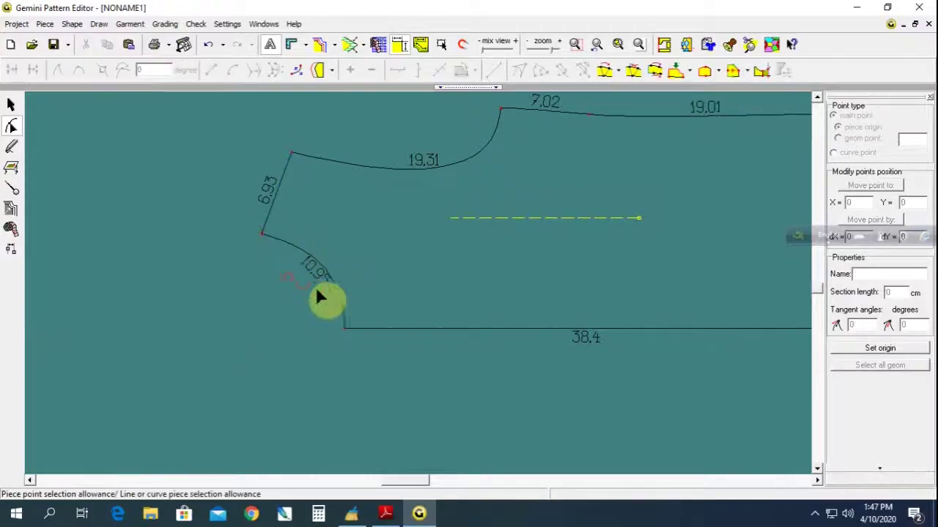
click(346, 327)
drag(348, 279, 313, 269)
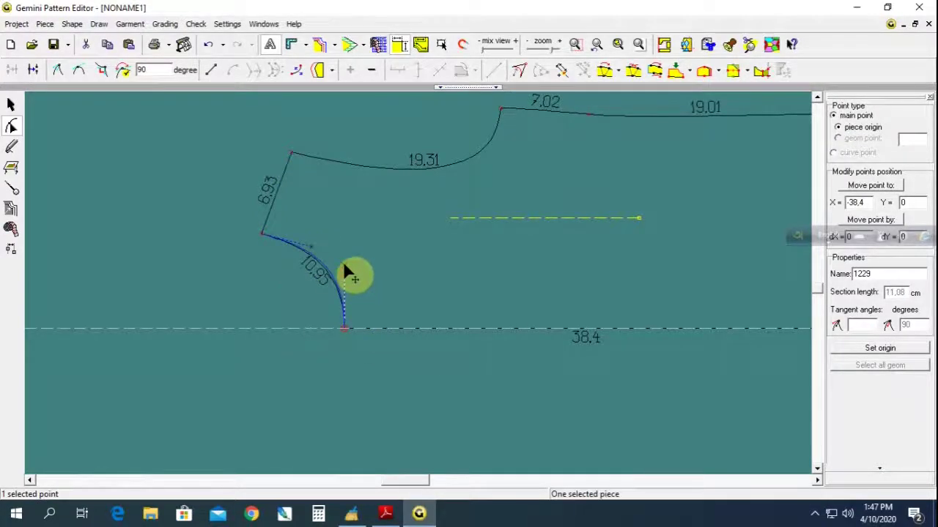
click(299, 314)
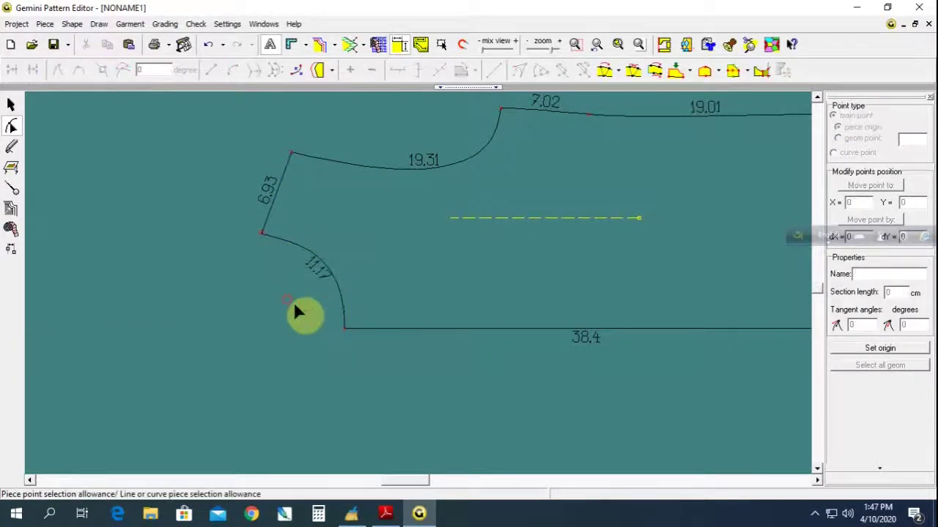
Select the lower front block and switch to the 001.pdf spec sheet in Adobe Reader.
scroll(447, 286, down, 3)
scroll(419, 286, up, 2)
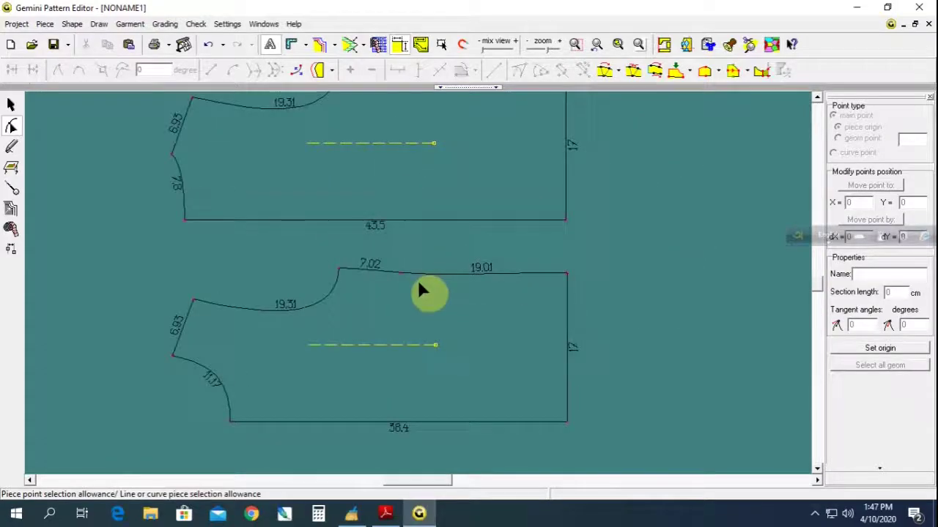
scroll(419, 288, down, 1)
scroll(419, 297, down, 2)
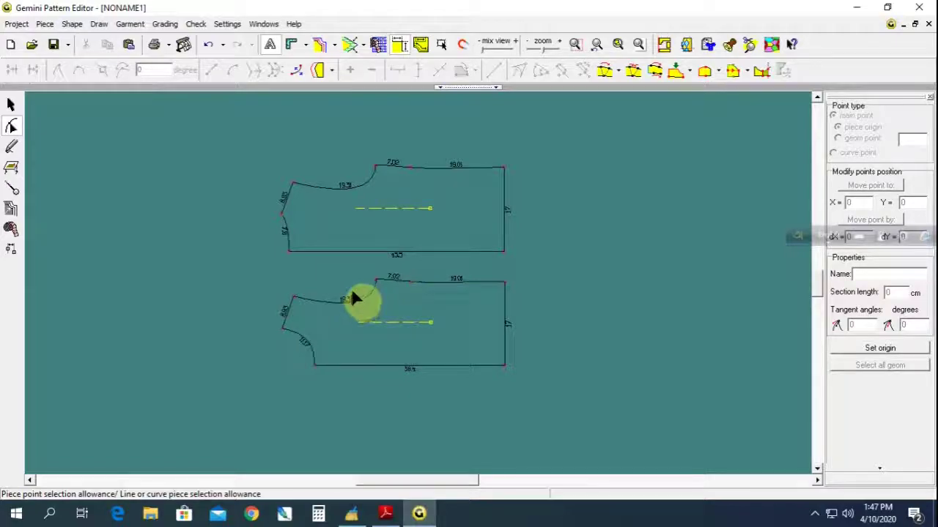
click(397, 309)
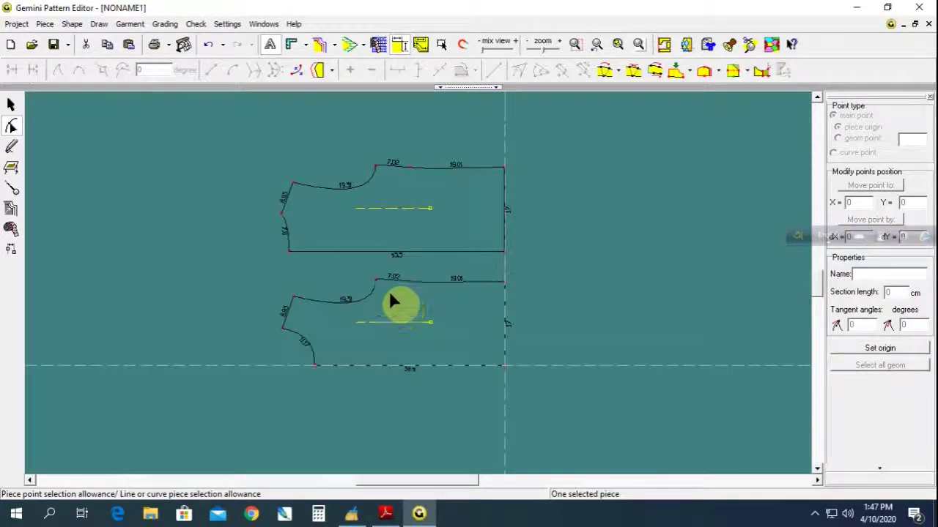
click(386, 512)
Scroll to the measurement table and highlight the sleeve length 42.
scroll(358, 311, up, 2)
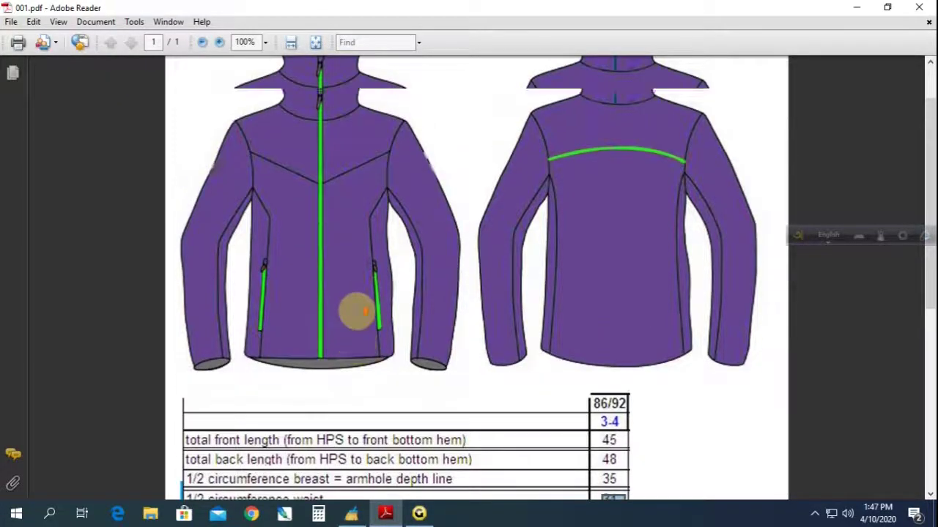
scroll(358, 312, down, 3)
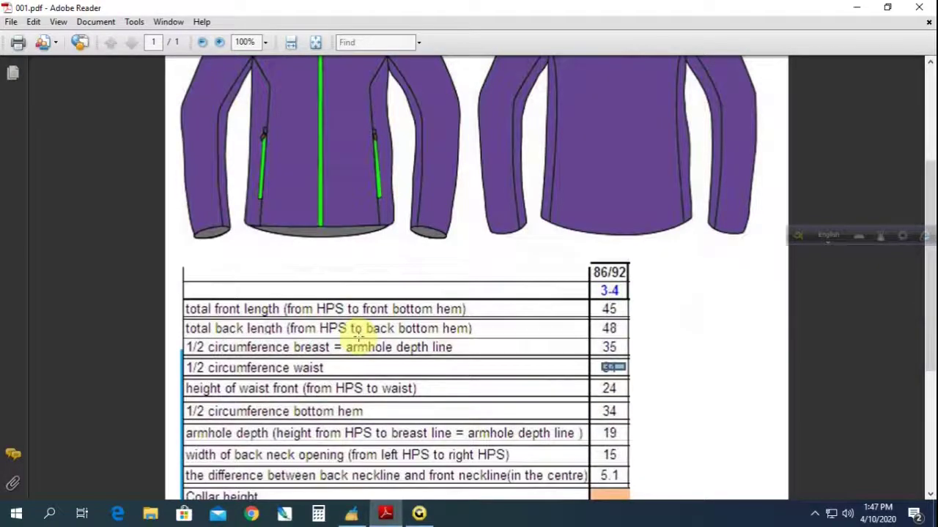
scroll(360, 336, down, 2)
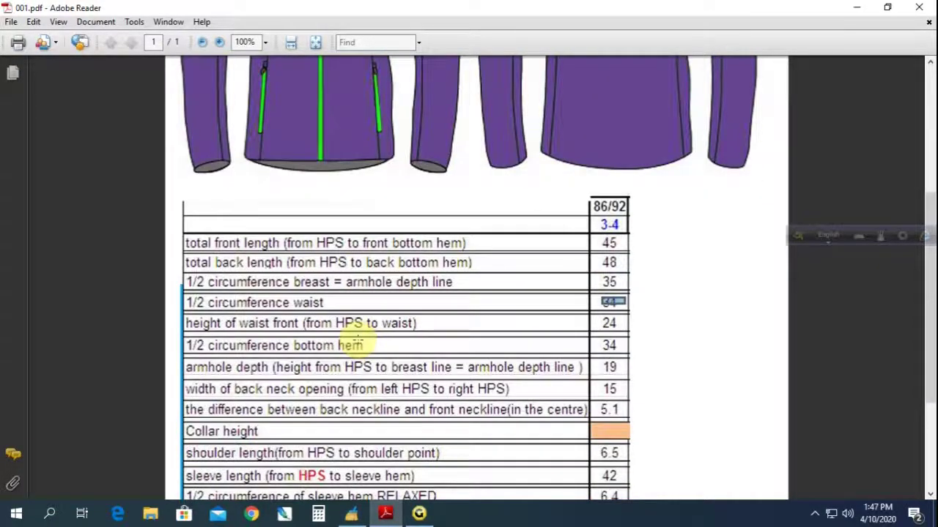
scroll(356, 390, down, 1)
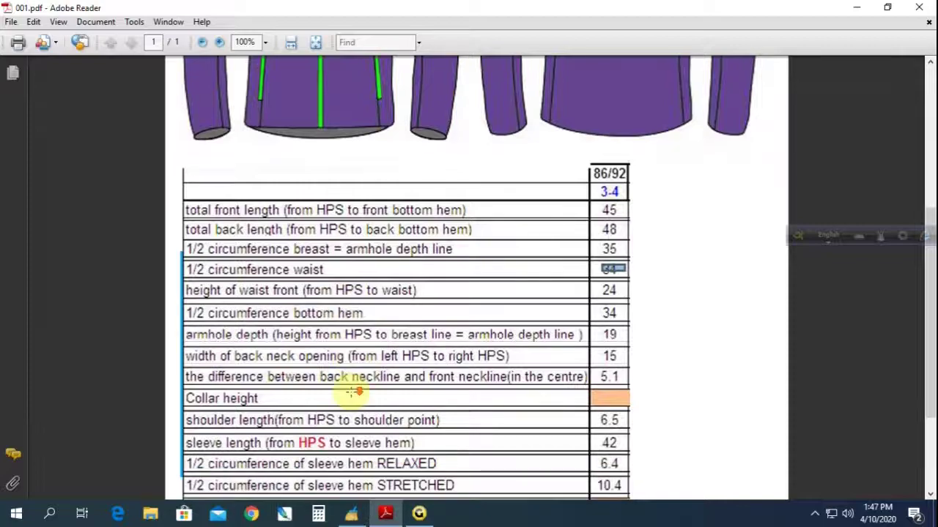
scroll(351, 394, down, 1)
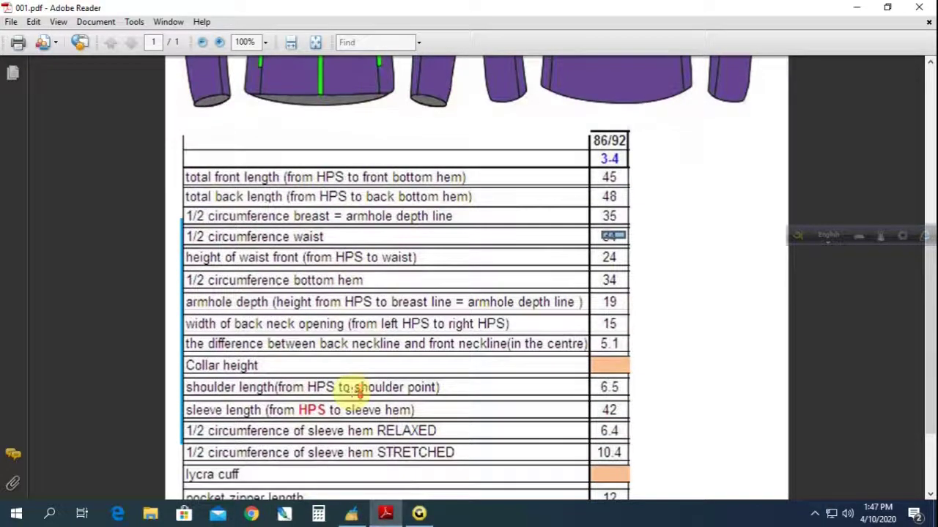
scroll(352, 389, down, 1)
scroll(356, 391, down, 1)
scroll(356, 393, down, 1)
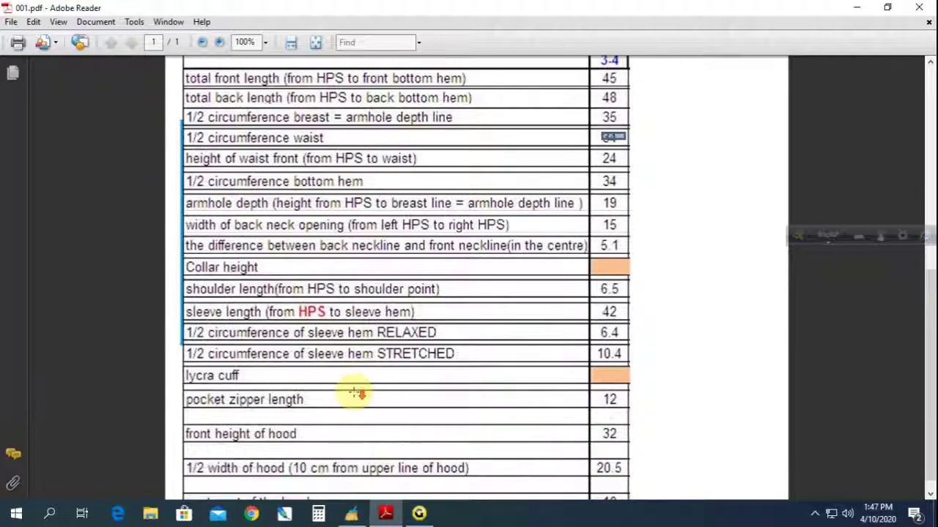
scroll(354, 392, down, 1)
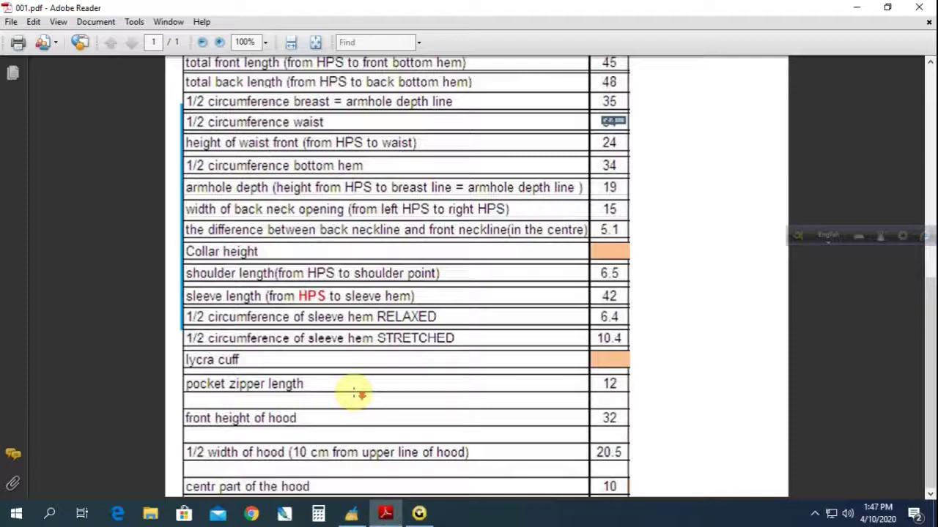
scroll(343, 347, up, 1)
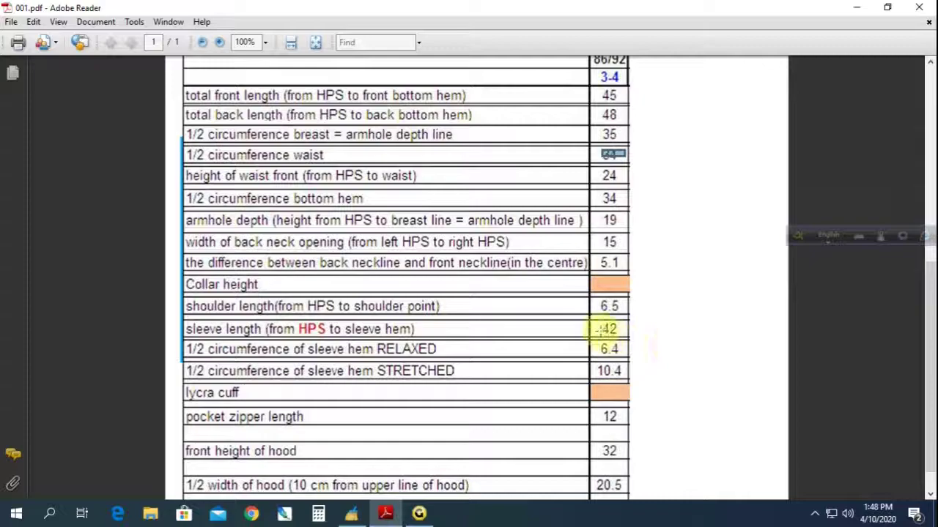
drag(599, 327, 619, 332)
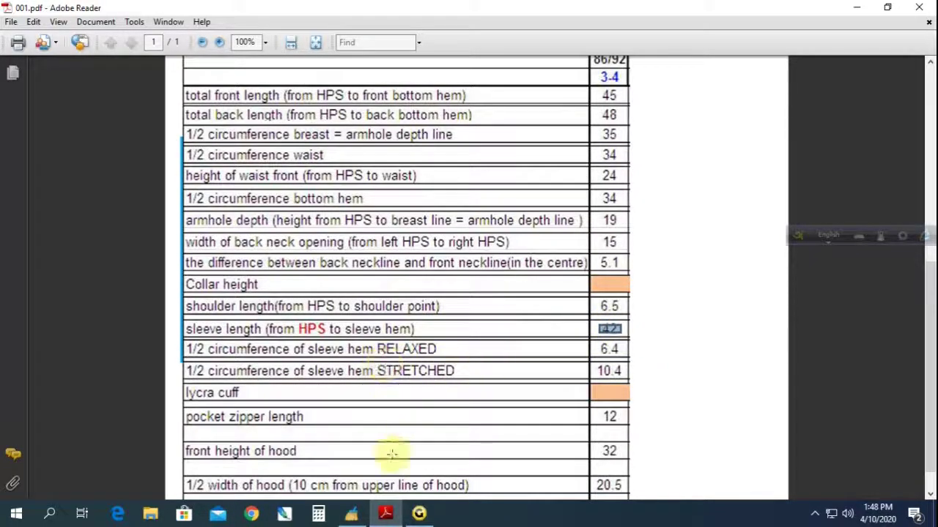
Highlight the shoulder length 6.5 and sleeve length 42, then return to Gemini.
key(ctrl+a)
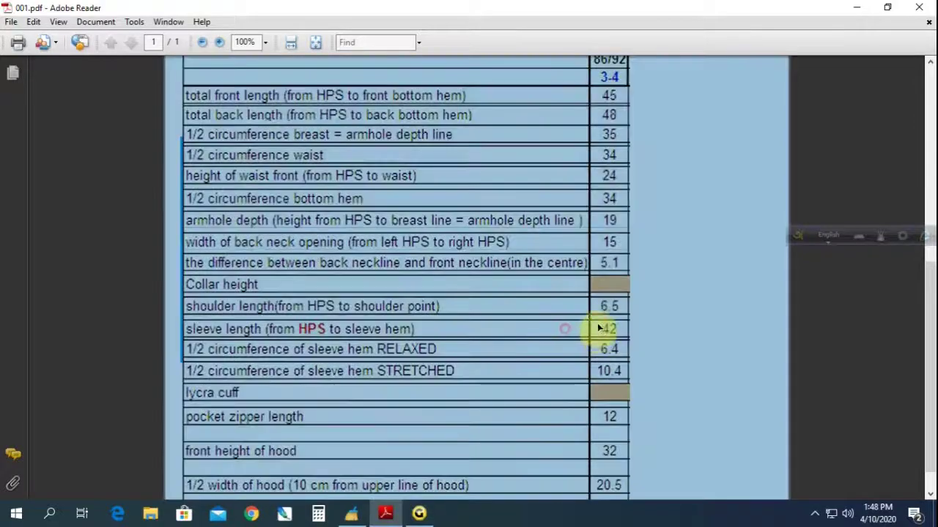
click(530, 303)
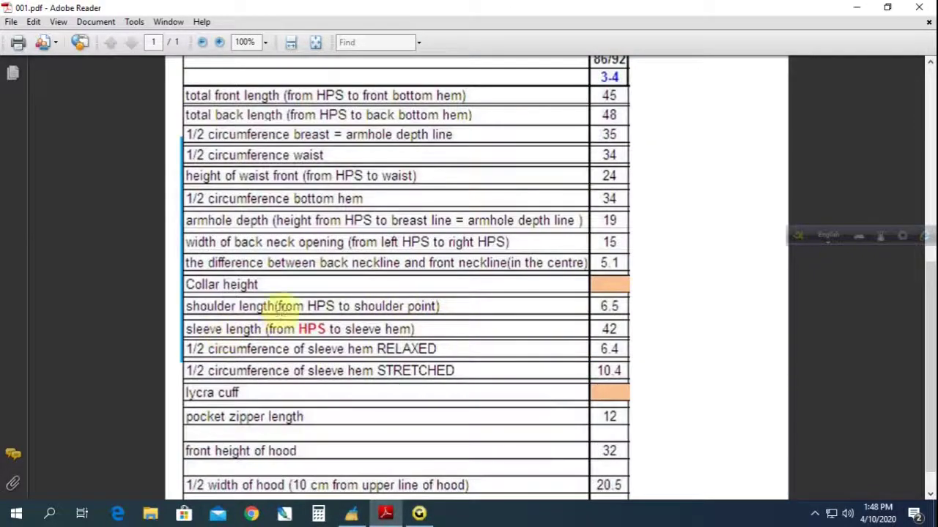
drag(594, 305, 623, 308)
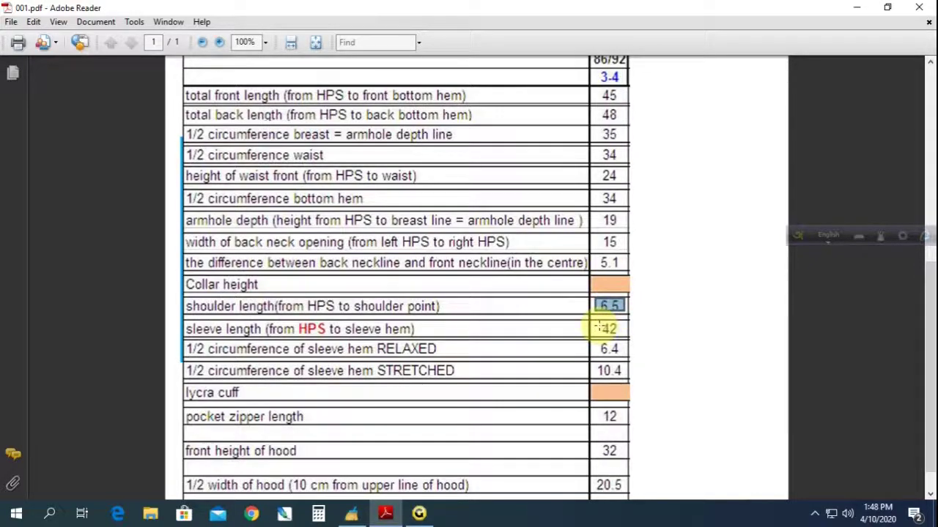
mouse_move(595, 328)
mouse_down()
mouse_move(621, 329)
mouse_move(616, 308)
mouse_up()
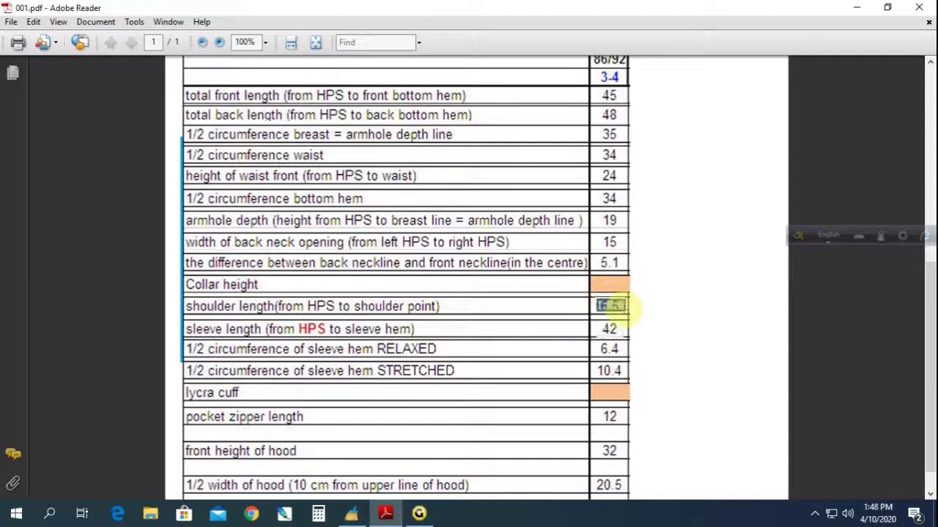
click(419, 514)
Rotate both blocks' top-left corner tangents so their shoulder curves measure 19.4.
middle_drag(367, 216, 429, 286)
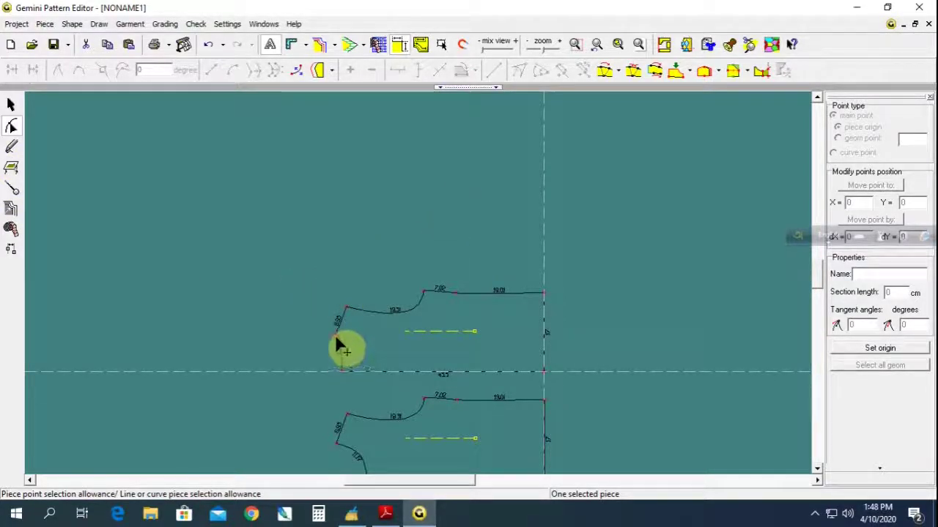
drag(334, 334, 347, 306)
scroll(420, 385, up, 2)
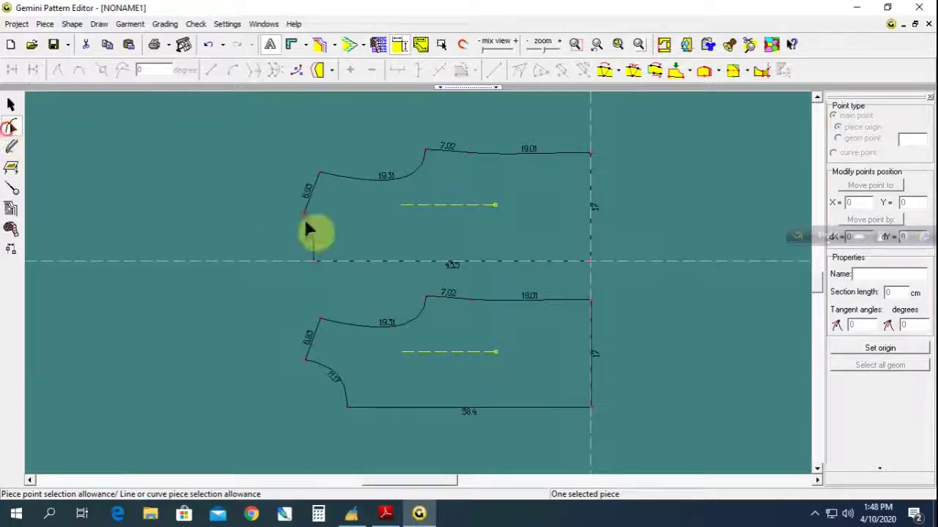
click(338, 189)
shift+click(339, 337)
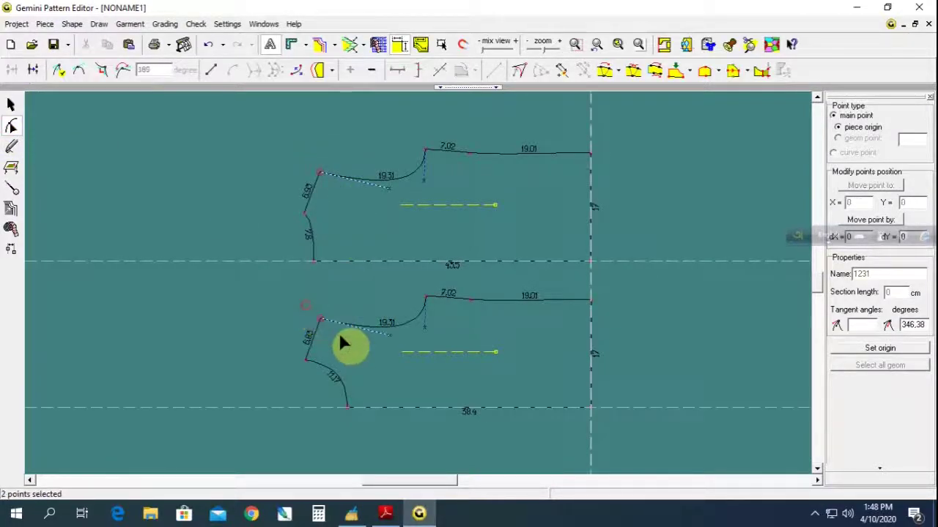
key(Up)
key(Up)
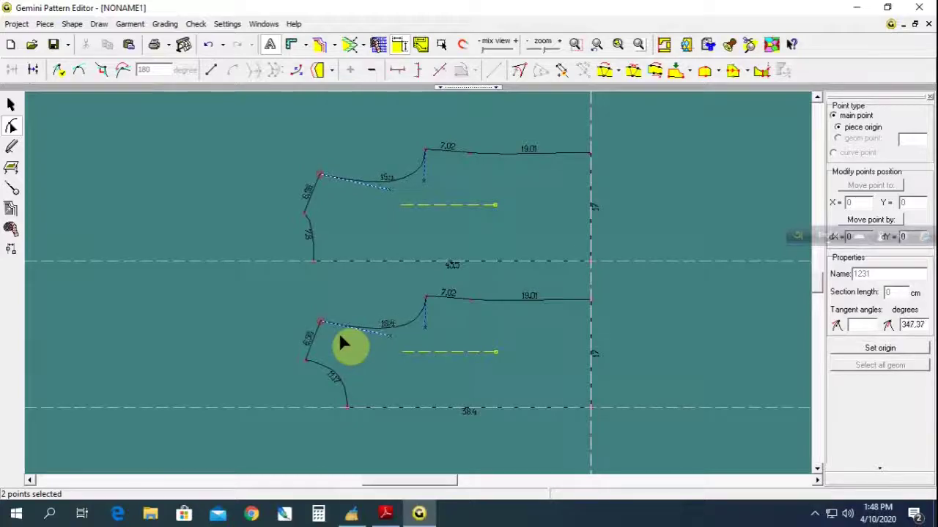
scroll(359, 272, down, 3)
scroll(417, 280, up, 1)
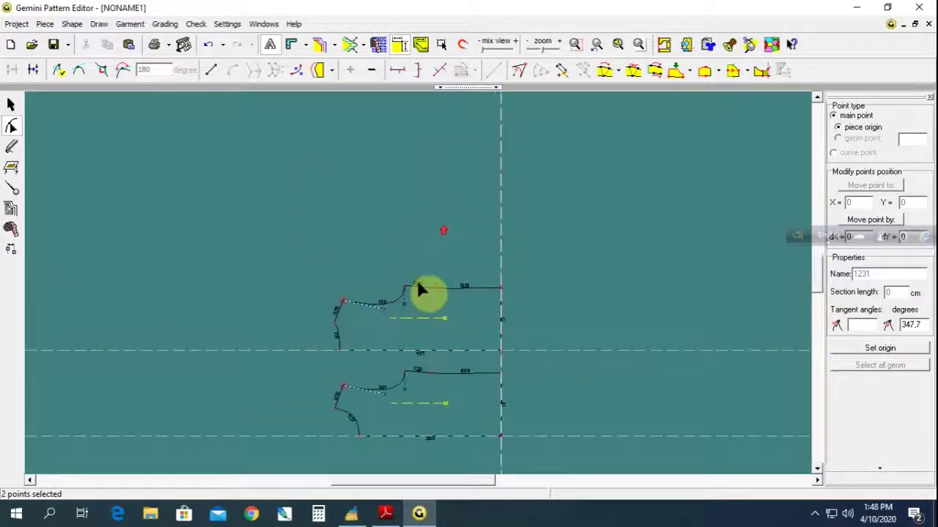
Compute 42 − 6.5 = 35.5 in Calculator.
click(318, 514)
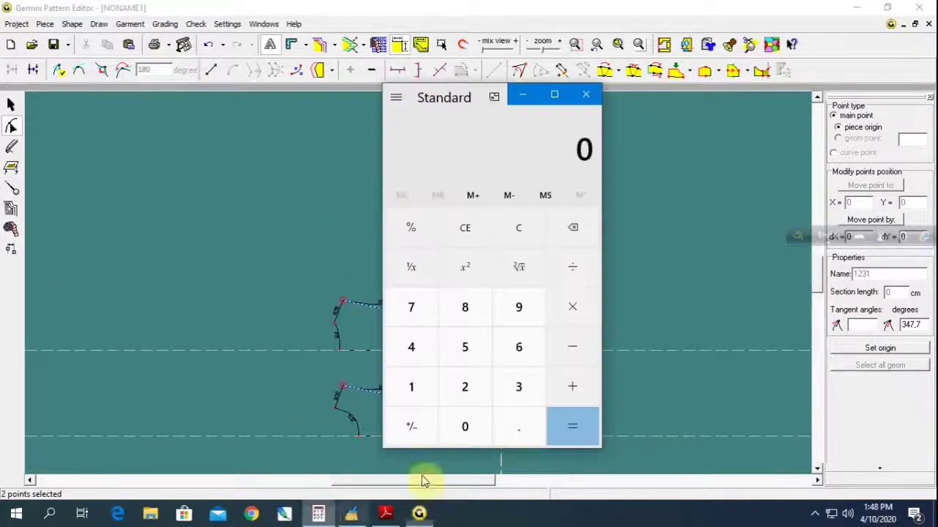
click(414, 355)
click(458, 390)
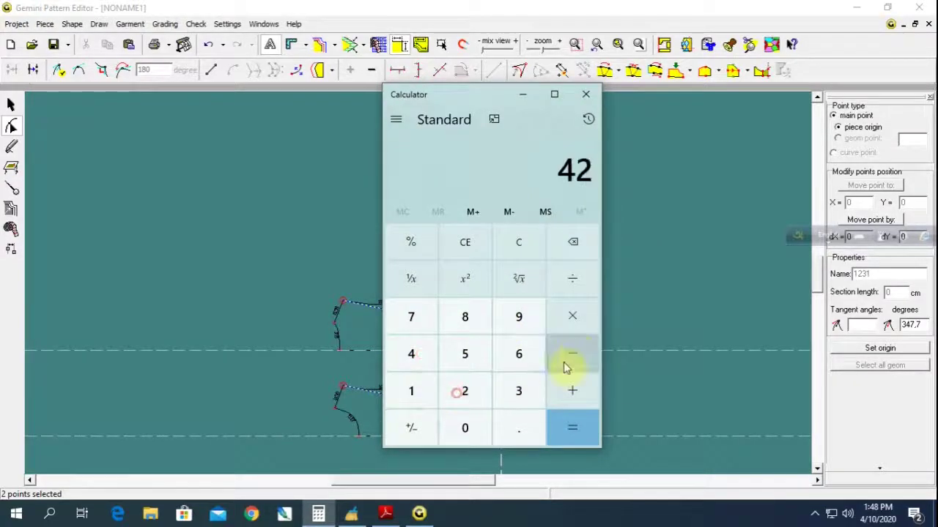
click(570, 352)
click(519, 356)
click(516, 432)
click(465, 351)
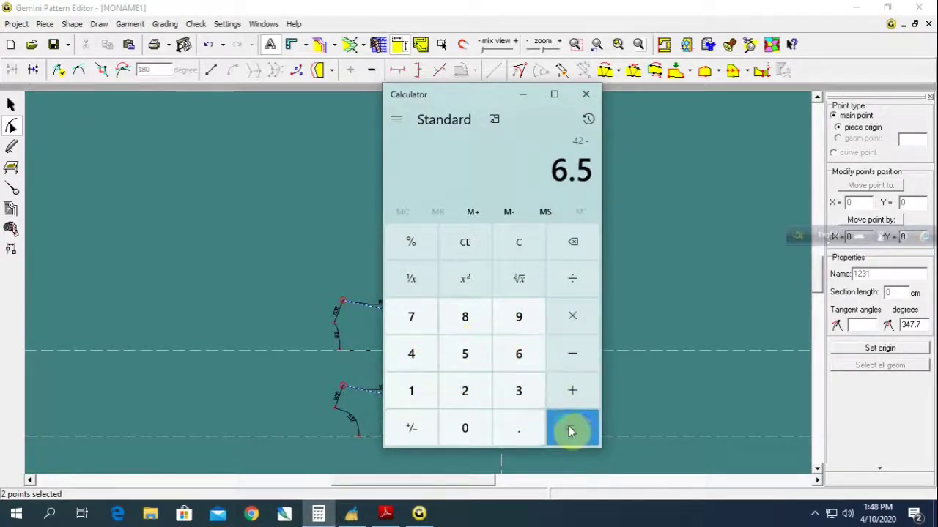
click(572, 429)
Draw a rectangle above the front blocks and set its width to 35.5 cm.
click(176, 216)
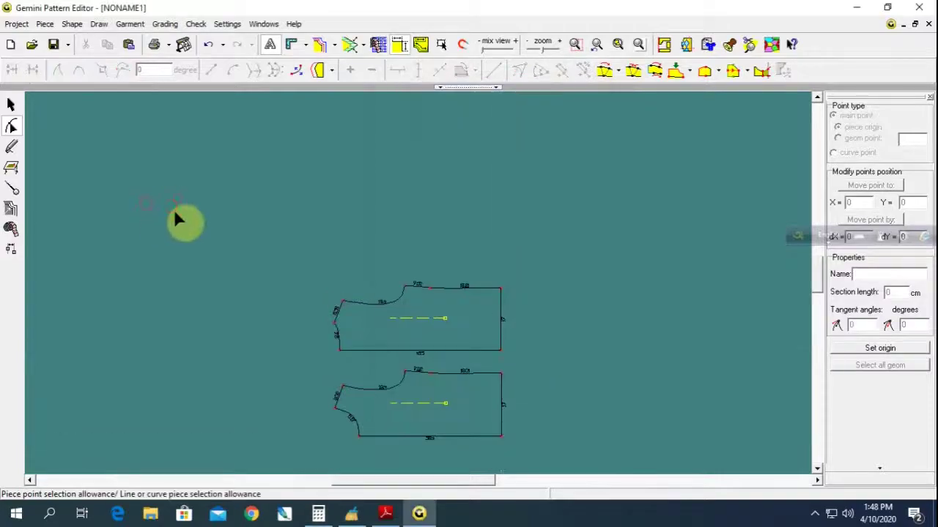
click(11, 146)
drag(318, 195, 501, 257)
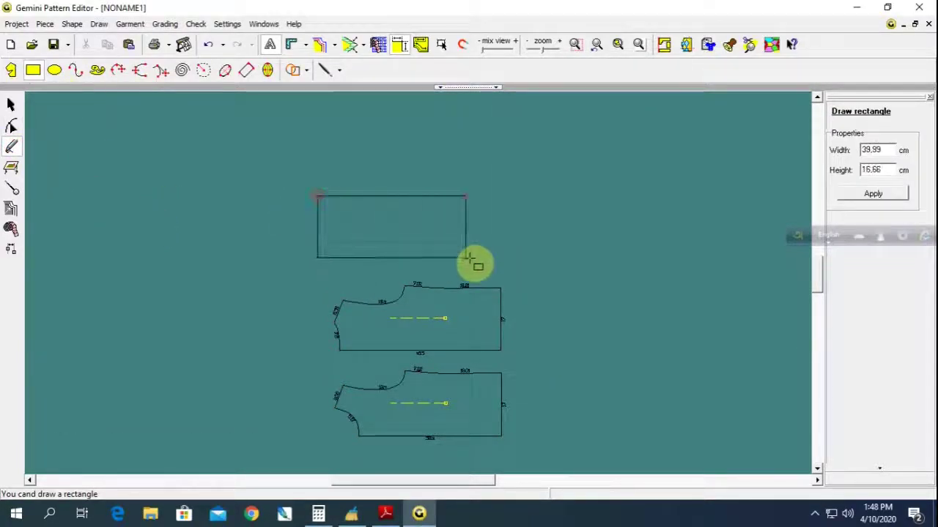
double_click(872, 149)
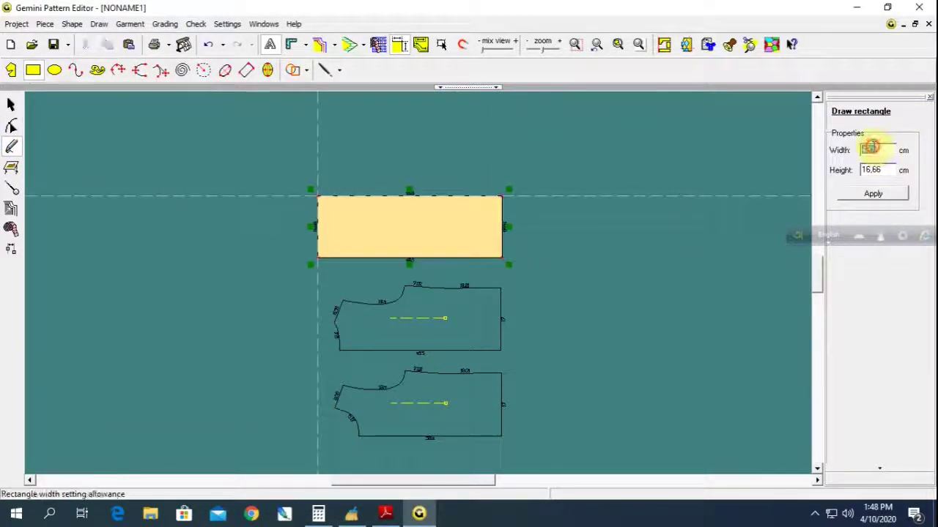
text(35,5)
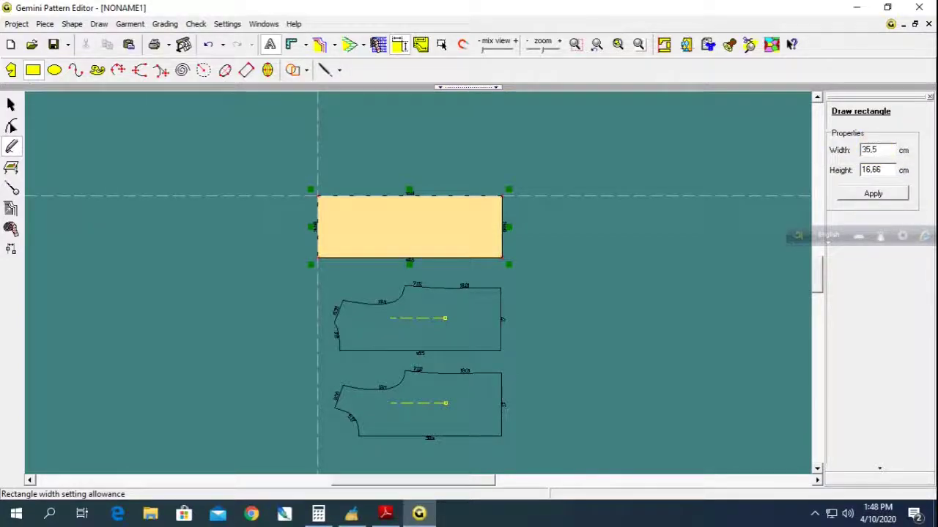
key(Return)
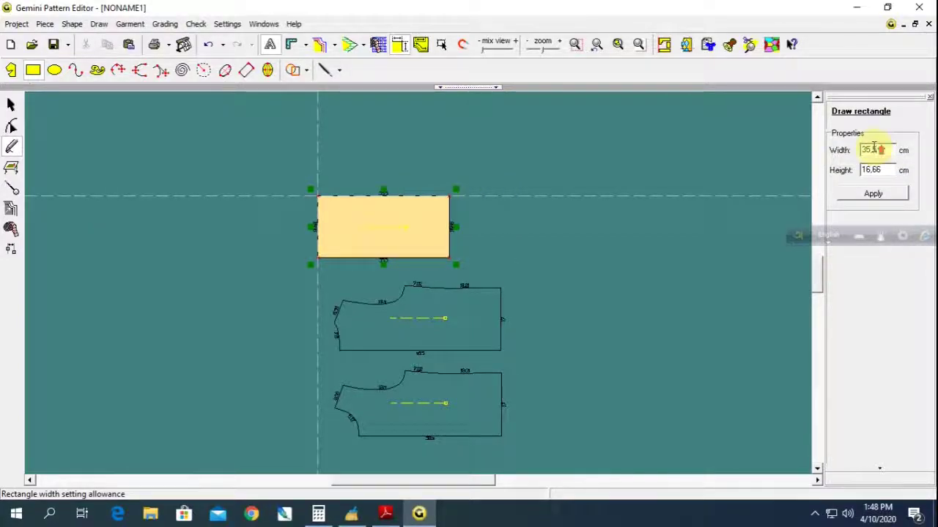
Glance at the spec-sheet PDF again and return to the pattern editor.
click(385, 513)
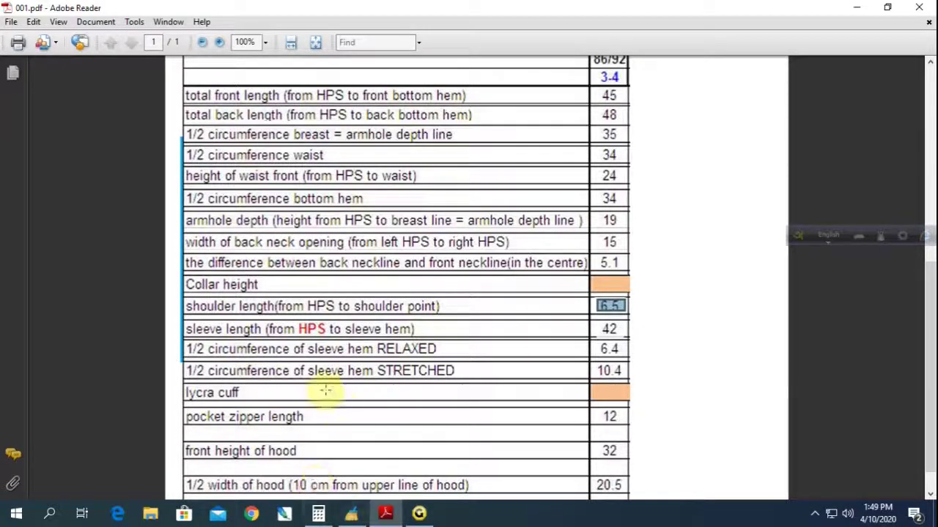
scroll(326, 389, down, 1)
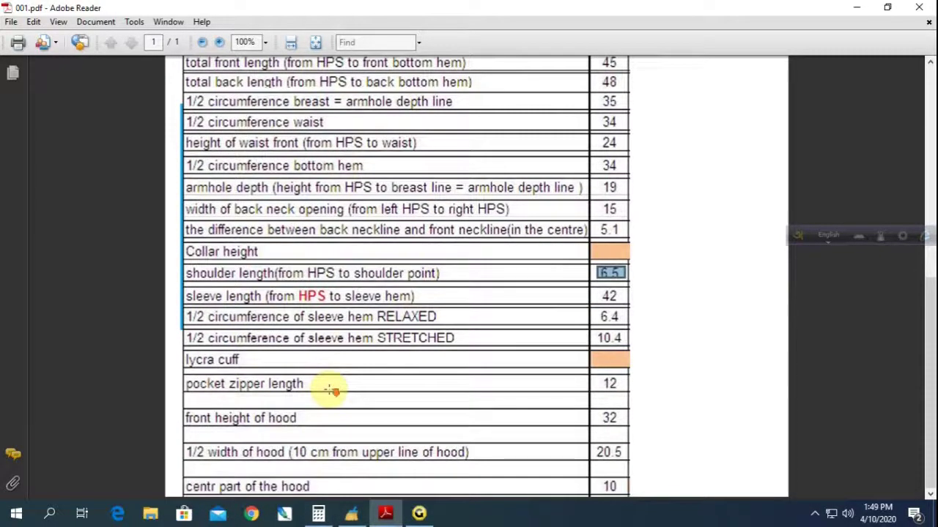
click(419, 513)
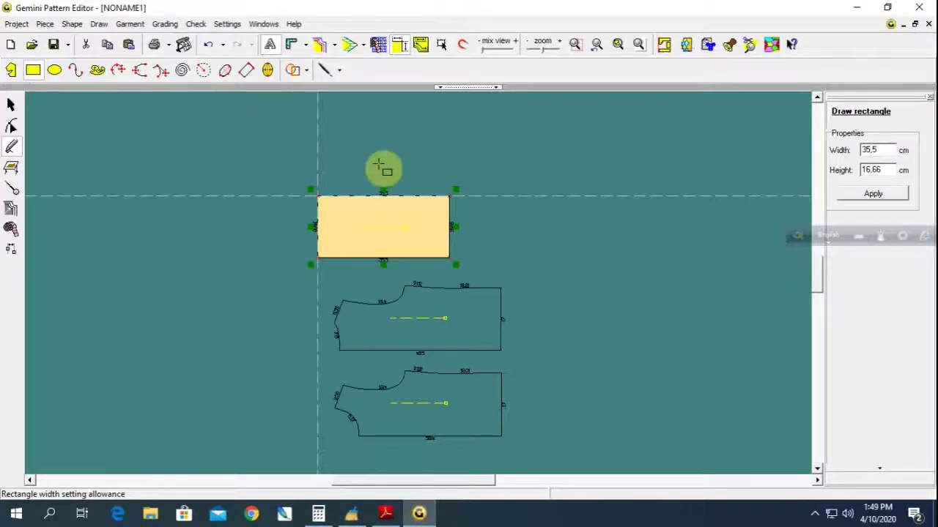
Set the rectangle's height to 16 cm.
double_click(879, 169)
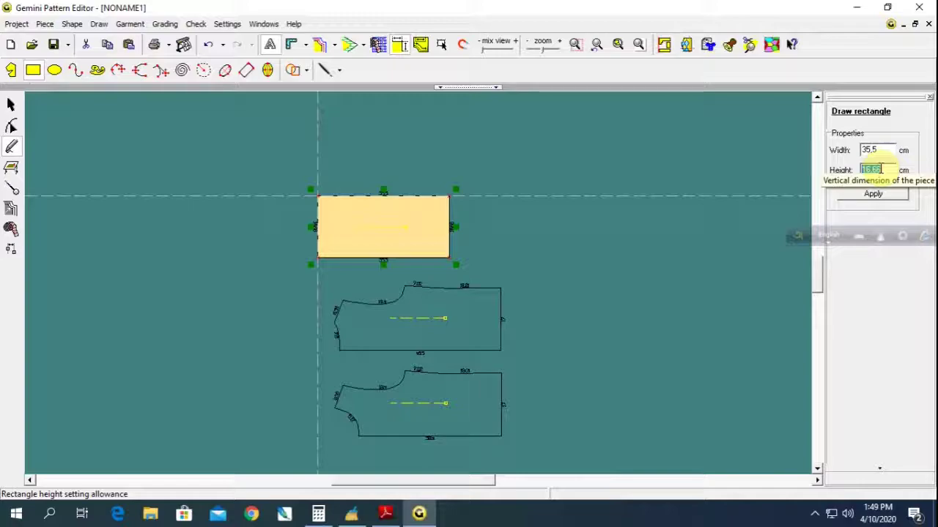
text(18)
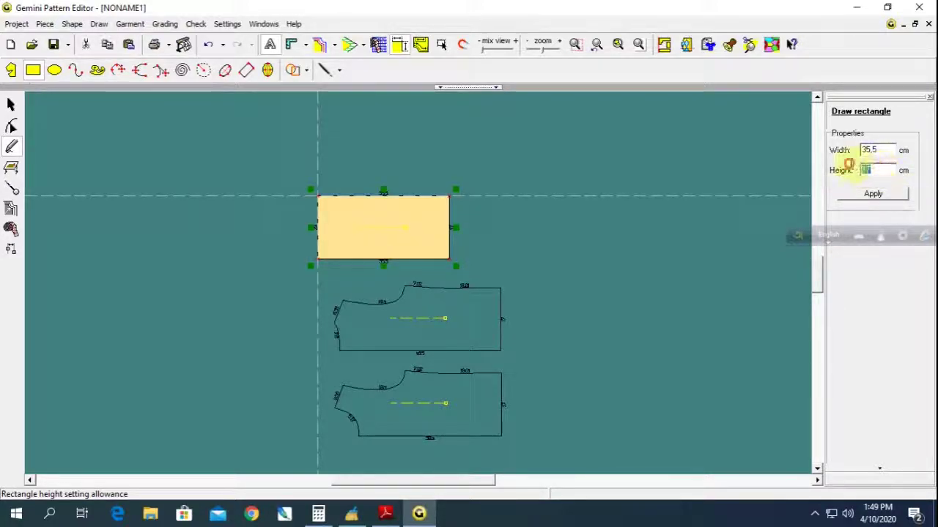
double_click(850, 169)
text(1)
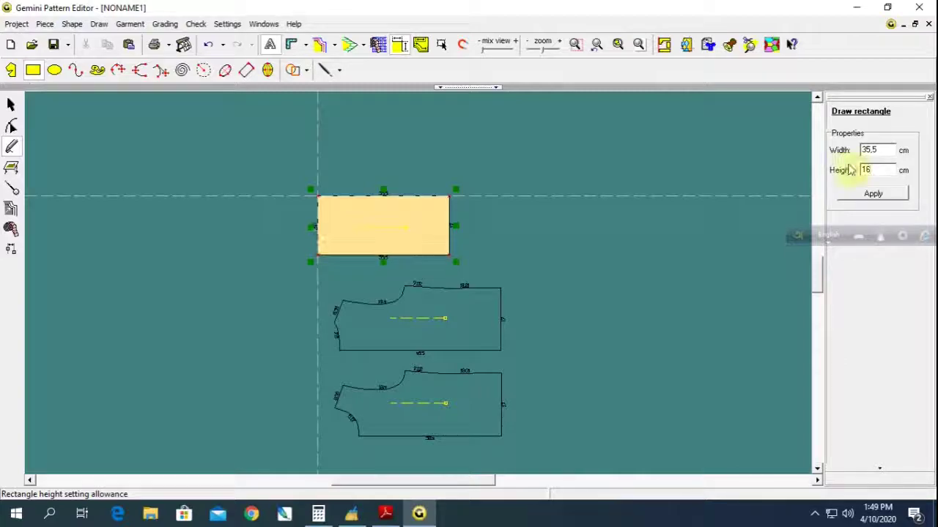
Move the 35.5 × 16 rectangle into place and bring up the spec sheet.
click(12, 106)
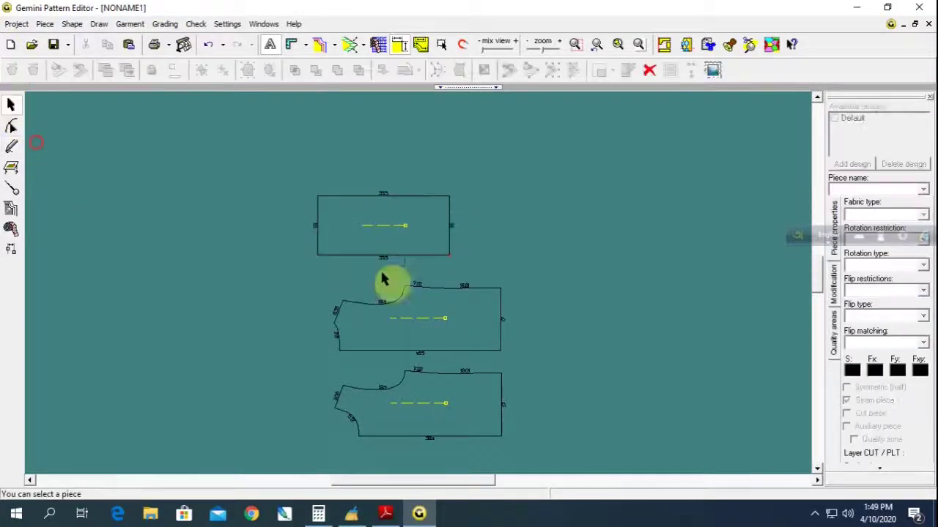
drag(439, 255, 455, 265)
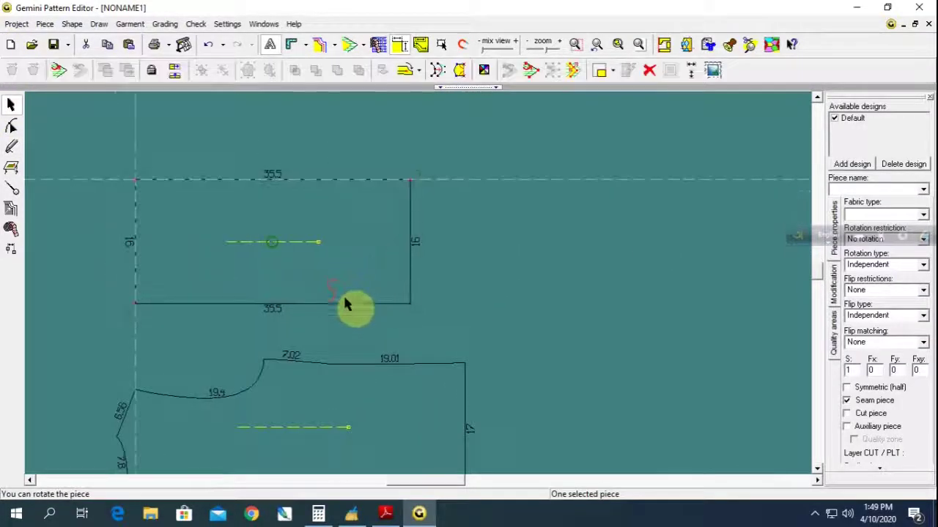
click(11, 126)
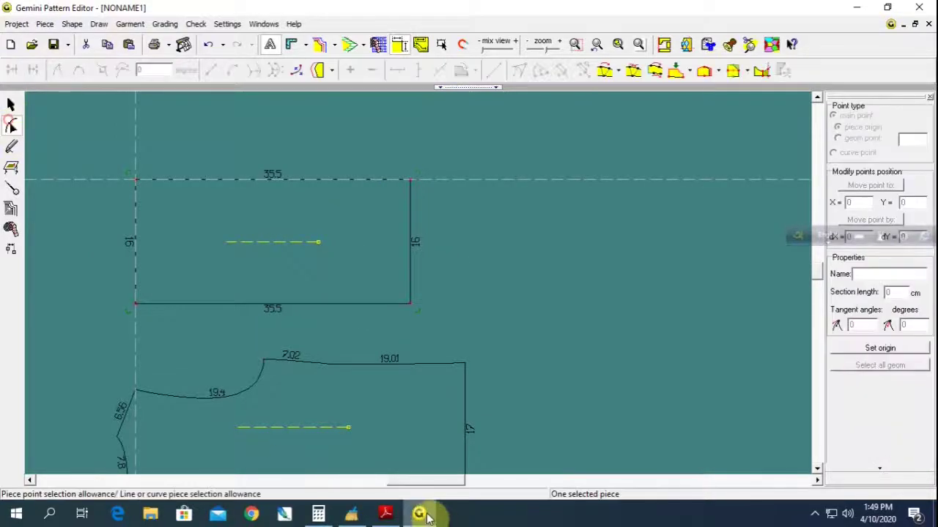
click(386, 514)
Highlight the 6.4 and 10.4 sleeve hem values, then select the rectangle's bottom-right corner in Gemini.
click(555, 277)
click(522, 293)
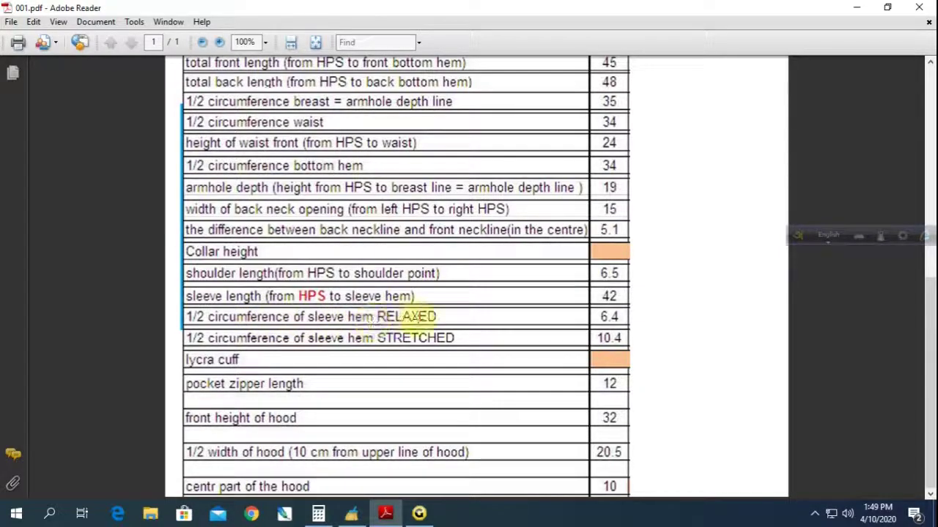
double_click(599, 315)
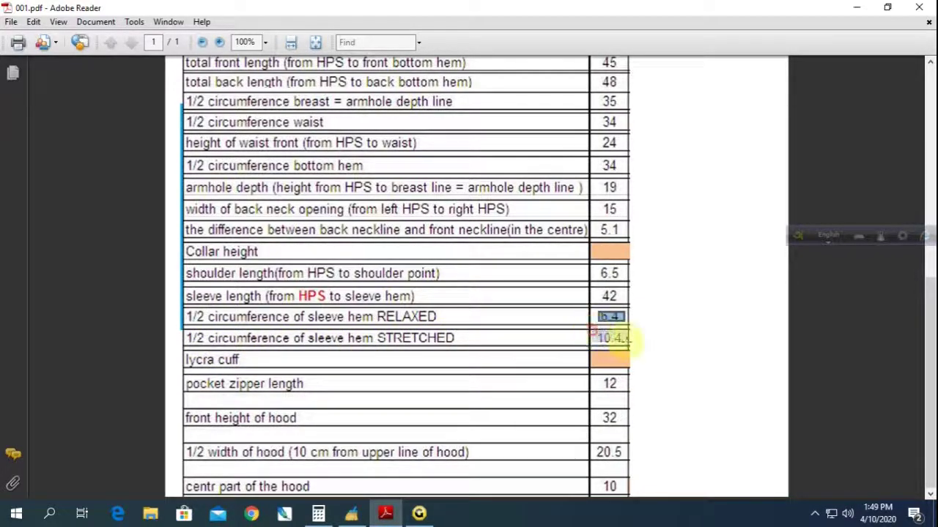
double_click(608, 337)
key(ctrl+a)
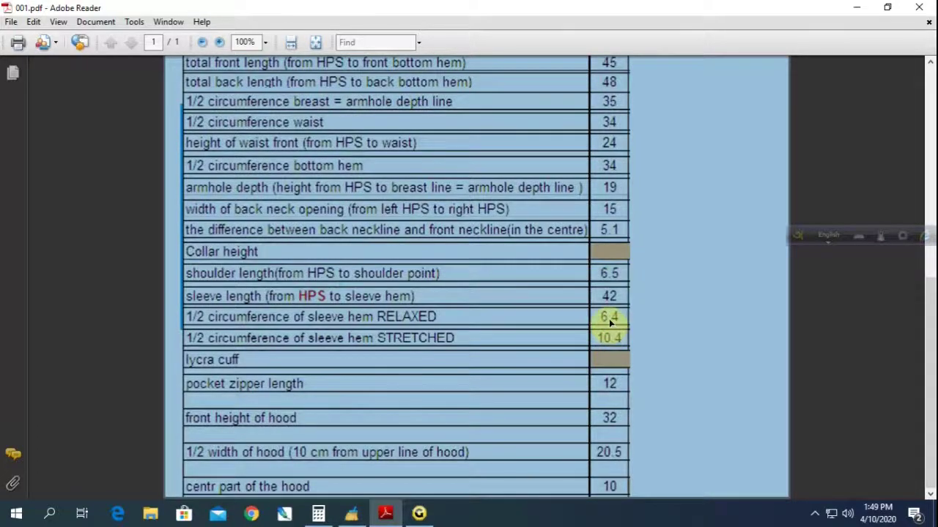
click(419, 512)
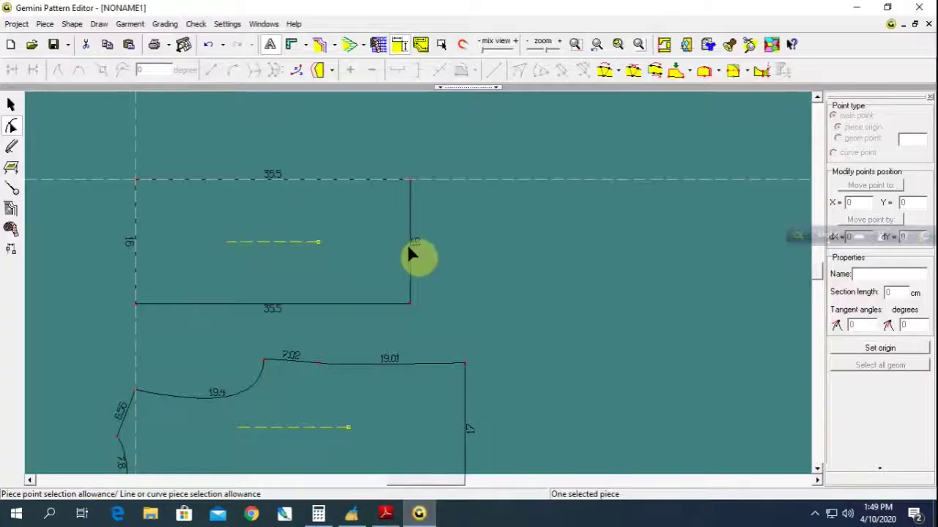
click(411, 302)
Add a point 10.4 cm up the rectangle's right side.
click(563, 70)
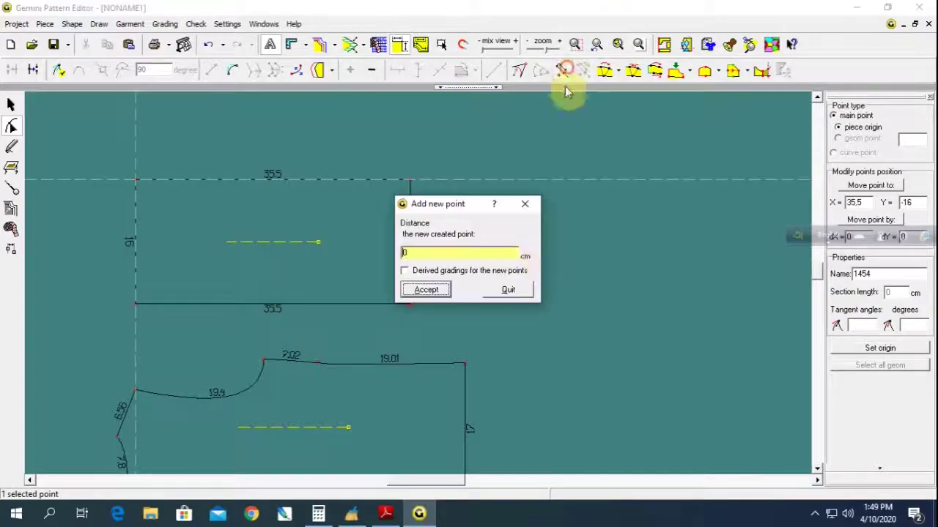
double_click(412, 251)
text(10.4)
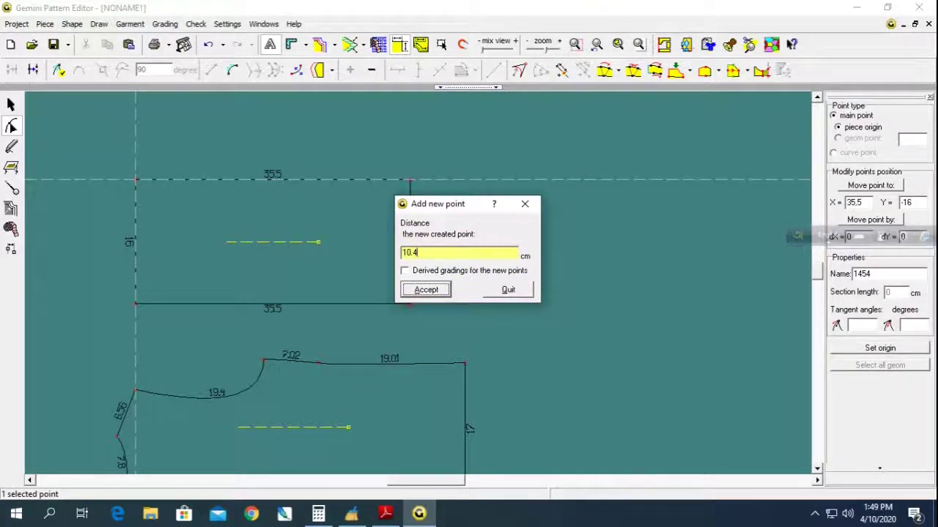
key(Return)
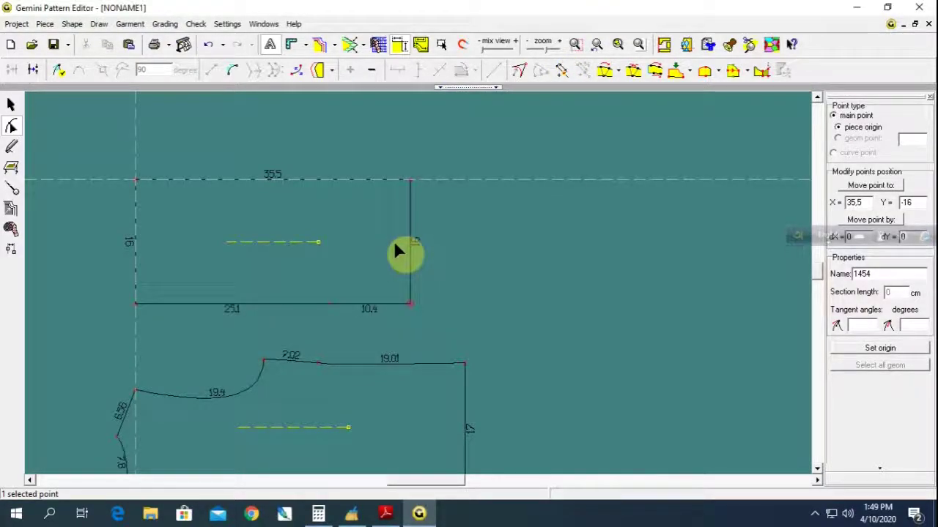
key(ctrl+z)
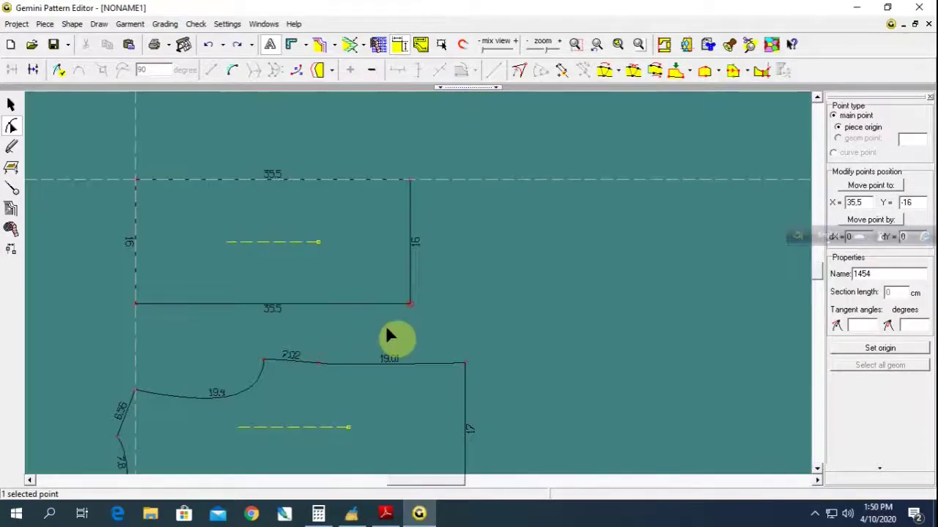
click(561, 71)
text(-10.4)
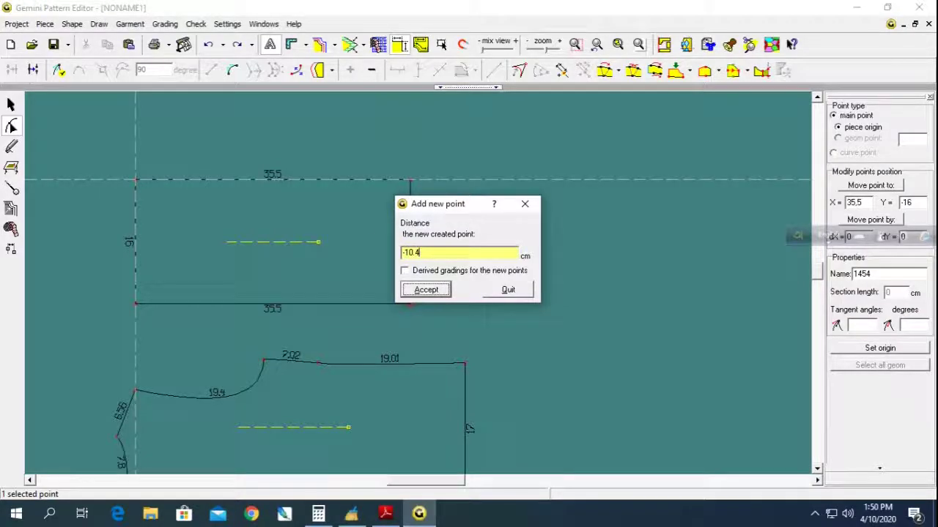
key(Return)
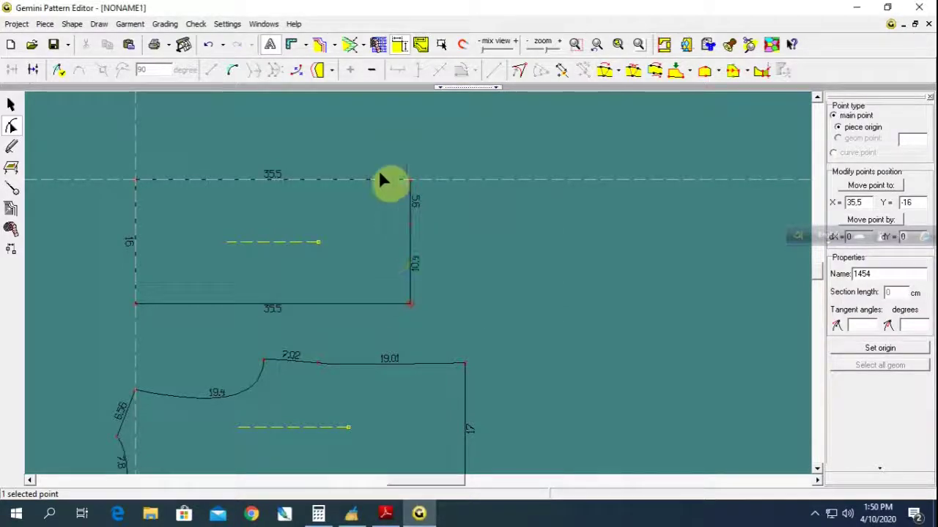
Add a top-edge point and delete both top corners, giving 19.4 and 25.17 slopes.
drag(377, 156, 421, 201)
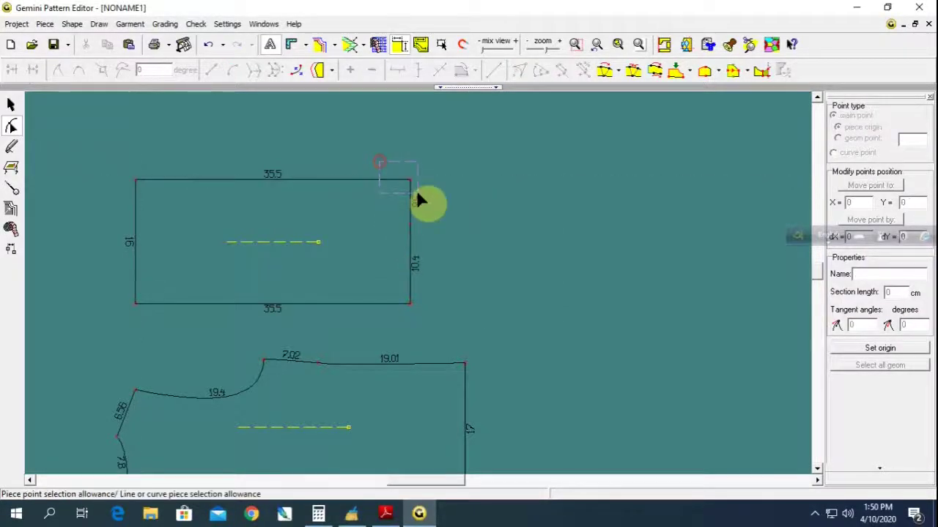
click(220, 179)
click(134, 180)
key(Delete)
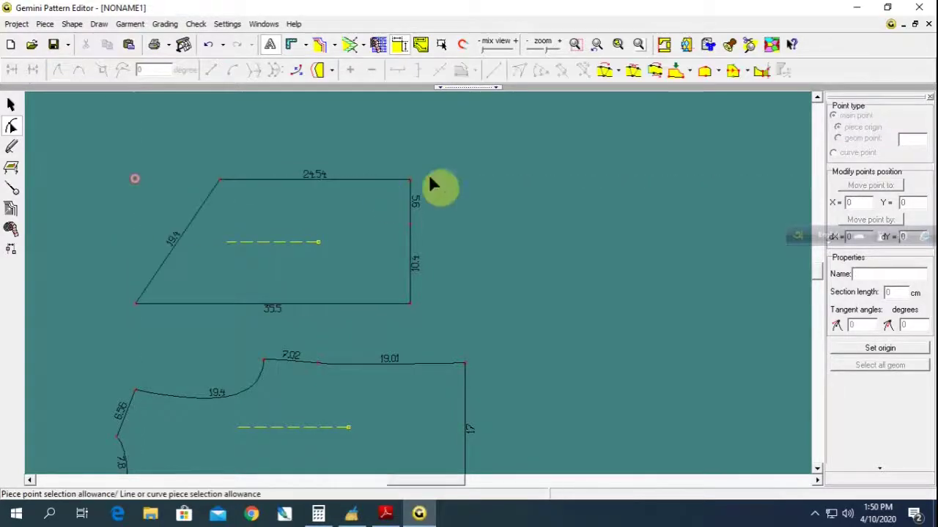
click(411, 181)
key(Delete)
scroll(251, 334, down, 1)
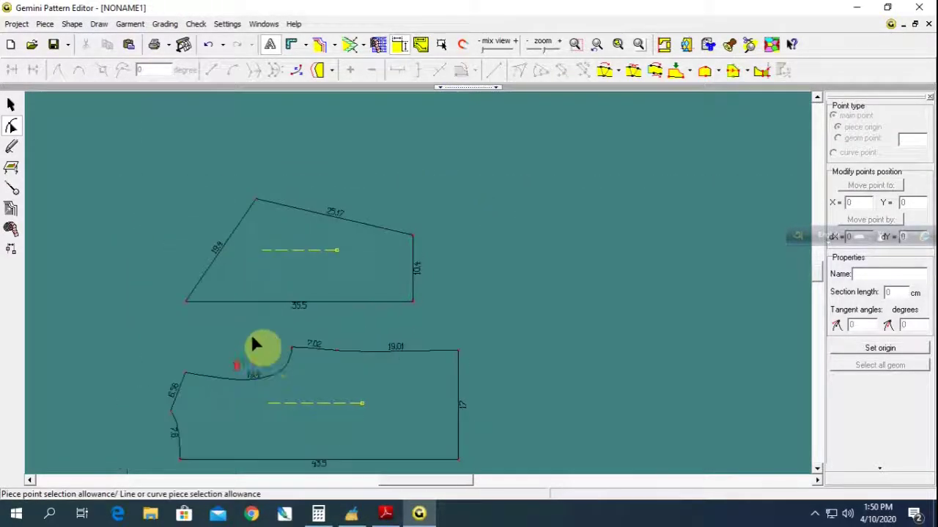
scroll(251, 334, up, 1)
Lower the sleeve peak slightly and bend the slanted 17.78 edge into a curved cap.
click(415, 153)
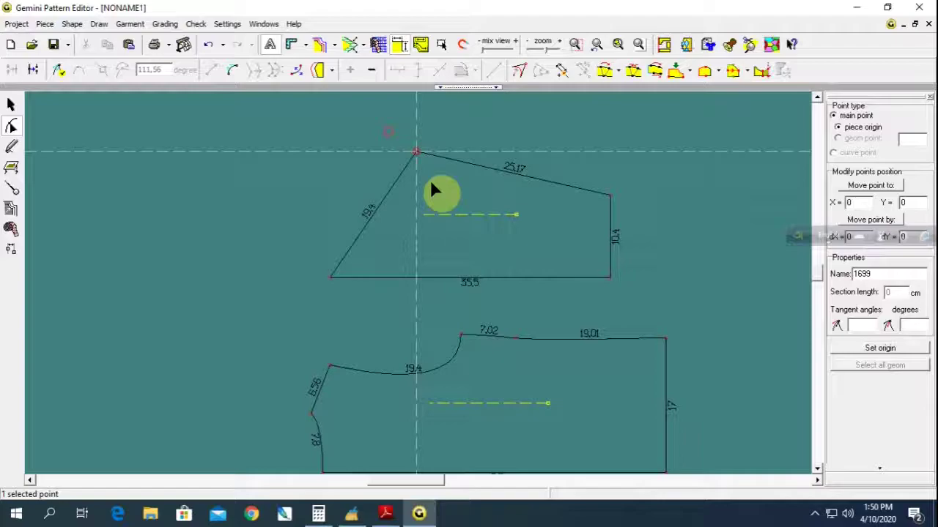
key(Down)
key(Down)
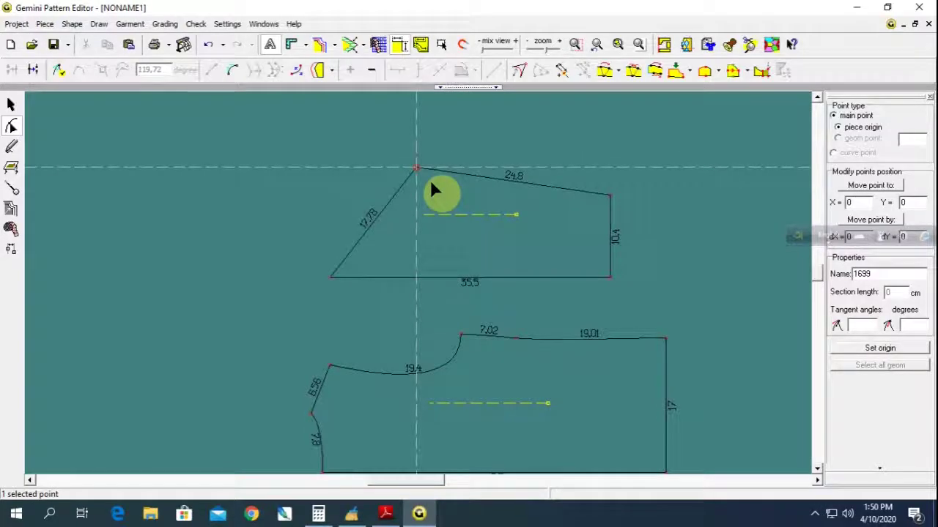
click(395, 384)
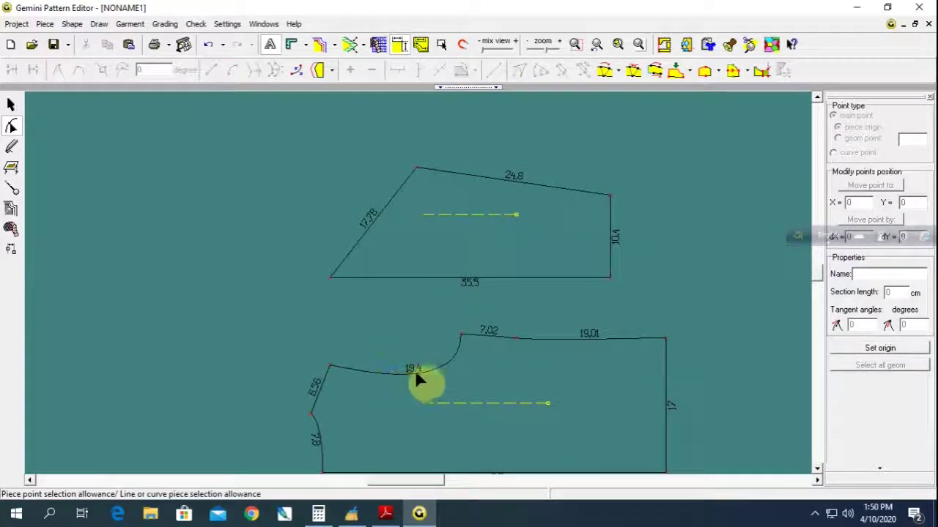
click(370, 233)
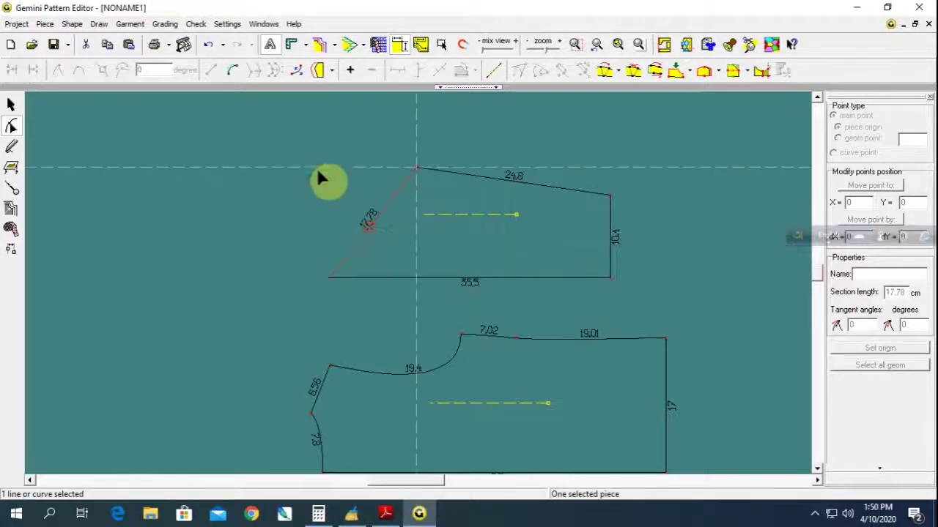
click(430, 139)
drag(430, 139, 293, 277)
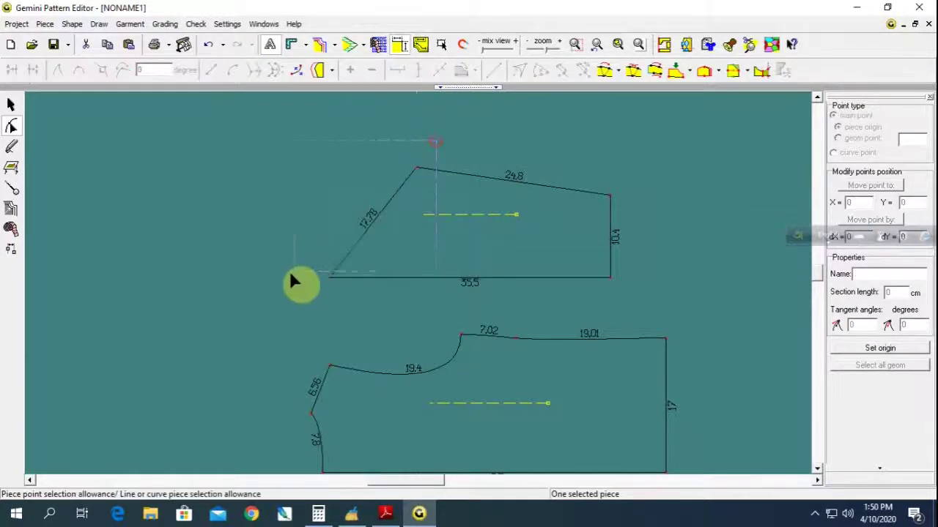
click(122, 69)
click(150, 172)
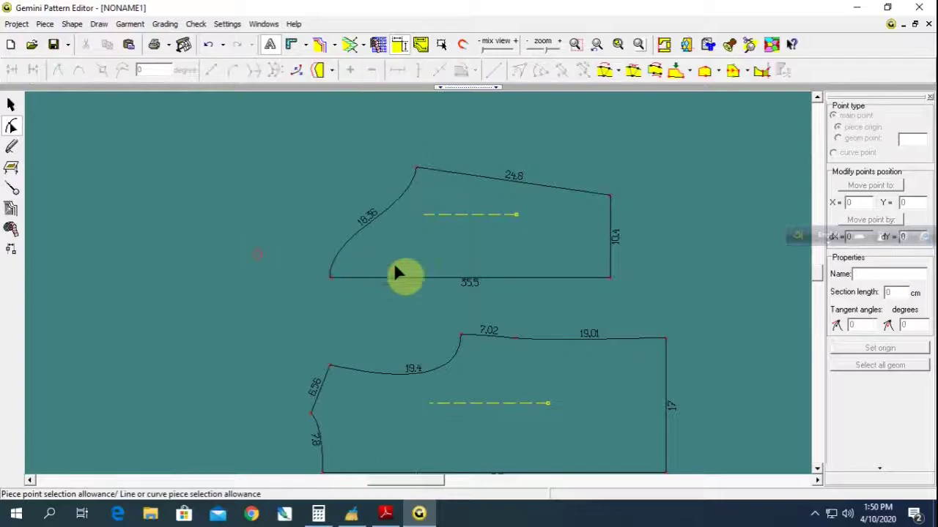
scroll(419, 280, up, 2)
scroll(393, 252, down, 1)
click(396, 232)
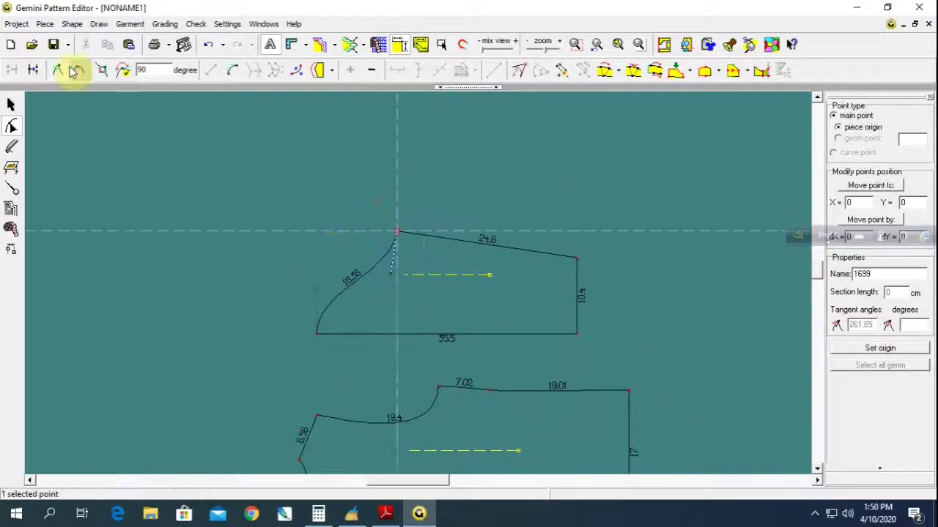
scroll(386, 300, up, 1)
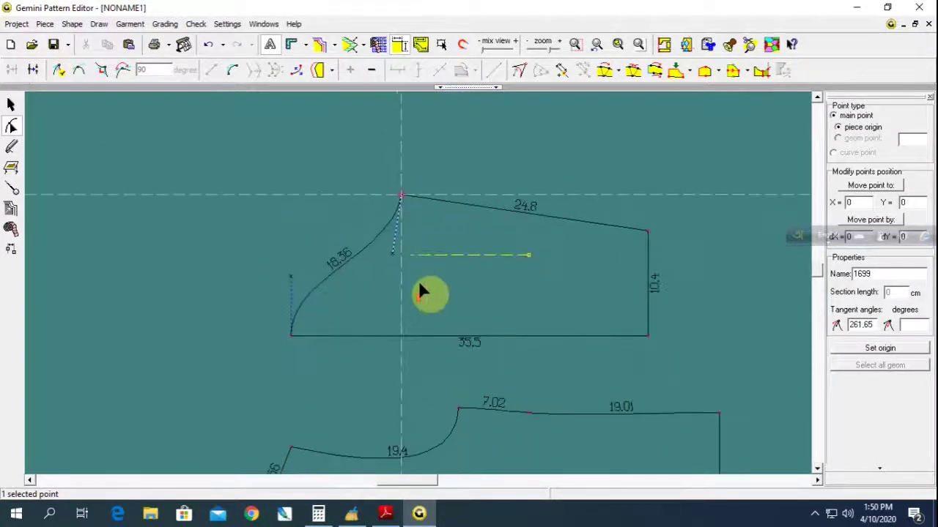
click(391, 252)
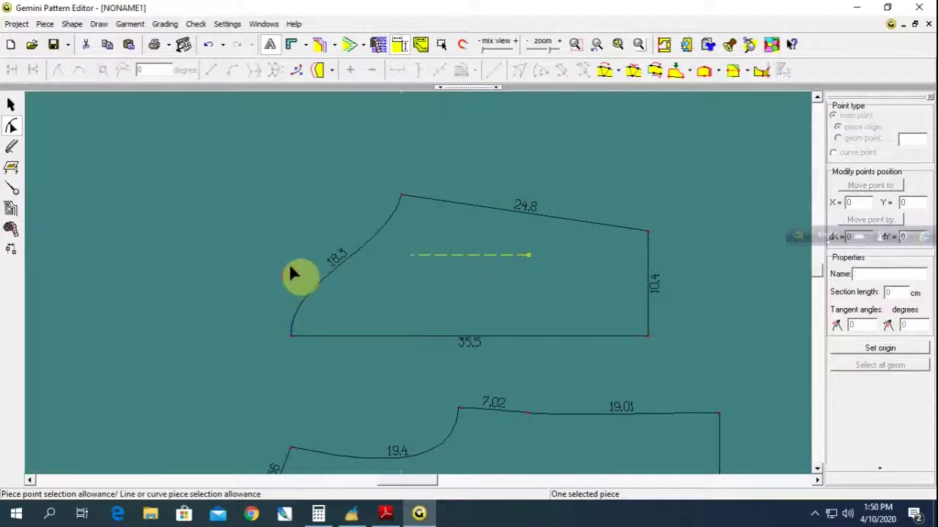
Bulge the curved cap outward by dragging its lower end's tangent.
click(400, 196)
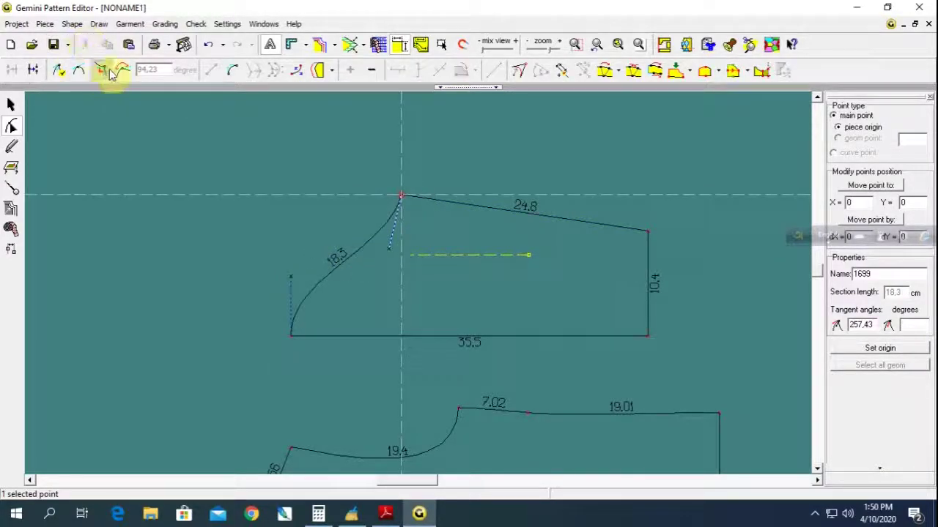
click(168, 195)
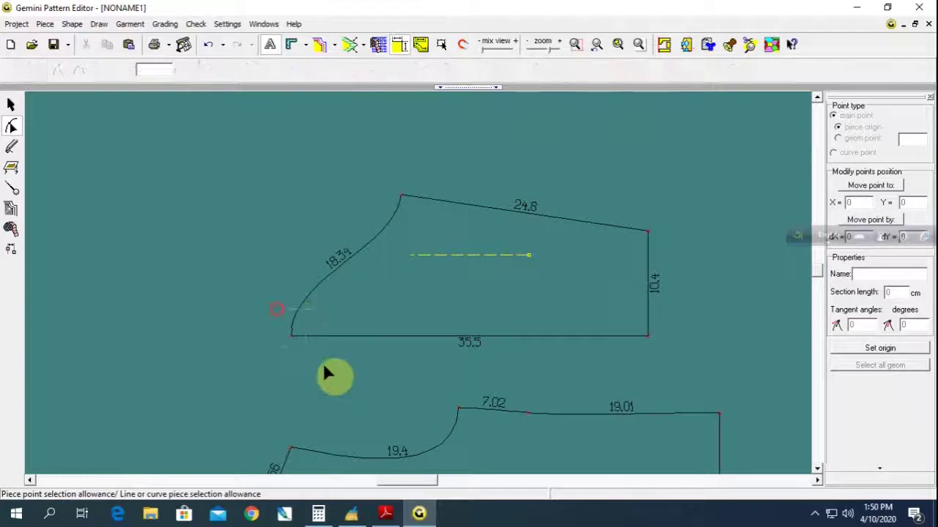
click(291, 334)
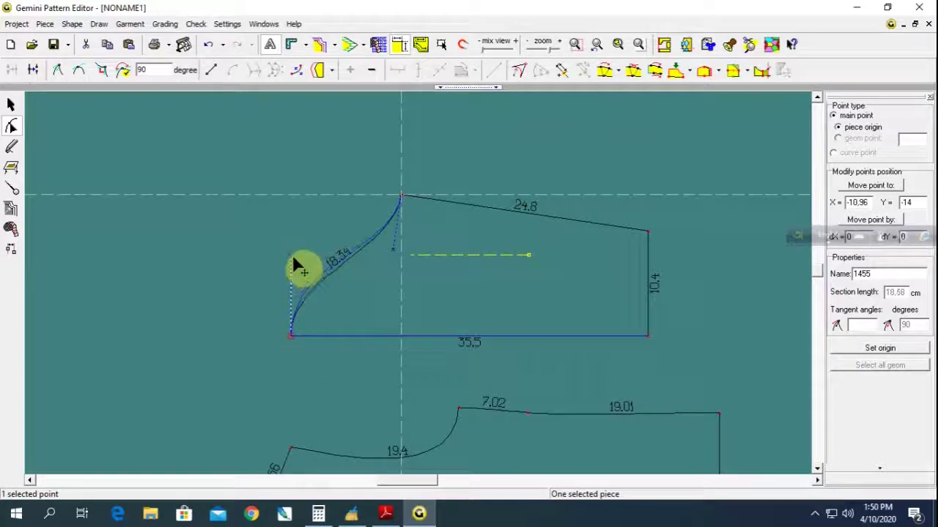
drag(294, 258, 267, 276)
click(227, 273)
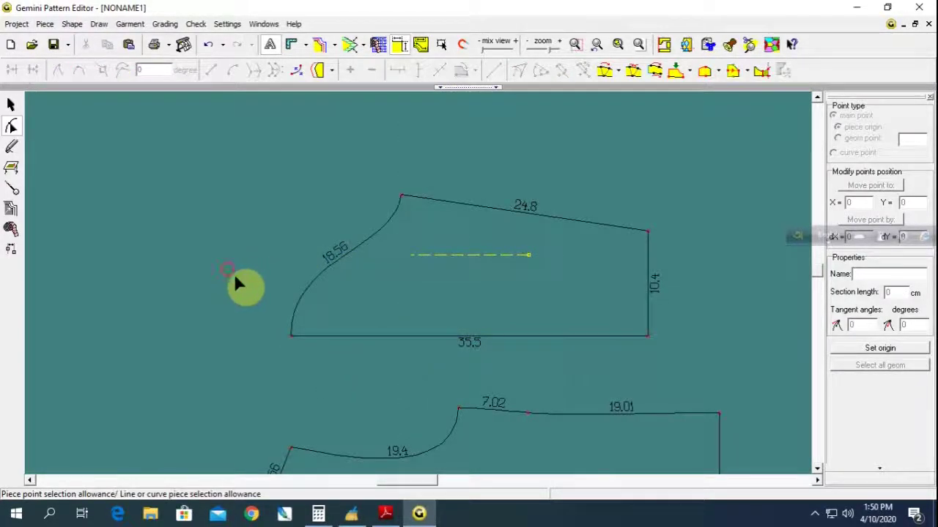
scroll(330, 242, down, 1)
Nudge the top corner until the cap curve reads 19.4 and the top edge 23.71.
click(402, 204)
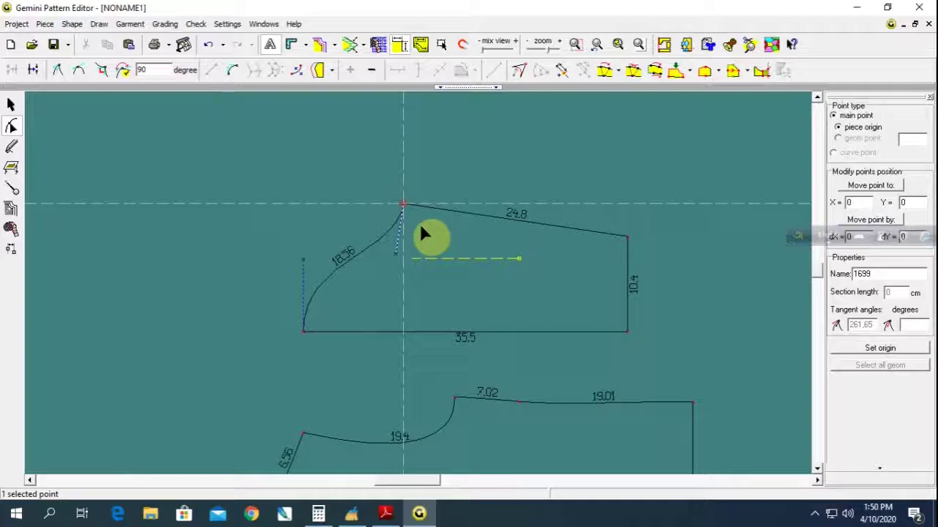
key(Right)
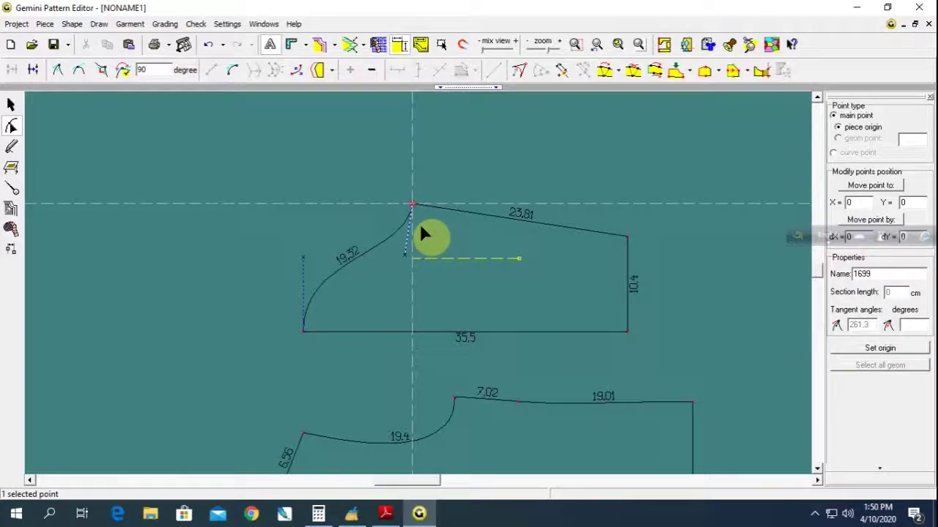
key(Right)
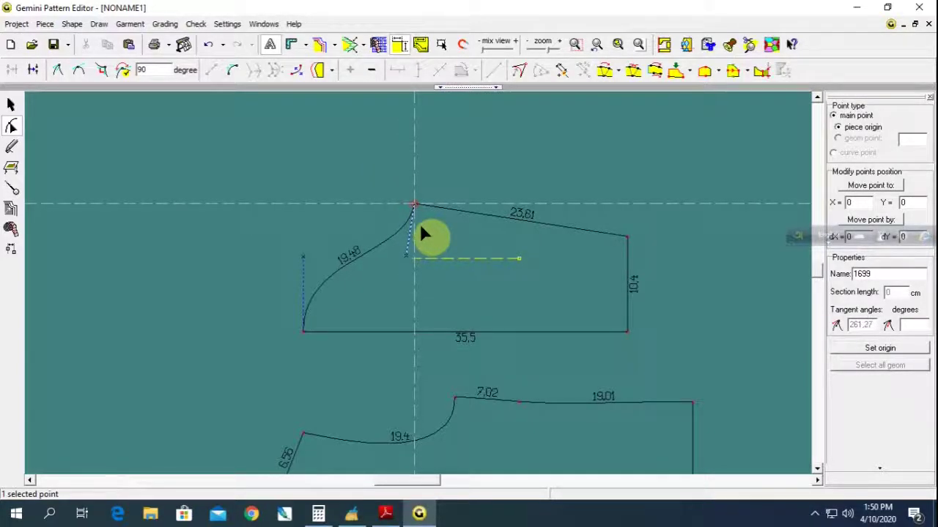
key(Left)
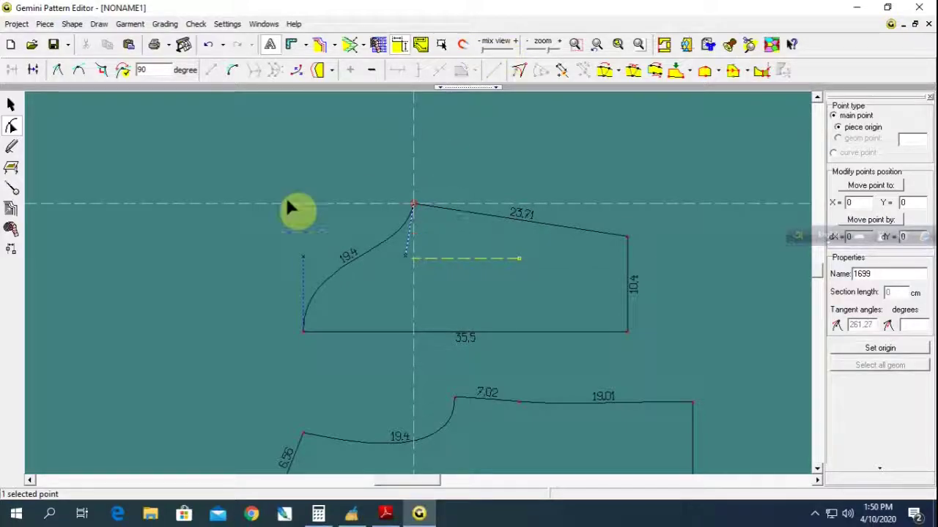
click(271, 194)
scroll(388, 320, down, 1)
scroll(424, 279, up, 1)
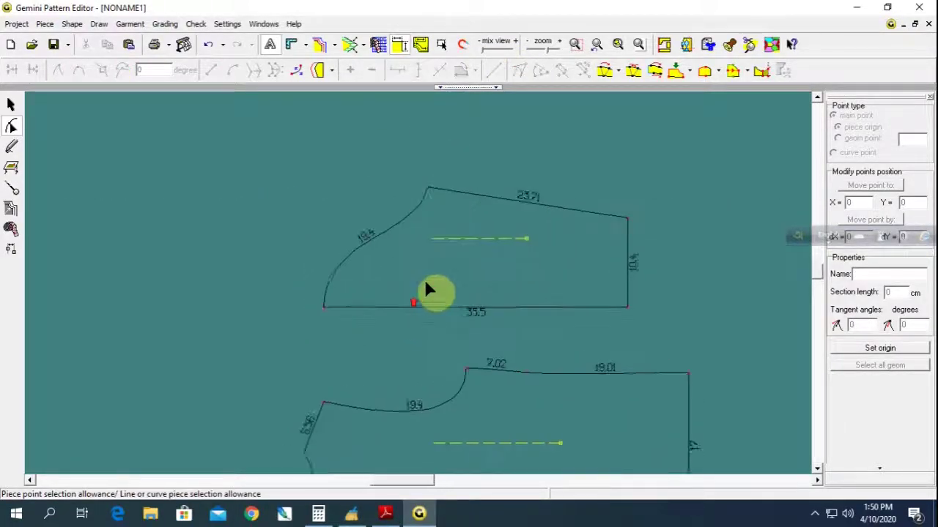
scroll(407, 169, up, 1)
click(419, 171)
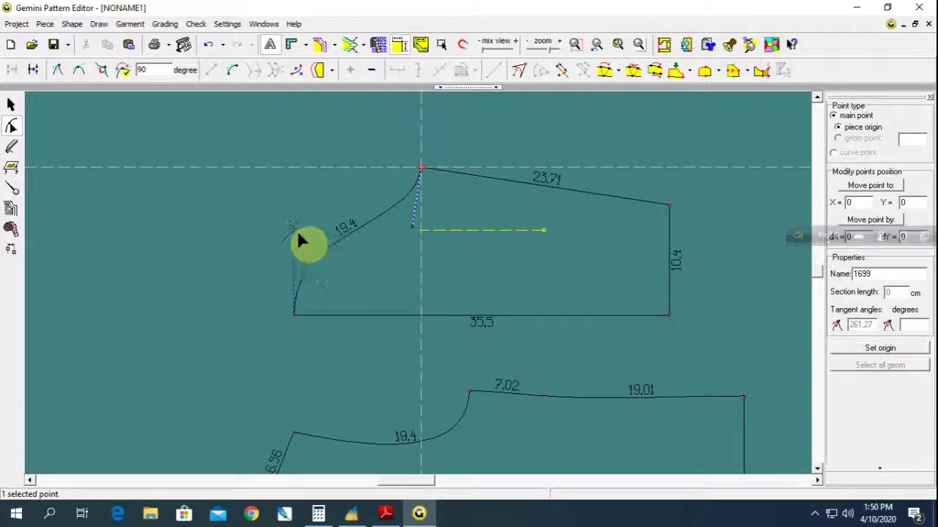
click(269, 212)
scroll(572, 307, down, 1)
Check the upper piece's corner points.
scroll(523, 311, down, 1)
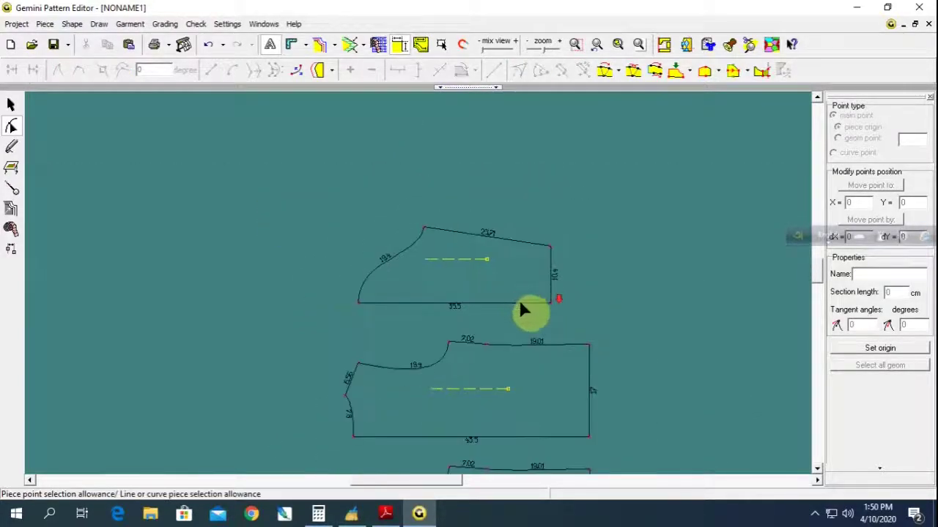
scroll(522, 311, up, 1)
scroll(425, 293, up, 1)
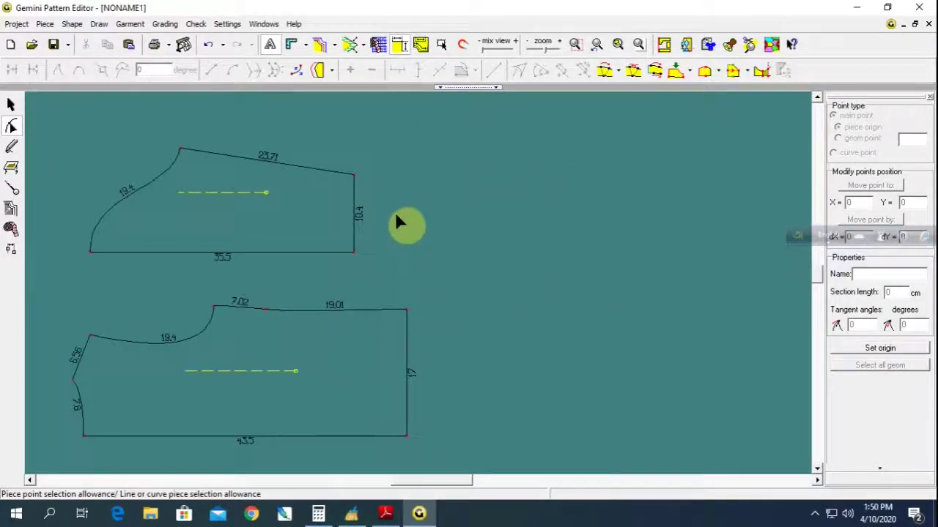
click(373, 261)
click(421, 351)
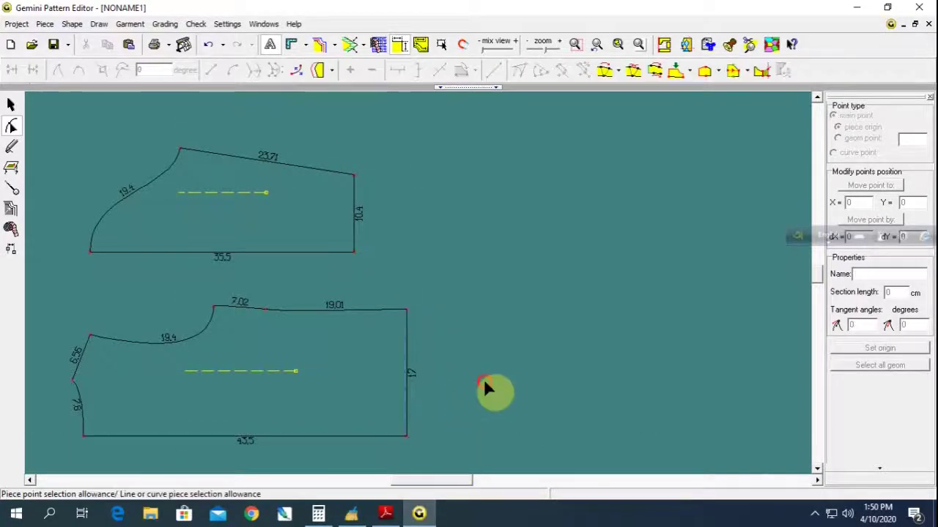
scroll(473, 356, down, 2)
scroll(483, 313, down, 1)
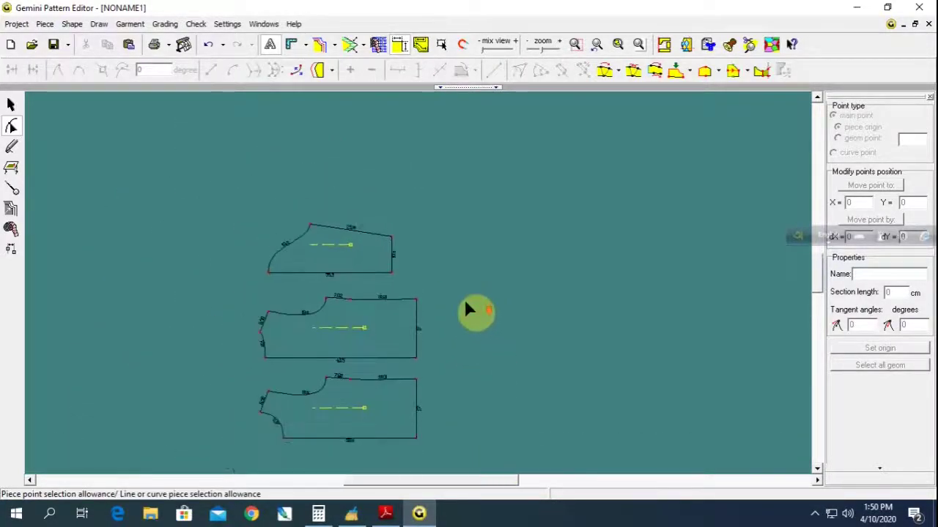
scroll(419, 285, up, 1)
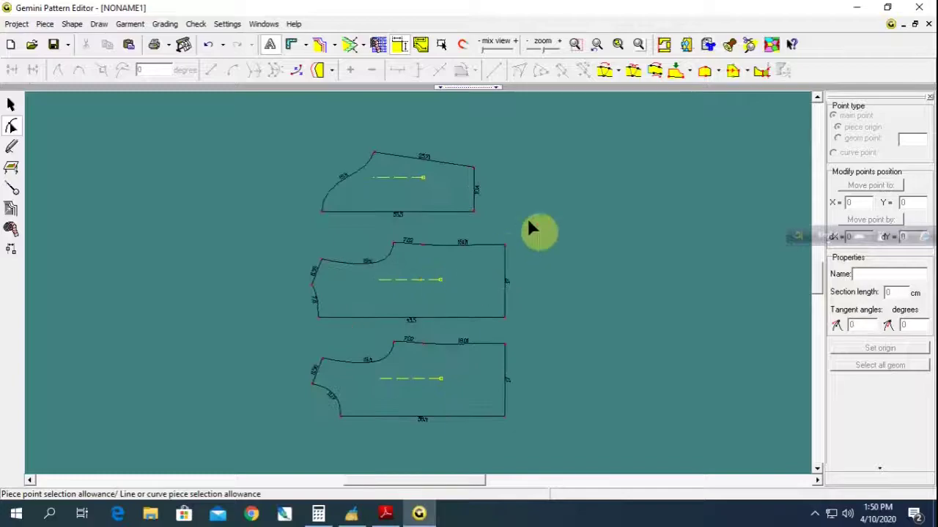
Shift the sleeve piece right and the lower block up to align right edges, then box-select all three.
click(10, 105)
drag(403, 188, 433, 212)
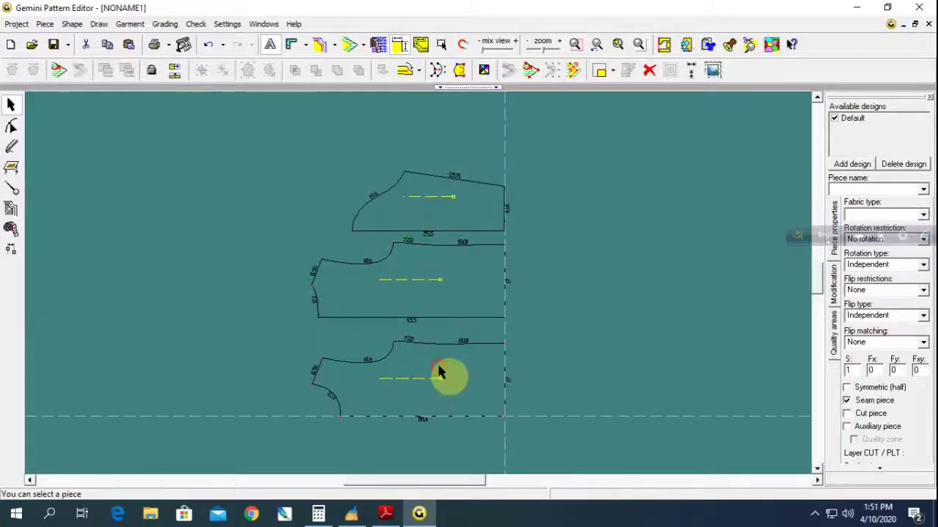
drag(439, 373, 437, 366)
click(582, 333)
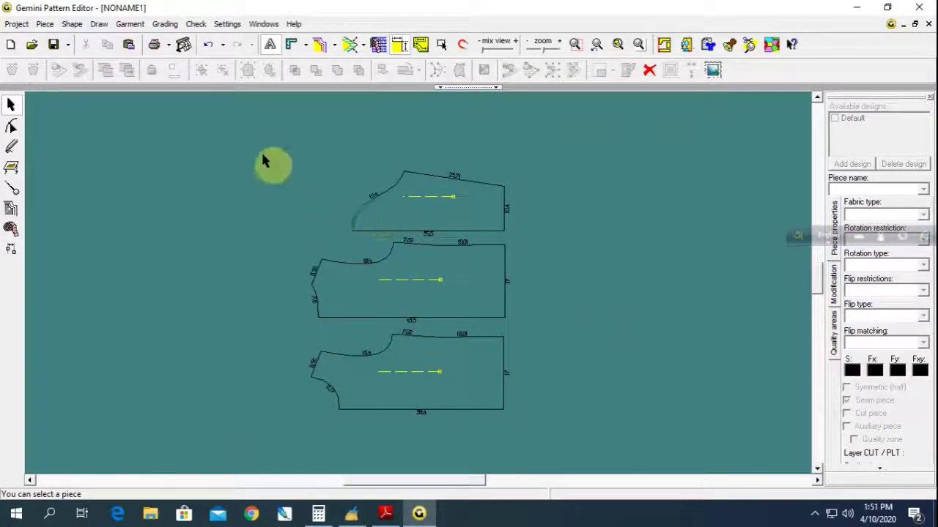
mouse_move(260, 148)
mouse_down()
mouse_move(597, 454)
mouse_move(579, 429)
mouse_up()
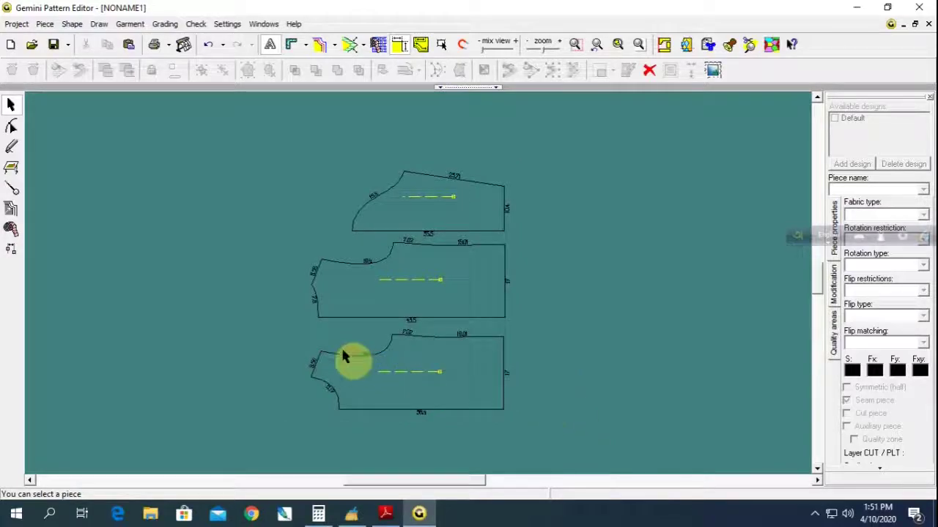
click(320, 338)
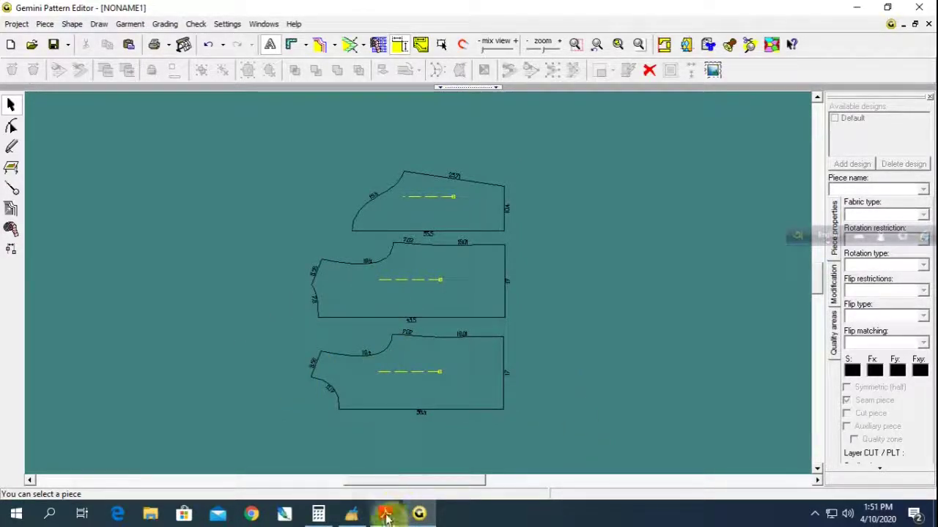
Return to the 001.pdf spec sheet, scroll to the hood rows and mark front height 32.
click(386, 512)
scroll(389, 391, up, 2)
scroll(390, 396, up, 5)
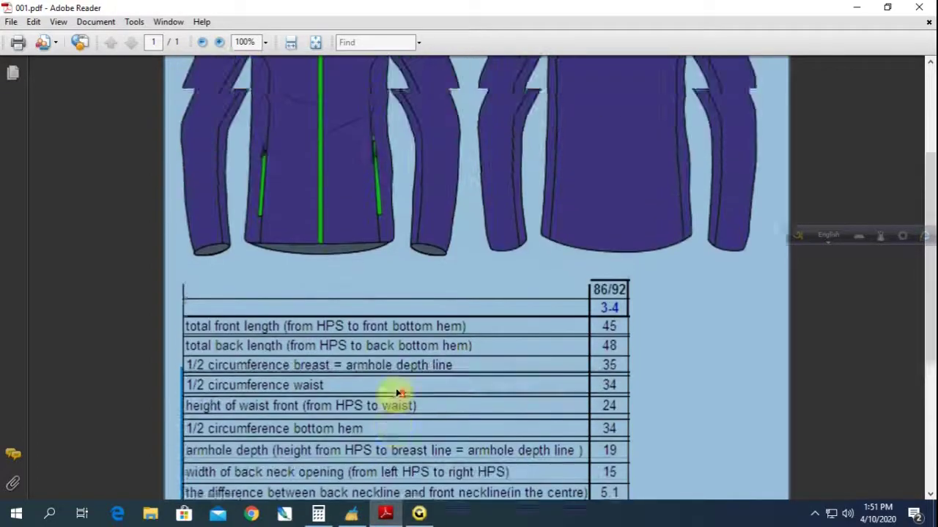
scroll(395, 393, up, 3)
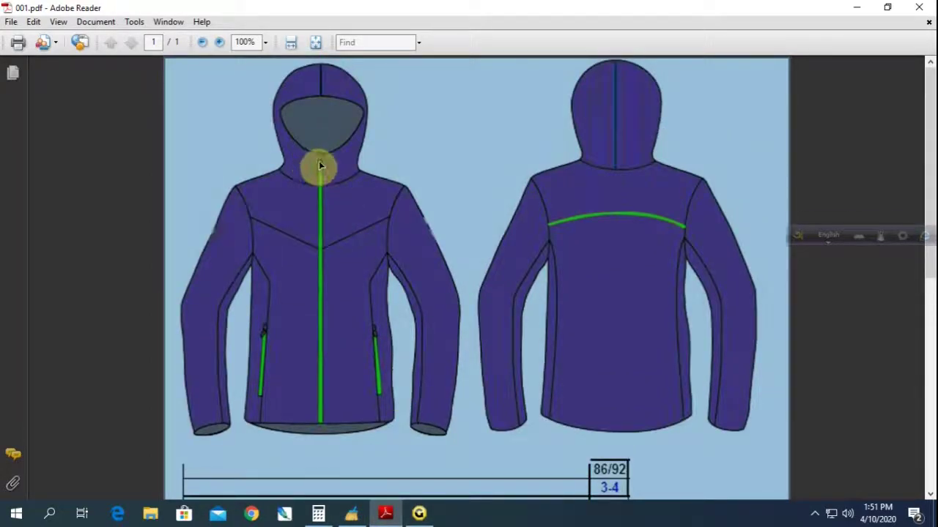
scroll(341, 399, down, 1)
scroll(340, 398, down, 4)
scroll(425, 428, down, 8)
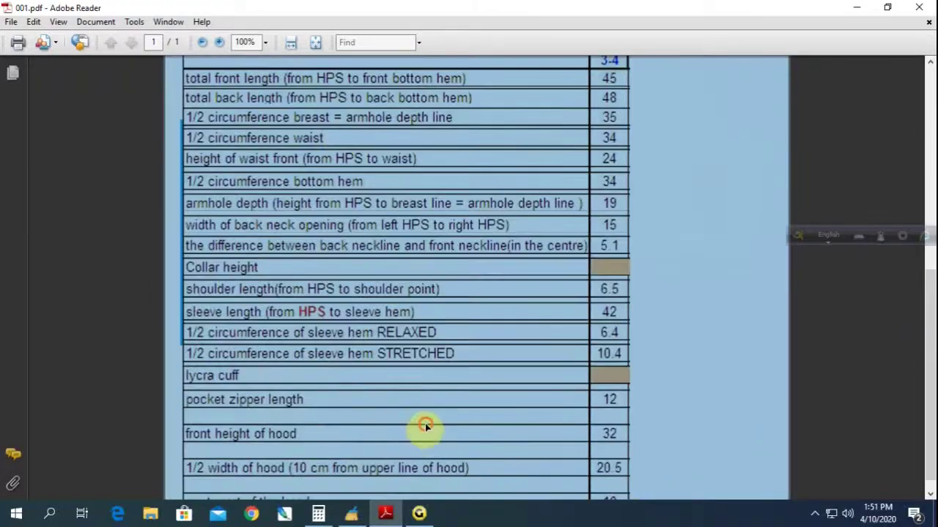
scroll(425, 427, down, 1)
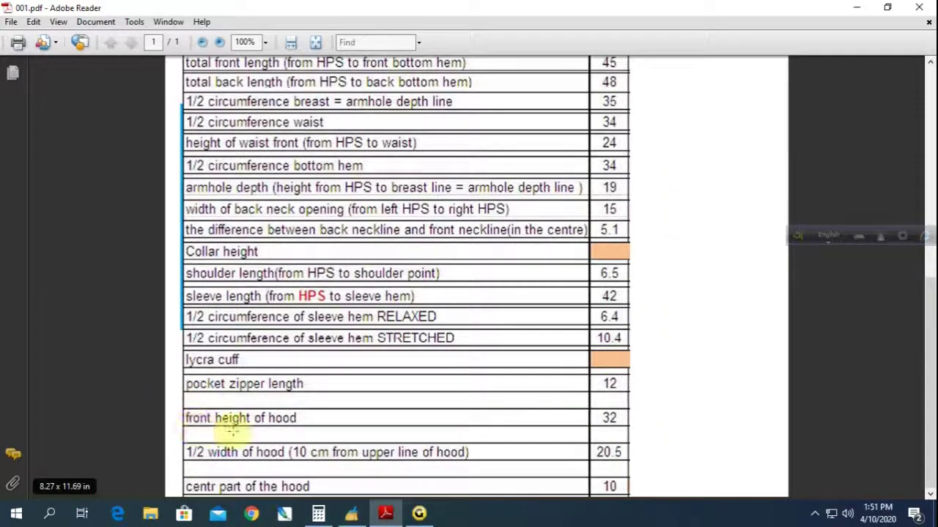
click(600, 415)
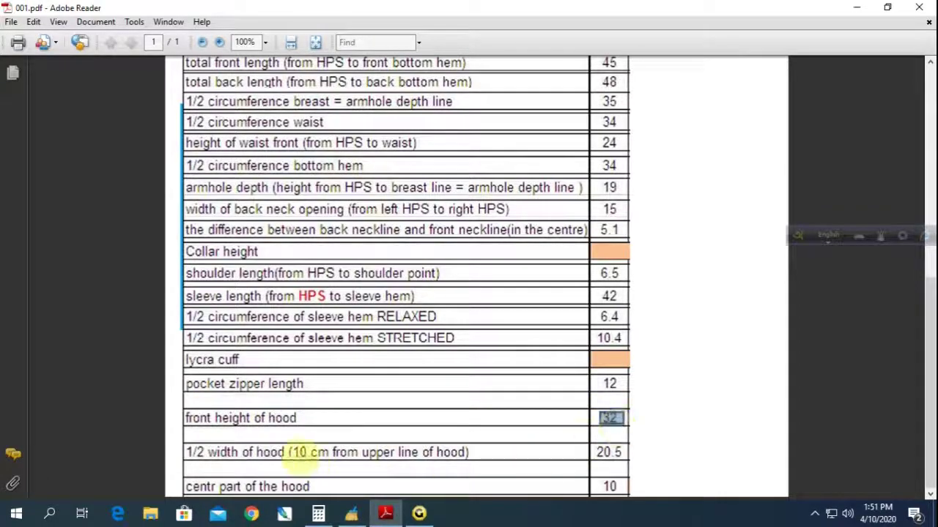
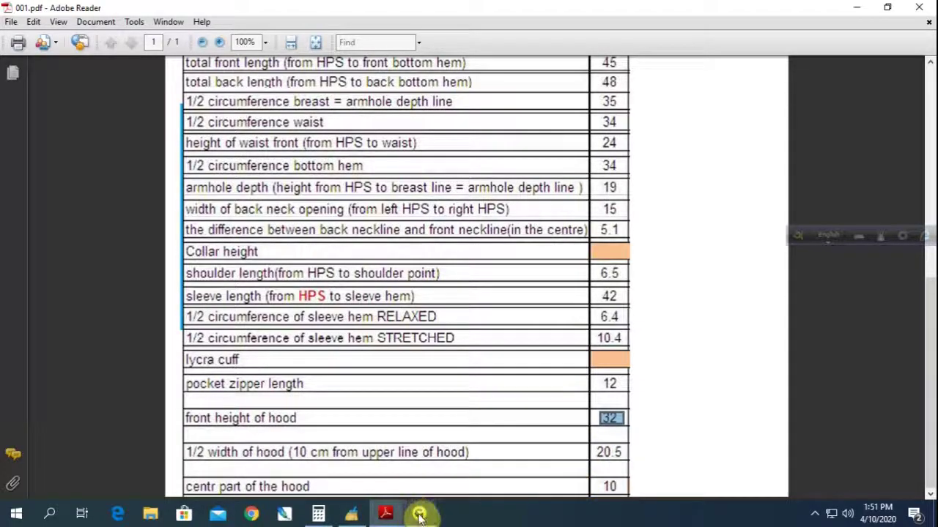
Read the hood measurements in Adobe Reader (front height 32, half width 20.5), then return to the pattern editor.
click(571, 402)
key(ctrl+a)
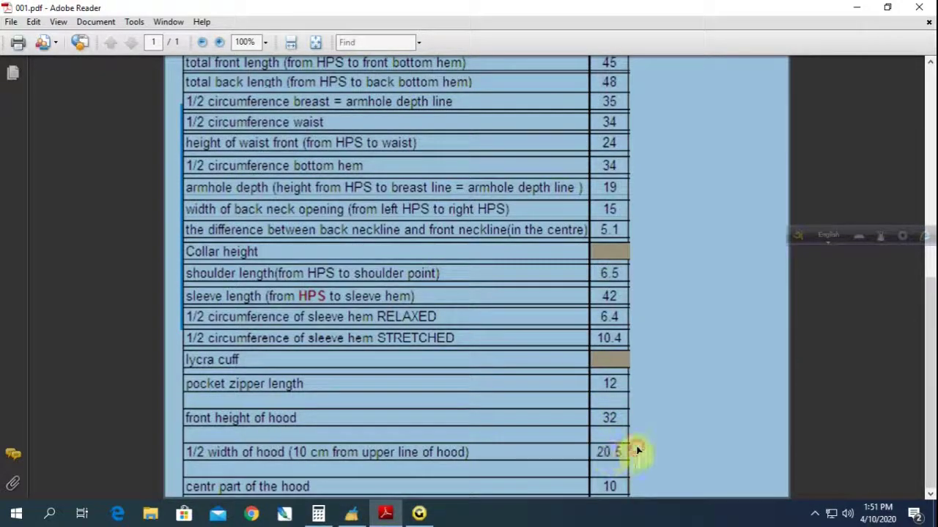
drag(637, 451, 592, 459)
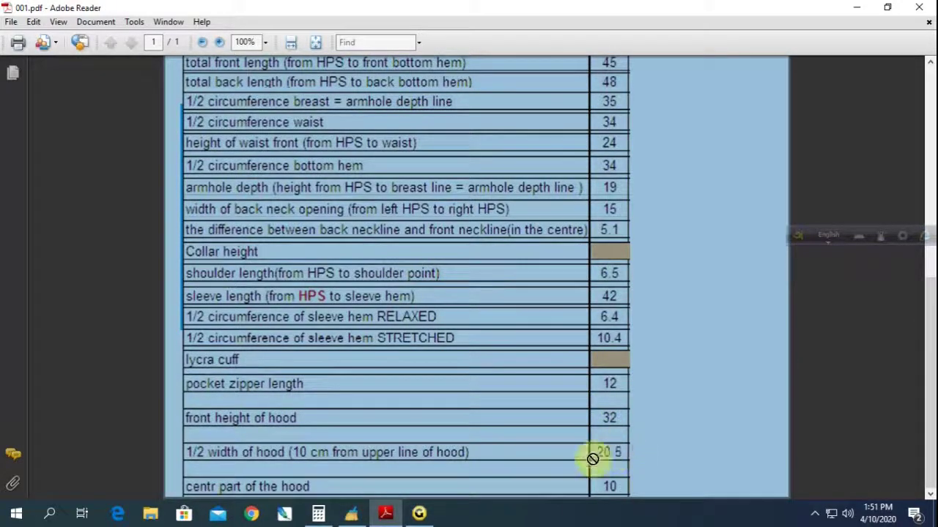
click(419, 513)
Draw a rectangle piece for the hood sized 32 cm wide by 20.5 cm high.
click(7, 150)
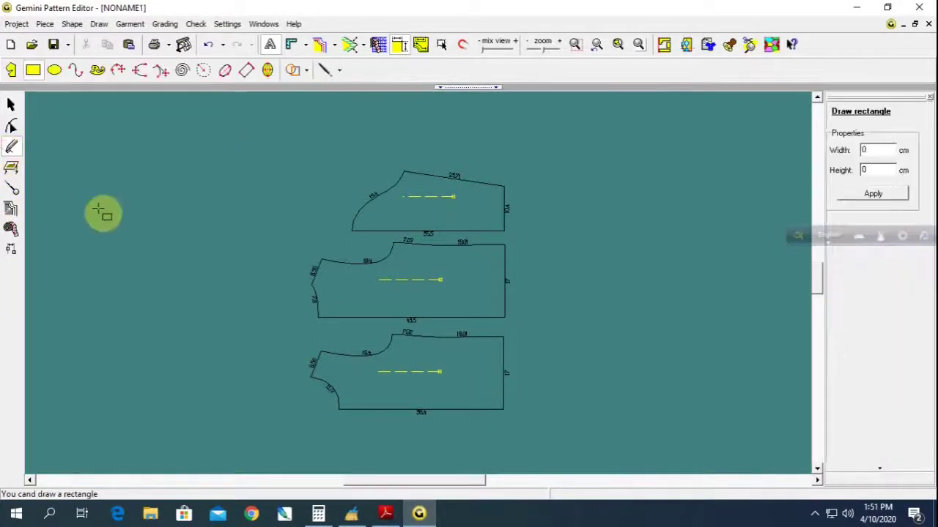
drag(91, 198, 205, 257)
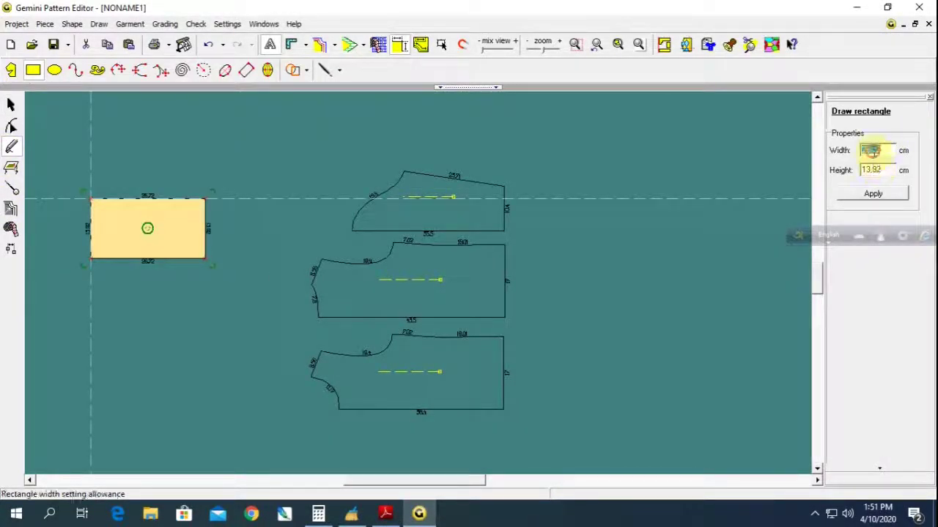
text(32)
key(Return)
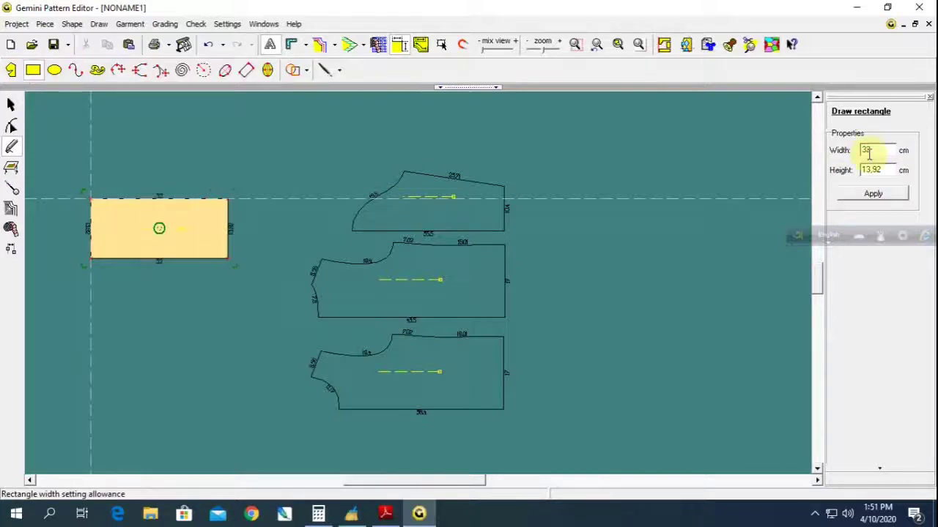
double_click(873, 171)
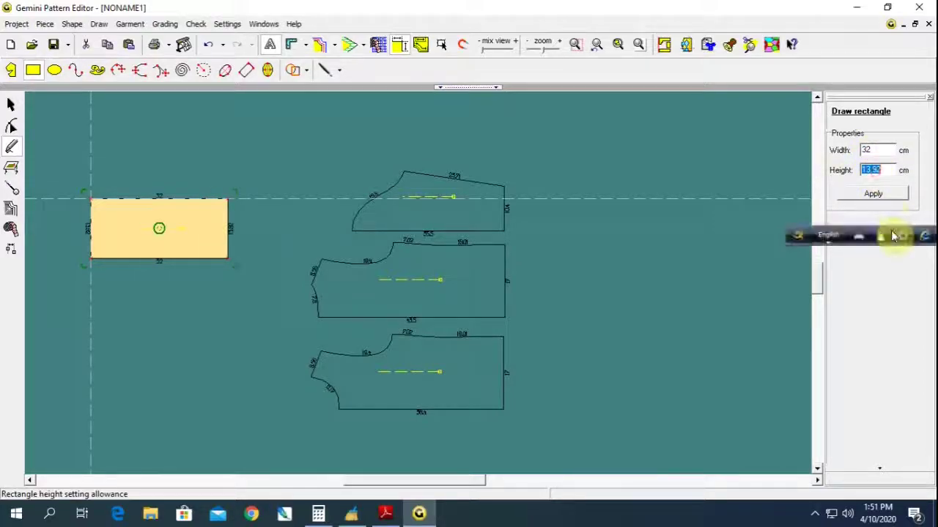
text(20.5)
key(Return)
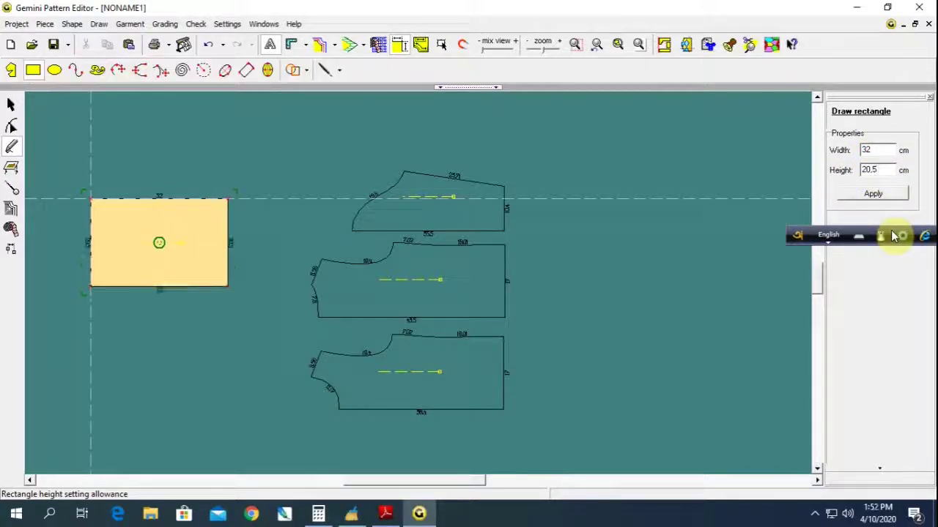
Move the hood rectangle down and right beside the bodice pieces.
click(11, 106)
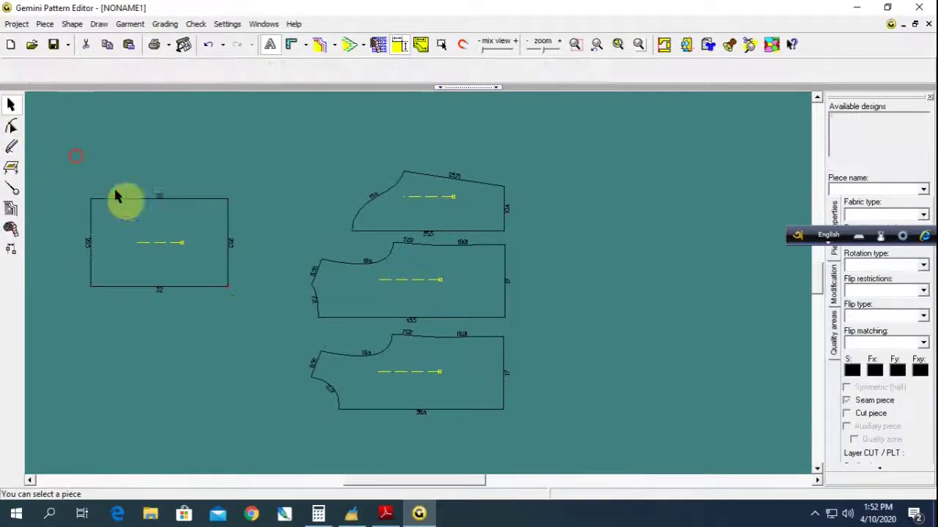
drag(132, 214, 203, 274)
scroll(254, 339, up, 2)
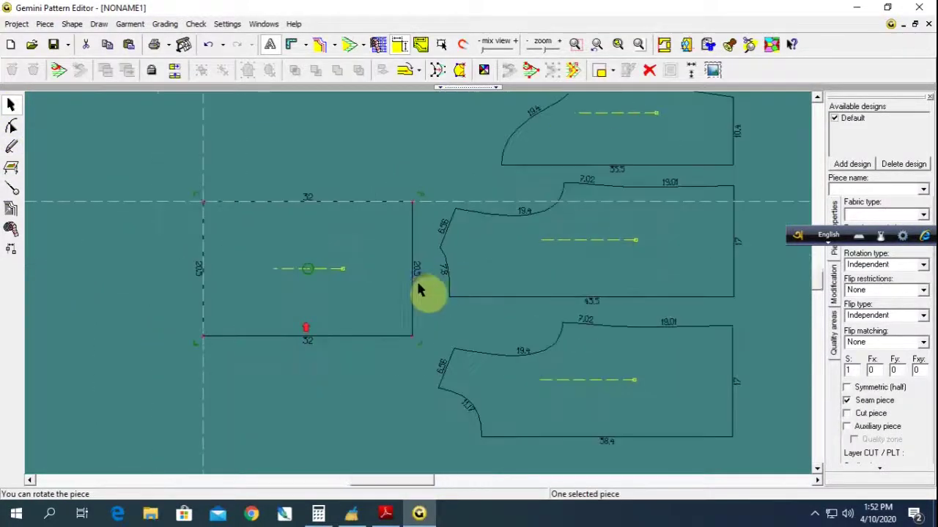
scroll(429, 293, up, 2)
Split the top edge at 11.49 and the left edge at 10.11, then round the top-left corner.
click(11, 126)
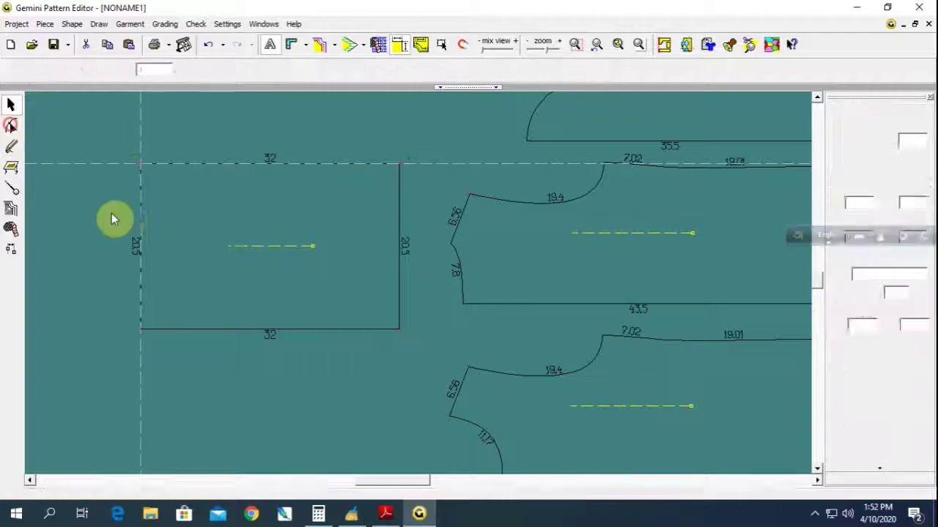
click(141, 236)
click(402, 239)
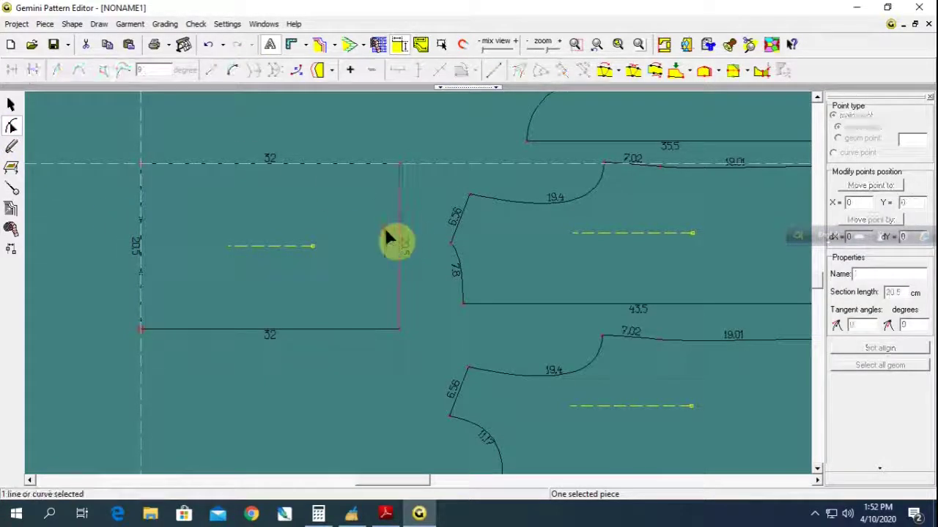
click(255, 164)
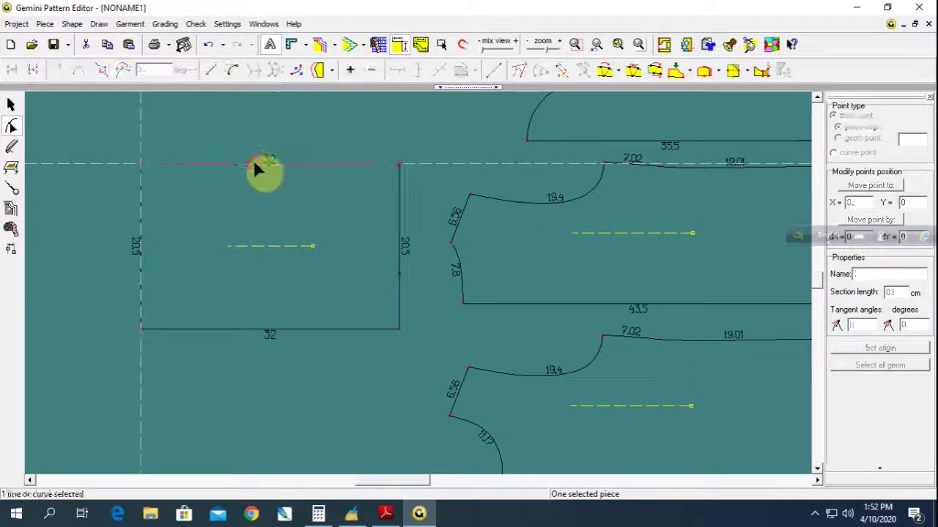
click(233, 70)
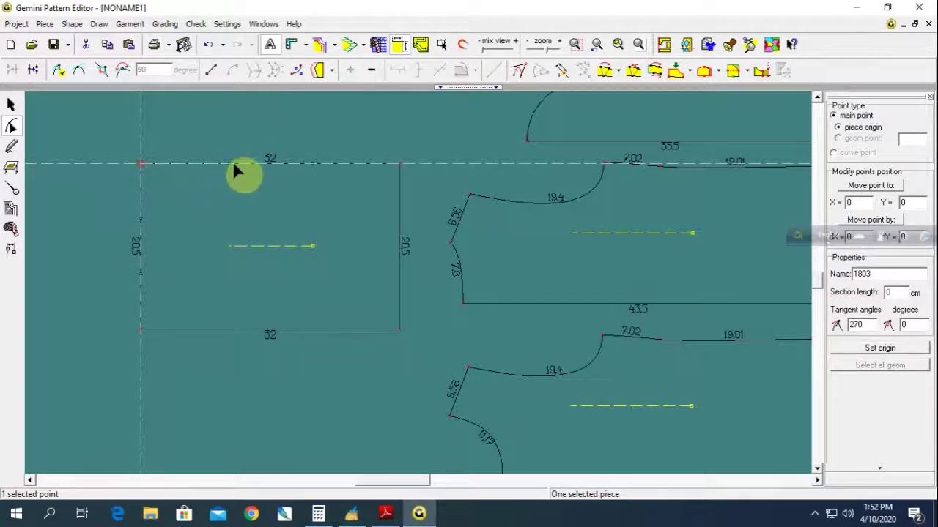
click(233, 162)
click(232, 162)
click(142, 246)
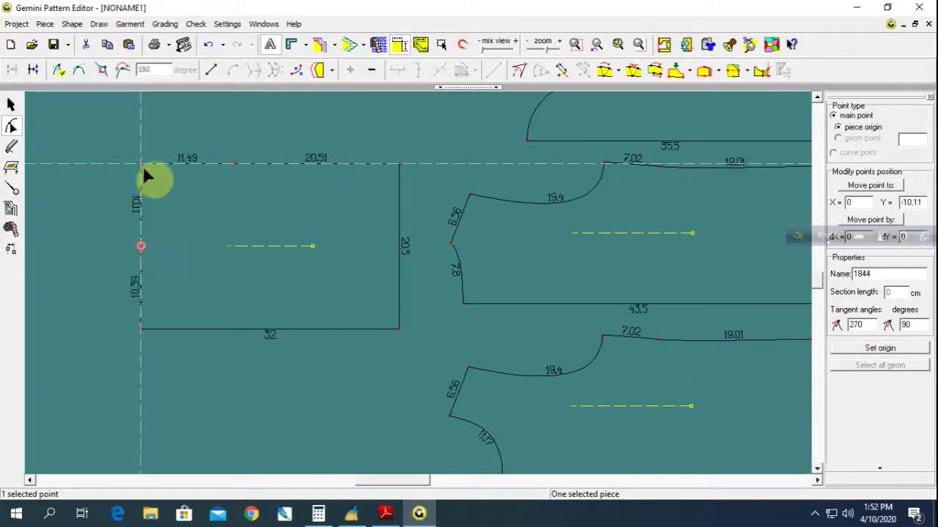
click(144, 173)
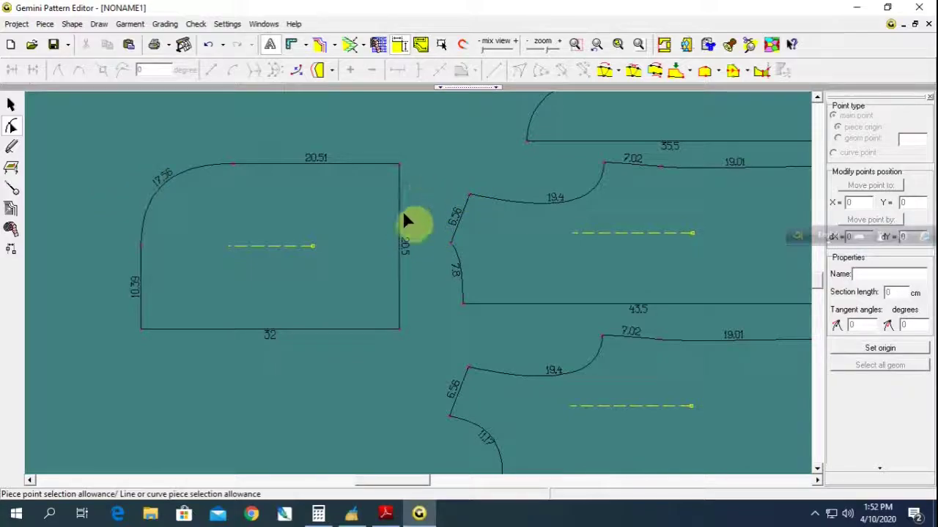
Slant the top-right corner inward, smooth the top-left curve, and curve the right side.
drag(400, 165, 370, 189)
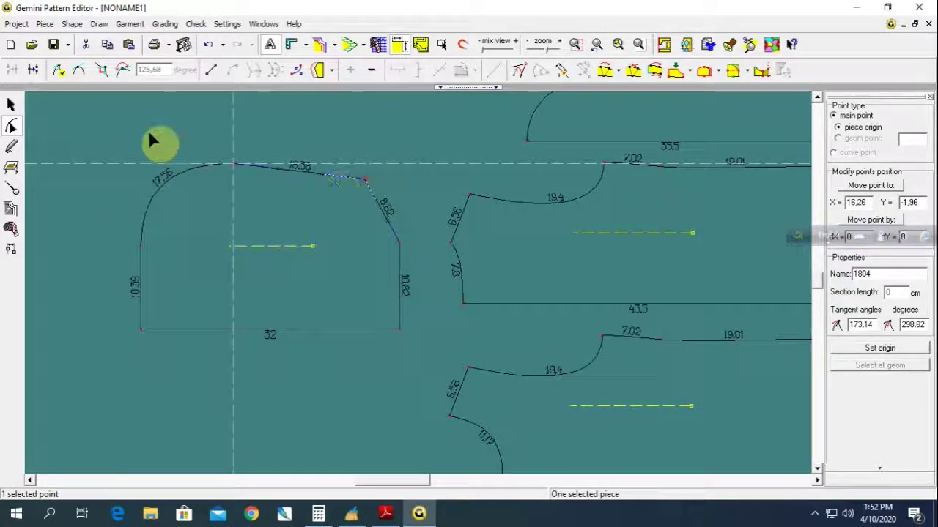
click(132, 167)
click(78, 70)
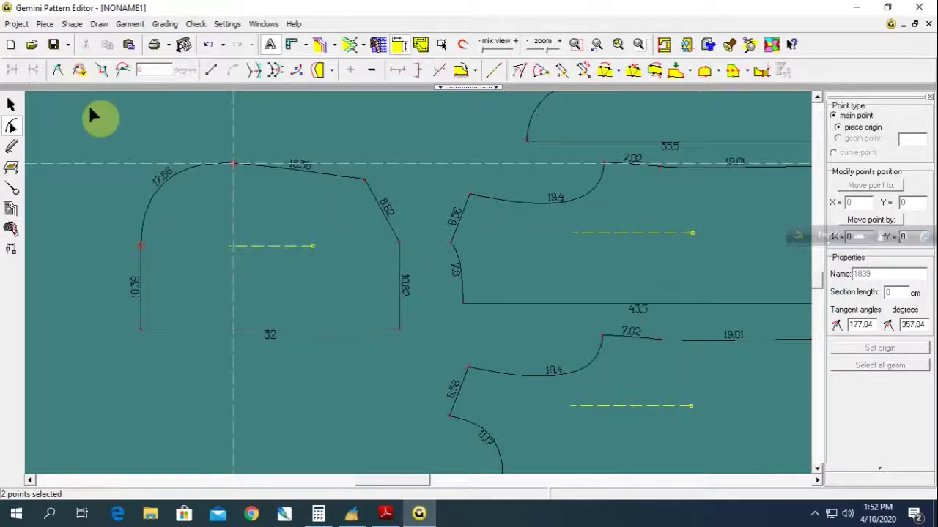
drag(402, 239, 391, 279)
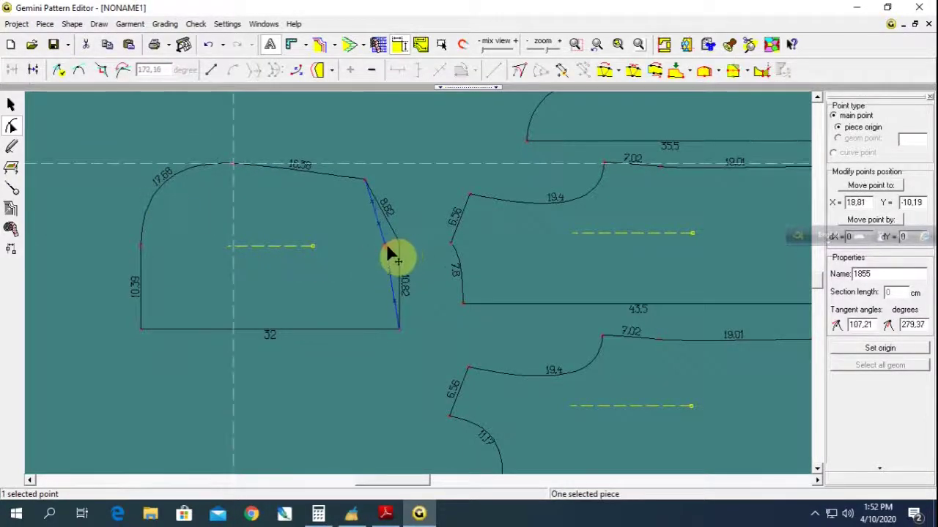
drag(406, 320, 387, 354)
click(399, 329)
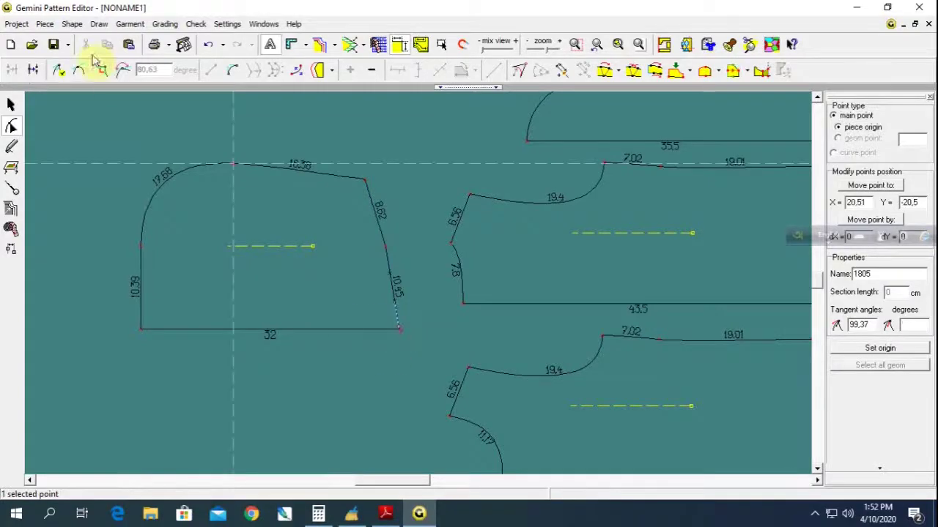
click(102, 69)
Split the slanted front edge into 8.88 and 10.48 parts and reshape it near its top corner.
click(366, 186)
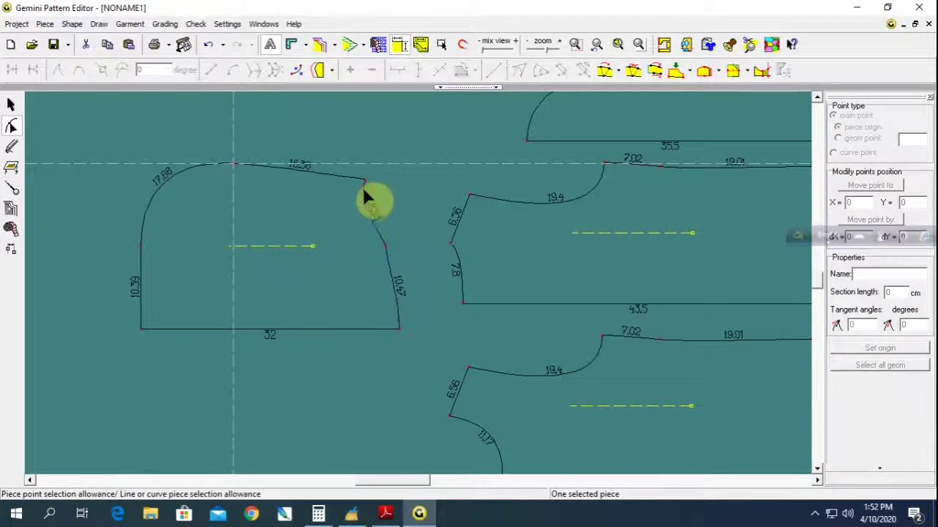
drag(365, 192, 386, 247)
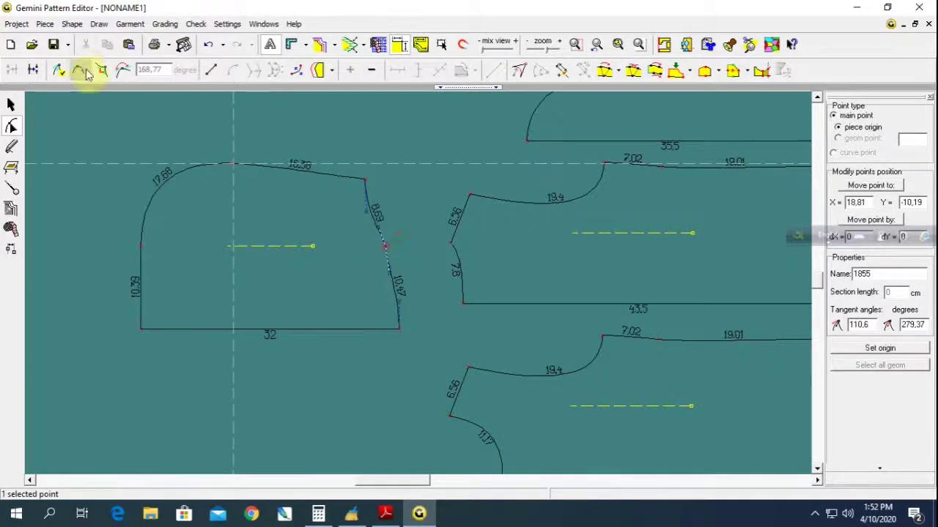
click(79, 129)
scroll(429, 274, up, 2)
click(376, 348)
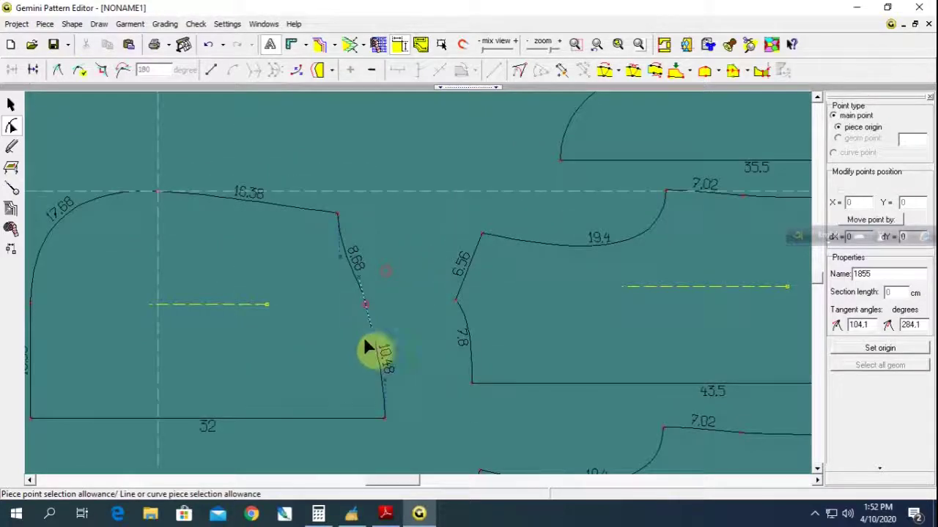
click(410, 331)
click(353, 257)
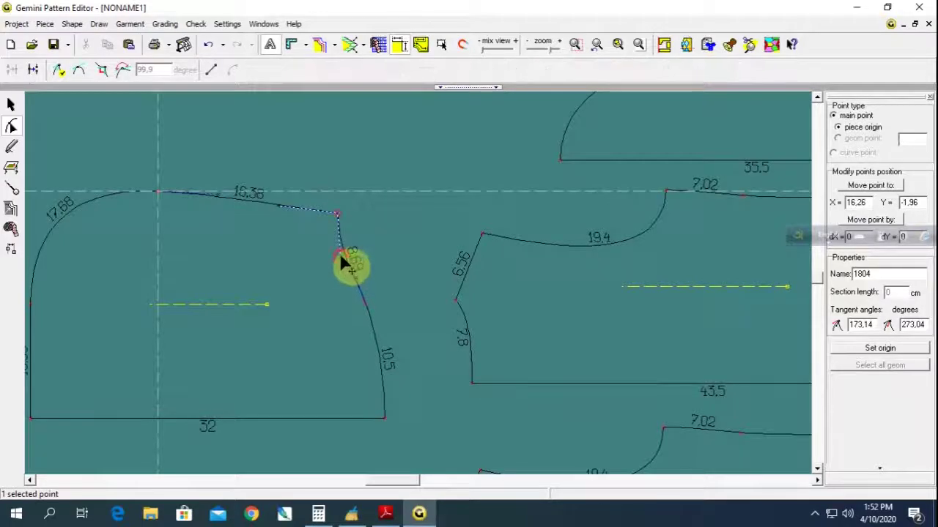
drag(343, 271, 323, 221)
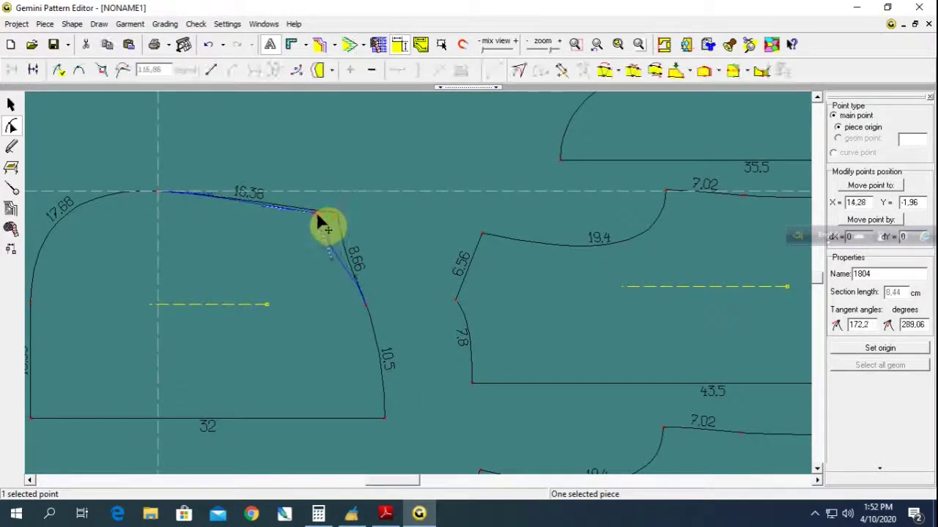
Nudge the point on the curved front edge slightly left.
scroll(355, 337, up, 1)
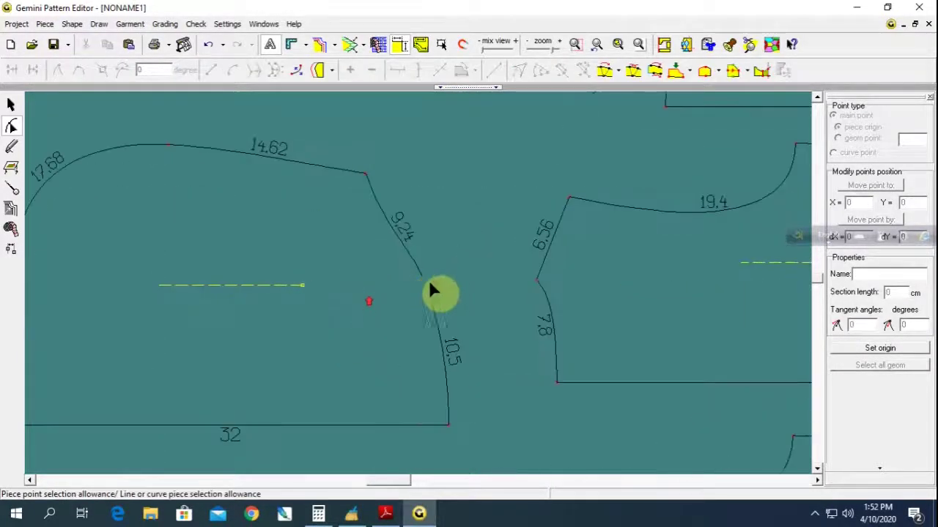
drag(405, 308, 442, 325)
click(444, 335)
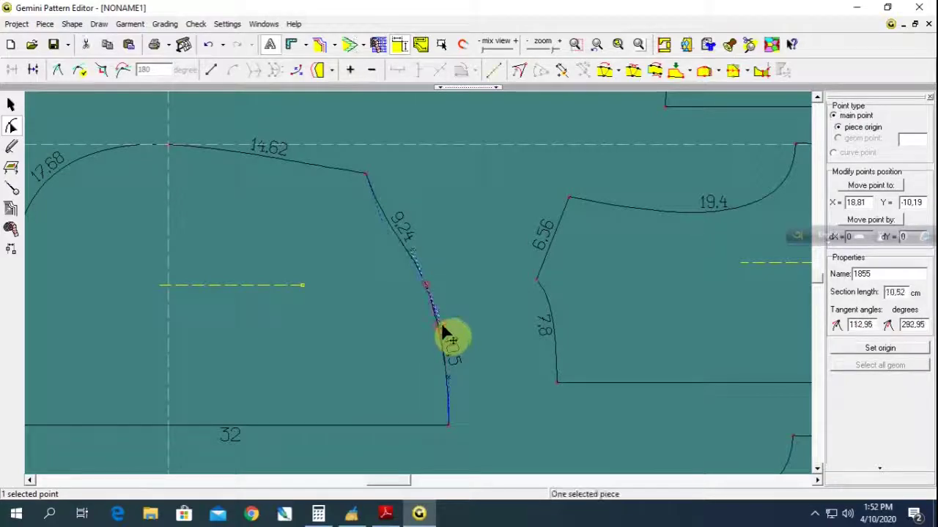
click(472, 307)
scroll(471, 304, down, 1)
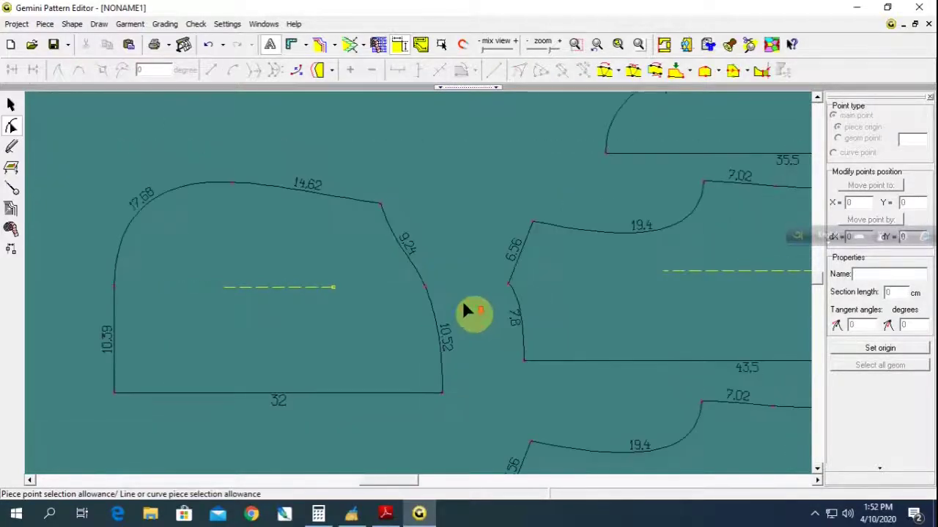
click(409, 312)
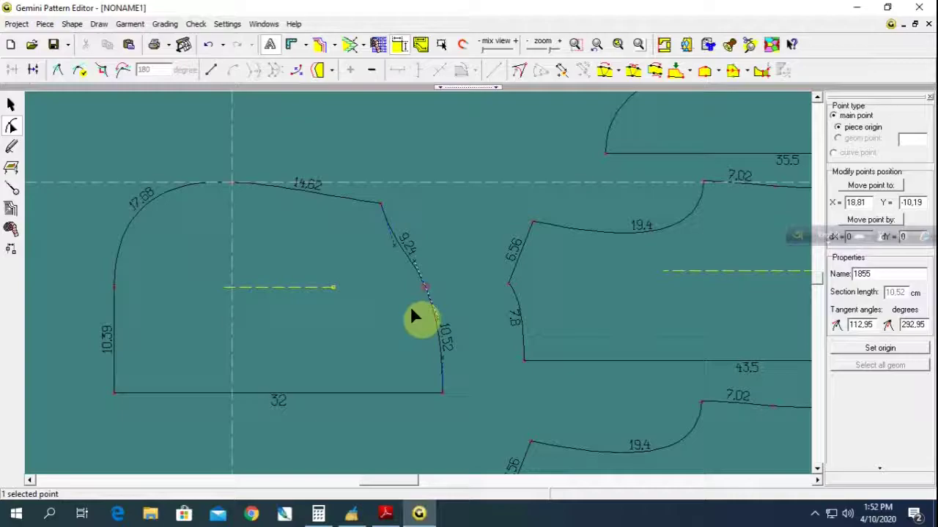
key(Left)
key(Left)
key(Left)
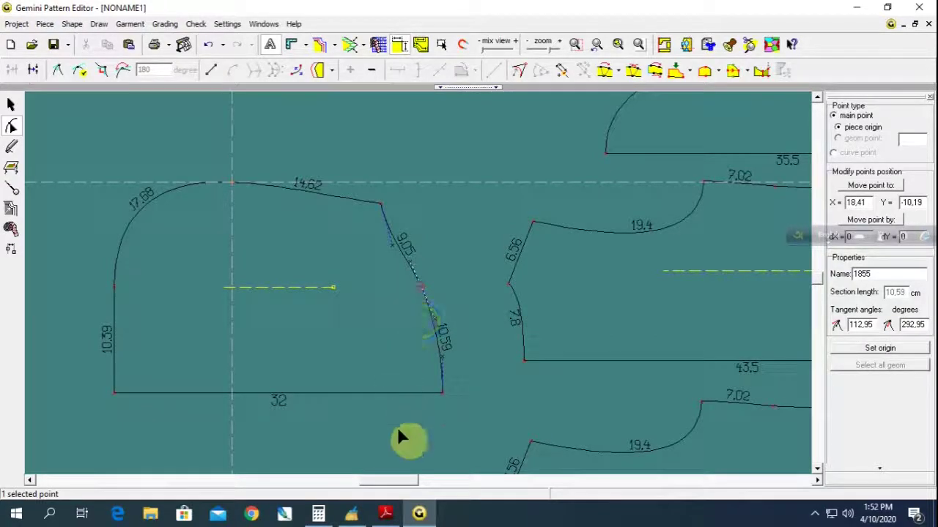
click(398, 432)
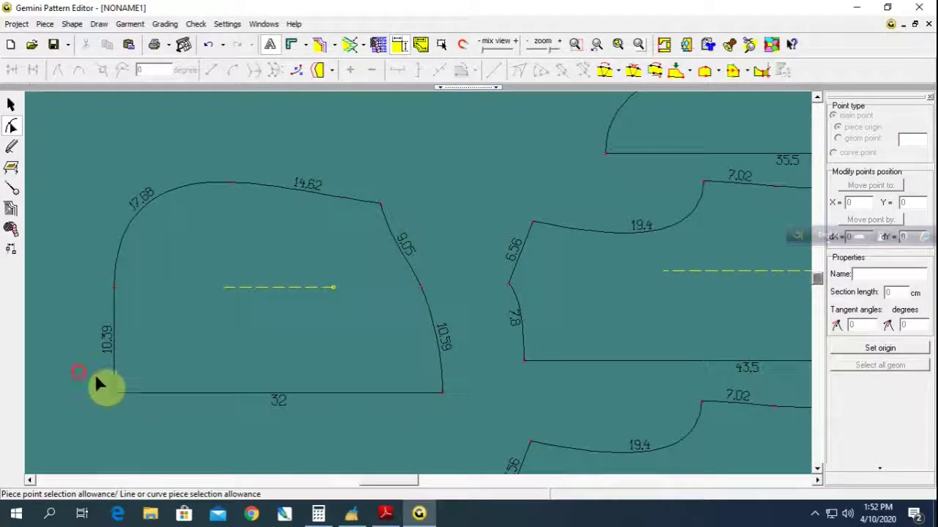
Shift both bottom corner points right so the sides read 10.41 and 10.7, then open the Measurement table.
drag(433, 415, 450, 415)
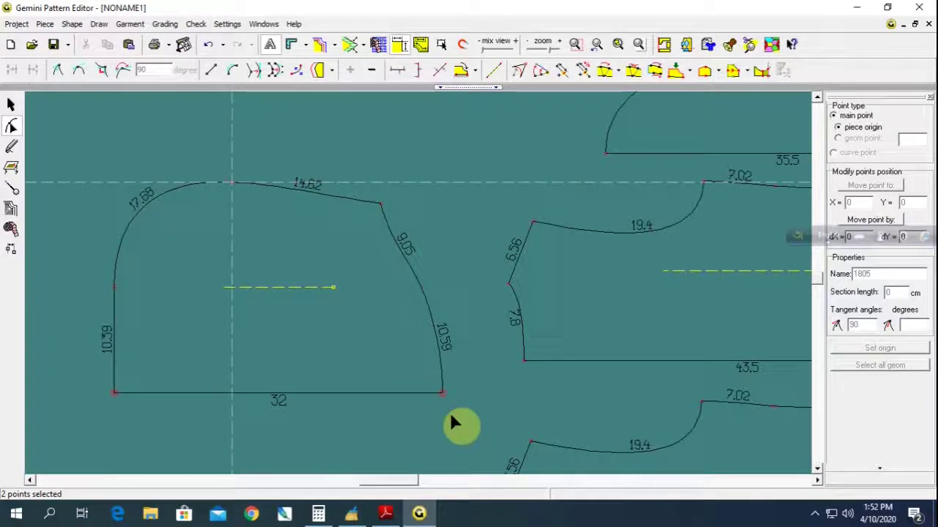
key(Right)
key(Right)
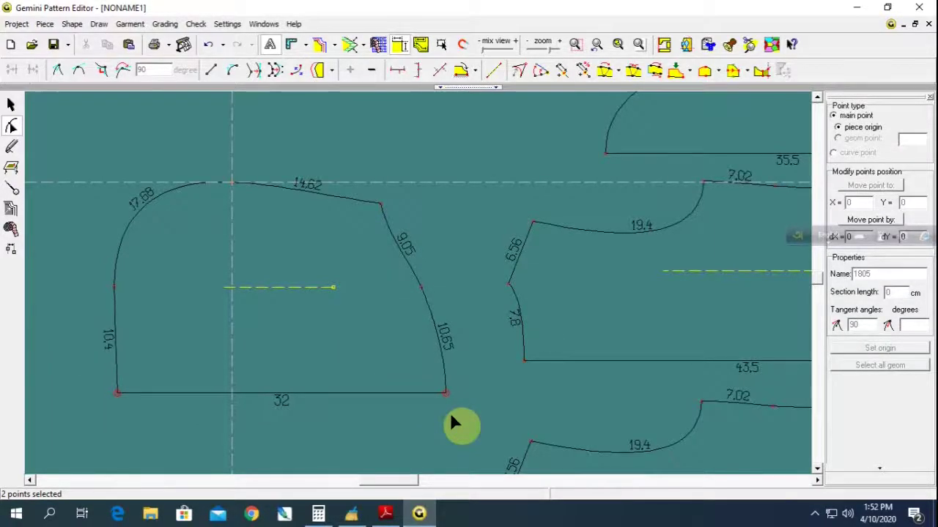
key(Right)
click(94, 266)
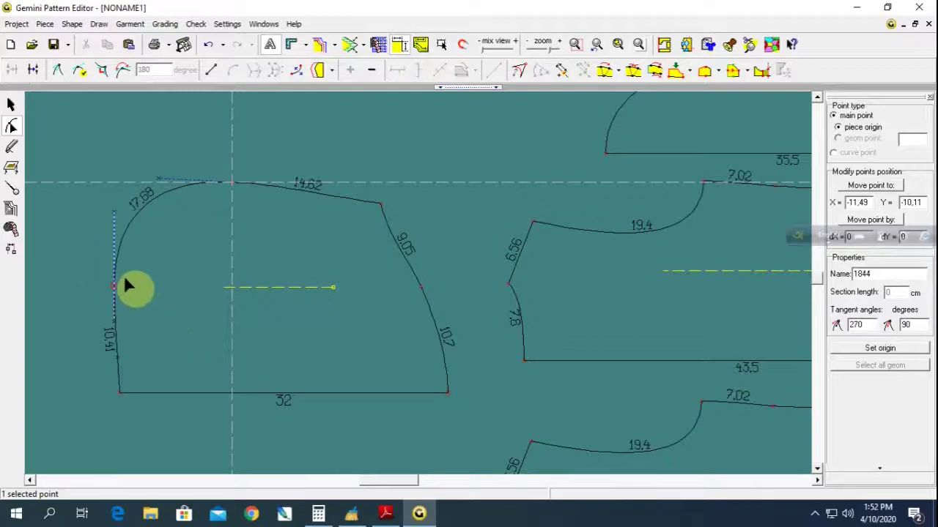
scroll(160, 262, up, 1)
click(367, 183)
scroll(530, 275, down, 1)
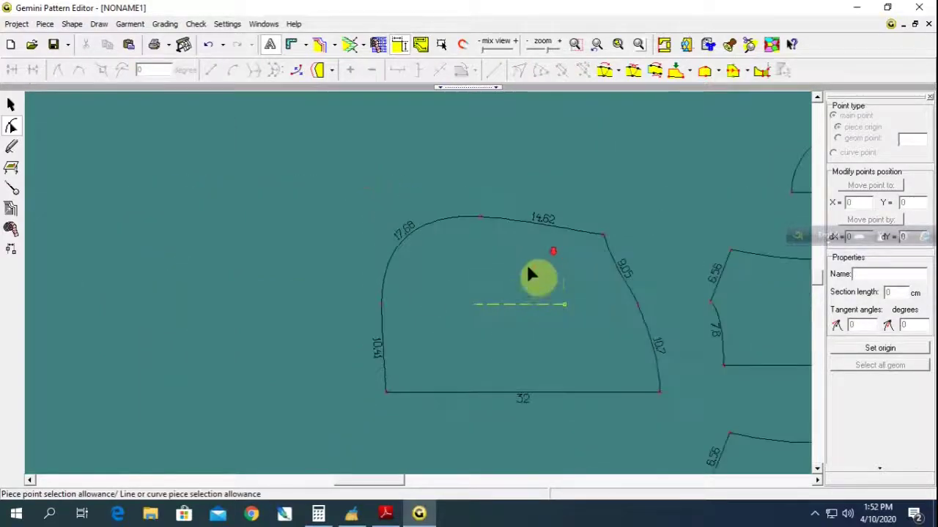
scroll(420, 284, down, 1)
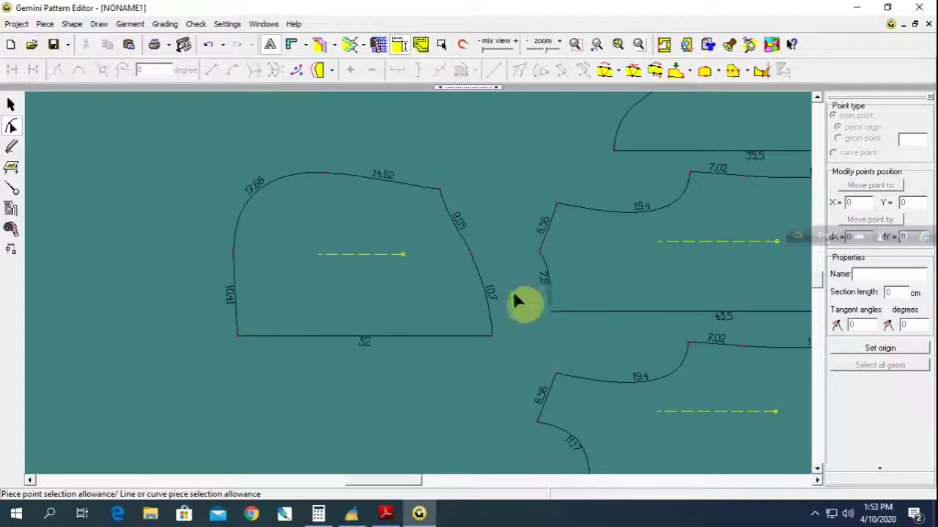
scroll(524, 352, down, 1)
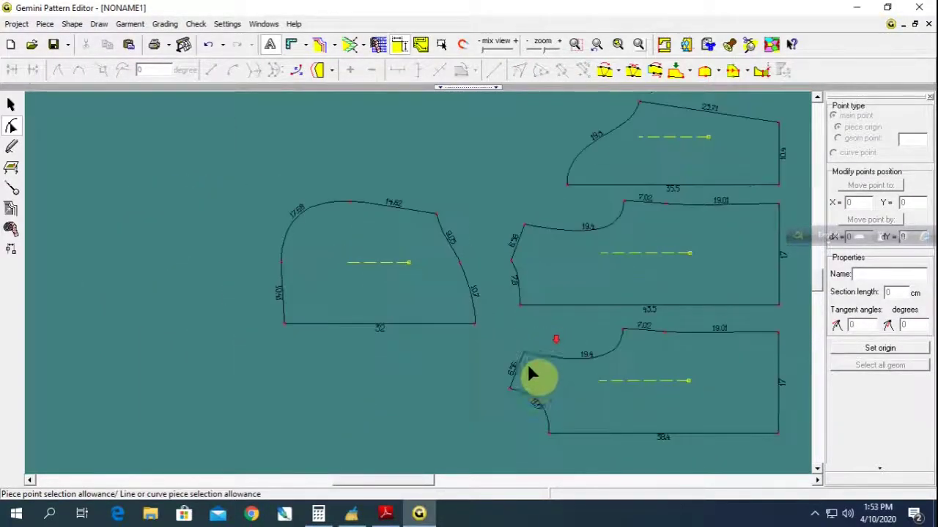
click(378, 44)
Measure the lower bodice piece's curve (11.17) and add it as measurement row 1.
drag(461, 163, 652, 73)
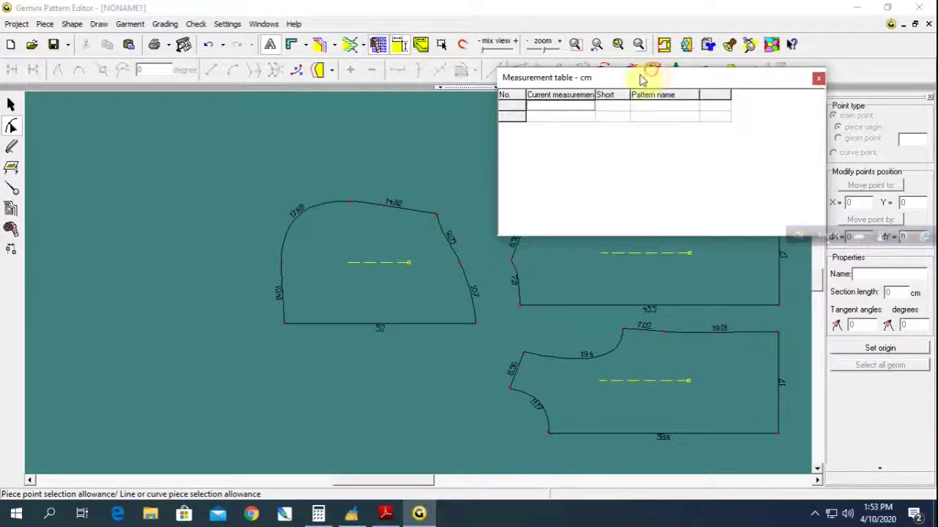
click(11, 228)
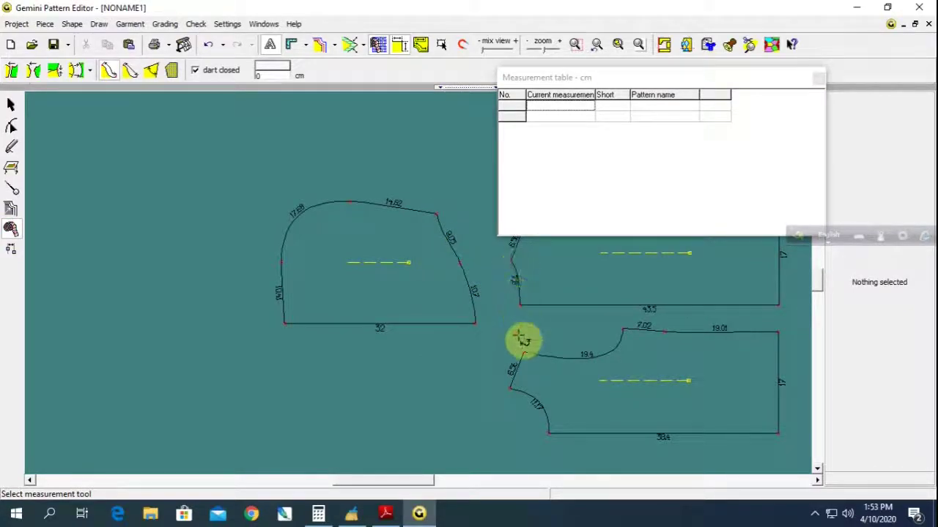
click(551, 434)
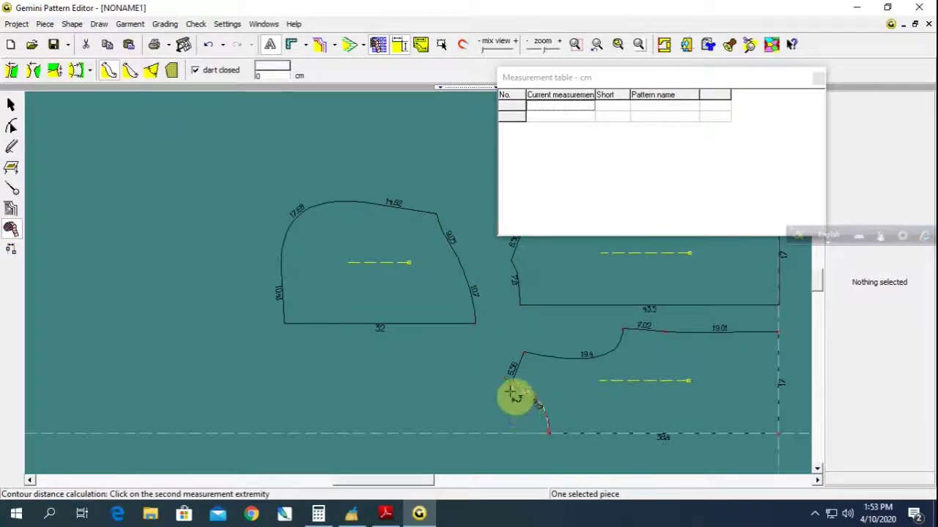
click(510, 391)
right_click(552, 111)
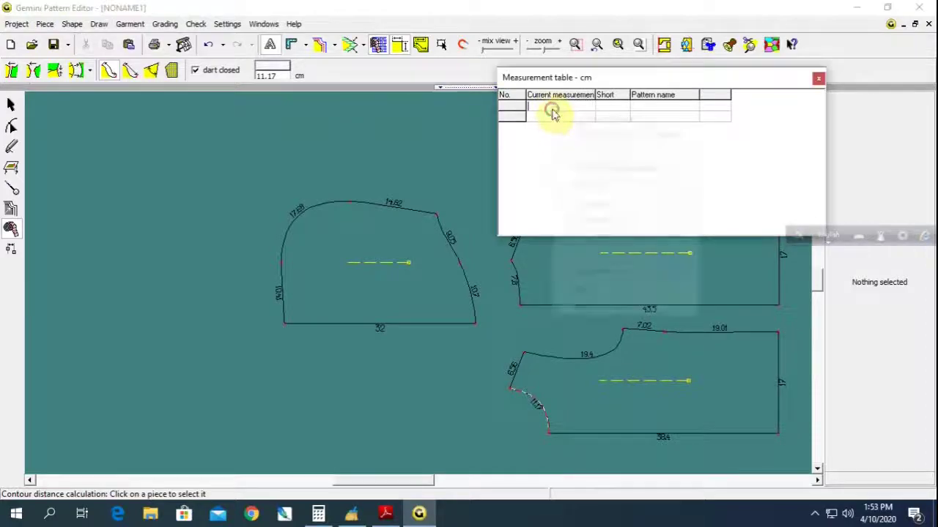
click(572, 119)
Add the upper piece's 7.8 edge as row 2 and a composed r1 + r2 measurement of 18.97.
click(519, 304)
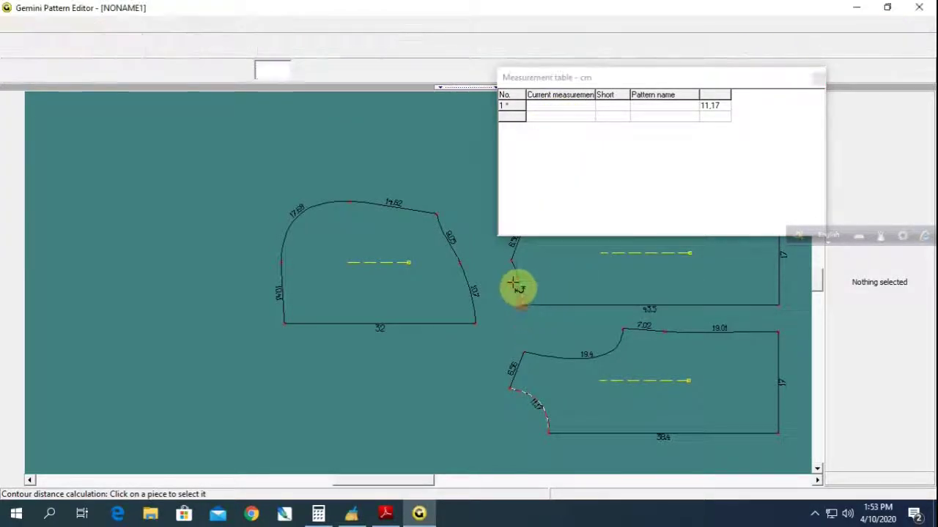
click(512, 265)
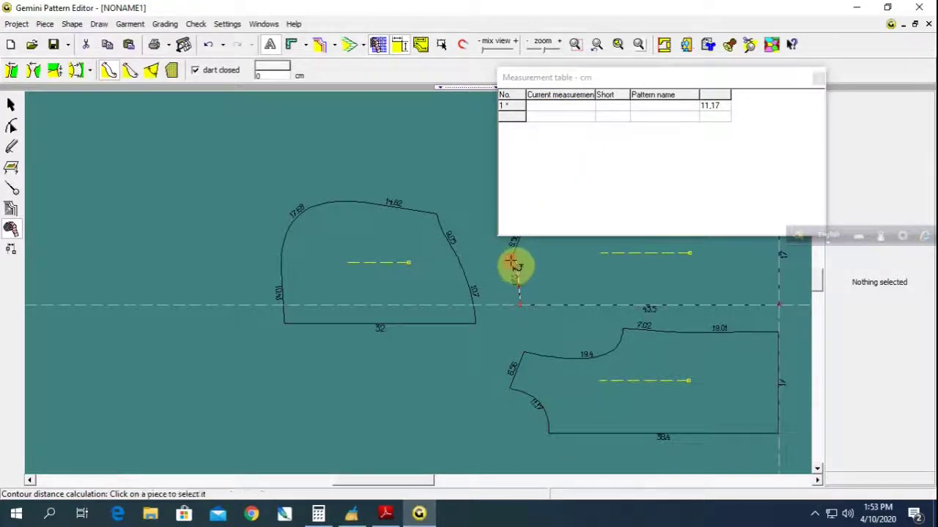
right_click(539, 115)
click(560, 125)
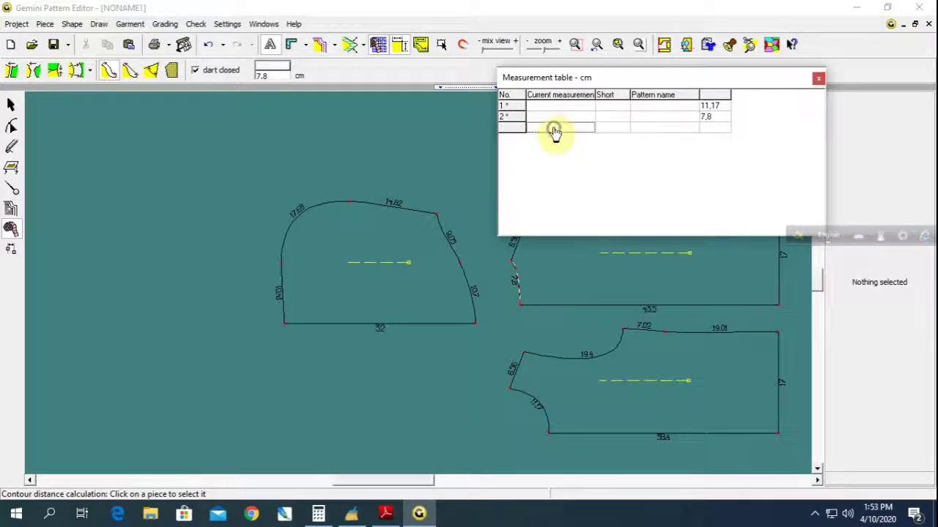
right_click(555, 132)
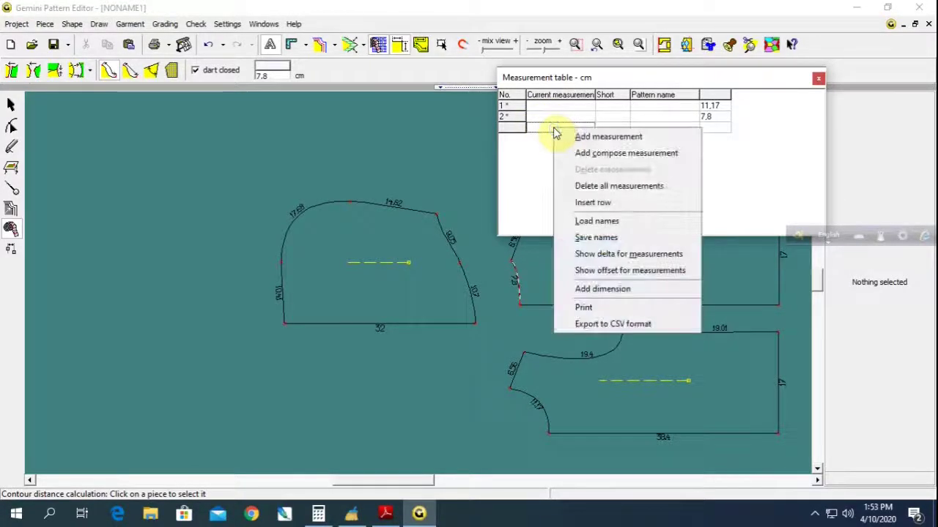
click(595, 161)
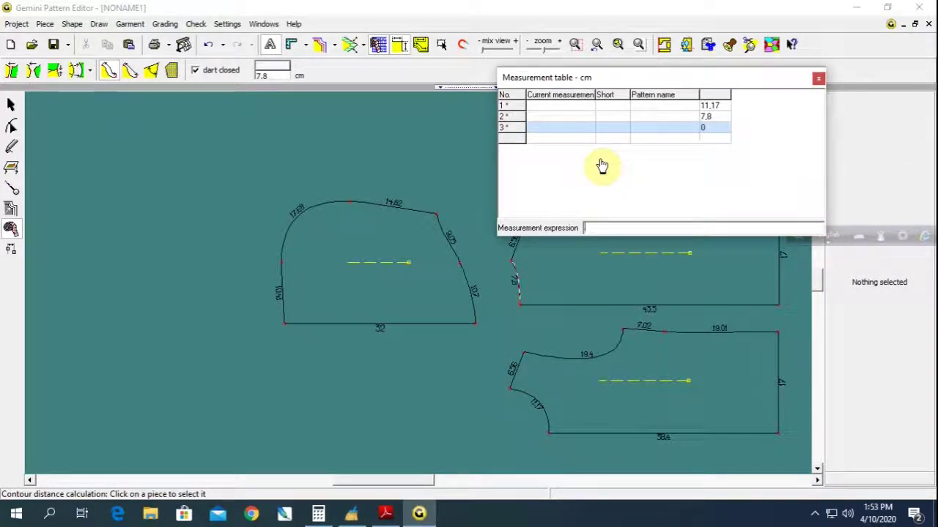
text(r1 + r2)
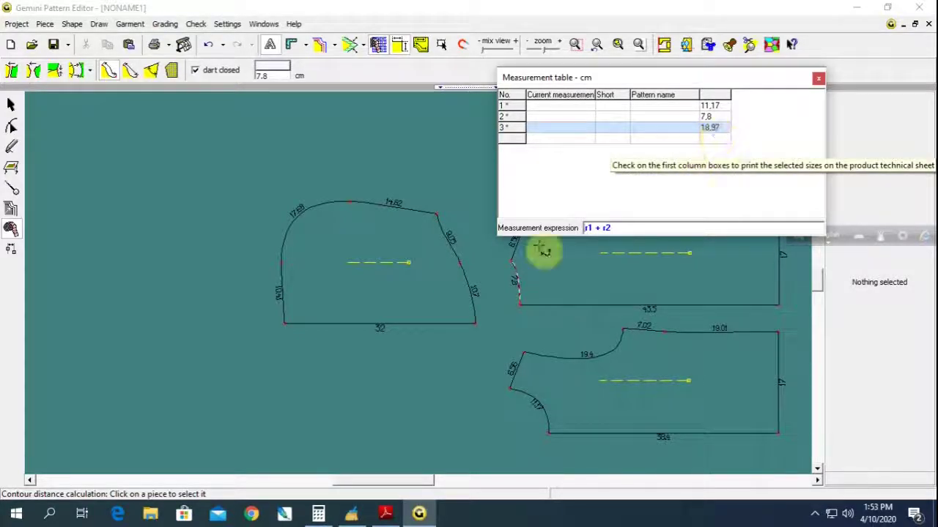
Measure the hood's right side curve (19.76) and add it as row 4.
click(437, 214)
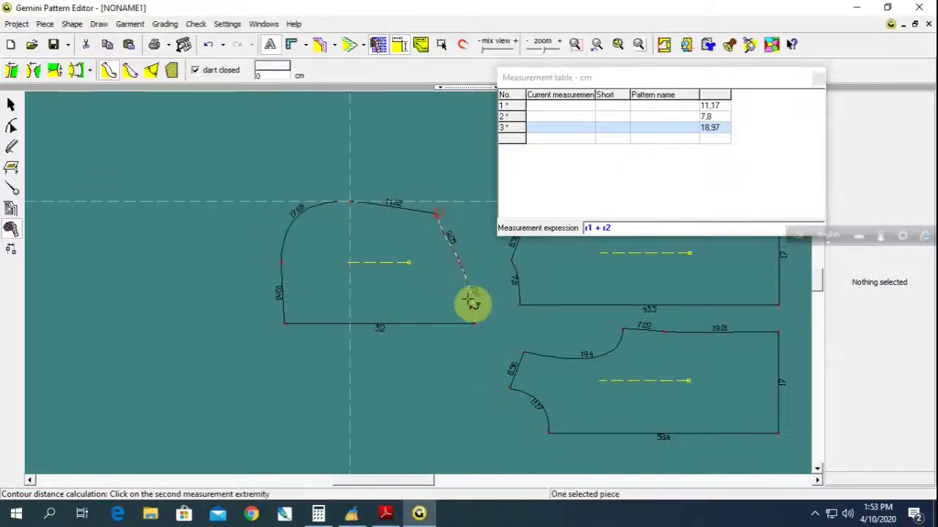
click(476, 323)
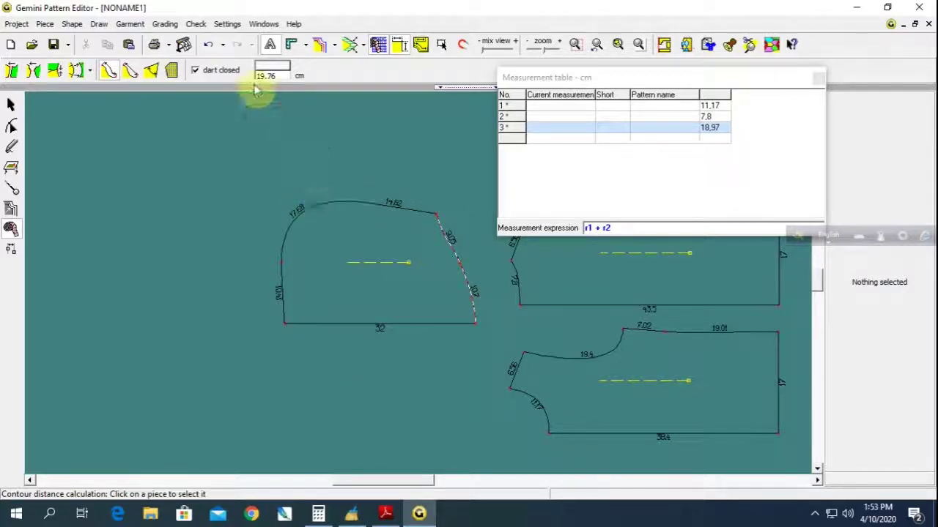
right_click(536, 144)
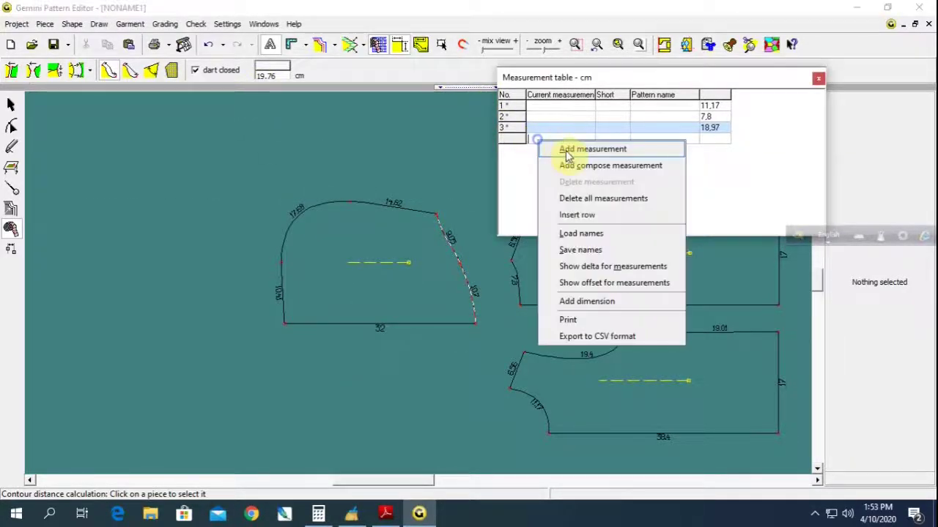
click(560, 149)
Move the hood piece left and up.
click(11, 104)
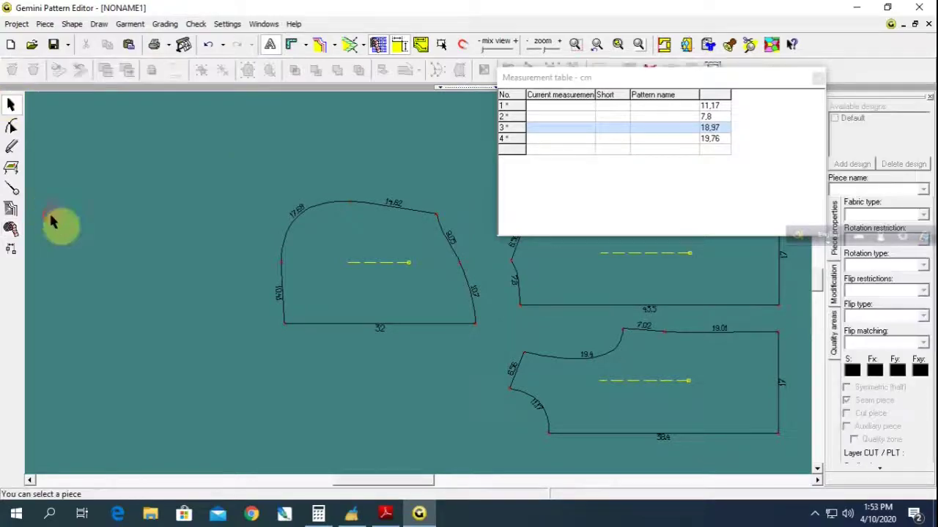
drag(439, 292, 369, 265)
scroll(369, 265, up, 1)
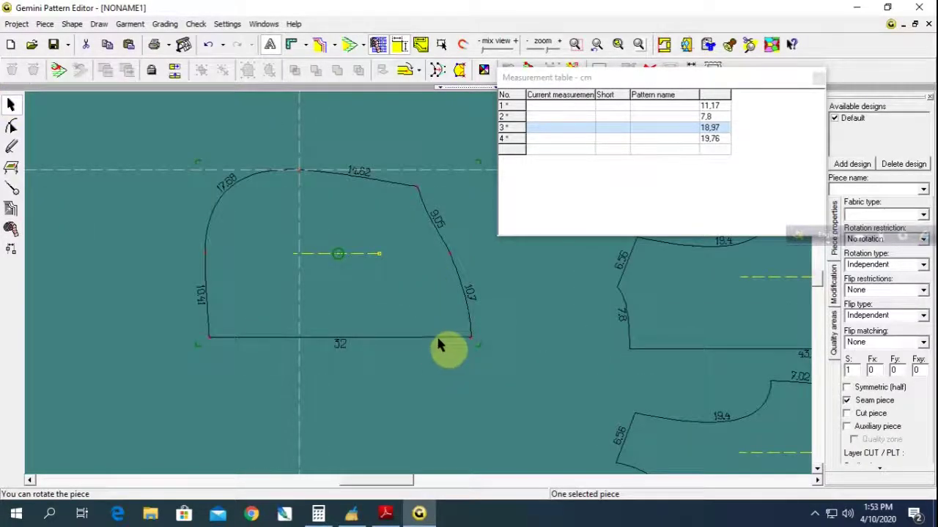
click(466, 327)
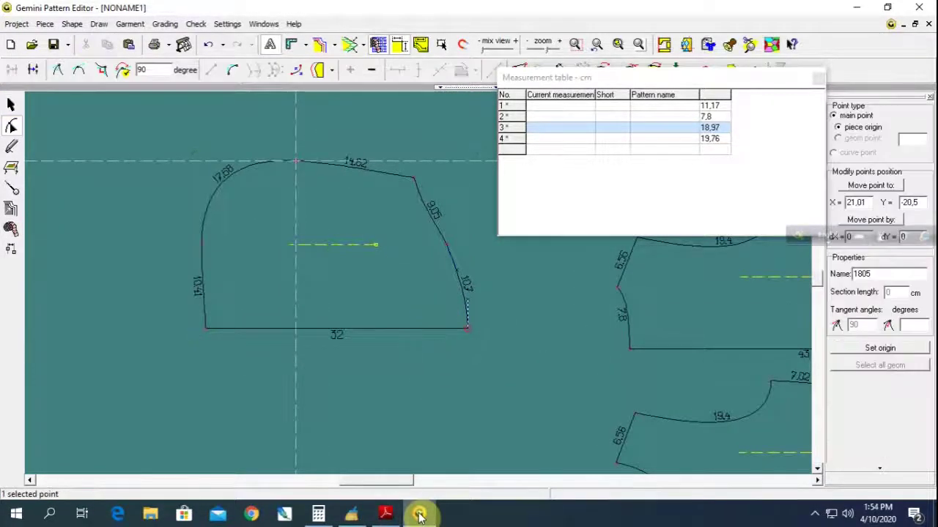
click(385, 513)
scroll(472, 296, up, 8)
scroll(477, 310, up, 2)
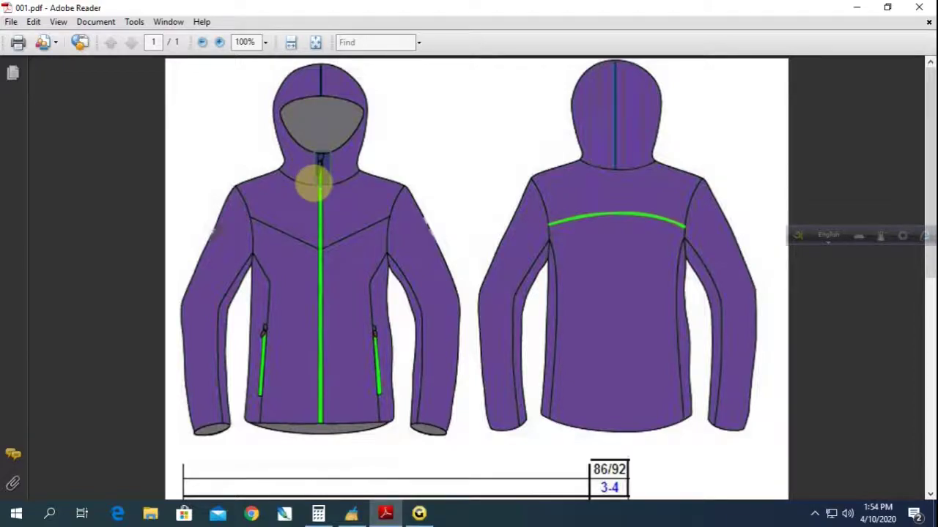
key(alt+Tab)
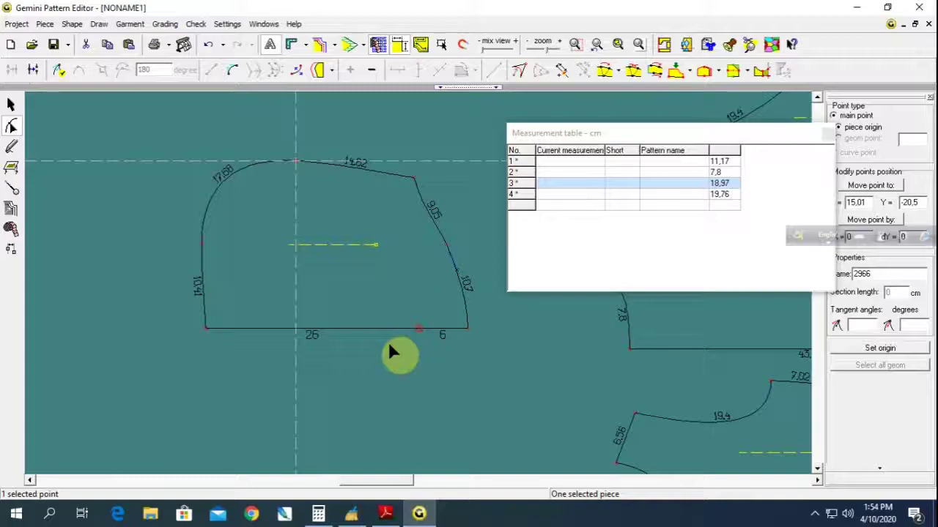
Add a point 4 cm along the hood's bottom edge, splitting it into 22, 4 and 6 cm sections.
click(388, 352)
click(419, 330)
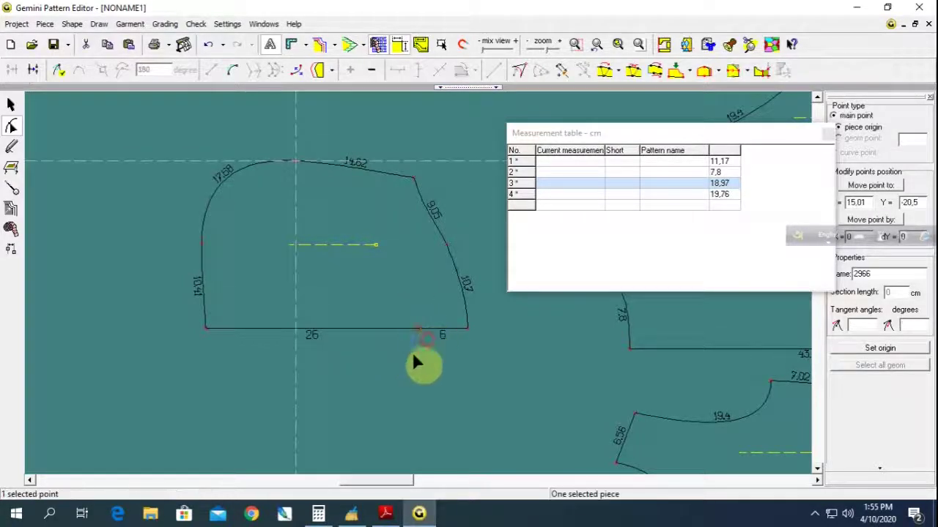
click(561, 71)
double_click(421, 256)
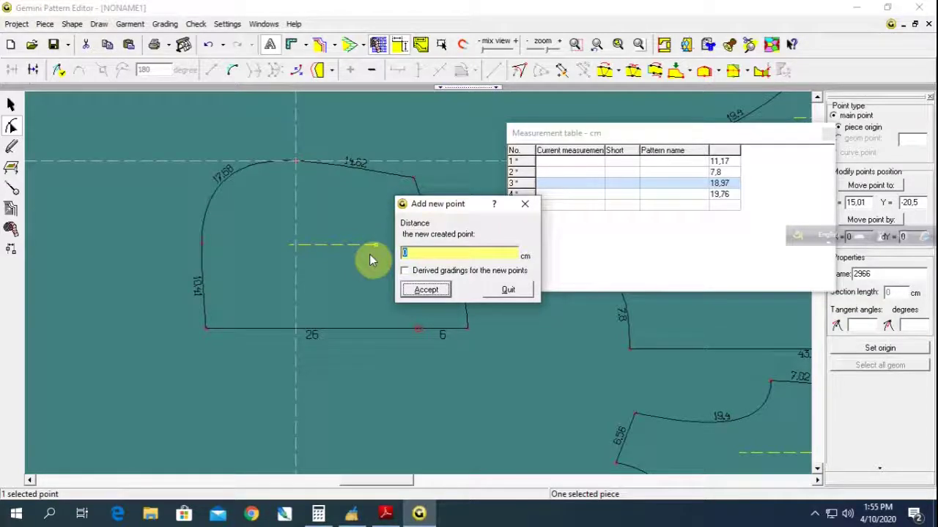
text(4)
key(Return)
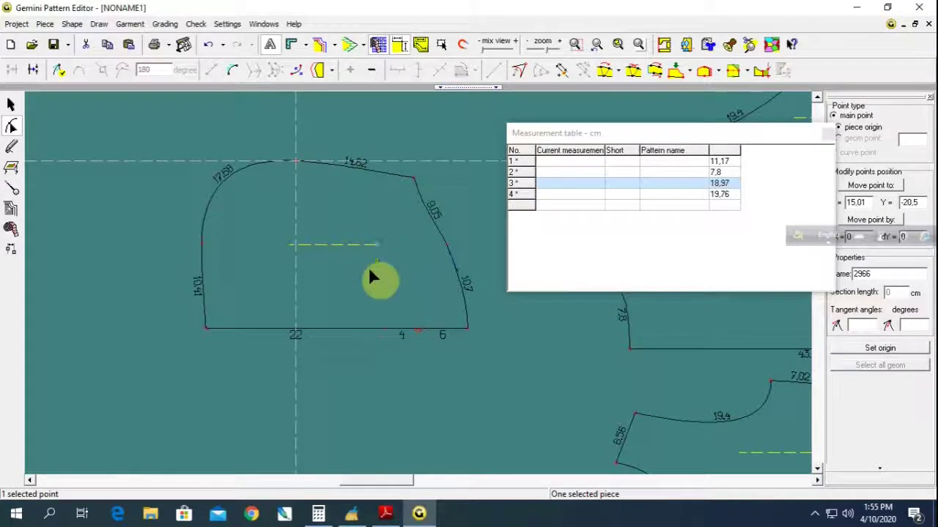
Lower the four right-edge points to angle the hood's bottom-right corner.
click(401, 330)
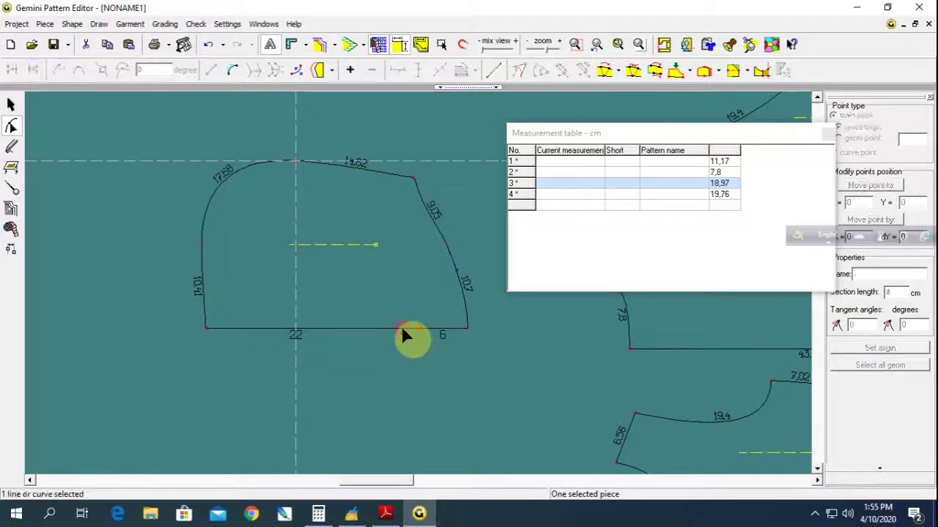
click(234, 71)
drag(407, 158, 476, 356)
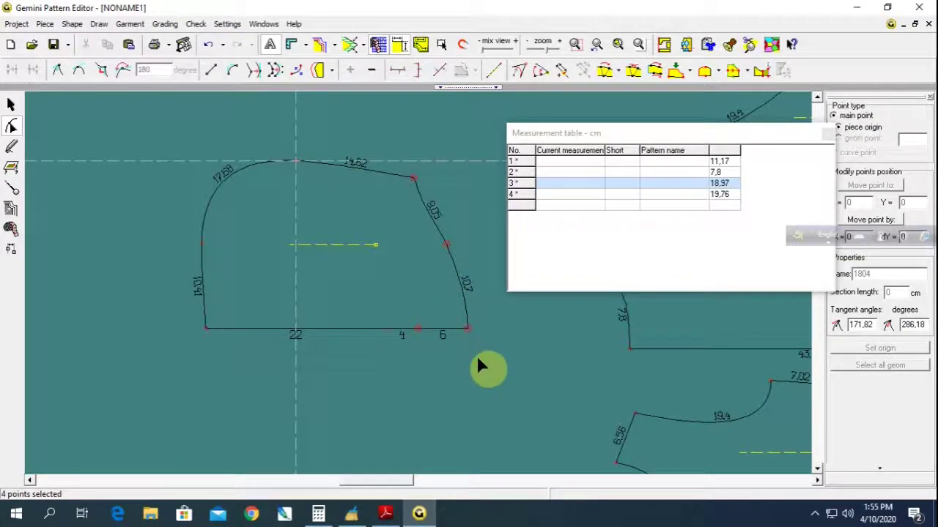
key(Down)
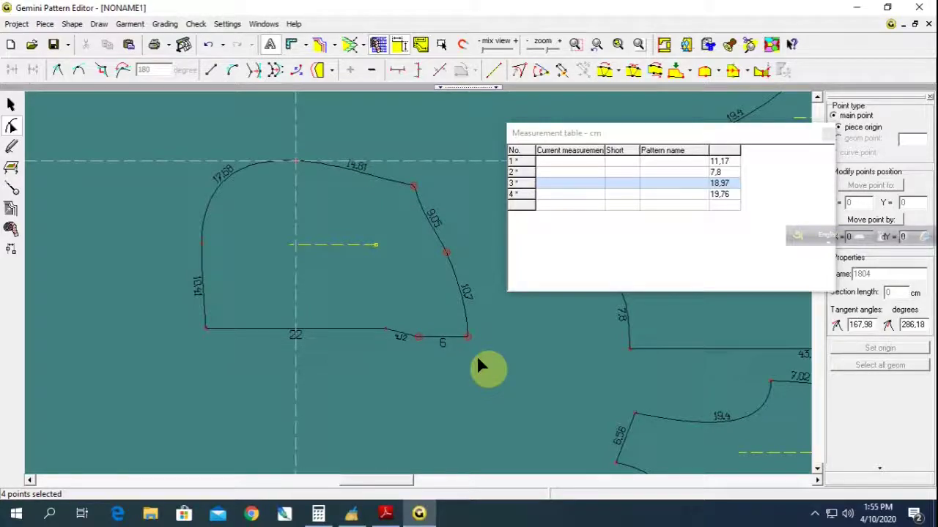
key(Down)
key(Down)
key(Down)
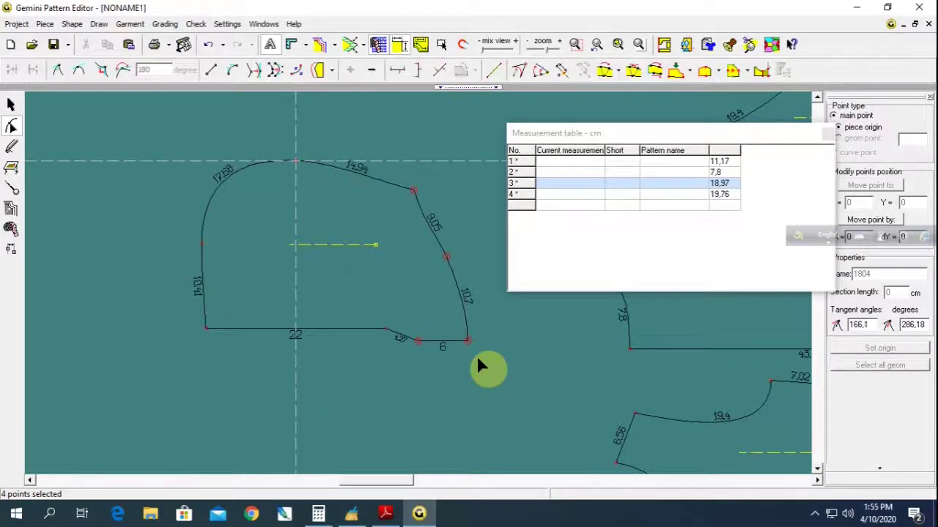
click(471, 359)
scroll(471, 356, up, 1)
scroll(426, 266, up, 1)
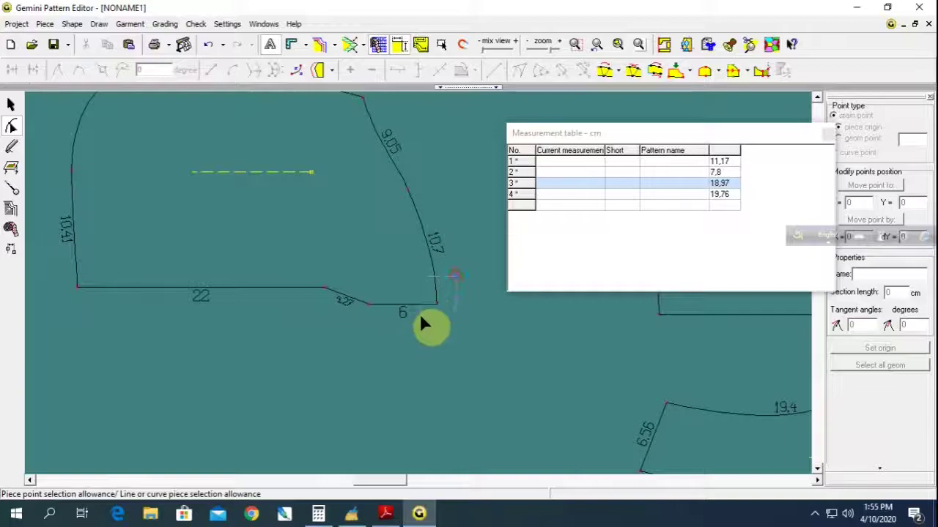
Raise the hood's bottom-right corner point so the side edge reads 9.99.
click(420, 314)
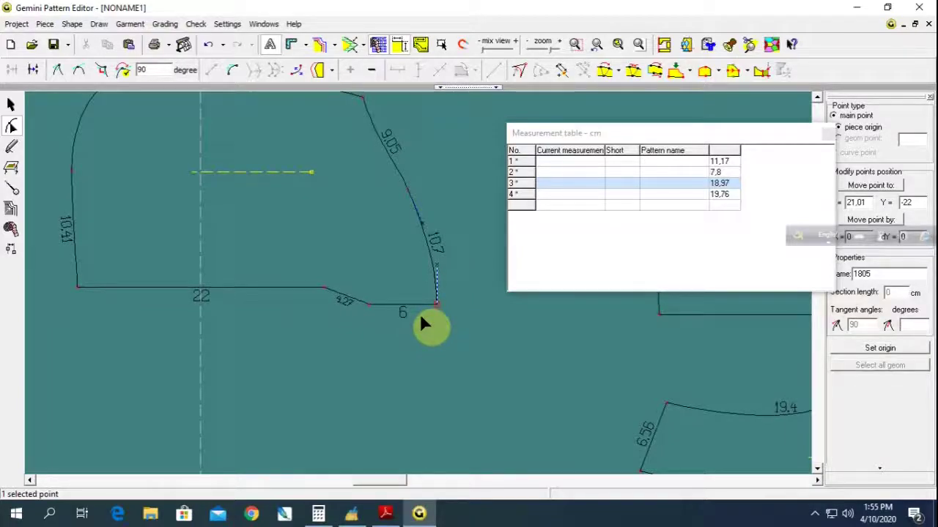
key(Up)
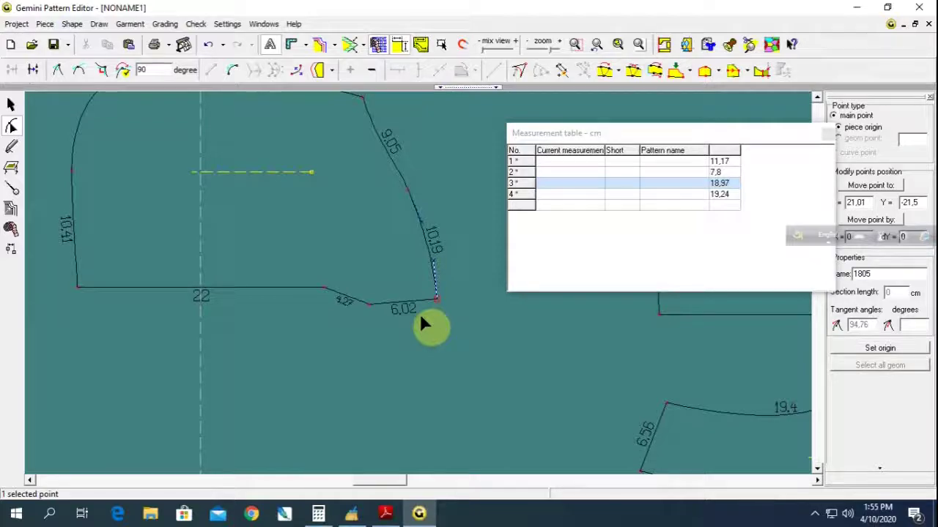
key(Up)
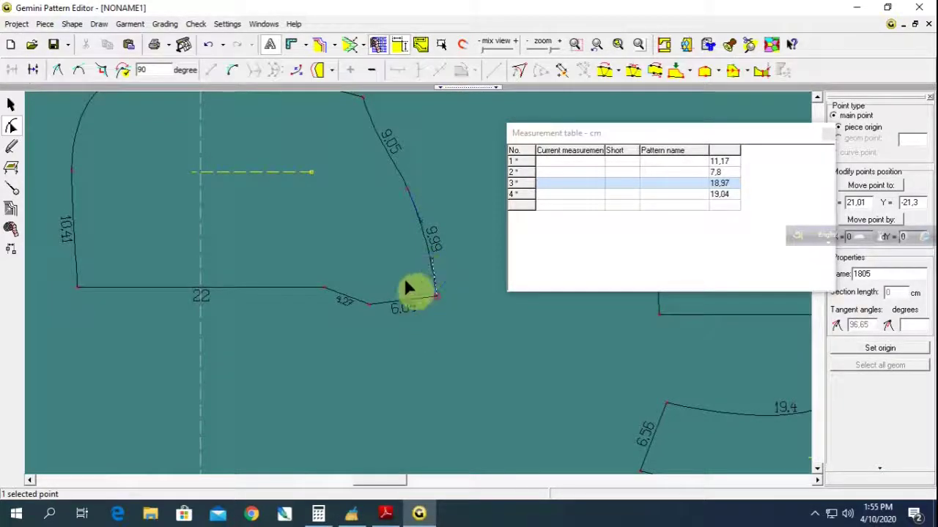
scroll(429, 286, up, 1)
scroll(402, 259, up, 1)
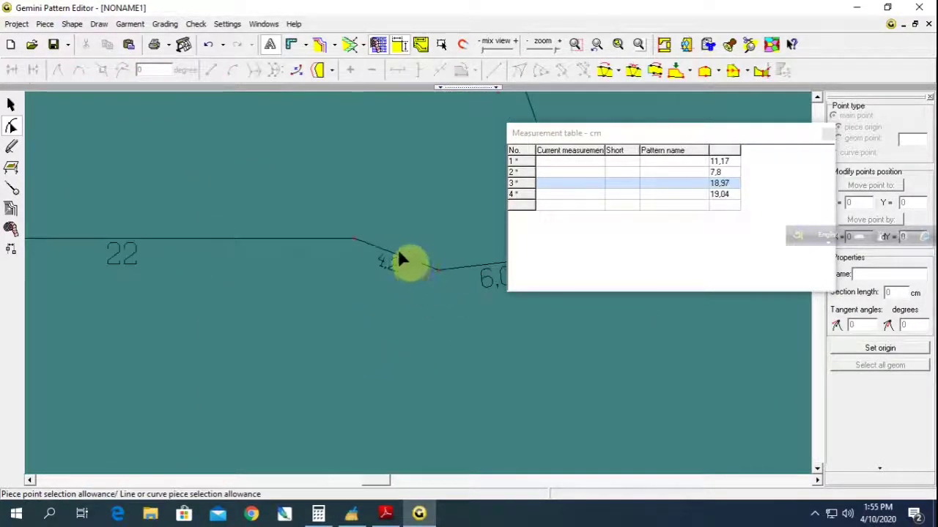
Bend the short bottom segment into a 4.54 curve.
drag(393, 260, 408, 249)
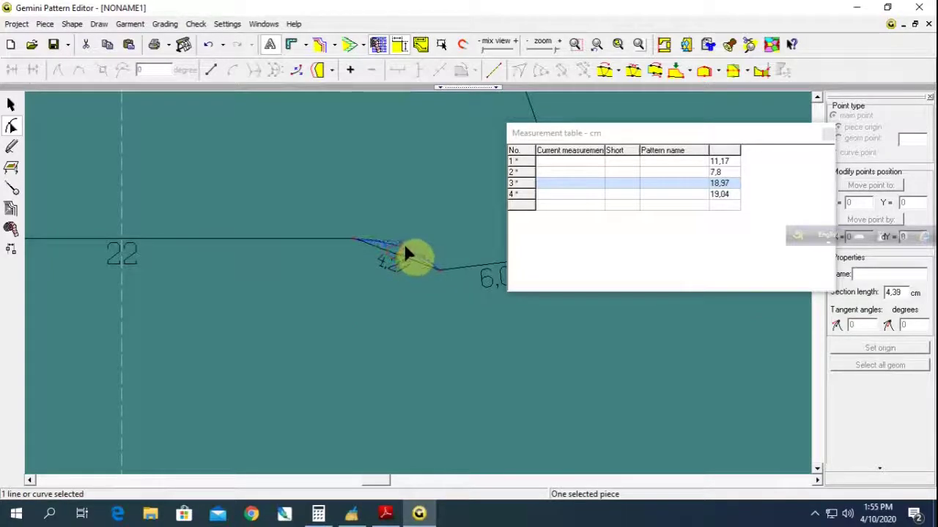
scroll(432, 279, down, 1)
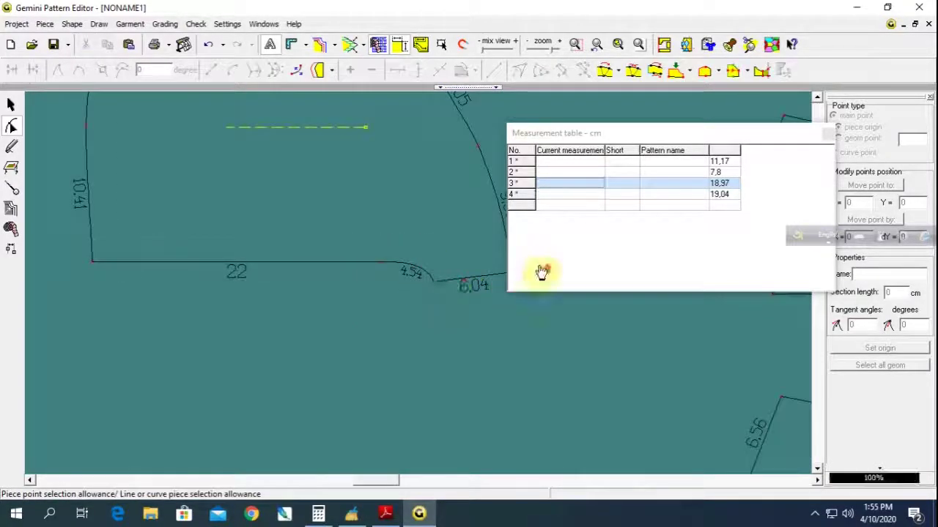
scroll(505, 307, down, 1)
scroll(469, 320, down, 1)
scroll(439, 308, down, 1)
Select the whole hood piece and check the jacket reference PDF in Adobe Reader.
click(329, 224)
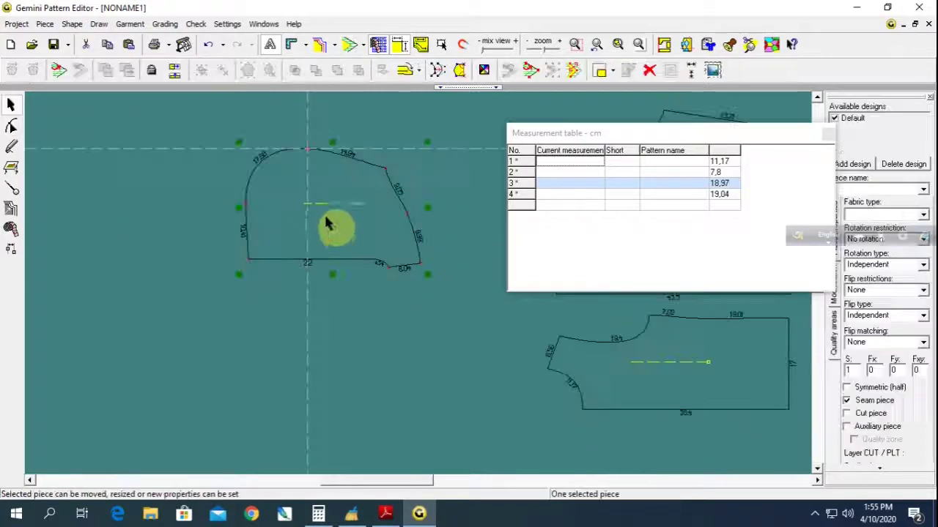
click(399, 517)
scroll(402, 125, up, 3)
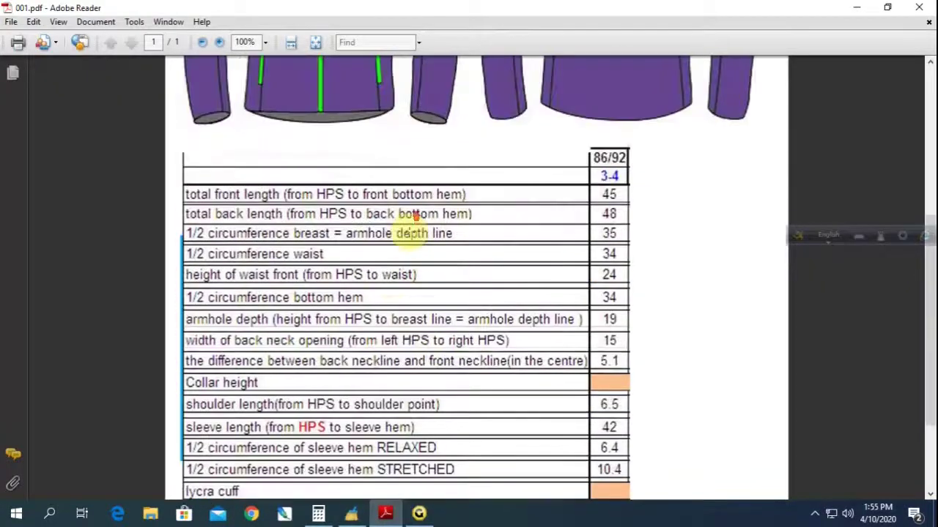
scroll(407, 212, up, 6)
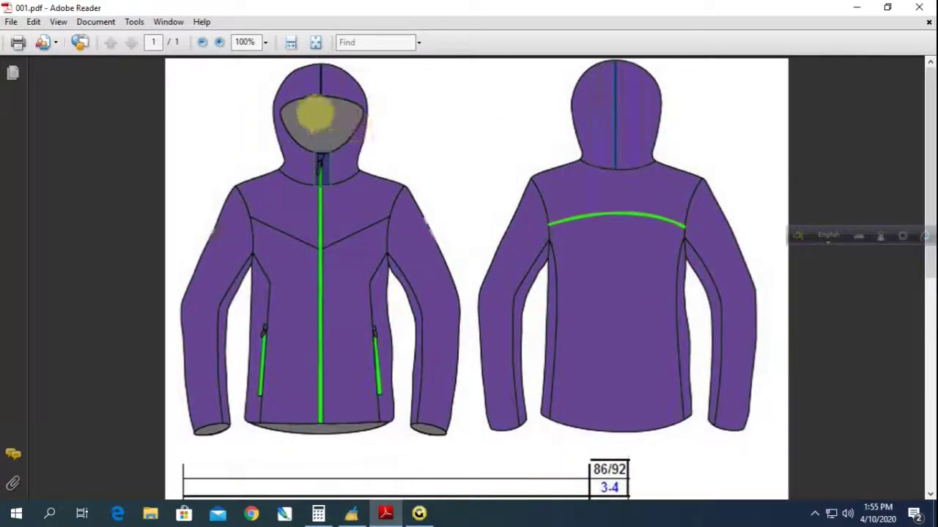
Return to Gemini Pattern Editor and reselect the hood piece.
click(418, 513)
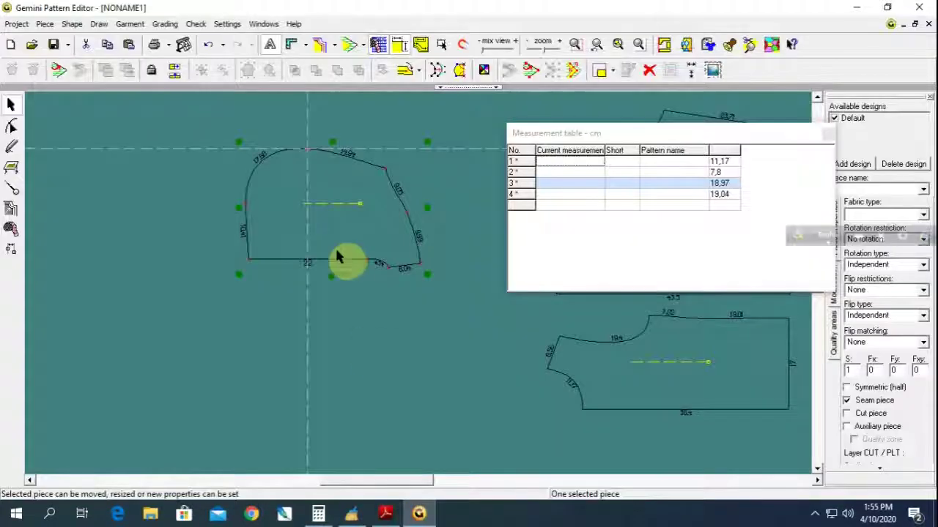
scroll(381, 275, down, 2)
scroll(410, 286, up, 2)
scroll(419, 290, up, 1)
click(335, 294)
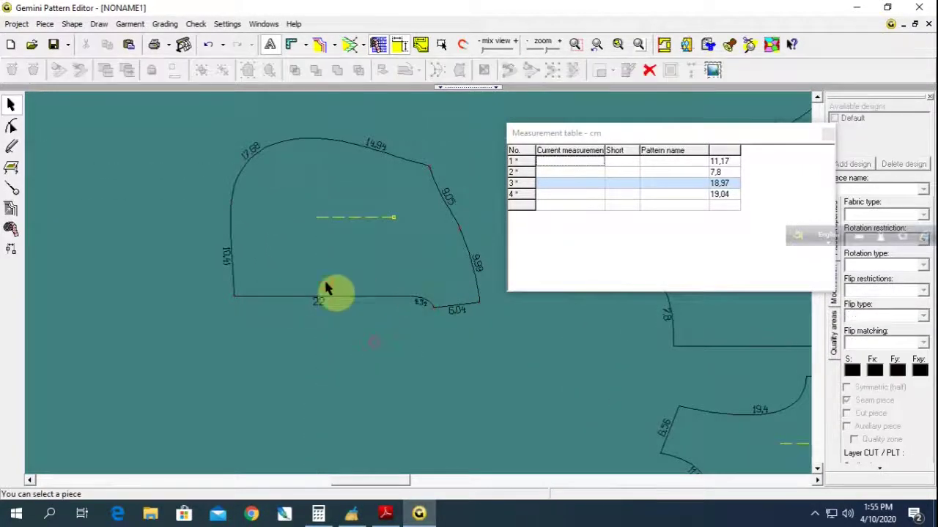
scroll(451, 277, up, 1)
click(423, 289)
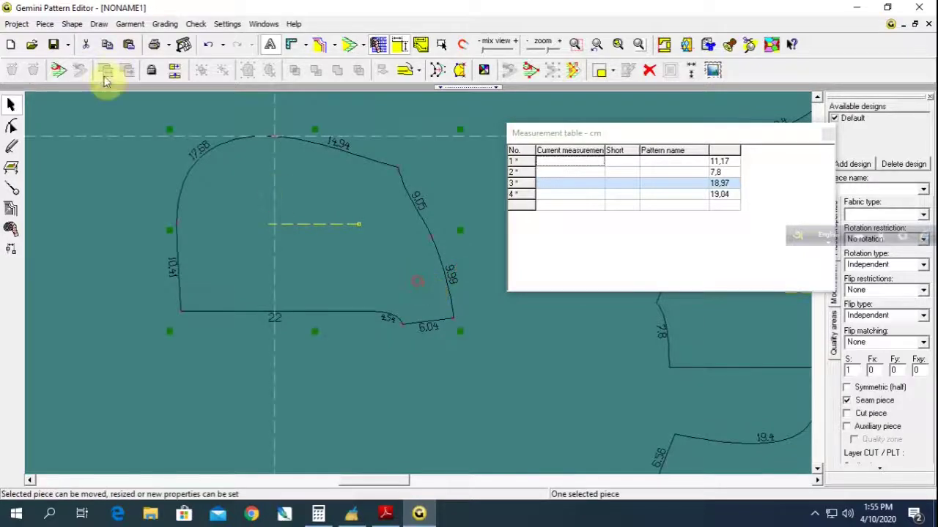
Move the top curve point 1 cm right and both lower back corners down about 0.5 cm.
click(11, 126)
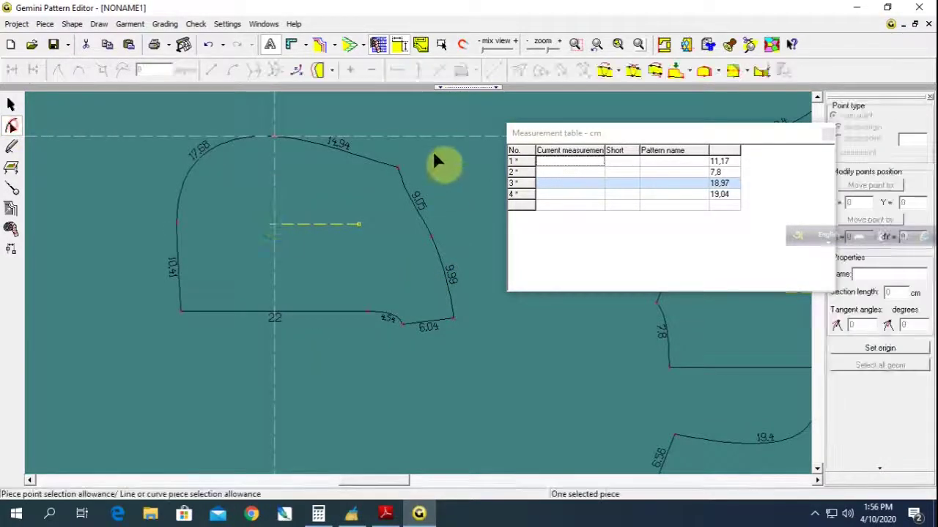
click(399, 169)
key(Right)
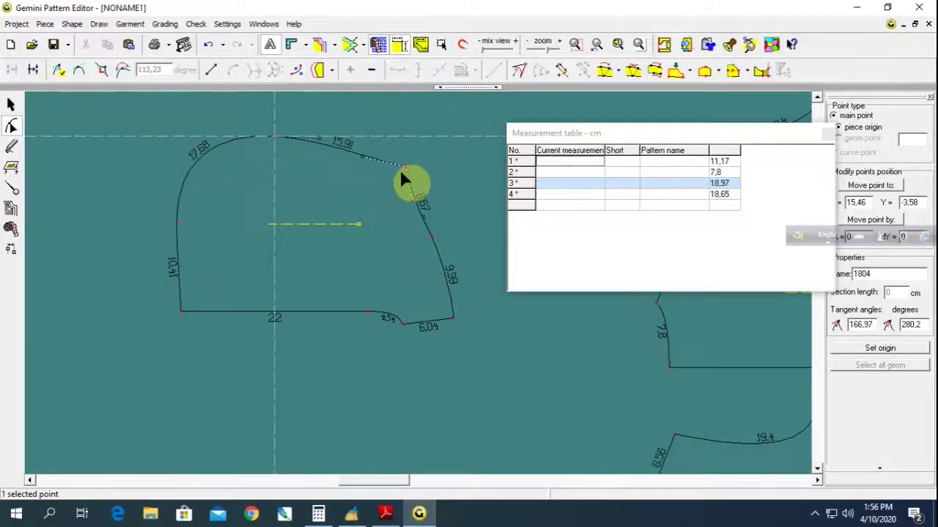
drag(466, 306, 391, 355)
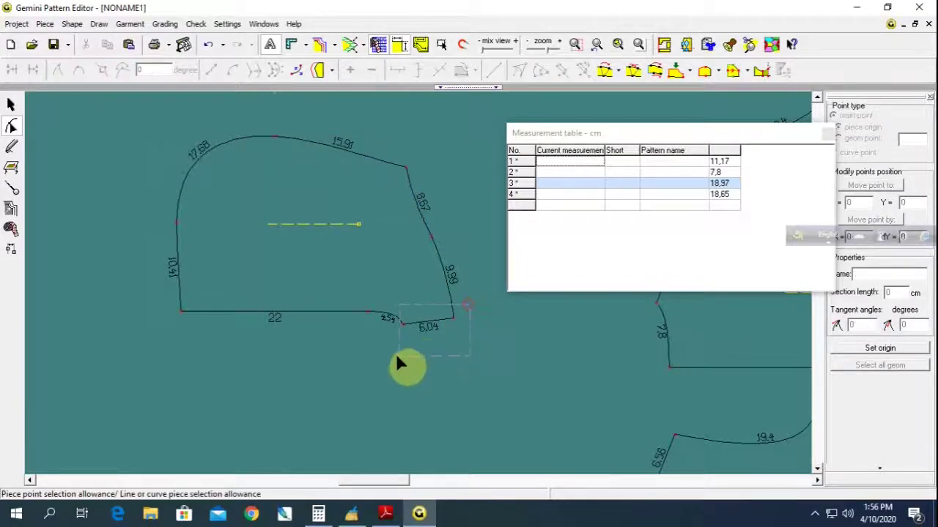
key(Down)
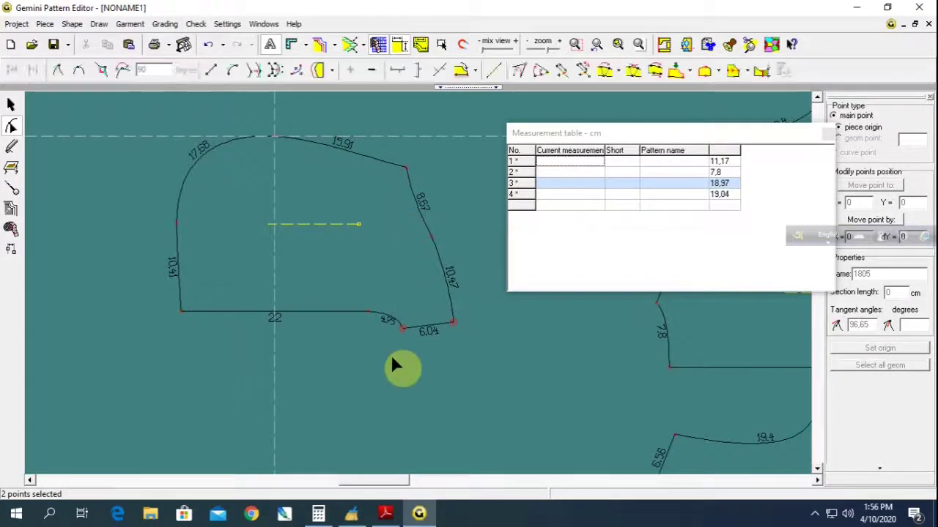
Inspect the lower back corner points at the bottom end of the 10.47 edge.
middle_drag(383, 381, 419, 290)
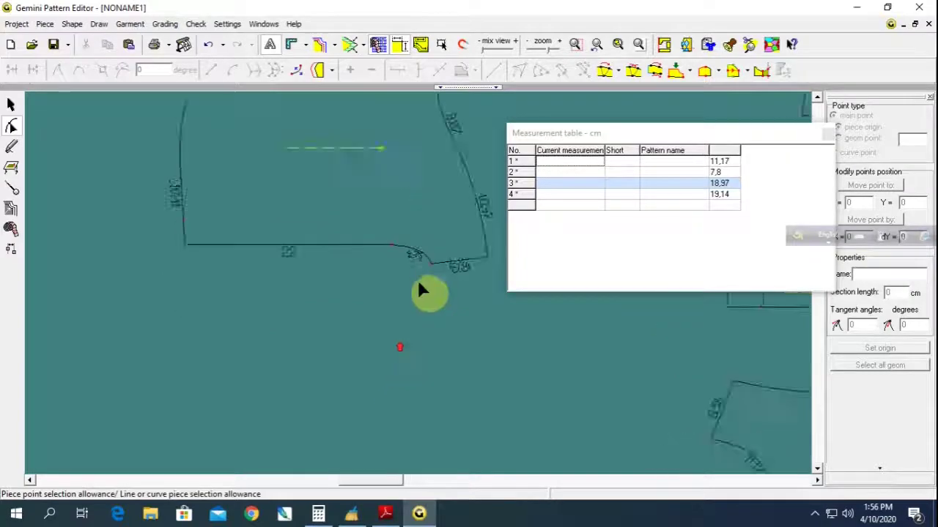
scroll(431, 283, up, 1)
click(429, 264)
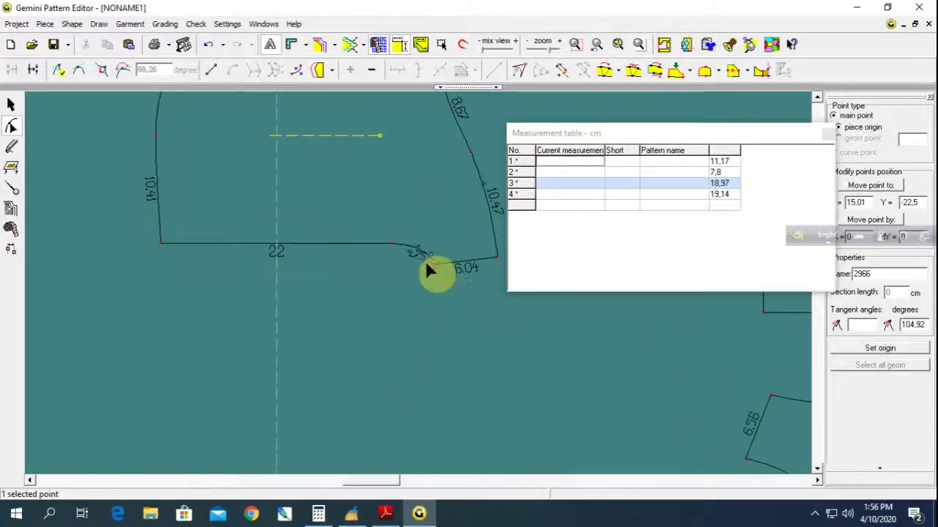
scroll(491, 246, down, 1)
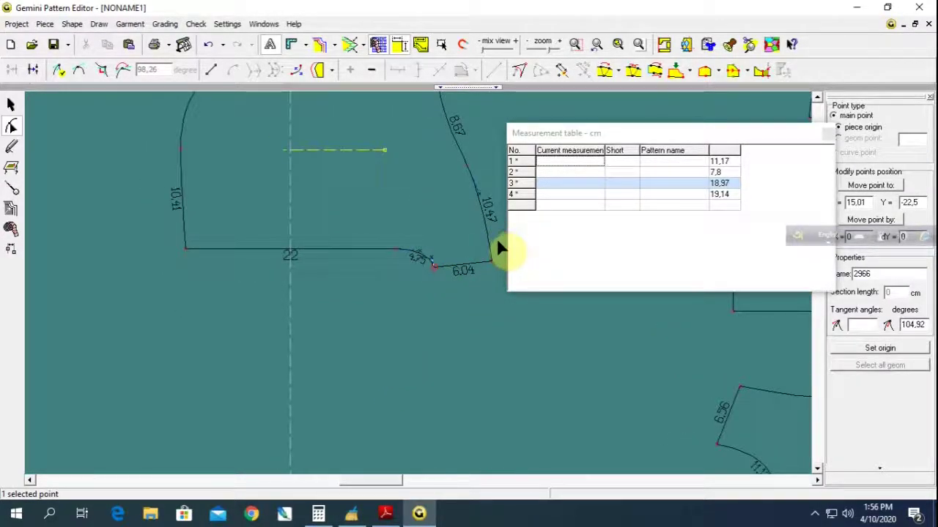
click(481, 289)
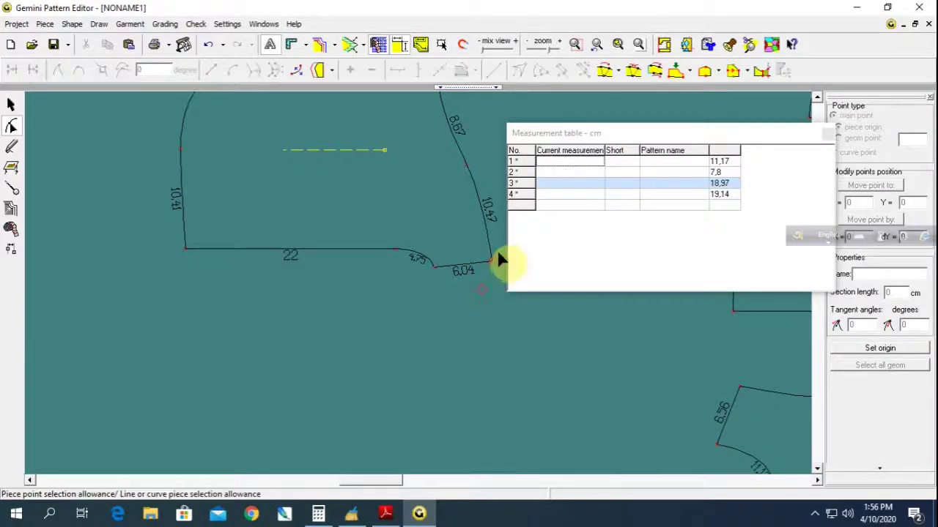
click(489, 260)
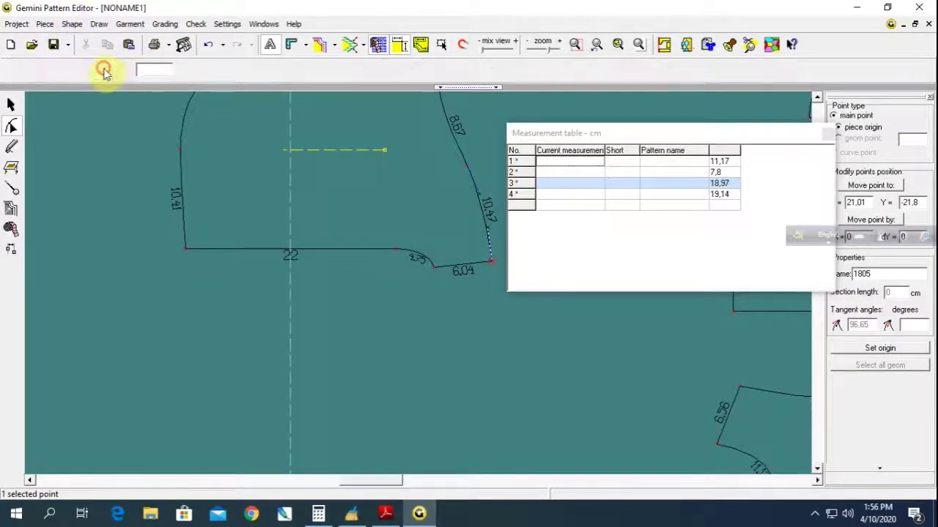
scroll(421, 280, down, 1)
scroll(425, 282, up, 1)
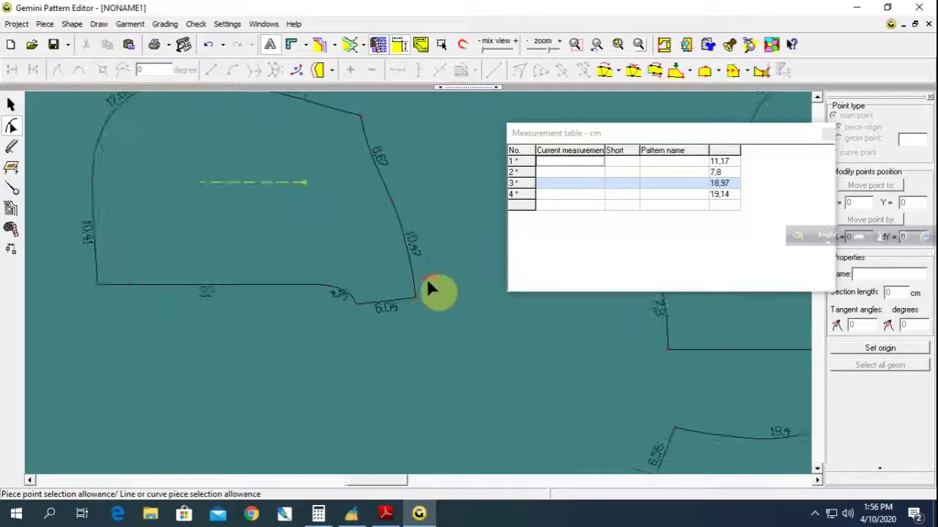
scroll(428, 285, up, 1)
Adjust the 10.47 side curve where it meets the 6.04 bottom segment.
click(404, 300)
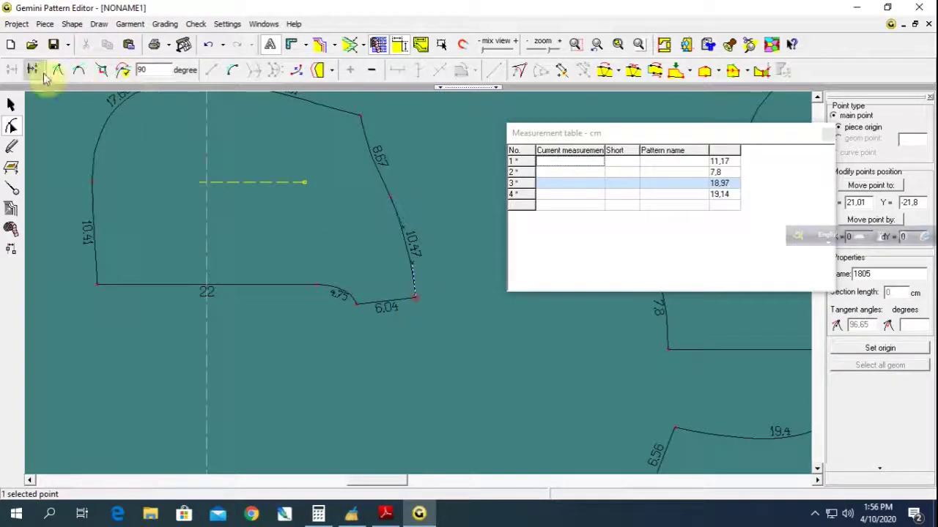
scroll(421, 291, up, 1)
scroll(425, 290, up, 1)
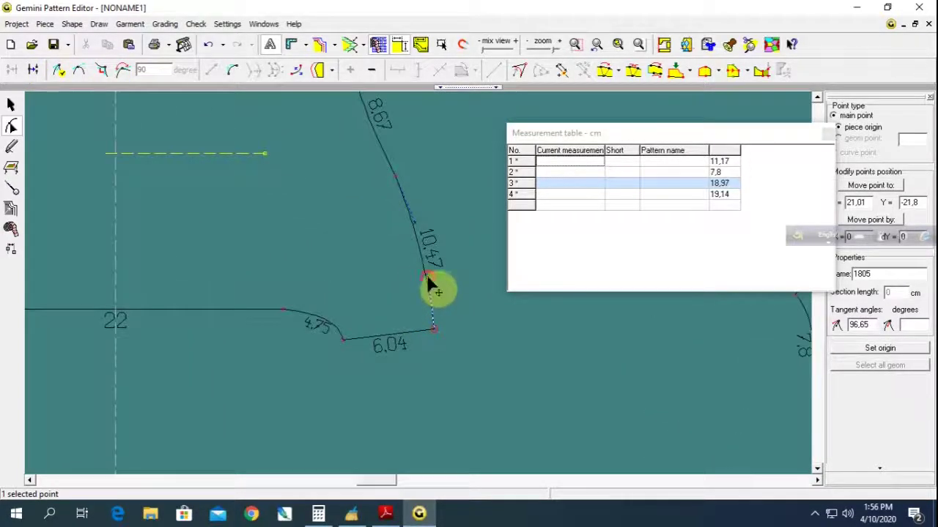
click(432, 282)
click(454, 295)
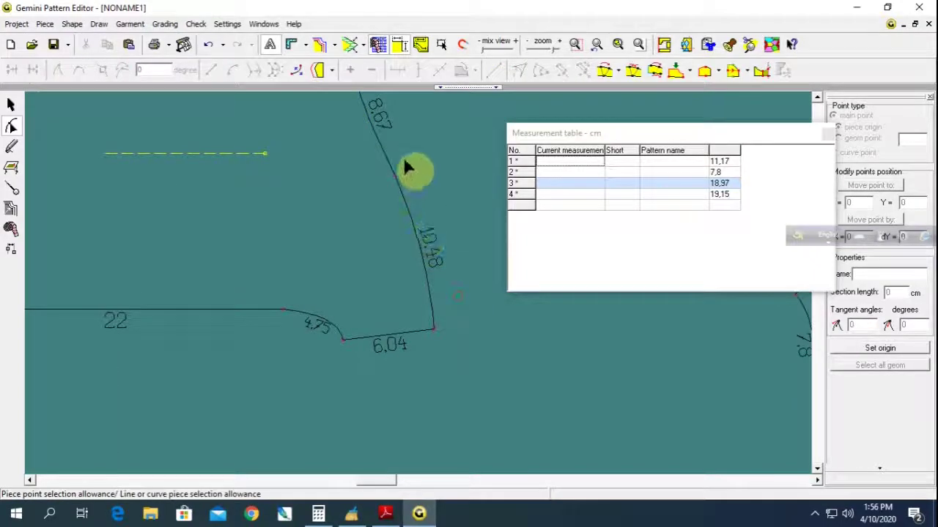
Check the side-curve, top-curve and lower-corner points, leaving the side at 19.17 with a 4.75 bottom curve.
click(419, 225)
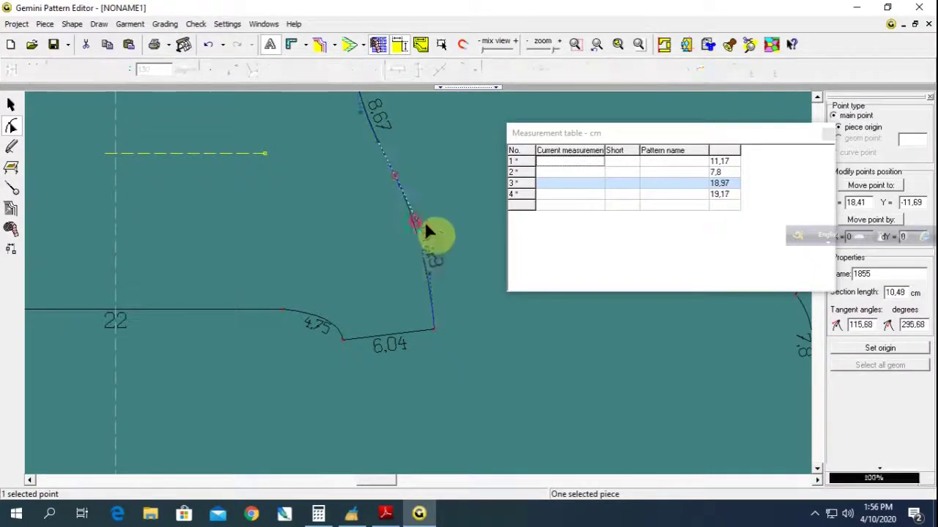
scroll(427, 231, down, 2)
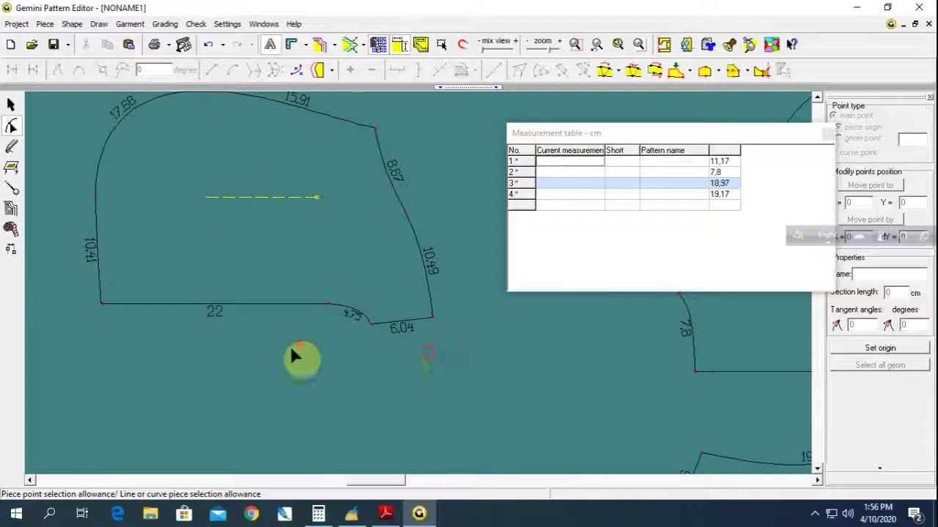
scroll(421, 293, down, 1)
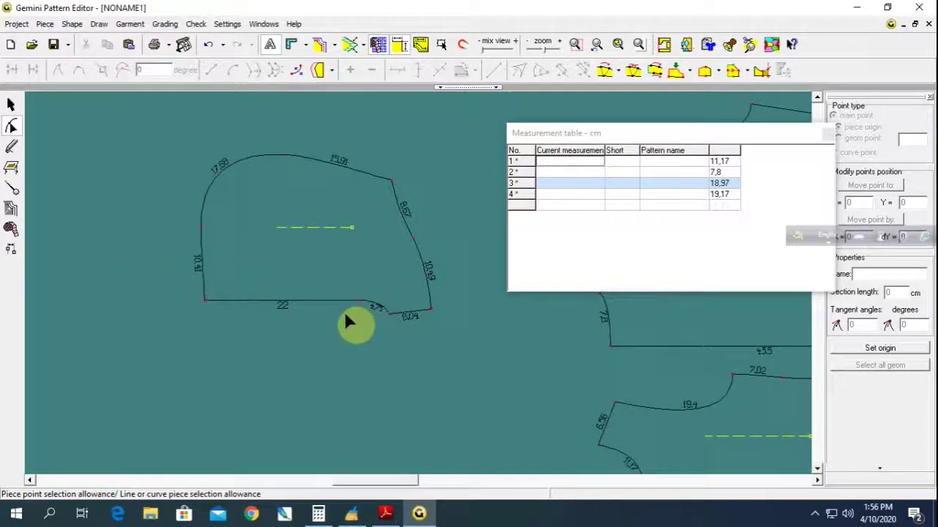
click(271, 151)
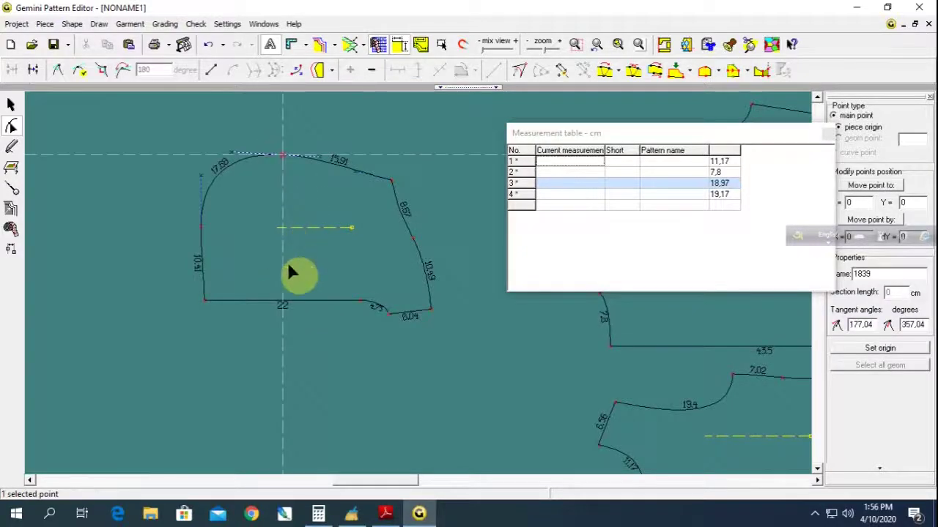
click(436, 302)
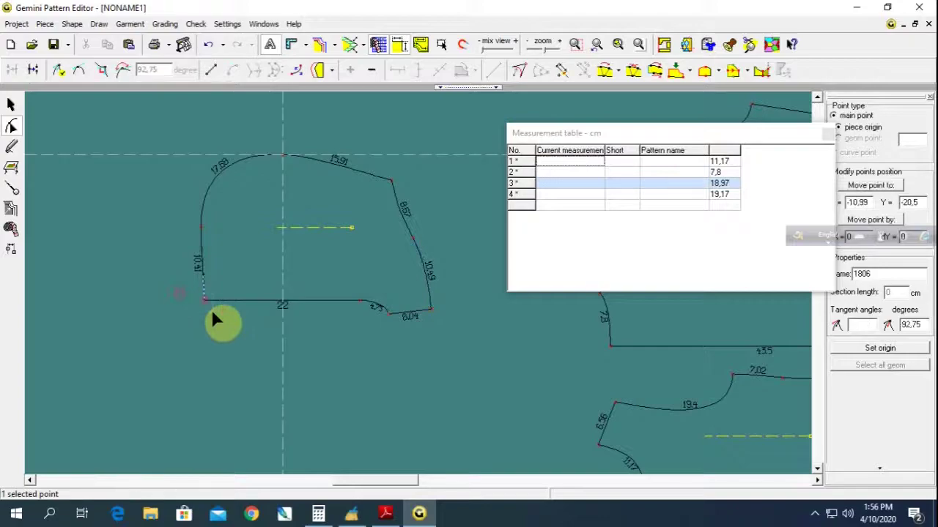
drag(181, 300, 211, 309)
Look up the hood measurements in the jacket PDF's size table, then go back to the pattern editor.
click(383, 515)
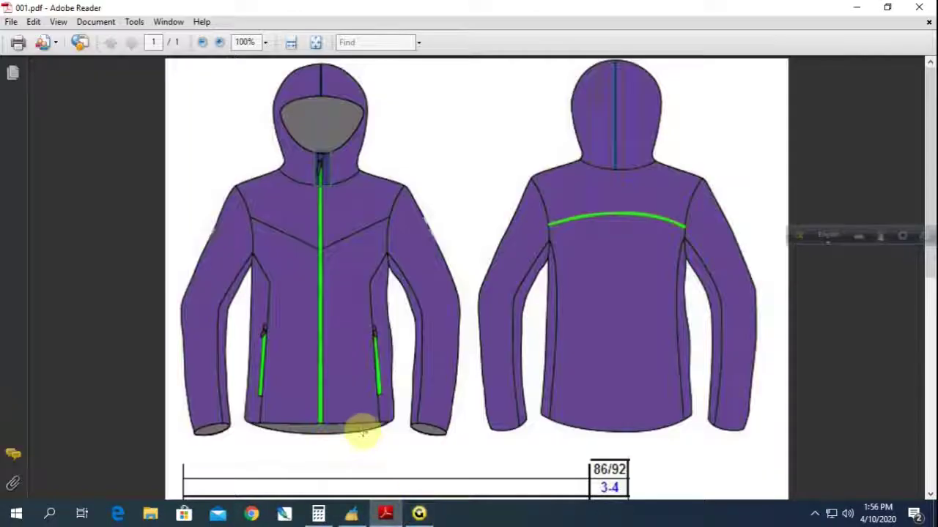
scroll(360, 429, down, 2)
scroll(362, 403, down, 5)
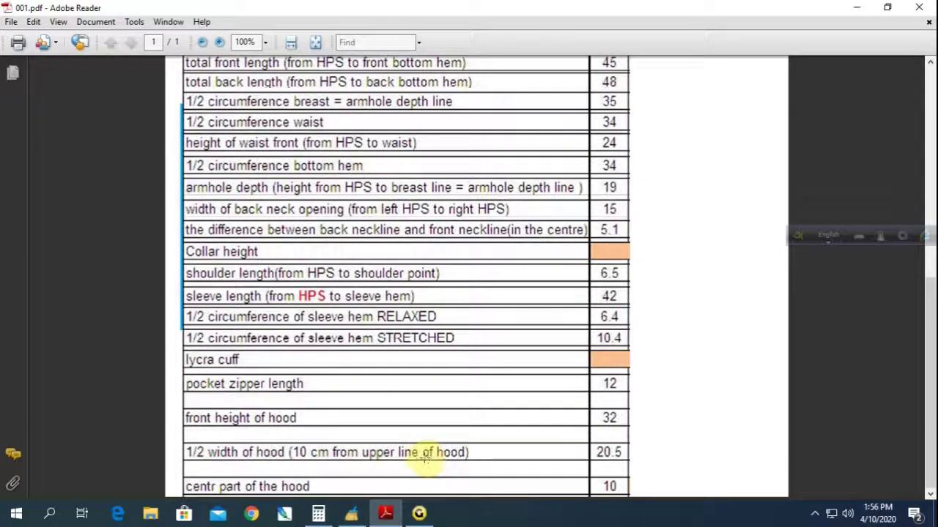
click(418, 513)
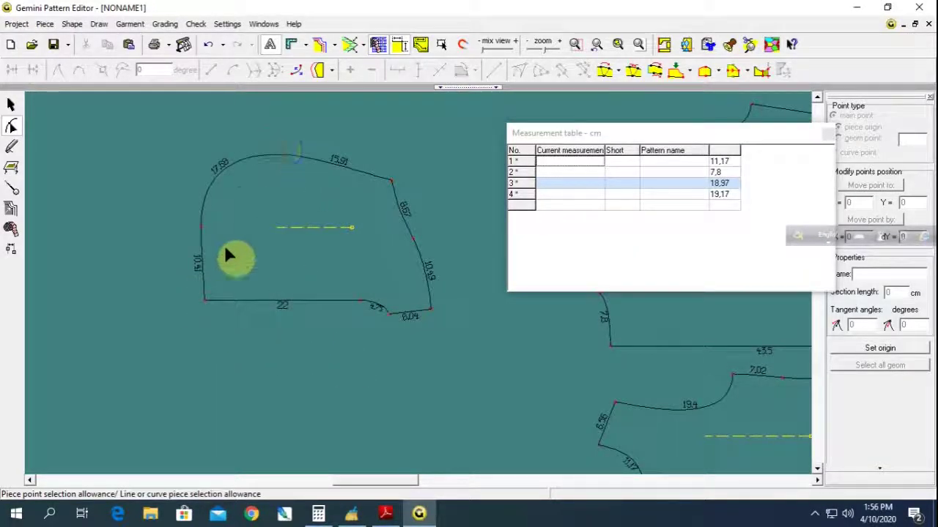
Make the hood's bottom-left point the piece origin and confirm the top-curve point sits at 20.5 cm.
drag(164, 283, 234, 334)
click(879, 348)
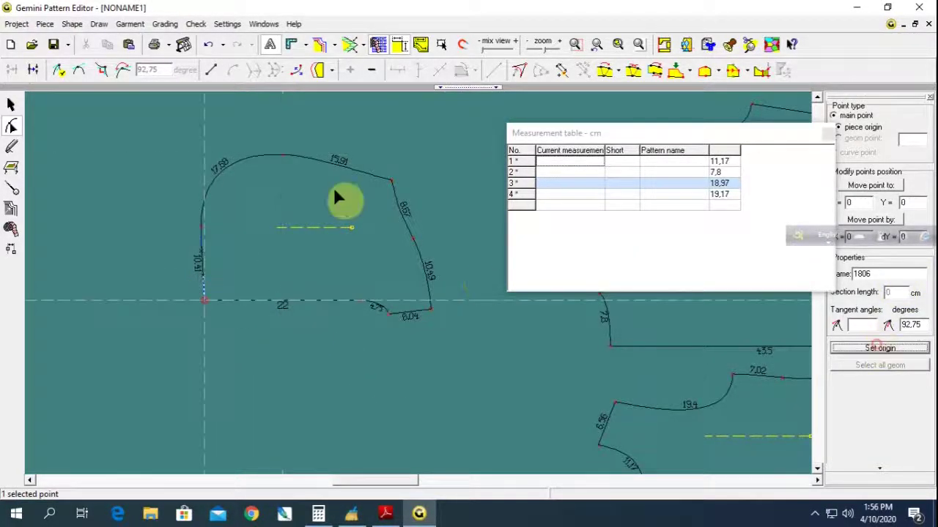
drag(255, 135, 300, 182)
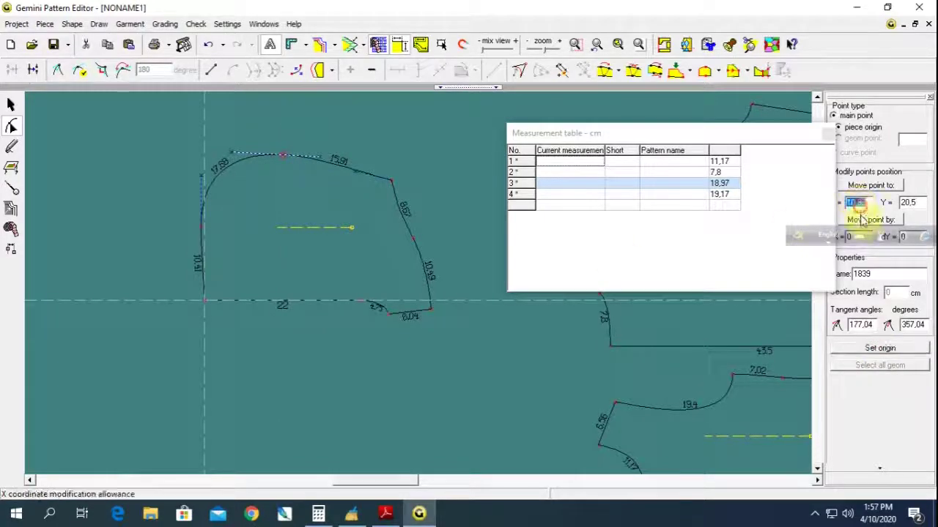
drag(271, 143, 310, 176)
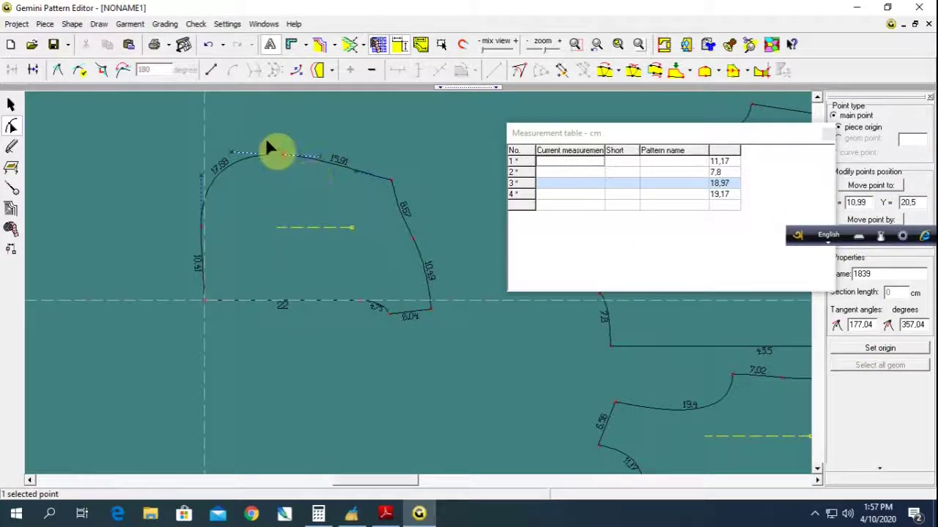
drag(267, 137, 291, 172)
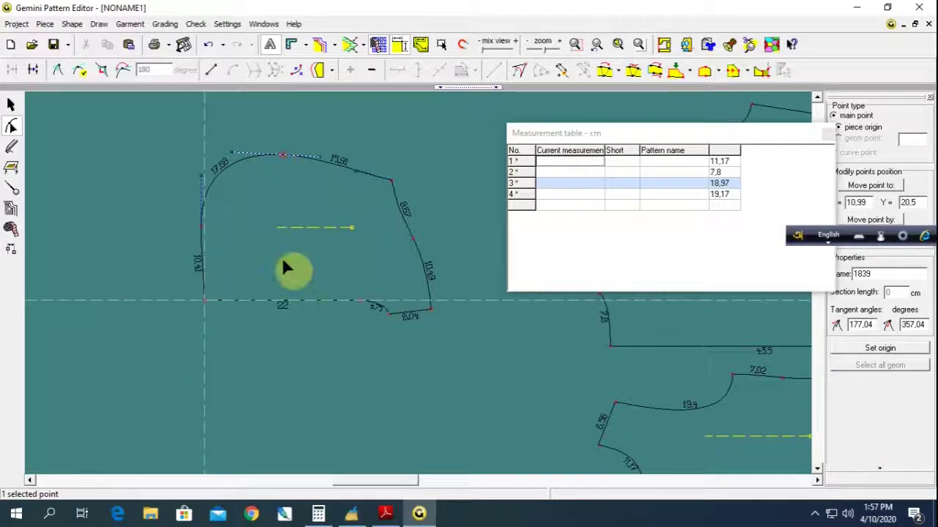
Zoom out, move the measurement table aside, and bring up the measurements PDF.
scroll(271, 292, down, 2)
scroll(441, 304, down, 2)
scroll(571, 320, down, 1)
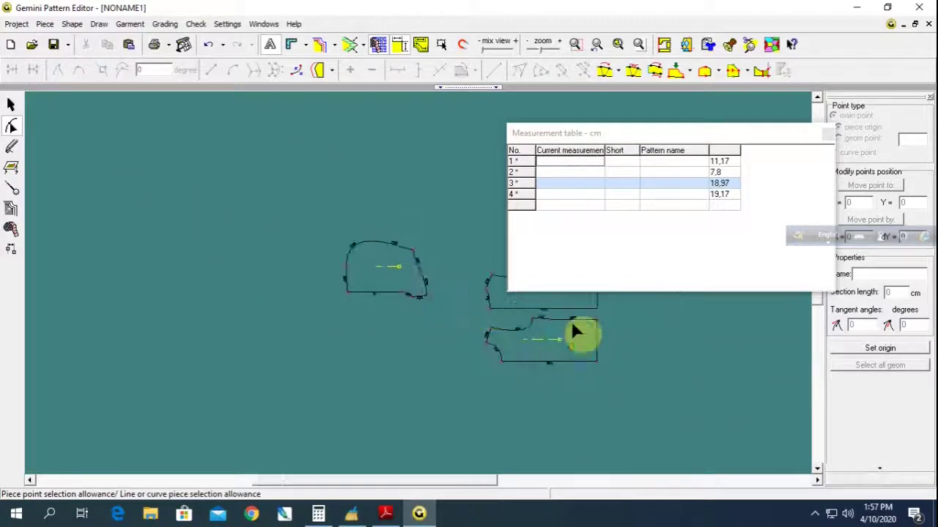
scroll(438, 288, up, 1)
drag(645, 134, 643, 125)
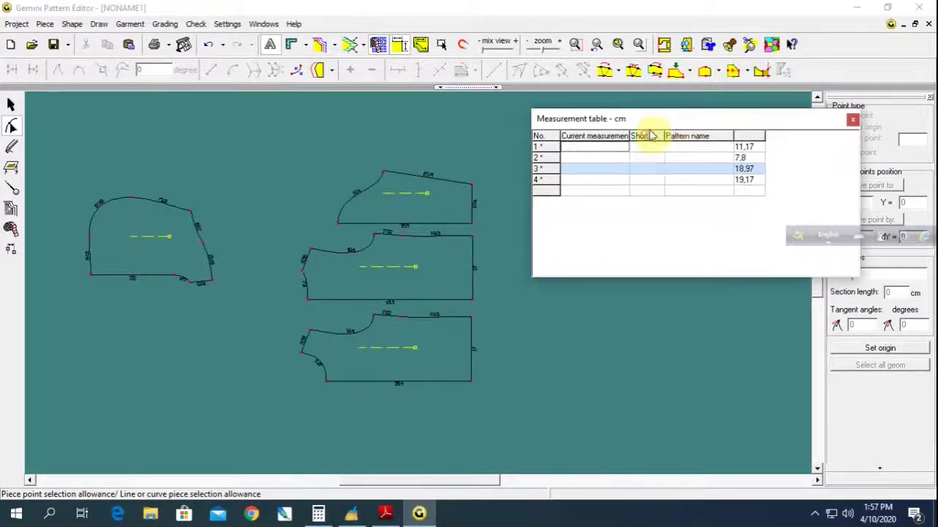
click(504, 381)
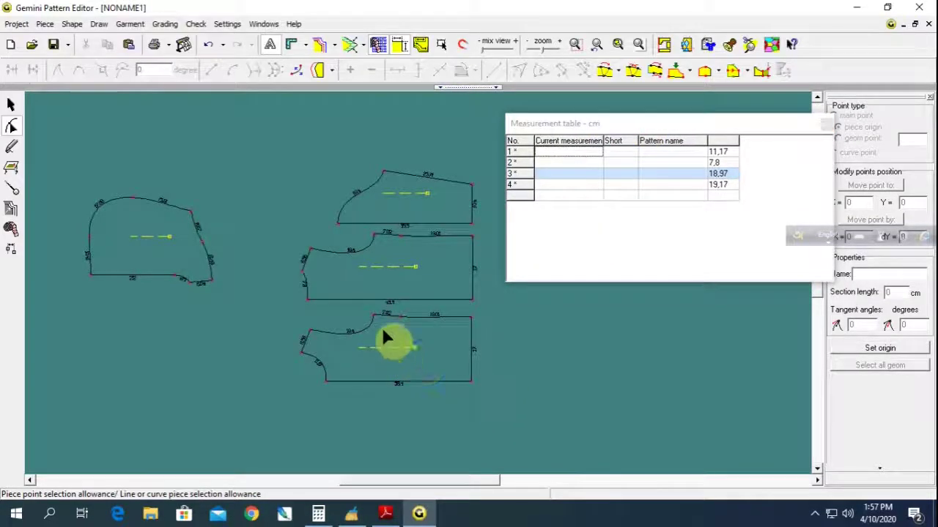
click(385, 512)
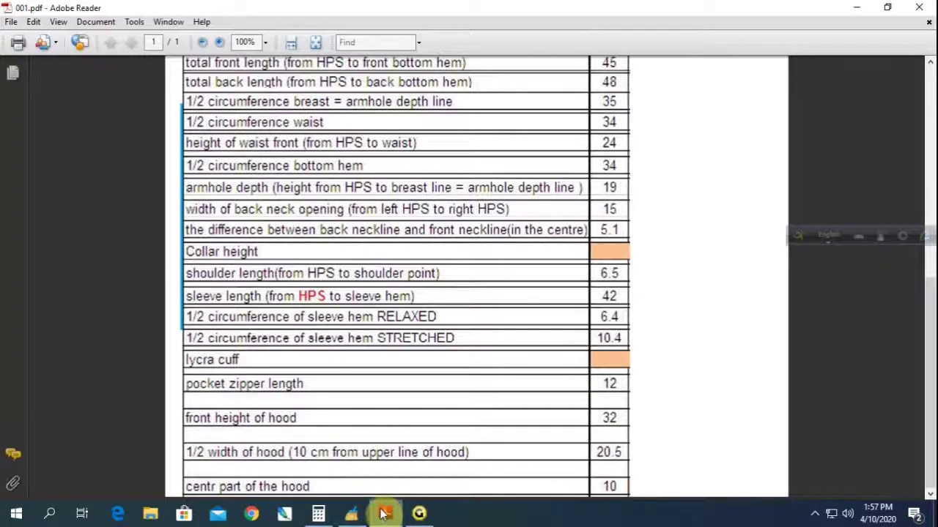
View the jacket's front and back sketches above the PDF's measurement table.
click(419, 513)
click(385, 513)
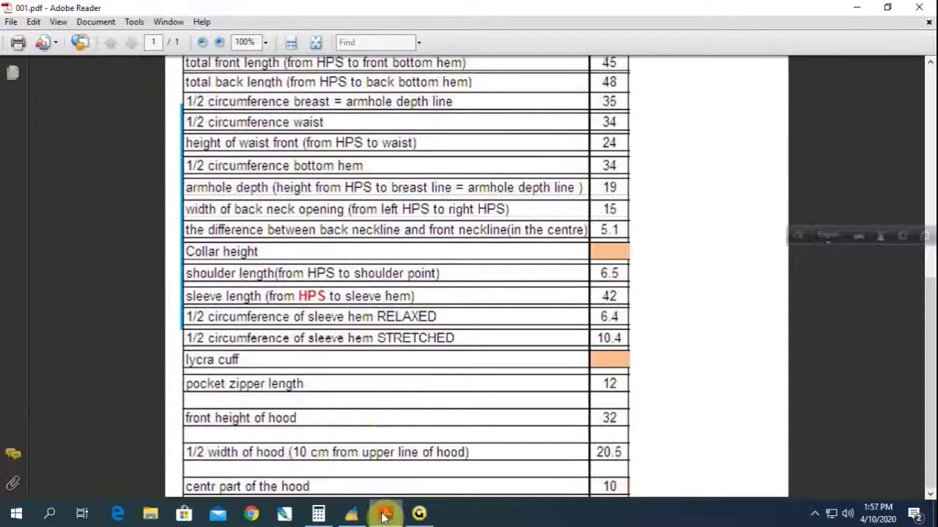
scroll(387, 359, up, 4)
scroll(387, 360, up, 6)
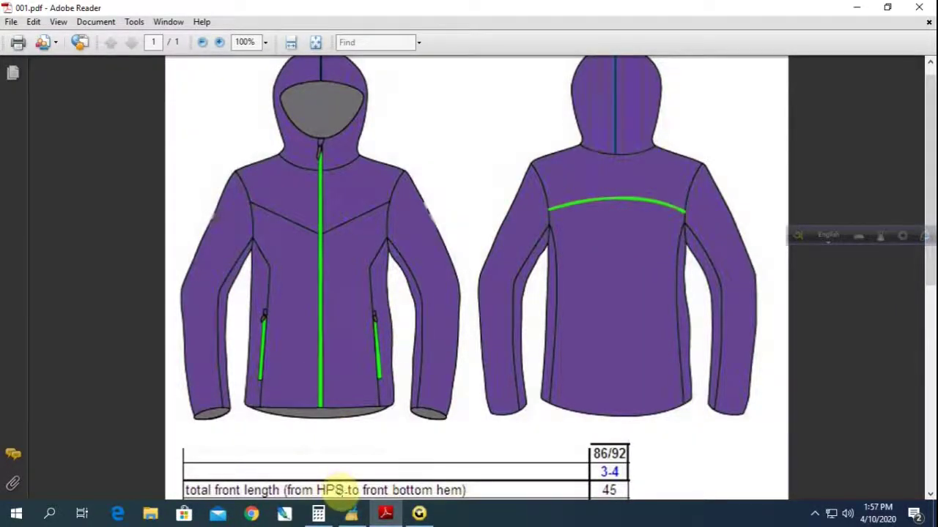
Deselect everything and zoom in on the yoke and lower-bodice pieces, then return to the jacket drawings.
click(417, 511)
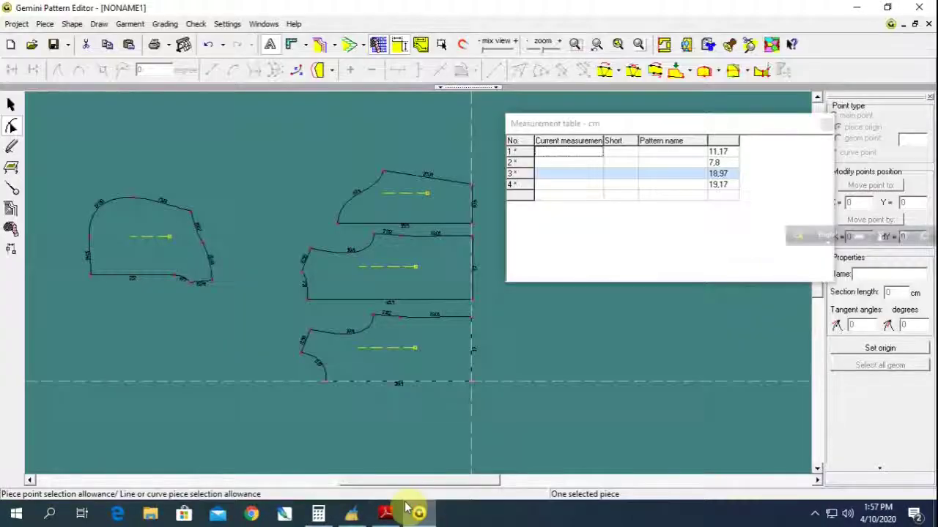
click(256, 428)
scroll(422, 293, up, 1)
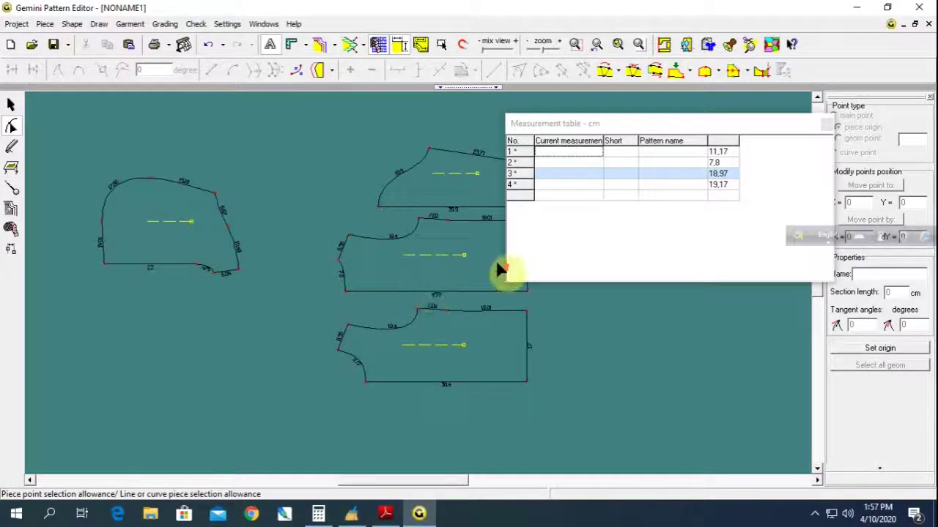
scroll(421, 289, up, 1)
scroll(417, 280, up, 1)
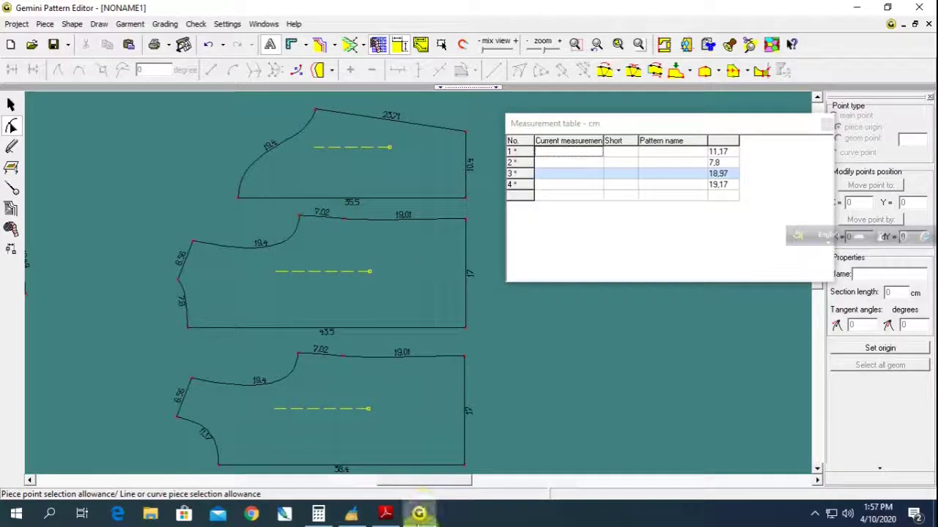
click(385, 512)
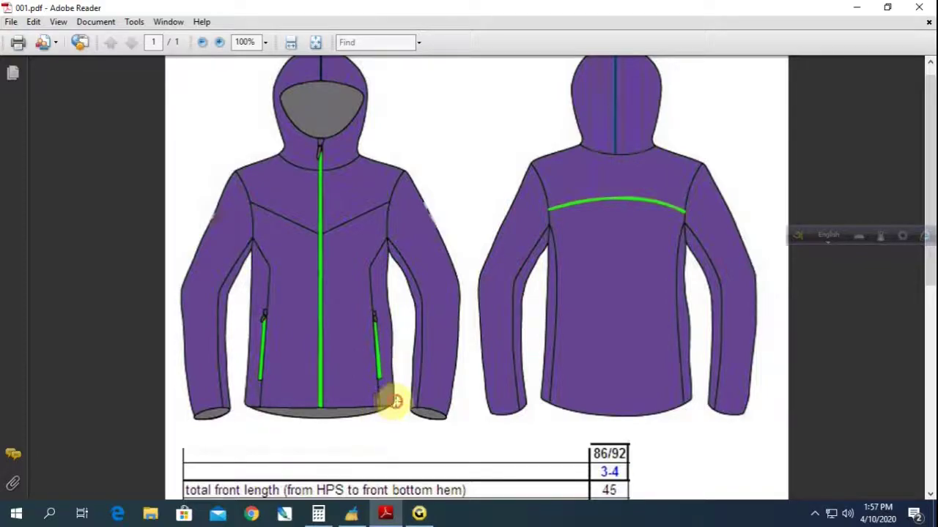
Mark the front hem on the jacket sketch and compare it with the size table's total front length of 45.
drag(395, 401, 319, 408)
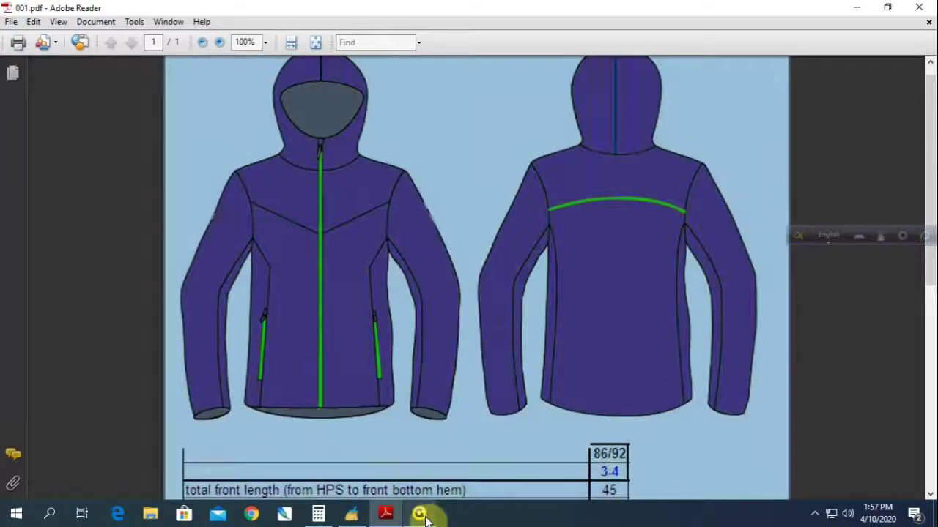
click(419, 513)
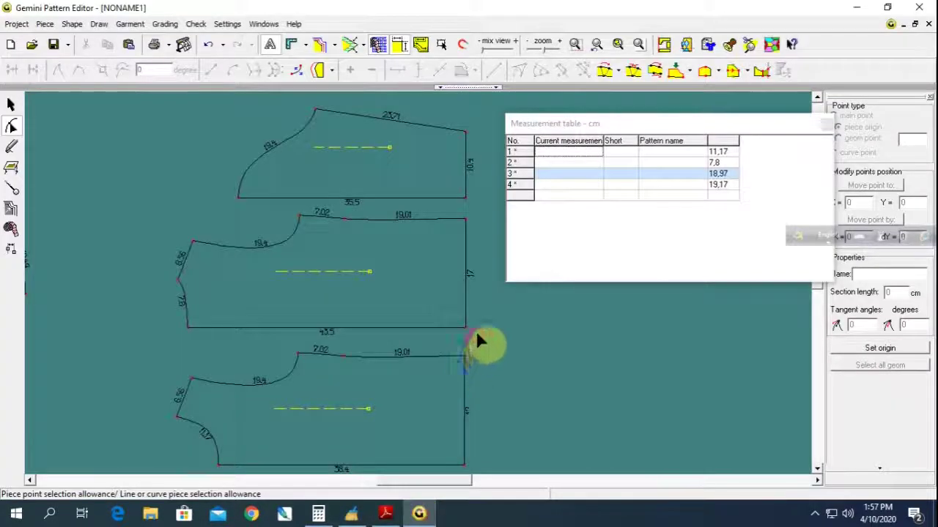
scroll(417, 280, up, 1)
scroll(417, 280, down, 1)
scroll(418, 281, down, 1)
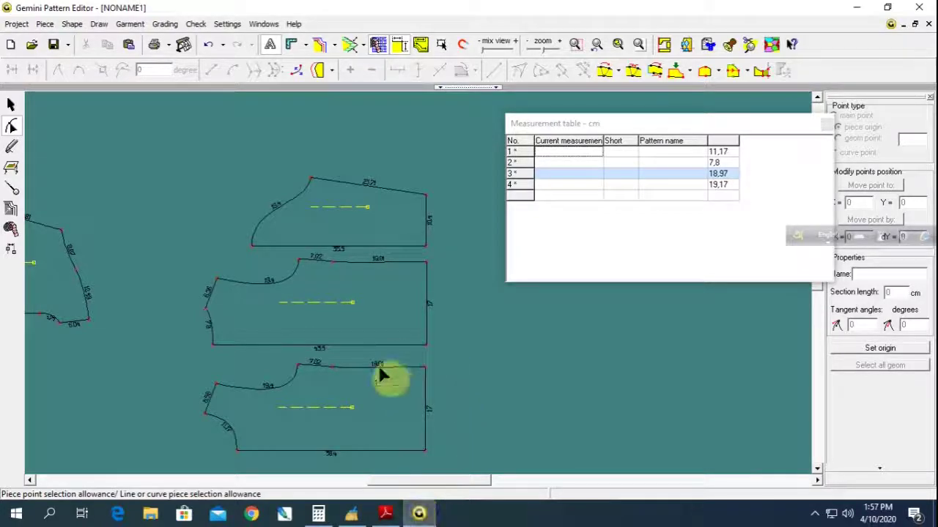
click(385, 513)
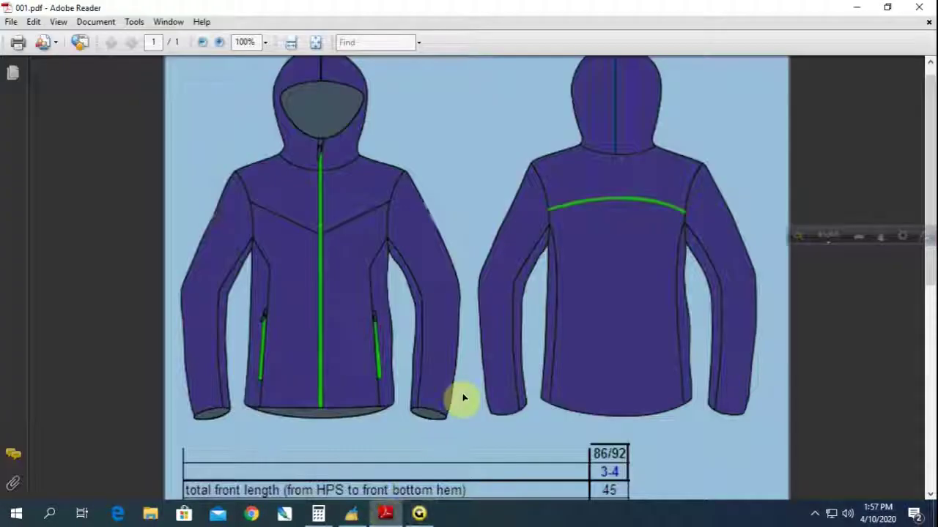
scroll(463, 397, down, 3)
scroll(488, 373, down, 5)
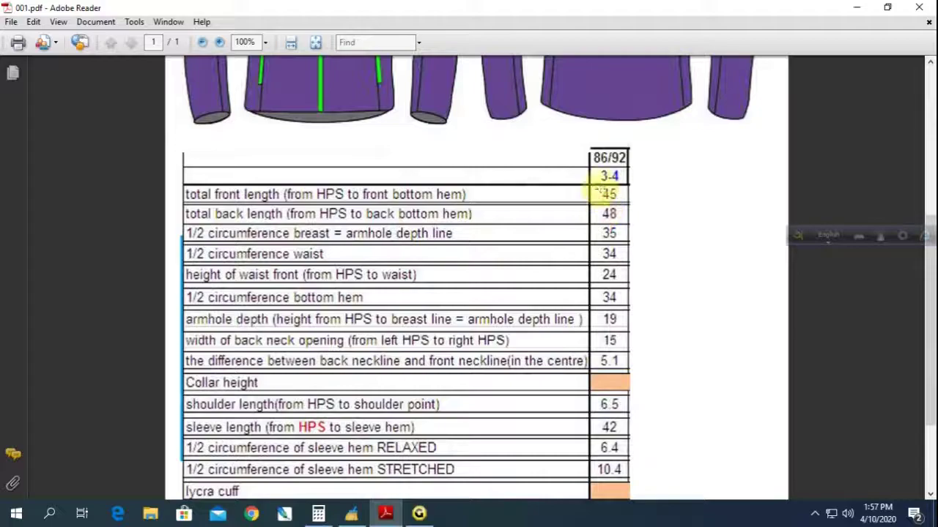
Nudge the middle bodice piece's bottom-right corner point out to the right.
click(419, 514)
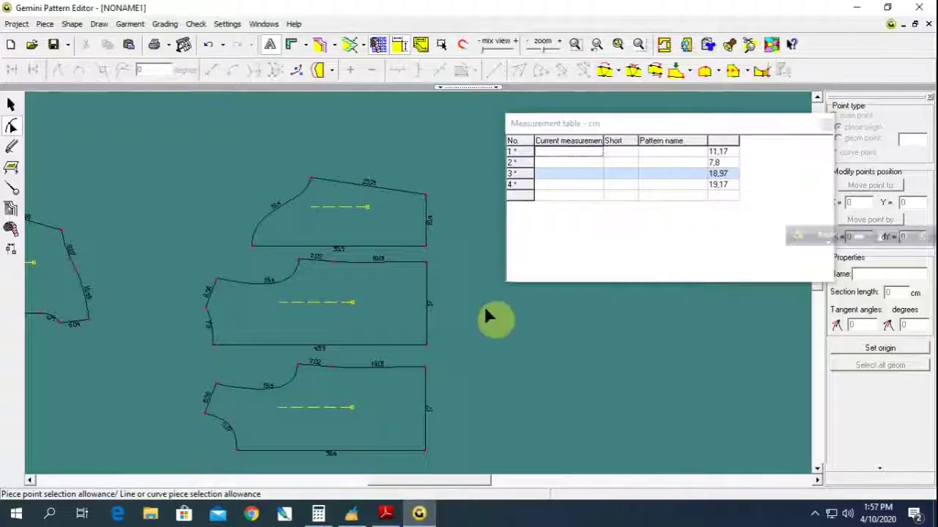
click(422, 348)
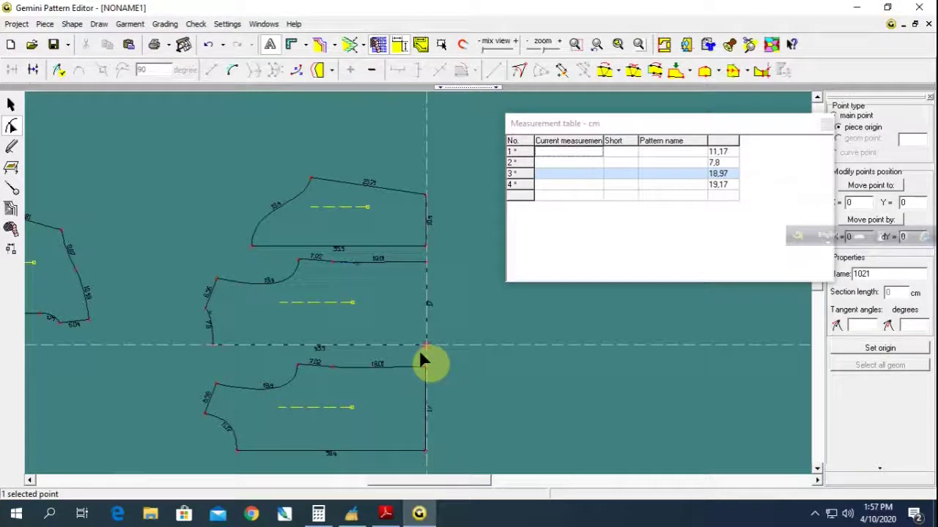
key(Right)
key(Right)
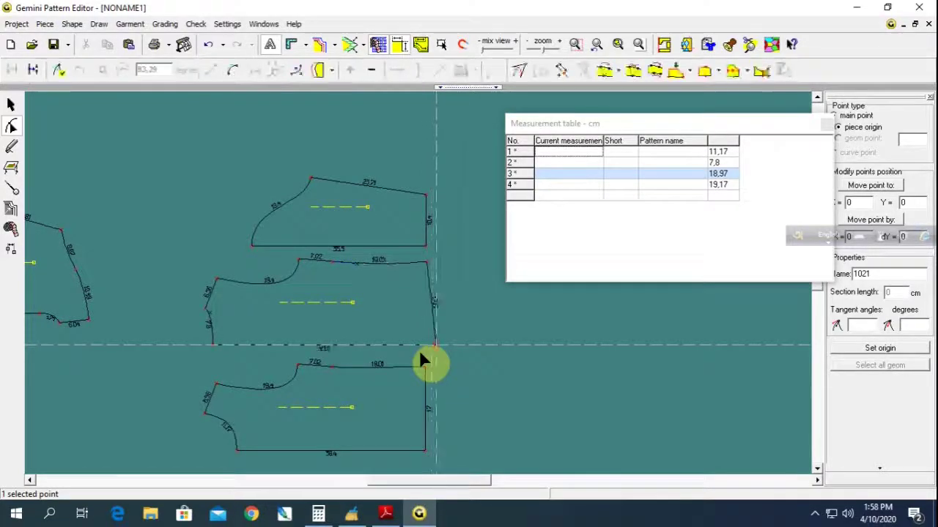
key(Right)
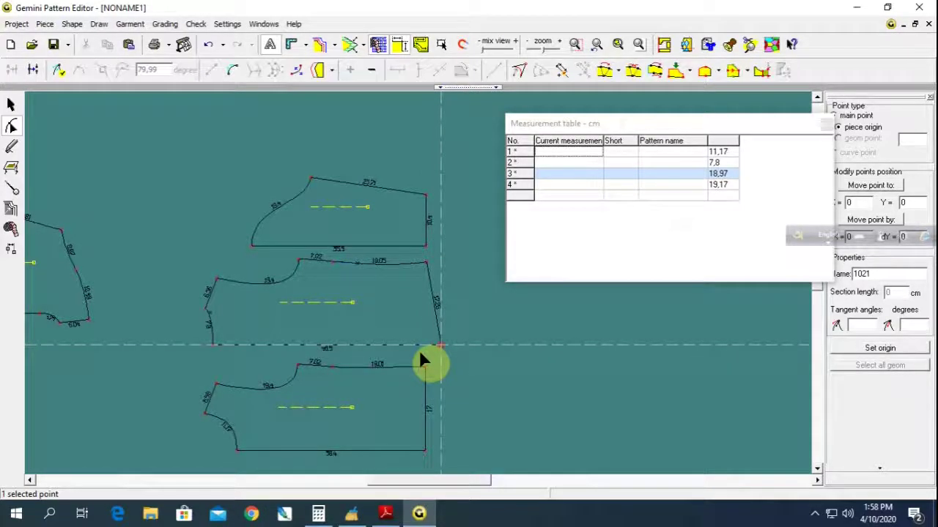
key(ctrl+z)
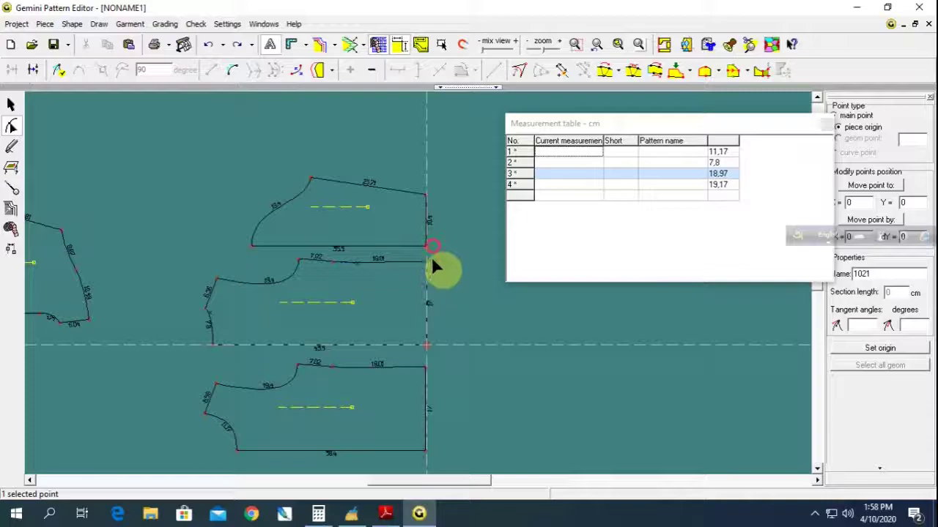
click(433, 255)
click(414, 275)
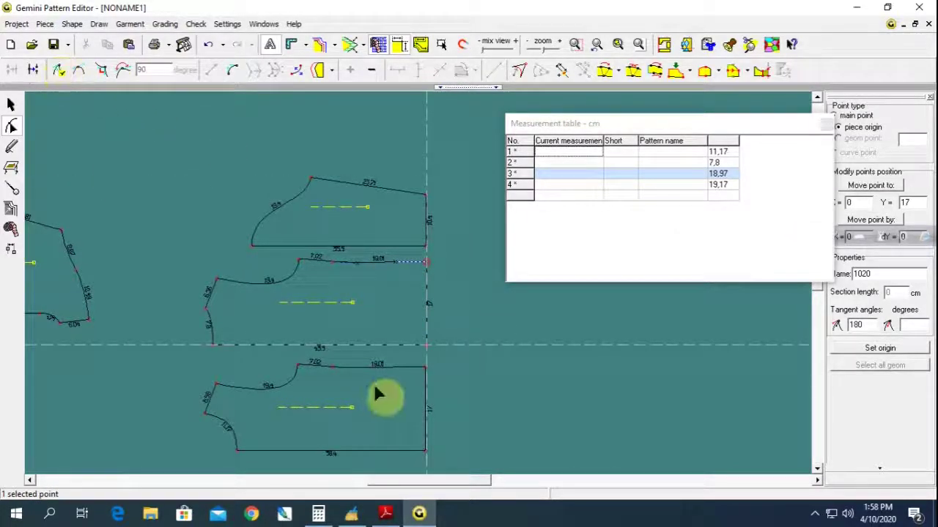
click(420, 351)
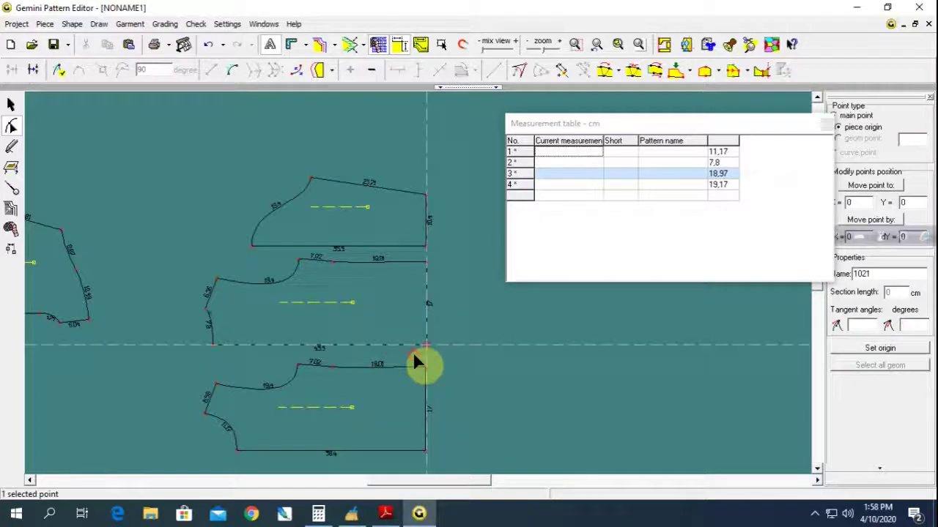
key(Right)
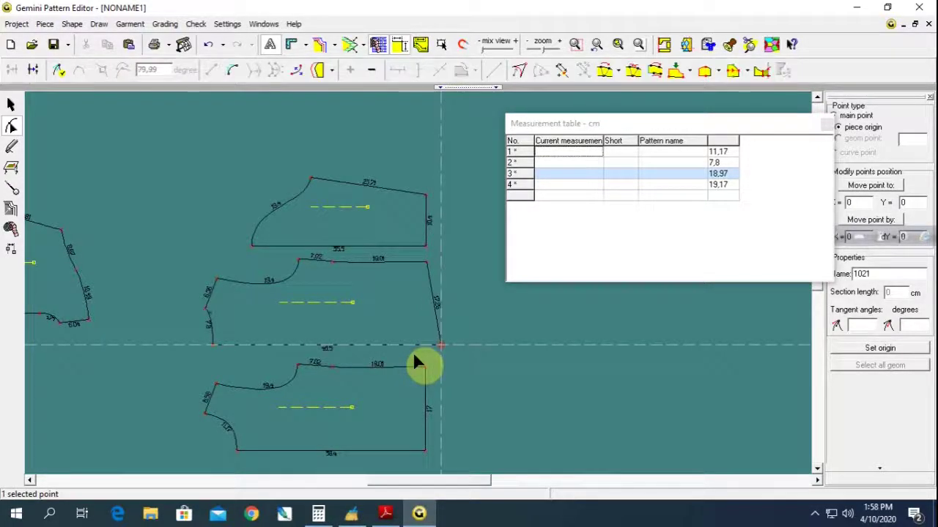
scroll(421, 363, down, 2)
scroll(417, 293, up, 3)
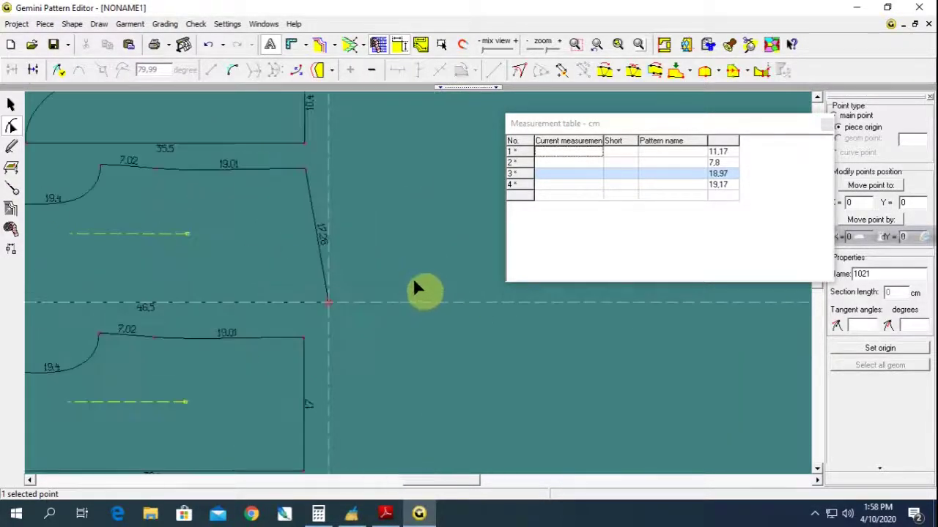
Turn the middle piece's right side edge into a smooth curve of about 17.33 cm and shape its bulge.
click(316, 242)
click(326, 271)
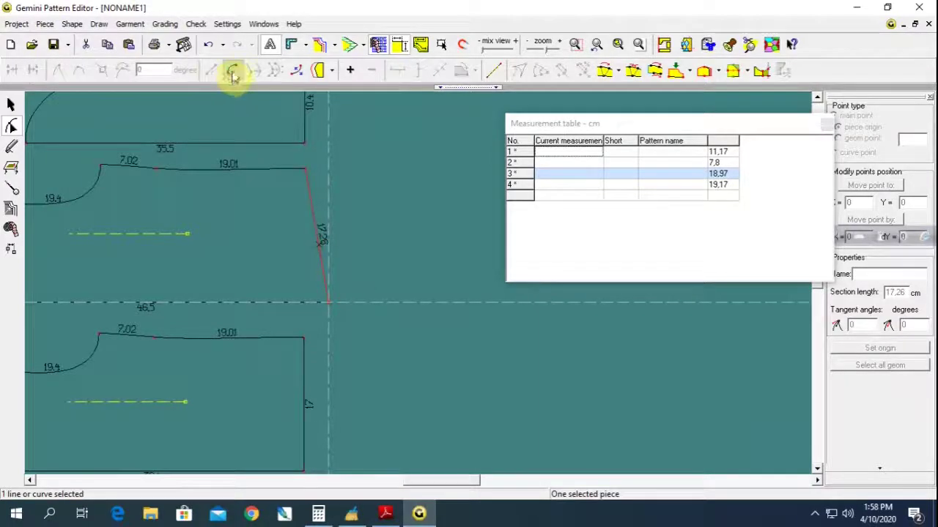
click(318, 233)
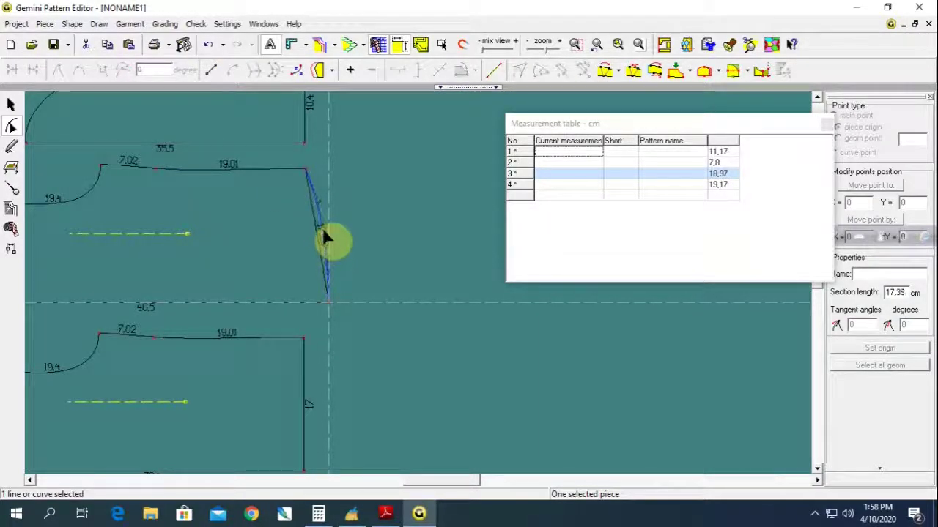
click(328, 301)
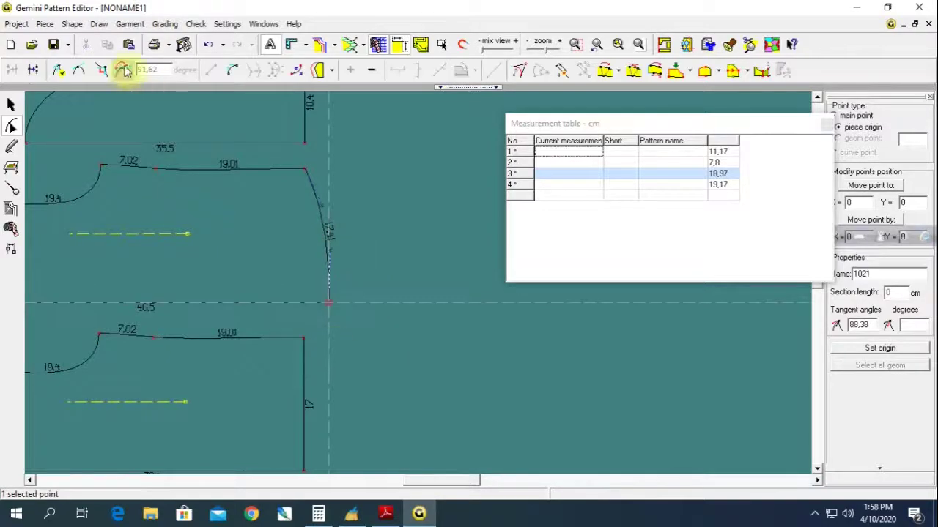
click(102, 71)
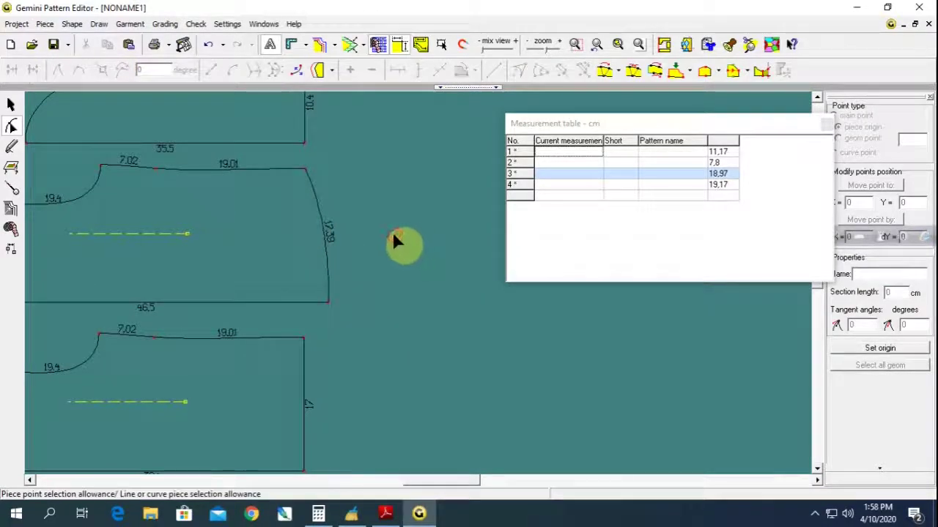
mouse_move(303, 197)
mouse_down()
mouse_move(322, 214)
mouse_move(315, 198)
mouse_move(331, 238)
mouse_up()
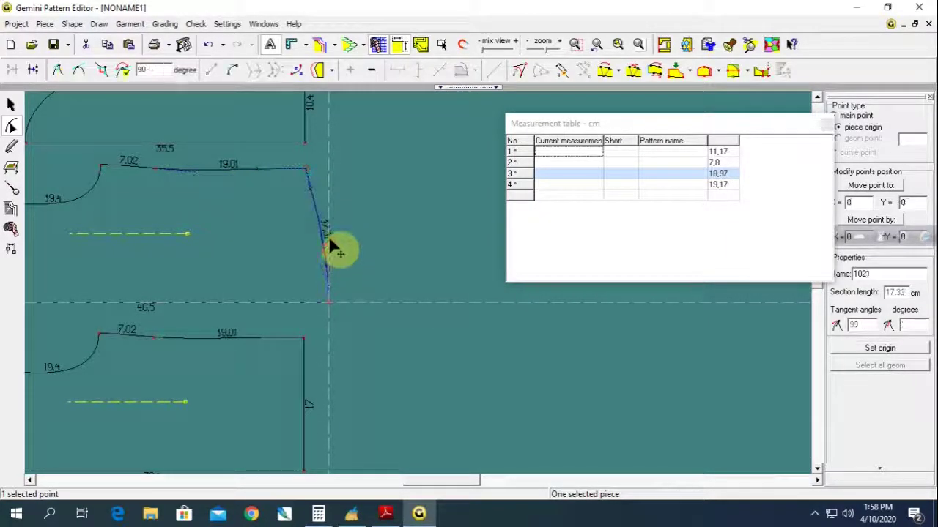
scroll(402, 263, down, 3)
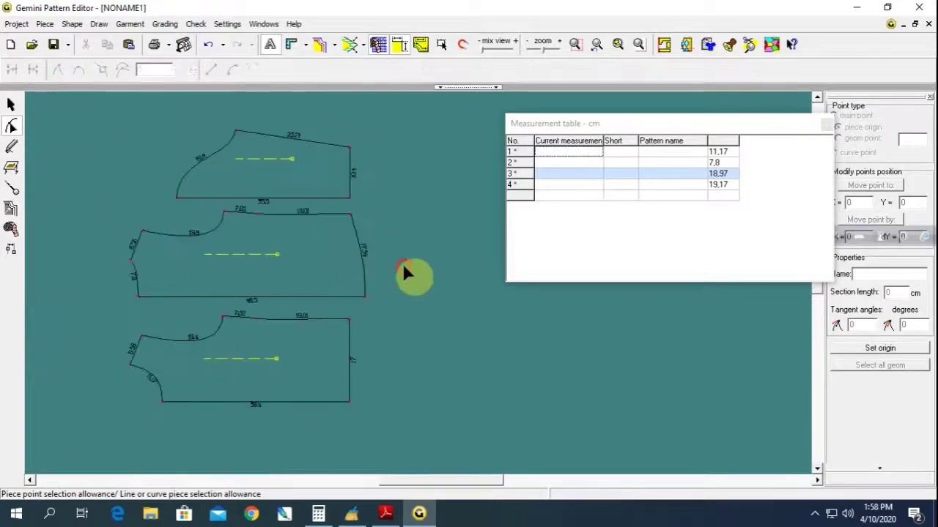
click(10, 104)
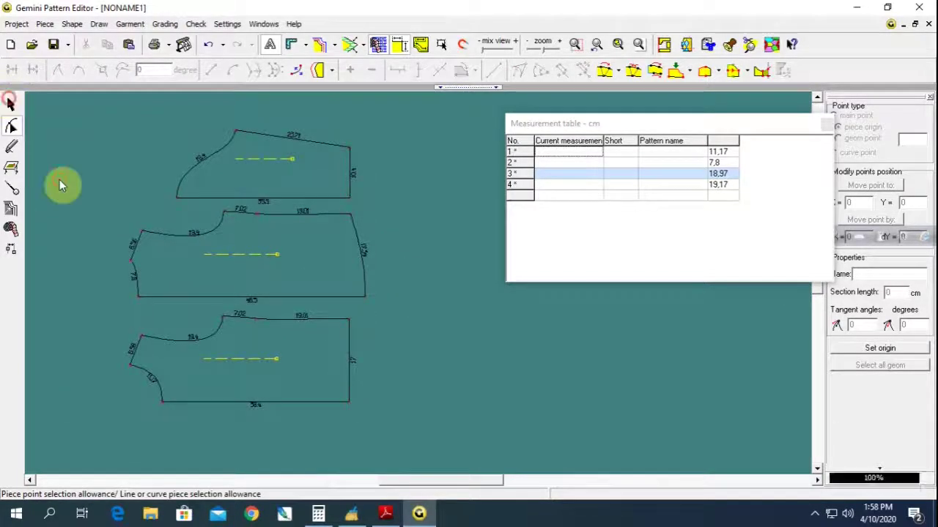
Swap the middle and bottom bodice pieces so the curved-side piece sits lowest.
click(277, 262)
drag(225, 219, 230, 314)
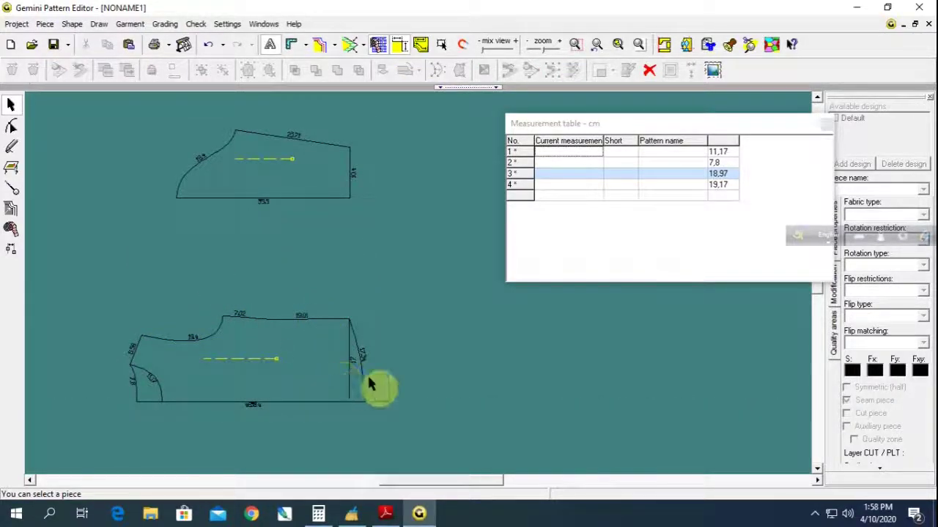
drag(303, 404, 239, 304)
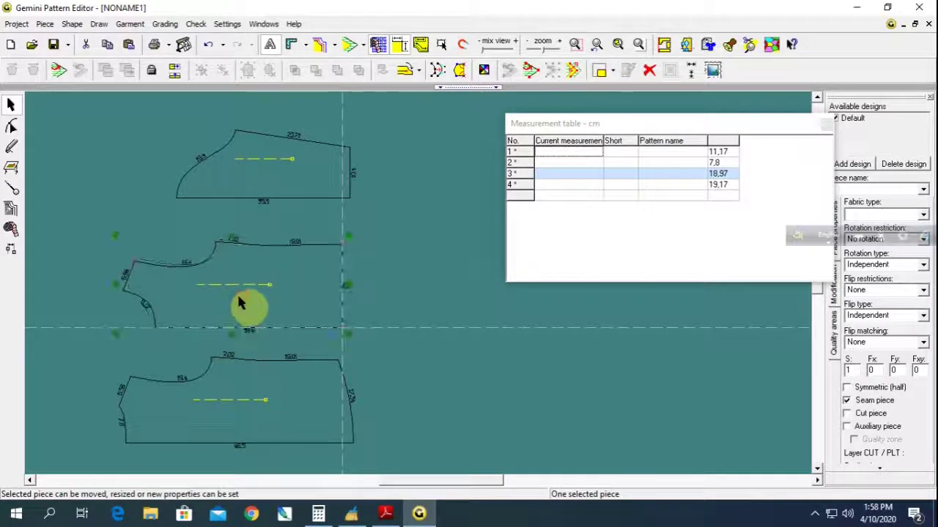
click(385, 513)
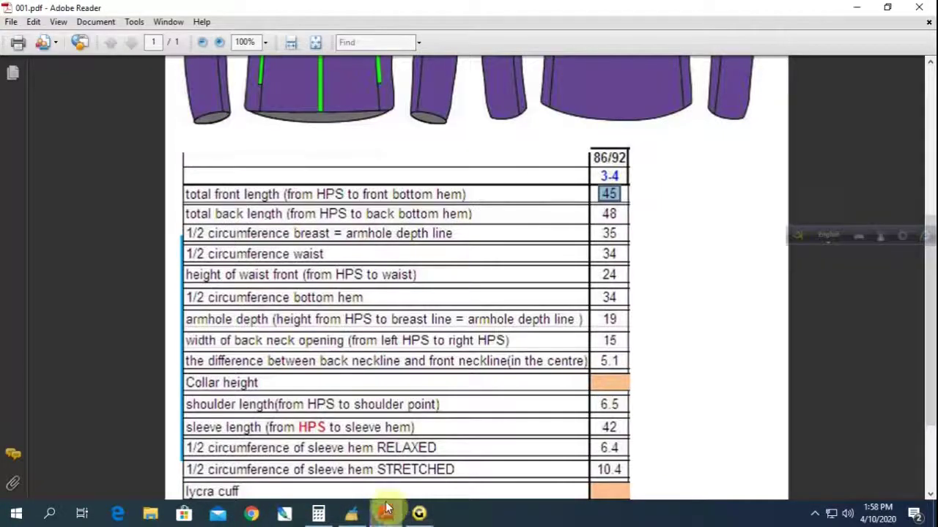
Review the jacket's front and back sketches in the PDF, then return to the pattern pieces.
scroll(394, 358, up, 5)
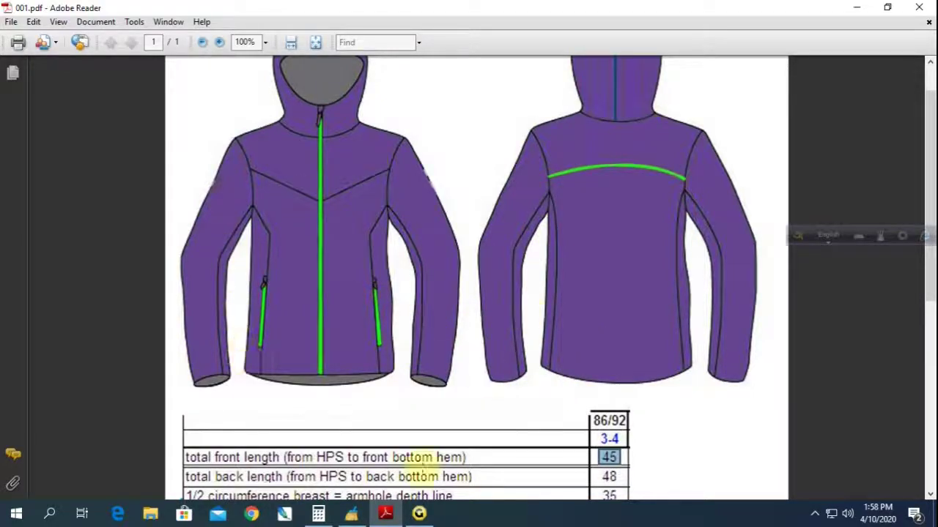
click(419, 514)
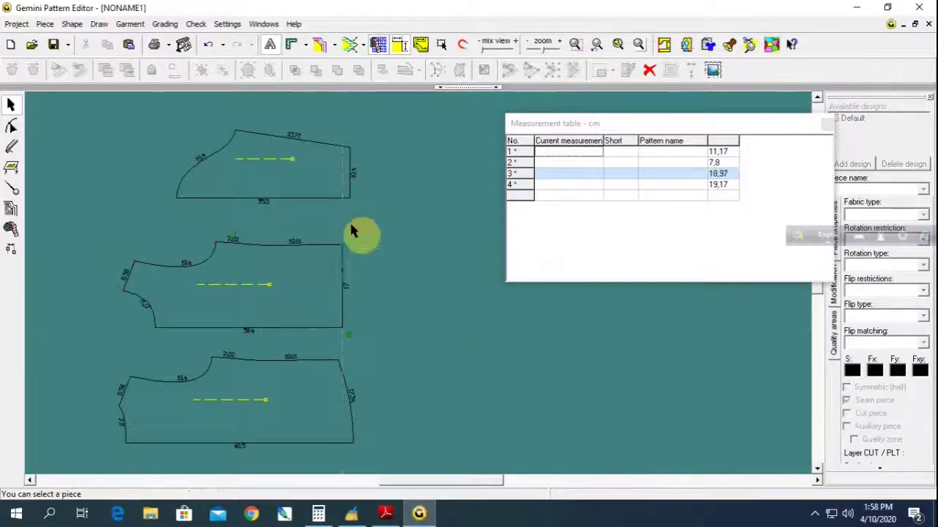
Add a Parallel to contour line 3.5 cm below the top piece's top edge and cut along it.
scroll(350, 220, up, 2)
scroll(419, 293, up, 1)
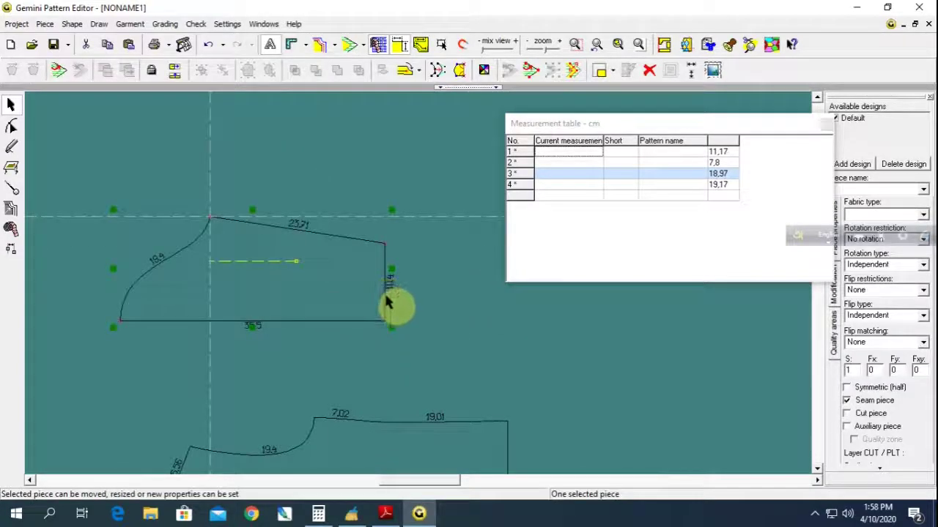
click(11, 188)
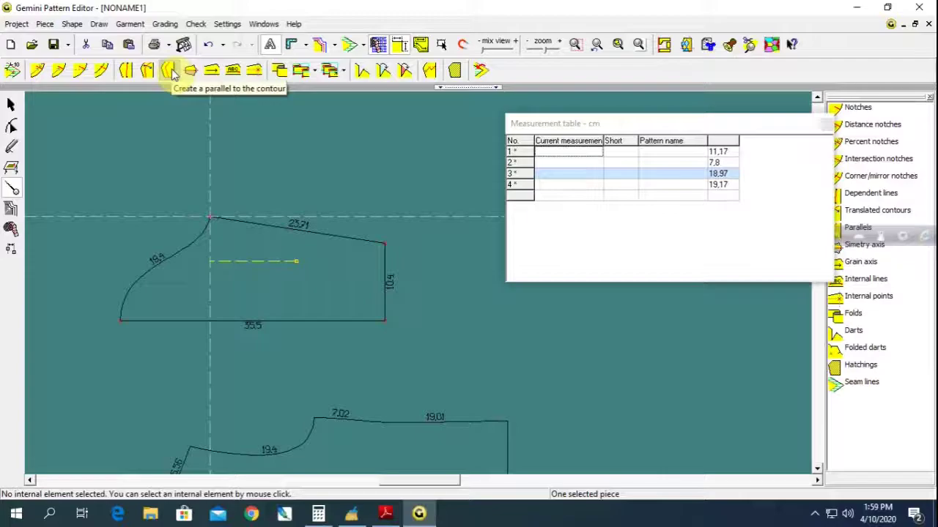
click(170, 70)
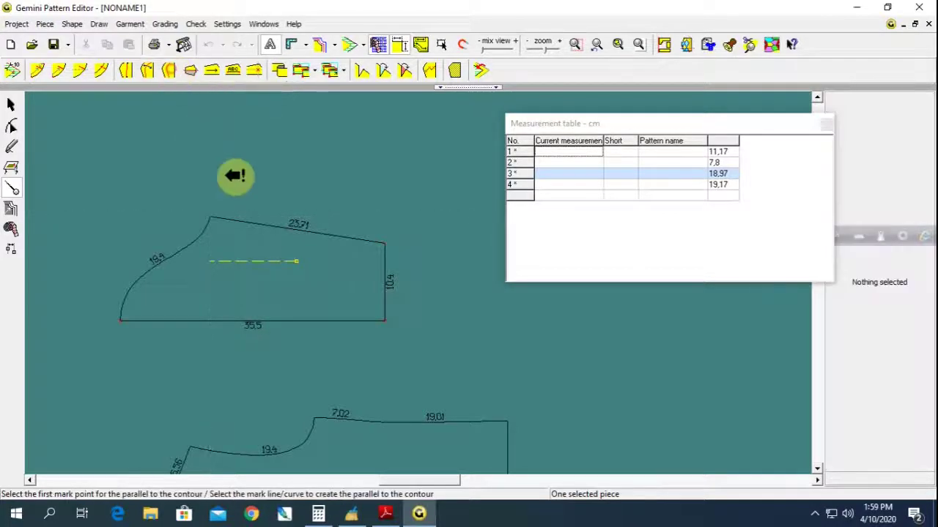
click(304, 231)
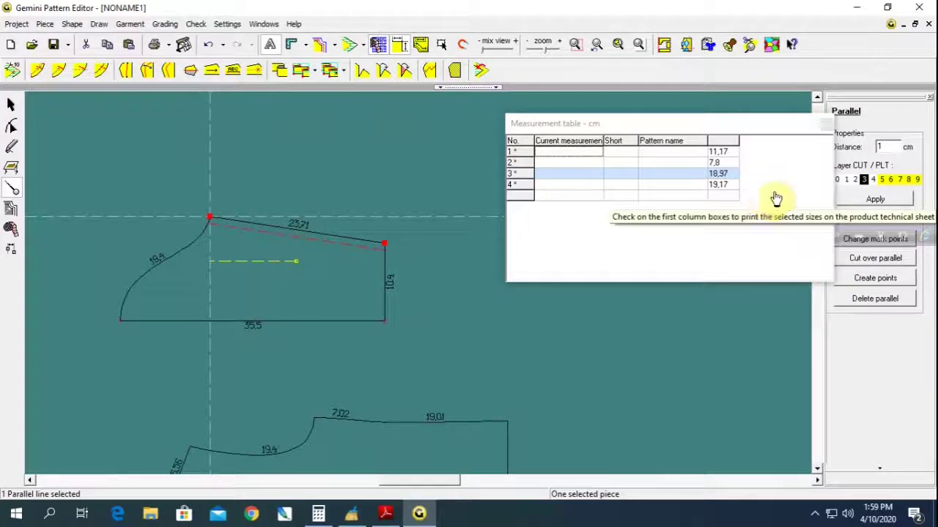
double_click(883, 146)
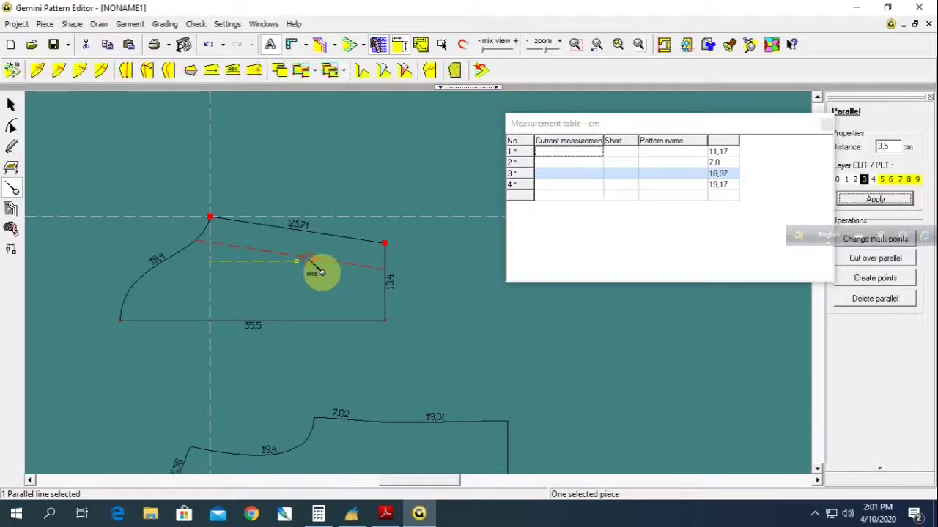
click(873, 259)
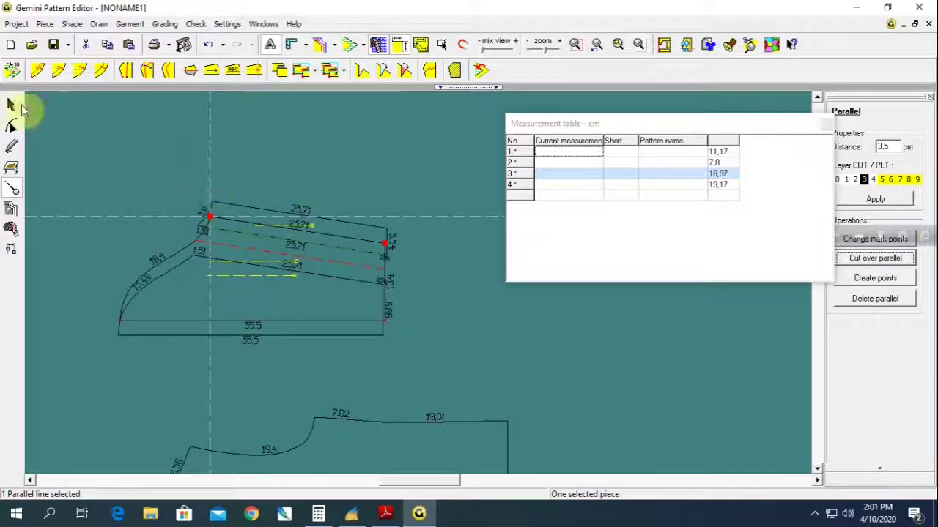
click(11, 104)
click(249, 223)
Place the cut strip above the lower piece and snap the lower piece's two top corners onto it.
scroll(236, 217, down, 2)
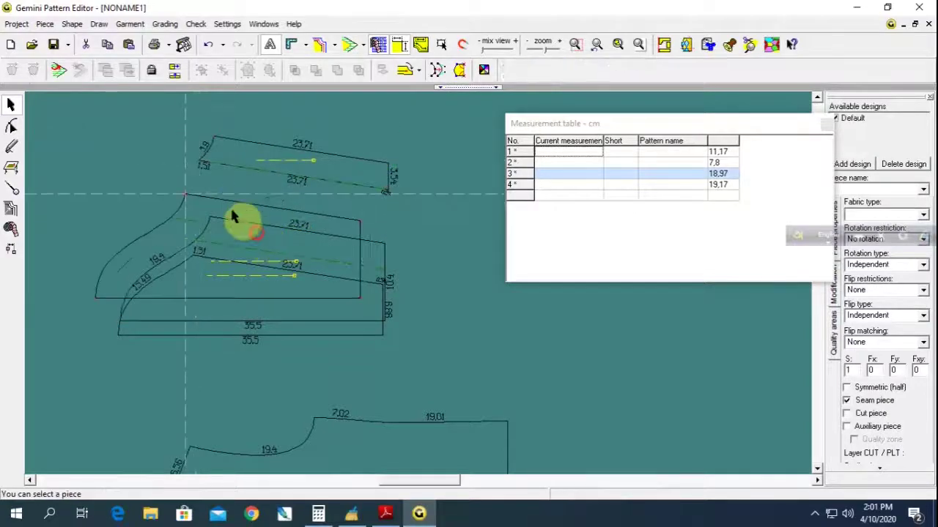
drag(286, 238, 145, 136)
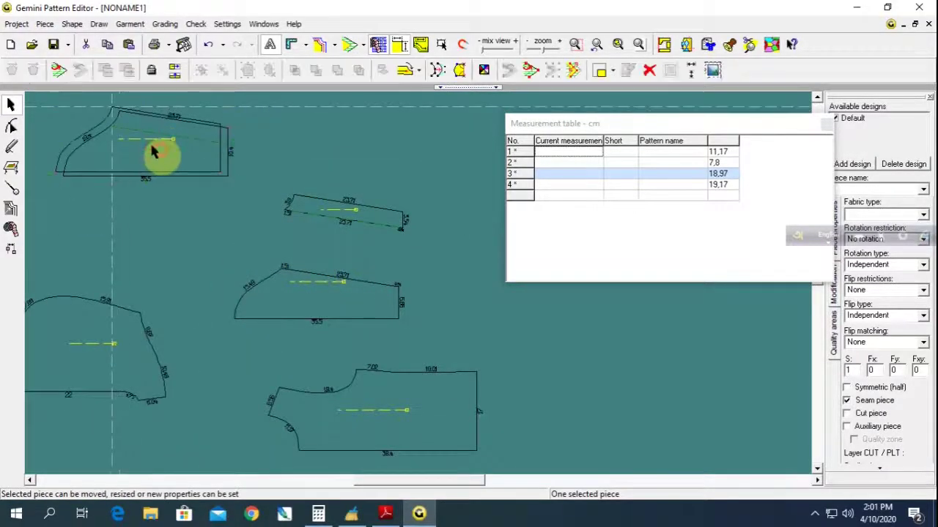
click(185, 214)
drag(324, 215, 315, 263)
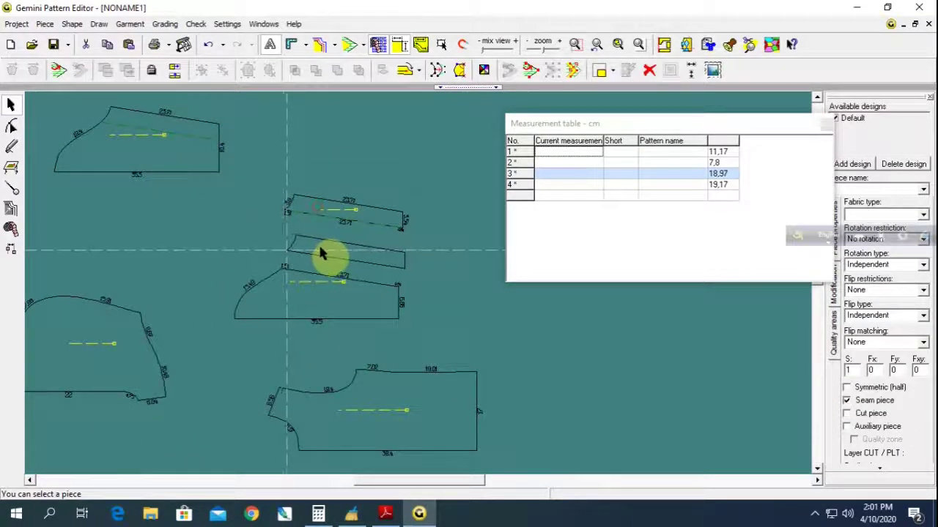
scroll(429, 286, up, 2)
scroll(429, 293, up, 2)
click(11, 125)
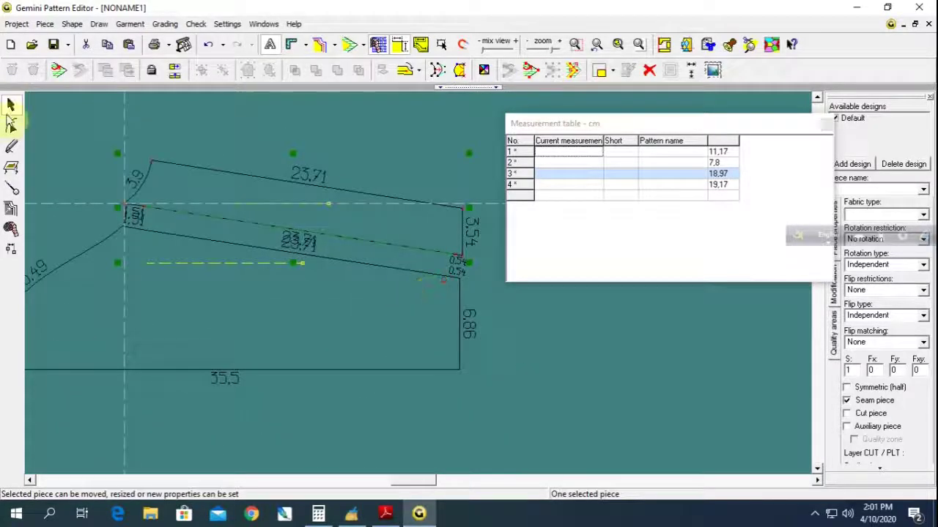
click(141, 207)
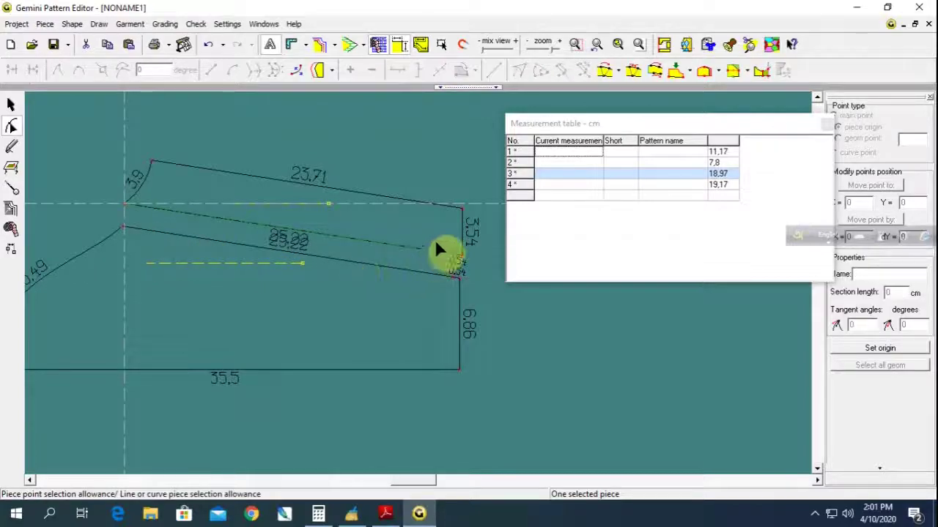
click(454, 282)
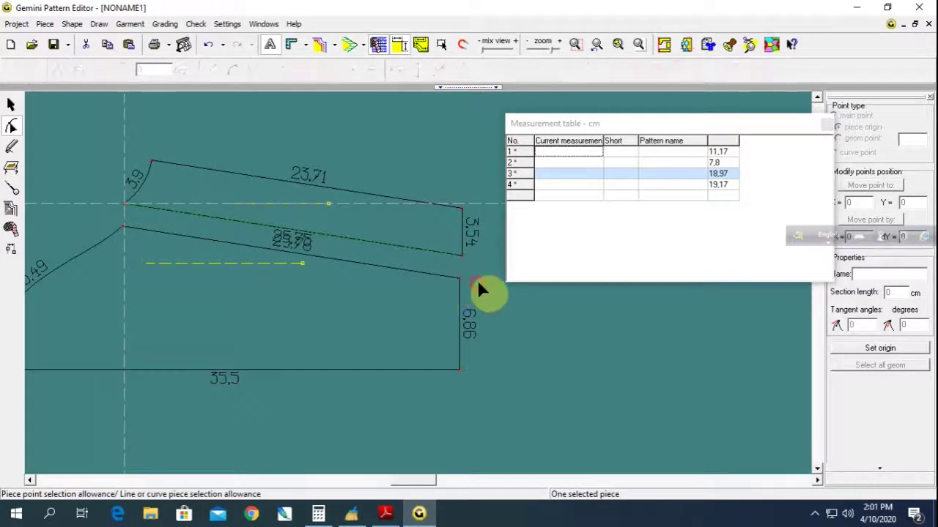
Delete the leftover parallel line and frame the strip and lower piece in view.
click(11, 188)
click(167, 214)
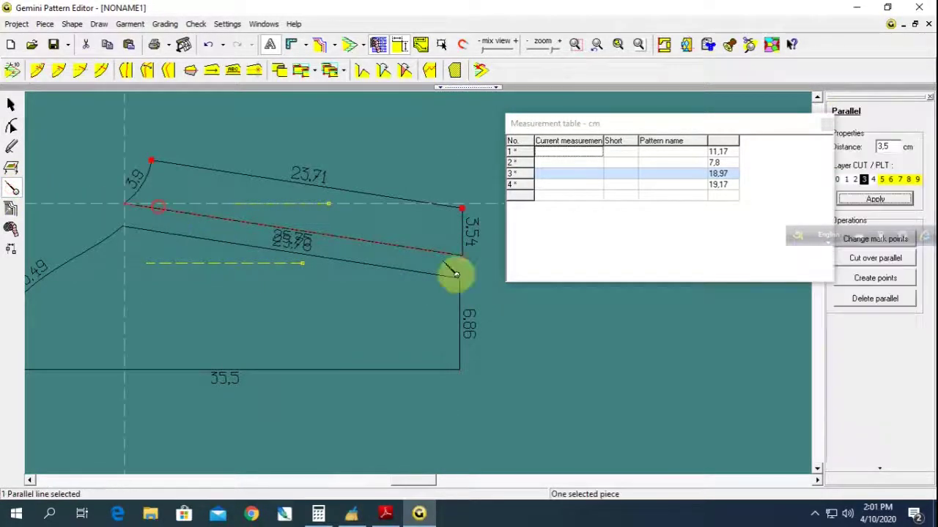
click(892, 307)
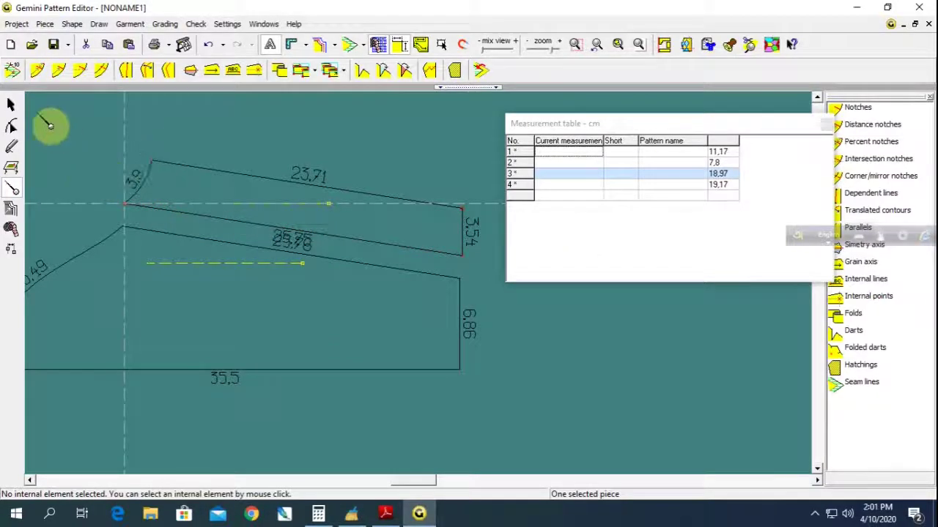
right_click(62, 146)
scroll(330, 255, down, 1)
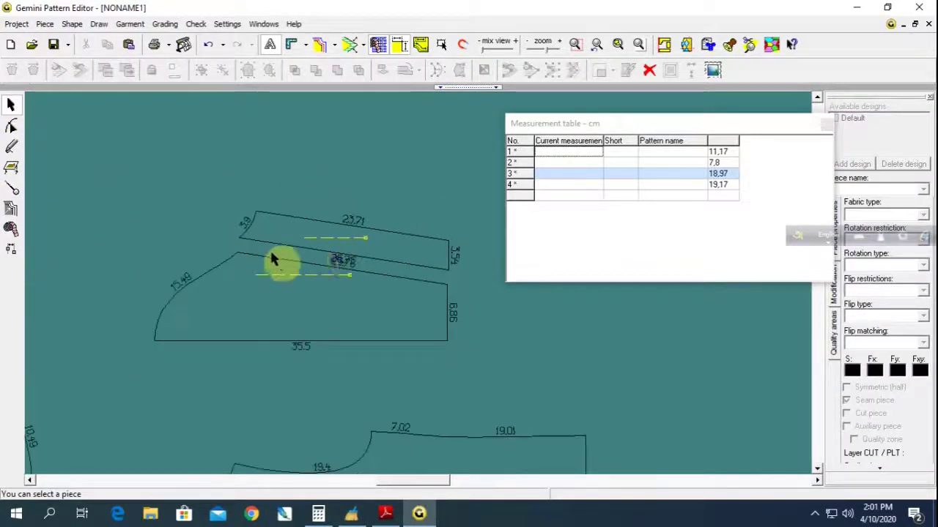
middle_drag(278, 261, 421, 289)
scroll(421, 289, up, 1)
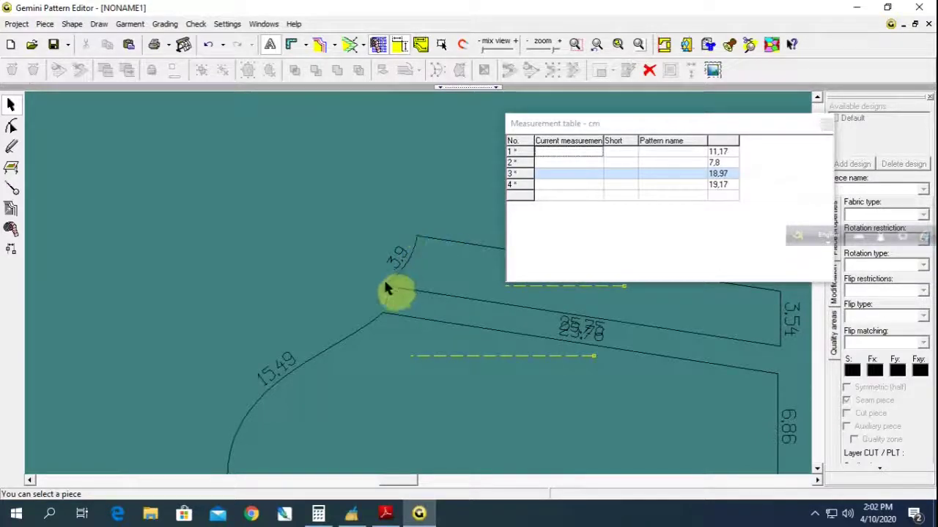
scroll(410, 293, down, 1)
scroll(411, 293, down, 1)
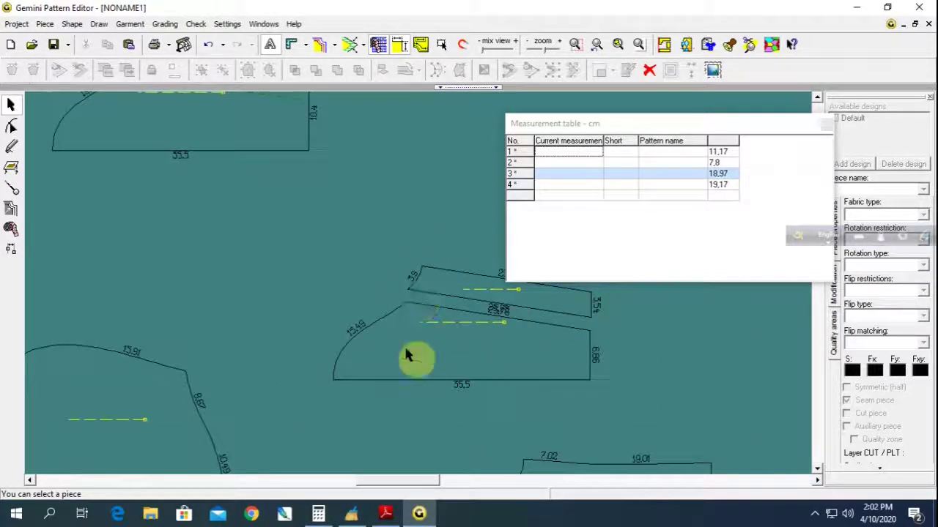
click(392, 515)
Zoom the PDF to 400% on the front jacket seams, back to 143%, then return to Gemini.
scroll(389, 212, down, 1)
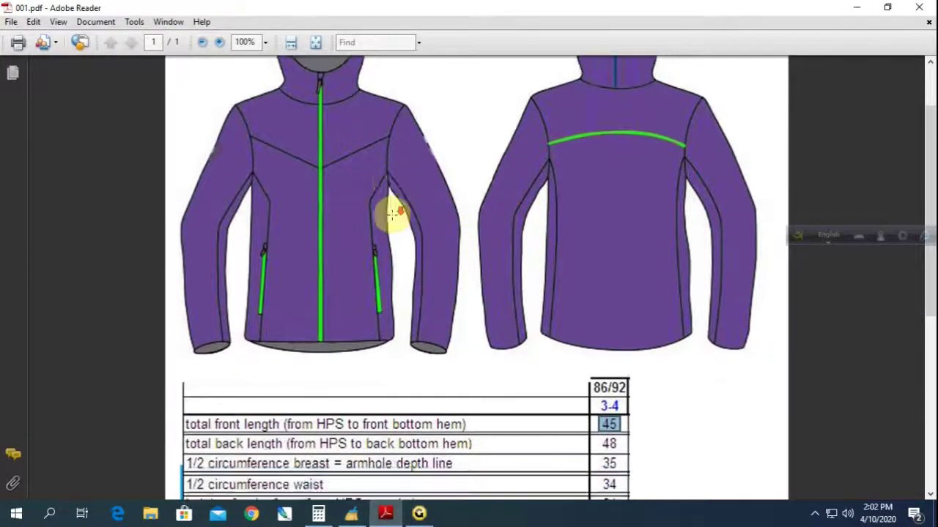
scroll(401, 180, up, 3)
ctrl+scroll(394, 172, down, 2)
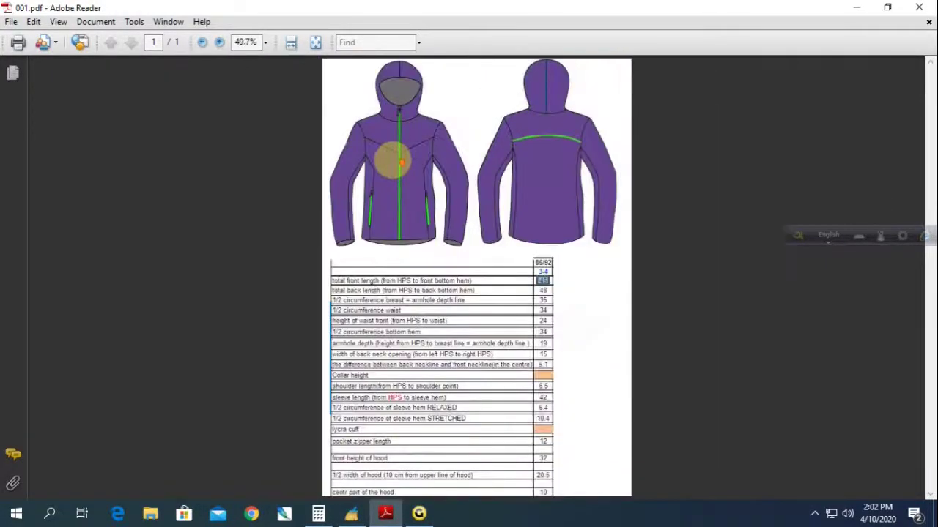
ctrl+scroll(388, 157, up, 2)
ctrl+scroll(429, 168, up, 2)
ctrl+scroll(341, 156, up, 2)
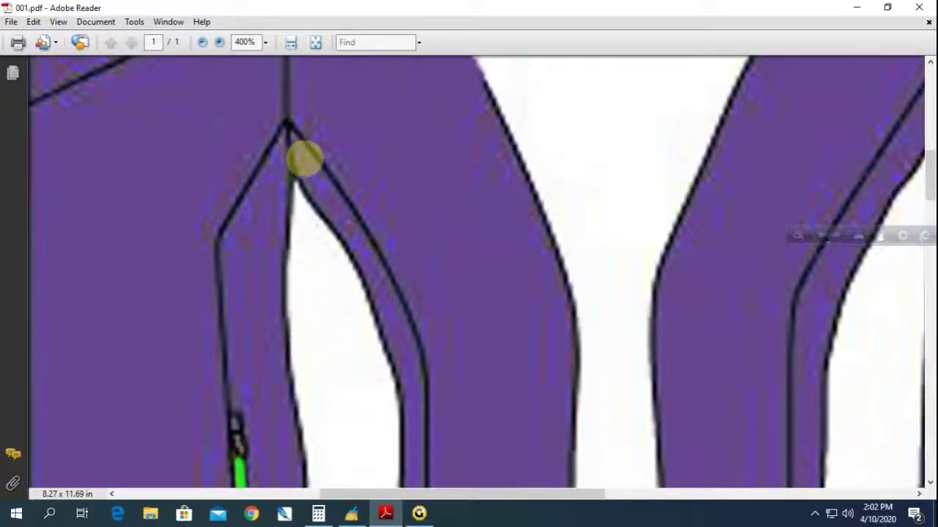
ctrl+scroll(303, 157, down, 2)
ctrl+scroll(310, 161, down, 1)
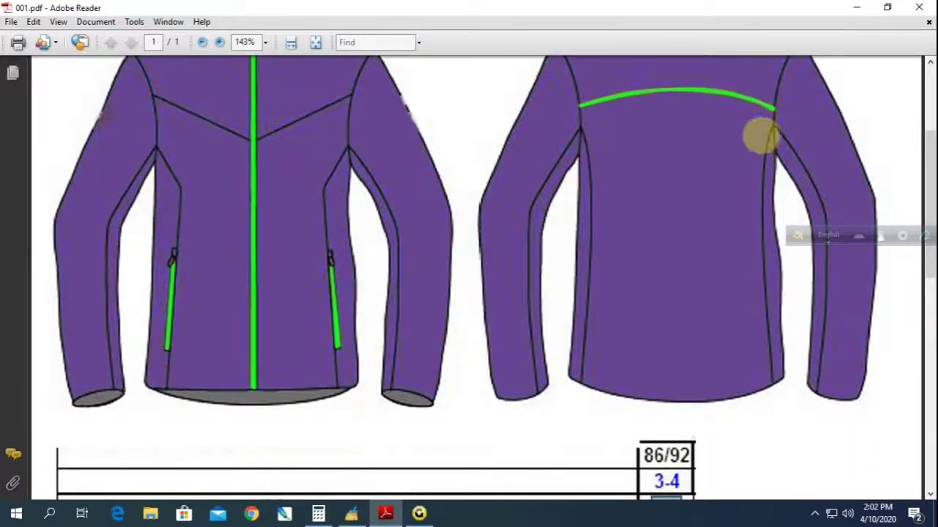
click(420, 515)
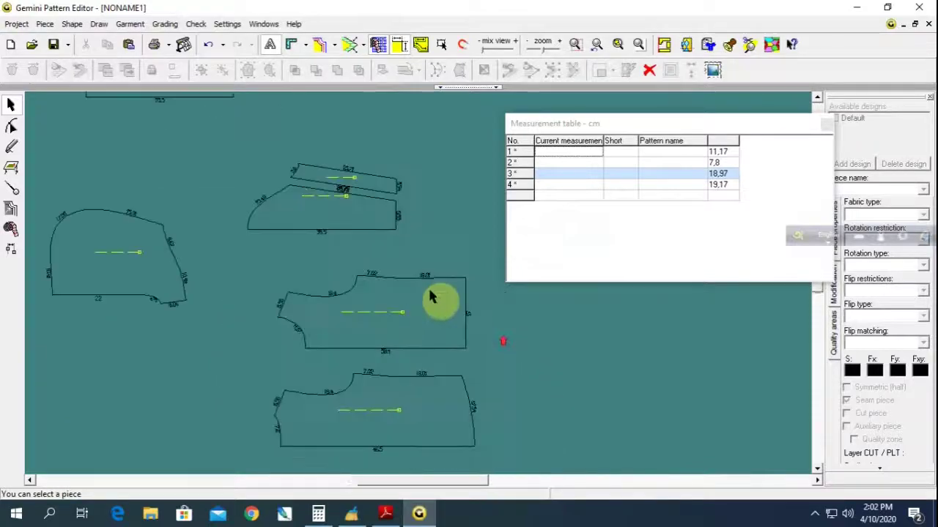
Add a point 3.9 cm from both neck corners, splitting each 19.4 cm neckline into 15.5 and 3.9.
scroll(366, 313, up, 1)
scroll(335, 172, up, 1)
scroll(425, 293, up, 1)
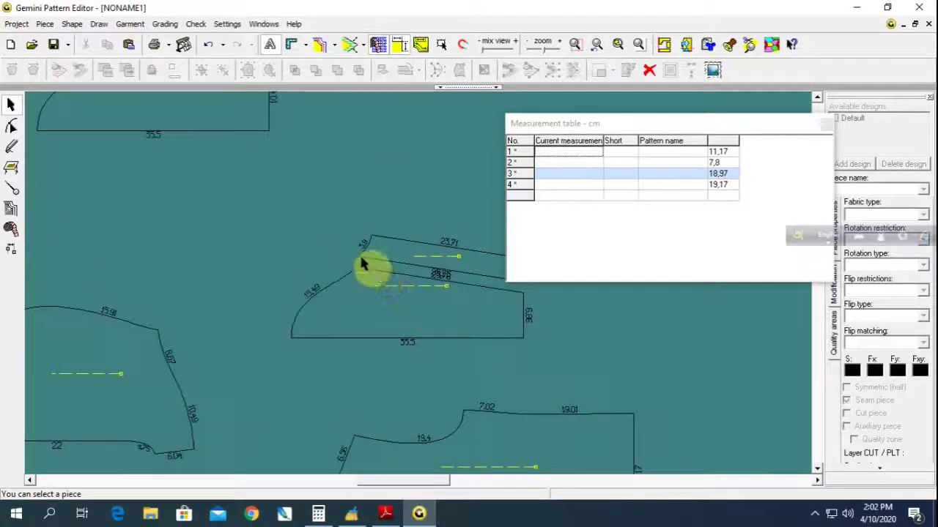
middle_drag(456, 408, 425, 293)
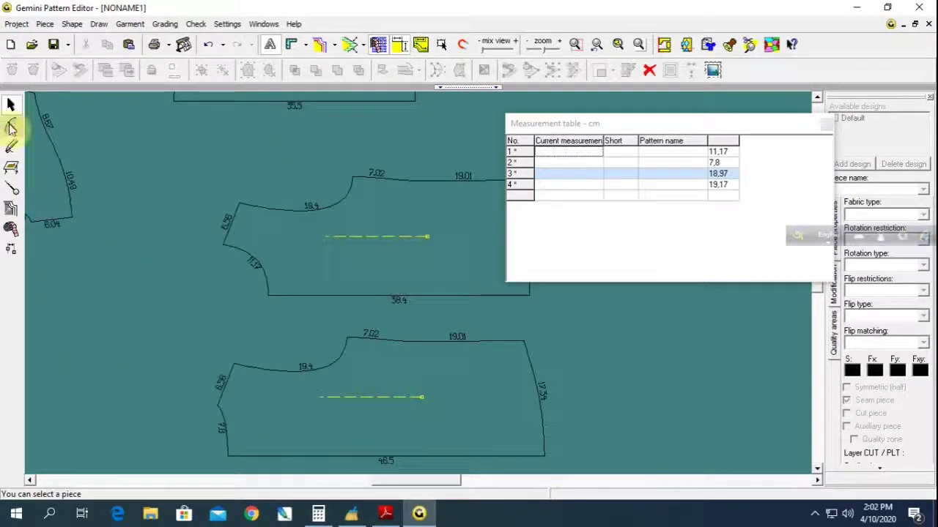
click(11, 126)
click(351, 176)
shift+click(345, 337)
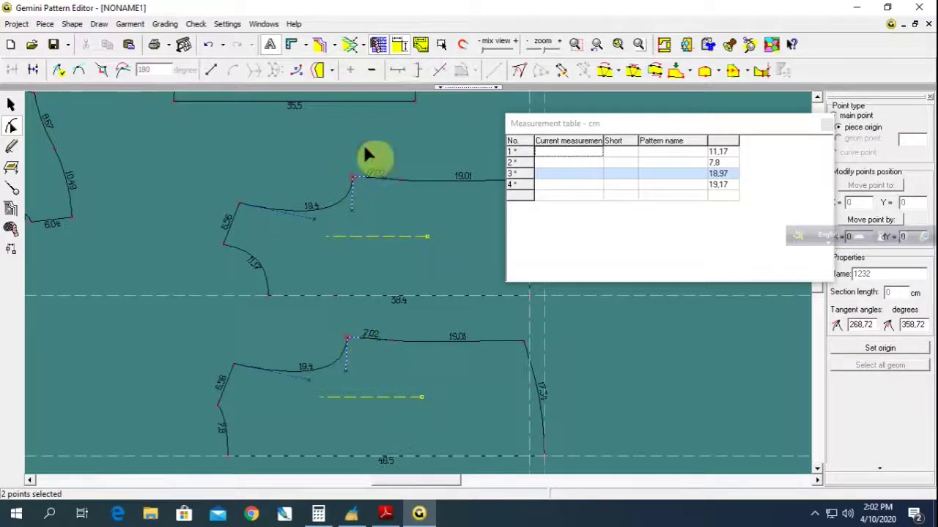
click(560, 71)
drag(417, 252, 364, 249)
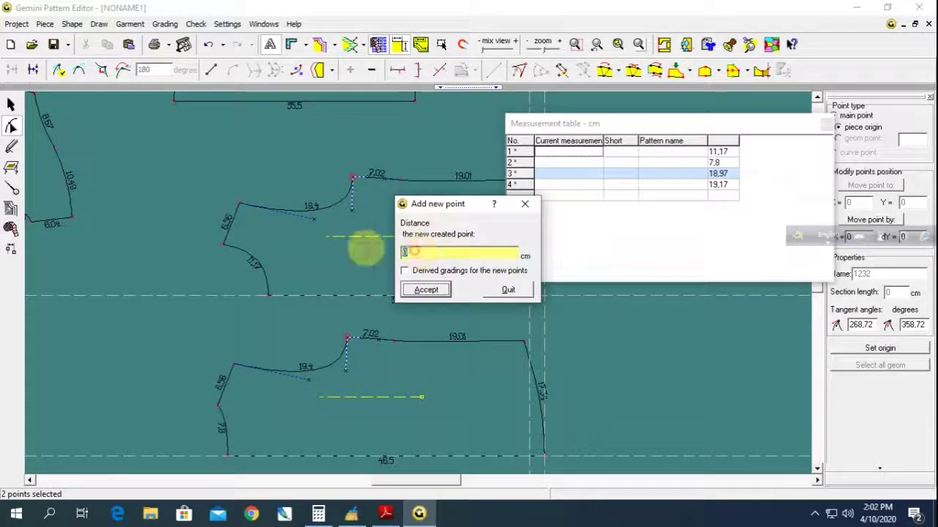
text(-3.9)
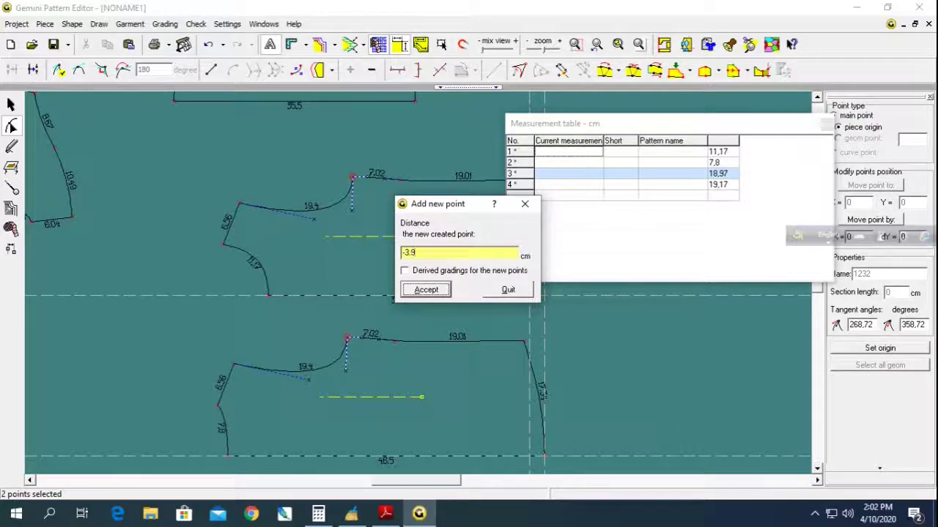
key(Return)
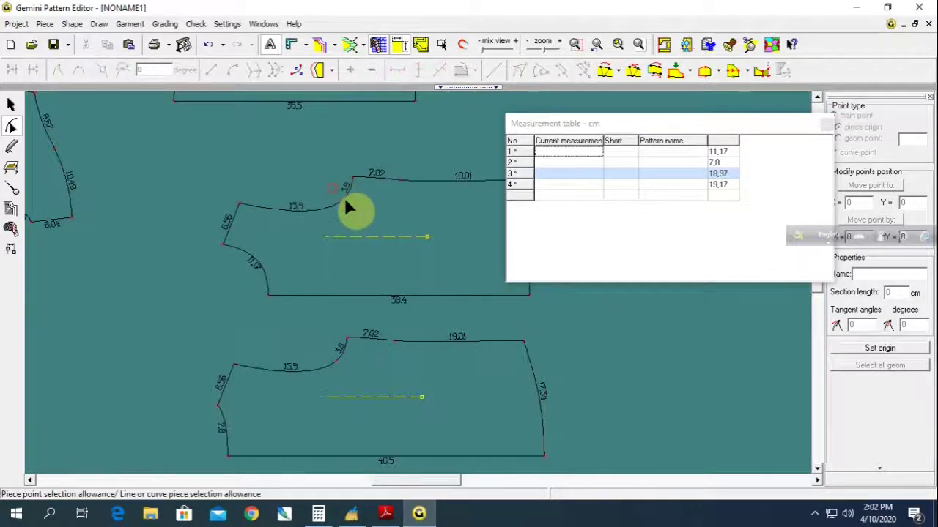
scroll(487, 301, down, 1)
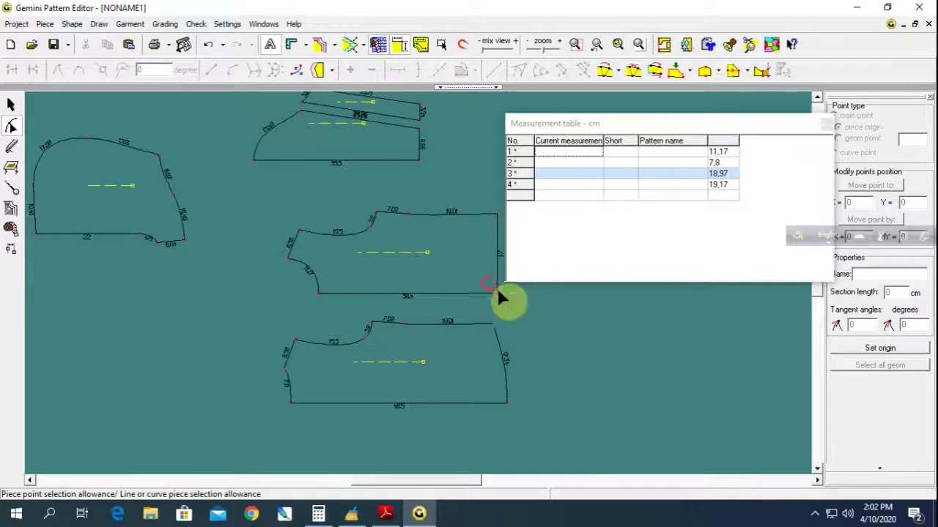
click(498, 287)
scroll(498, 288, up, 2)
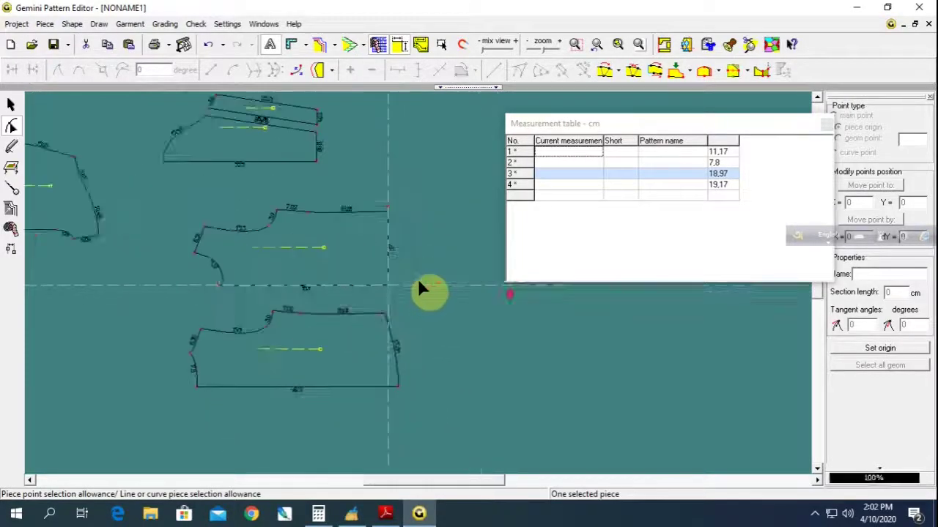
click(376, 199)
shift+click(370, 332)
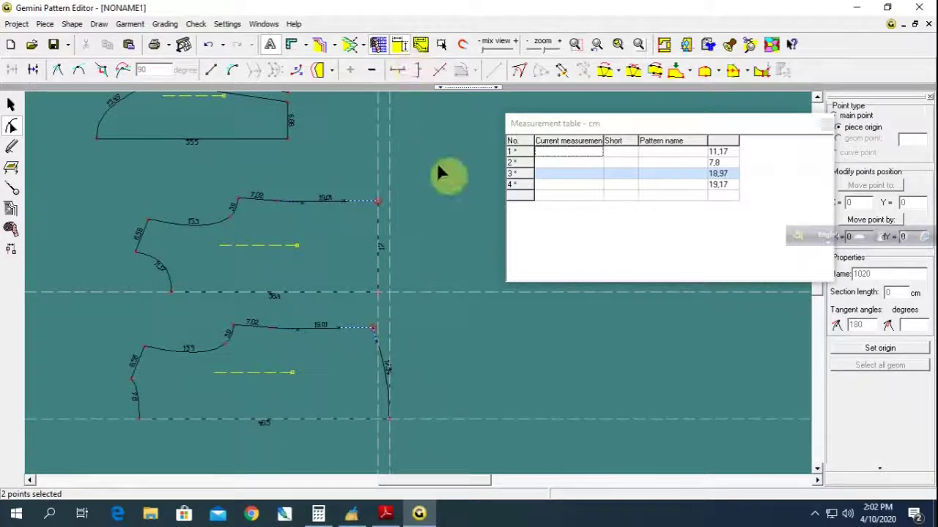
click(386, 513)
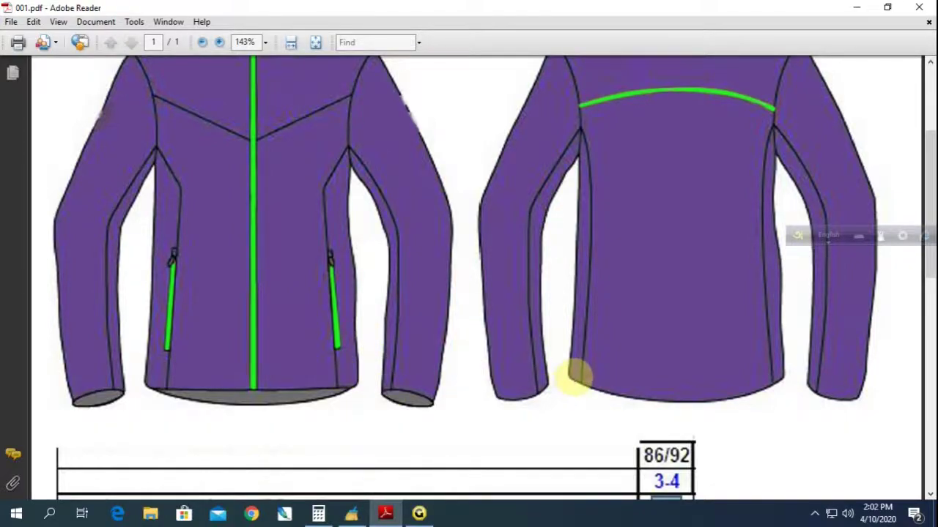
click(418, 512)
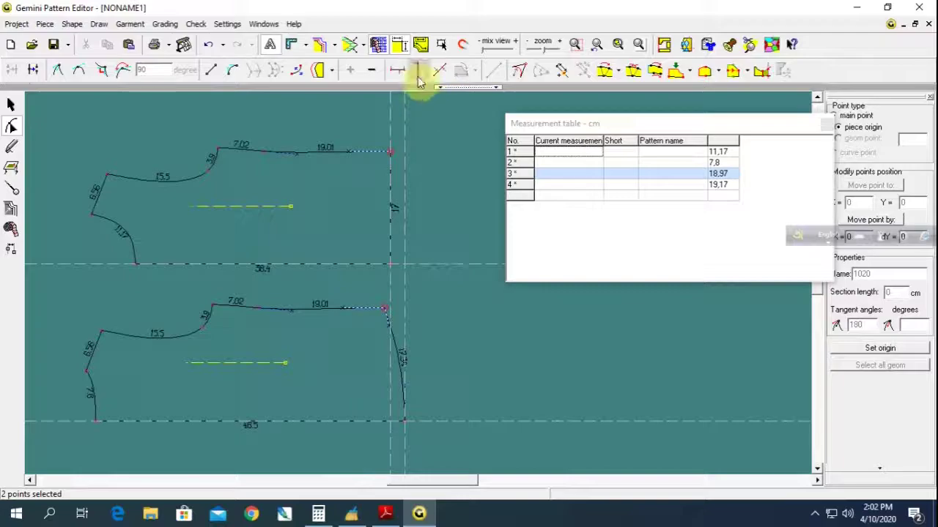
Add a point 4 cm below the top corner on the side edges of both bodice pieces.
click(561, 71)
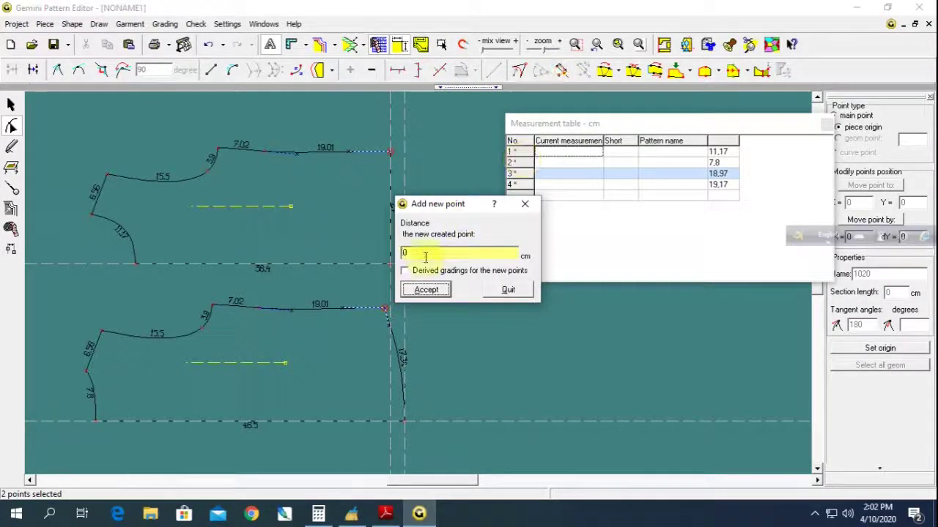
drag(456, 206, 541, 226)
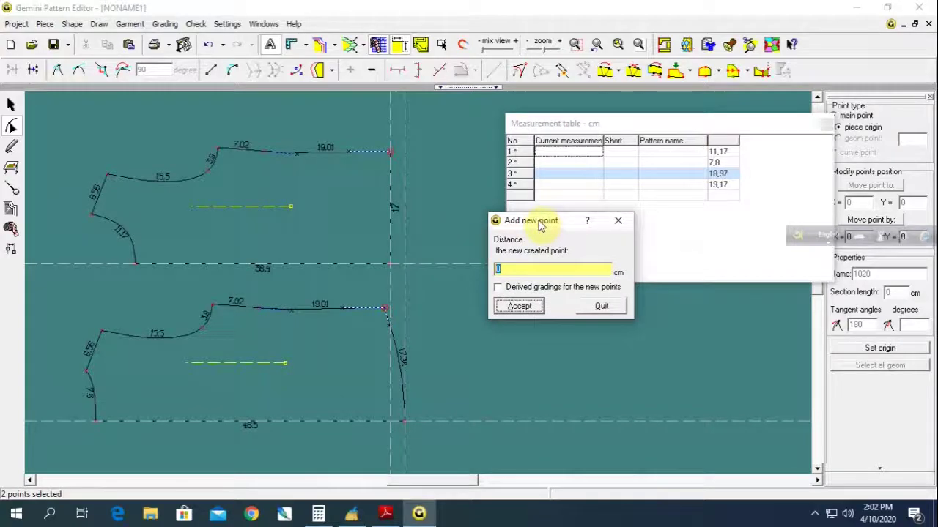
text(4)
key(Return)
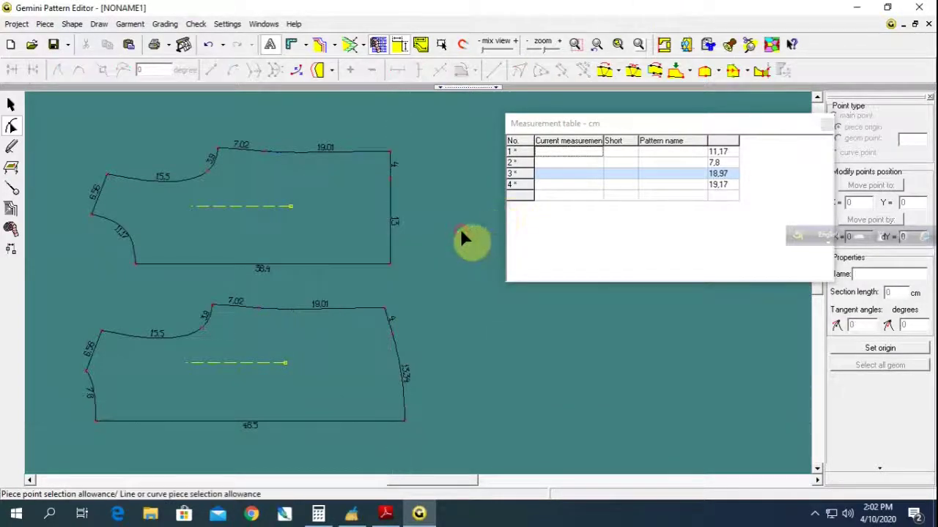
click(11, 149)
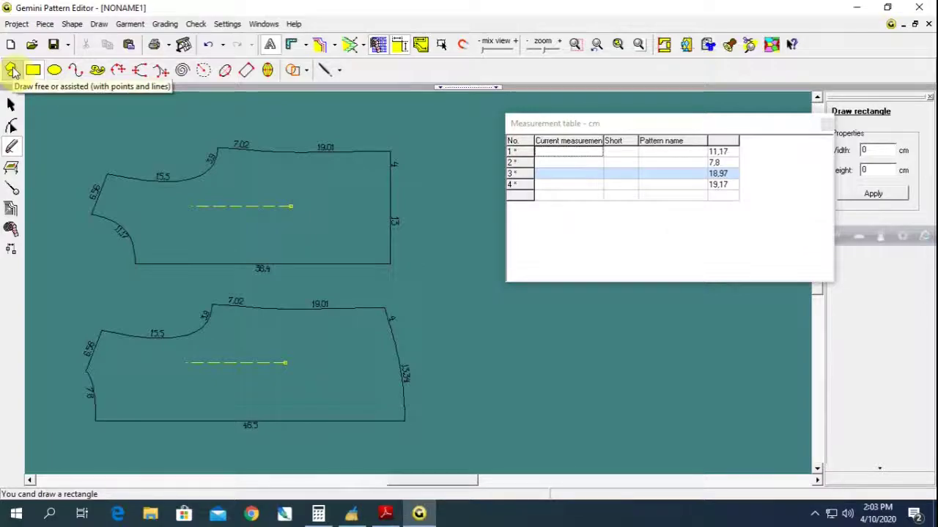
Draw a straight yoke line on the lower bodice from the new neckline point to the side point.
click(12, 70)
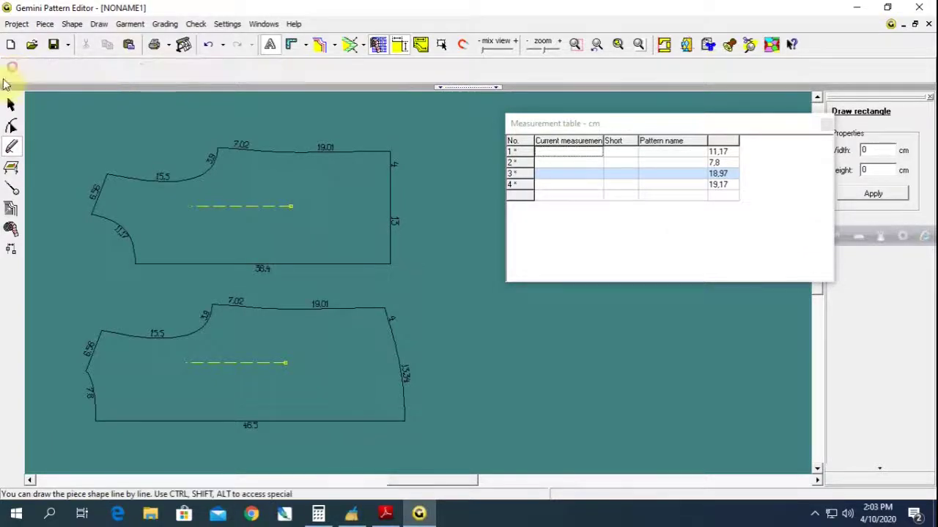
click(201, 330)
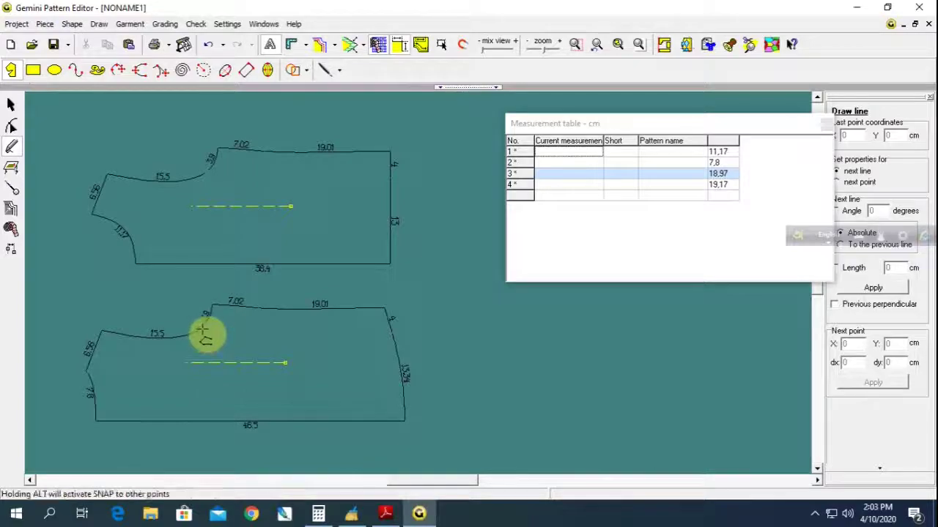
click(397, 336)
scroll(315, 337, down, 1)
scroll(315, 333, up, 2)
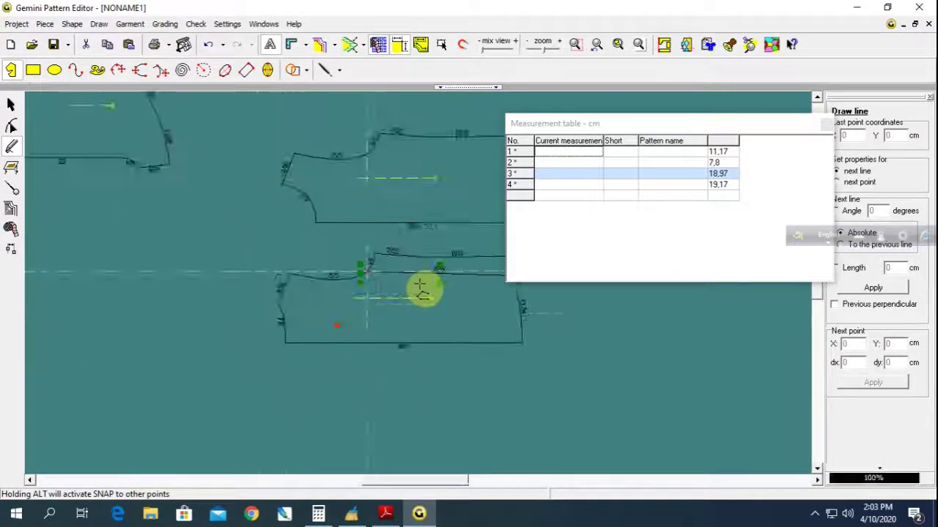
scroll(423, 286, up, 1)
scroll(349, 301, up, 1)
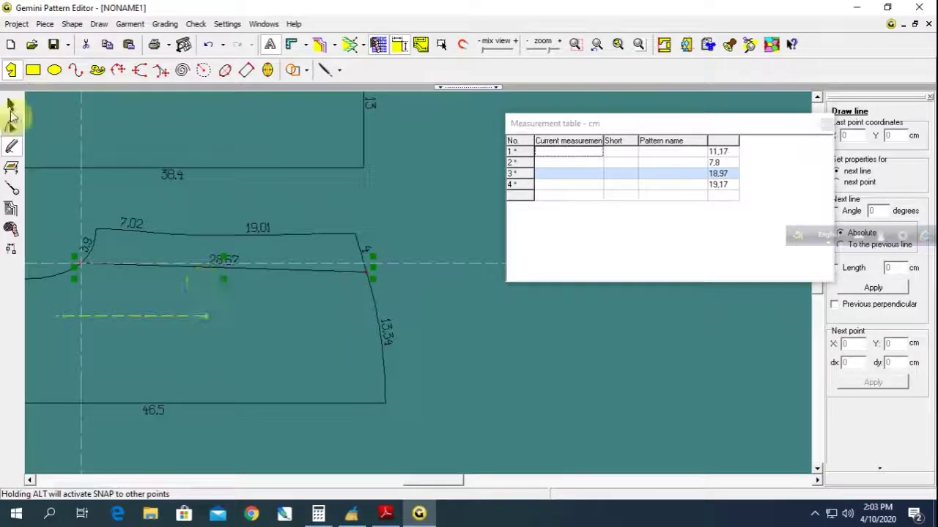
Bend the 28.57 cm yoke line downward at its neckline end into a gentle curve.
click(11, 126)
click(172, 268)
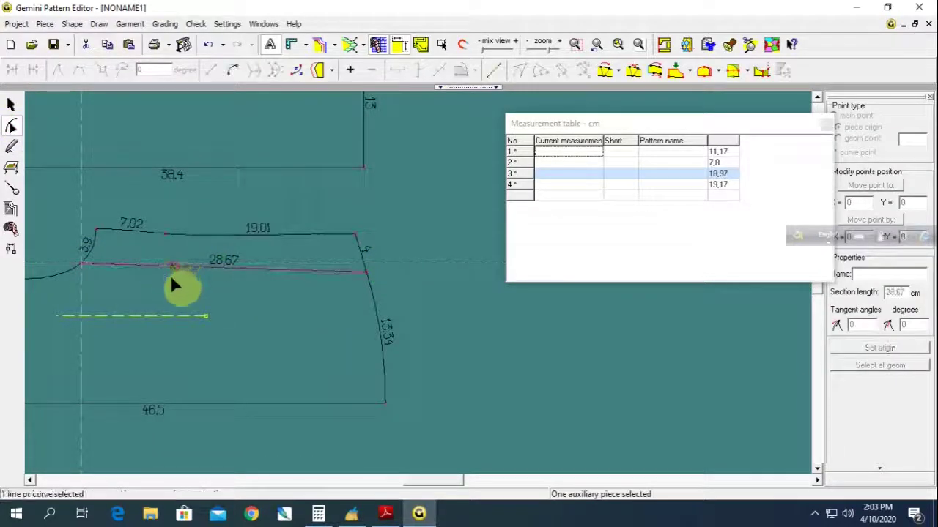
click(233, 70)
drag(179, 271, 144, 291)
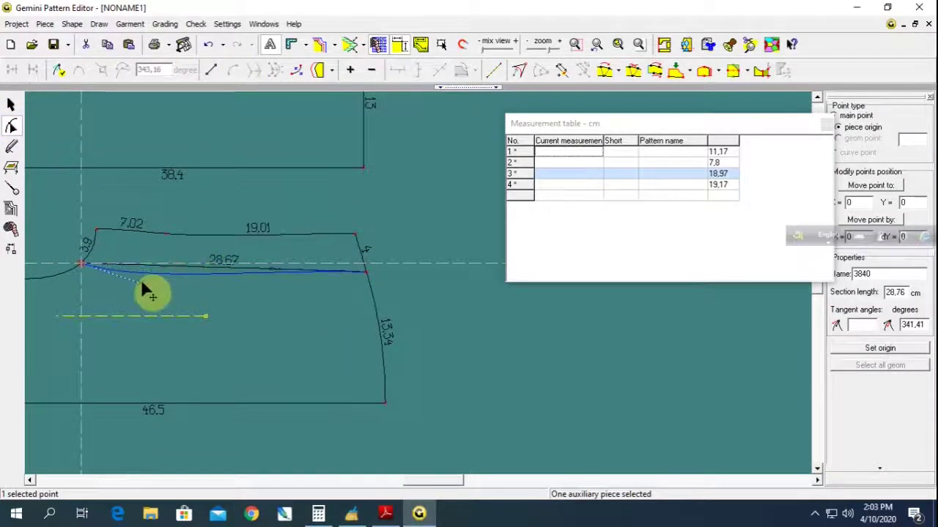
click(271, 269)
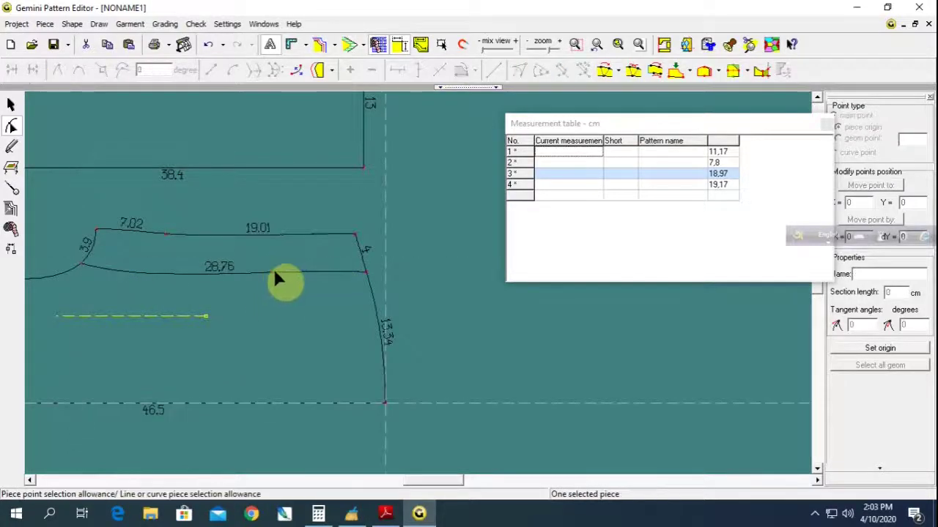
click(364, 272)
click(270, 272)
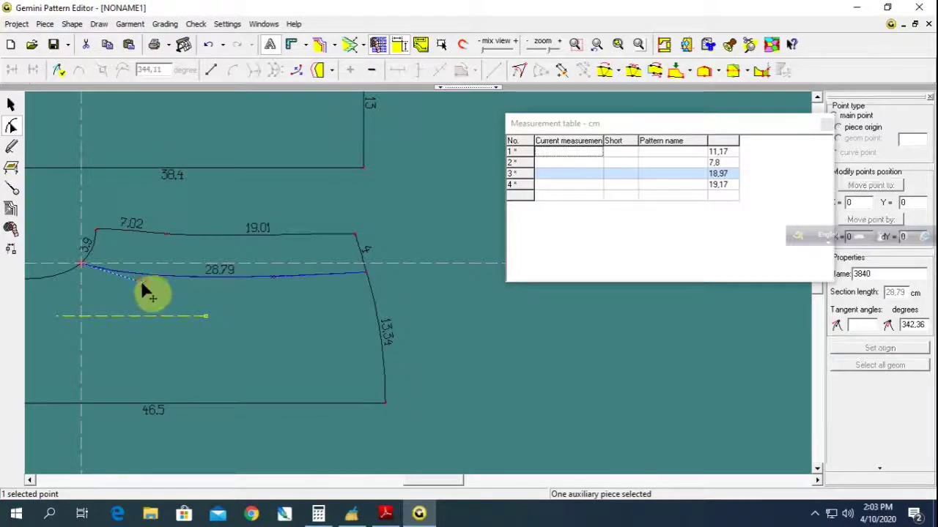
drag(144, 290, 147, 288)
Smooth the yoke curve where it meets the neckline, leaving a 28.88 cm seam.
middle_drag(123, 291, 429, 293)
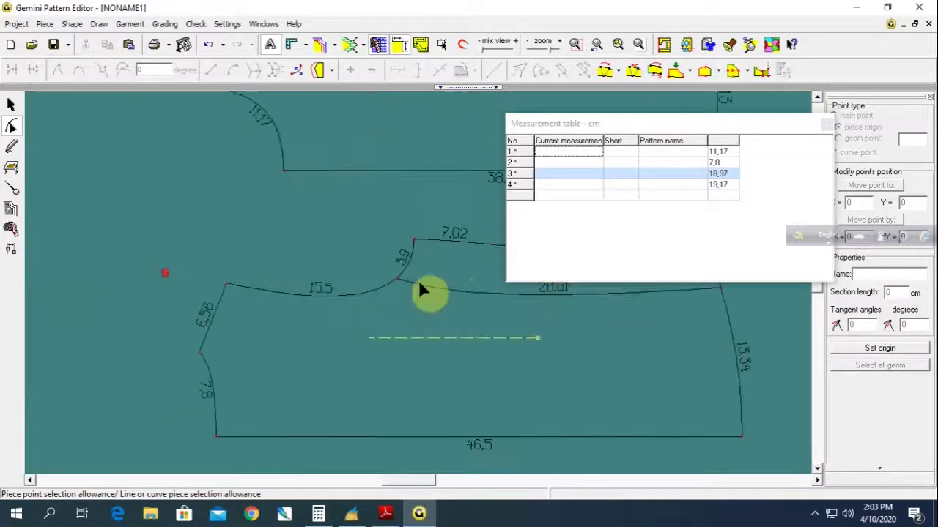
scroll(429, 293, up, 2)
click(341, 298)
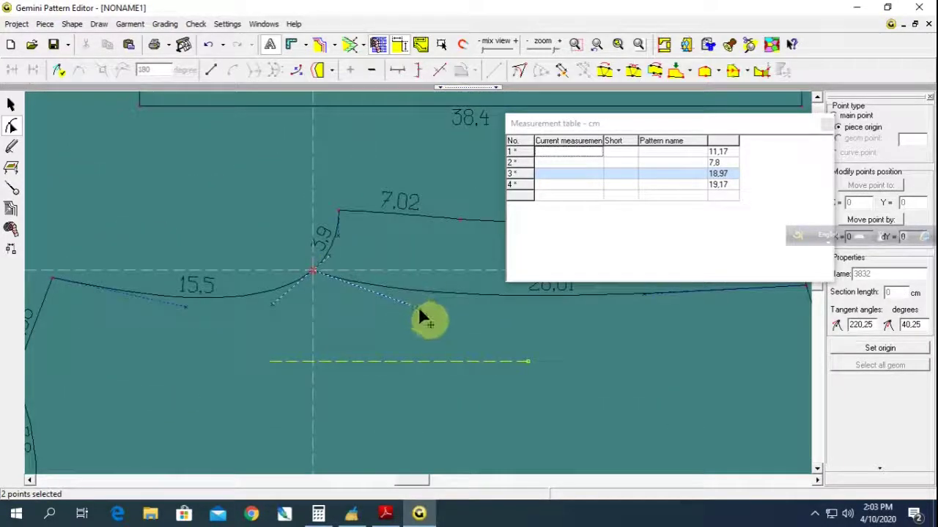
drag(423, 317, 404, 324)
scroll(440, 320, down, 1)
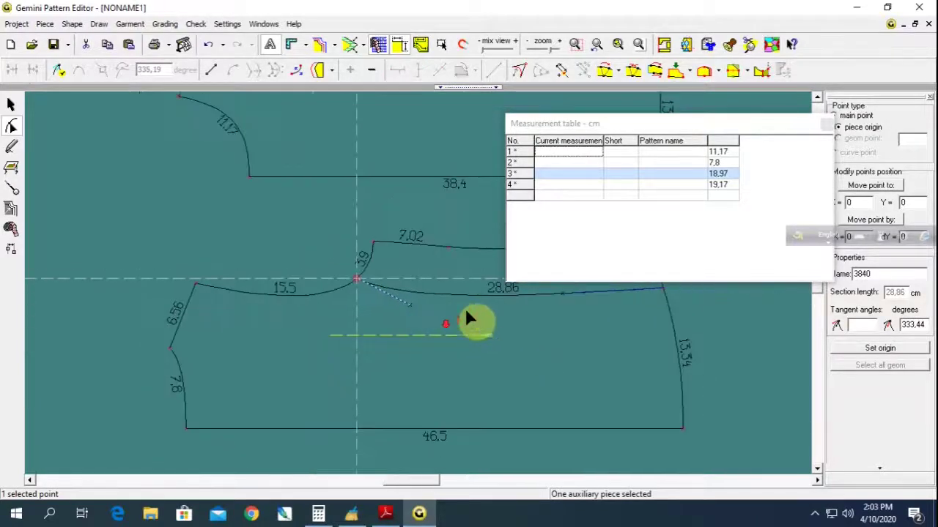
scroll(454, 308, down, 1)
click(444, 251)
scroll(339, 298, down, 1)
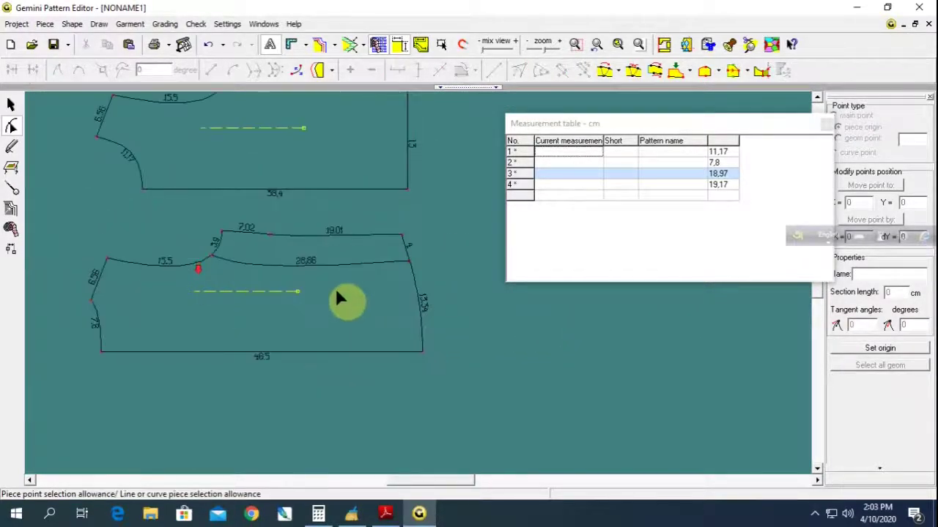
scroll(338, 282, down, 1)
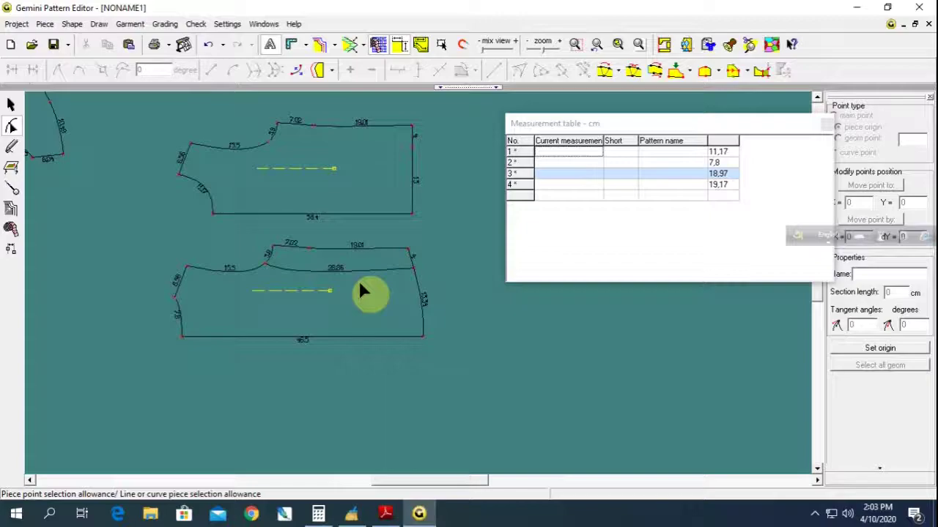
Draw an angled 7.16 and 21.05 cm yoke line from neckline to side point on the other bodice.
scroll(348, 172, down, 1)
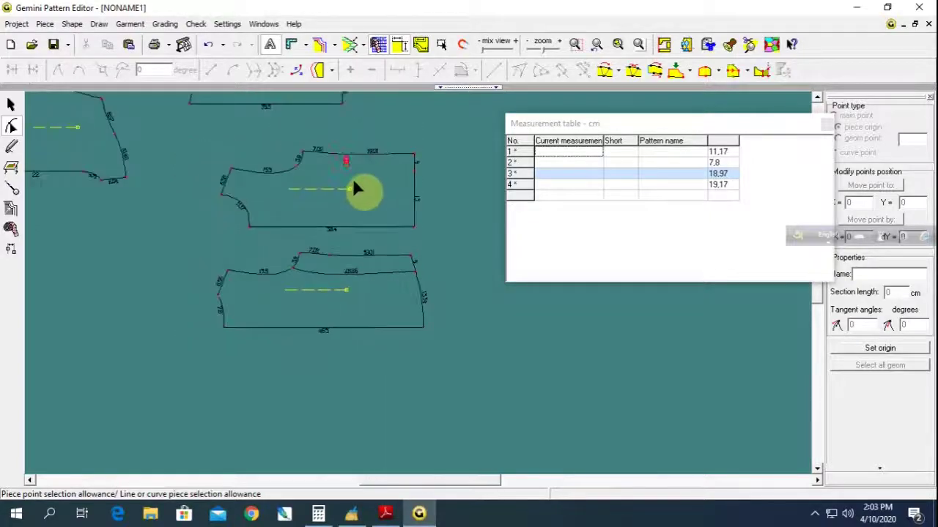
scroll(368, 182, down, 1)
scroll(421, 289, up, 1)
scroll(421, 286, up, 1)
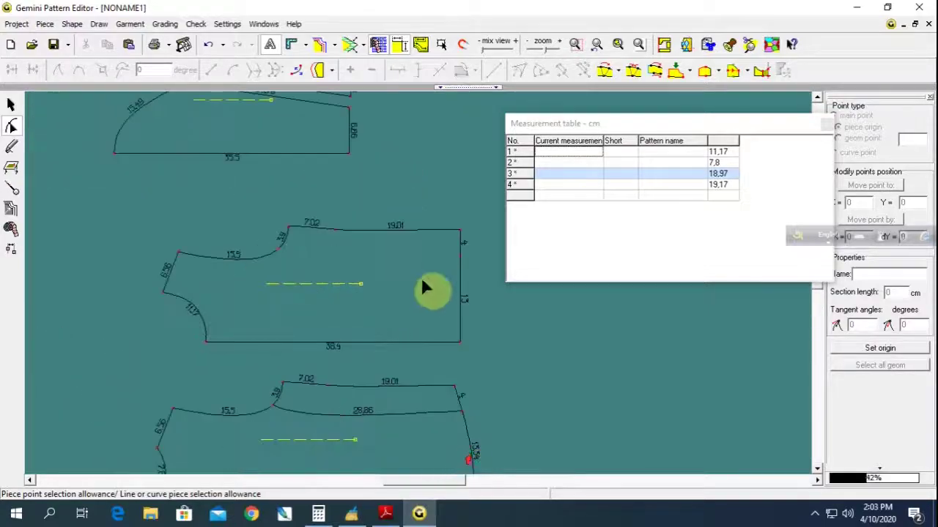
scroll(419, 289, up, 1)
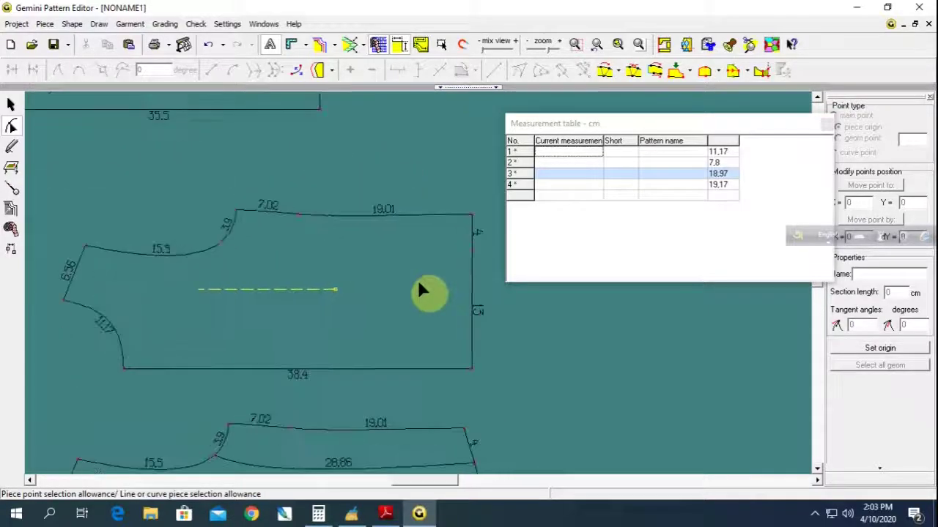
click(11, 146)
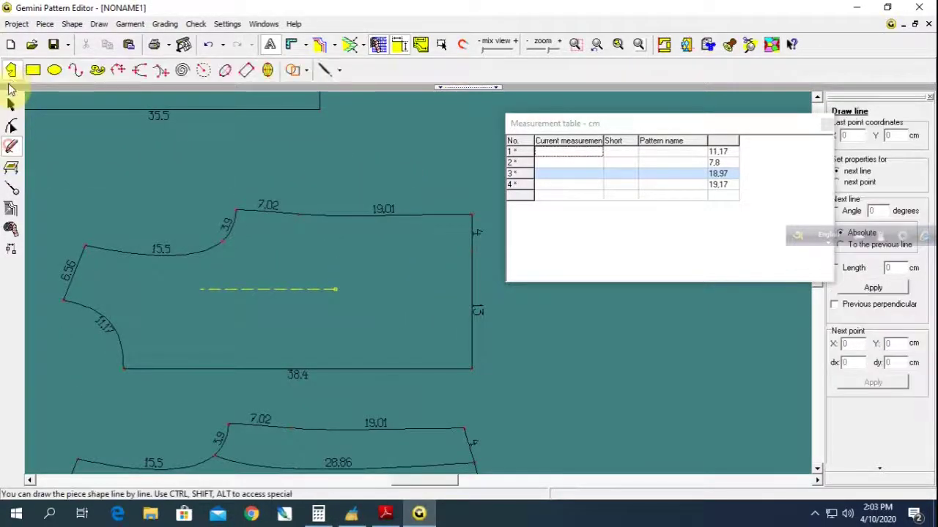
click(222, 242)
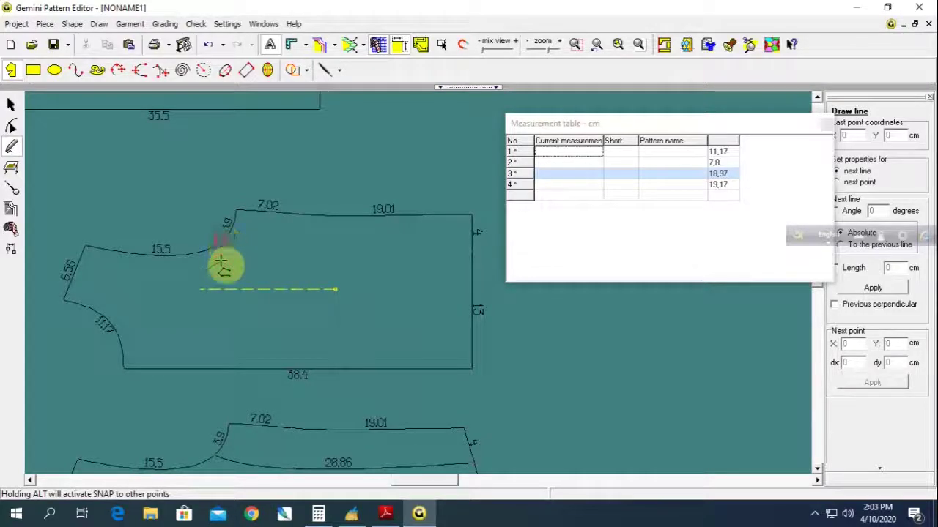
click(282, 268)
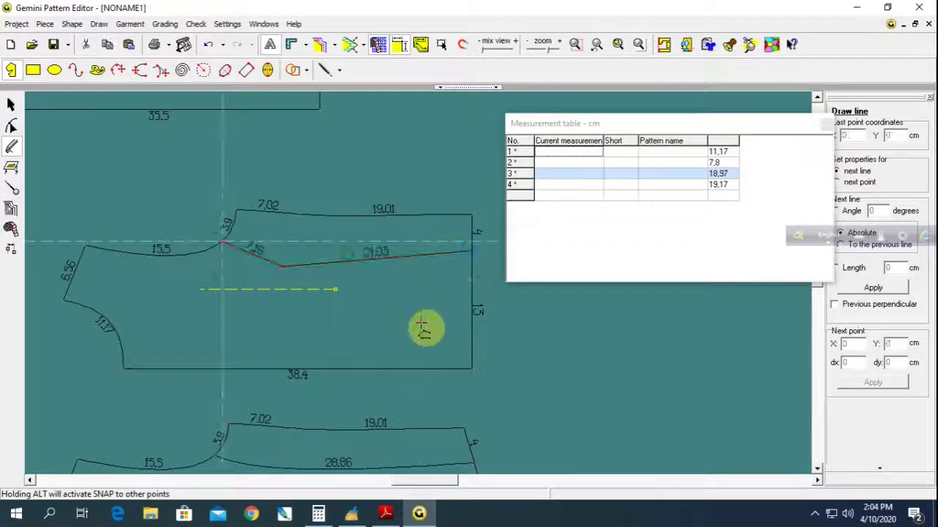
click(385, 512)
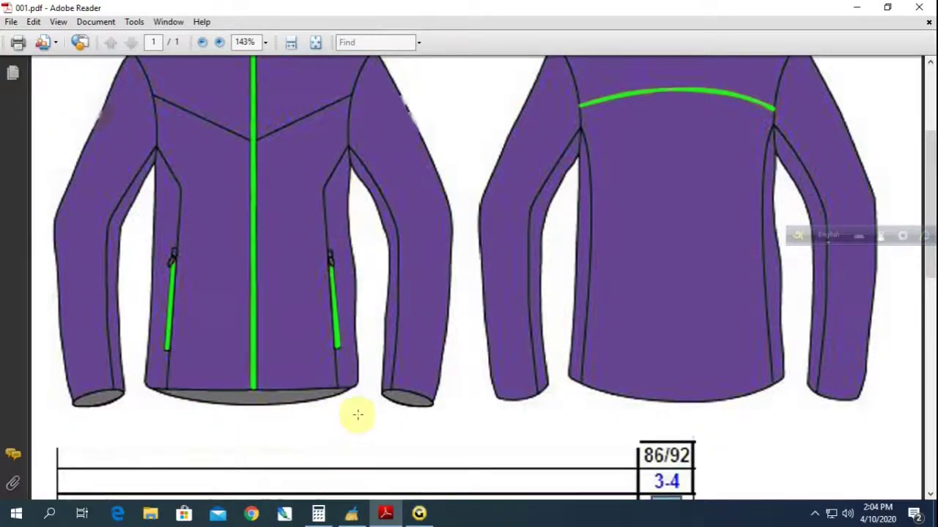
click(419, 513)
Shift the seam's inner corner and lower the side point to 5 cm, giving 5.93 and 22.21 lines.
scroll(584, 300, right, 5)
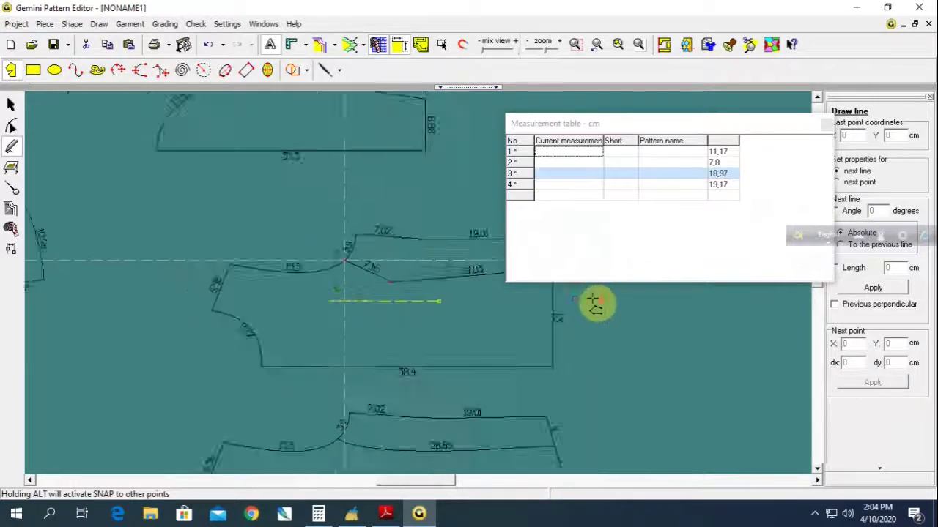
click(11, 123)
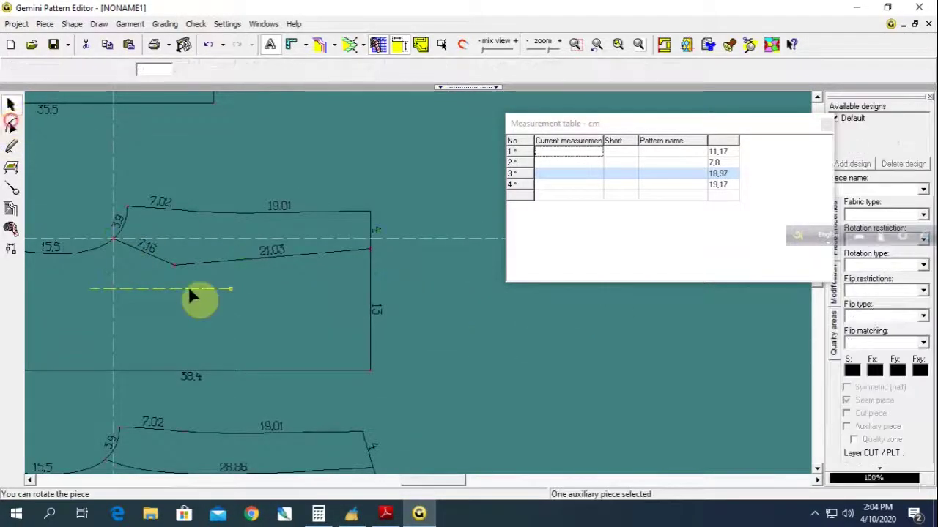
click(161, 258)
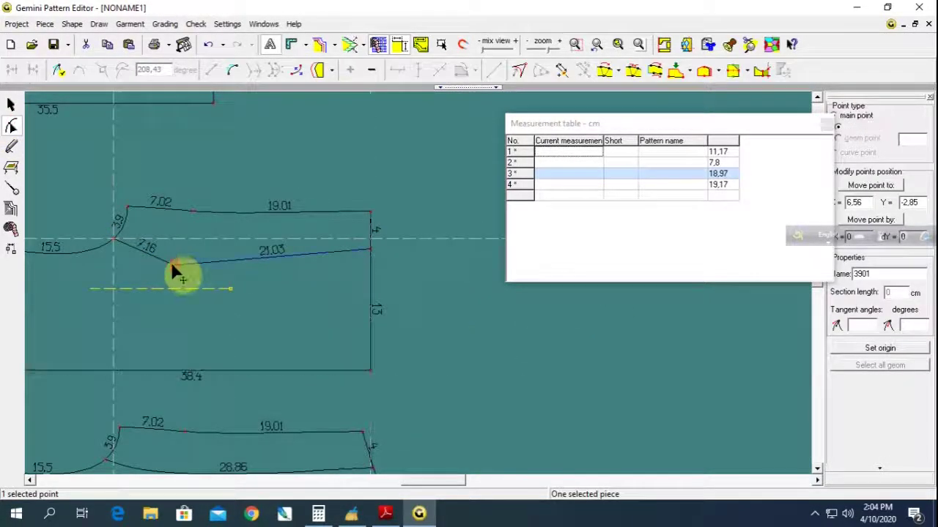
drag(173, 265, 162, 263)
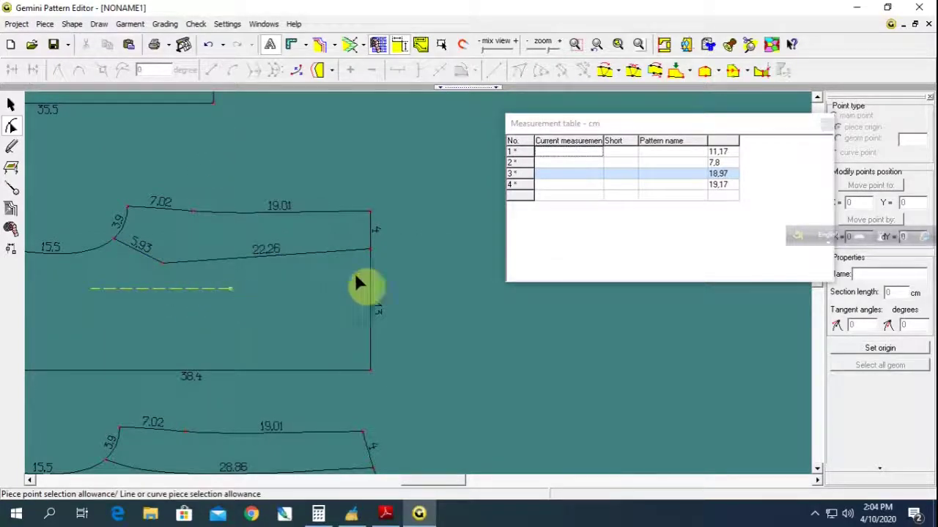
click(370, 249)
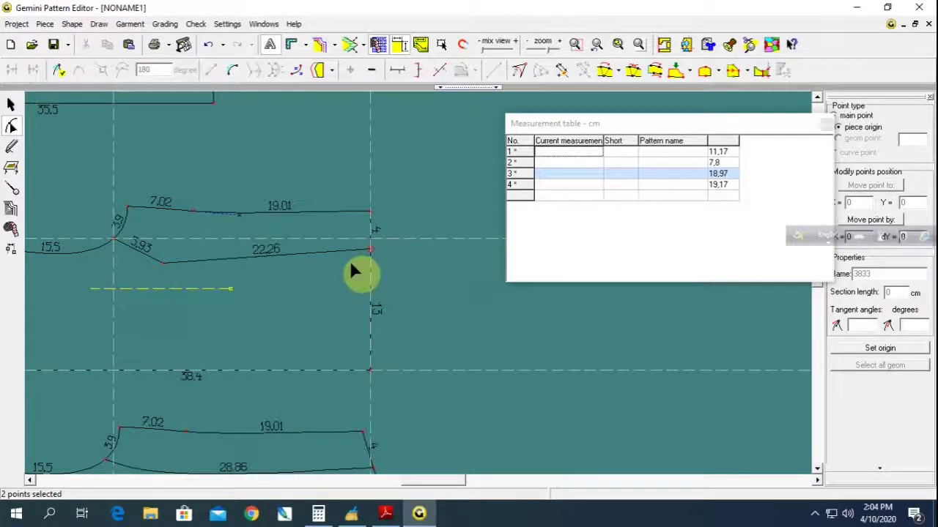
key(Down)
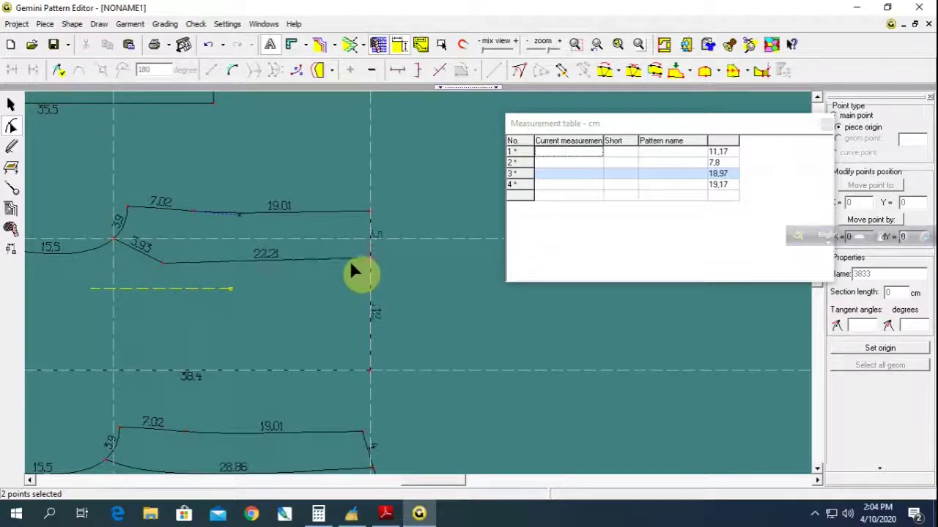
click(405, 233)
scroll(432, 308, down, 3)
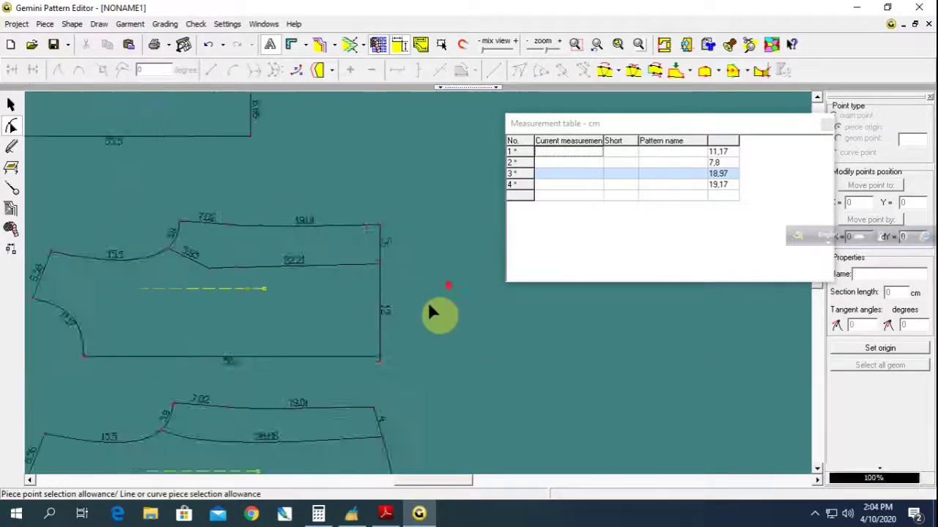
scroll(396, 351, down, 1)
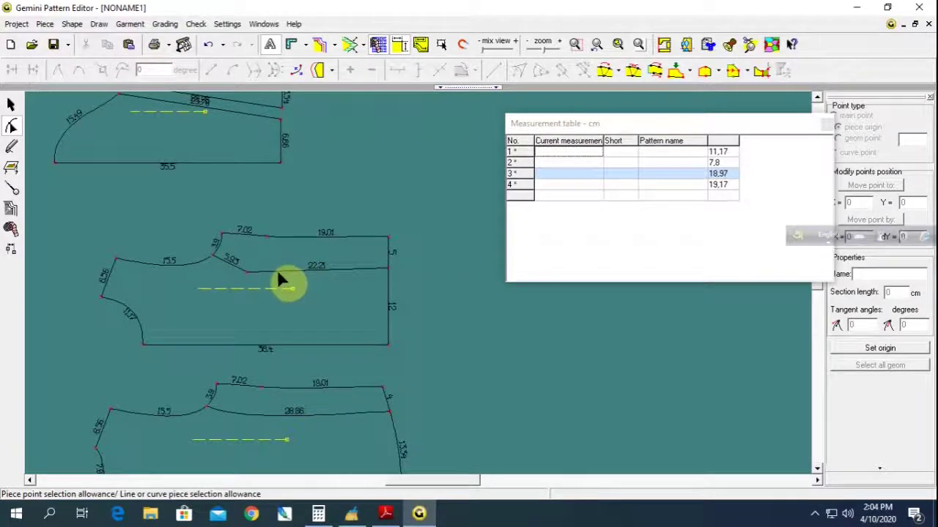
scroll(279, 274, down, 1)
Add a symmetry axis along the bottom edge of both the middle and lower bodice pieces.
click(9, 107)
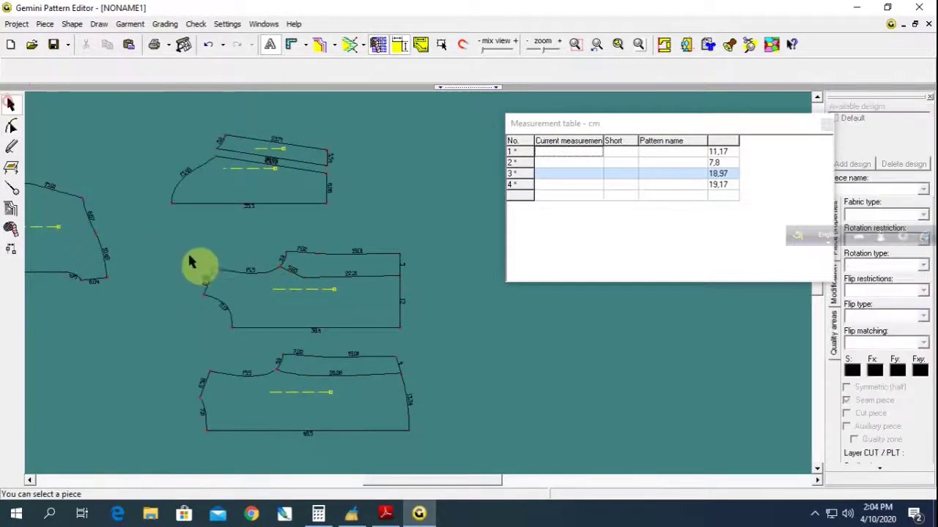
drag(192, 229, 424, 337)
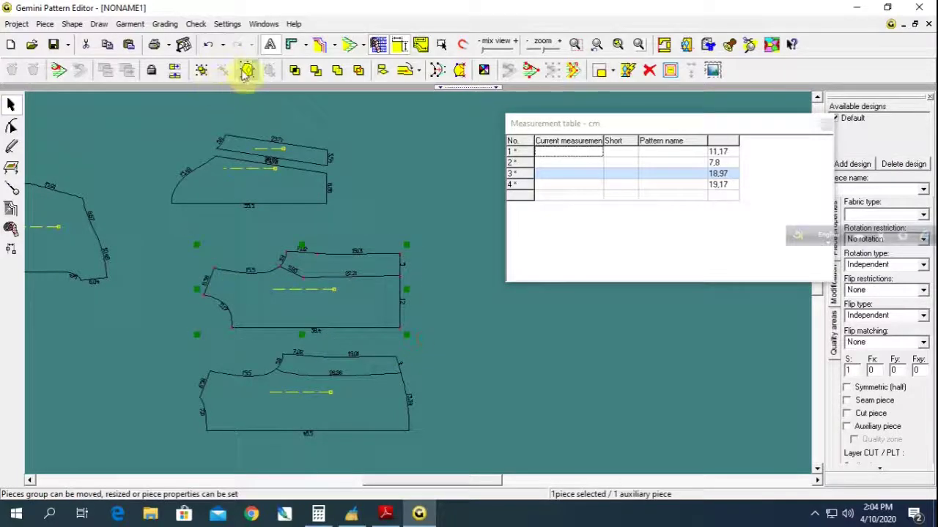
drag(173, 334, 438, 448)
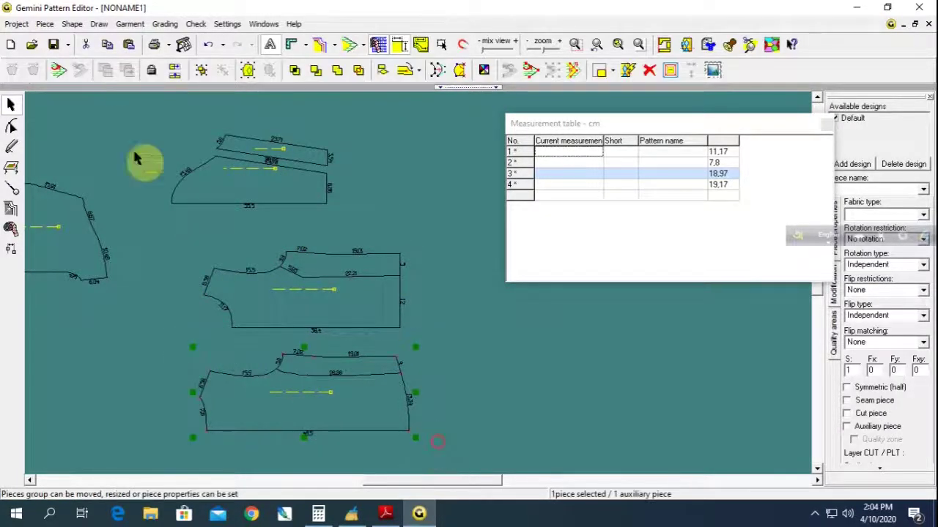
click(247, 70)
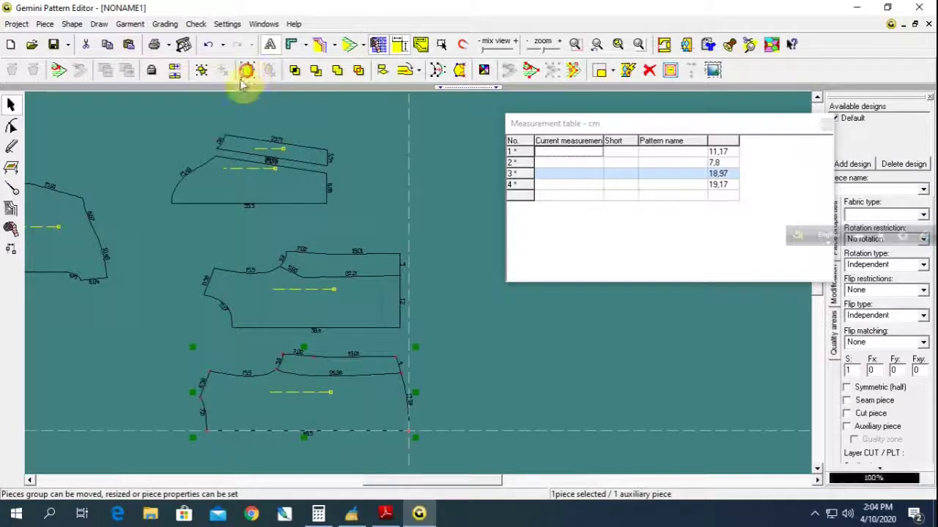
click(199, 266)
click(11, 189)
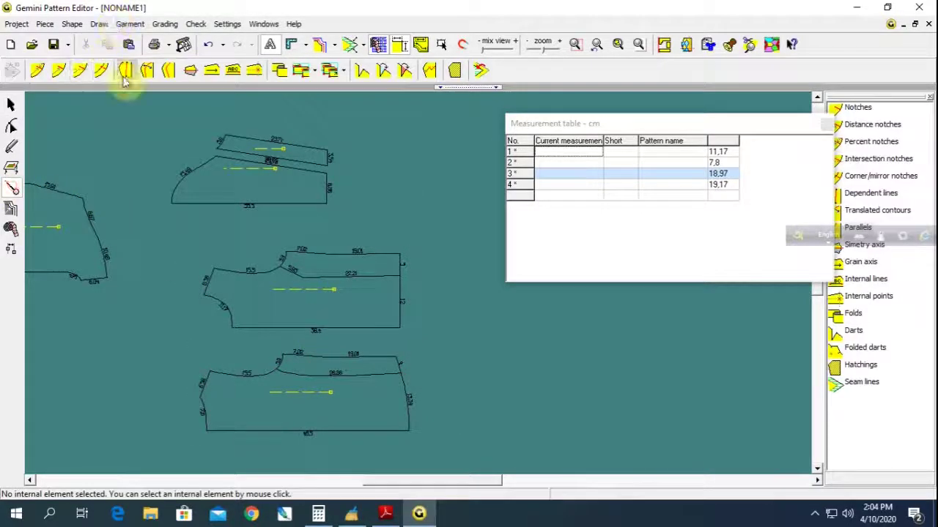
click(190, 69)
click(372, 326)
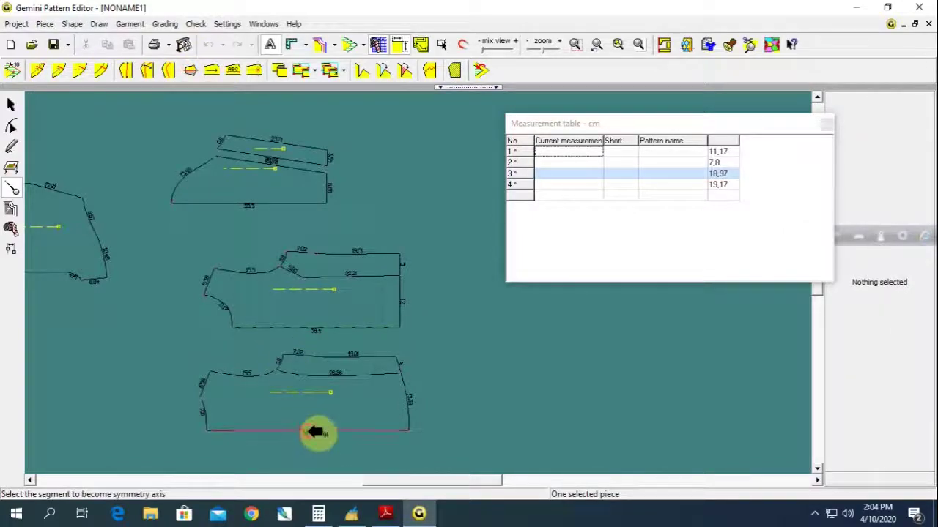
click(314, 432)
Unfold the symmetric bodice pieces to check them and set them side by side.
click(10, 105)
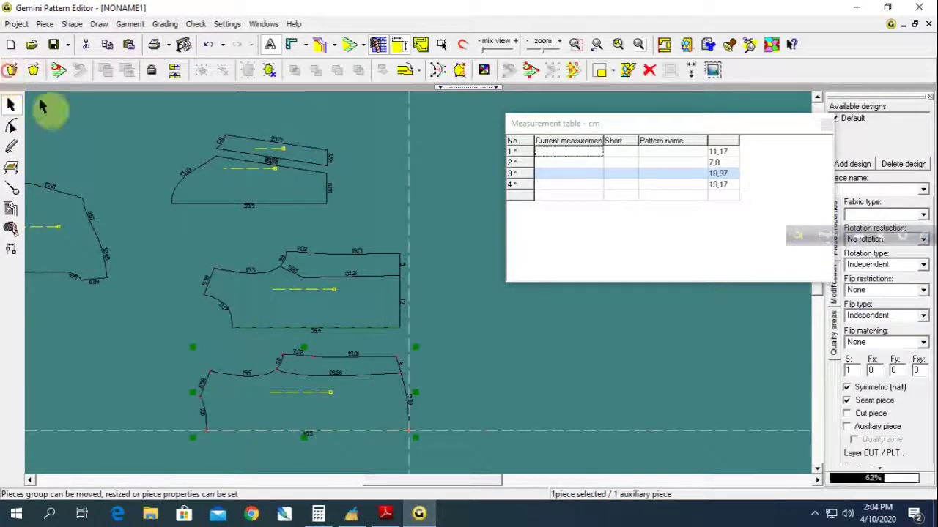
click(313, 297)
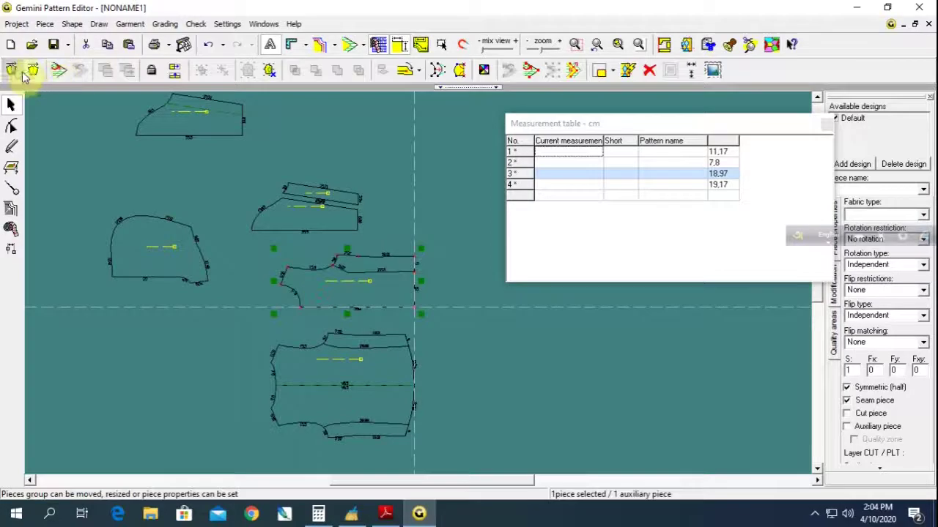
click(30, 69)
drag(350, 305, 444, 287)
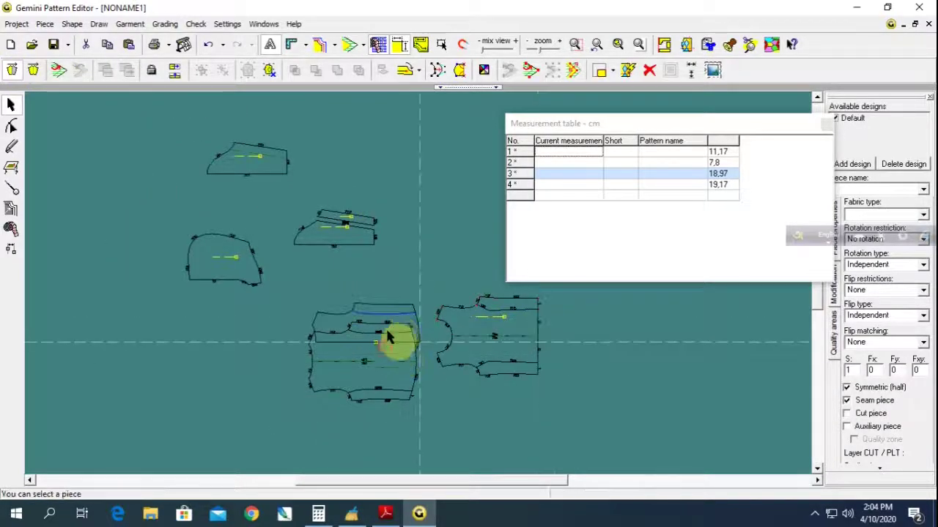
scroll(422, 290, up, 1)
scroll(419, 291, up, 1)
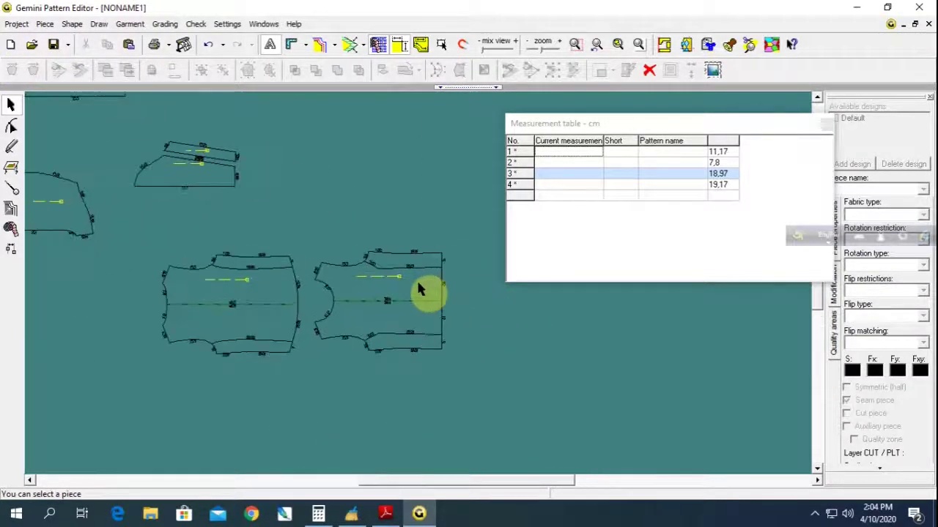
scroll(419, 291, up, 1)
click(230, 284)
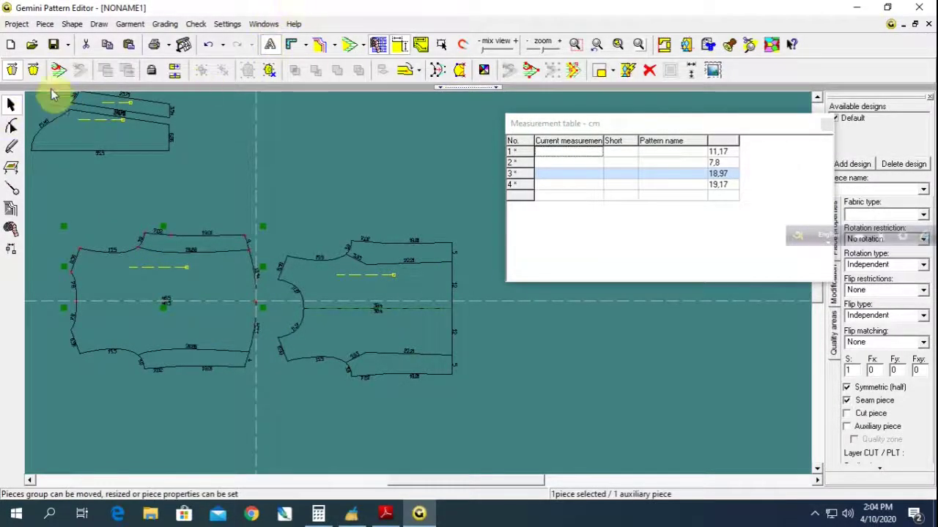
click(11, 147)
click(306, 70)
Trace the left bodice below the 28.86 cm seam off as a new lower bodice piece.
click(311, 89)
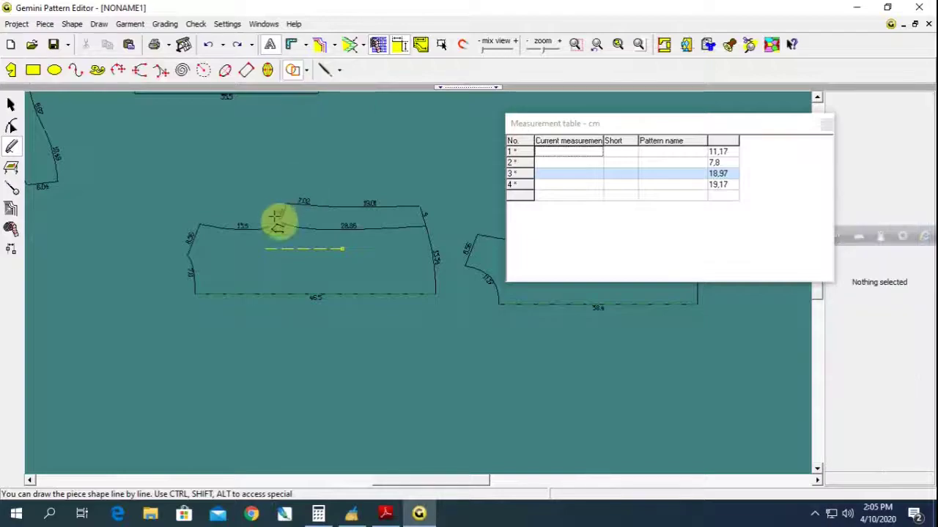
scroll(419, 289, up, 1)
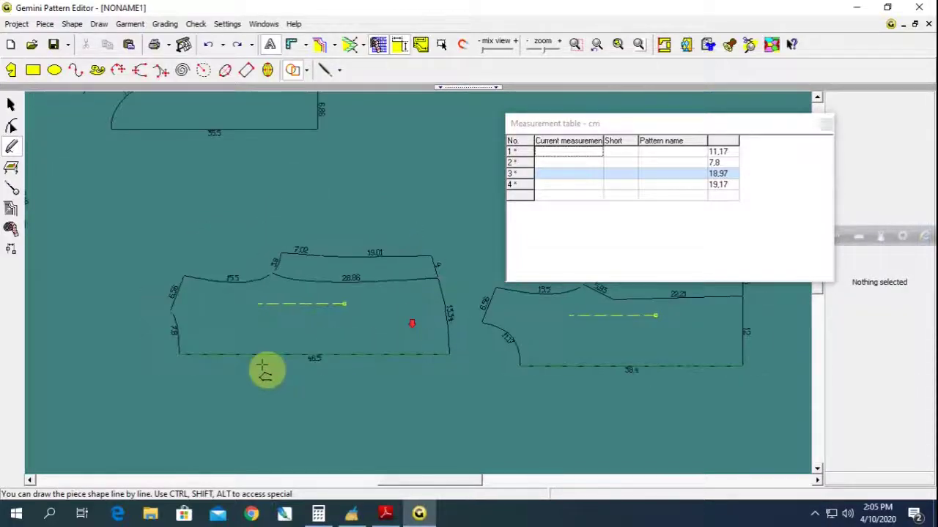
drag(180, 356, 185, 279)
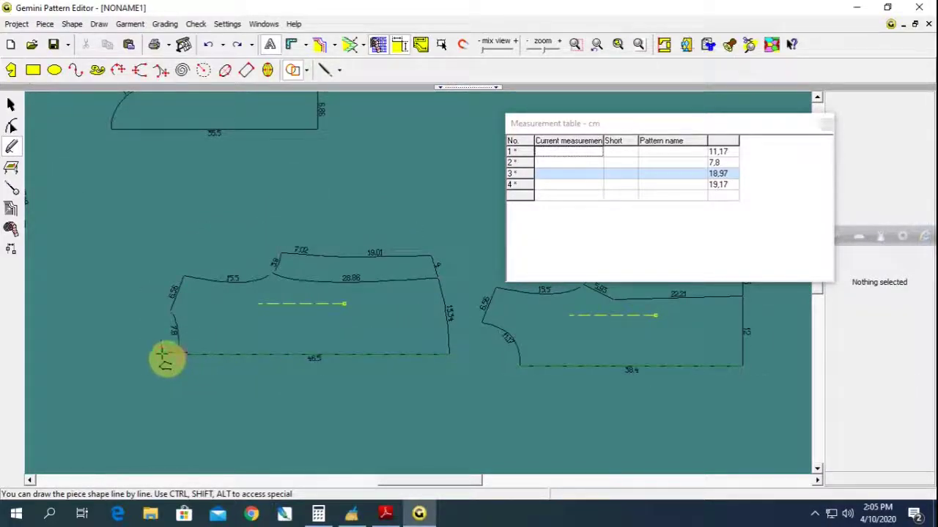
click(185, 279)
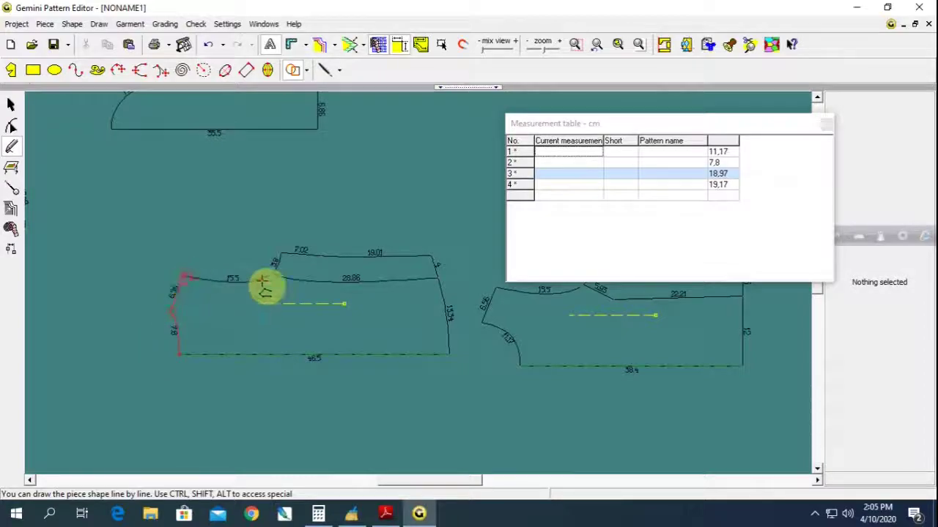
click(272, 275)
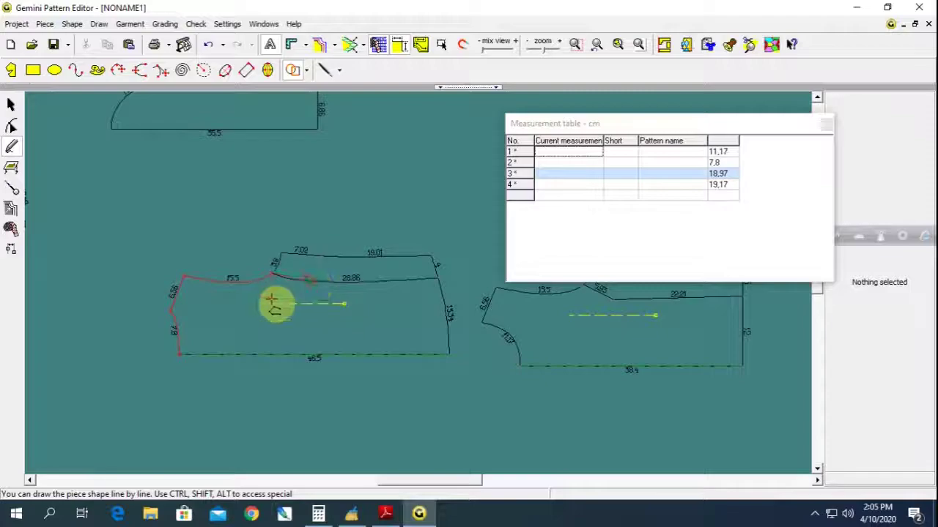
click(437, 278)
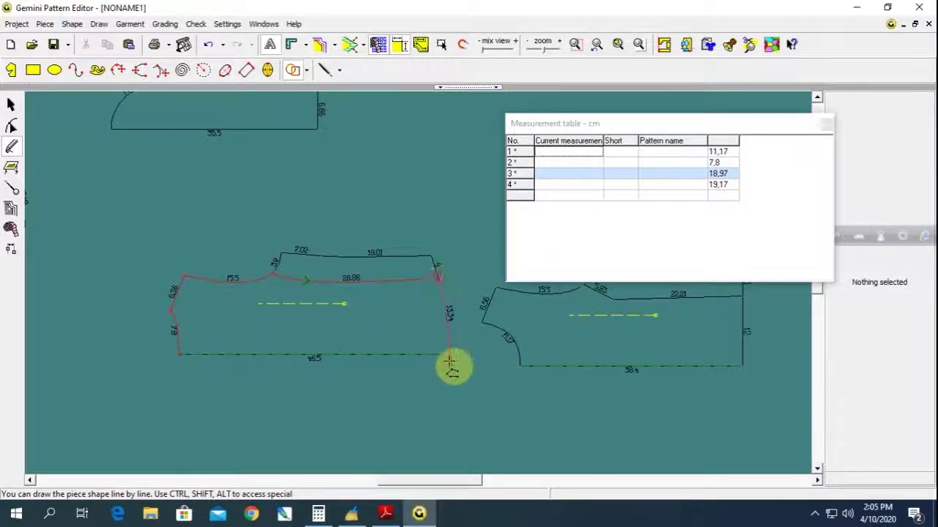
click(449, 356)
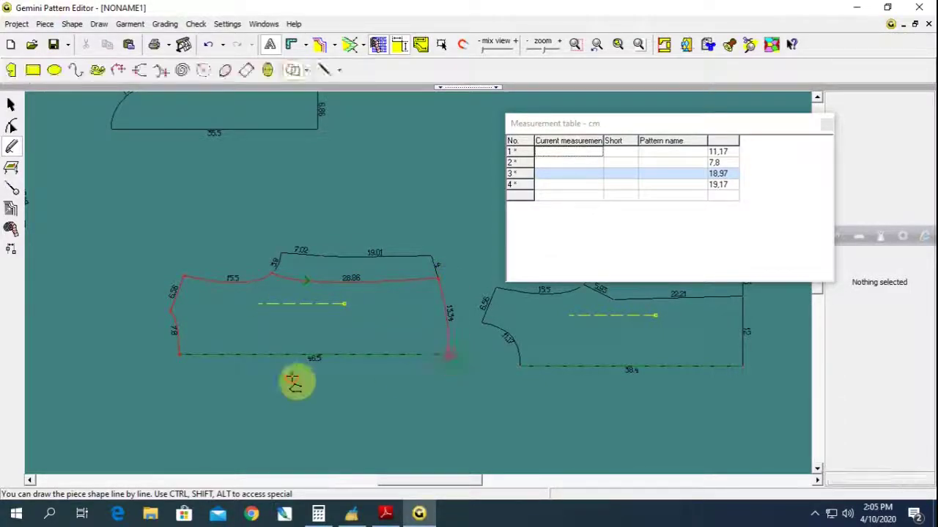
click(179, 355)
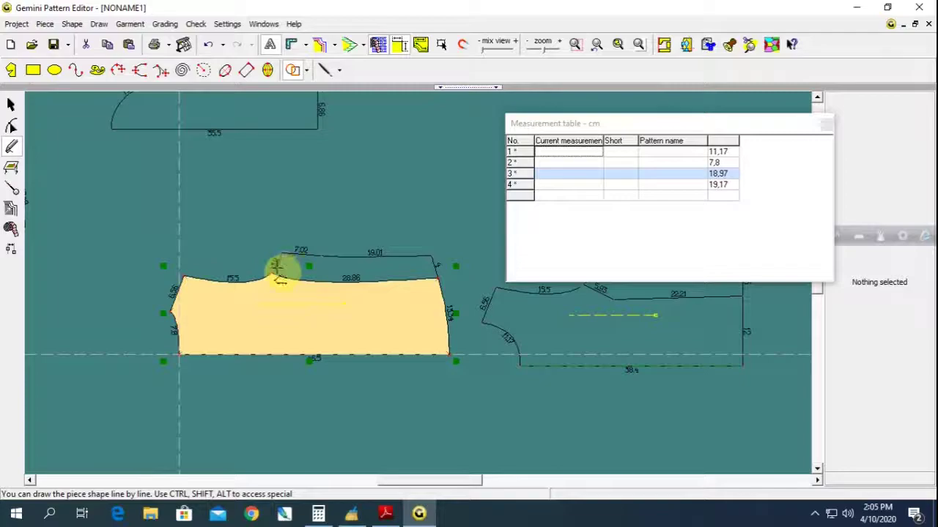
key(Escape)
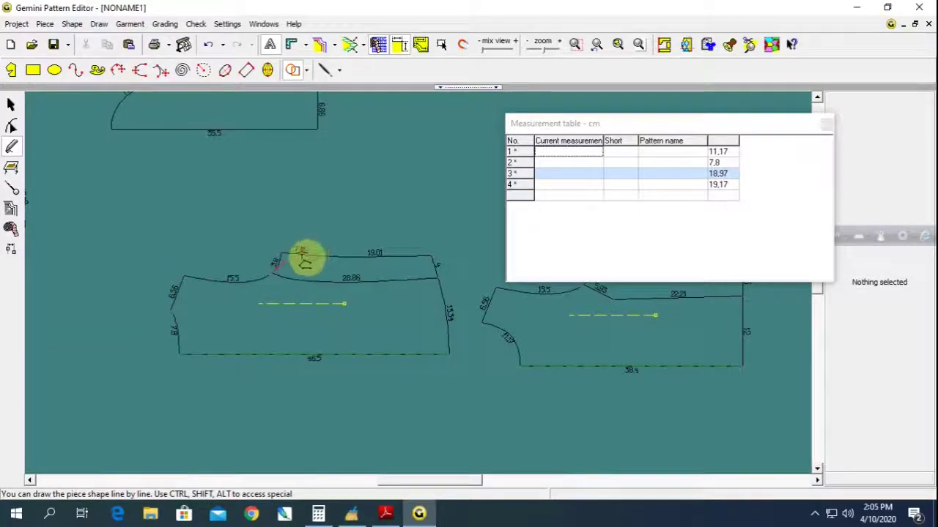
Trace the yoke area above the 28.86 cm seam off as a separate yoke piece.
click(269, 272)
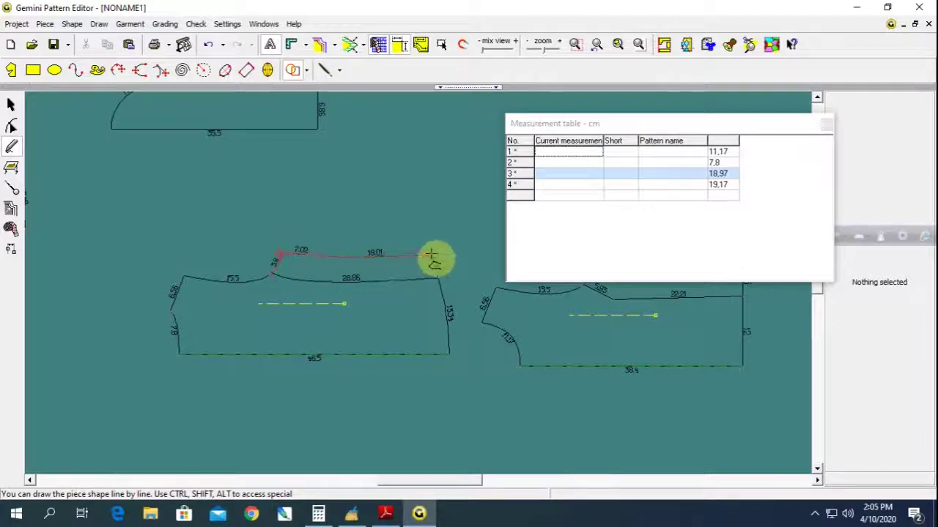
click(438, 278)
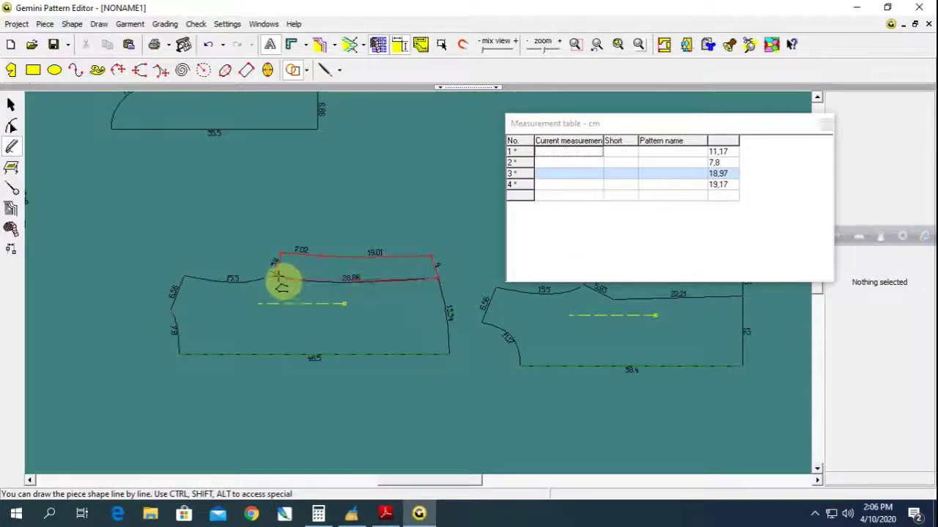
click(271, 277)
click(271, 275)
key(Escape)
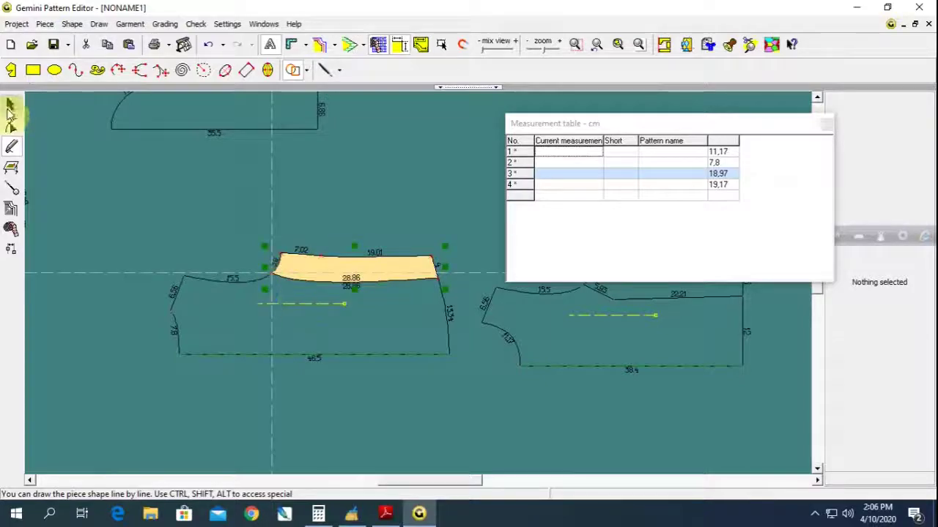
Move the traced pieces clear and lay the curved yoke lines onto the middle and lower-left bodices.
drag(310, 262, 362, 397)
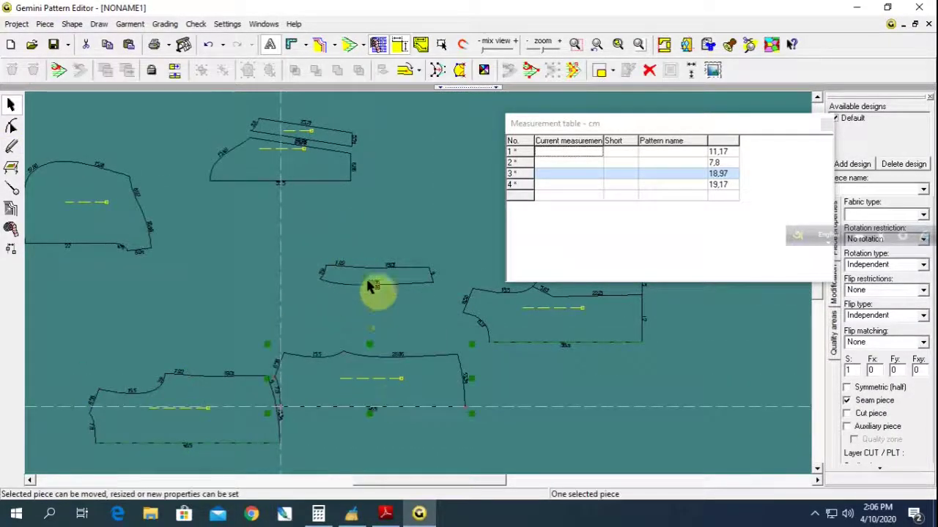
mouse_move(369, 286)
mouse_down()
mouse_move(380, 226)
mouse_move(398, 345)
mouse_up()
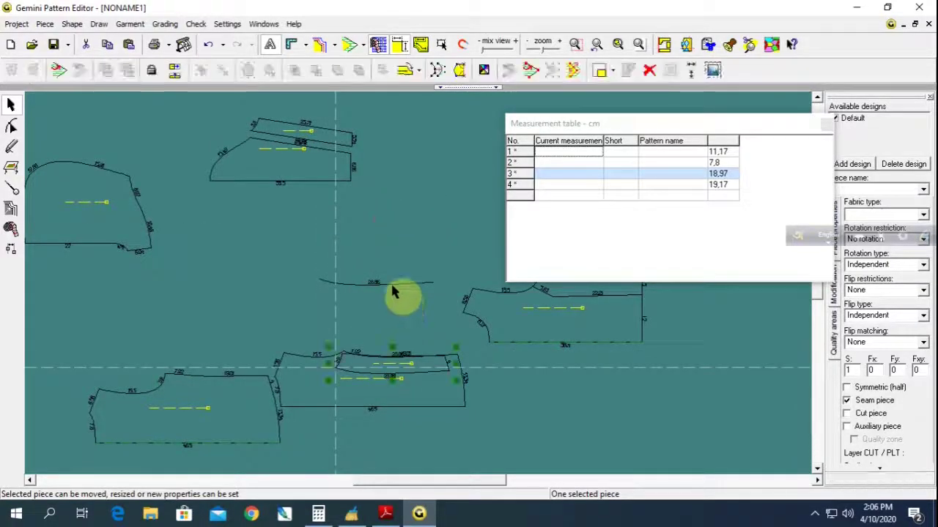
drag(397, 292, 174, 420)
click(174, 420)
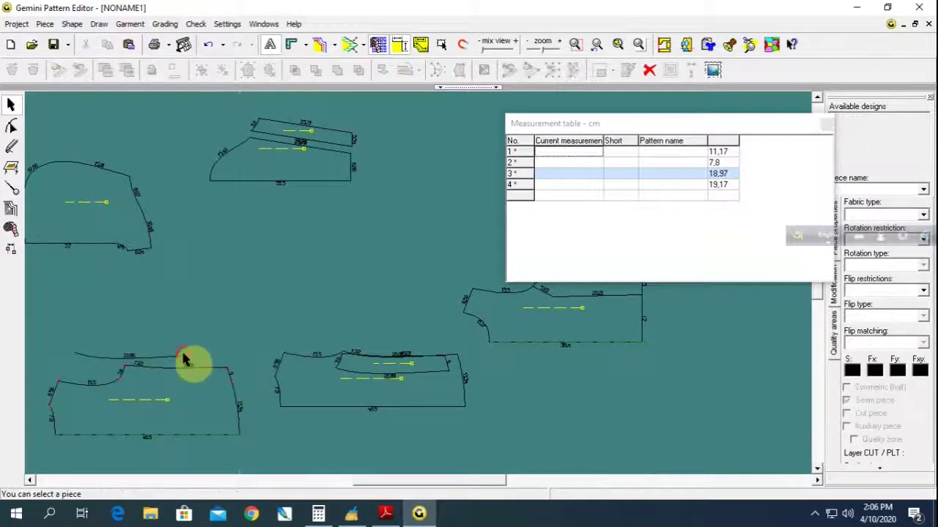
click(188, 359)
drag(188, 359, 230, 398)
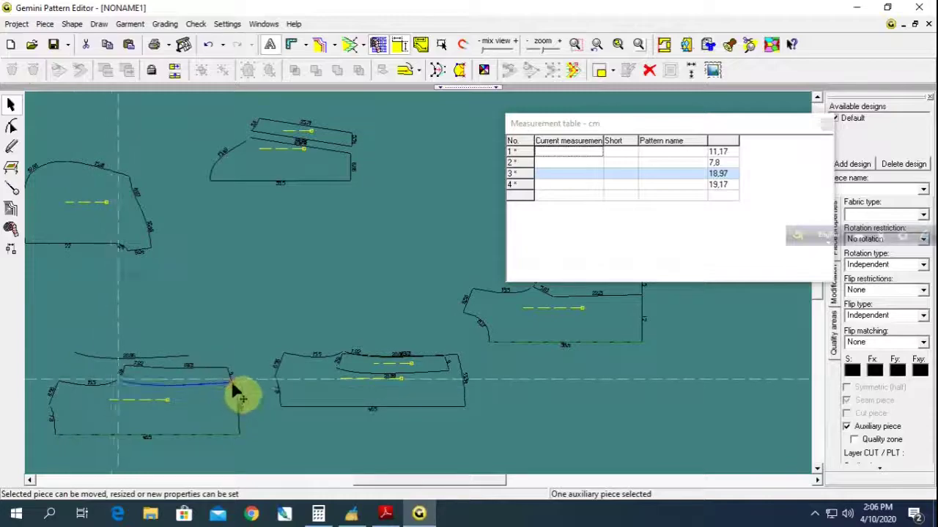
click(42, 342)
Group the lower-left bodice with its yoke line, then zoom in and select the upper front bodice.
drag(188, 452, 257, 465)
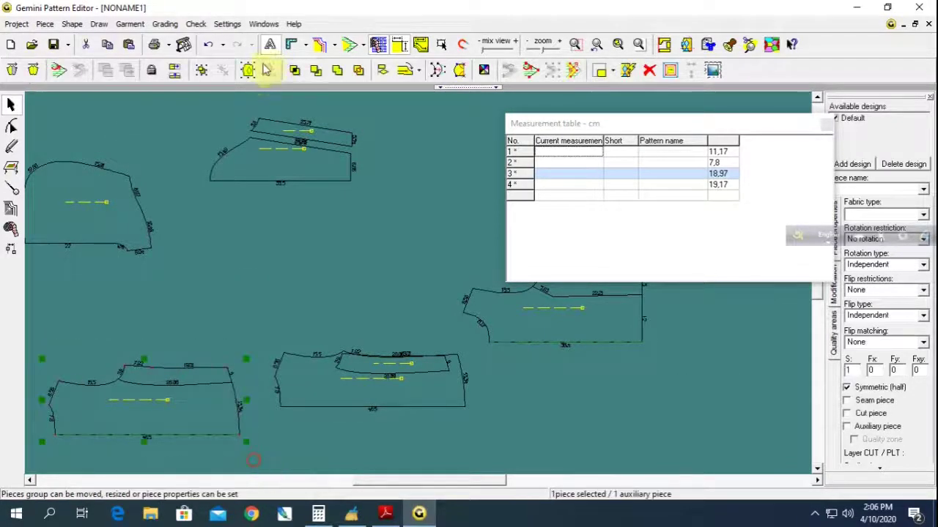
scroll(439, 286, down, 1)
scroll(507, 303, up, 2)
scroll(393, 287, up, 1)
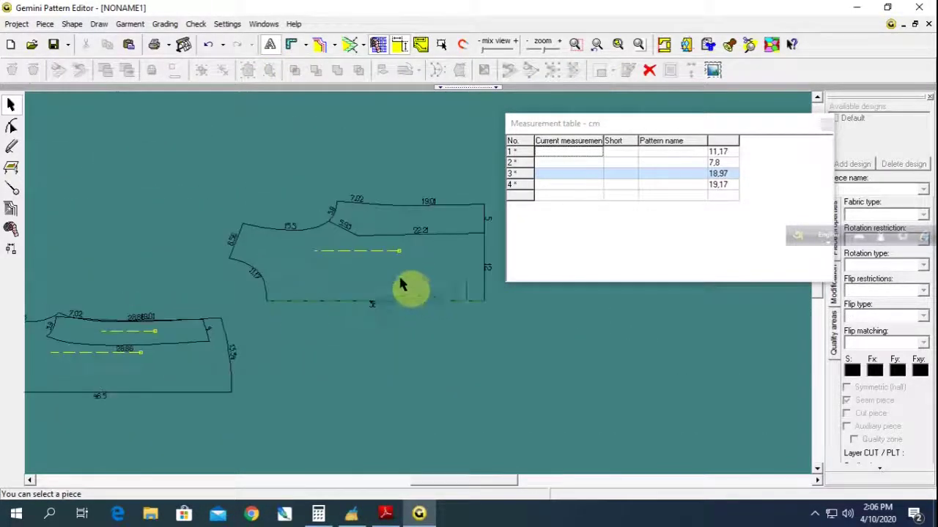
drag(224, 403, 203, 401)
scroll(387, 310, up, 1)
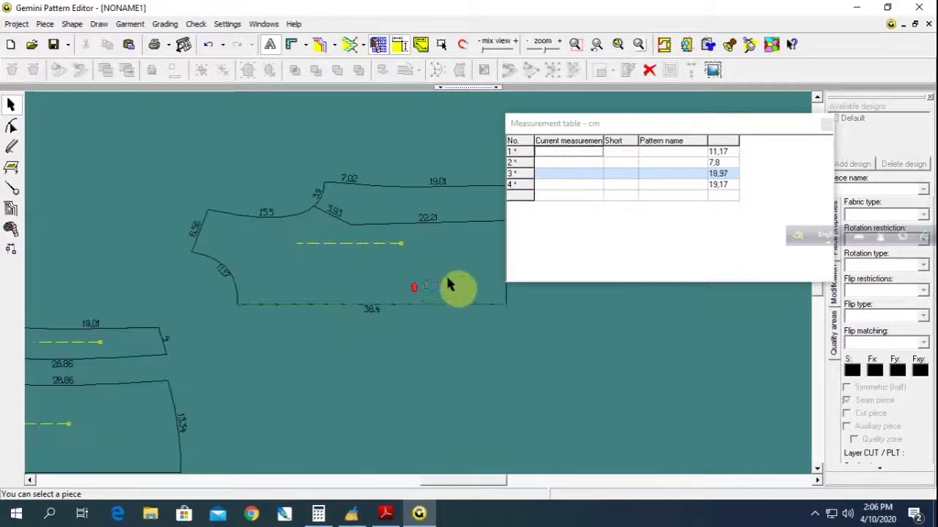
scroll(445, 282, up, 1)
click(341, 272)
click(11, 146)
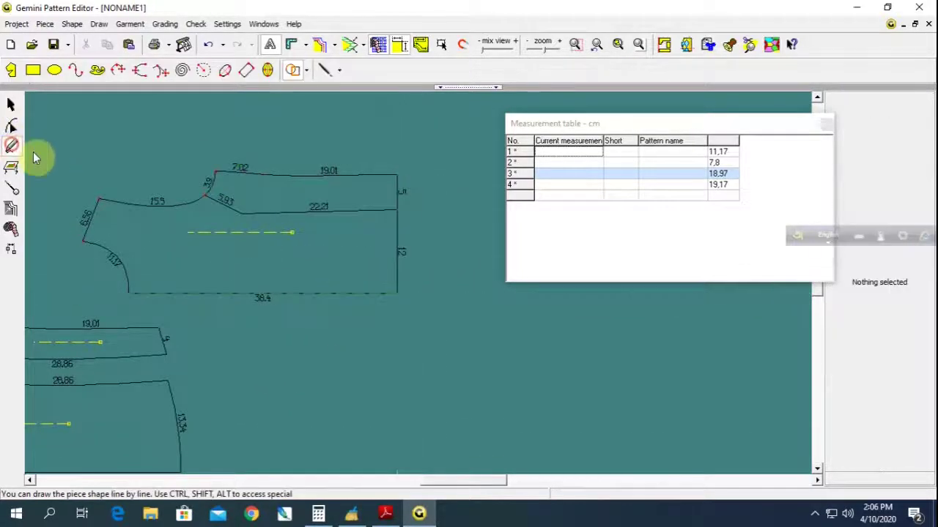
Trace the front bodice below the 22.21 cm yoke seam, via the 11.17 armhole and 12 centre edge, as a new piece.
click(307, 69)
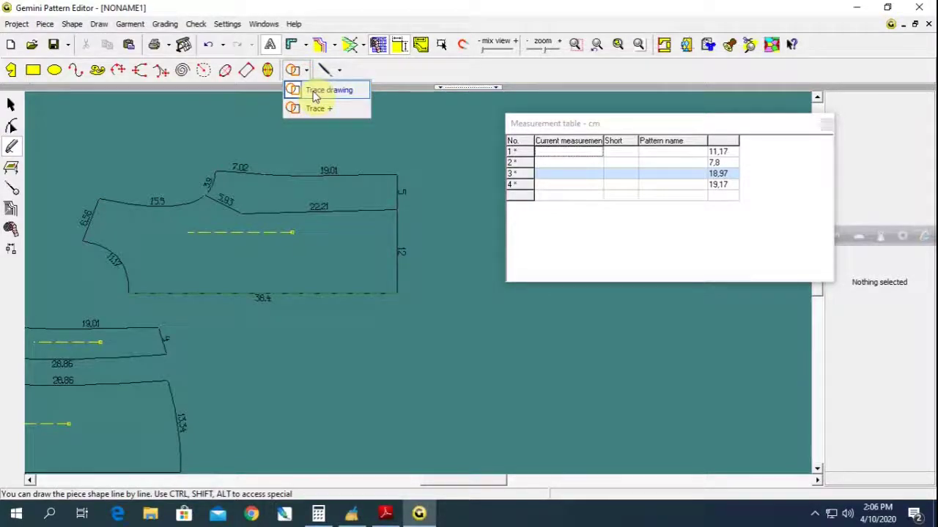
click(313, 92)
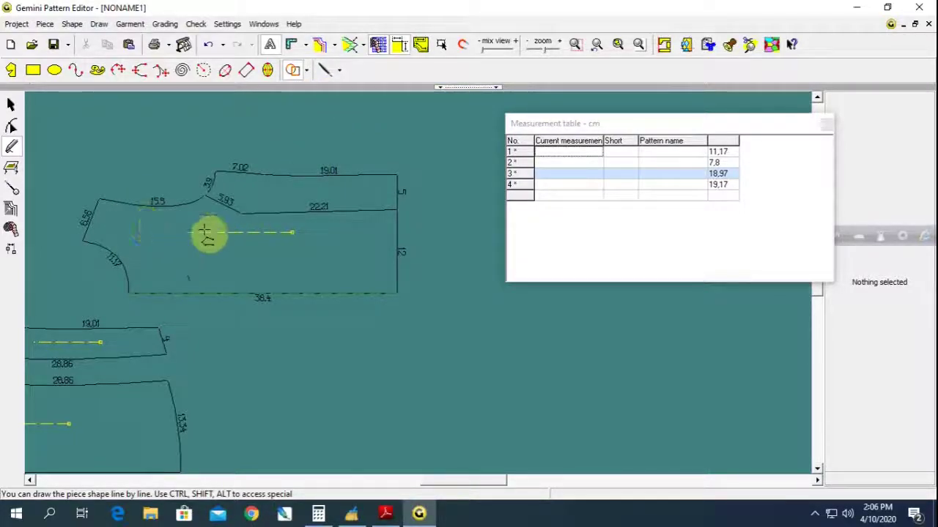
click(126, 293)
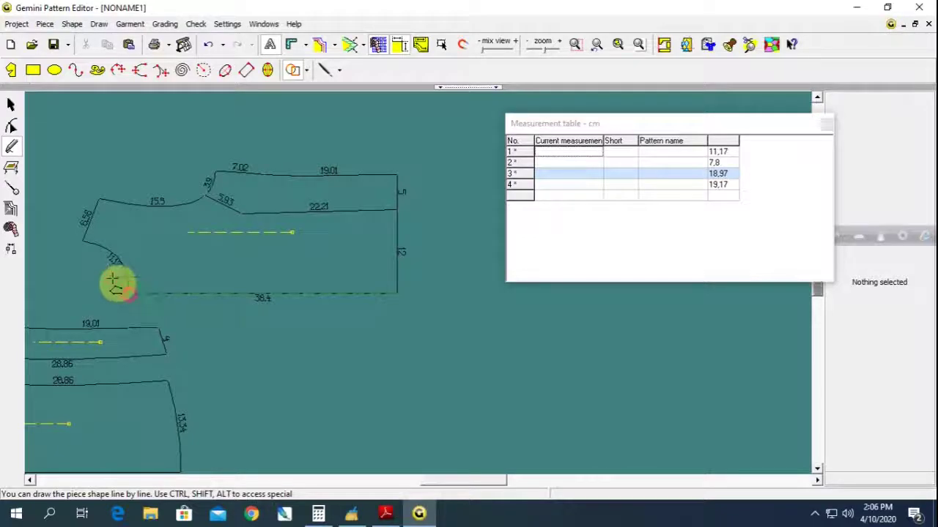
click(82, 236)
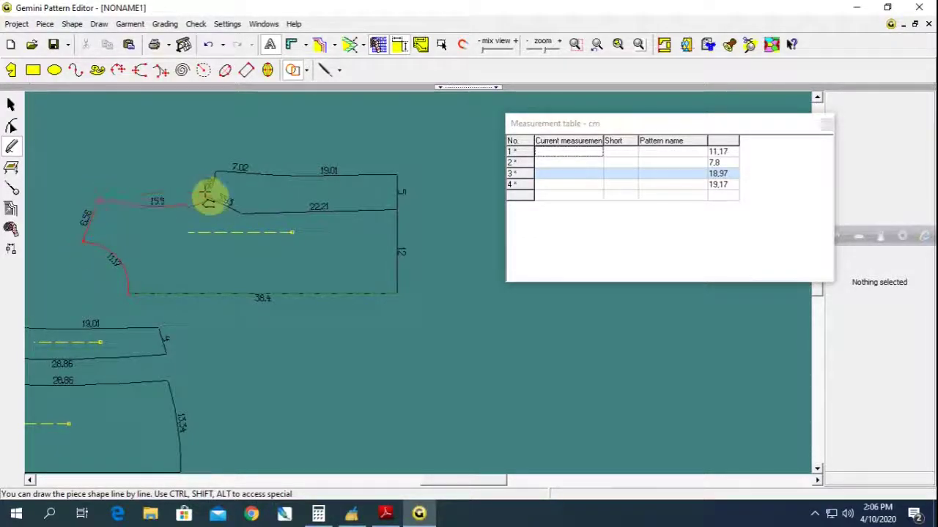
click(238, 213)
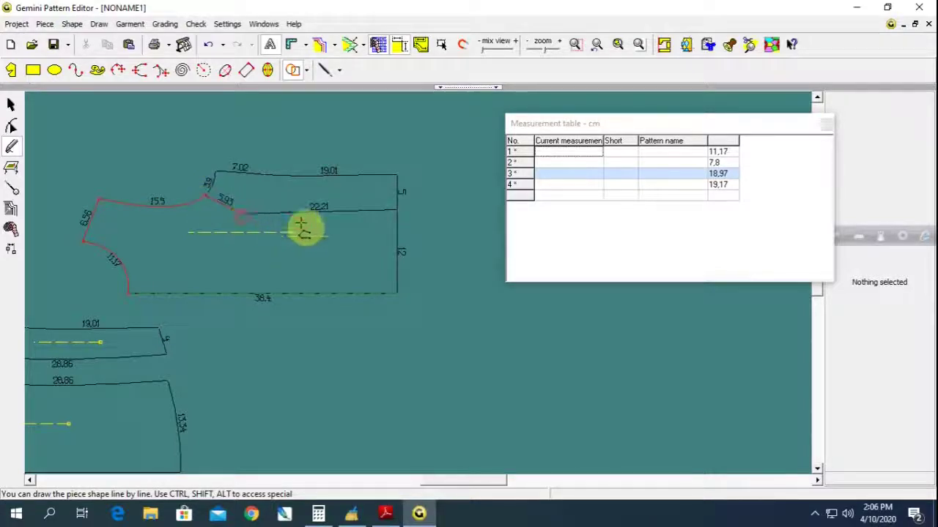
click(396, 211)
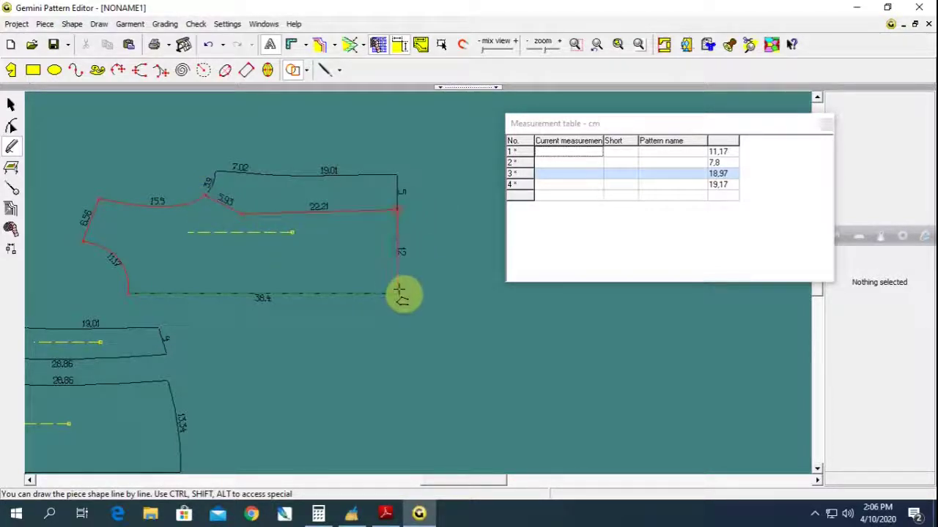
click(396, 293)
click(127, 295)
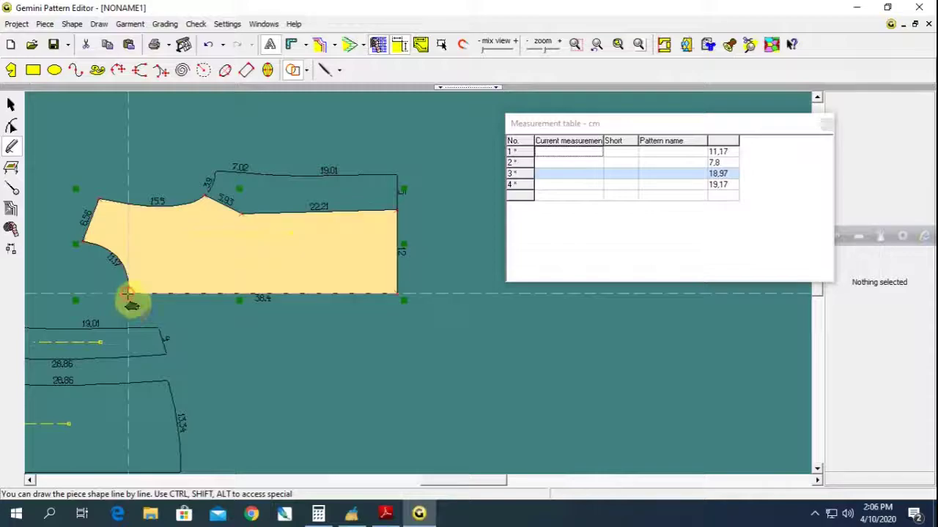
click(8, 101)
Move the new lower bodice piece off the original and reposition the front bodice piece.
mouse_move(130, 184)
mouse_down()
mouse_move(389, 313)
mouse_move(366, 315)
mouse_up()
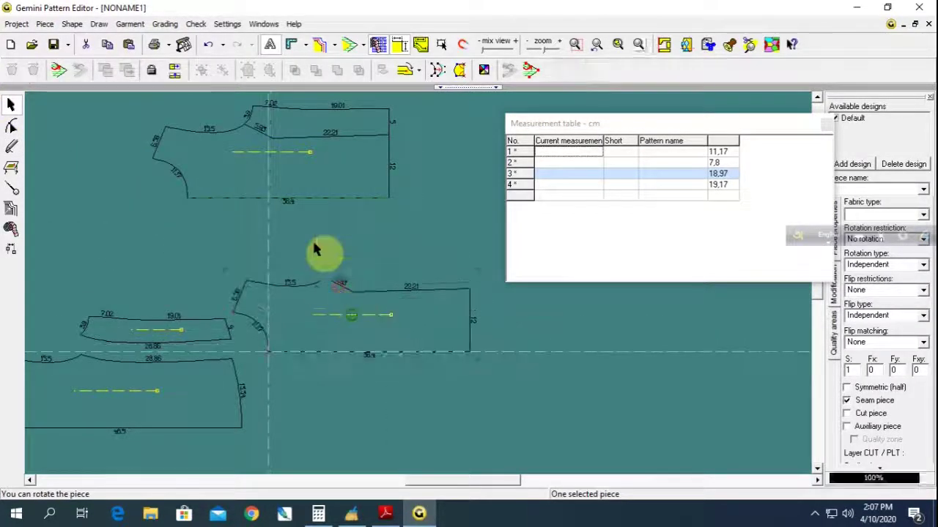
drag(272, 165, 289, 206)
scroll(464, 300, up, 1)
scroll(425, 293, up, 2)
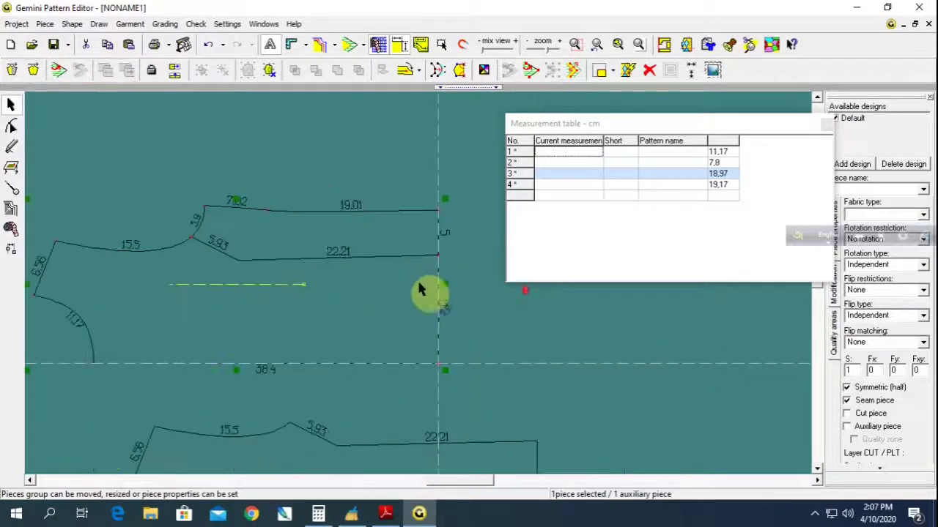
Trace the yoke outline above the 22.21 cm seam into a new piece.
click(11, 150)
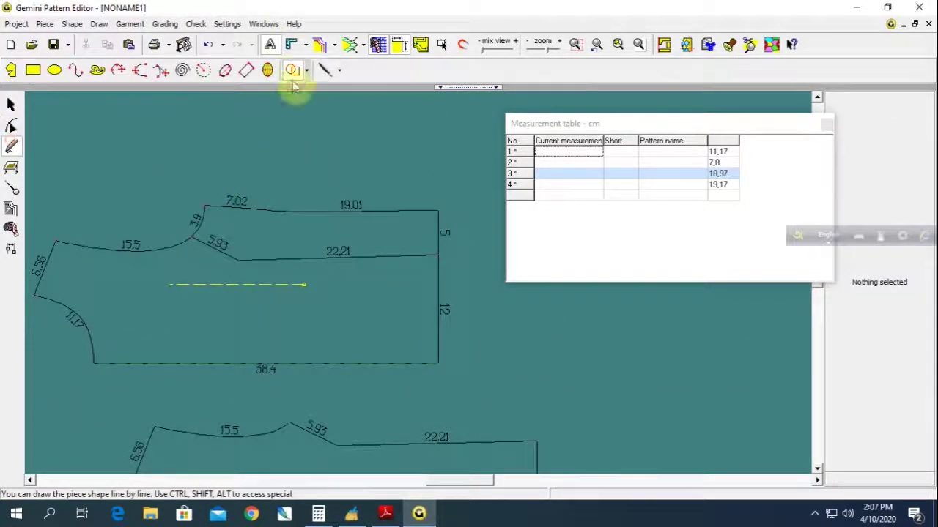
click(207, 208)
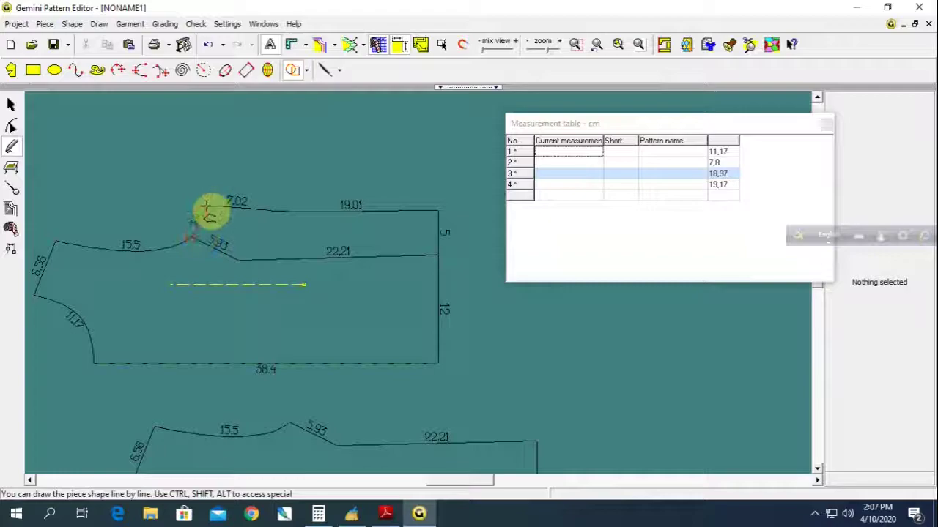
click(438, 212)
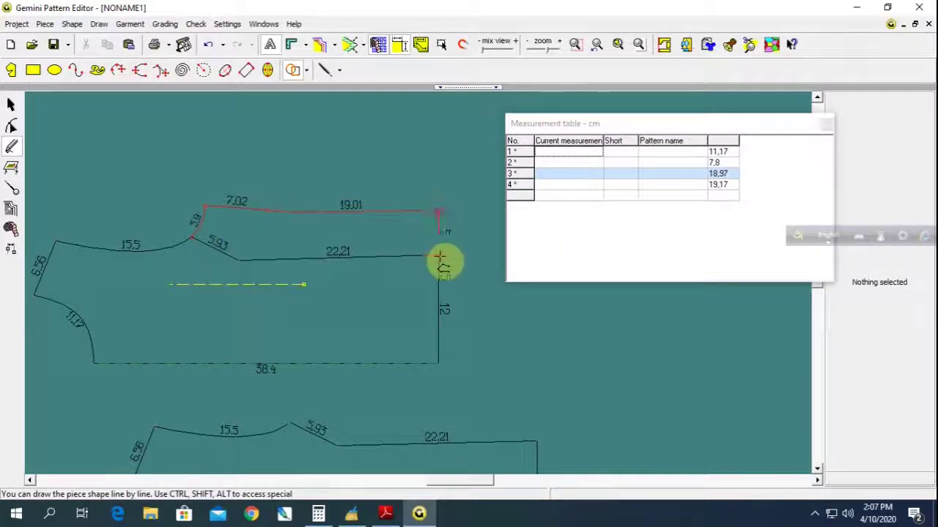
click(438, 255)
click(236, 259)
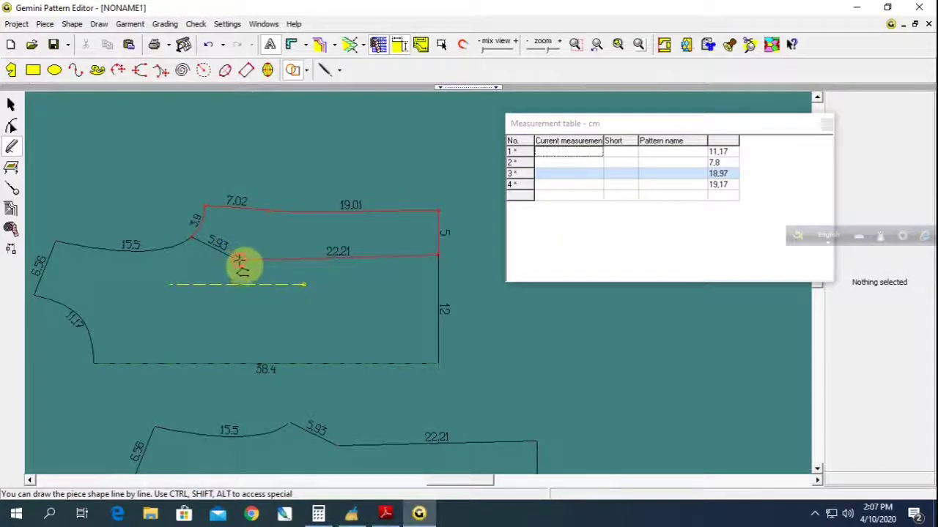
click(192, 235)
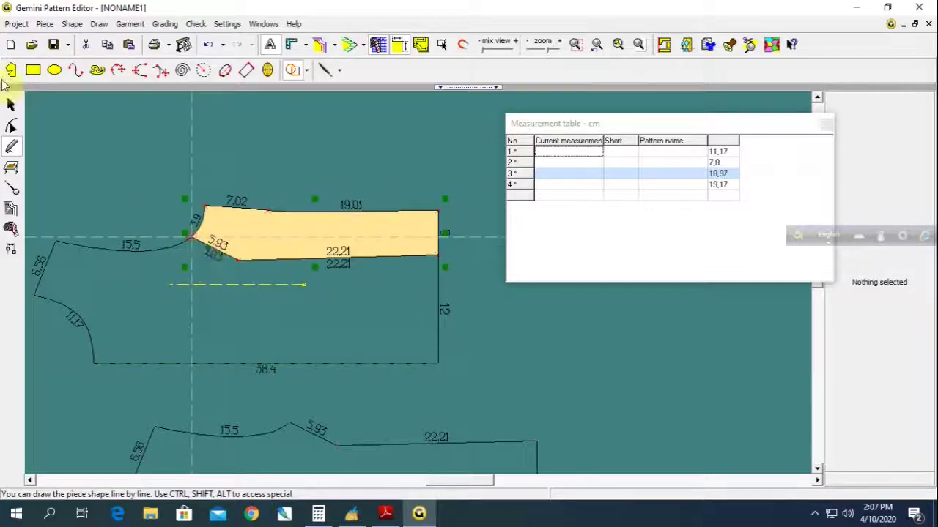
Move the yoke piece down away from the bodice, then bring up the jacket sketch PDF.
click(11, 105)
scroll(310, 230, down, 2)
drag(310, 230, 320, 200)
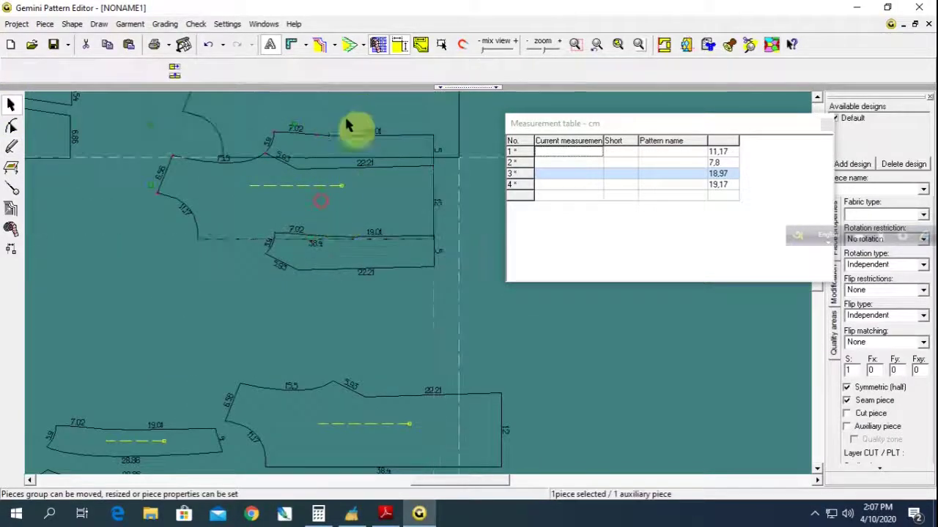
mouse_move(348, 126)
mouse_down()
mouse_move(373, 308)
mouse_move(305, 296)
mouse_move(120, 381)
mouse_up()
click(366, 373)
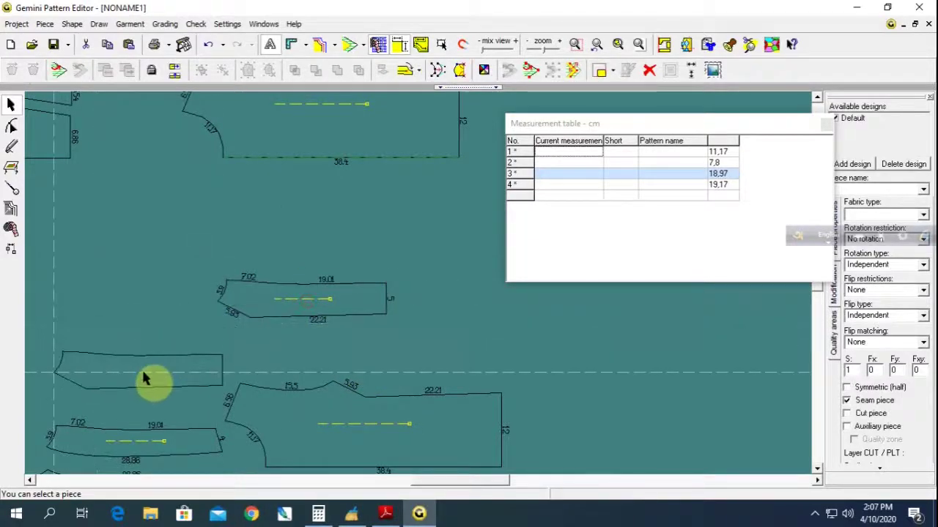
drag(307, 440, 349, 372)
click(393, 515)
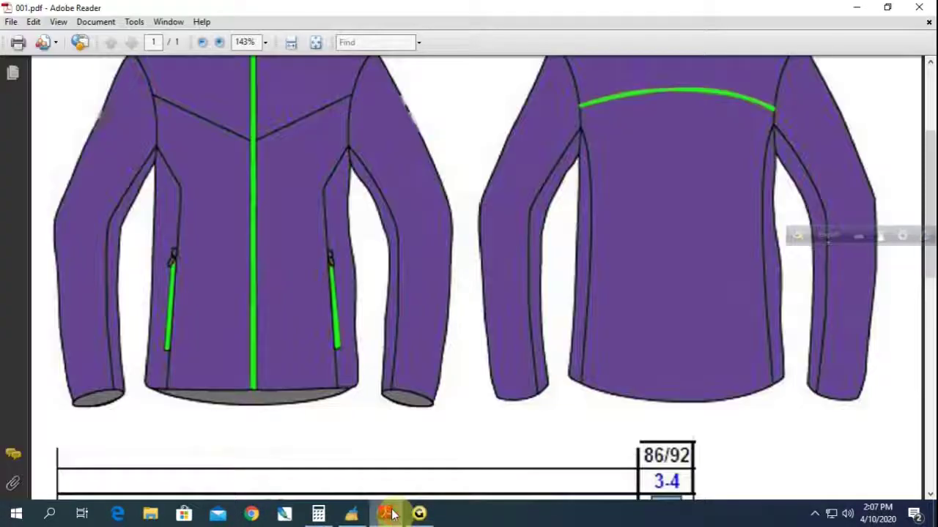
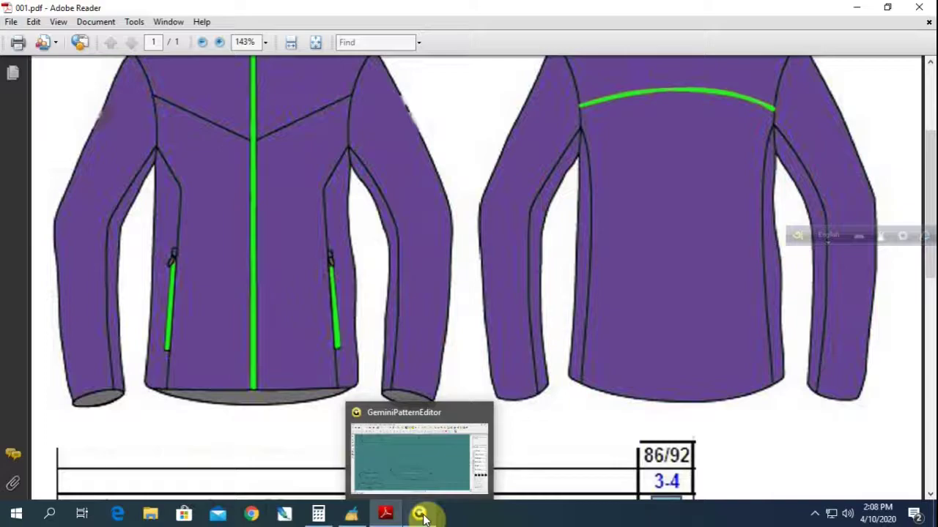
Select the small lower-left piece and reposition it in the pattern editor.
click(423, 518)
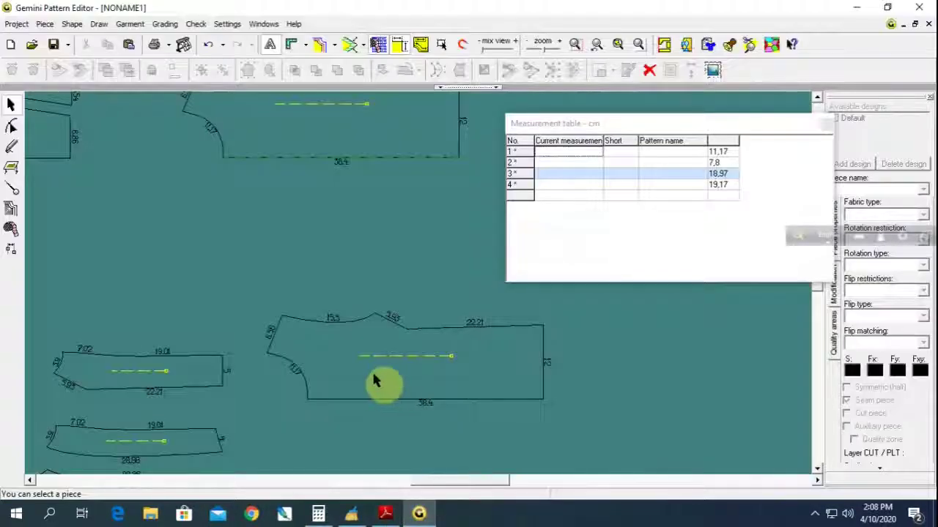
click(364, 367)
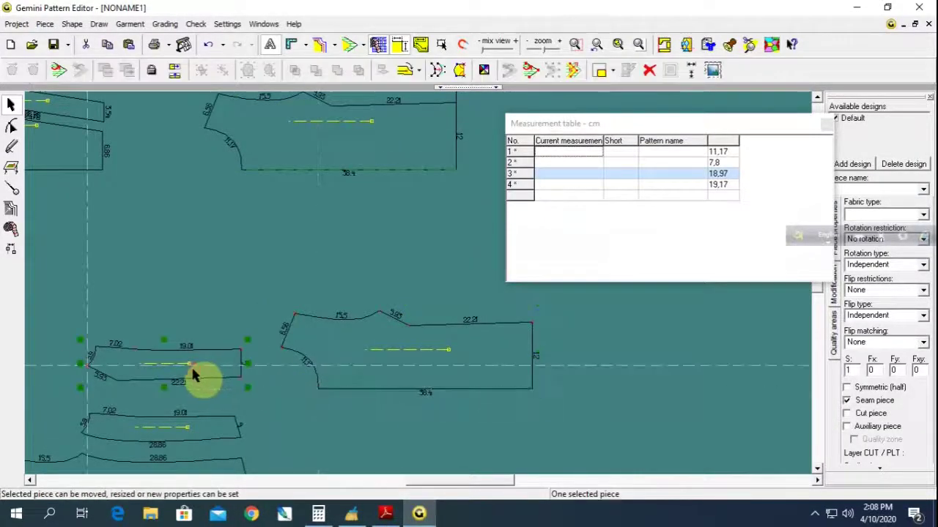
drag(196, 375, 189, 432)
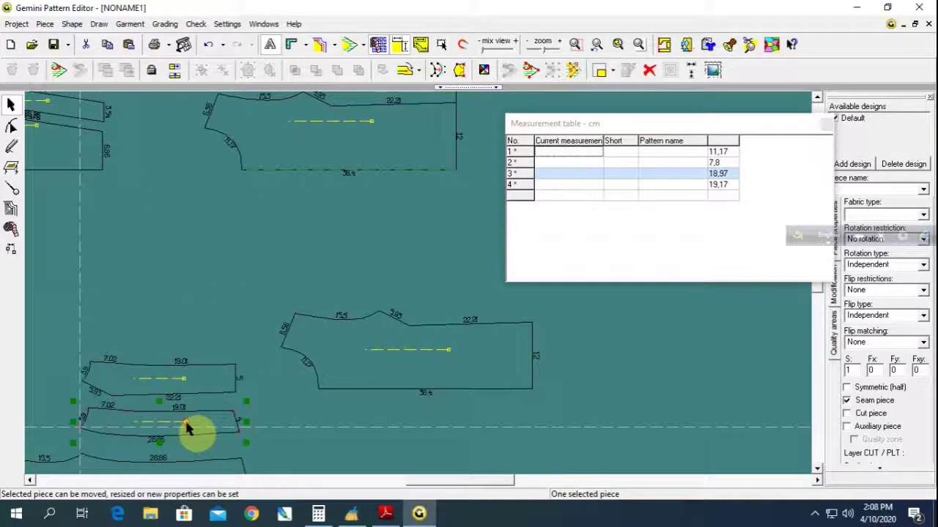
click(187, 428)
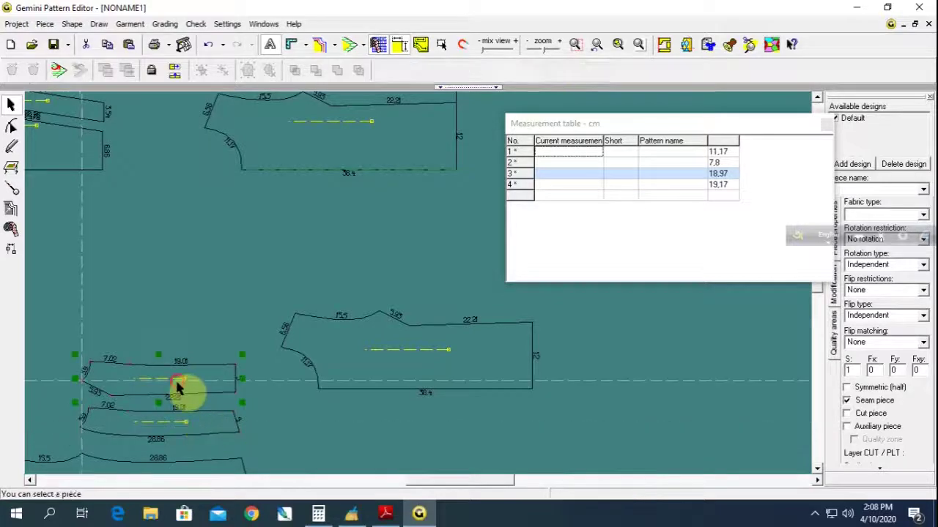
scroll(429, 293, up, 1)
scroll(429, 293, up, 1)
Flip the lower small piece vertically and move it up onto the other piece.
click(394, 355)
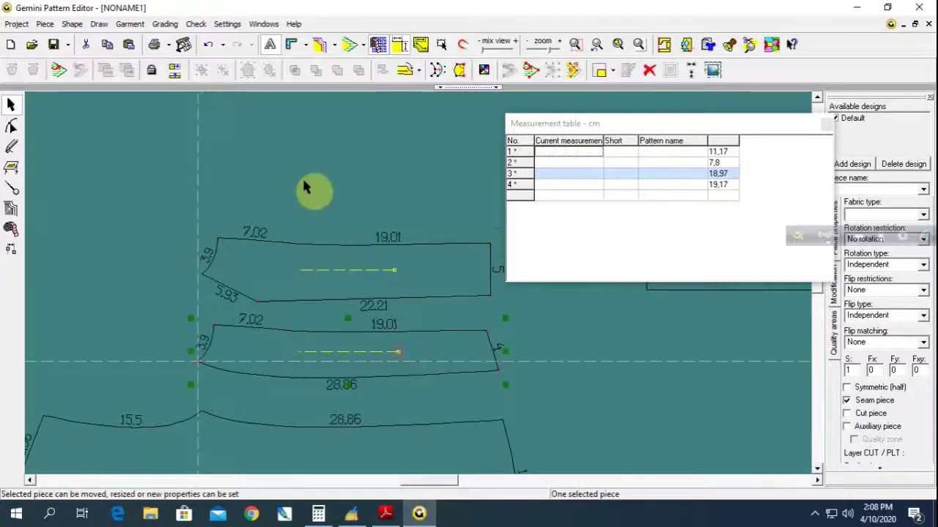
click(174, 70)
mouse_move(387, 356)
mouse_down()
mouse_move(388, 237)
mouse_move(471, 279)
mouse_up()
scroll(429, 288, up, 1)
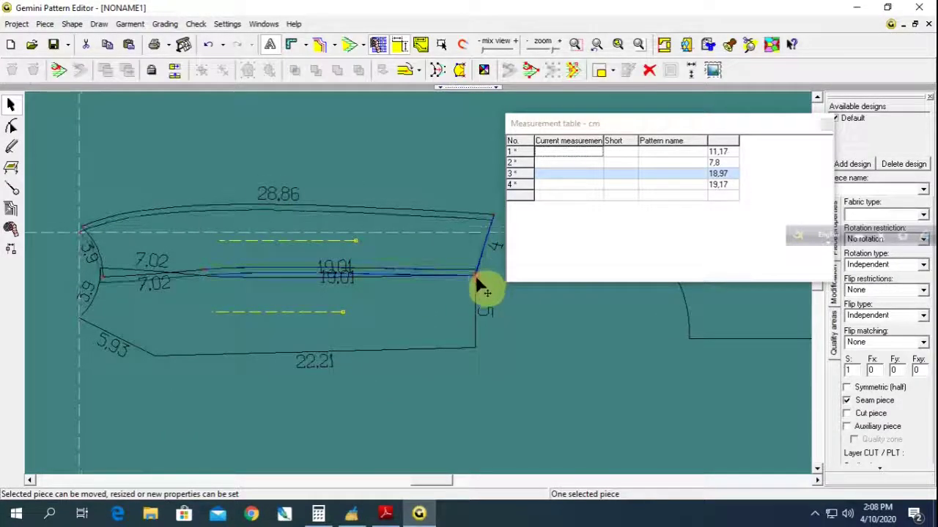
Adjust both pieces and move the measurement table aside so the 19.01 and 7.02 edges meet.
click(469, 297)
scroll(421, 289, up, 1)
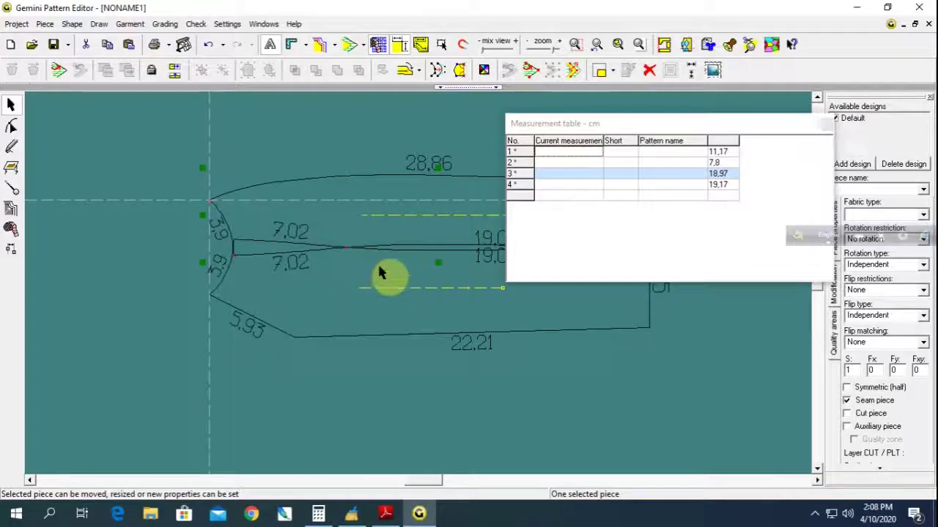
scroll(417, 271, down, 1)
scroll(440, 264, up, 1)
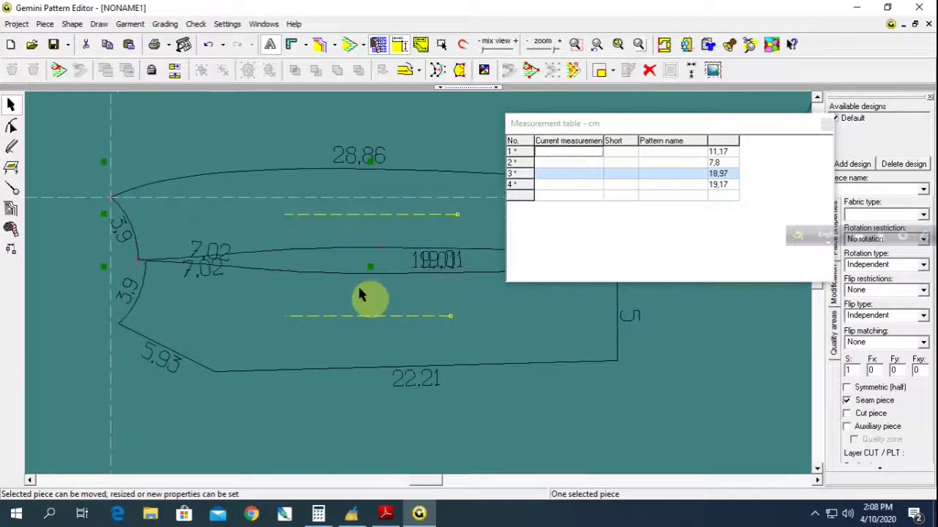
drag(366, 299, 339, 313)
drag(712, 124, 796, 5)
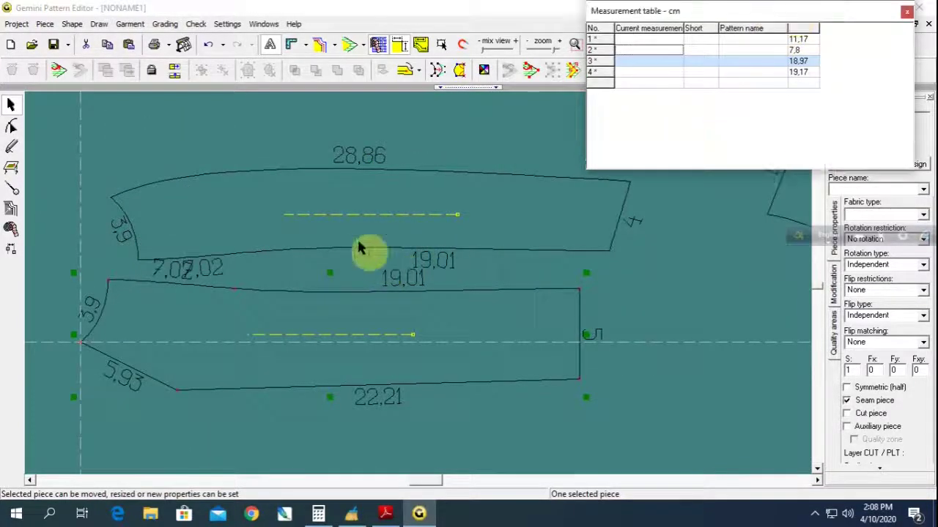
drag(345, 224, 334, 206)
Level the facing edges of the upper and lower pieces by aligning their end points horizontally.
click(10, 126)
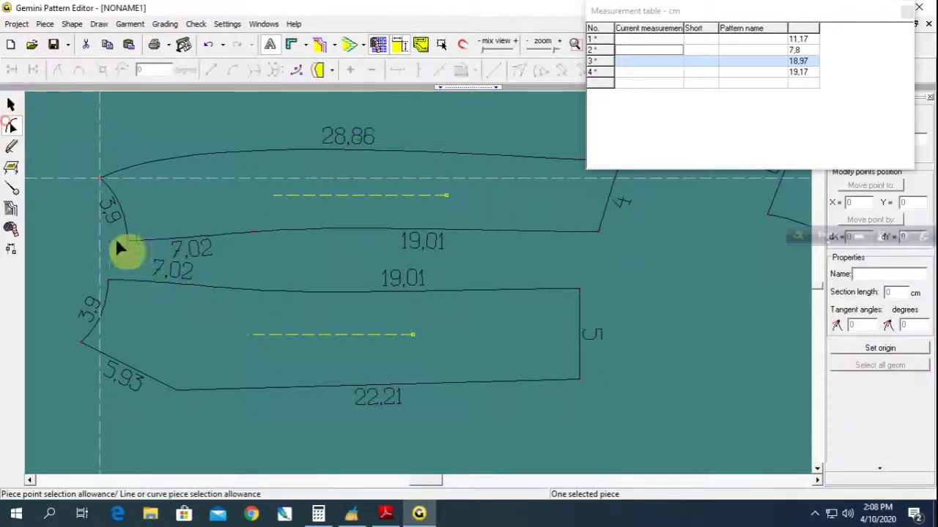
click(128, 239)
click(608, 258)
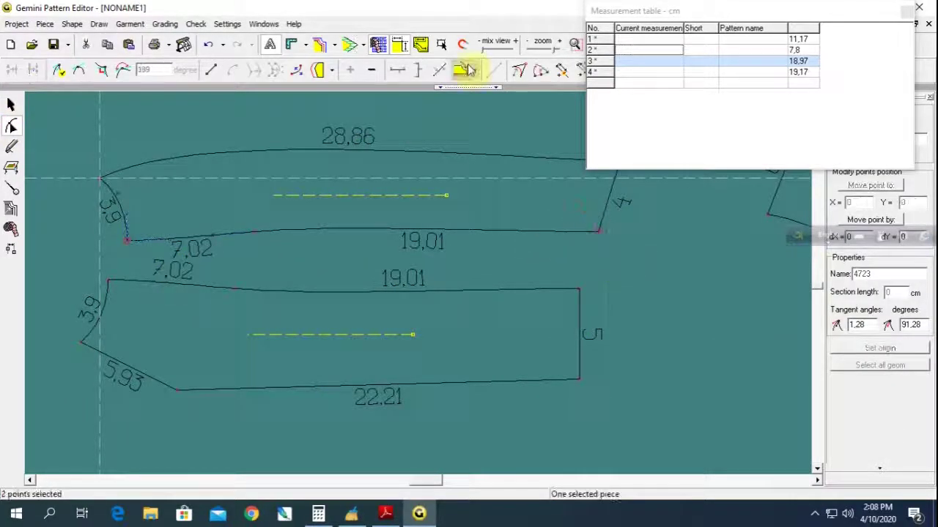
click(460, 71)
click(107, 278)
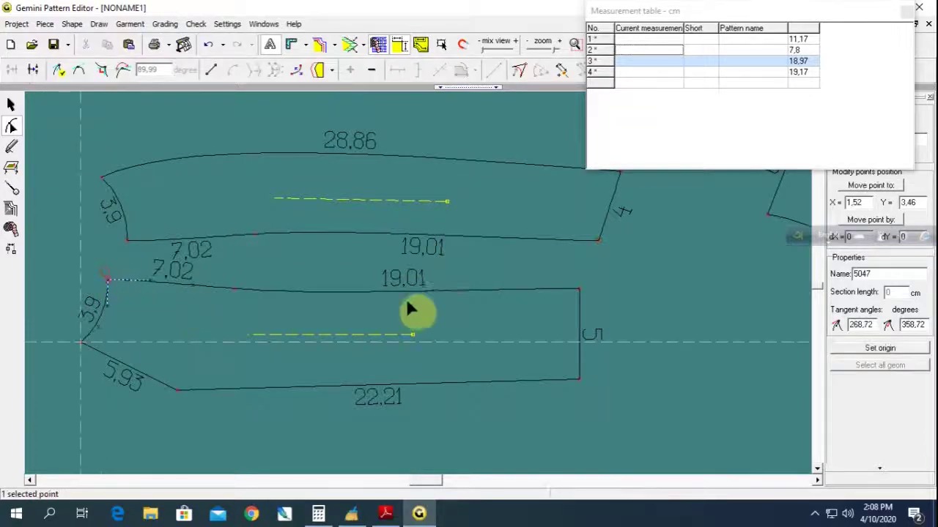
click(569, 276)
click(460, 71)
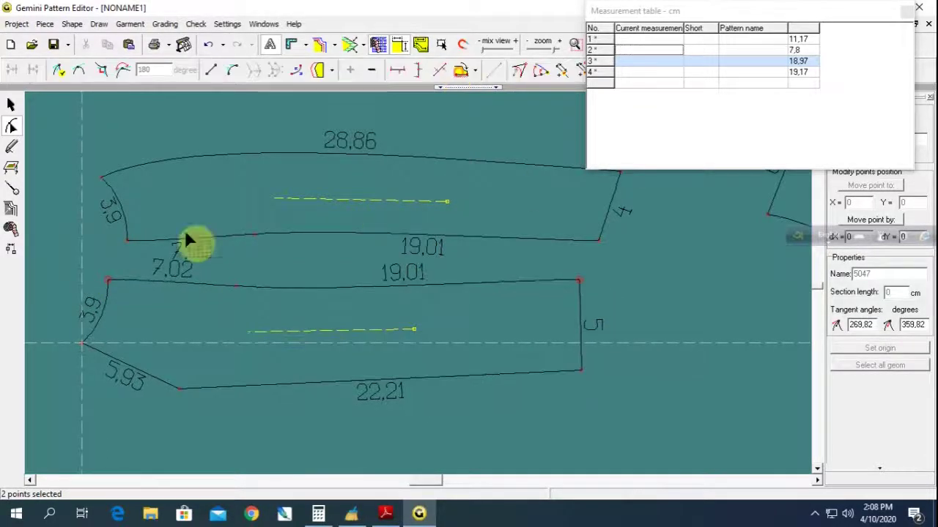
Butt the lower piece against the upper one and measure the 0.73 cm seam gap.
click(11, 105)
mouse_move(240, 298)
mouse_down()
mouse_move(176, 279)
mouse_move(130, 247)
mouse_up()
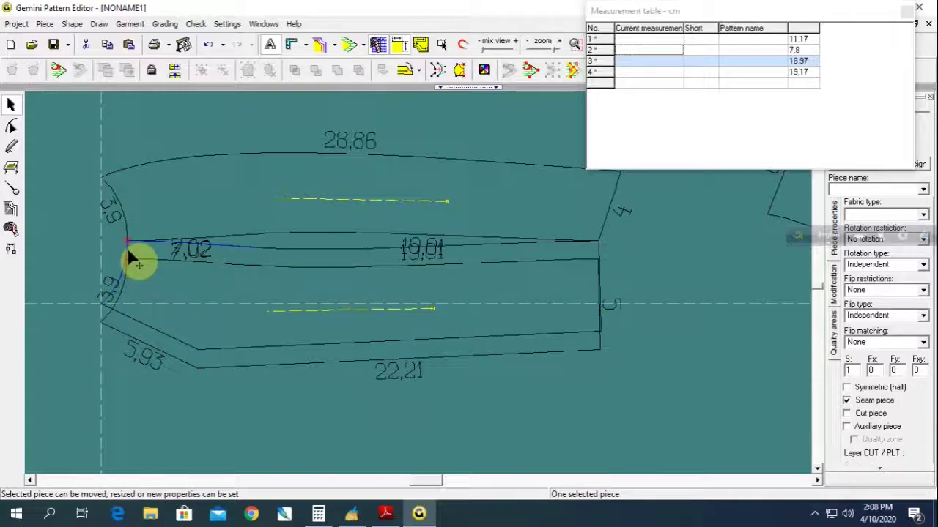
click(11, 228)
click(129, 70)
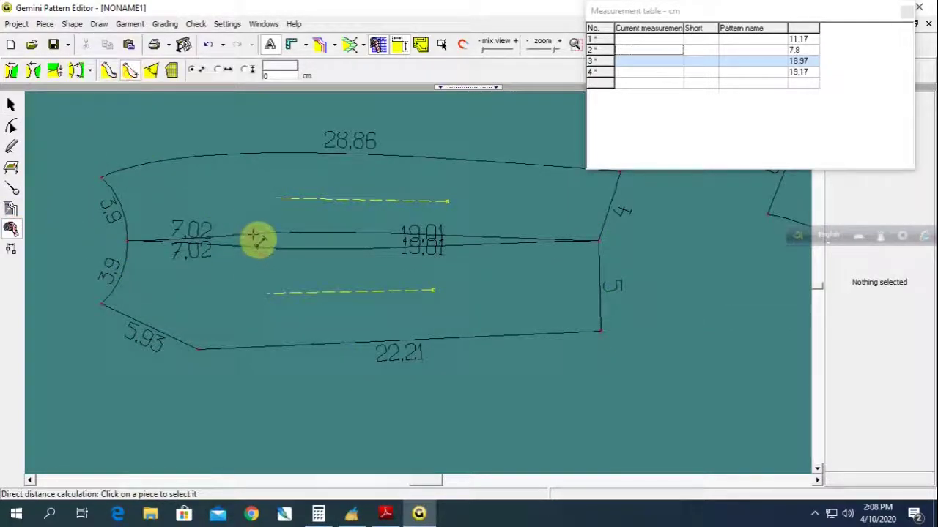
click(254, 249)
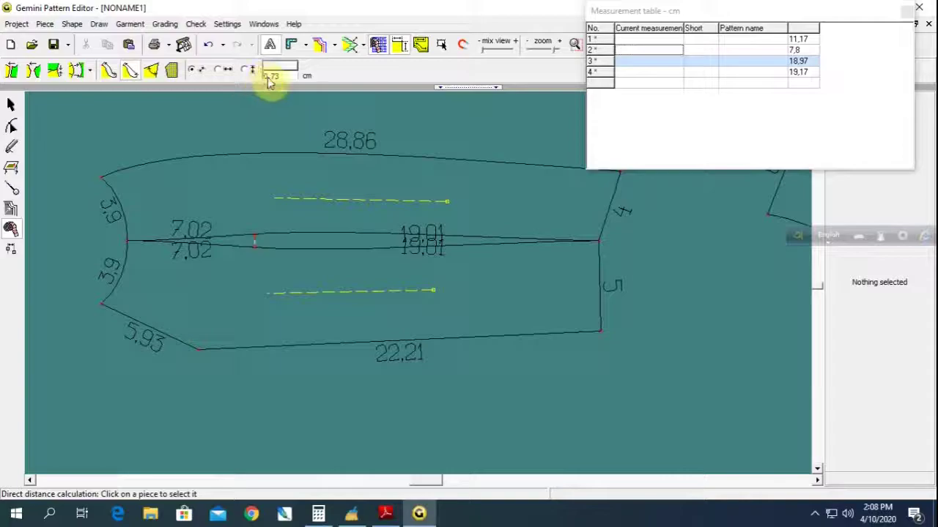
click(11, 105)
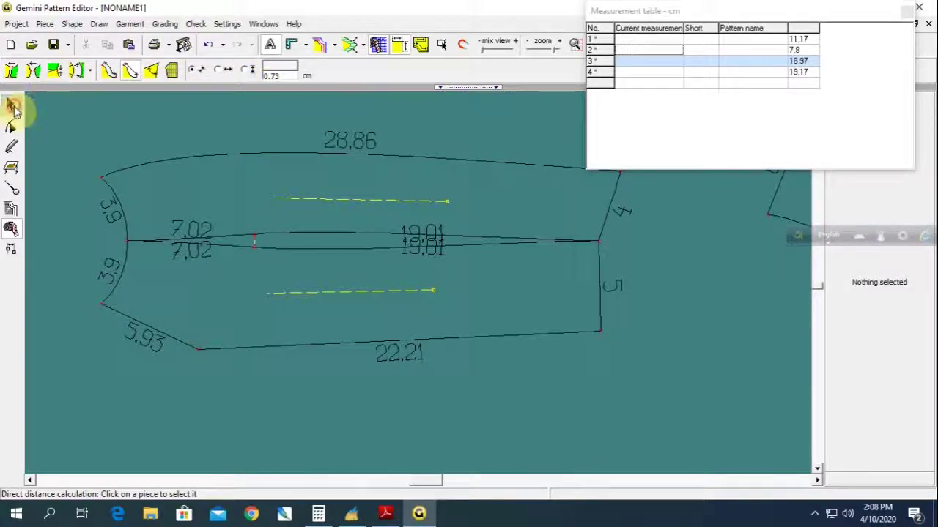
scroll(376, 226, down, 3)
Lower the neckline corner point on the upper body piece slightly.
scroll(345, 287, down, 2)
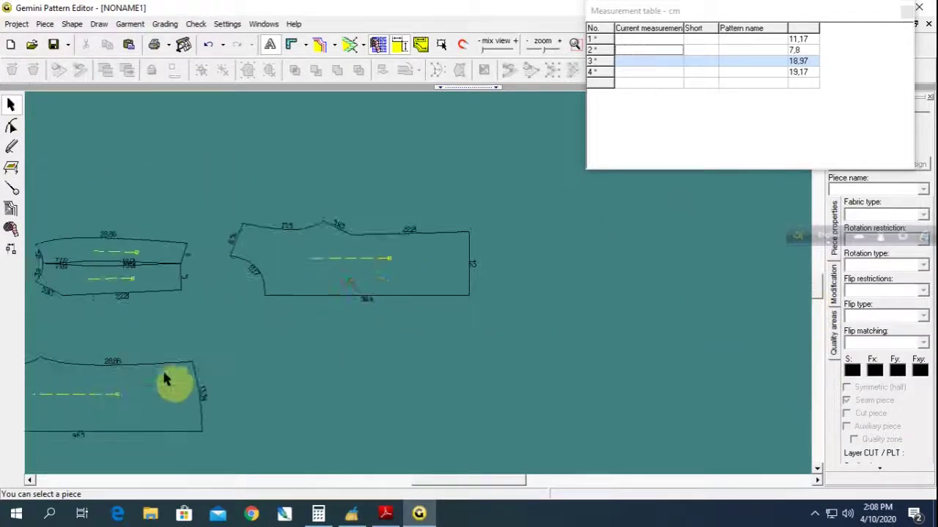
drag(174, 383, 393, 348)
click(379, 268)
scroll(424, 289, up, 1)
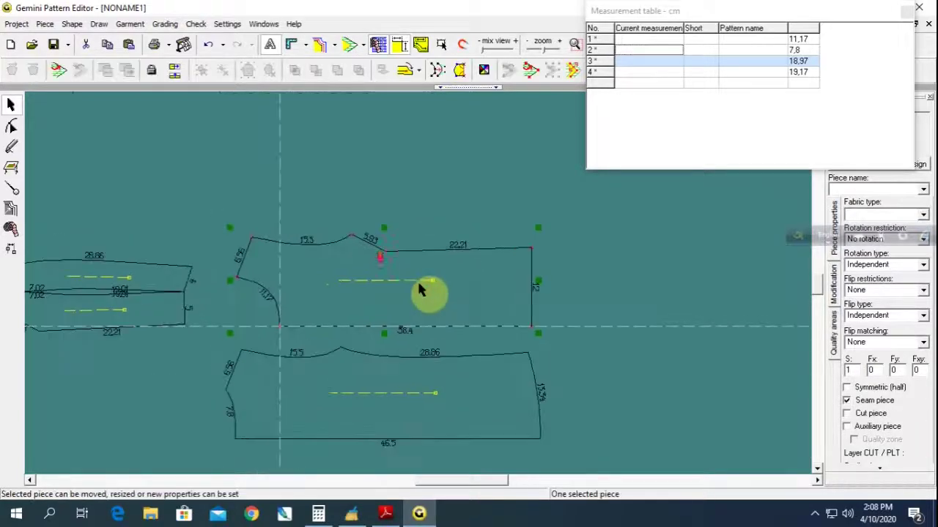
scroll(429, 293, up, 1)
click(11, 126)
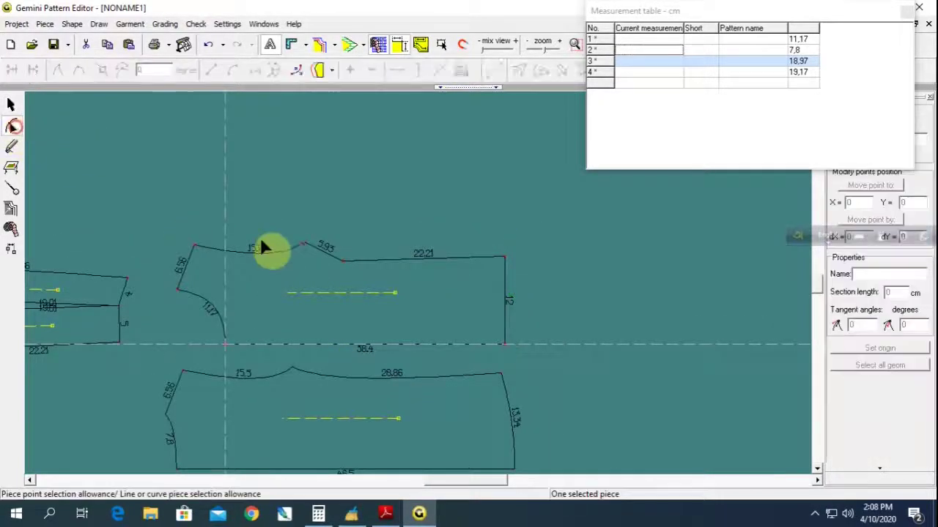
click(343, 262)
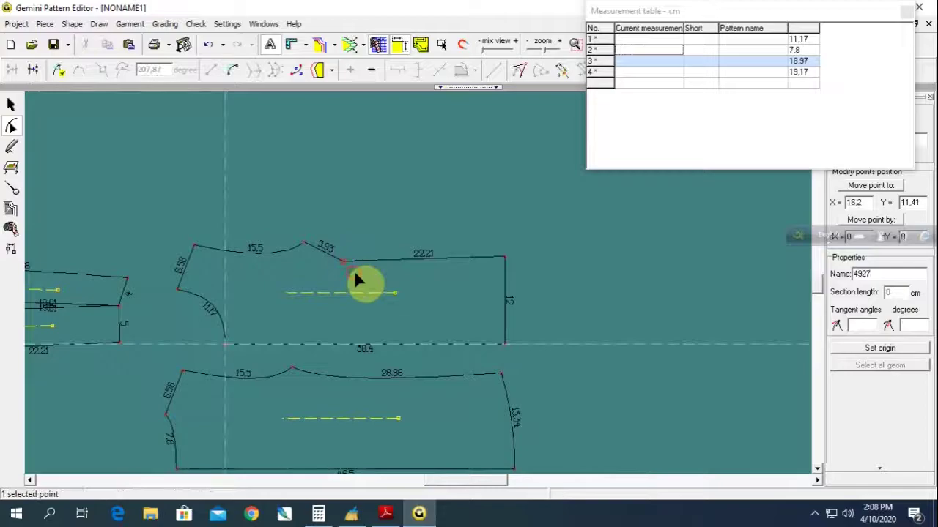
key(Down)
key(Down)
key(Down)
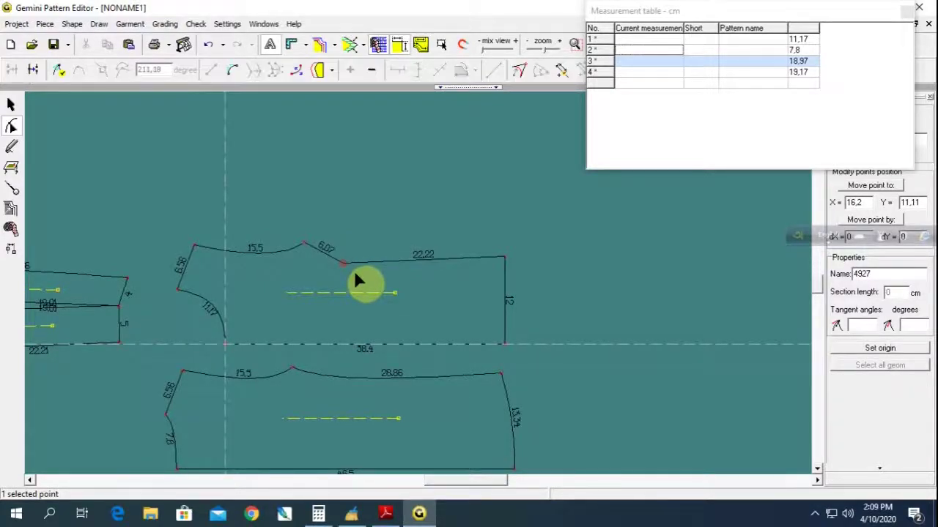
Add a point on the lower piece's top curve and nudge it down to Y 12.2.
click(356, 375)
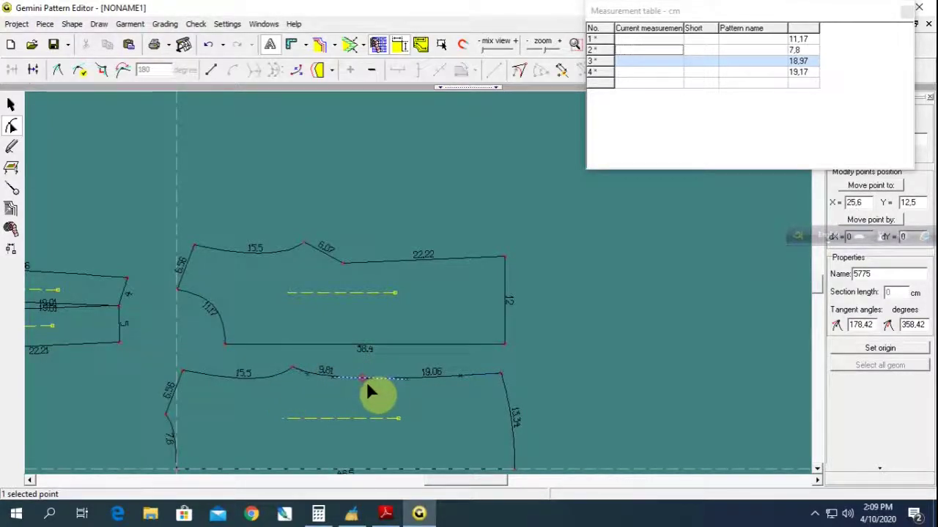
key(Down)
key(Down)
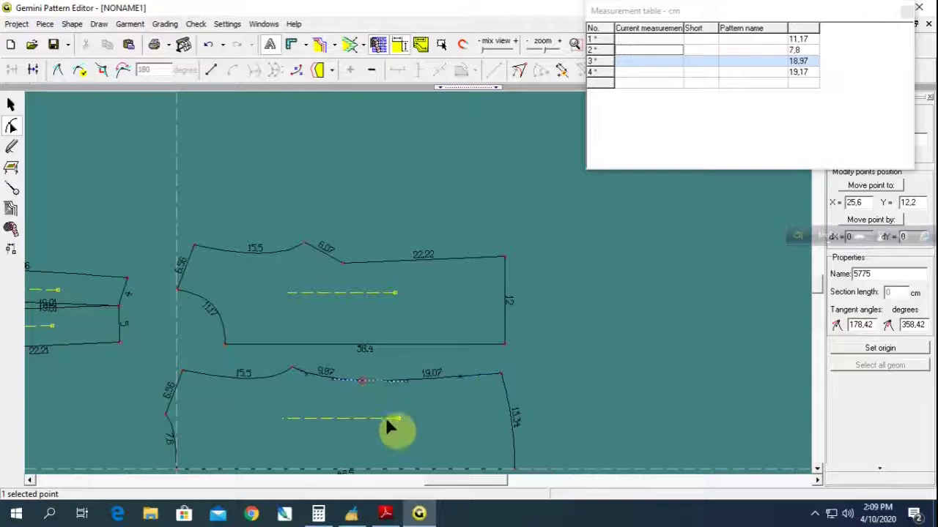
key(Down)
scroll(126, 354, down, 1)
Bring the stacked pair of small pieces into view and select it.
middle_drag(130, 365, 418, 288)
scroll(418, 291, up, 1)
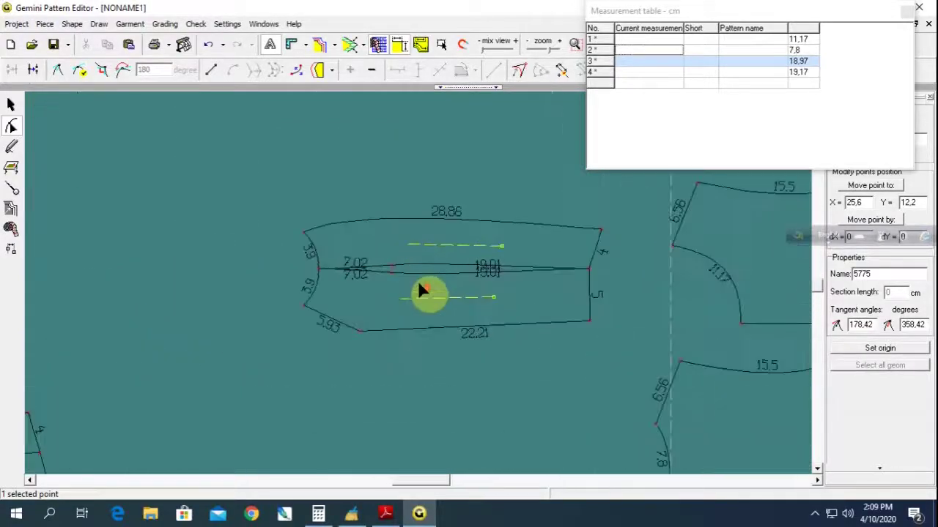
scroll(395, 278, up, 1)
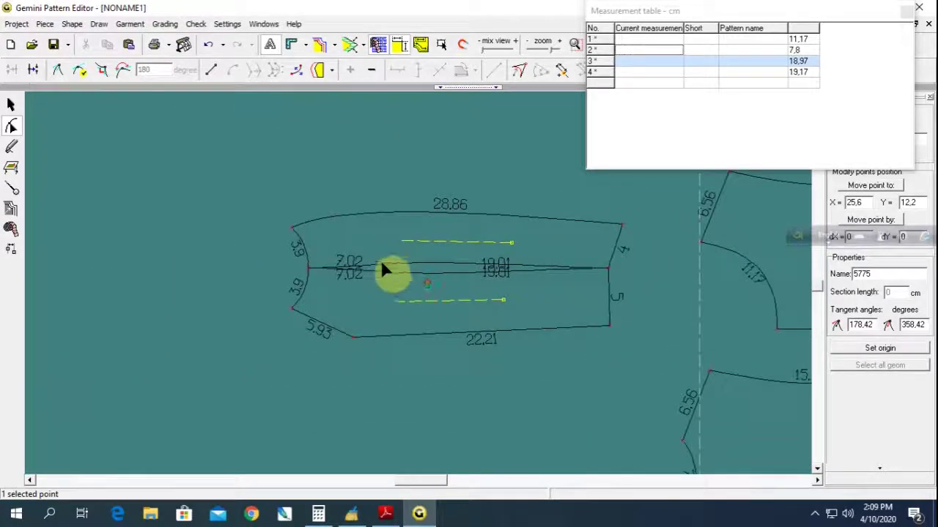
click(16, 106)
scroll(461, 262, down, 1)
click(435, 268)
Join the two stacked small pieces into one piece and move it up.
click(286, 189)
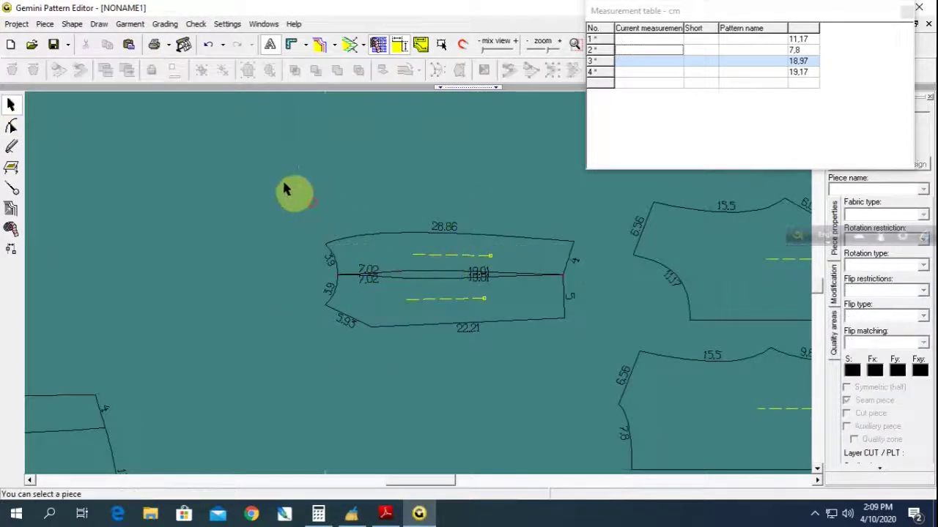
drag(284, 183, 586, 376)
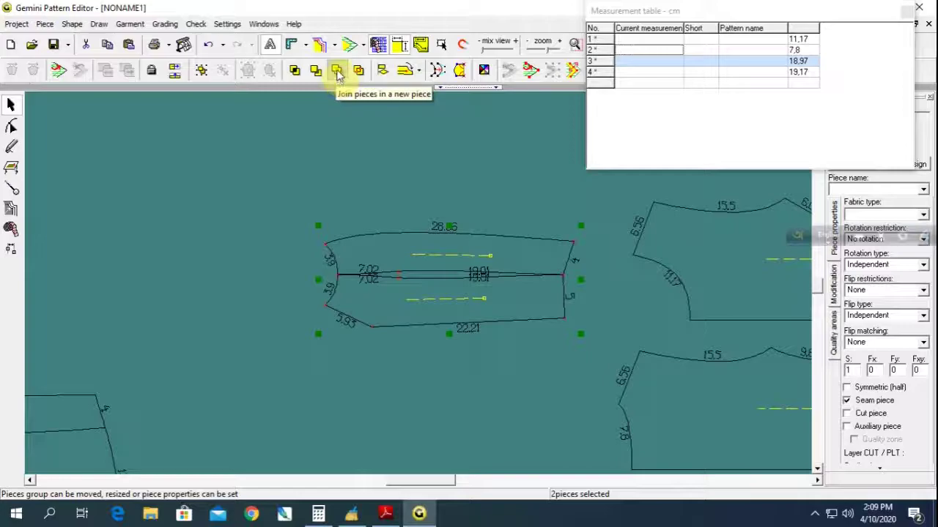
click(336, 70)
mouse_move(430, 299)
mouse_down()
mouse_move(454, 238)
mouse_move(435, 234)
mouse_up()
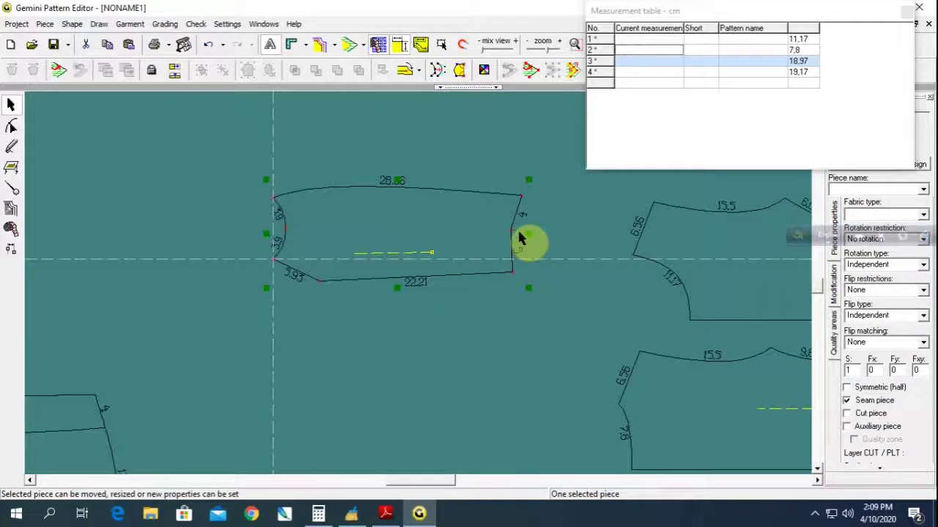
Add distance notches on the merged piece's right and left edges.
click(11, 189)
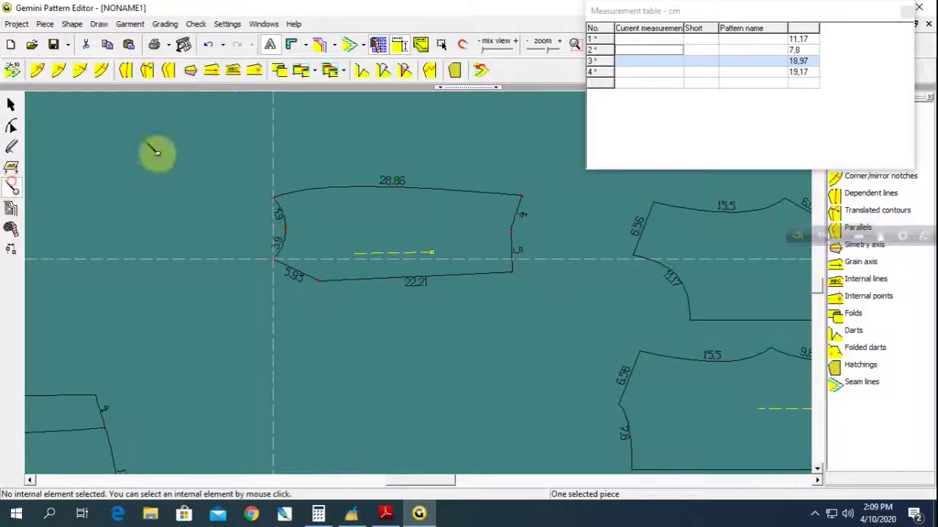
click(59, 70)
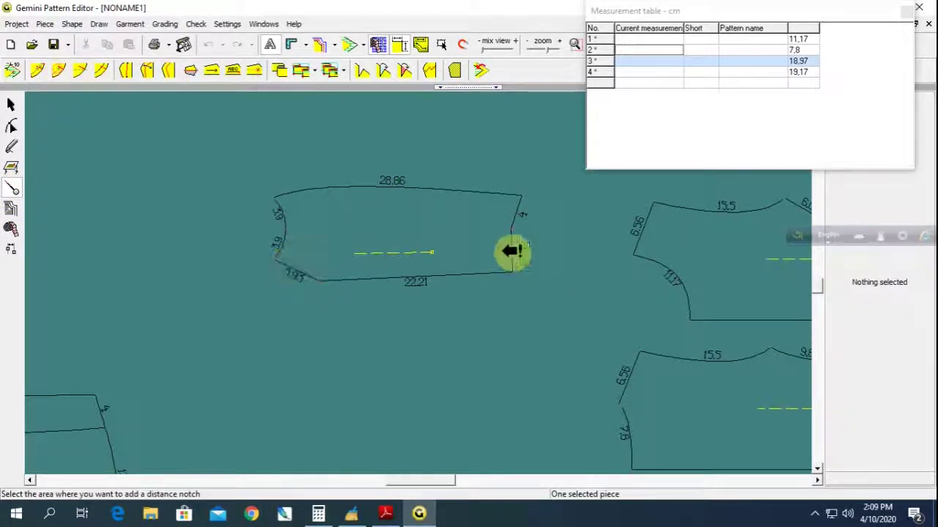
click(515, 232)
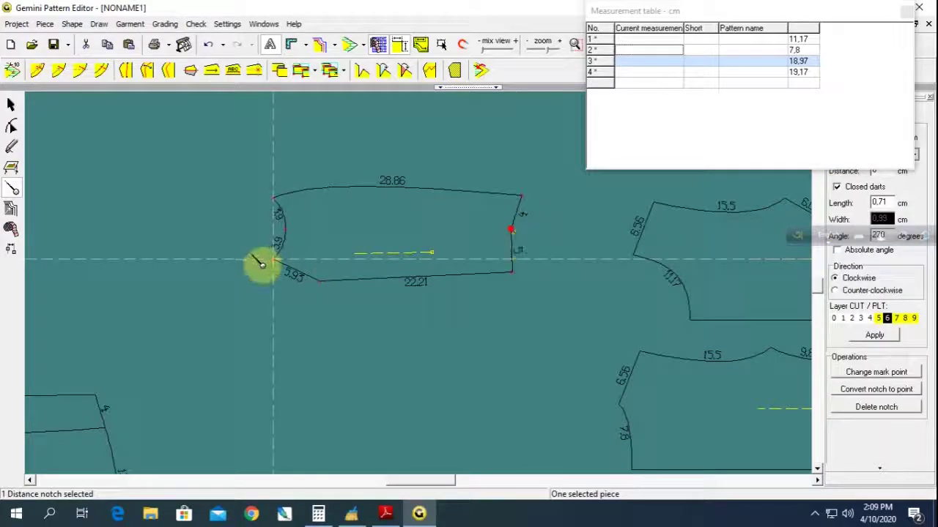
click(57, 74)
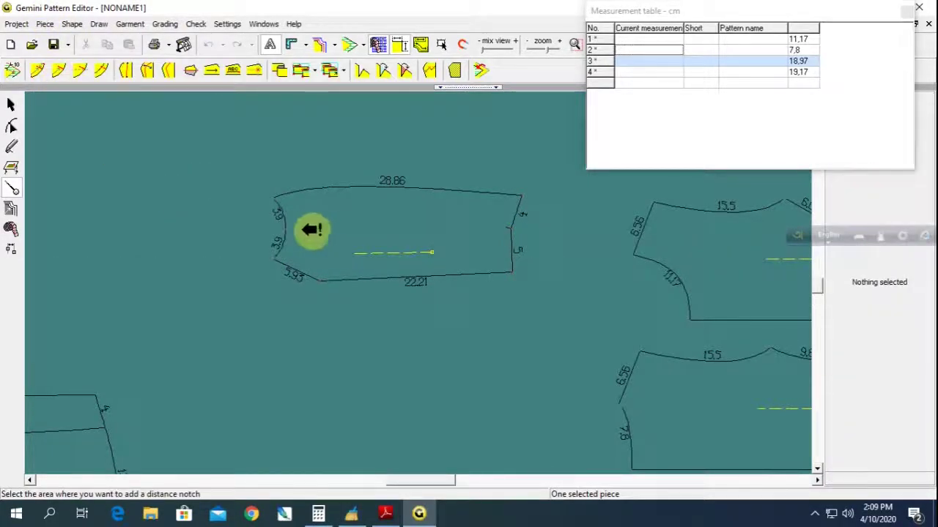
click(287, 229)
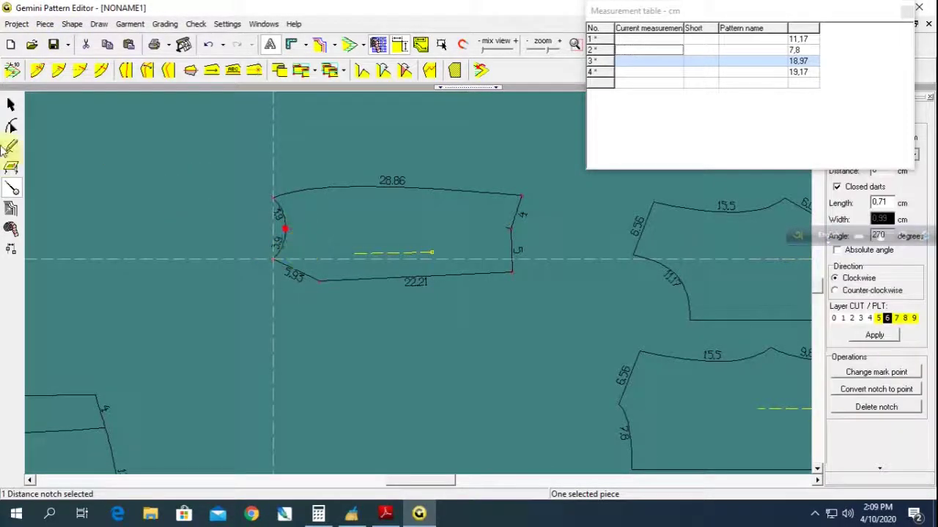
click(13, 109)
scroll(366, 251, down, 2)
scroll(398, 262, down, 2)
Level the narrow strip so its upper edge is horizontal.
scroll(401, 263, down, 1)
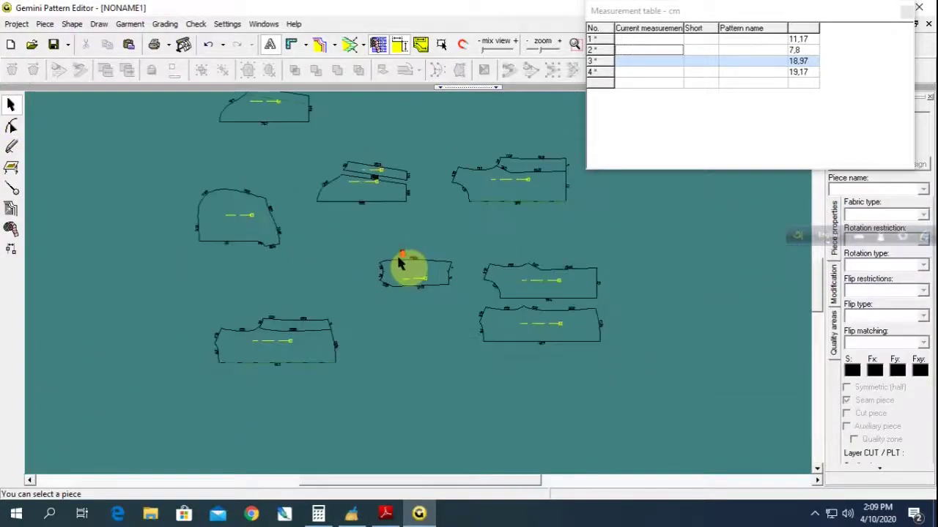
scroll(419, 293, up, 2)
scroll(425, 287, up, 2)
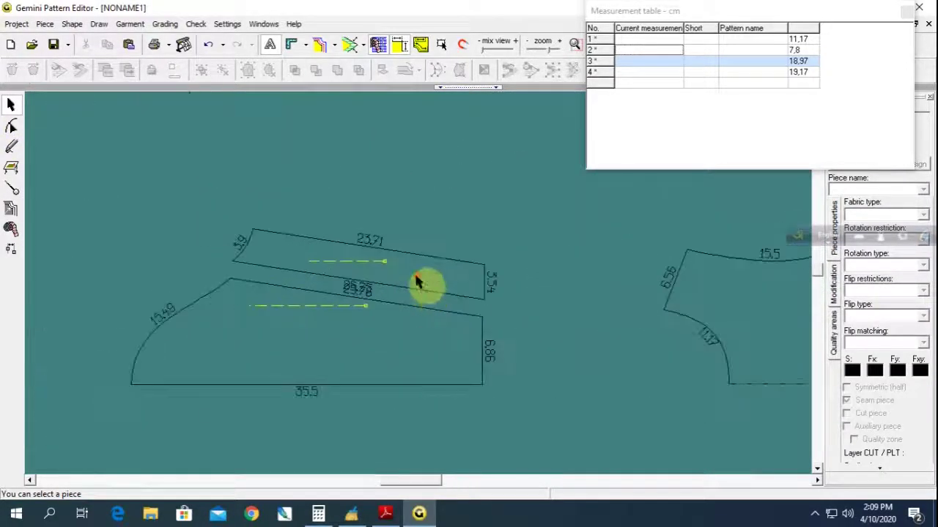
click(414, 278)
click(10, 126)
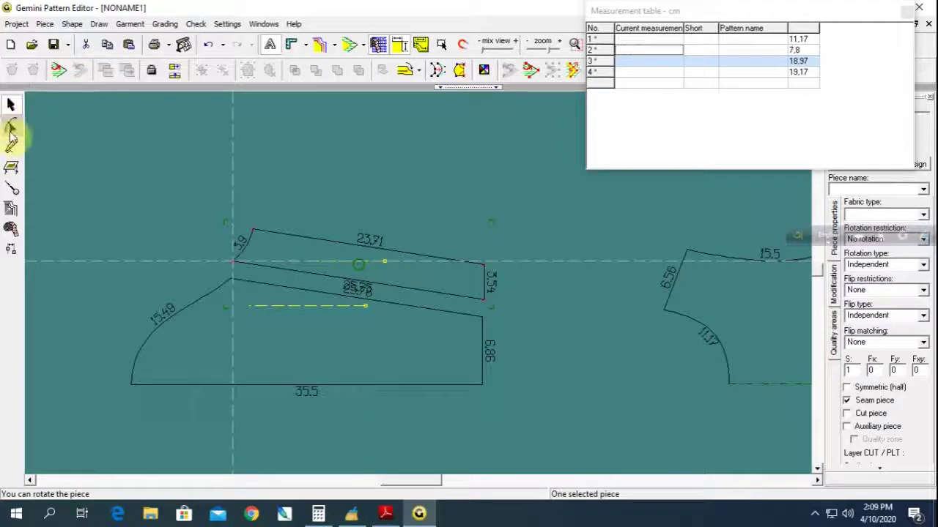
click(12, 129)
click(288, 276)
click(287, 258)
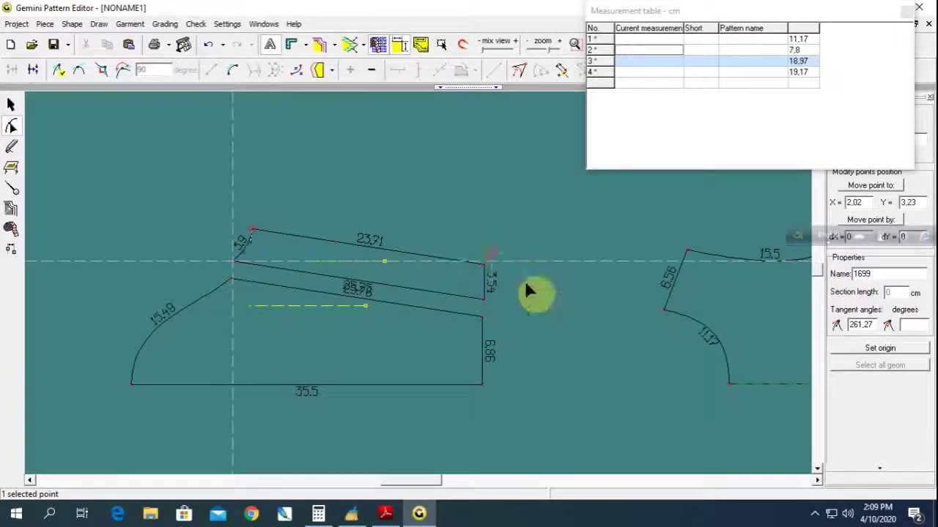
shift+click(479, 264)
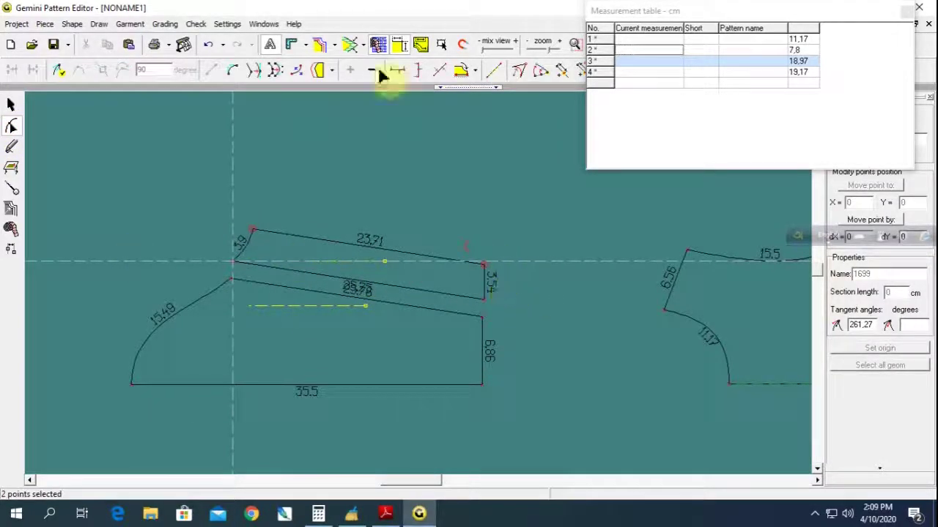
click(461, 70)
click(463, 168)
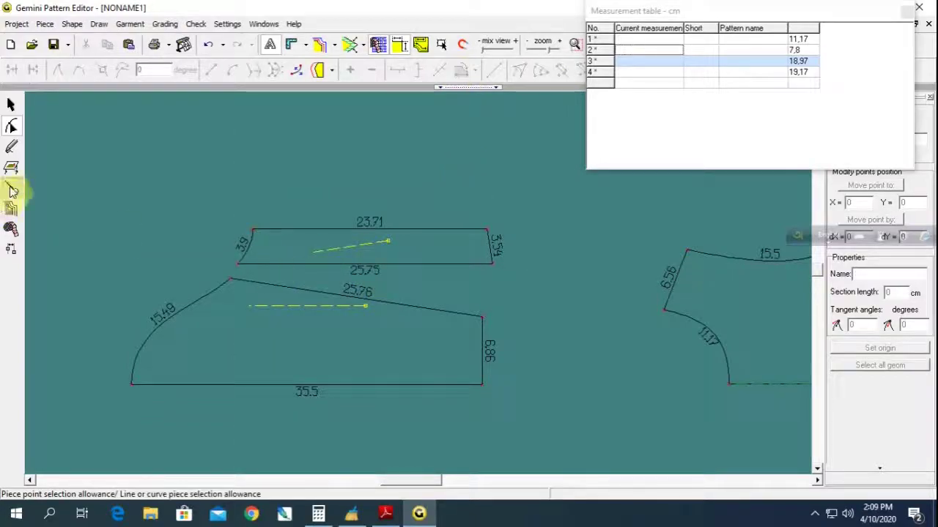
Set the strip's 23.71 top edge as symmetry axis to unfold it into a full piece.
click(13, 189)
click(332, 272)
click(349, 249)
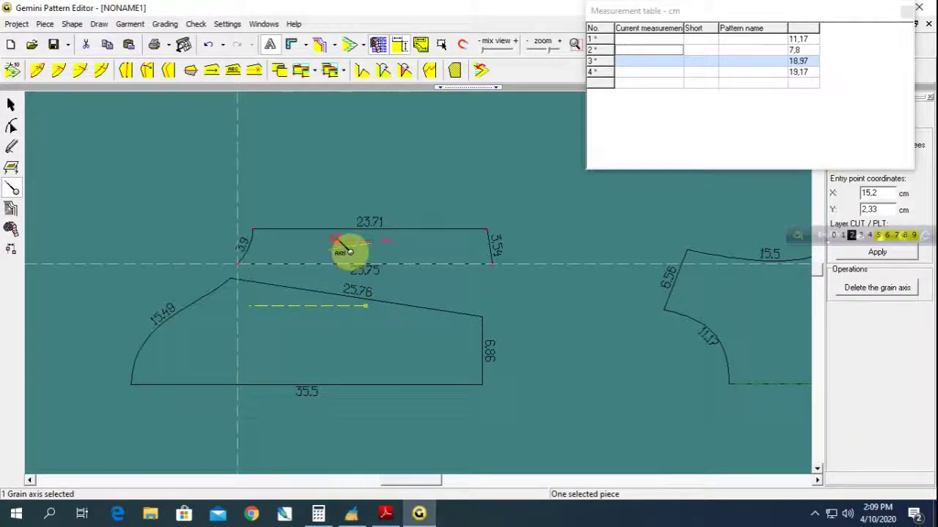
click(190, 70)
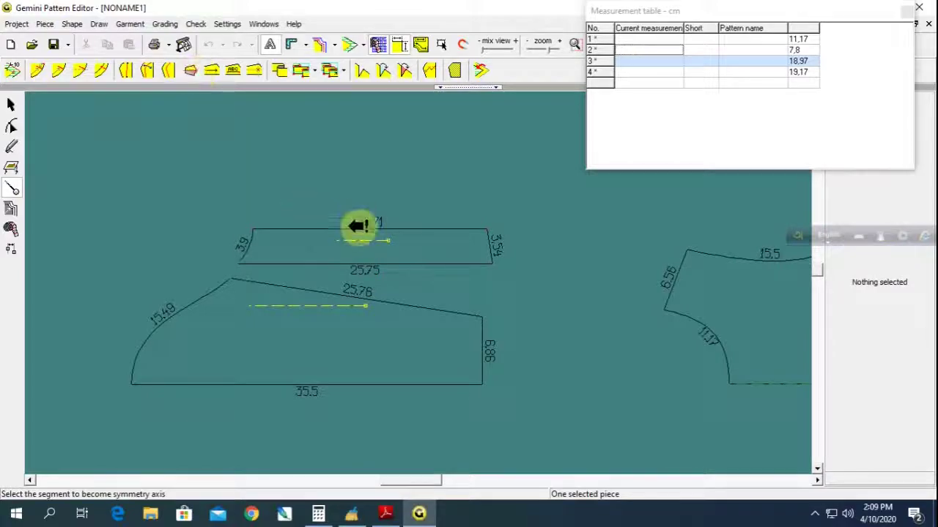
click(360, 228)
click(220, 210)
click(293, 252)
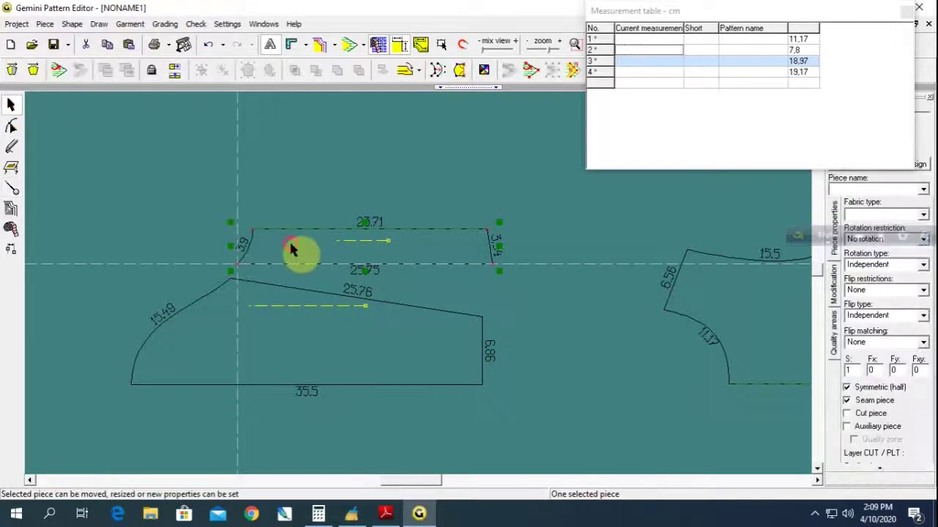
Select the unfolded strip and the larger piece below it, individually and together.
click(11, 69)
click(134, 192)
click(329, 251)
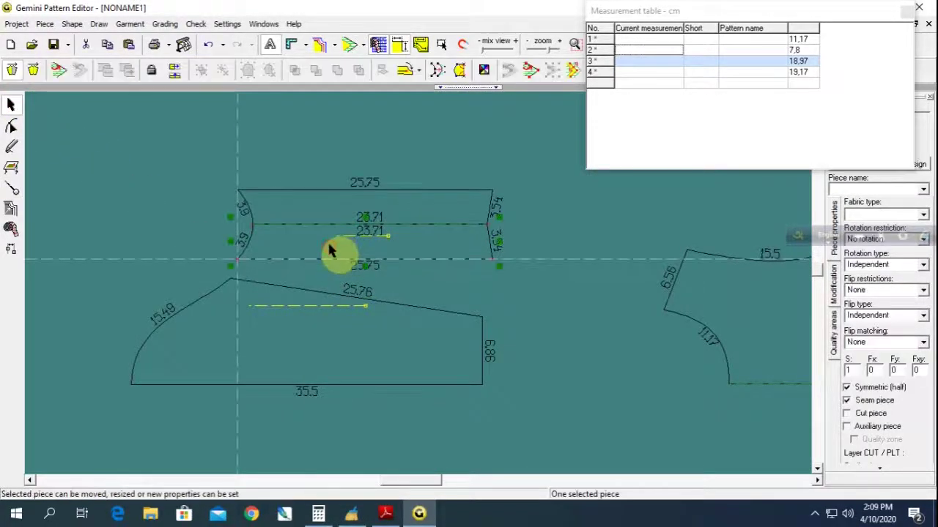
click(188, 171)
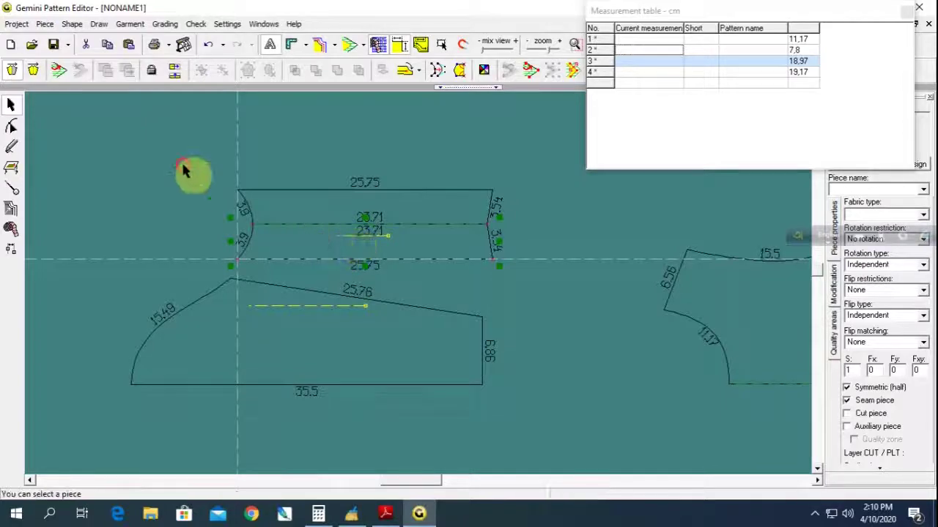
click(311, 339)
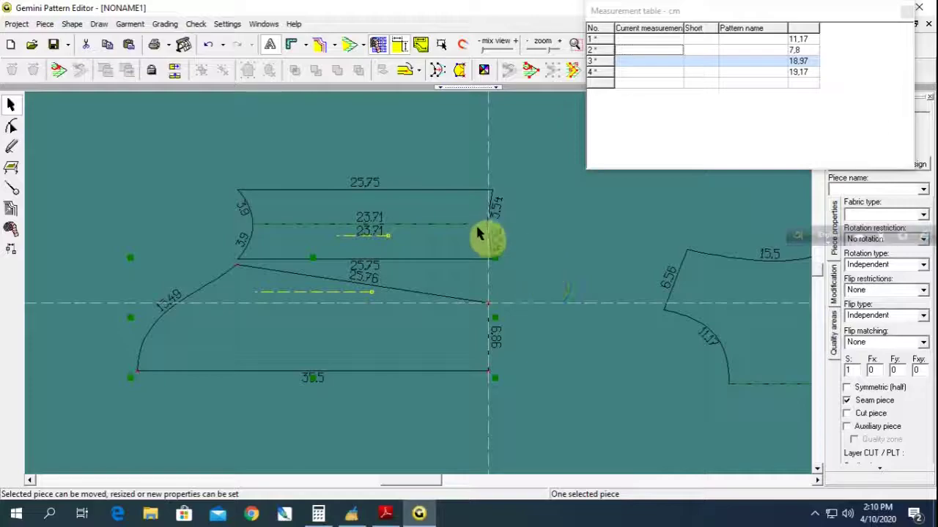
click(540, 226)
scroll(473, 299, down, 2)
scroll(457, 300, down, 2)
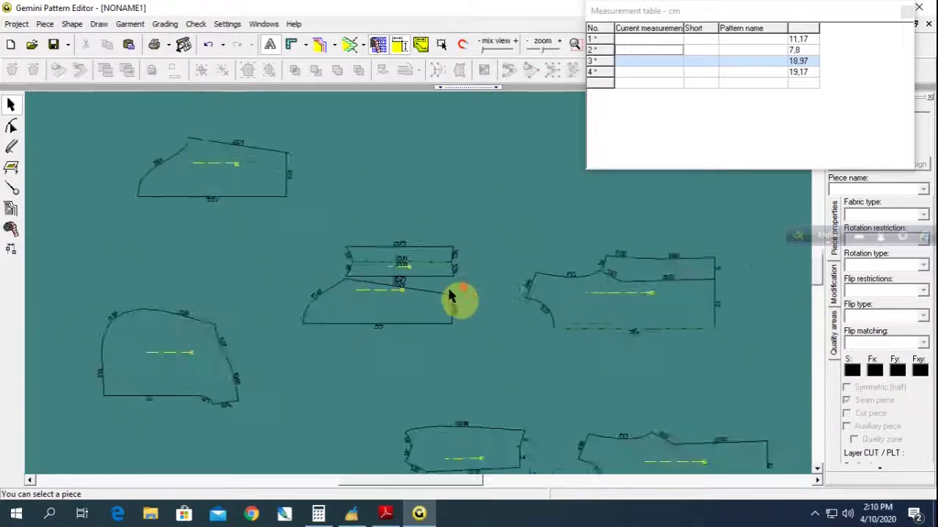
scroll(464, 299, down, 1)
scroll(489, 300, down, 1)
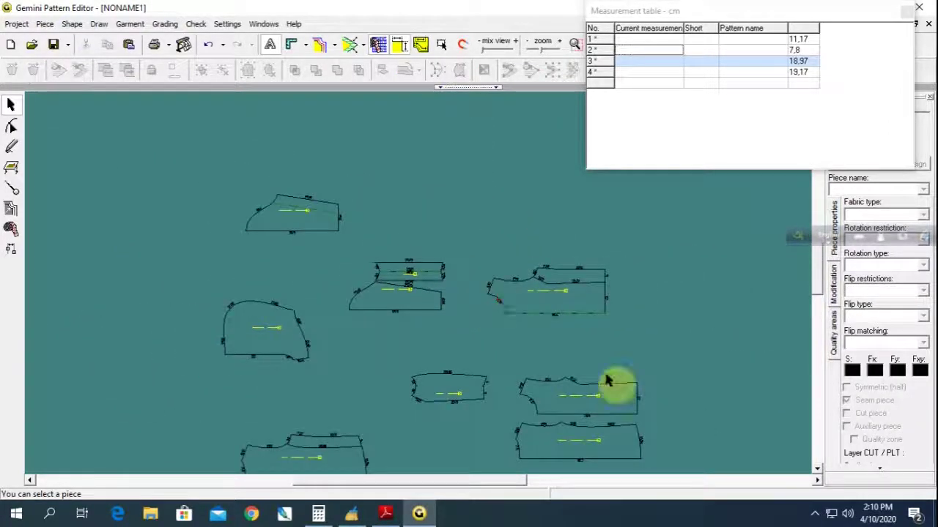
scroll(571, 362, down, 2)
scroll(361, 300, up, 2)
drag(164, 172, 250, 229)
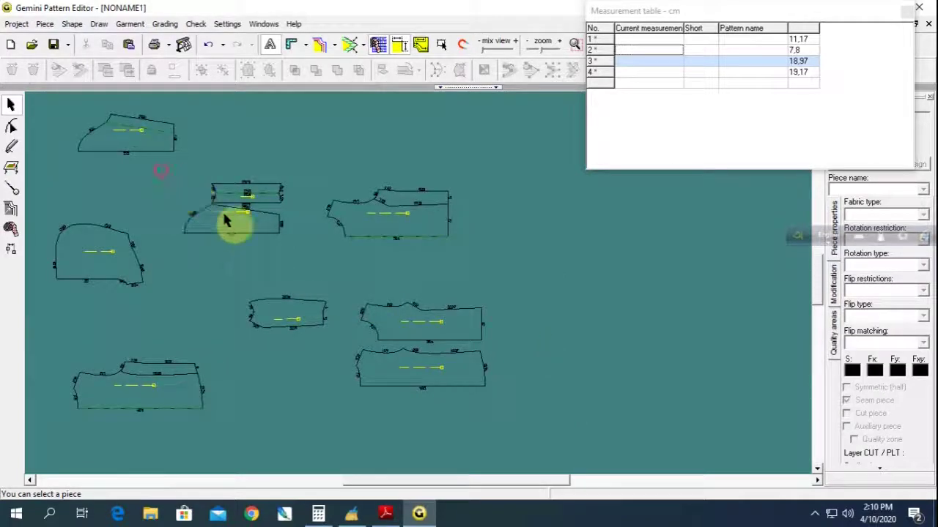
click(351, 287)
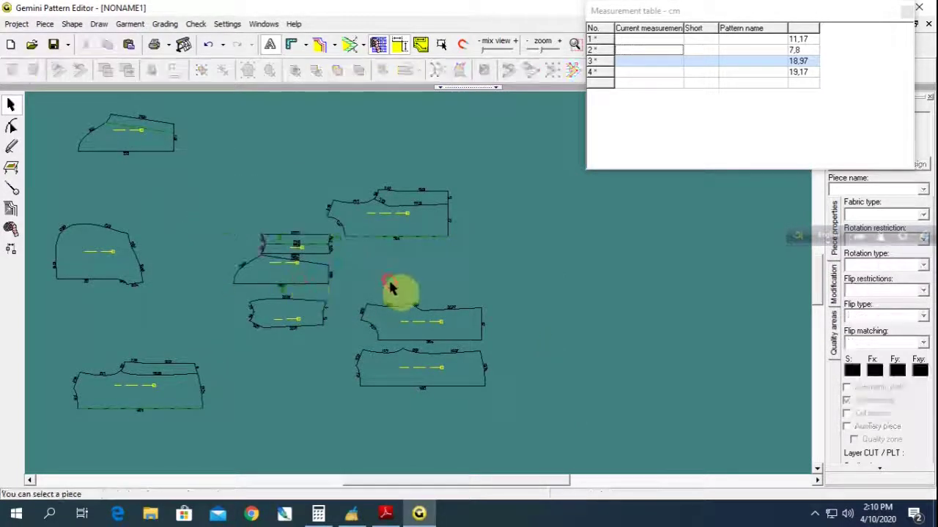
Move the topmost piece to the upper left over another piece.
scroll(425, 287, up, 1)
scroll(396, 242, up, 1)
drag(369, 200, 409, 234)
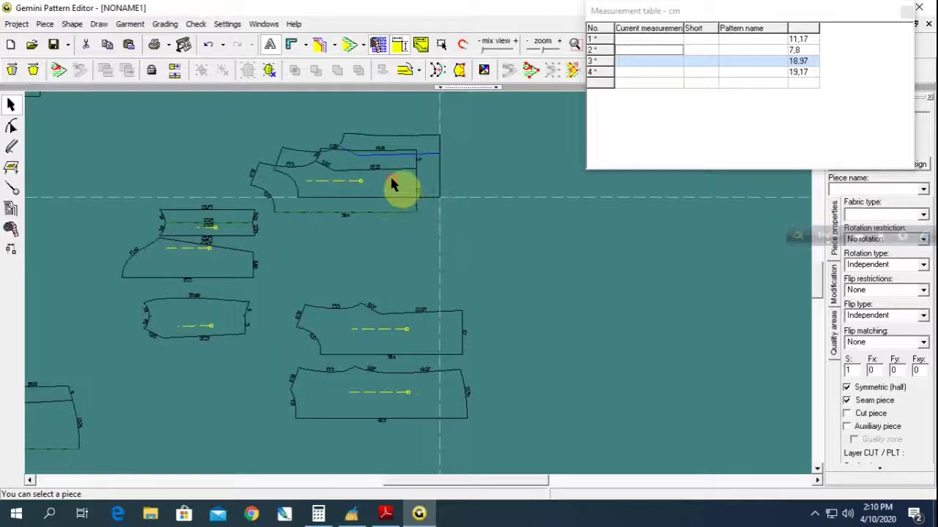
scroll(410, 220, down, 2)
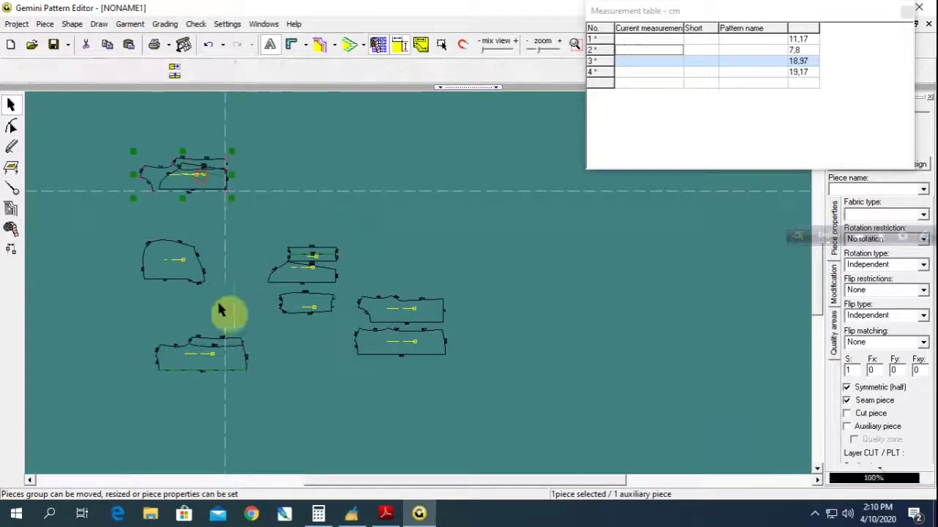
drag(409, 234, 202, 183)
click(283, 205)
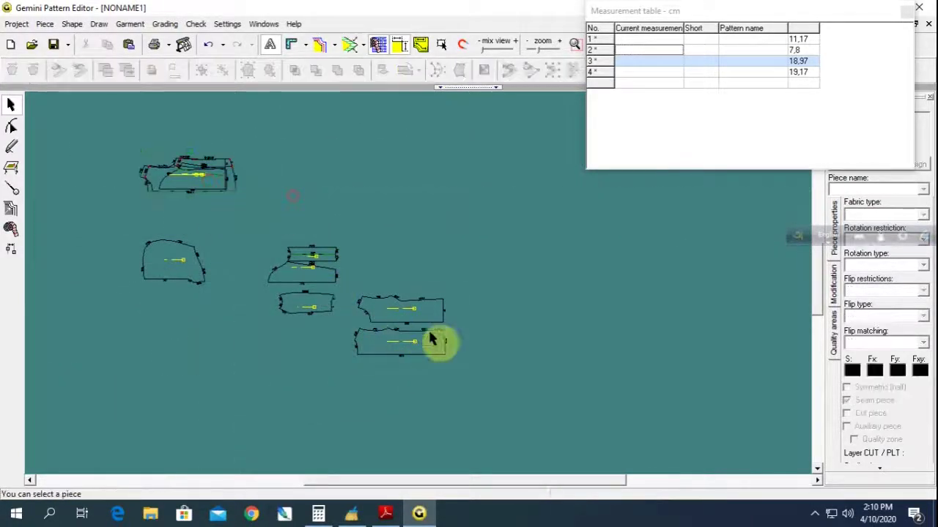
scroll(347, 251, up, 1)
scroll(419, 288, up, 1)
scroll(419, 287, up, 1)
Select the piece with the 38.4 bottom edge, then bring up the jacket sketch in 001.pdf.
click(421, 262)
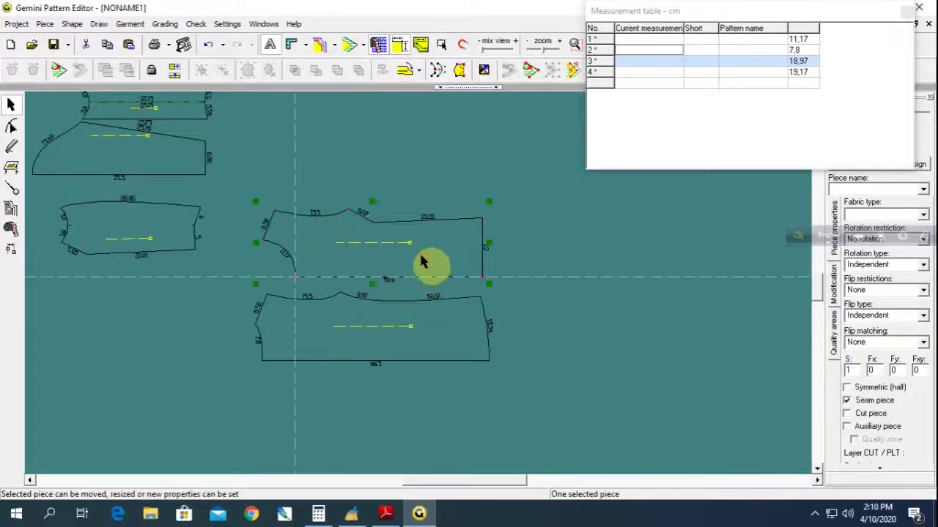
click(422, 262)
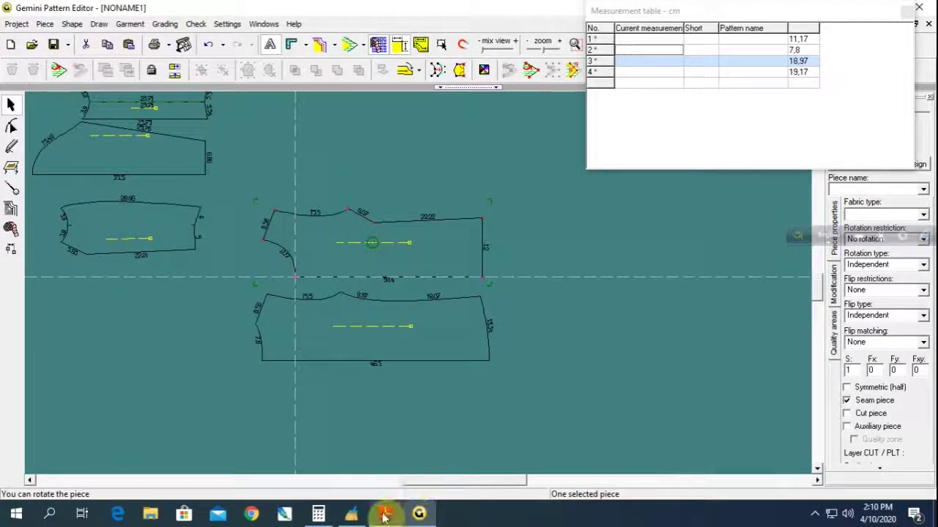
click(385, 515)
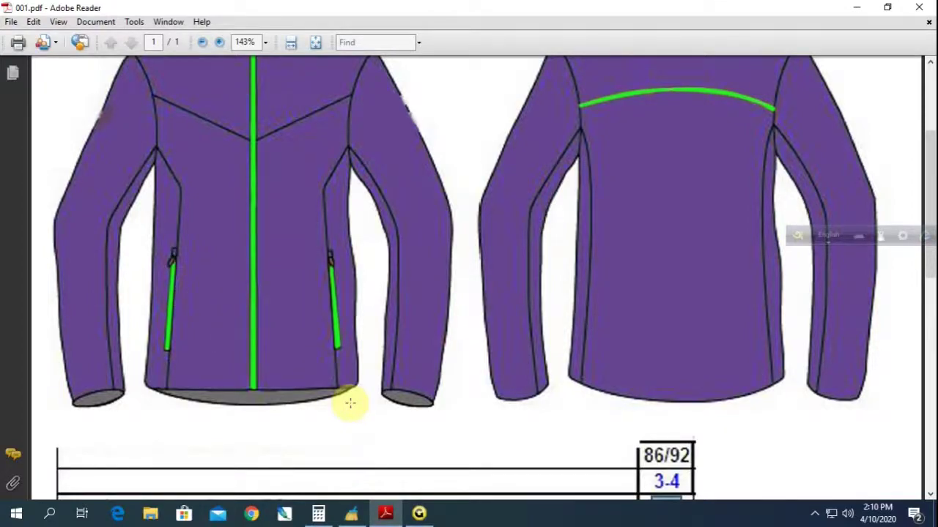
click(418, 513)
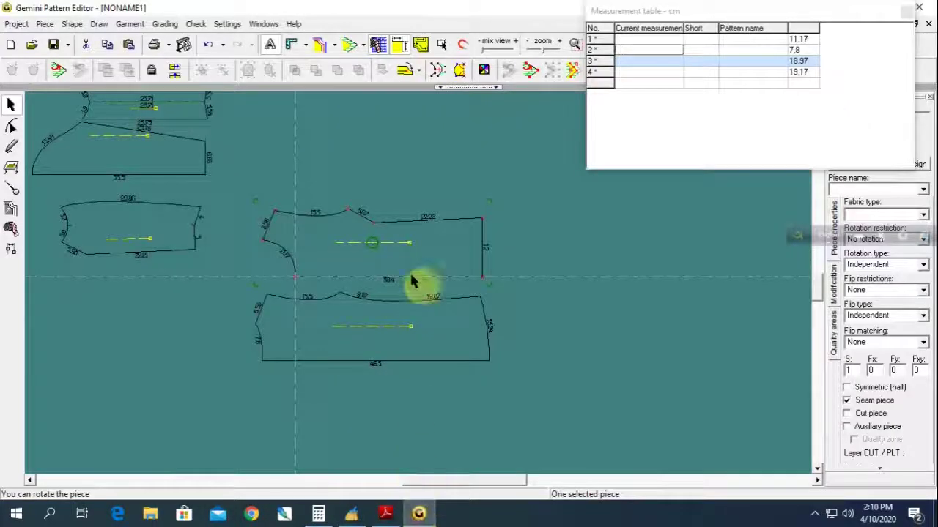
click(413, 281)
scroll(419, 289, up, 1)
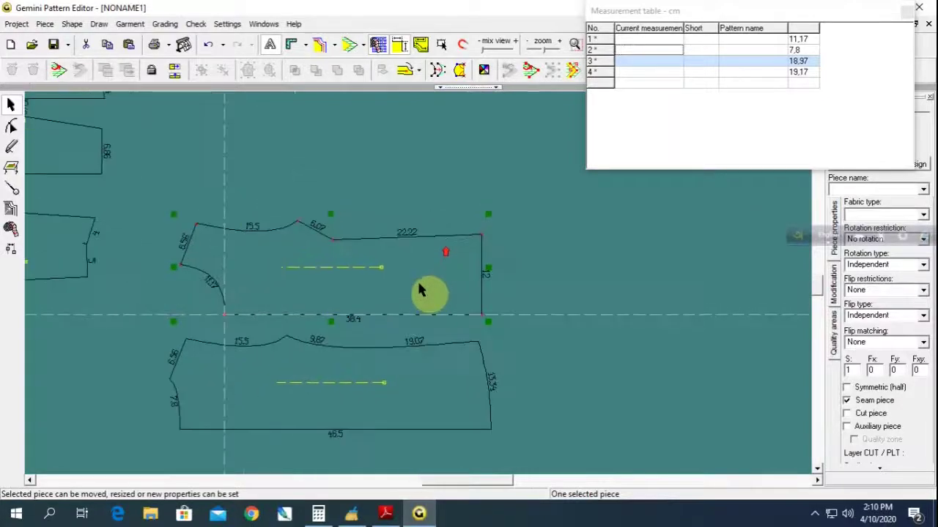
click(12, 126)
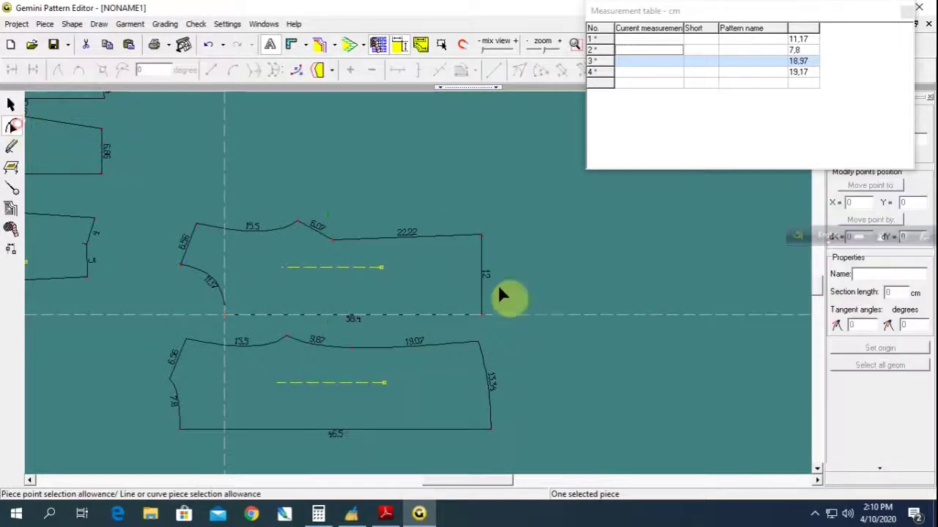
click(386, 513)
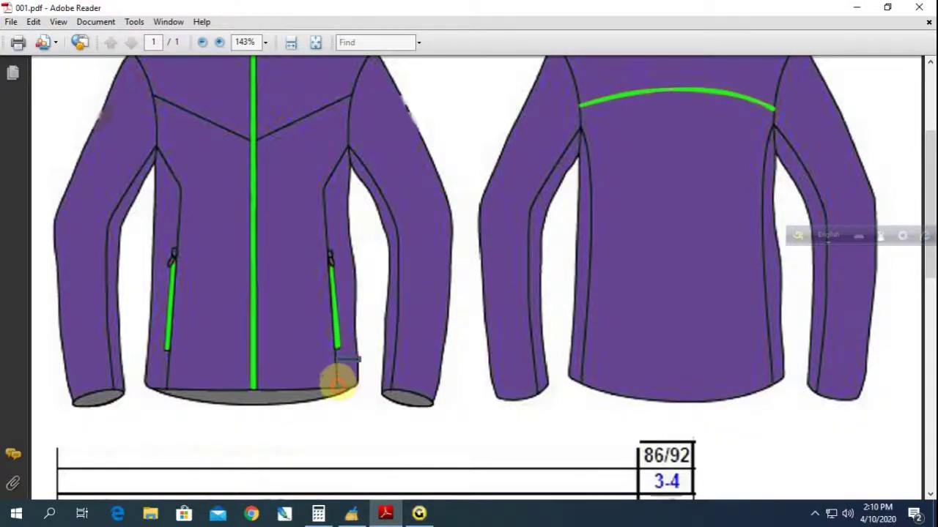
click(421, 513)
scroll(437, 289, down, 2)
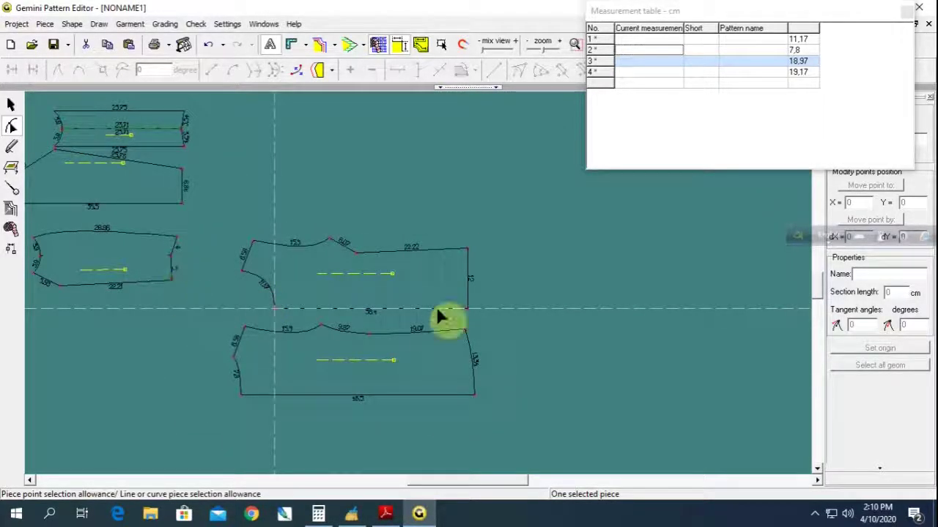
scroll(437, 316, up, 2)
scroll(417, 280, up, 1)
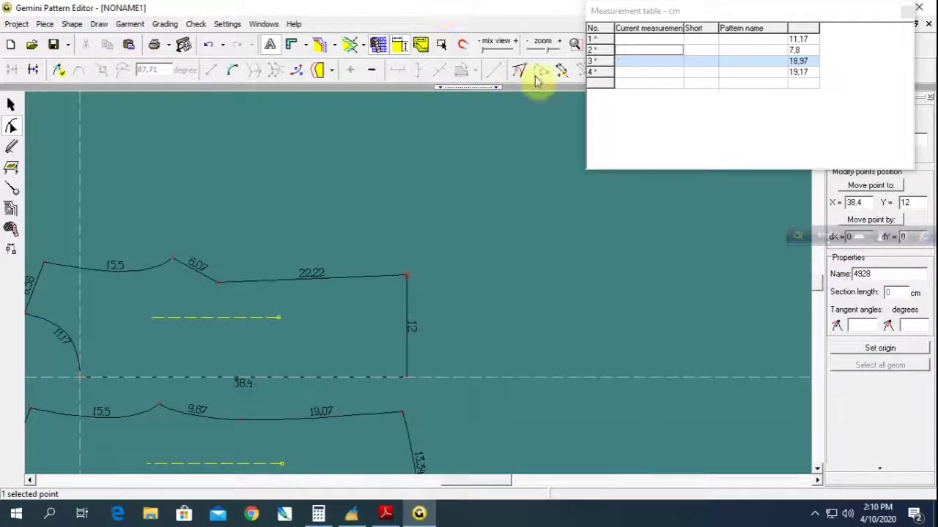
Undo the earlier split of the top edge at 8 cm.
click(561, 70)
text(-8)
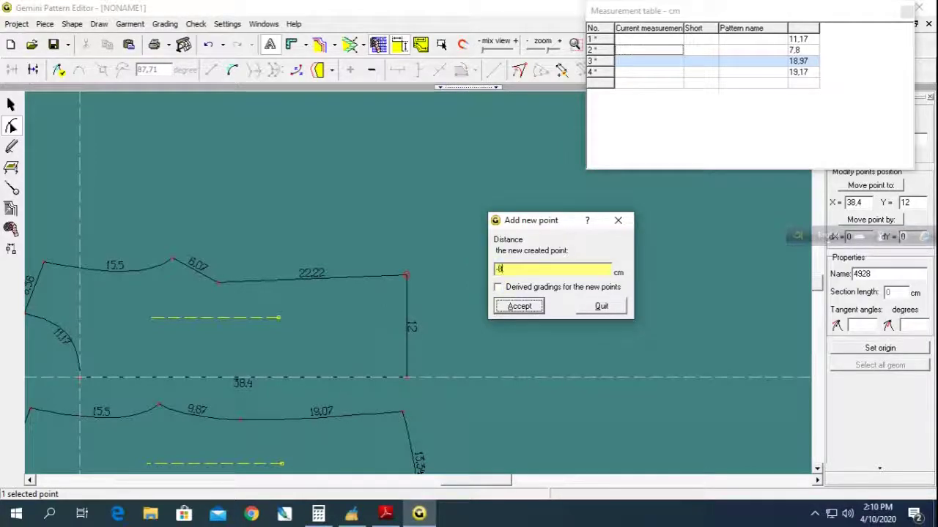
key(Return)
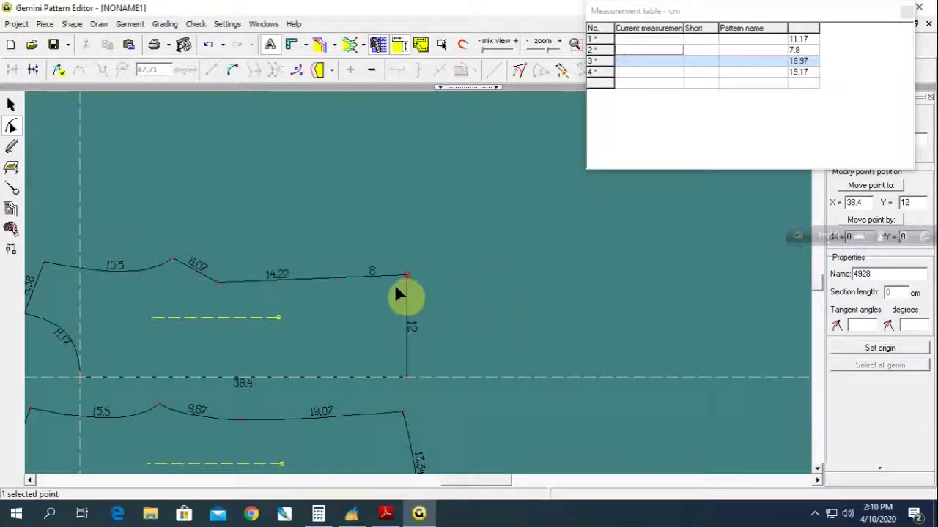
key(ctrl+z)
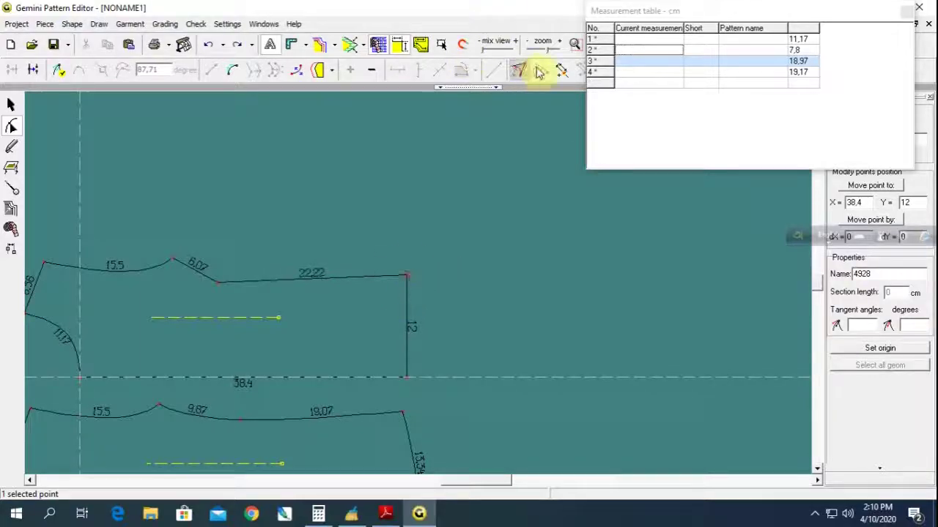
Add points 6 cm from the corner and 12 cm further, splitting the edge into 4.22, 12, 6.
click(538, 72)
click(504, 269)
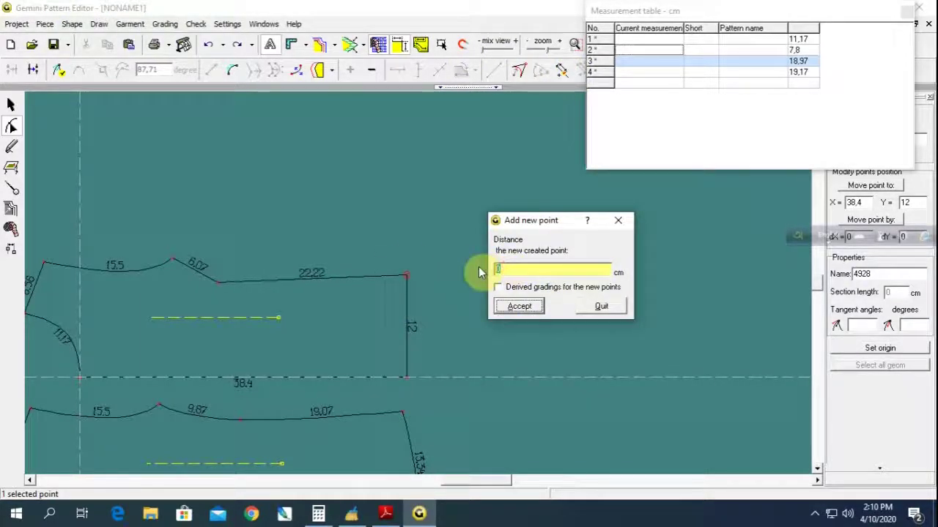
text(1)
key(Return)
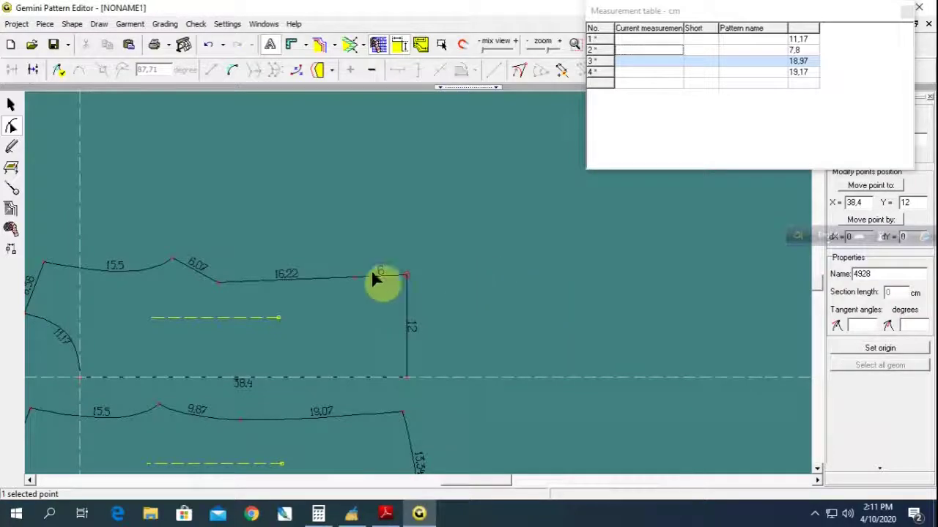
click(354, 276)
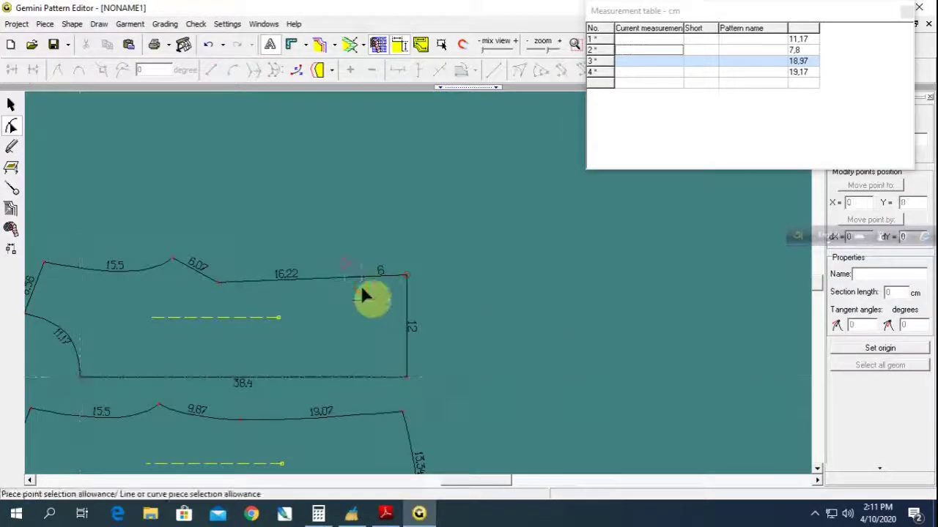
click(561, 69)
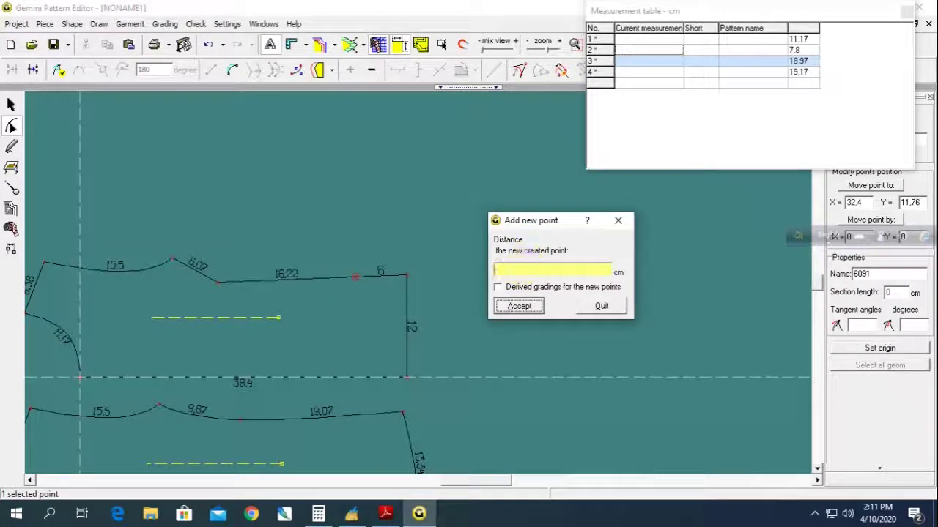
text(-12)
key(Return)
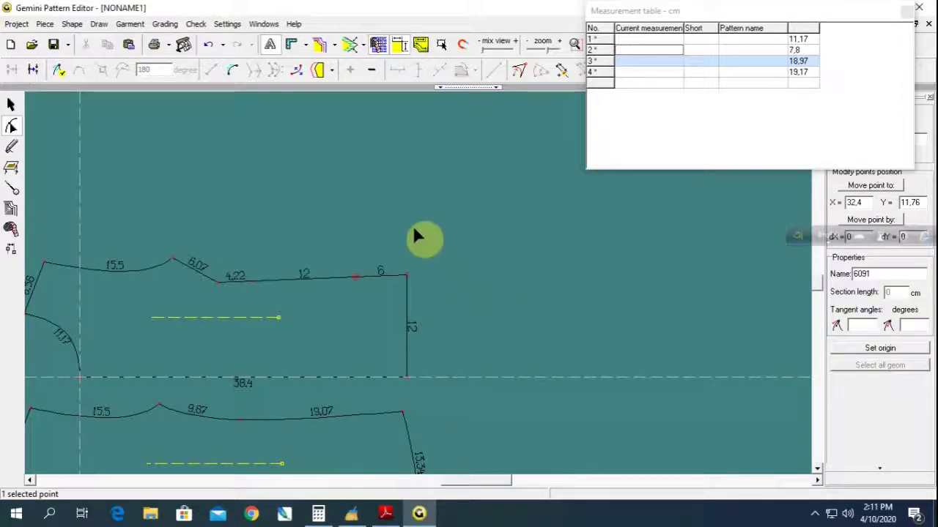
click(414, 229)
Place distance notches on the top edge at the 4.22 point and the 12/6 point.
scroll(337, 319, down, 2)
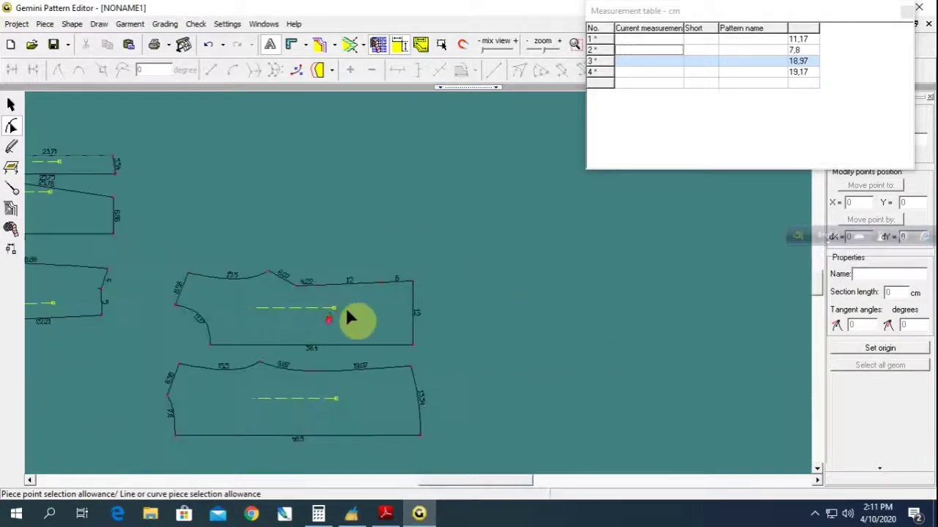
scroll(417, 281, up, 2)
scroll(417, 281, up, 2)
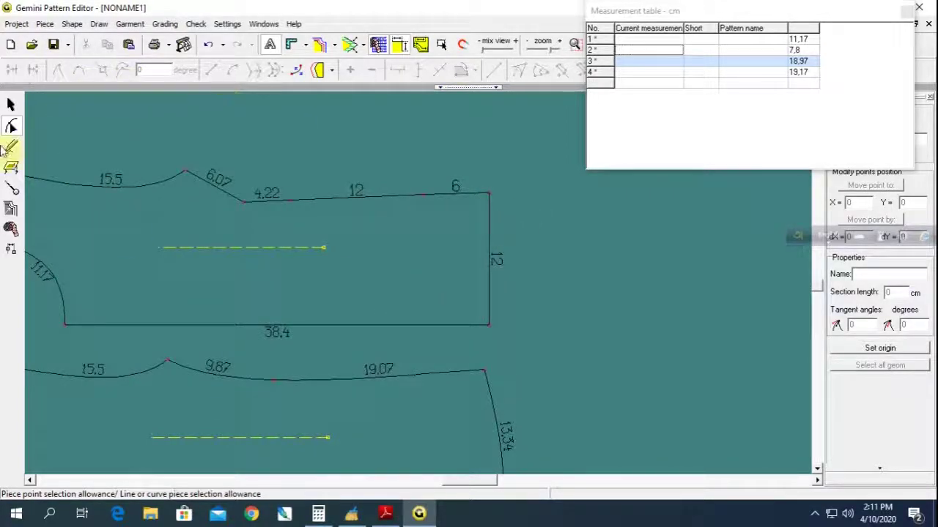
click(10, 146)
click(13, 71)
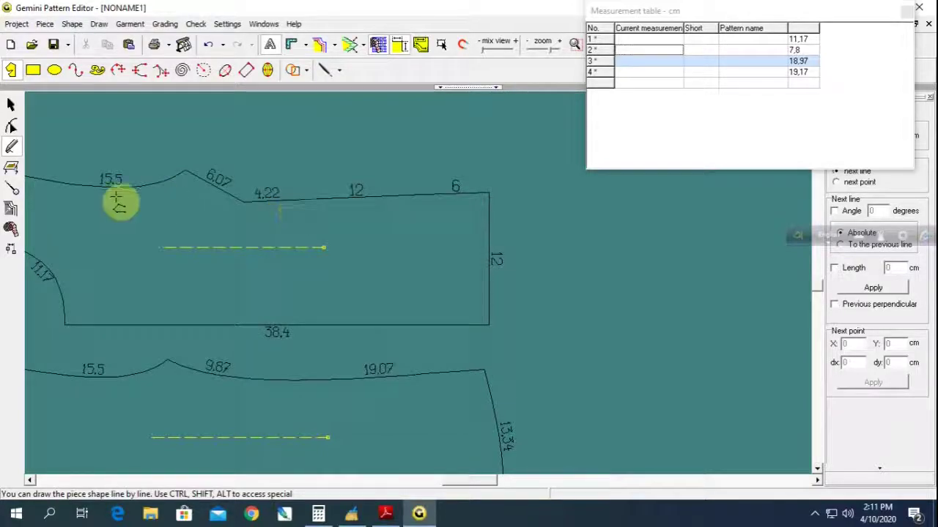
click(11, 128)
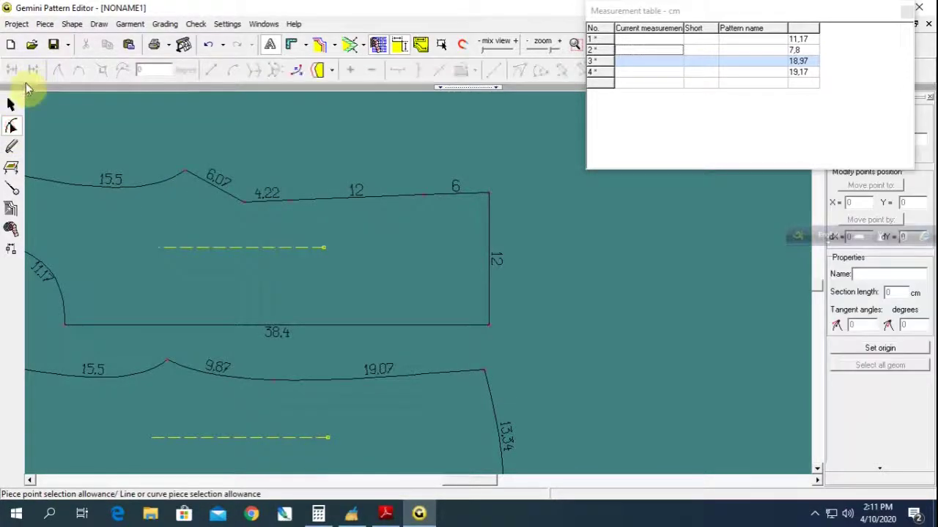
click(11, 189)
click(58, 71)
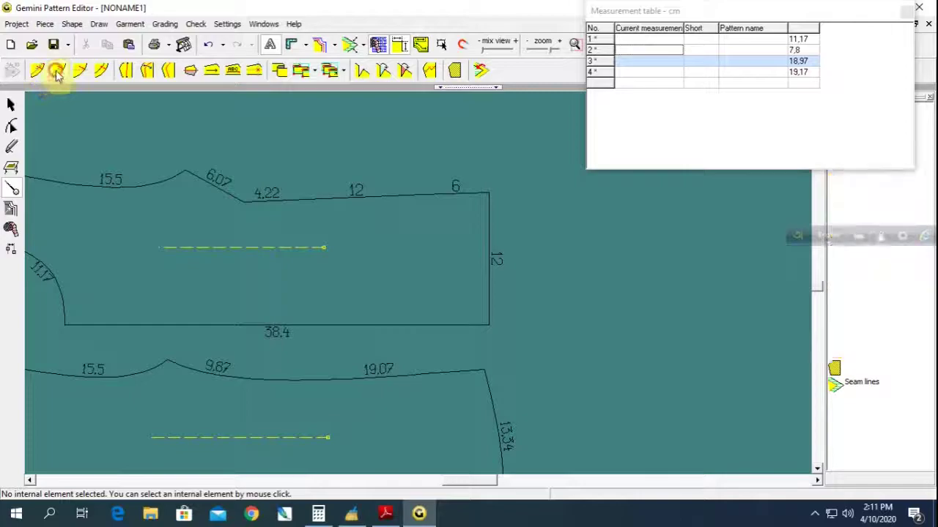
click(291, 199)
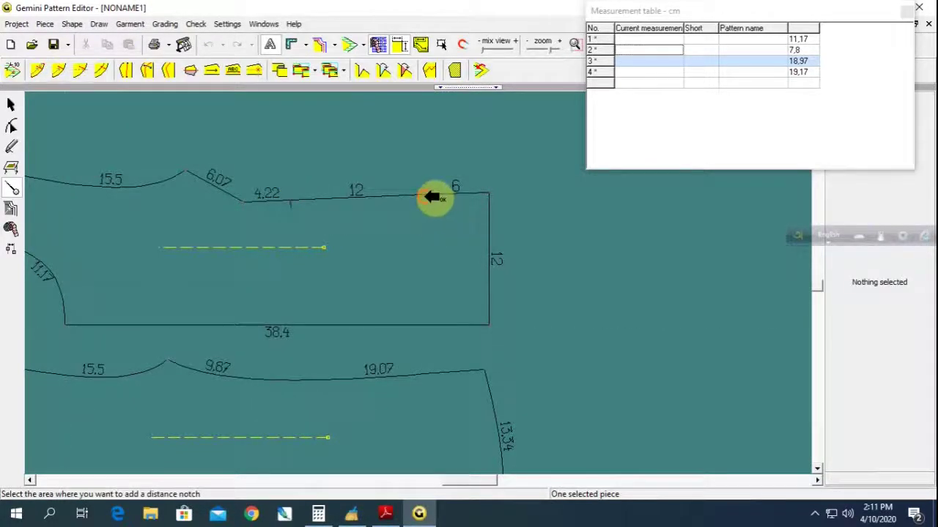
click(424, 196)
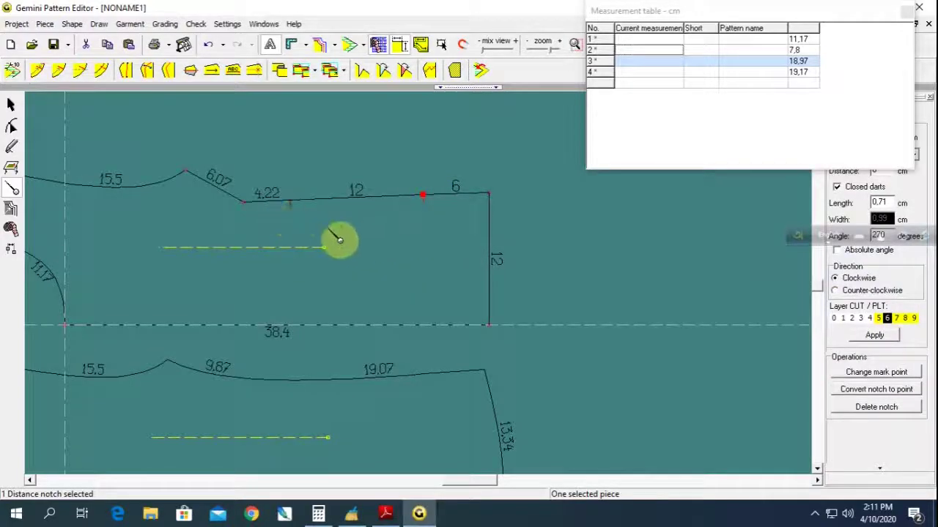
click(11, 147)
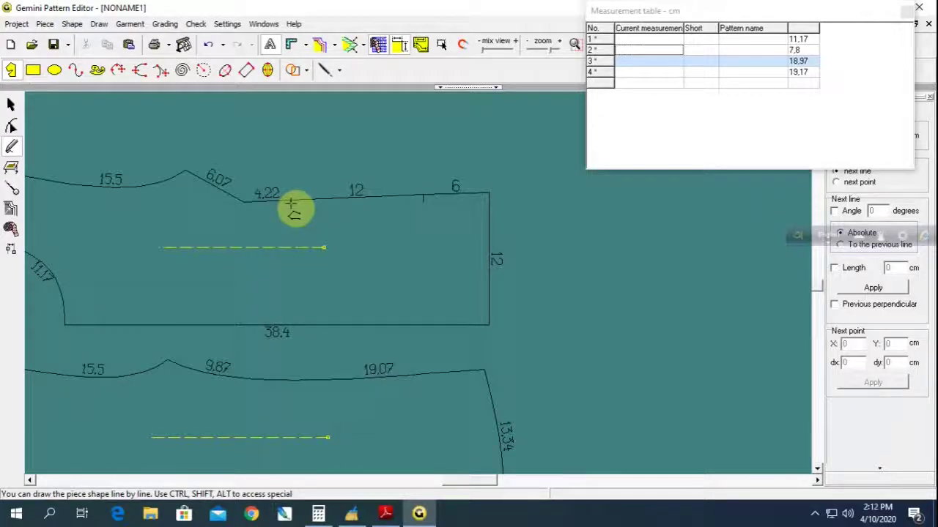
Draw vertical lines from both notched points to the 38.4 bottom edge, 12.22 and 13.28 long.
drag(272, 197, 272, 333)
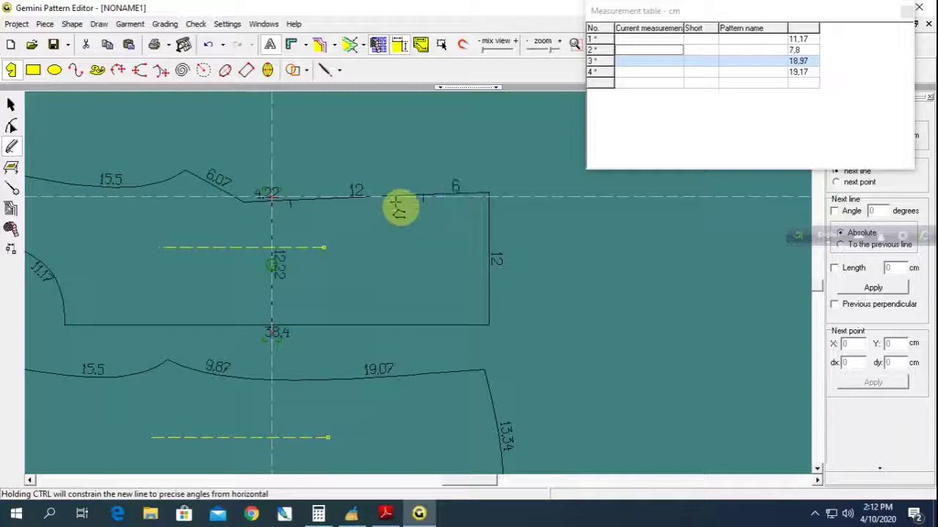
drag(454, 191, 454, 336)
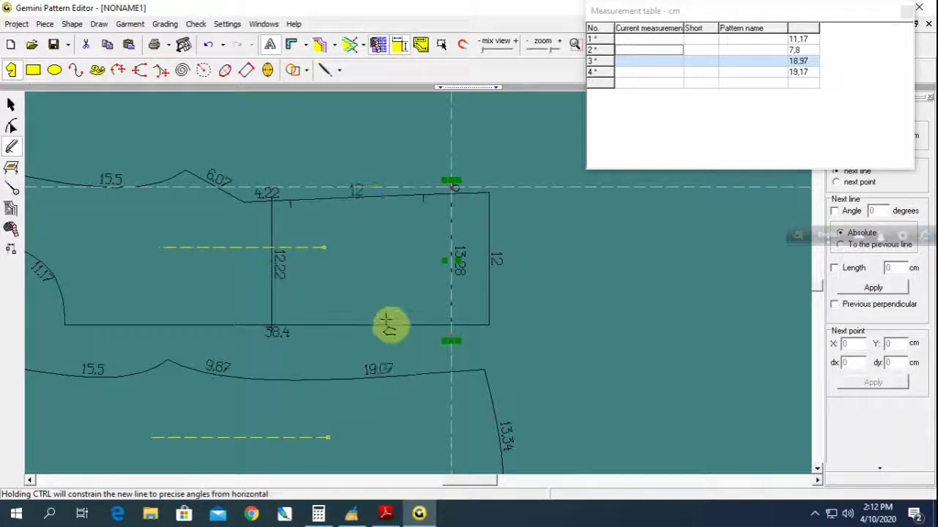
scroll(425, 309, down, 1)
scroll(421, 307, down, 1)
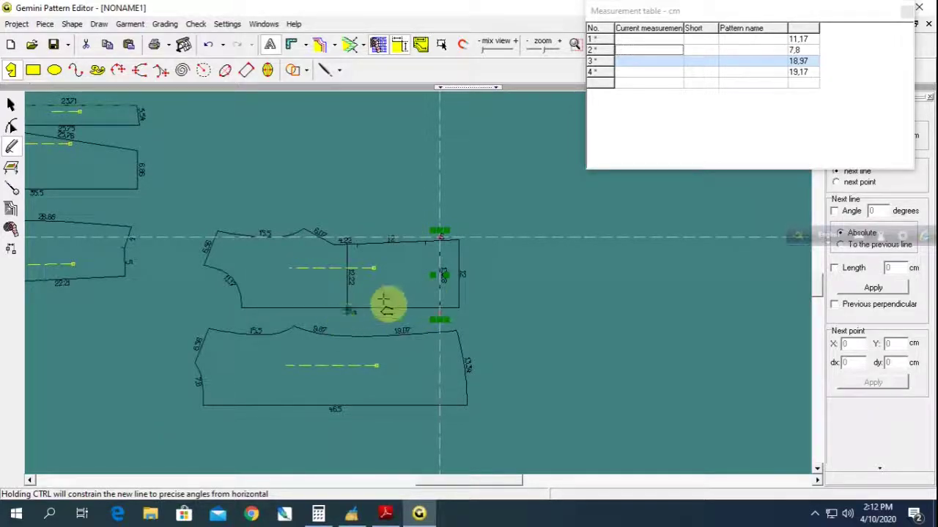
scroll(396, 297, up, 1)
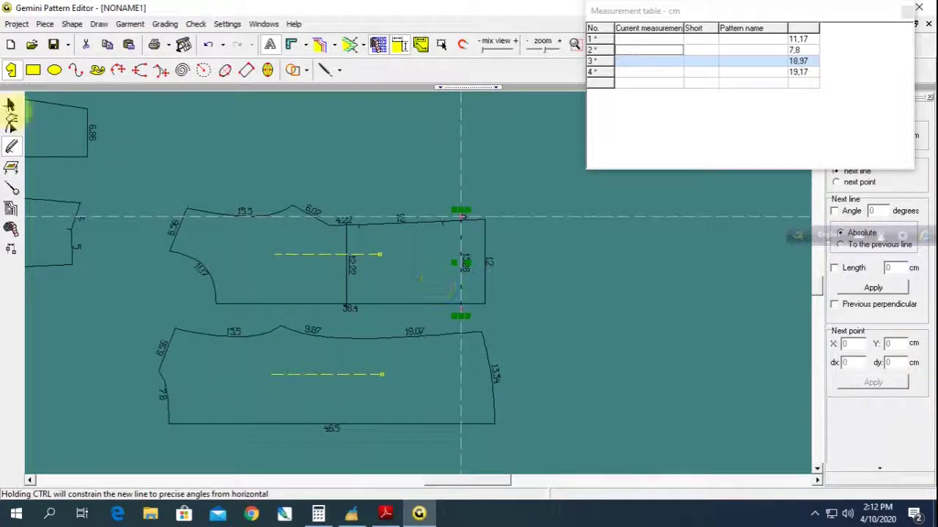
click(11, 147)
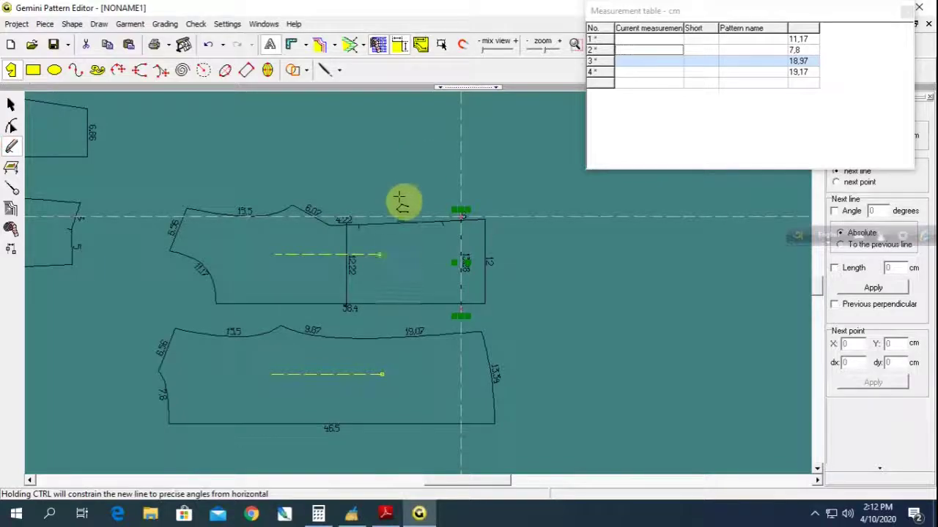
Trace the rectangle between the two helper lines into a new piece with Trace +.
click(301, 71)
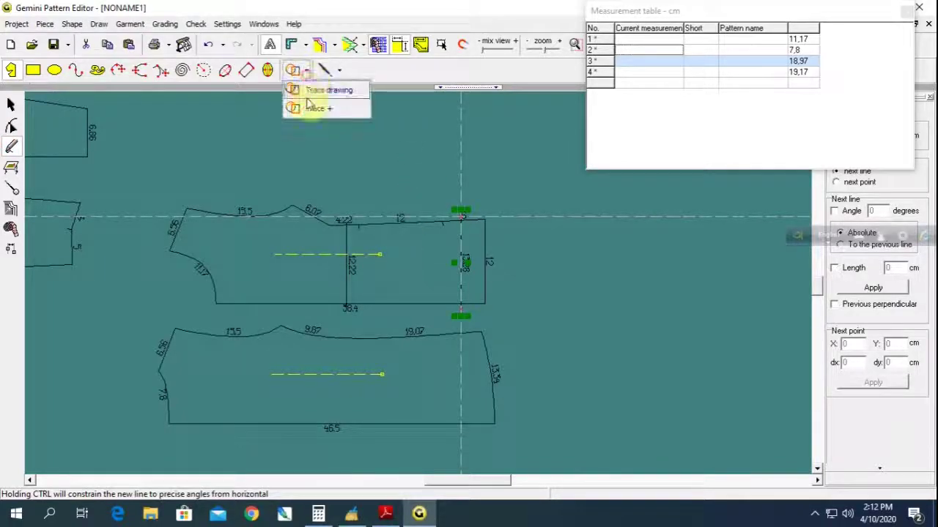
click(309, 110)
click(419, 257)
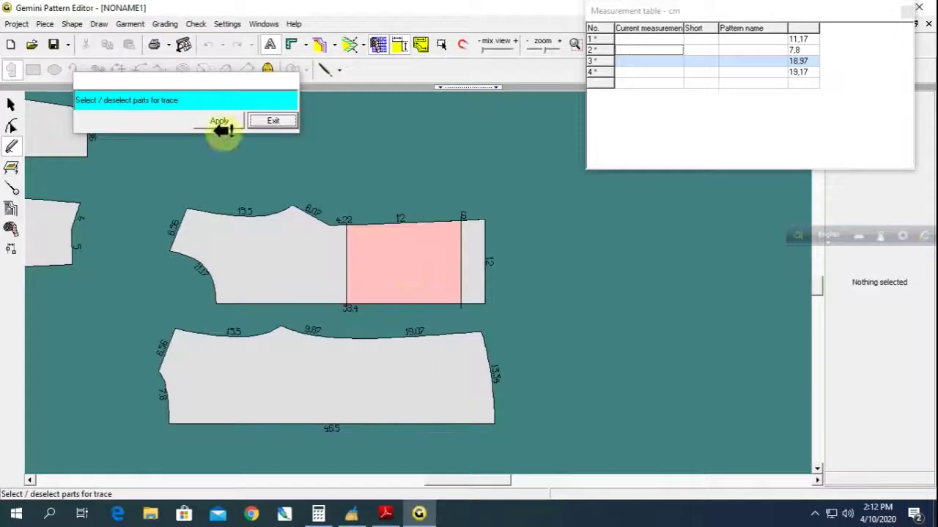
click(222, 122)
click(11, 103)
Move the bodice piece up, delete both helper lines, and place the new rectangle in open space.
scroll(304, 260, down, 2)
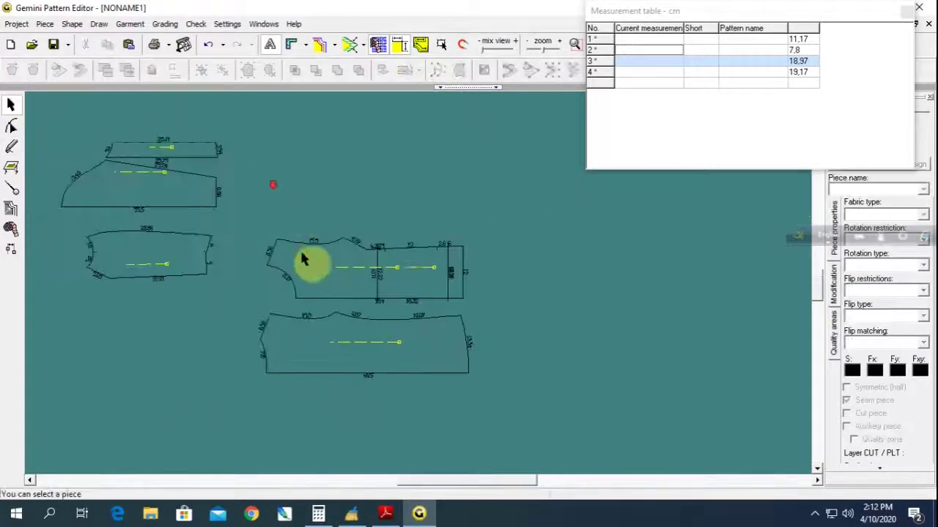
drag(304, 261, 300, 121)
drag(391, 257, 324, 184)
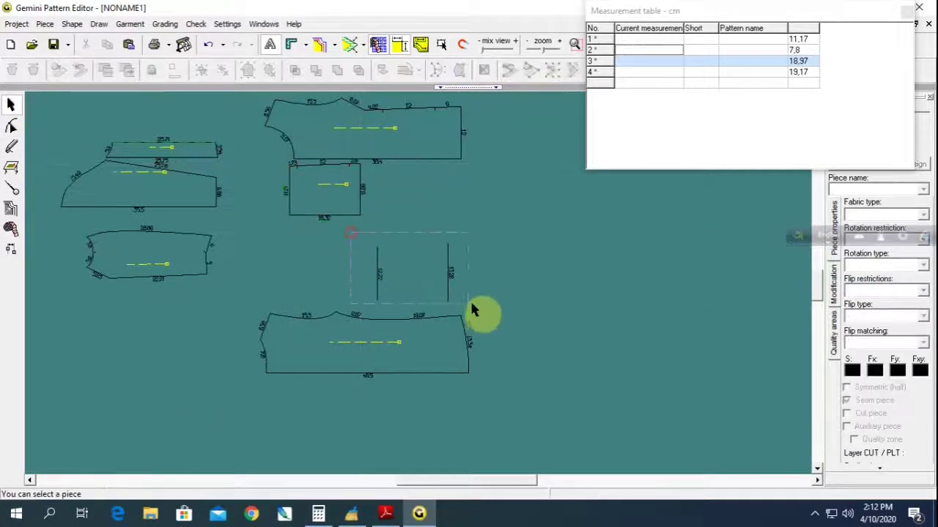
drag(474, 308, 478, 307)
key(Delete)
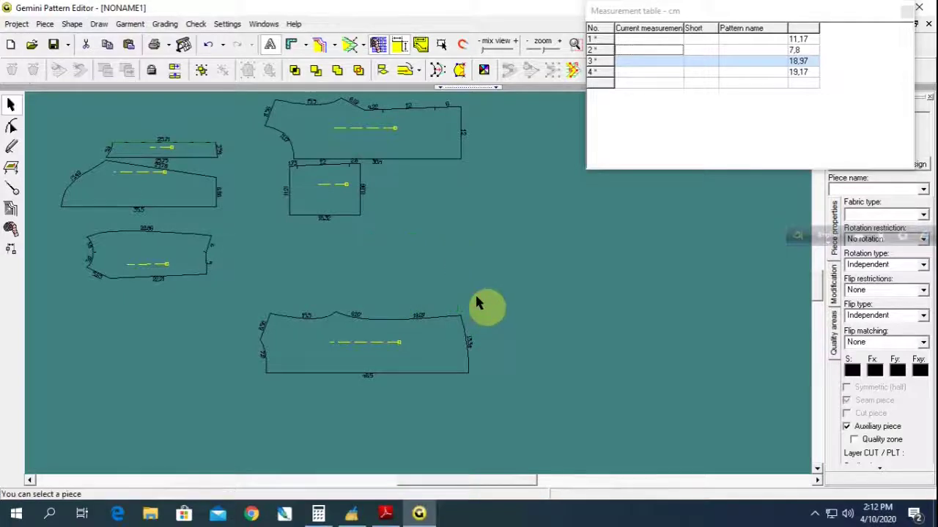
drag(325, 199, 408, 235)
Add a seam allowance around the new rectangle piece.
scroll(419, 290, up, 1)
scroll(419, 290, up, 2)
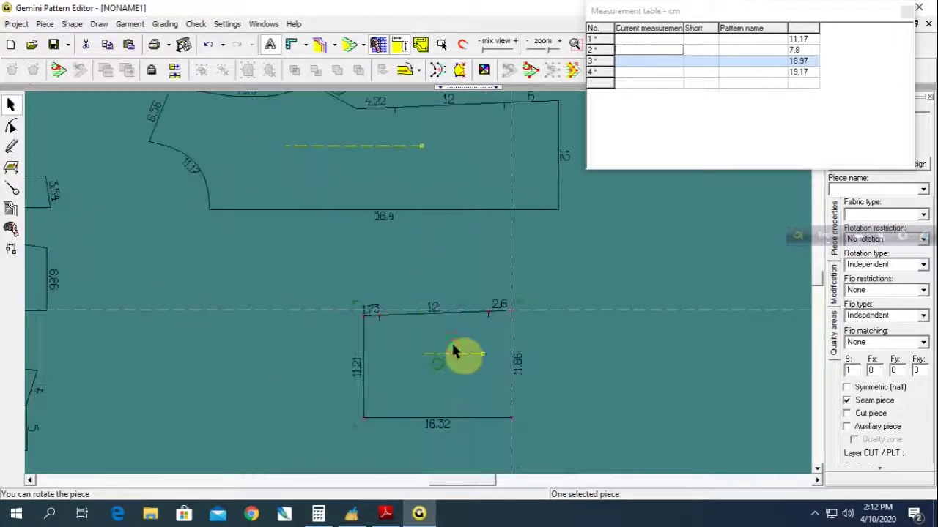
click(434, 333)
click(351, 45)
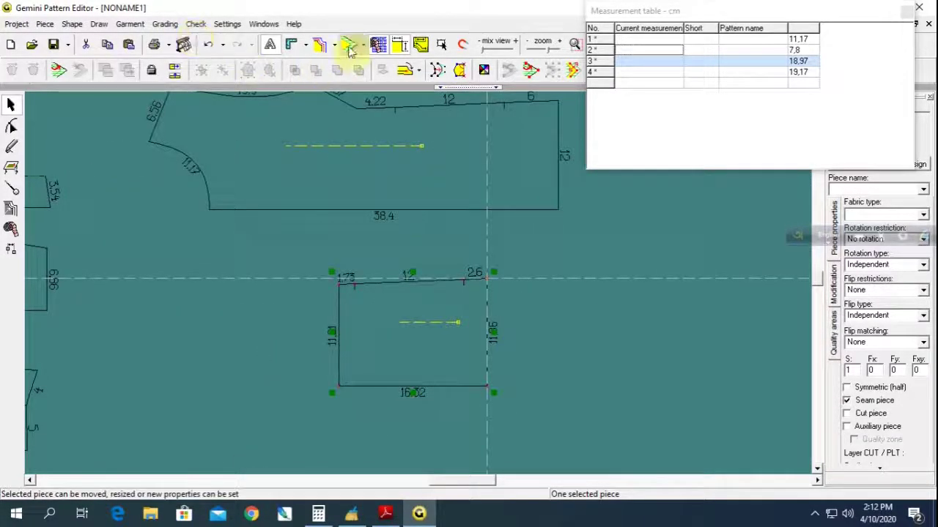
click(456, 359)
Set the rectangle's 16.32 bottom edge to a 0 cm seam allowance.
click(442, 353)
click(13, 191)
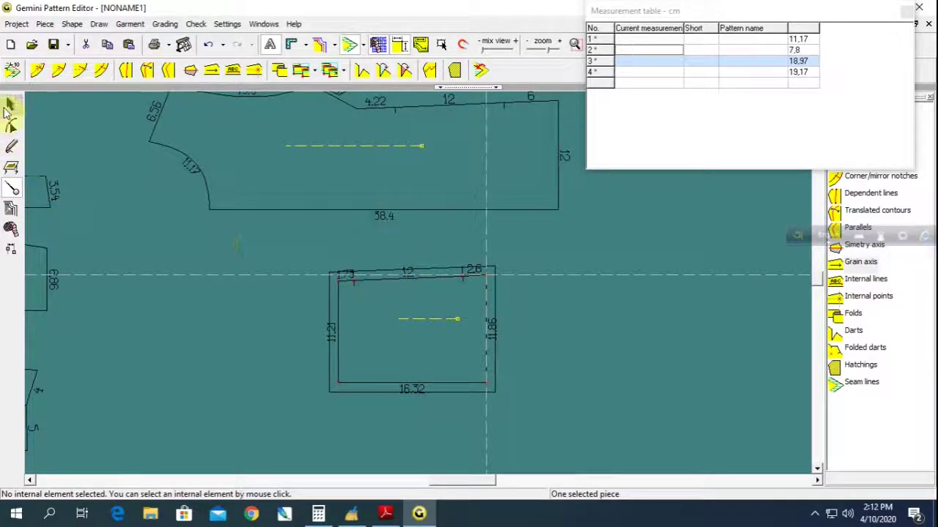
click(412, 396)
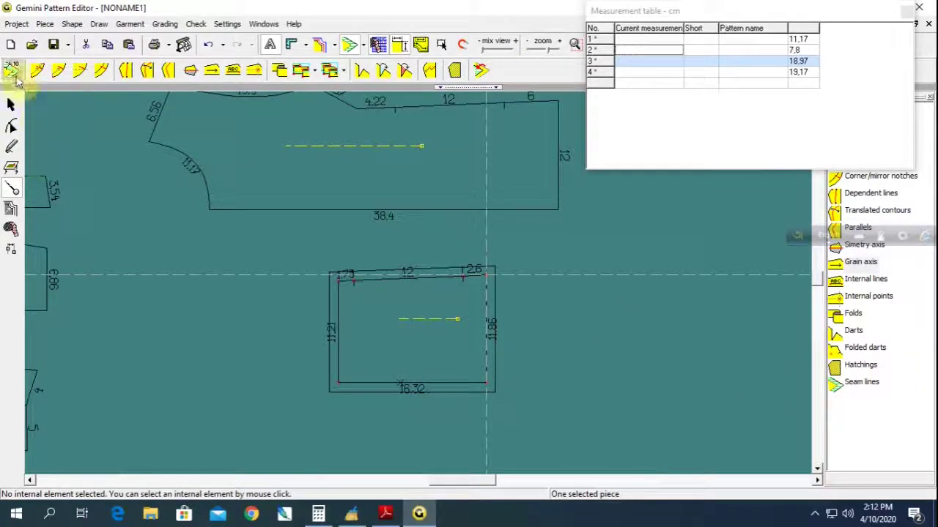
click(12, 70)
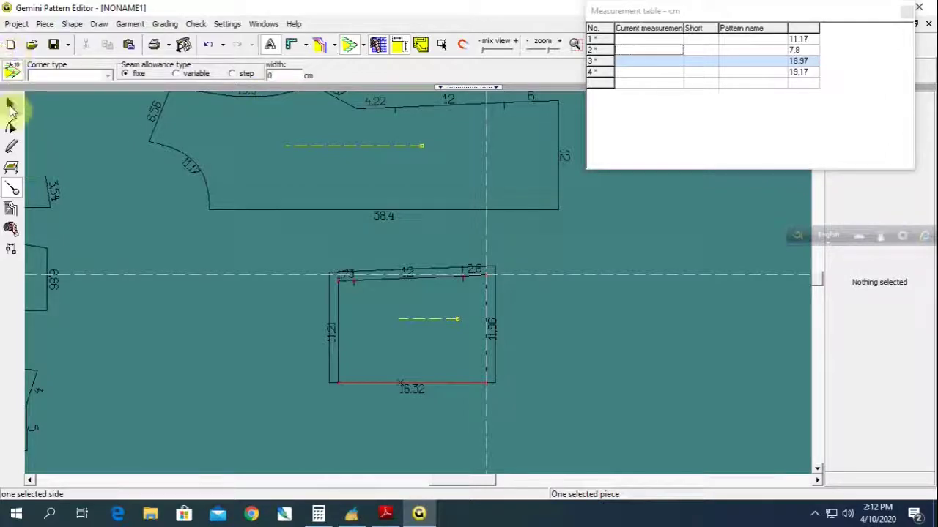
click(11, 105)
Save the project to the Desktop as hoddy.gem, accepting the demo-version warning.
click(54, 45)
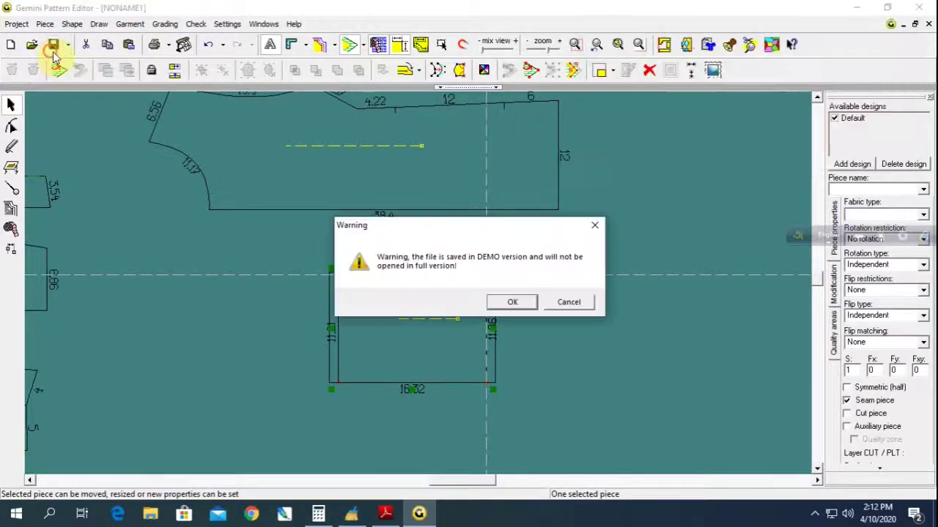
click(518, 303)
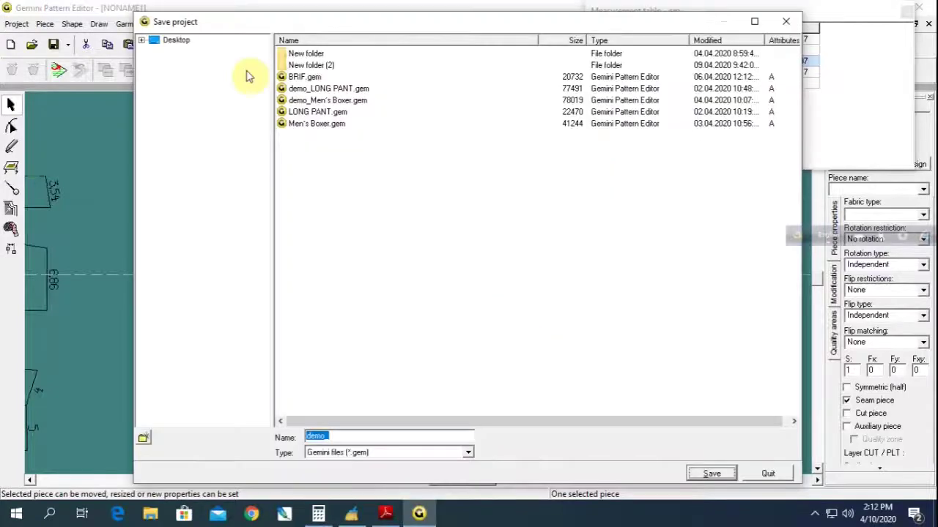
click(169, 42)
click(142, 42)
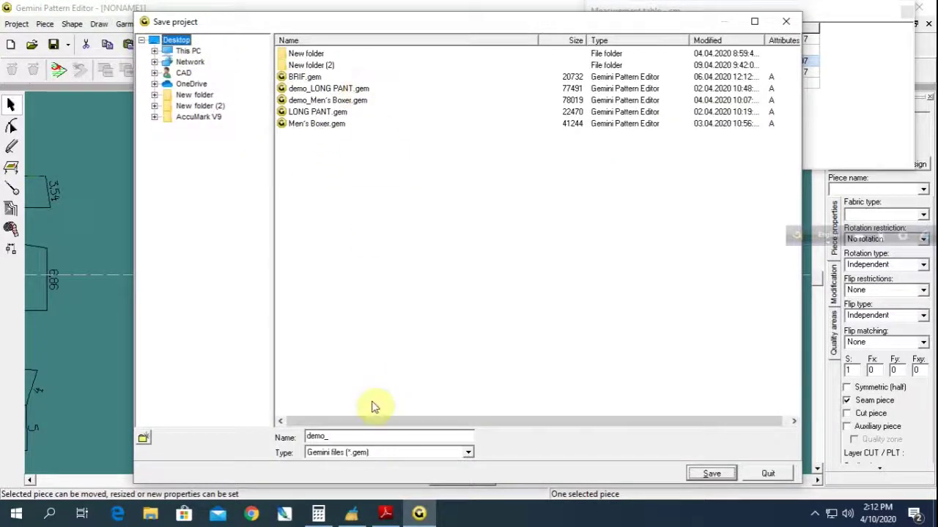
click(339, 438)
text(hoddy)
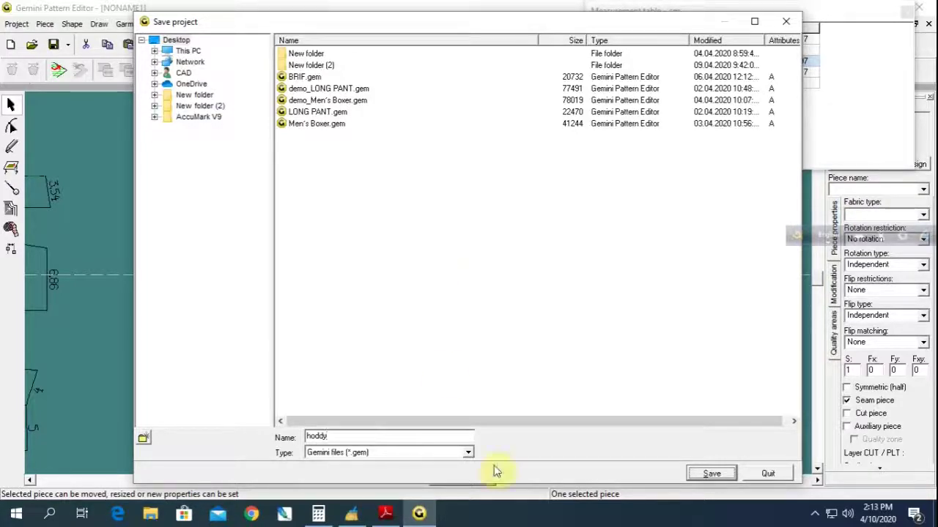
click(712, 473)
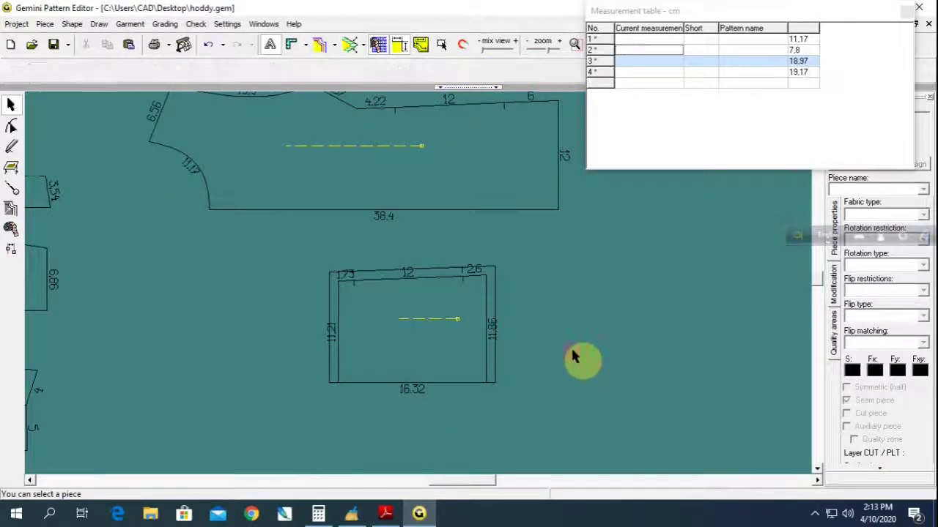
Drag the small rectangle and the top piece apart so they no longer overlap.
scroll(542, 359, down, 3)
scroll(513, 348, down, 1)
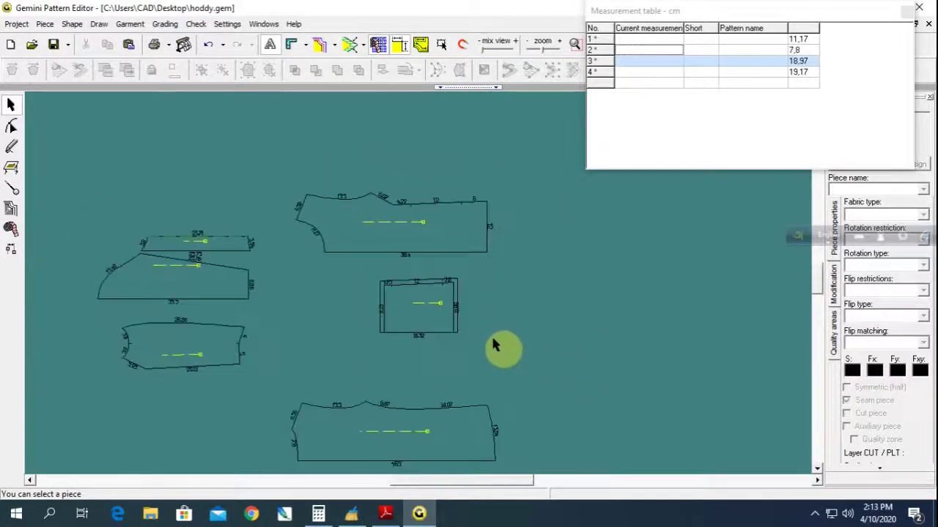
scroll(468, 330, up, 1)
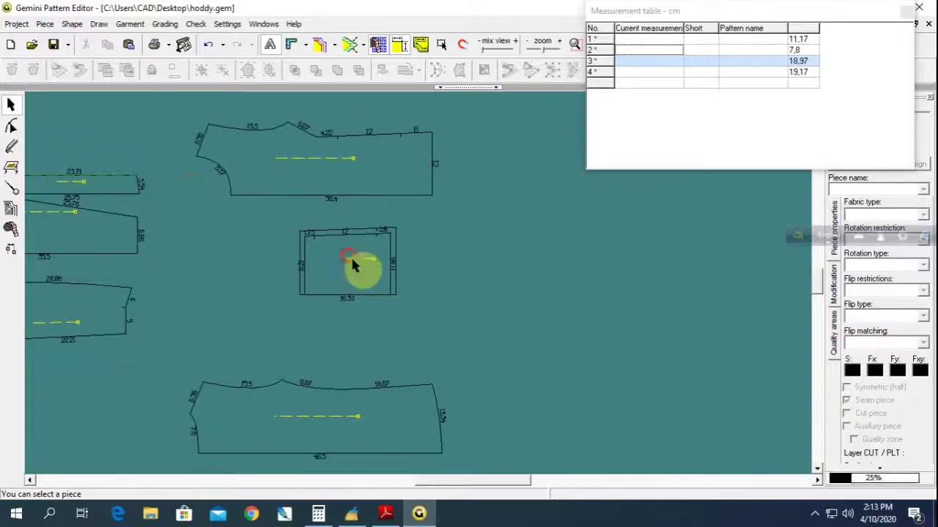
drag(357, 262, 513, 252)
drag(374, 177, 432, 265)
drag(505, 263, 513, 304)
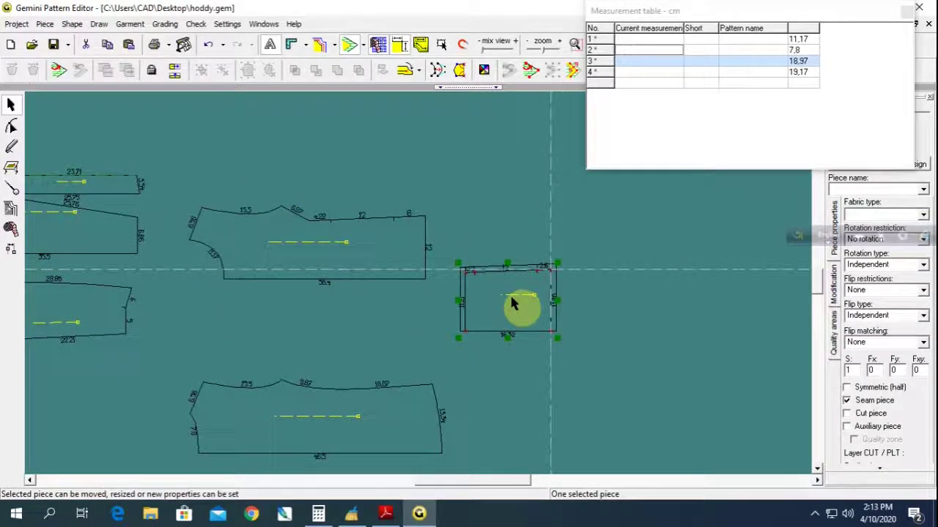
drag(515, 311, 369, 269)
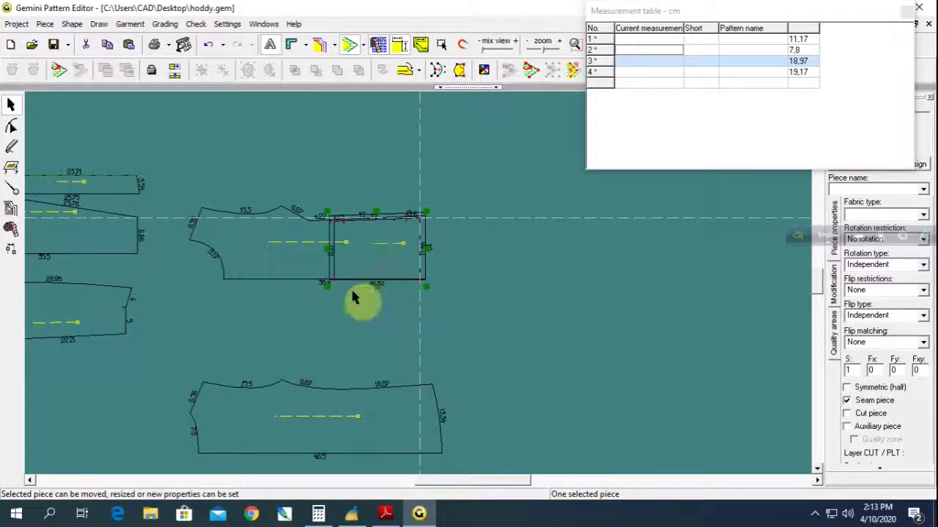
drag(282, 268, 283, 220)
mouse_move(367, 245)
mouse_down()
mouse_move(371, 280)
mouse_move(417, 306)
mouse_up()
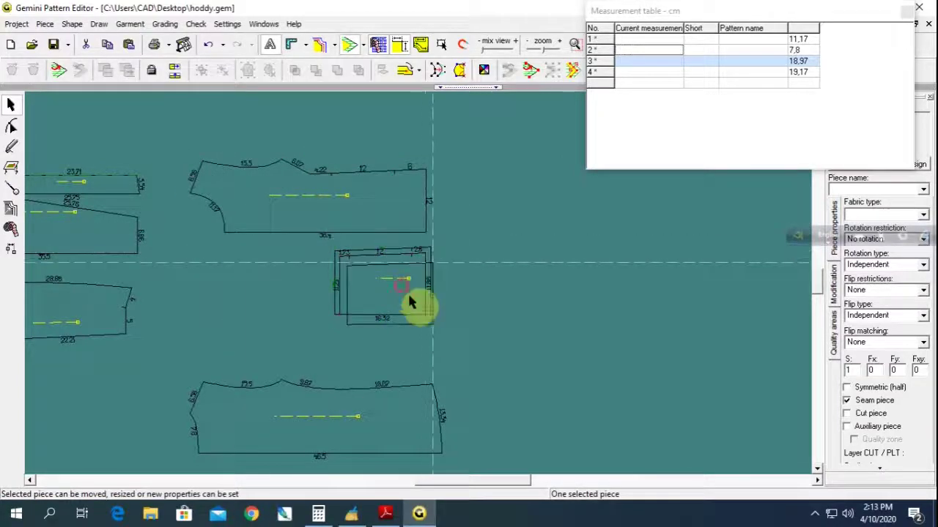
Set the small piece's S and Fy counts to 2 and nudge the pieces further apart.
click(850, 364)
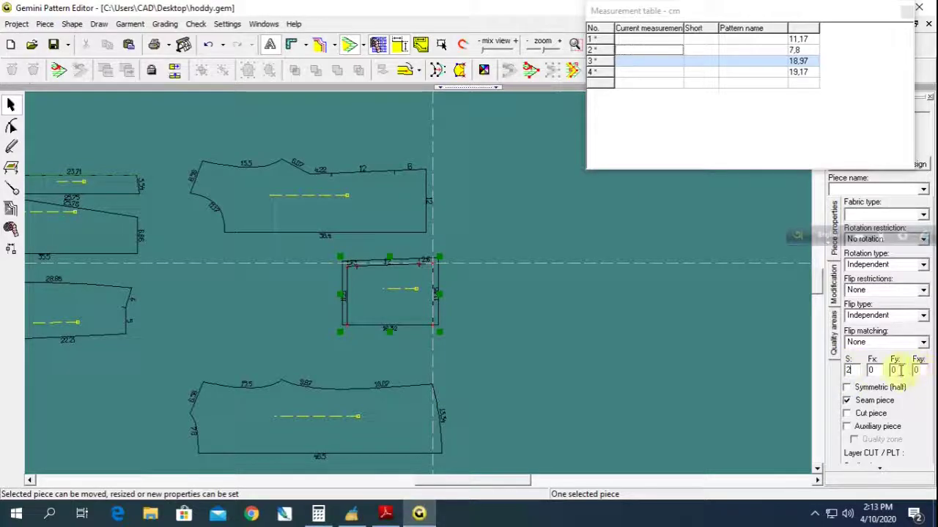
click(611, 409)
click(400, 387)
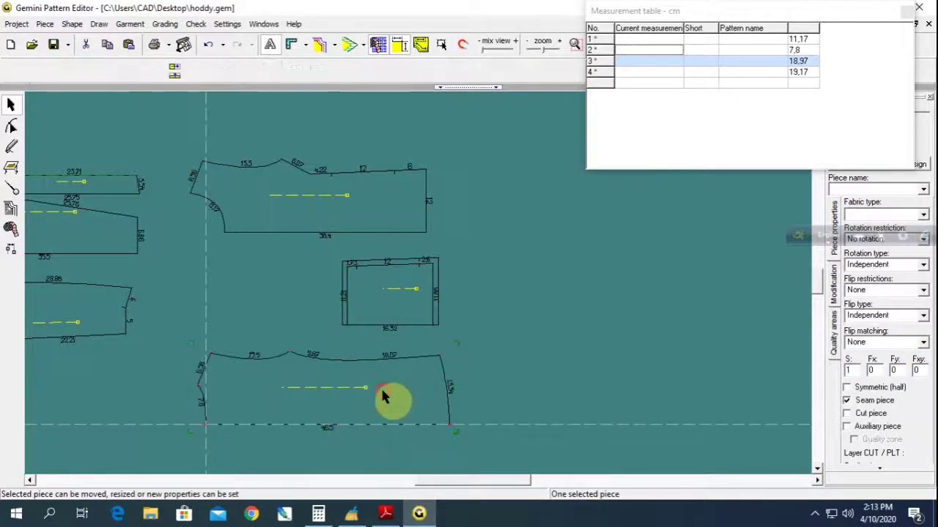
drag(380, 317, 404, 312)
click(345, 350)
click(347, 396)
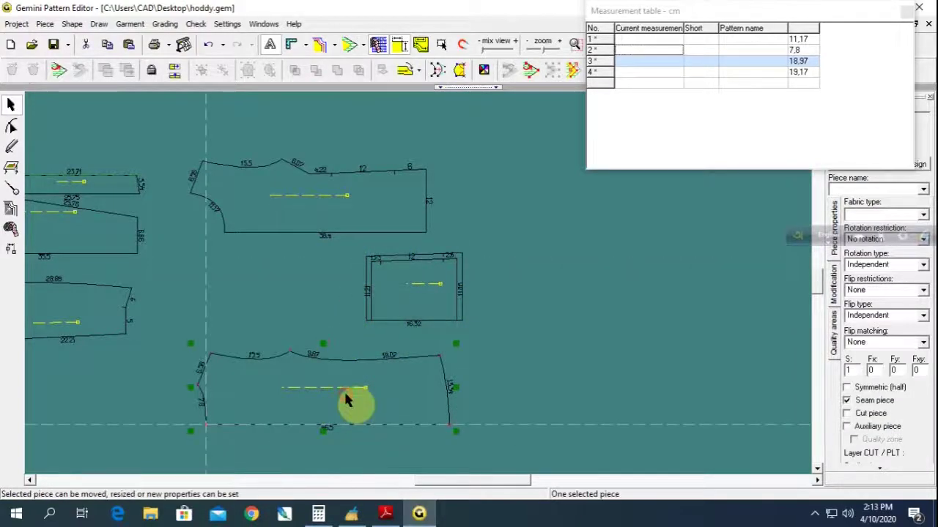
drag(404, 272, 440, 265)
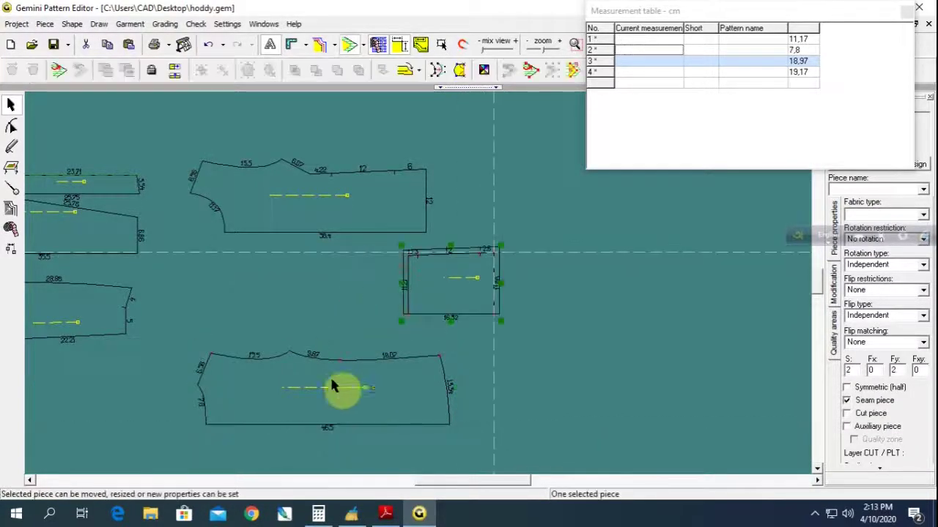
click(322, 391)
drag(319, 394, 325, 389)
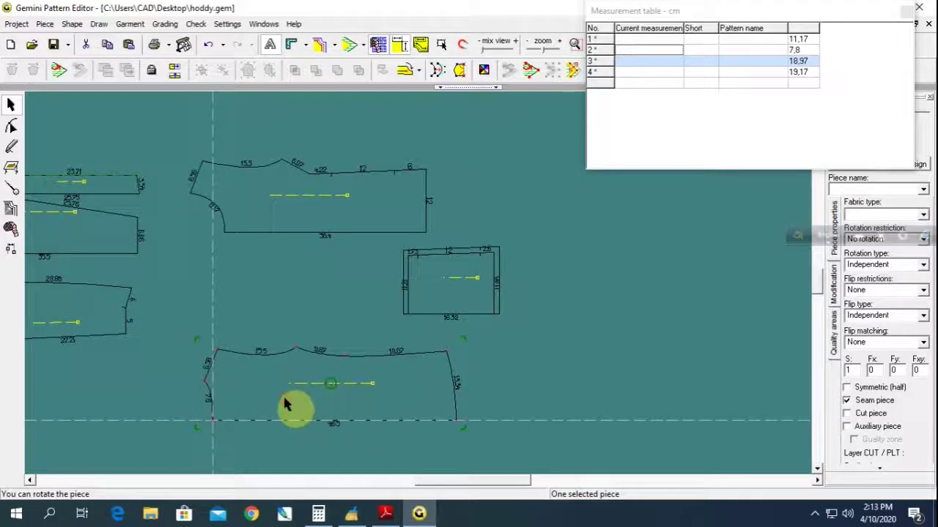
click(385, 512)
Add a point 7.5 cm from the bottom-left corner, splitting the bottom edge into 7.5 and 39.
scroll(252, 207, up, 3)
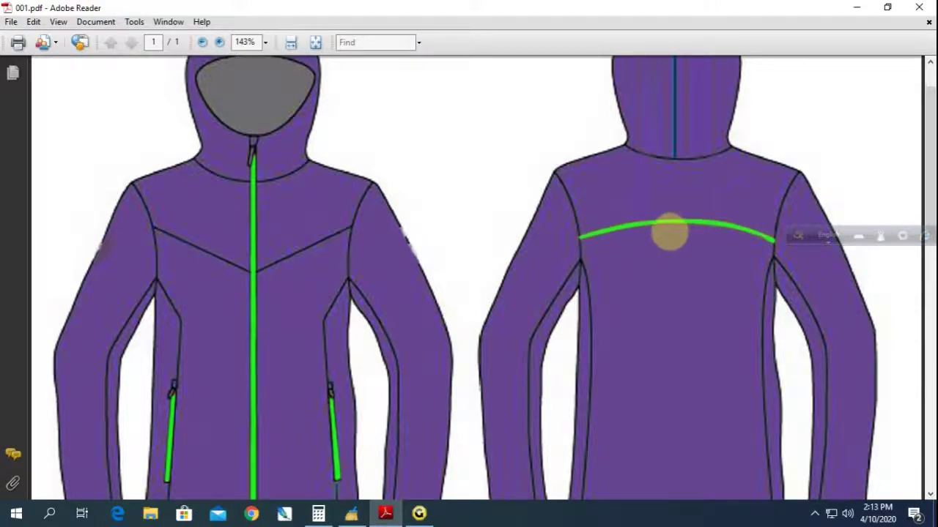
click(419, 513)
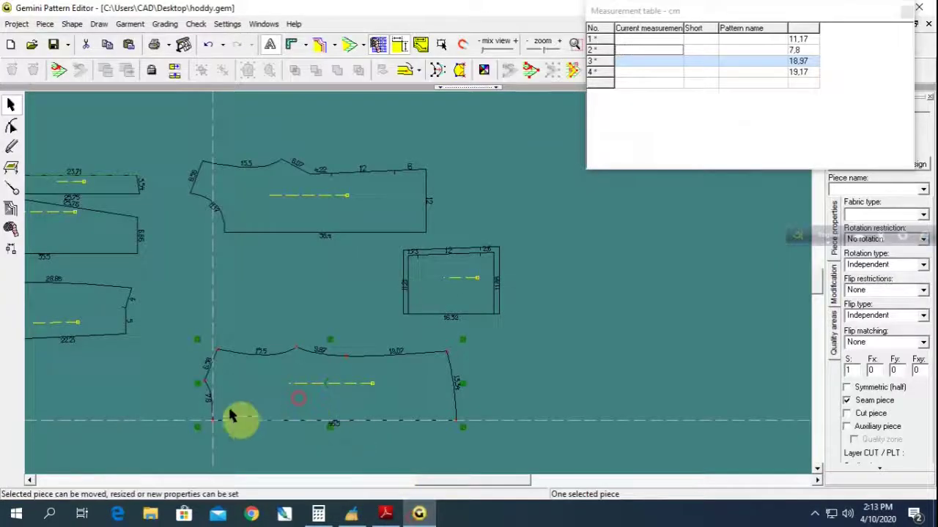
scroll(229, 416, up, 2)
click(11, 126)
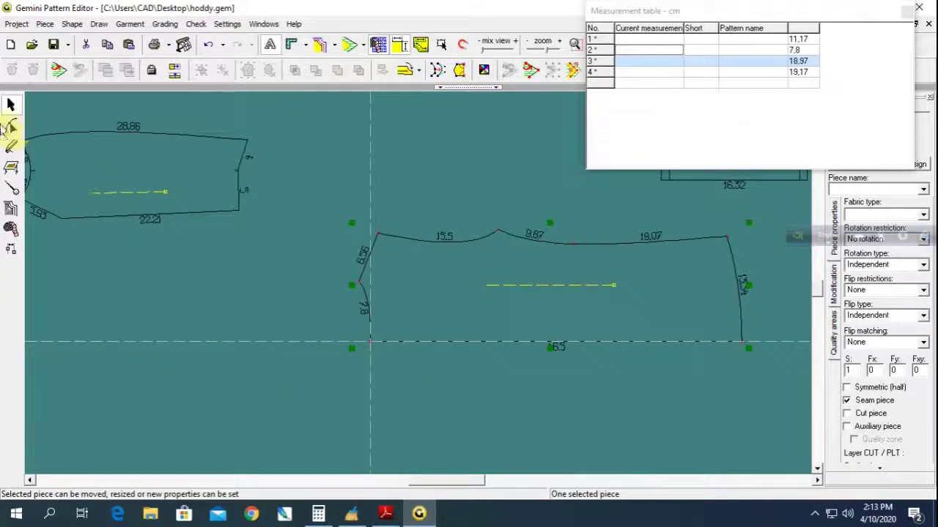
click(432, 342)
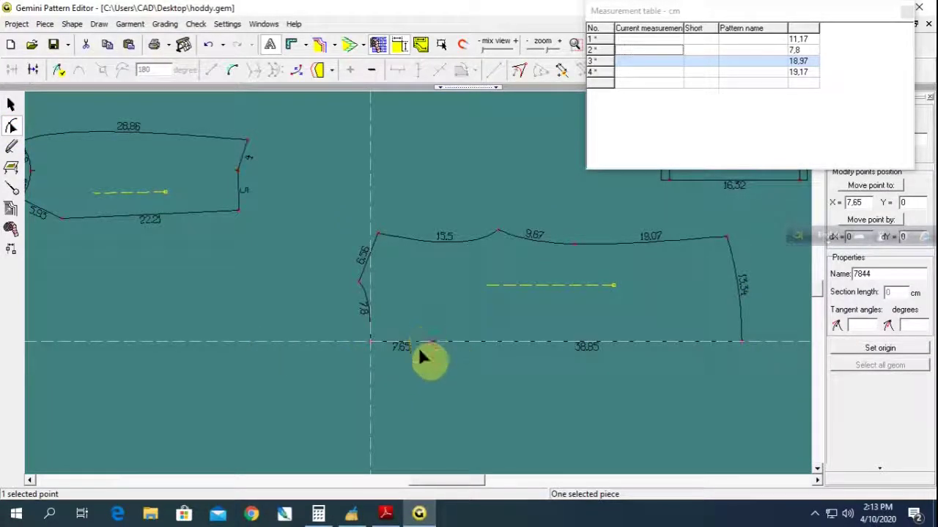
drag(414, 326, 447, 358)
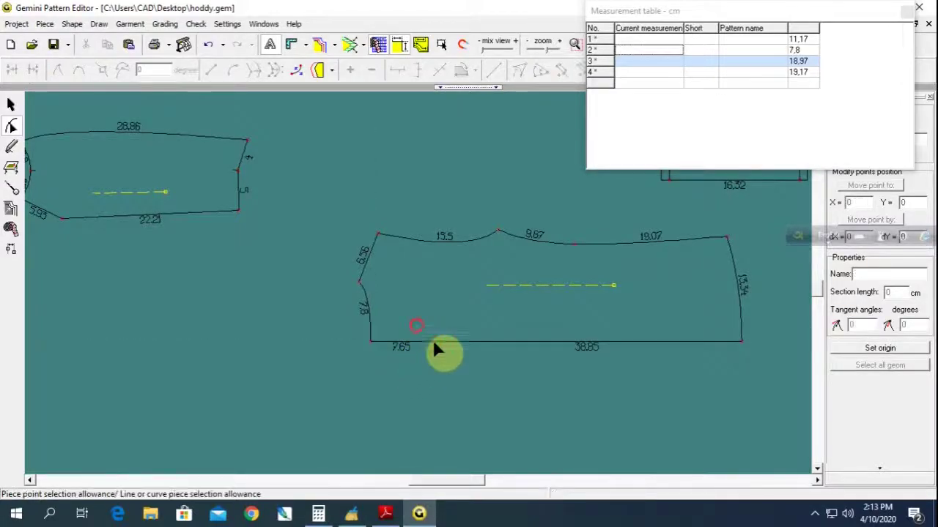
key(Delete)
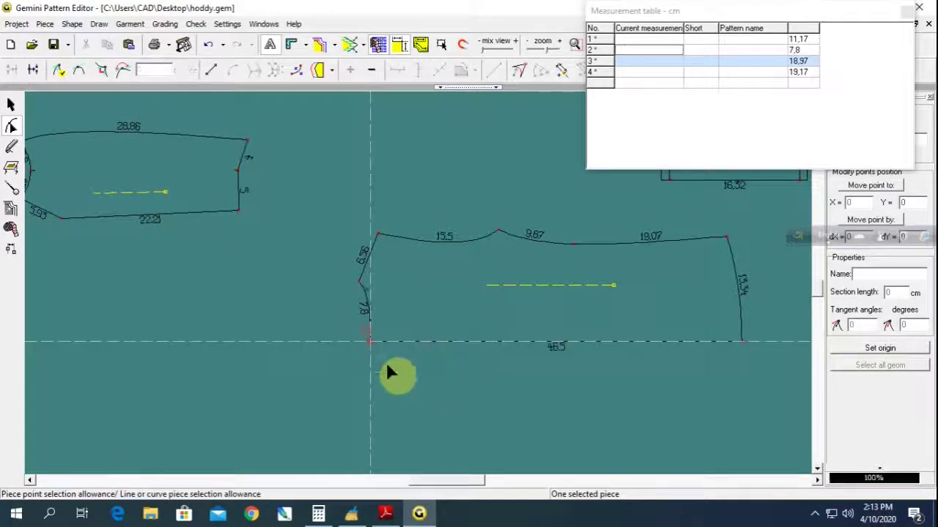
click(555, 69)
double_click(501, 272)
text(-7,5)
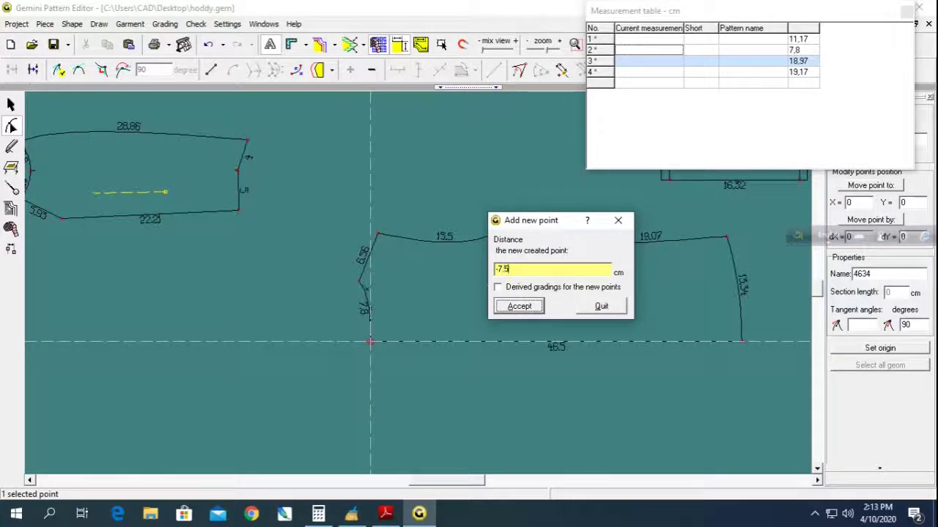
key(Return)
click(11, 147)
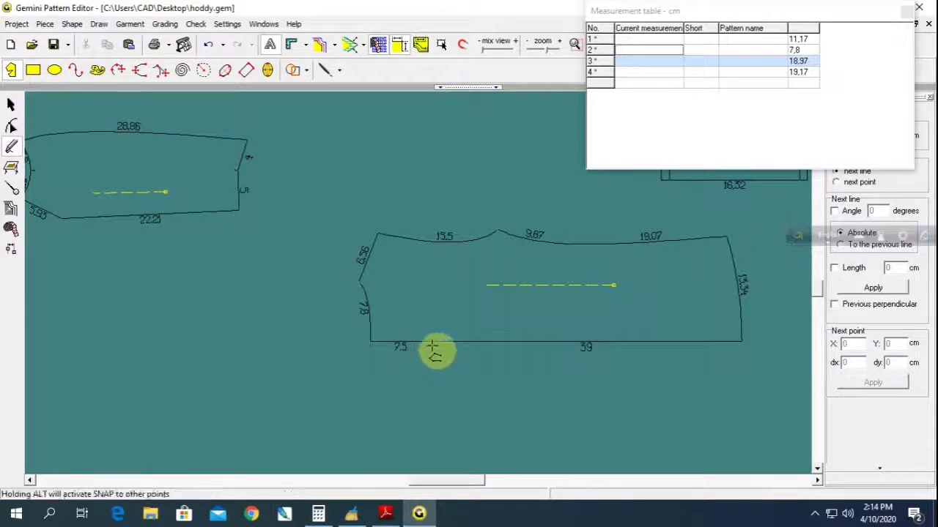
Draw a vertical line from the 7.5 cm bottom-edge point up to the top seam.
click(431, 343)
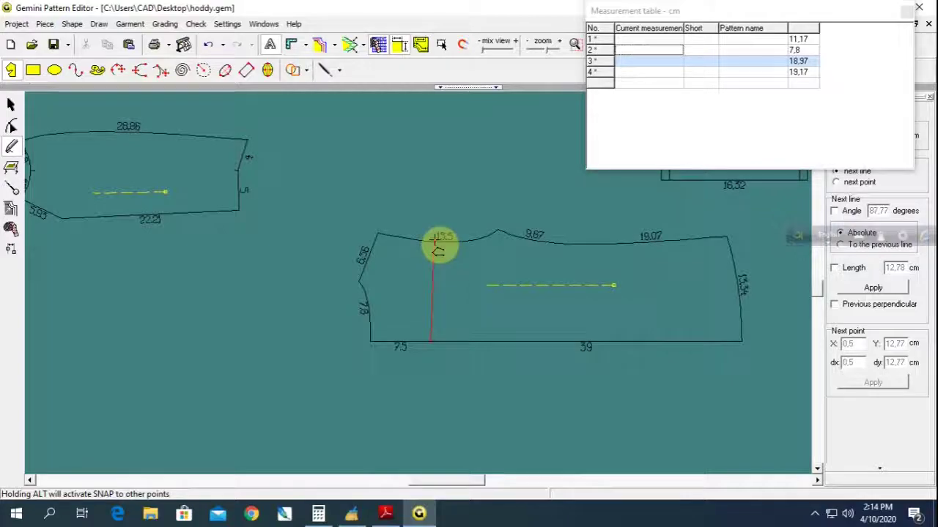
click(436, 238)
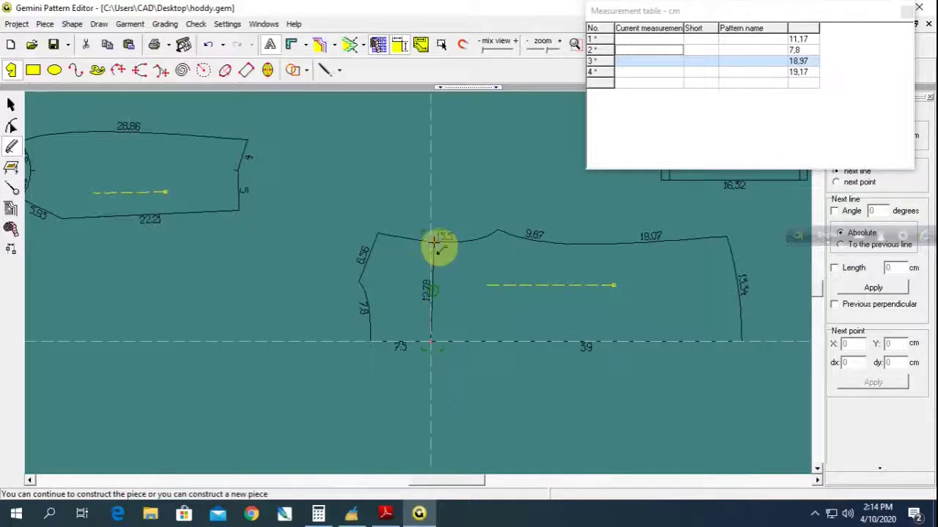
scroll(432, 278, up, 1)
scroll(421, 288, up, 1)
click(11, 126)
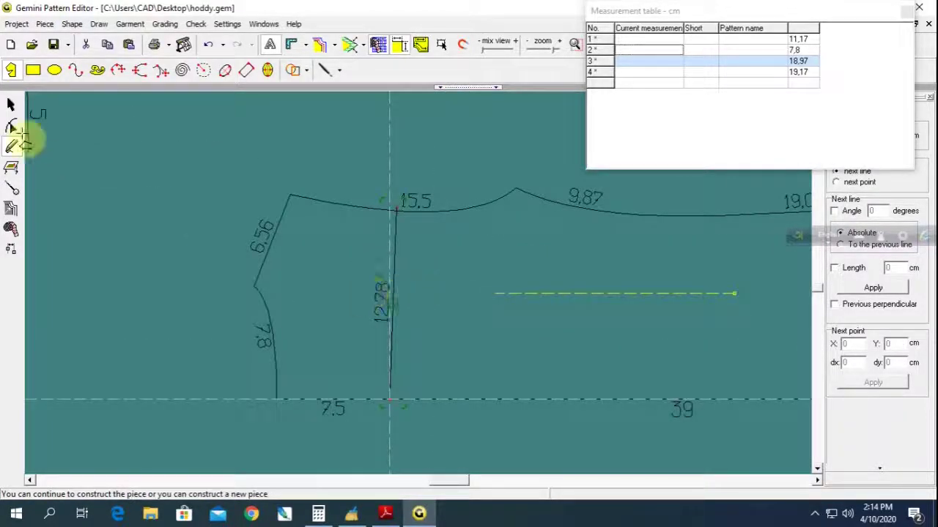
click(391, 308)
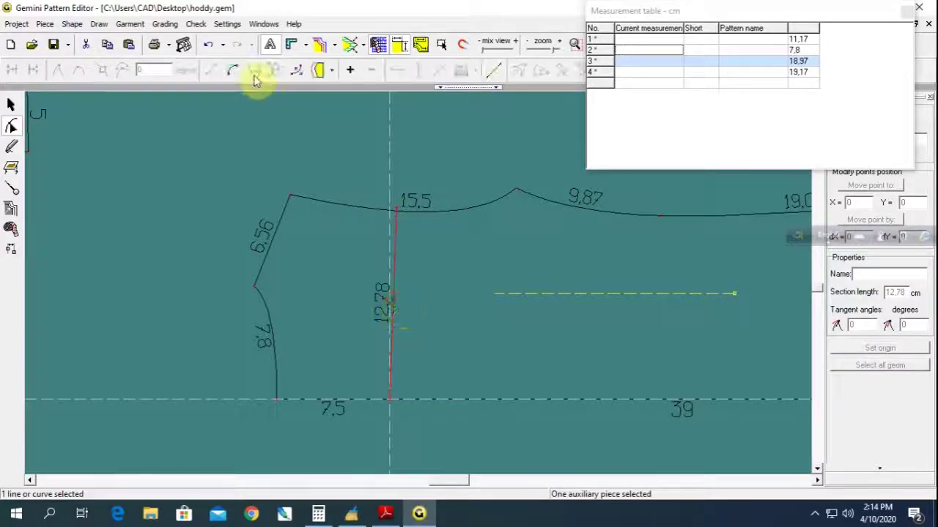
click(251, 72)
scroll(419, 289, up, 1)
scroll(420, 291, up, 1)
click(389, 276)
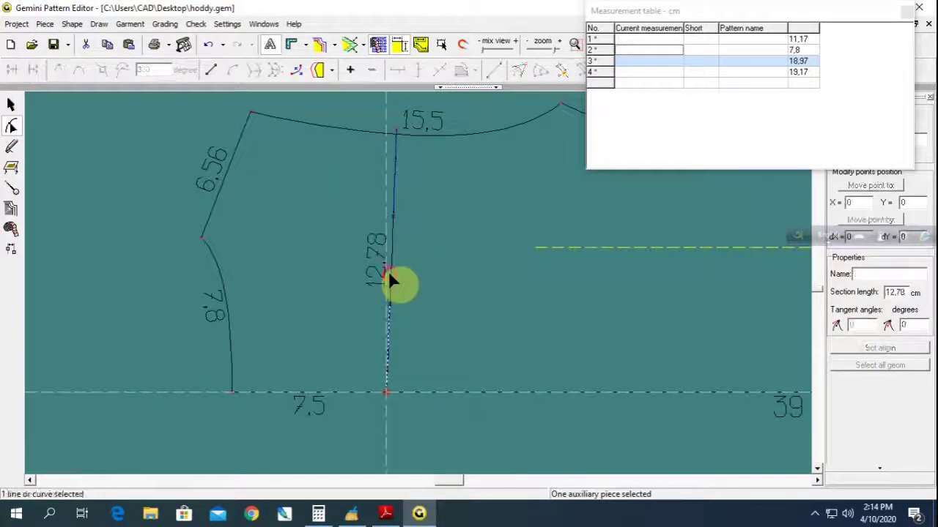
key(Escape)
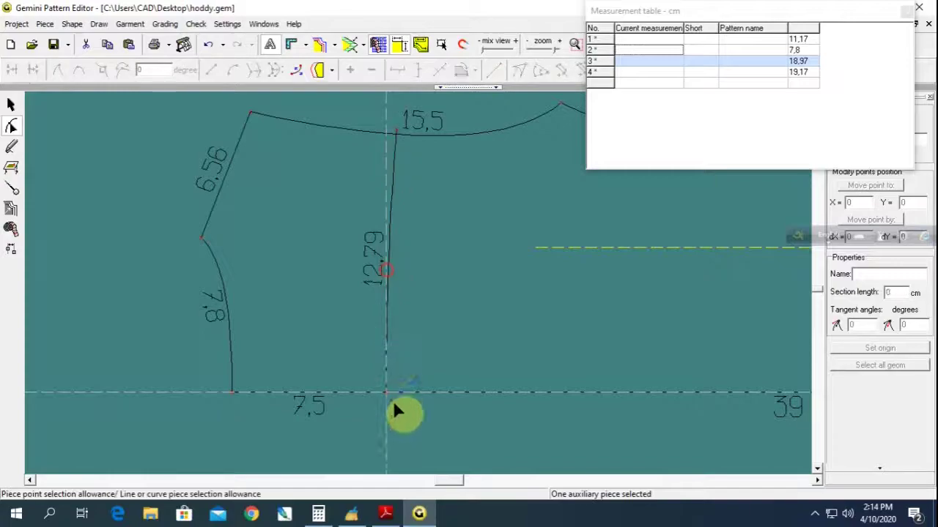
Nudge the line's top point right so the line measures 12.81 cm.
scroll(395, 412, down, 2)
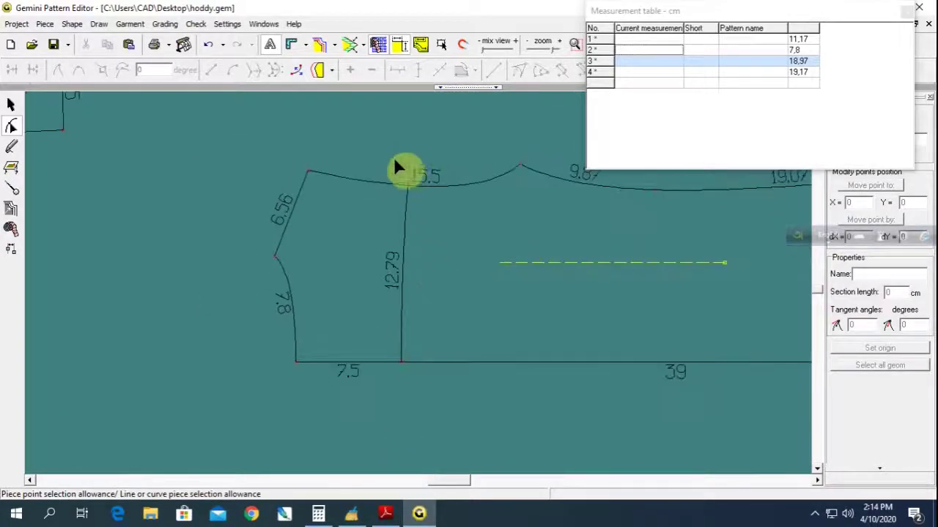
click(406, 182)
key(Right)
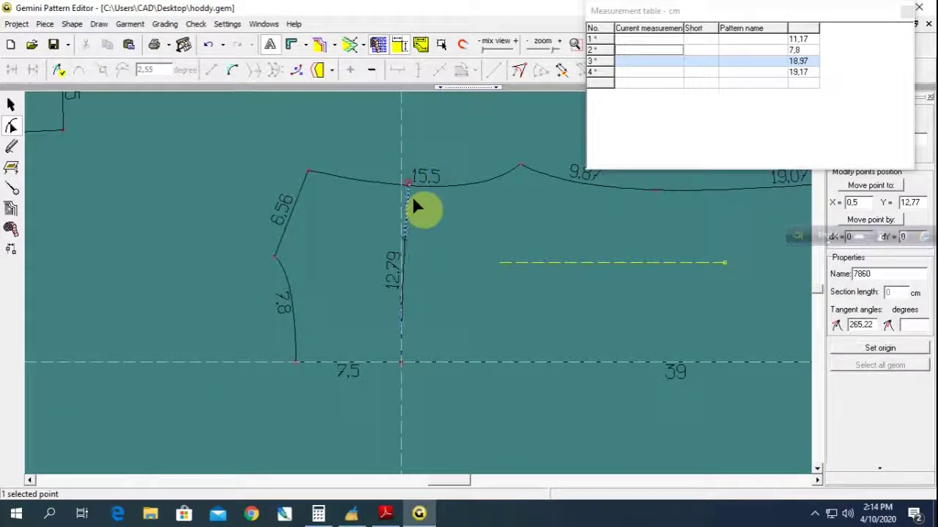
key(Right)
key(Right)
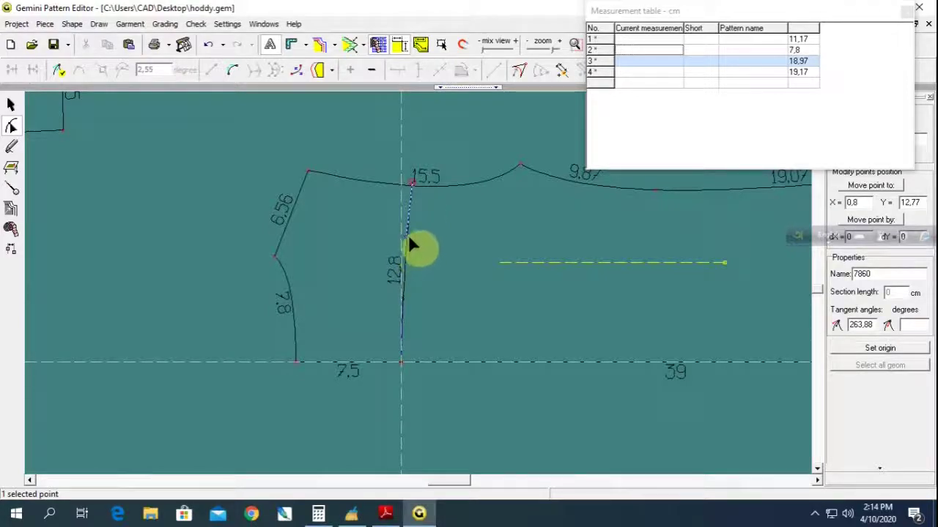
click(405, 239)
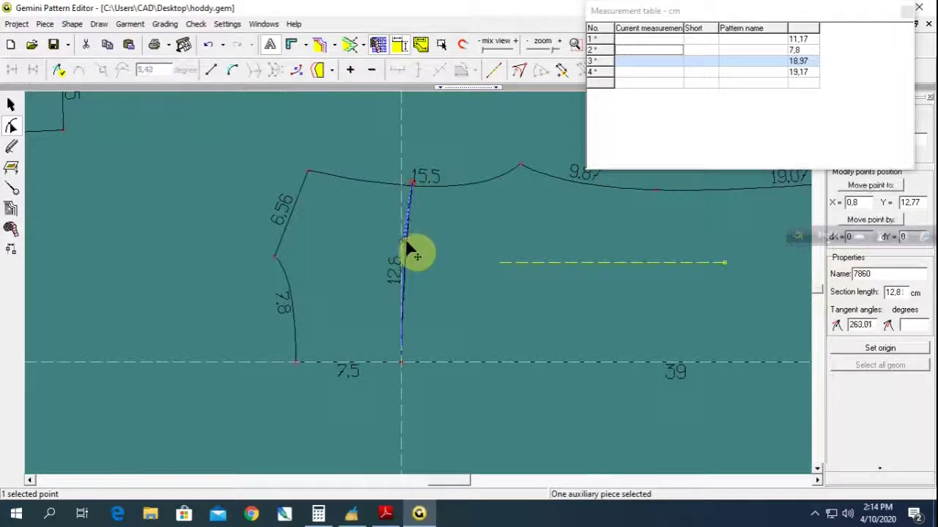
click(403, 304)
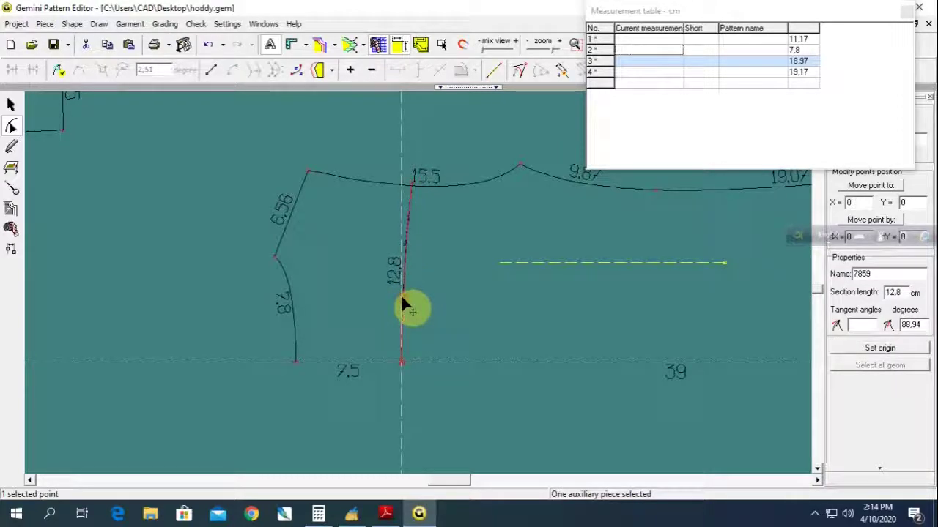
click(399, 298)
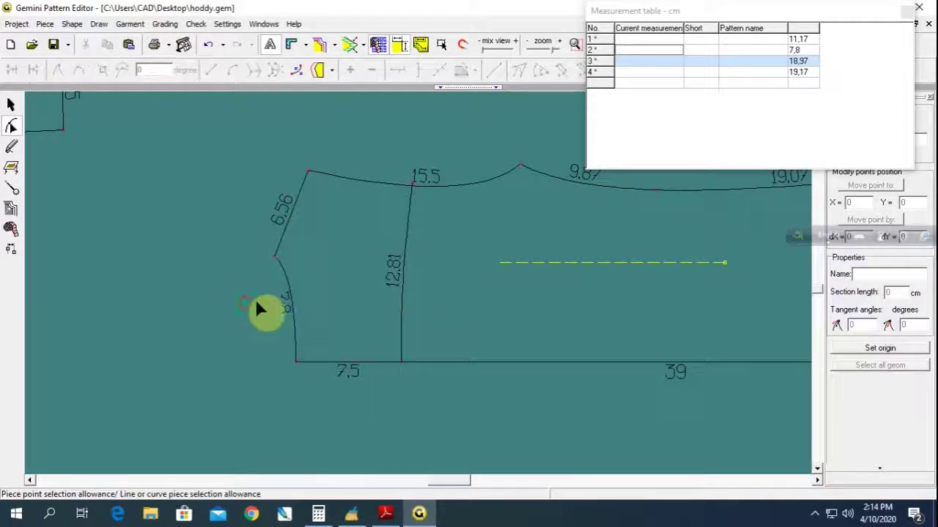
scroll(432, 343, down, 2)
scroll(432, 343, down, 1)
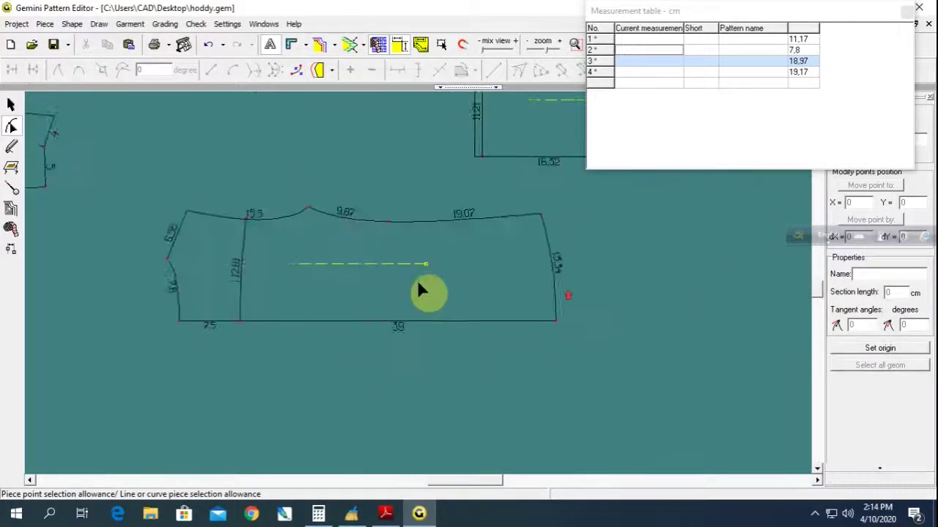
click(11, 105)
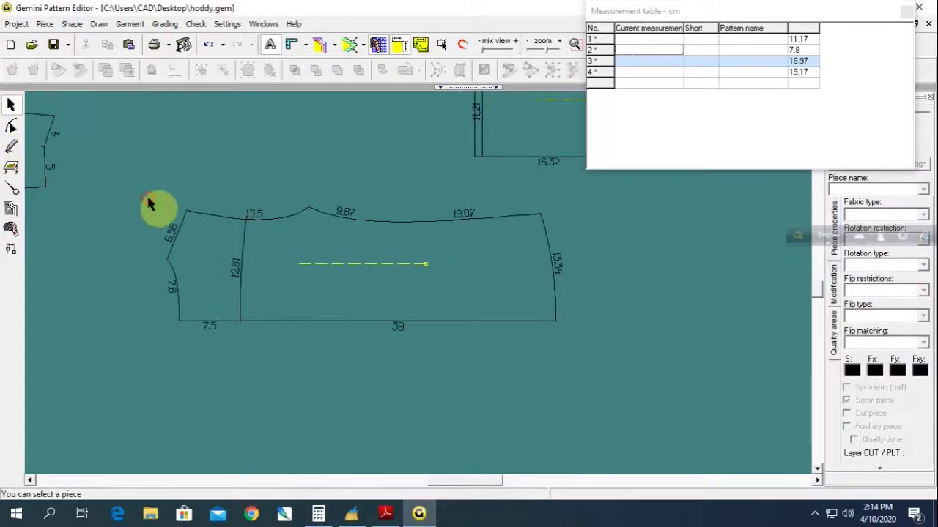
Cut the long piece along its internal line and delete the leftover line.
drag(136, 172, 588, 359)
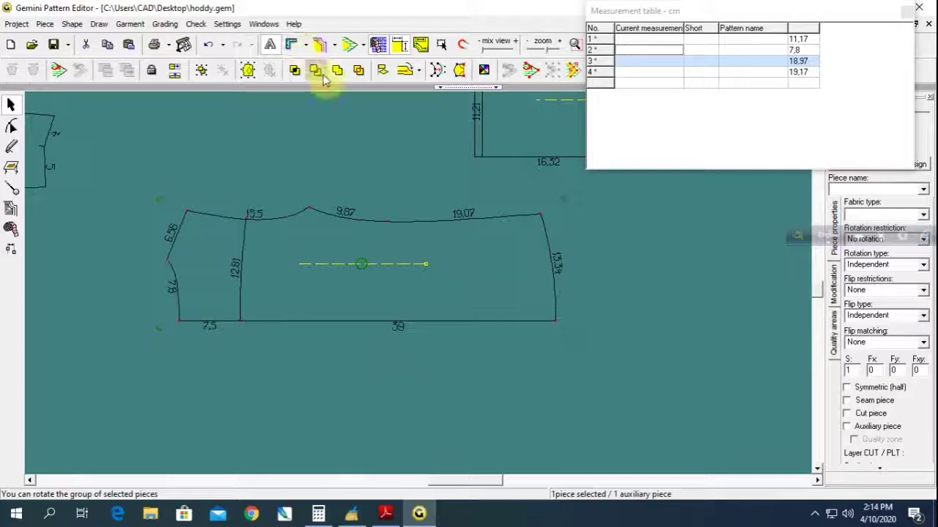
click(316, 74)
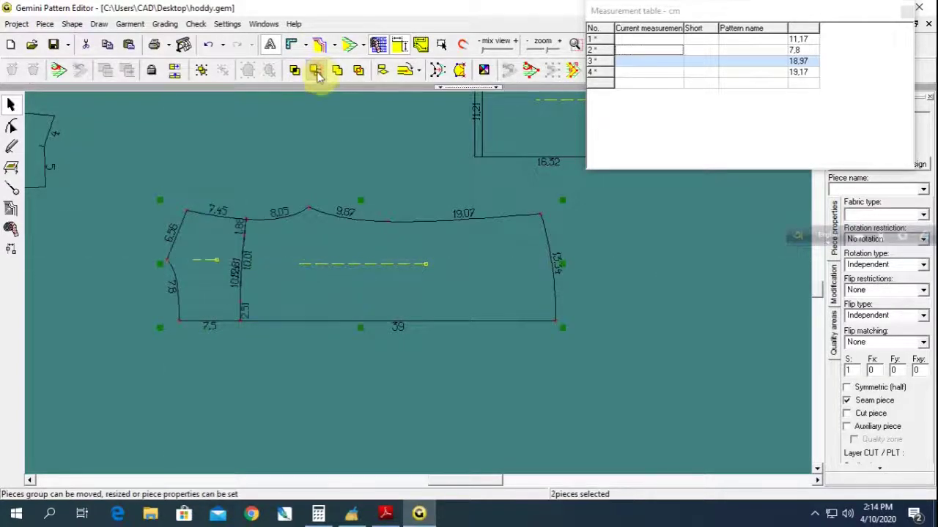
click(213, 264)
click(262, 272)
click(245, 259)
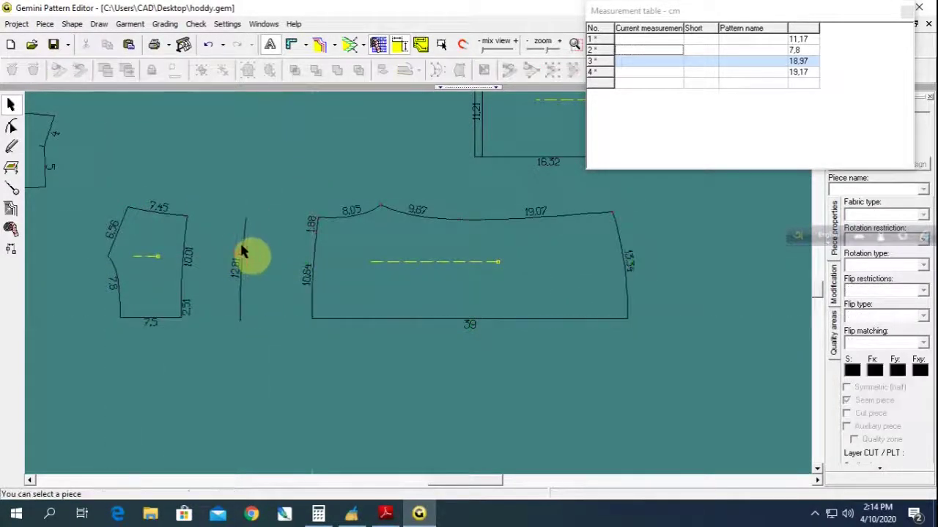
click(242, 248)
key(Delete)
Delete the extra edge points so each piece has a single 12.52 cut edge.
click(11, 126)
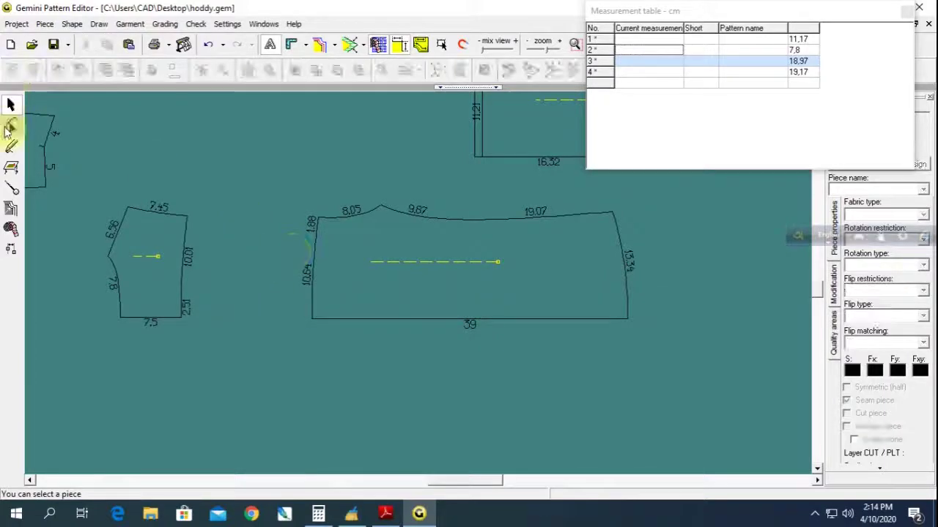
scroll(408, 325, up, 1)
click(408, 325)
click(398, 303)
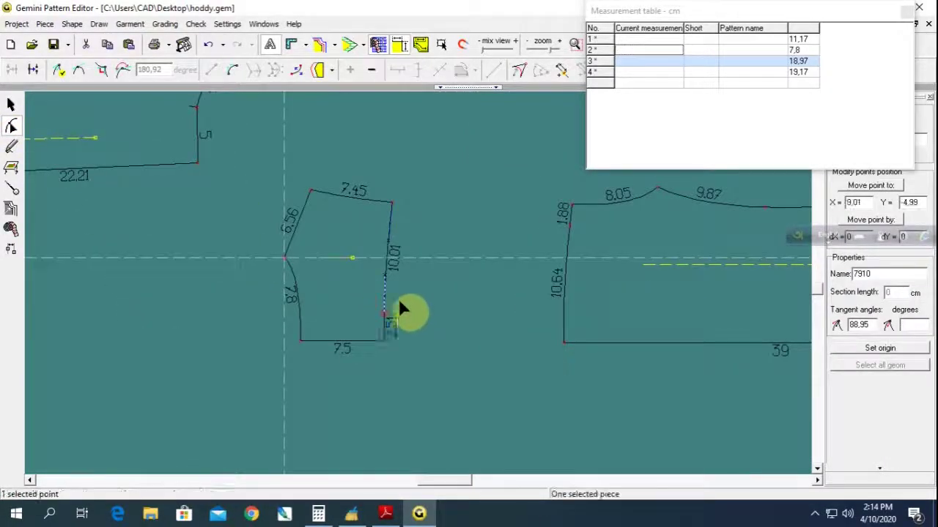
key(Delete)
click(564, 210)
key(Delete)
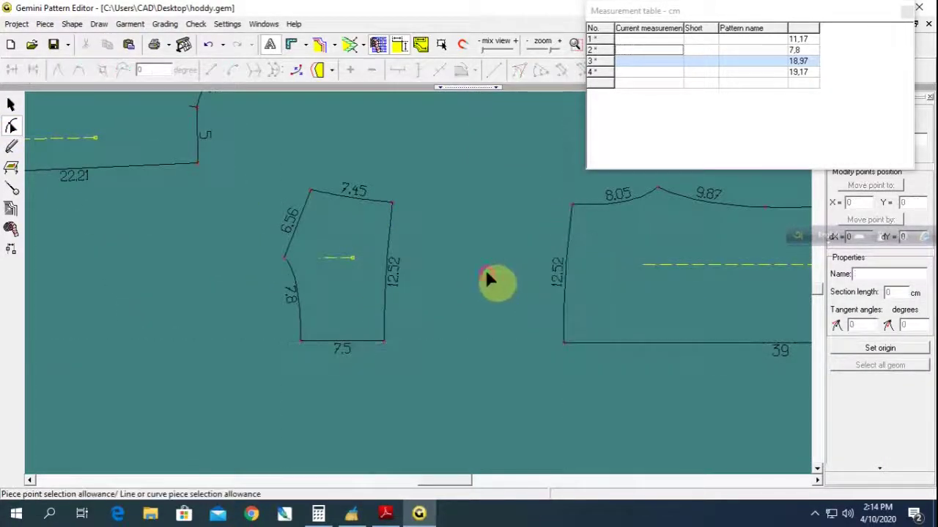
scroll(488, 278, down, 2)
drag(388, 309, 513, 345)
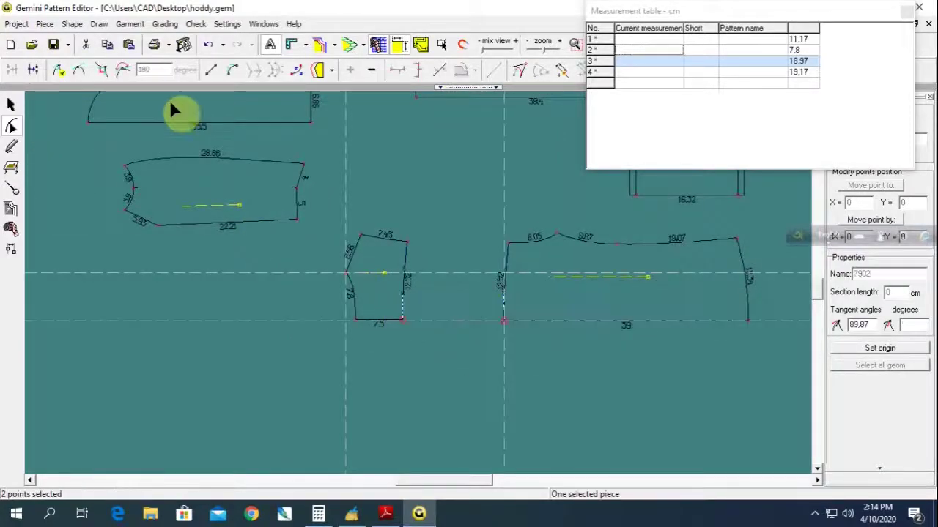
click(106, 71)
scroll(398, 329, down, 2)
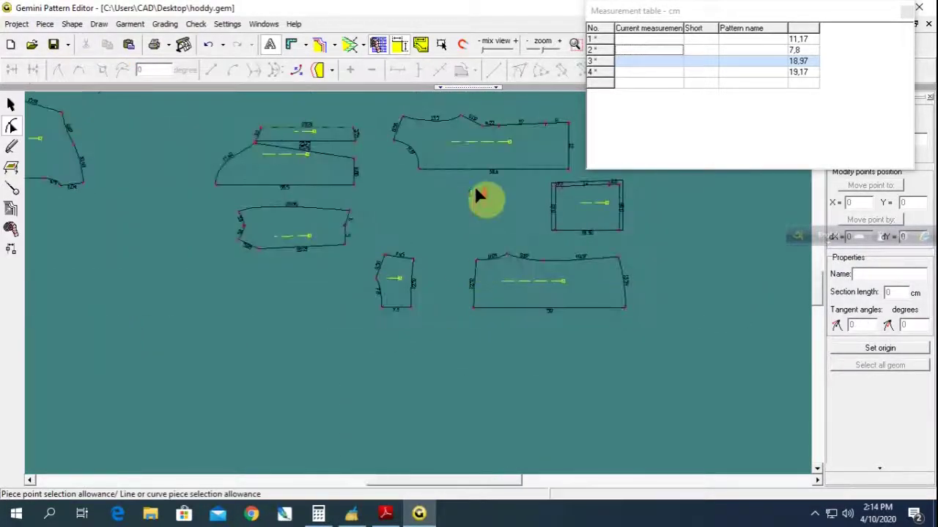
scroll(378, 230, up, 1)
scroll(423, 312, up, 1)
scroll(424, 311, up, 1)
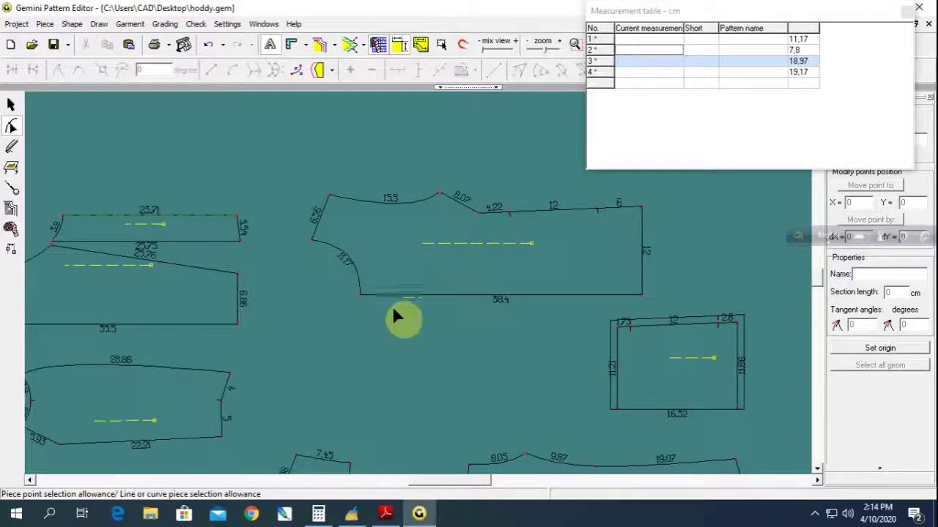
scroll(395, 316, down, 1)
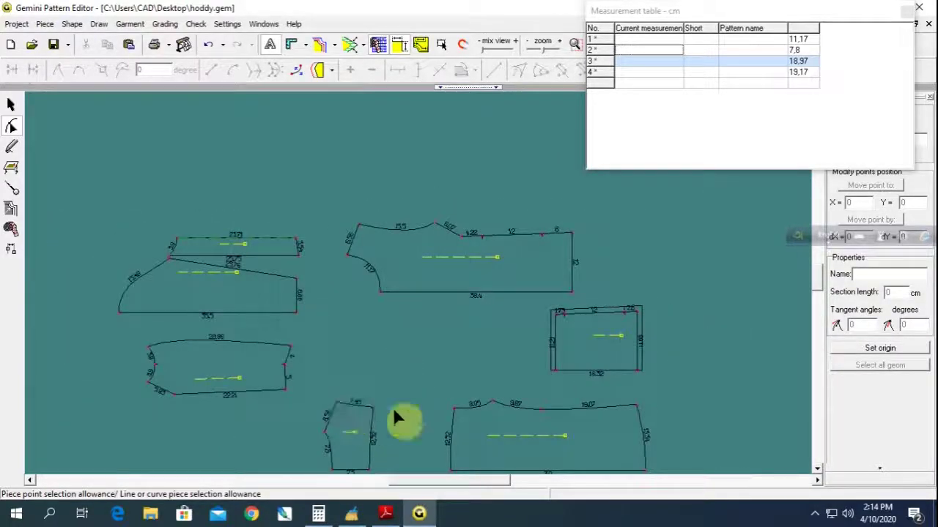
click(386, 515)
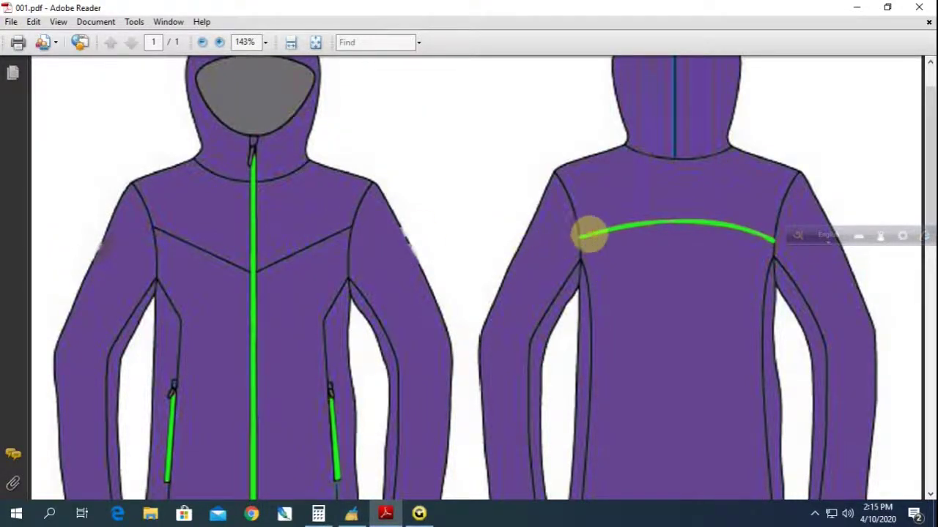
click(418, 516)
middle_drag(359, 419, 429, 286)
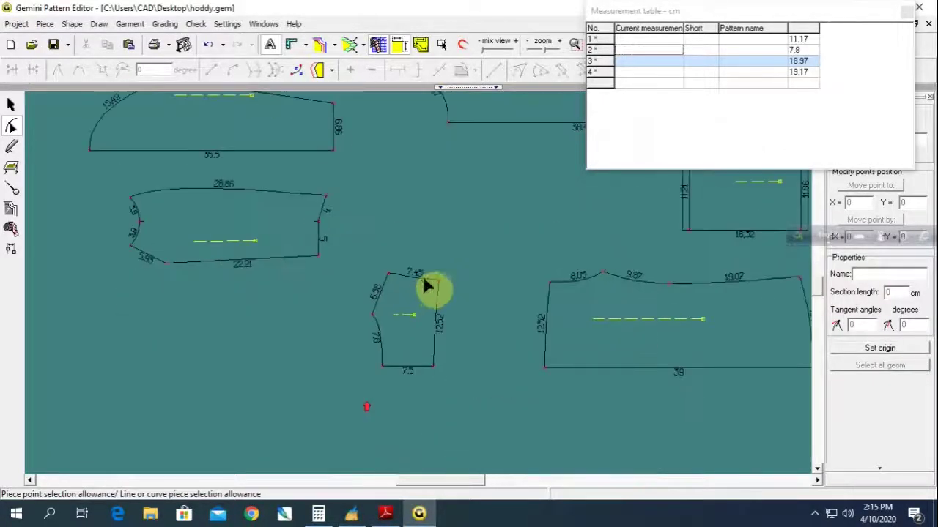
scroll(361, 262, up, 2)
scroll(361, 262, up, 2)
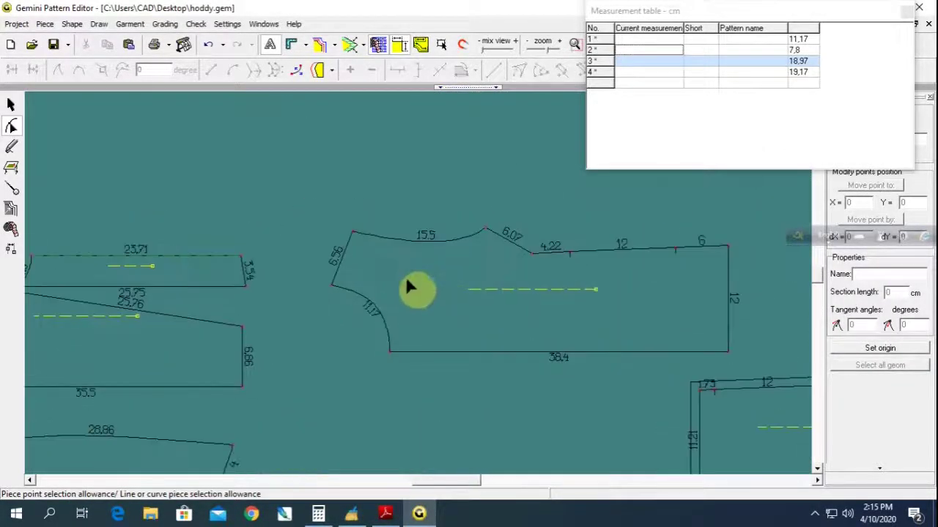
click(352, 231)
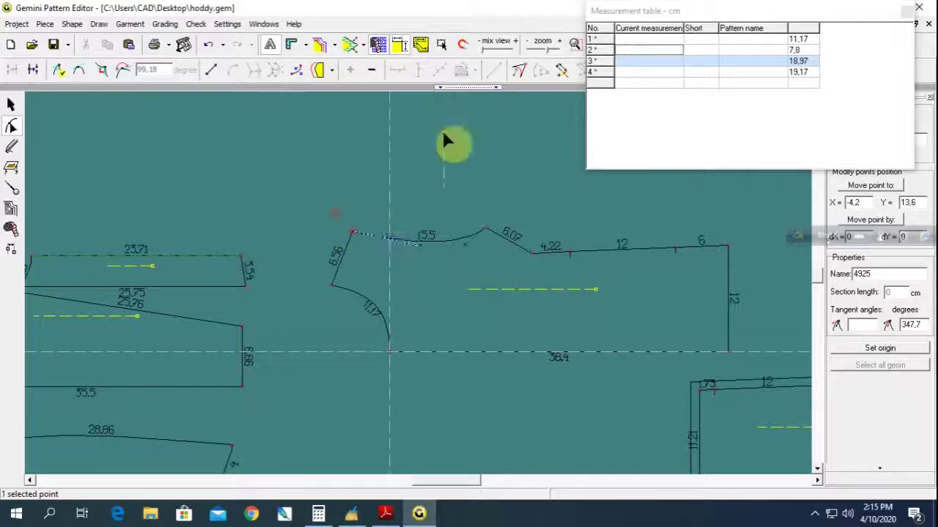
Add points 7 cm along the front's top edge and 12 cm along its bottom edge.
click(562, 74)
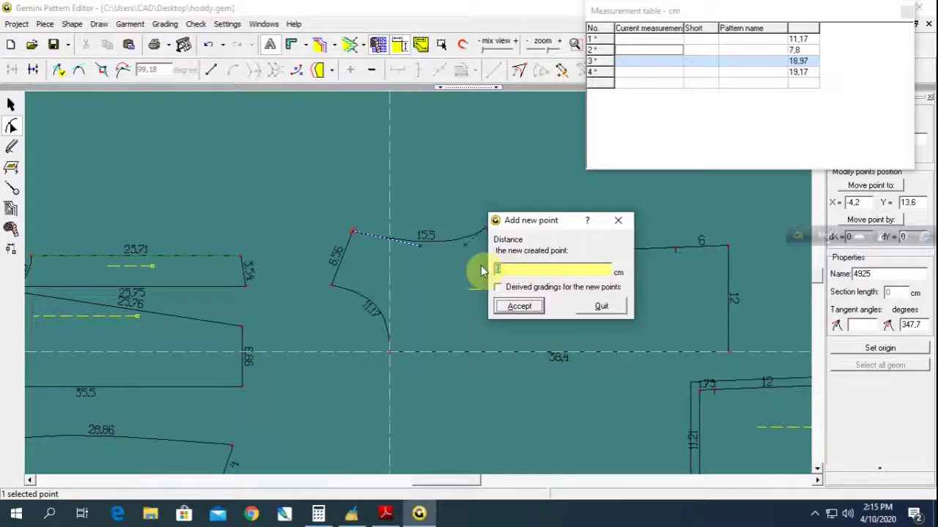
key(Return)
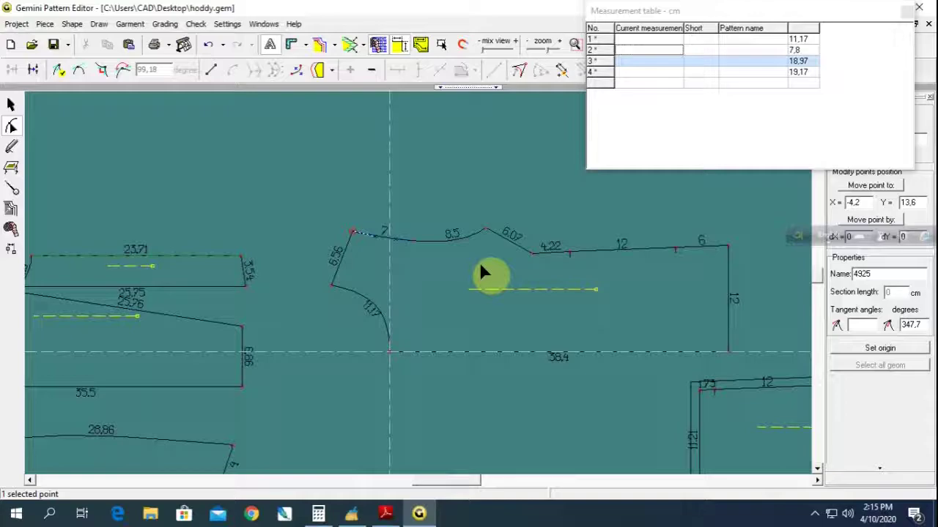
click(362, 341)
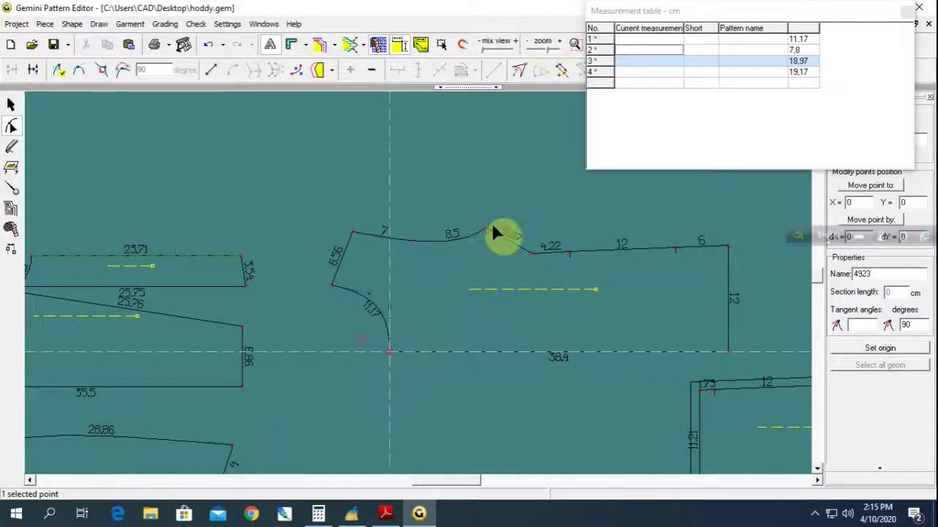
click(561, 74)
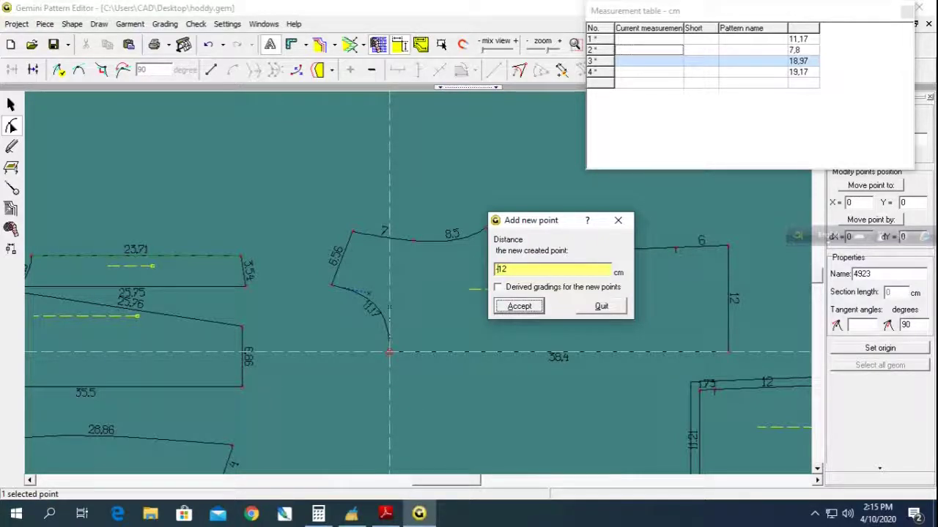
key(Return)
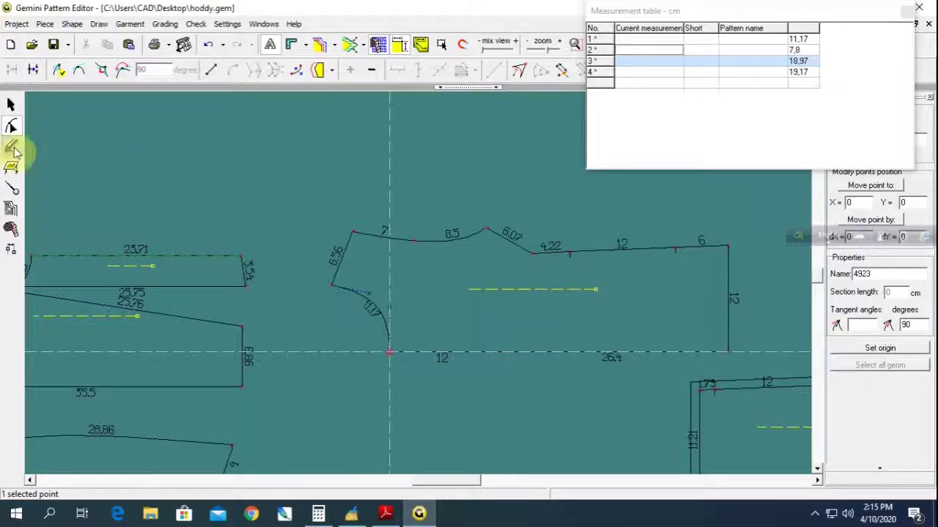
Draw the diagonal line between the new top and bottom points.
click(13, 149)
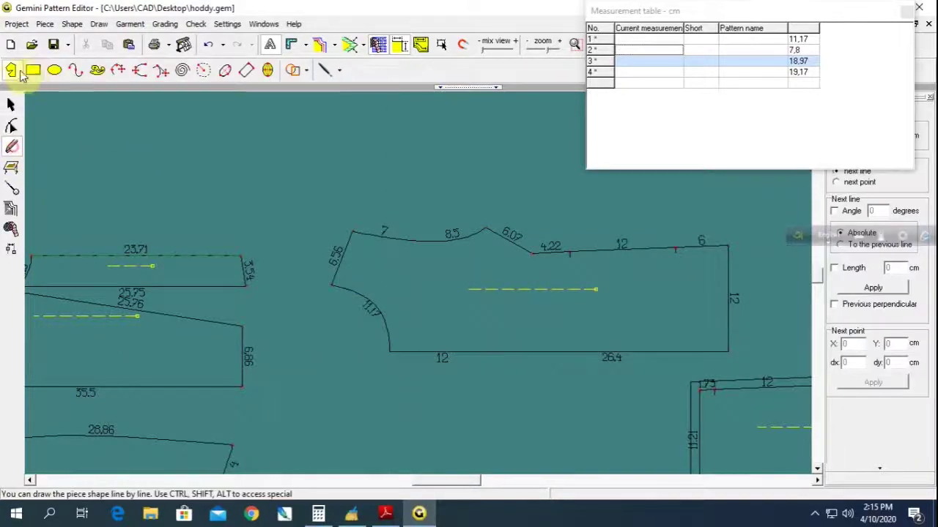
click(414, 241)
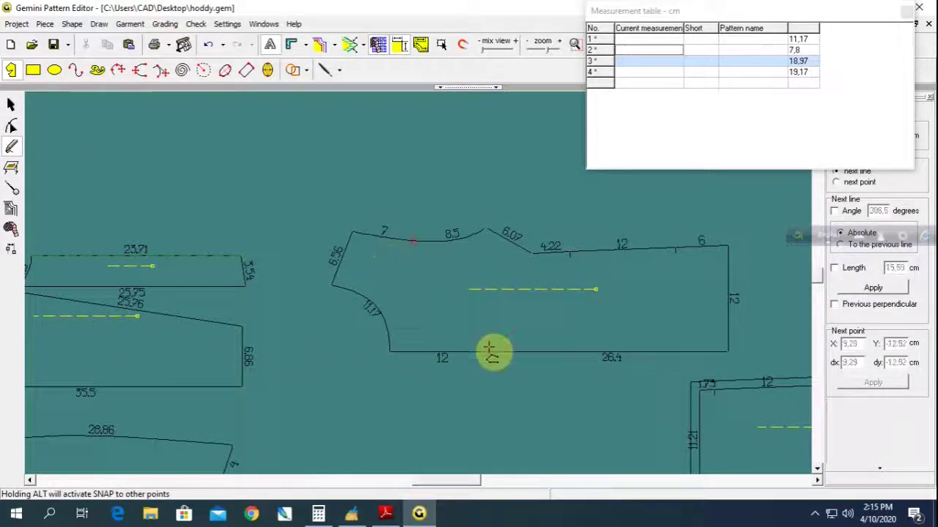
click(497, 356)
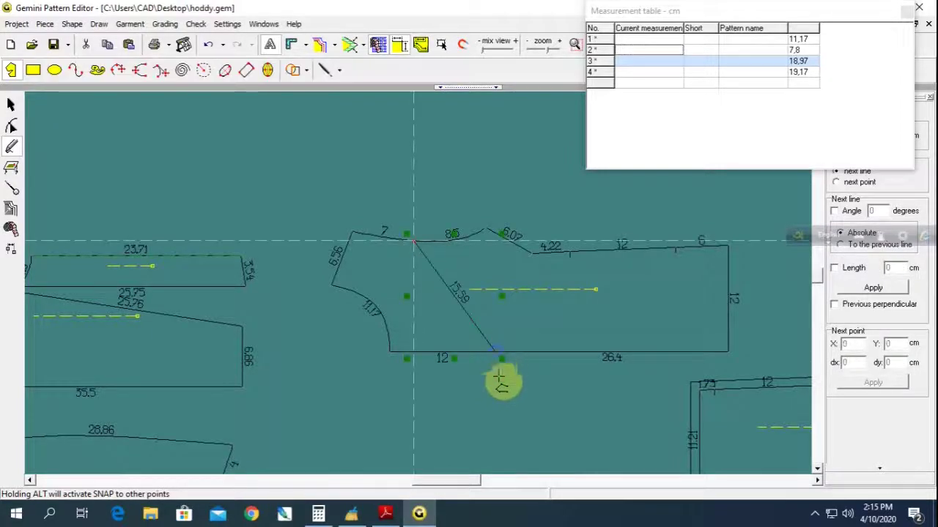
right_click(498, 359)
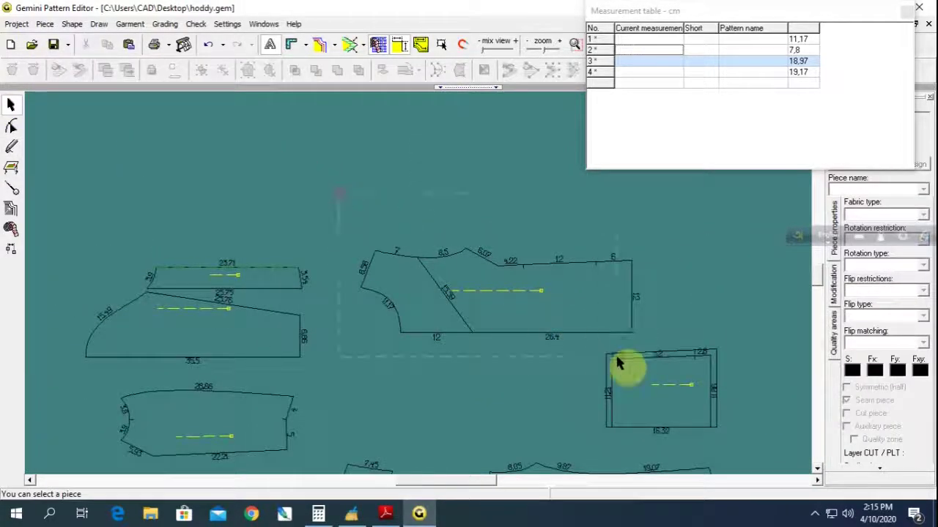
Move the front piece slightly and set its bottom edge as the symmetry axis.
drag(310, 195, 638, 402)
click(252, 70)
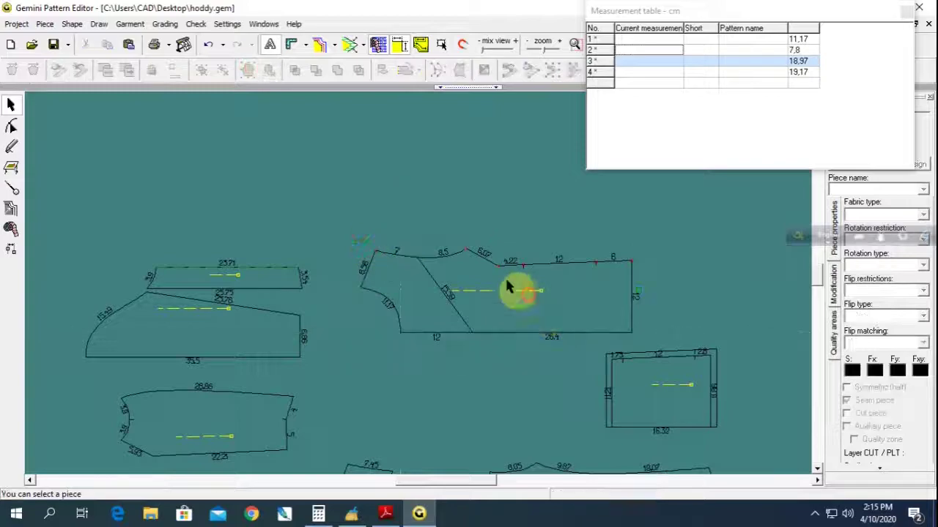
drag(513, 289, 483, 269)
click(11, 191)
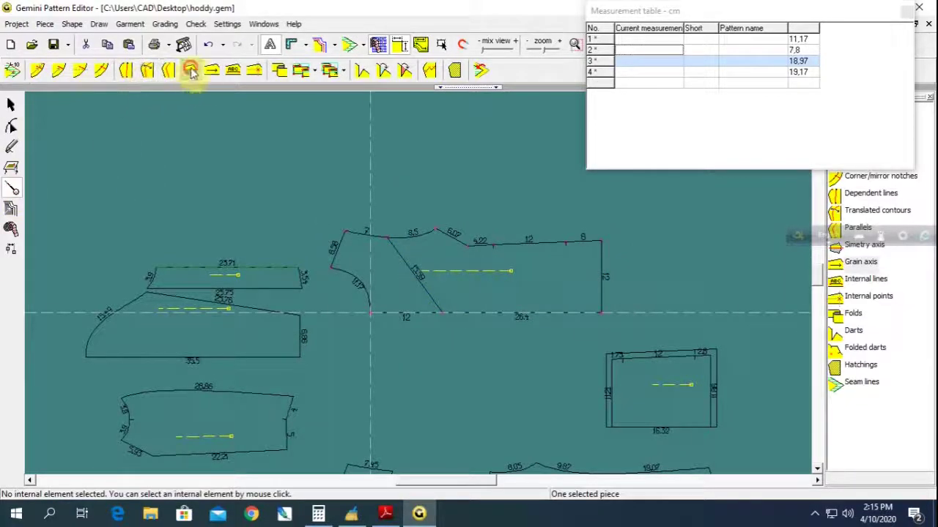
click(190, 70)
click(477, 315)
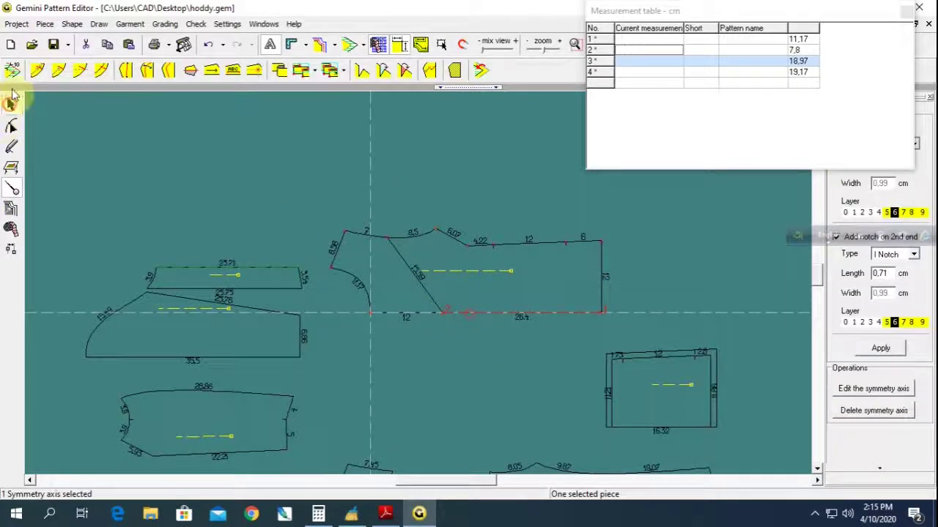
click(12, 93)
Shift the diagonals' meeting points left so the bottom edge reads 10 and 28.4.
scroll(471, 225, up, 2)
scroll(419, 289, up, 2)
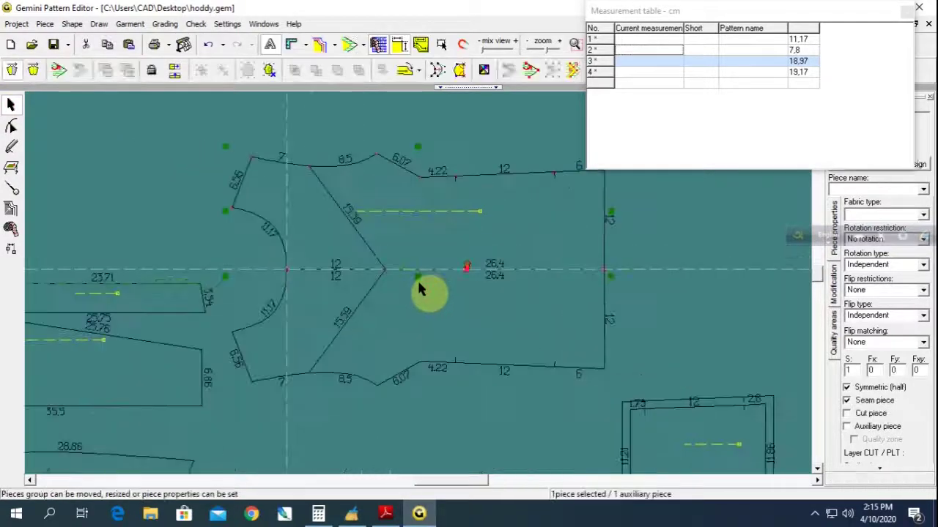
click(390, 514)
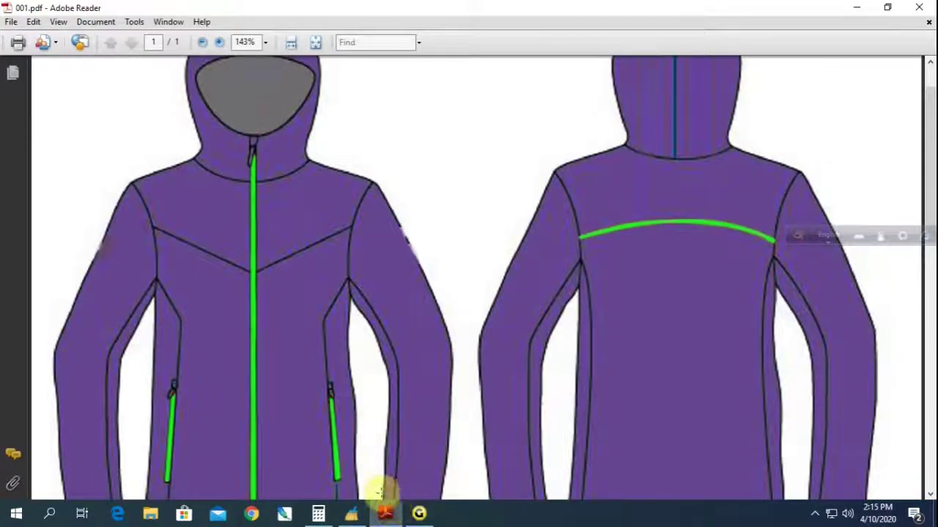
click(421, 514)
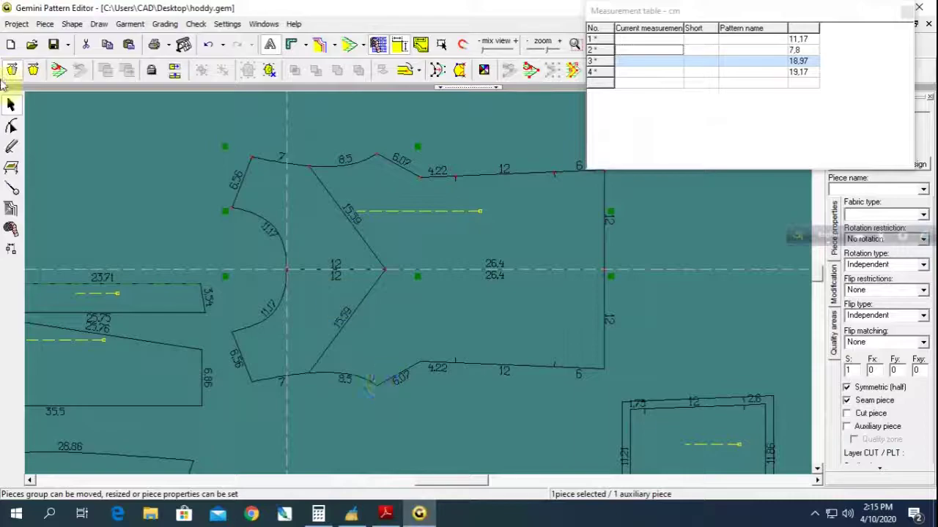
click(12, 128)
drag(414, 256, 355, 282)
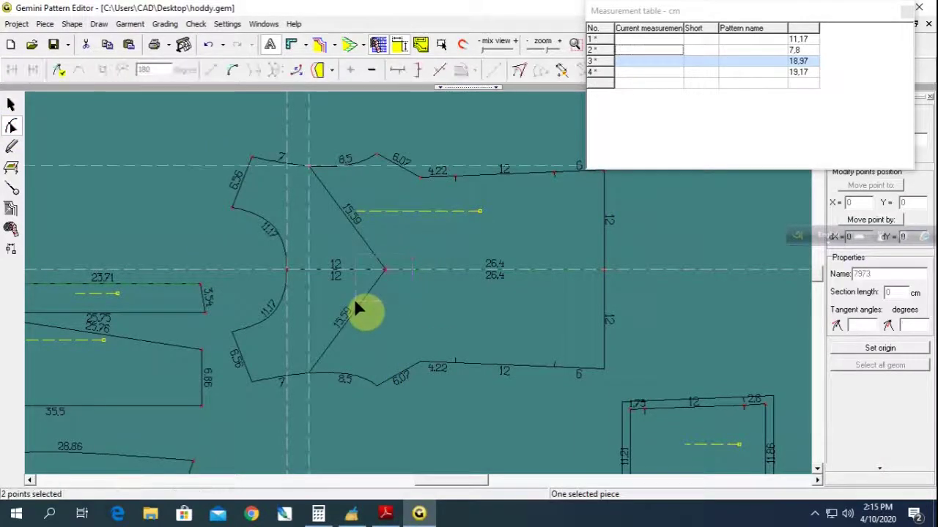
key(Left)
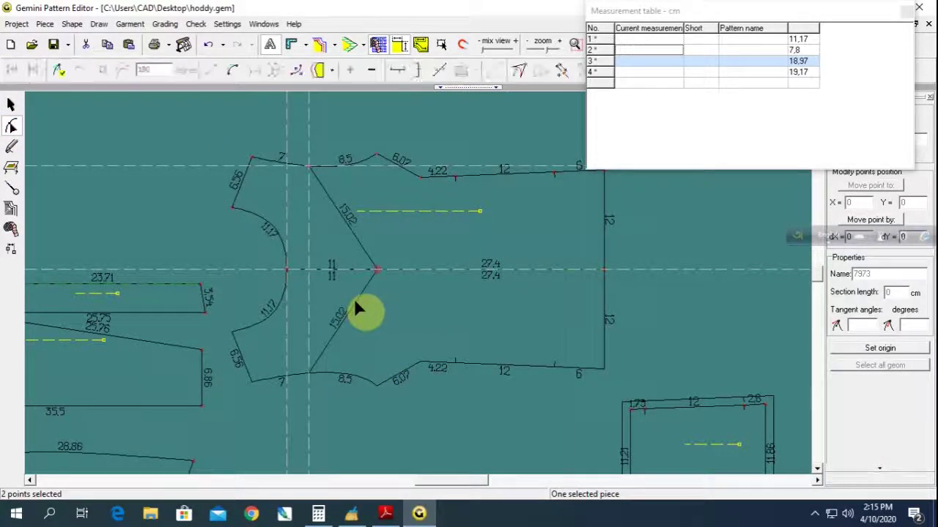
key(Left)
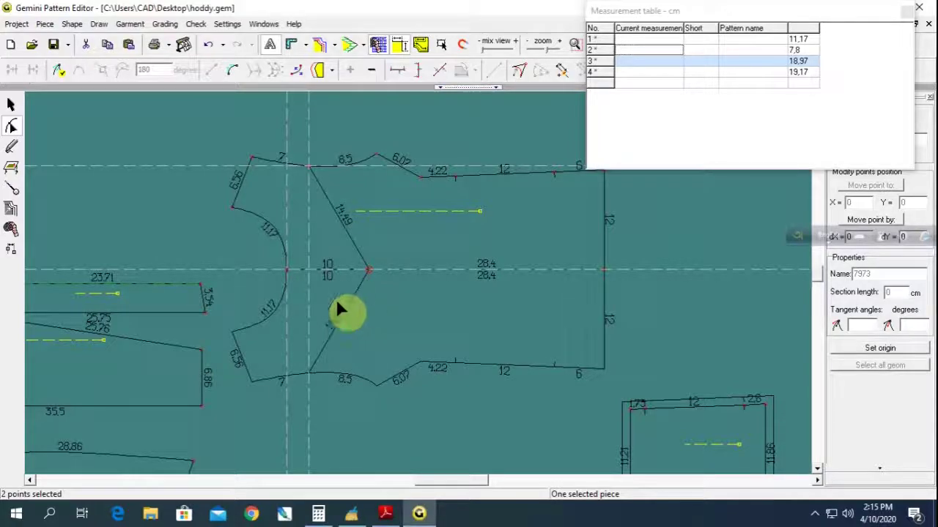
click(304, 269)
scroll(403, 260, down, 1)
scroll(412, 267, up, 1)
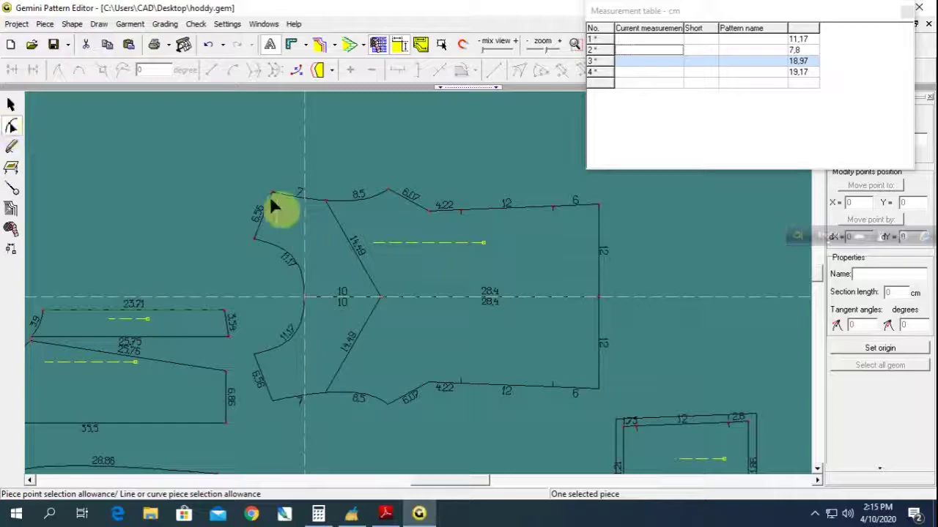
Fold the front piece back to its half shape.
click(11, 106)
click(356, 272)
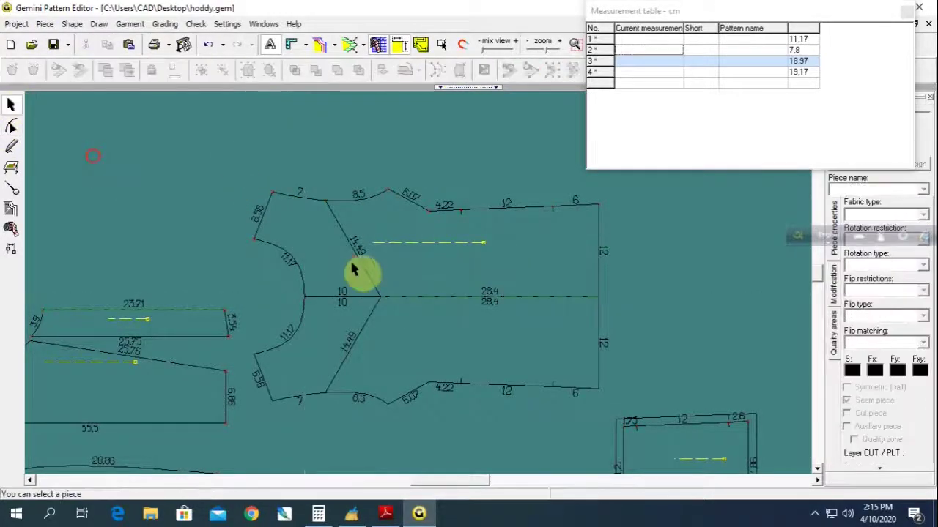
click(13, 70)
click(194, 181)
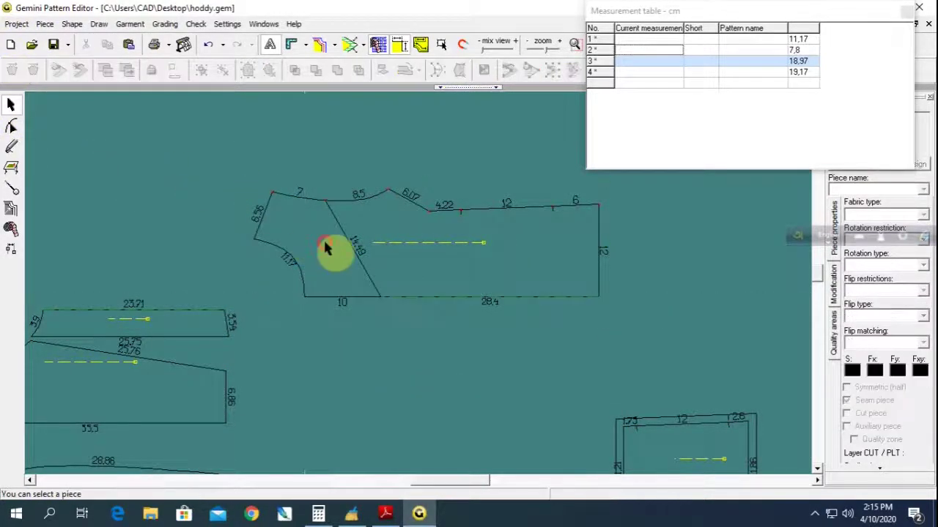
drag(220, 147, 608, 321)
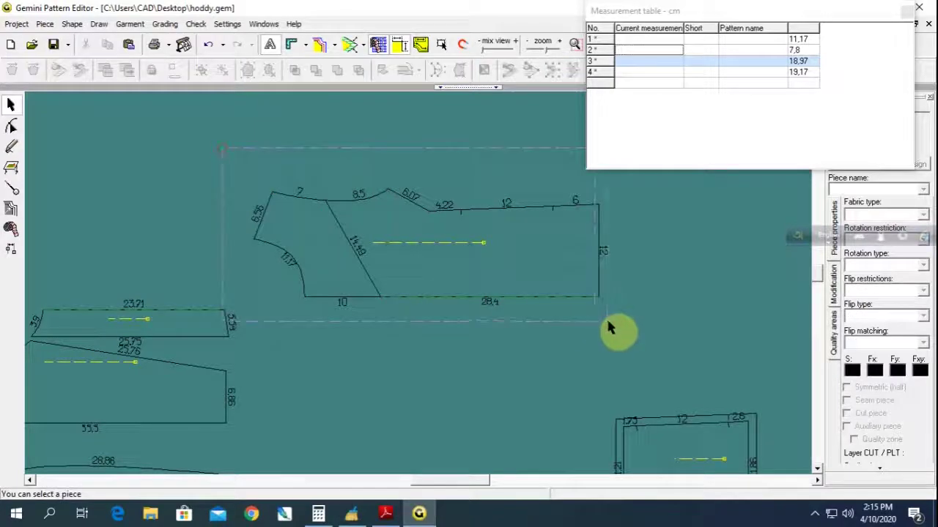
Split the half front along the 14.49 line, delete the narrow strip, and butt the pieces together.
click(315, 71)
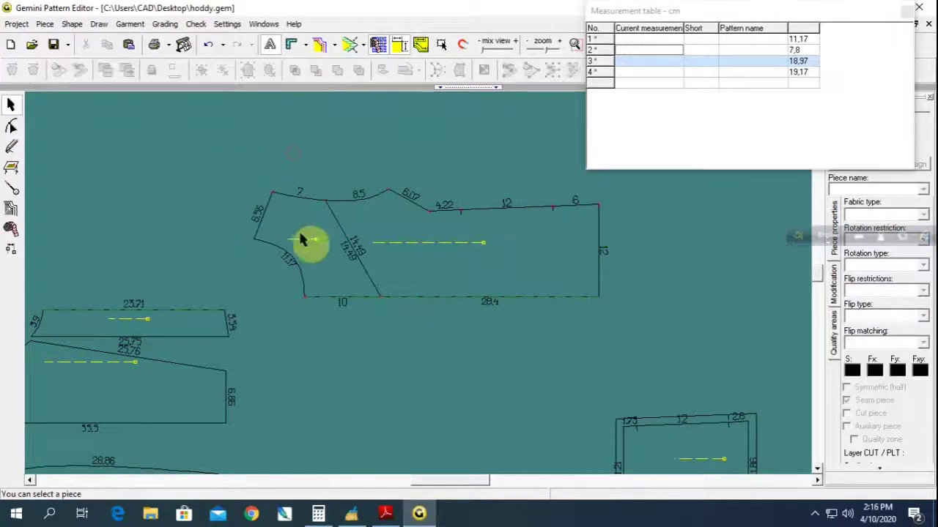
click(349, 244)
click(333, 228)
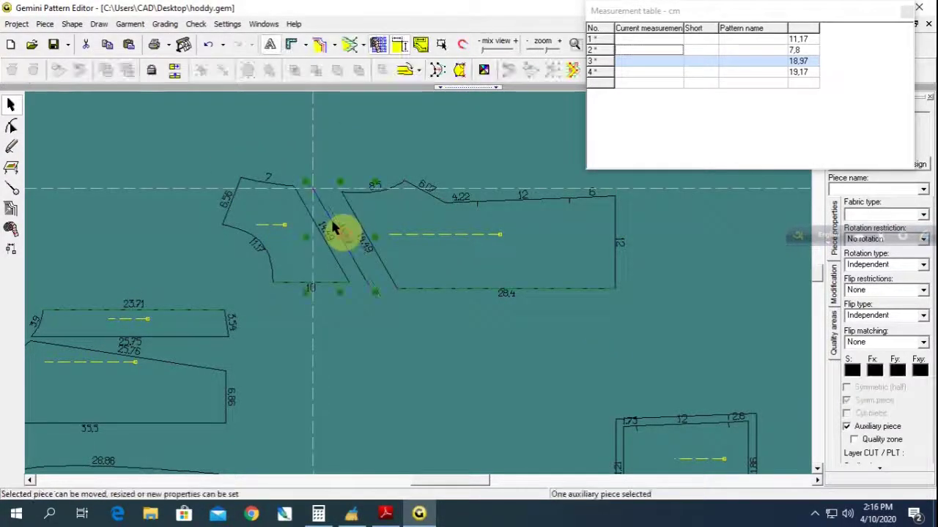
key(Delete)
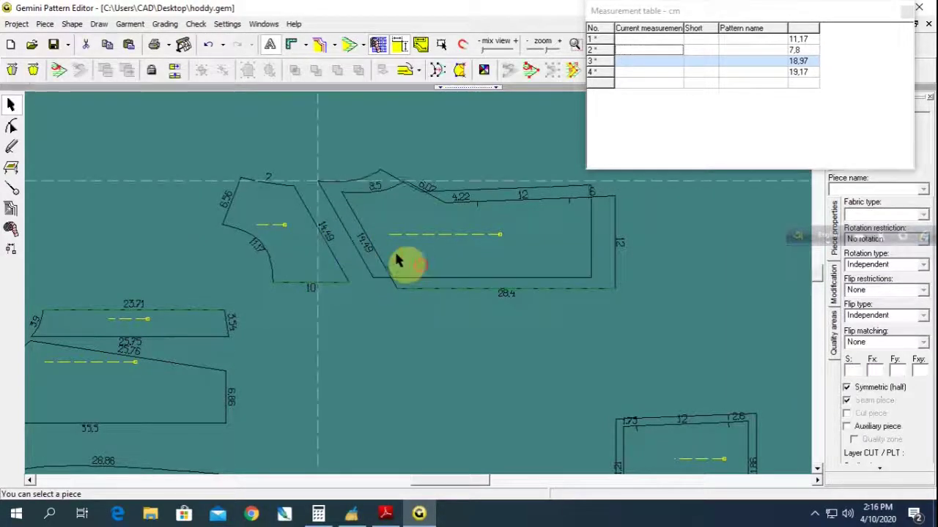
drag(403, 262, 335, 287)
click(419, 318)
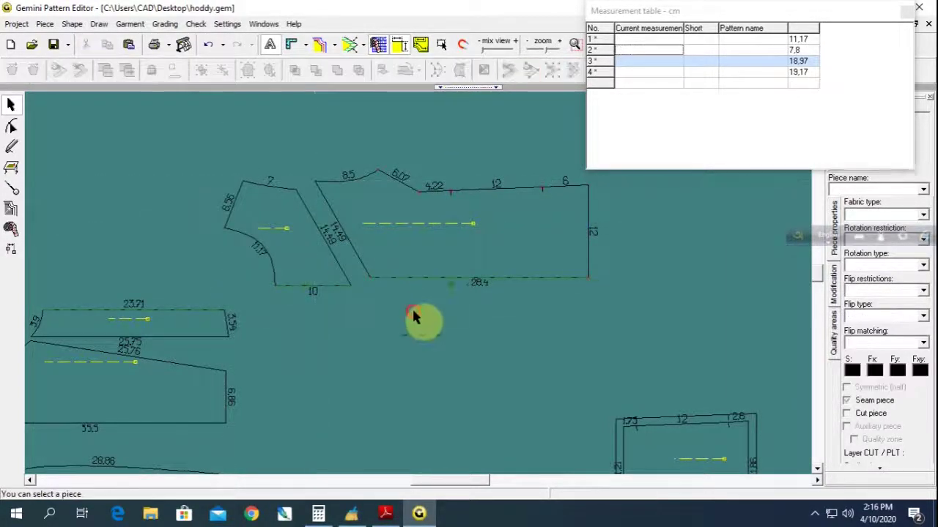
scroll(421, 317, down, 2)
scroll(423, 315, down, 1)
scroll(425, 315, down, 1)
Raise the small rectangle, slide the bottom-right rectangle beside it, and shift the middle and large left pieces down.
drag(520, 366, 546, 215)
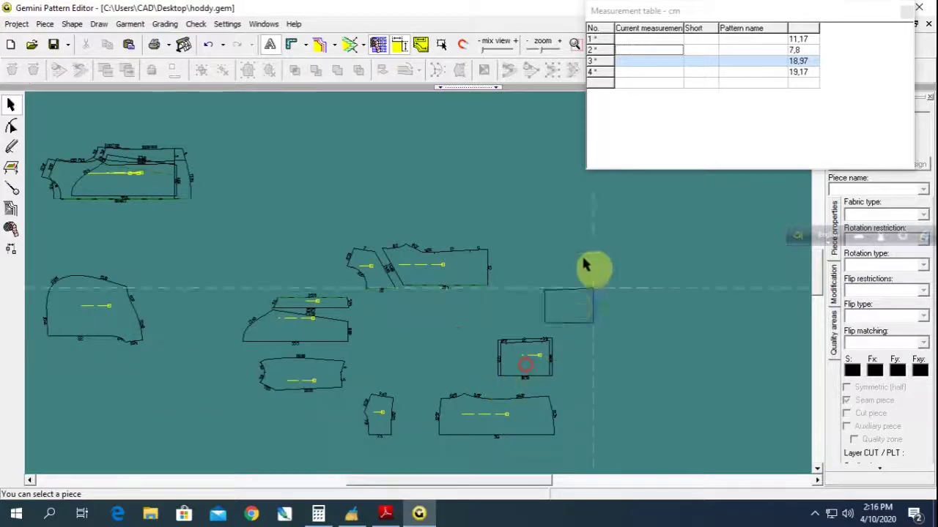
click(532, 334)
drag(491, 425, 449, 422)
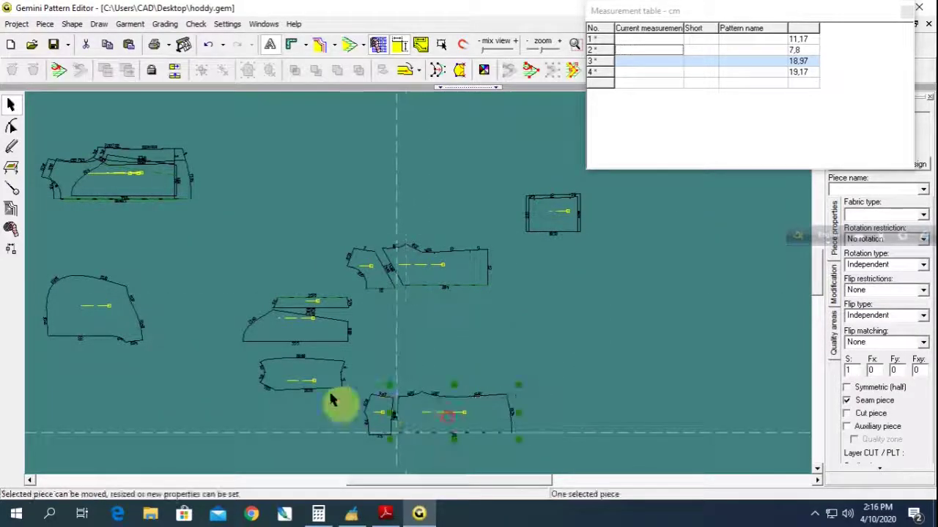
mouse_move(227, 284)
mouse_down()
mouse_move(364, 419)
mouse_move(303, 415)
mouse_up()
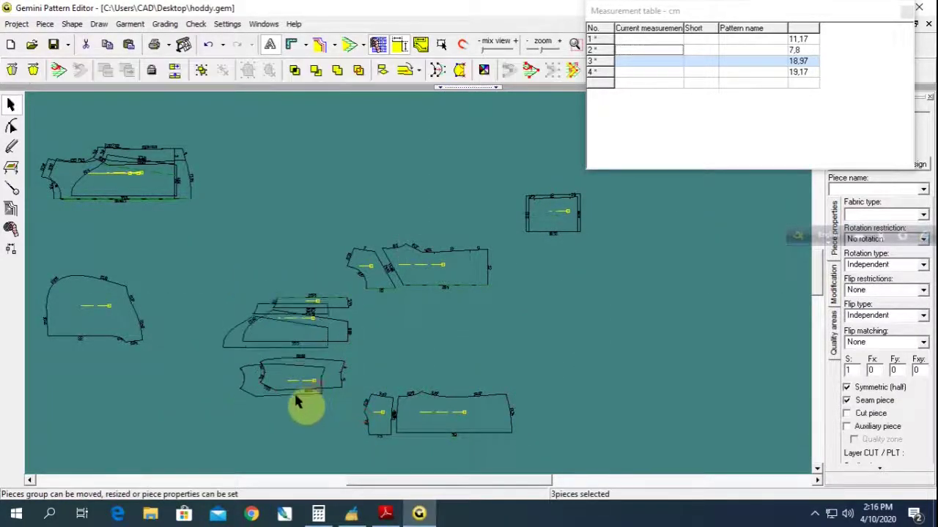
mouse_move(125, 329)
mouse_down()
mouse_move(152, 313)
mouse_move(178, 387)
mouse_up()
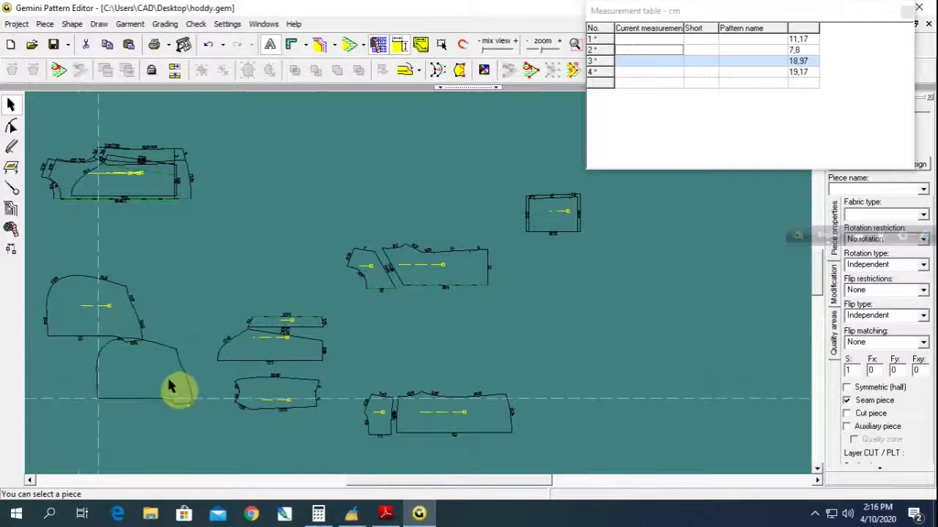
click(46, 137)
Delete the three leftover pieces at the top left and move the two middle pieces down.
drag(218, 255, 220, 254)
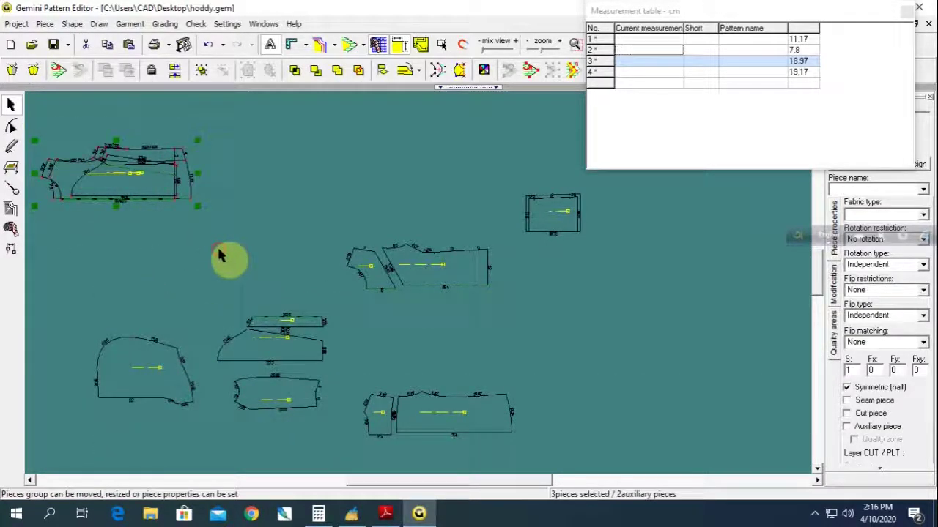
key(Delete)
drag(341, 211, 509, 326)
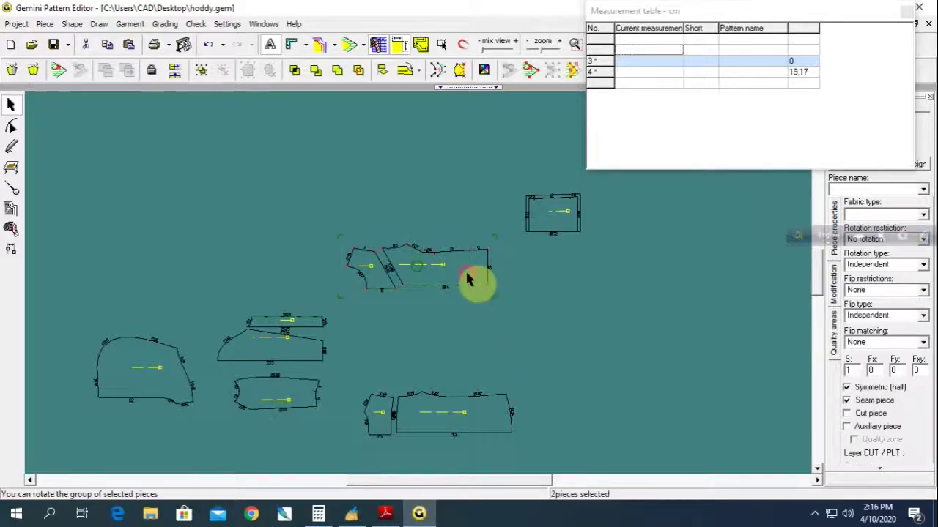
drag(468, 279, 477, 315)
click(565, 340)
Place the small band piece above the front piece and choose the segment symmetry-axis tool.
key(ctrl+a)
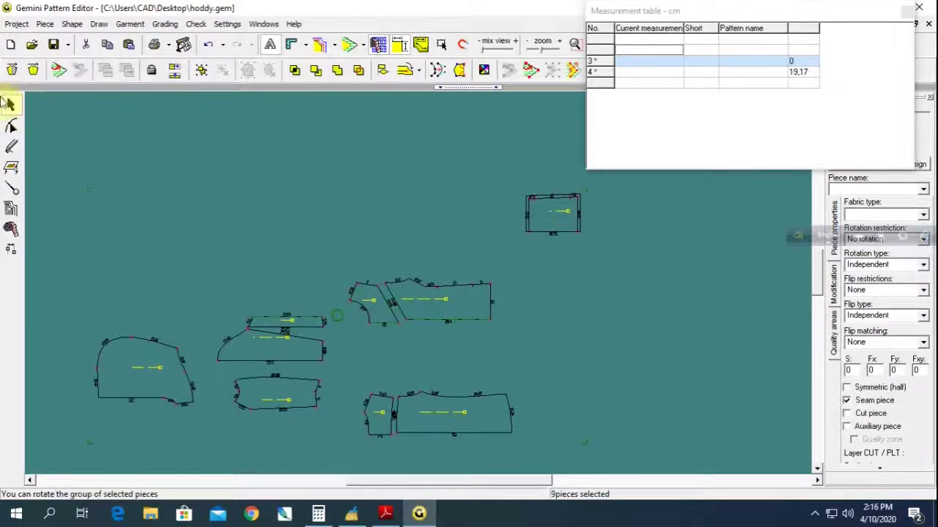
click(244, 266)
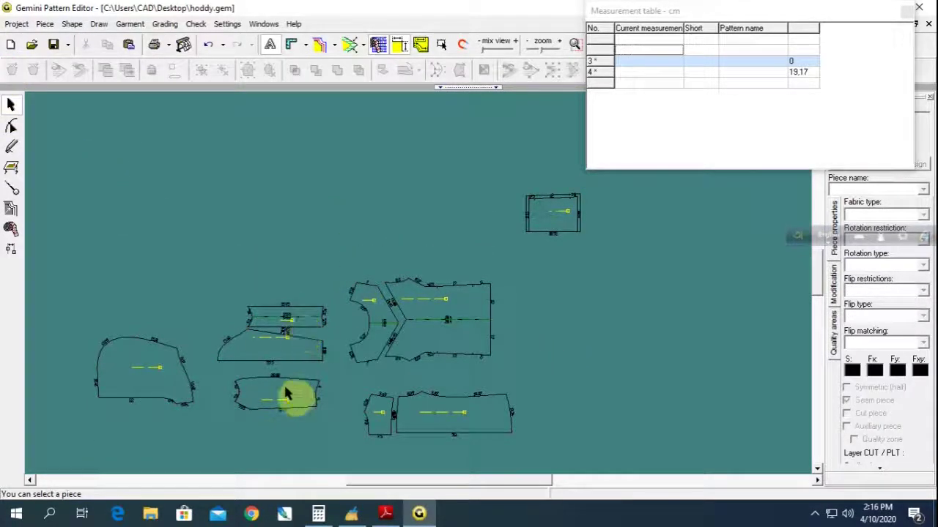
mouse_move(277, 389)
mouse_down()
mouse_move(417, 247)
mouse_move(460, 265)
mouse_up()
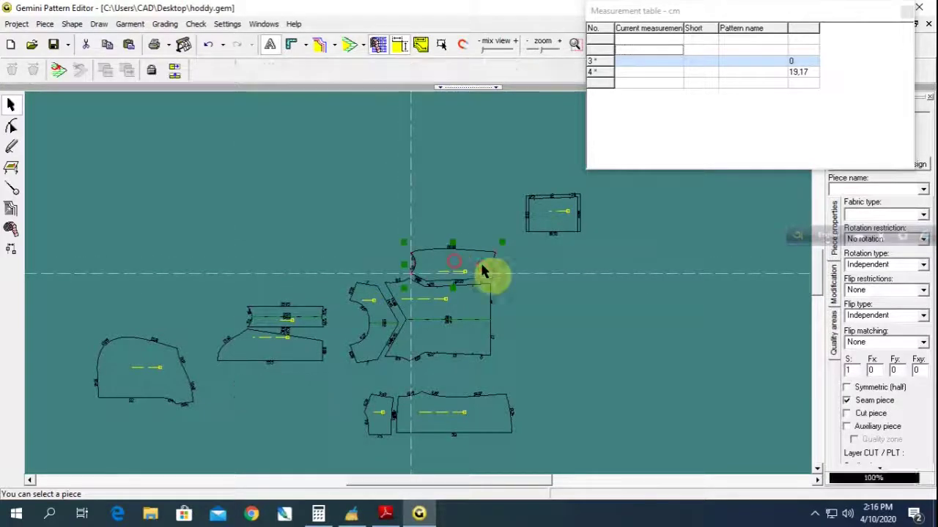
click(518, 268)
mouse_move(360, 383)
mouse_down()
mouse_move(532, 449)
mouse_move(456, 195)
mouse_move(456, 221)
mouse_up()
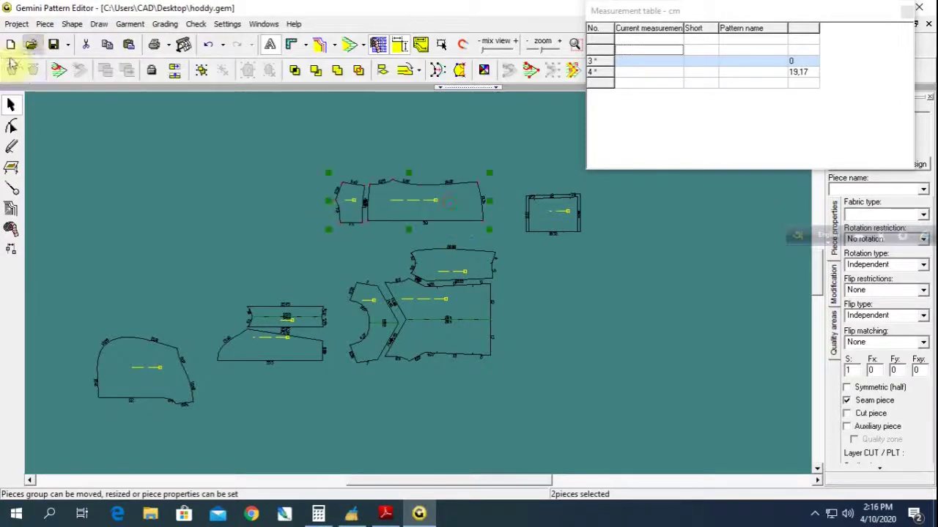
click(118, 186)
click(12, 187)
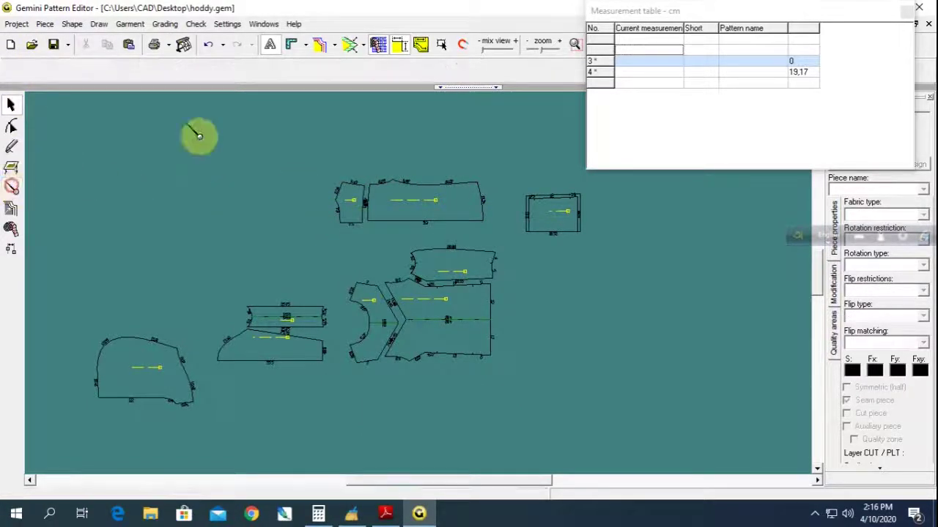
click(168, 70)
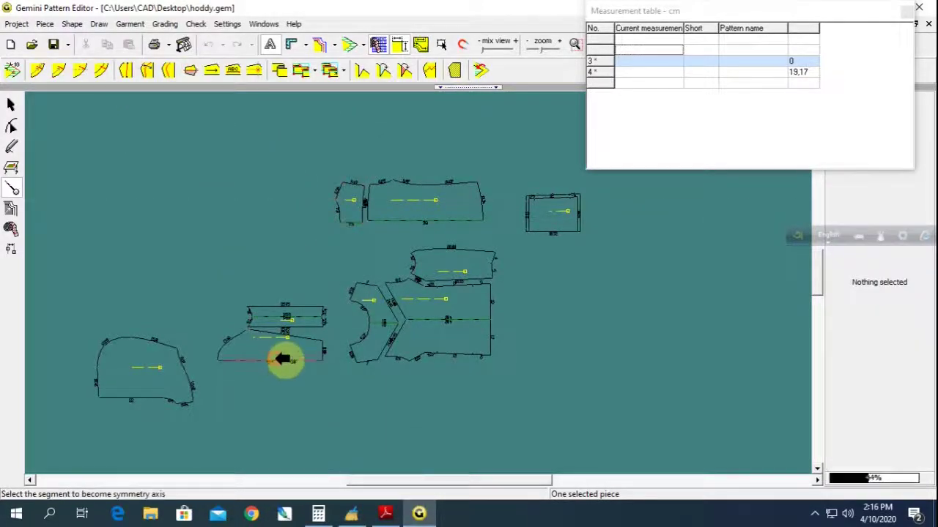
Make the tapered piece's bottom edge its symmetry axis and unfold all pieces.
click(284, 359)
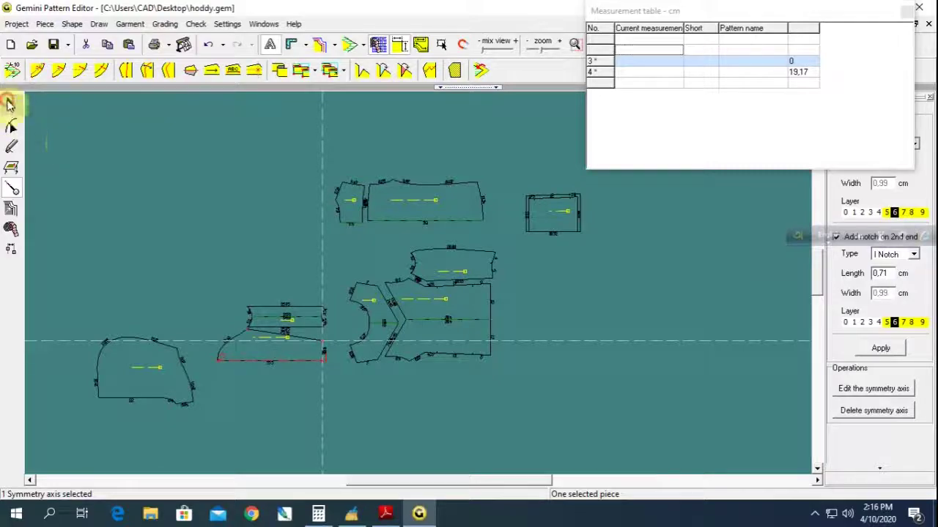
click(9, 103)
key(ctrl+a)
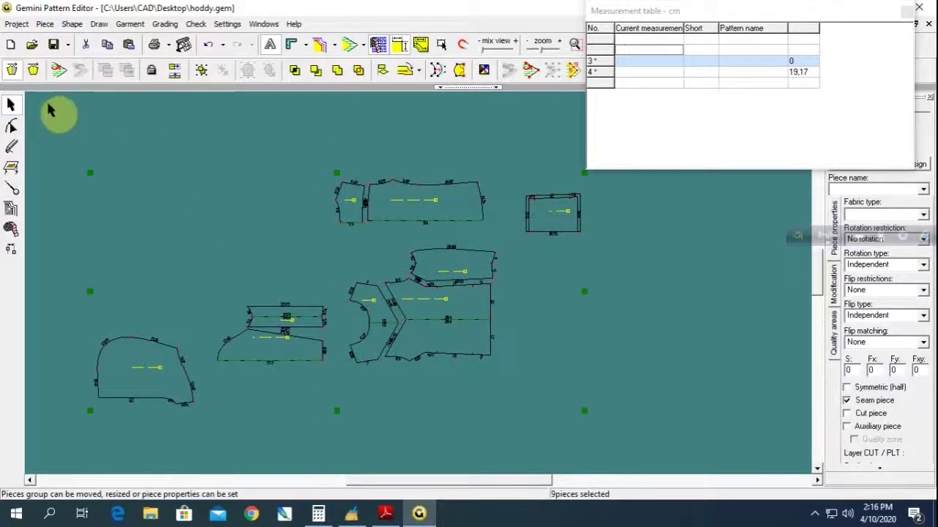
click(30, 77)
click(167, 211)
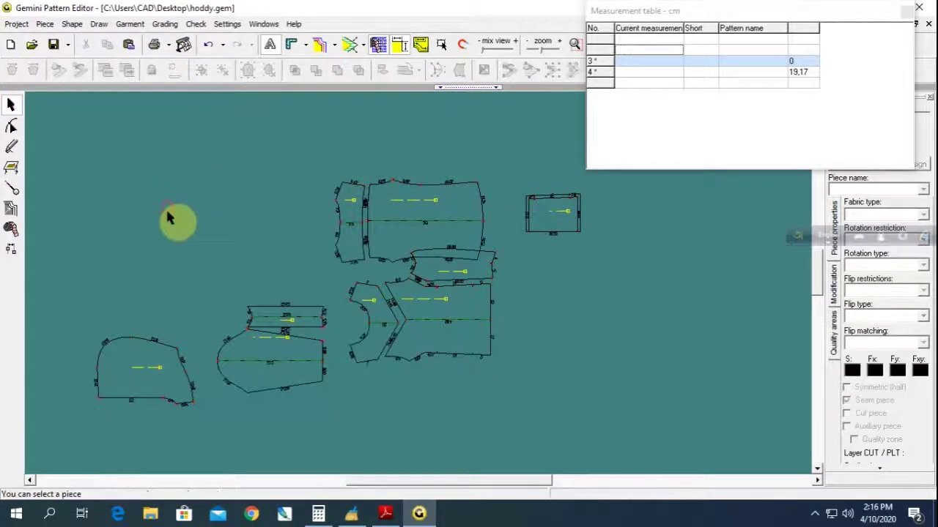
Fold all pieces back to half shapes, cancelling an accidental piece move.
key(ctrl+a)
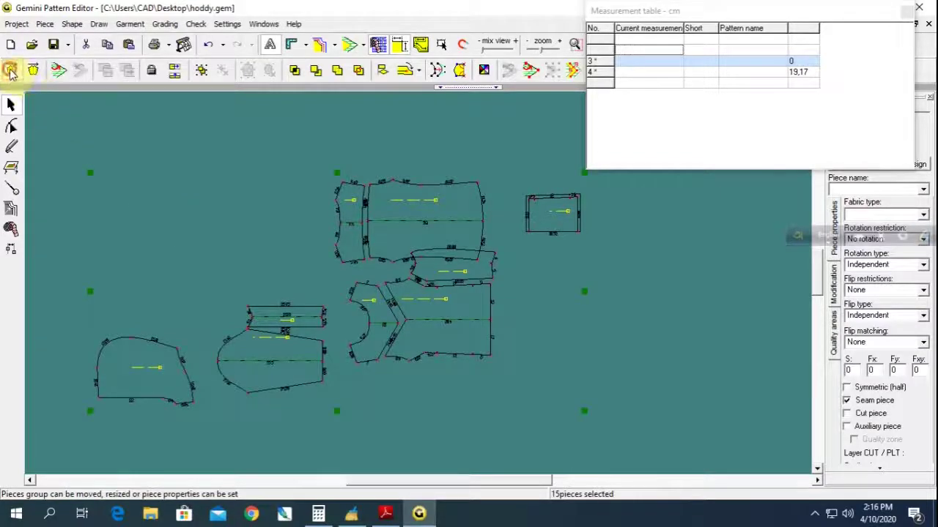
click(74, 136)
key(ctrl+a)
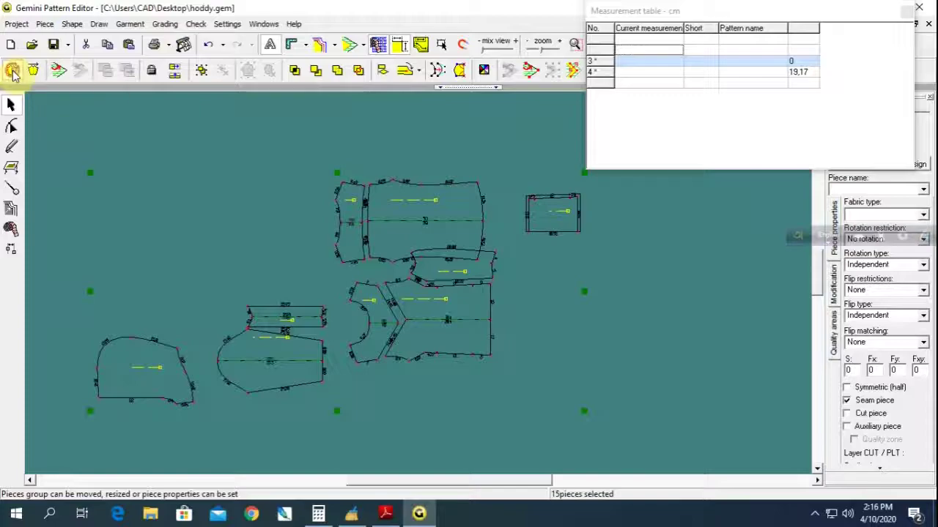
click(81, 147)
scroll(458, 274, up, 1)
drag(395, 202, 429, 153)
key(i)
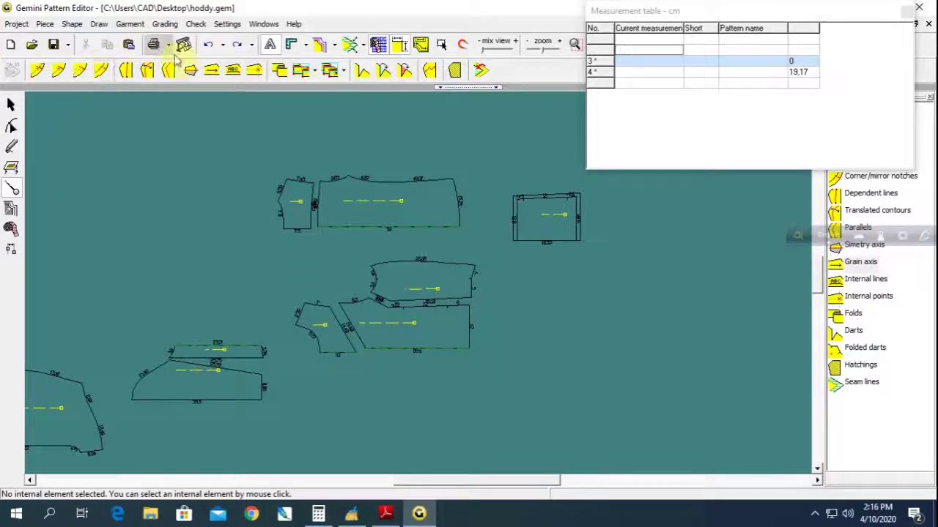
Unfold all pieces again and shift the two top pieces up and to the right.
click(9, 105)
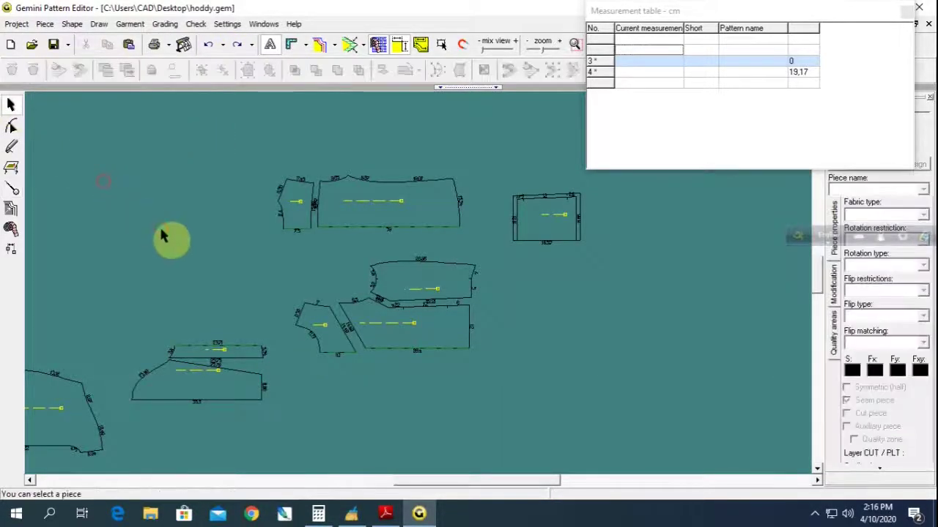
key(ctrl+a)
click(22, 68)
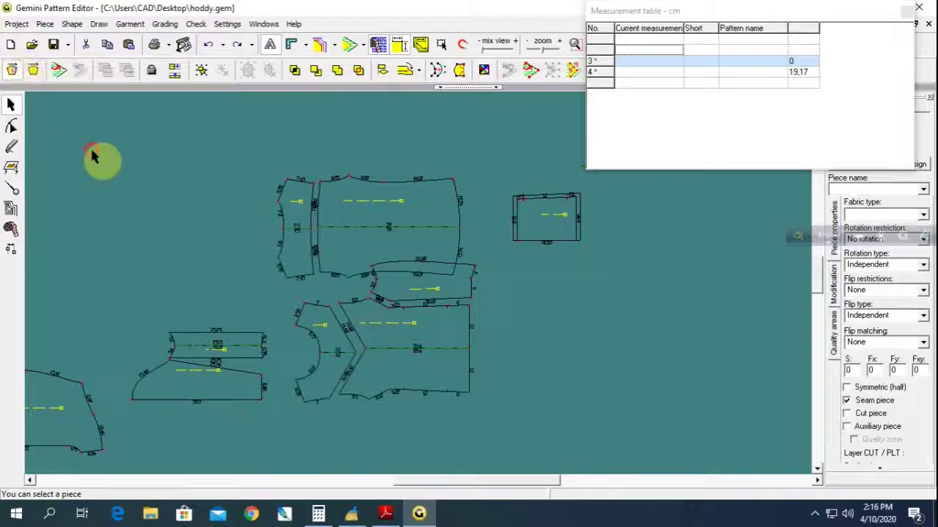
click(429, 209)
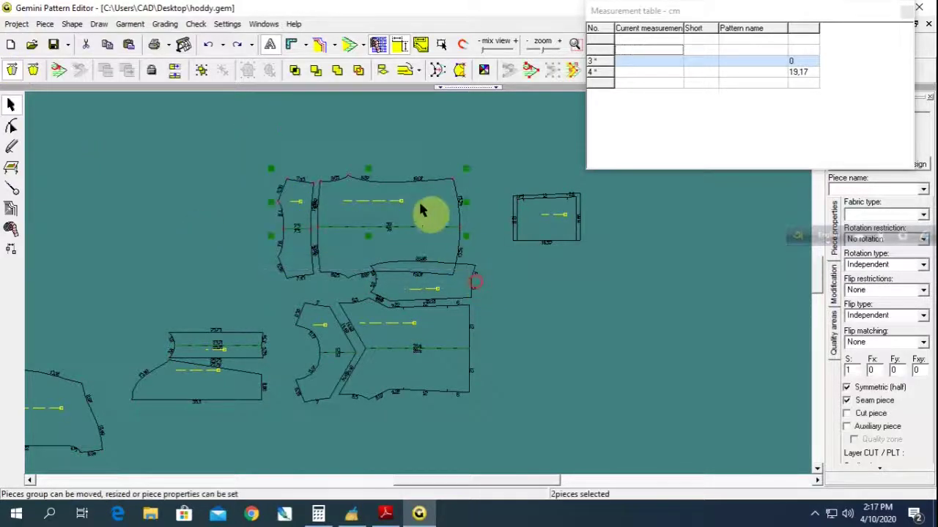
drag(429, 209, 448, 193)
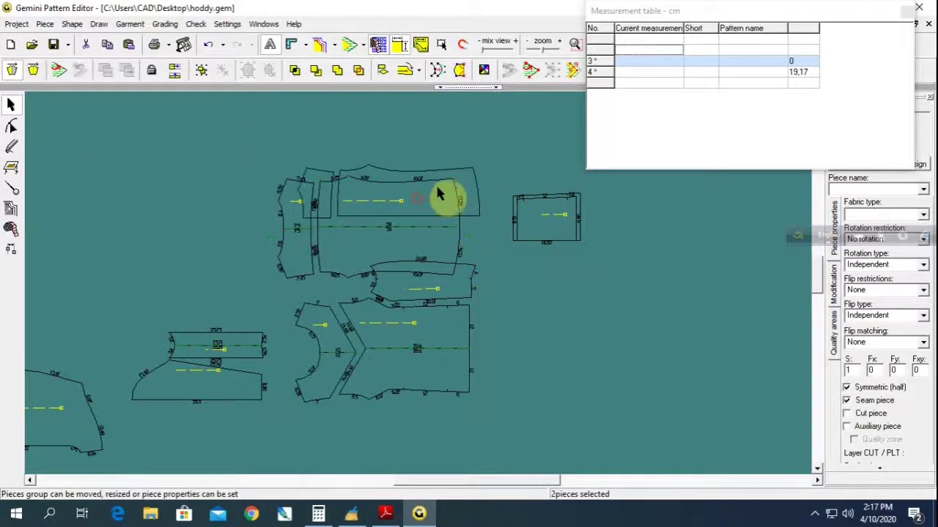
Move the small rectangular piece further to the right.
click(512, 271)
drag(549, 230, 637, 328)
scroll(473, 344, up, 1)
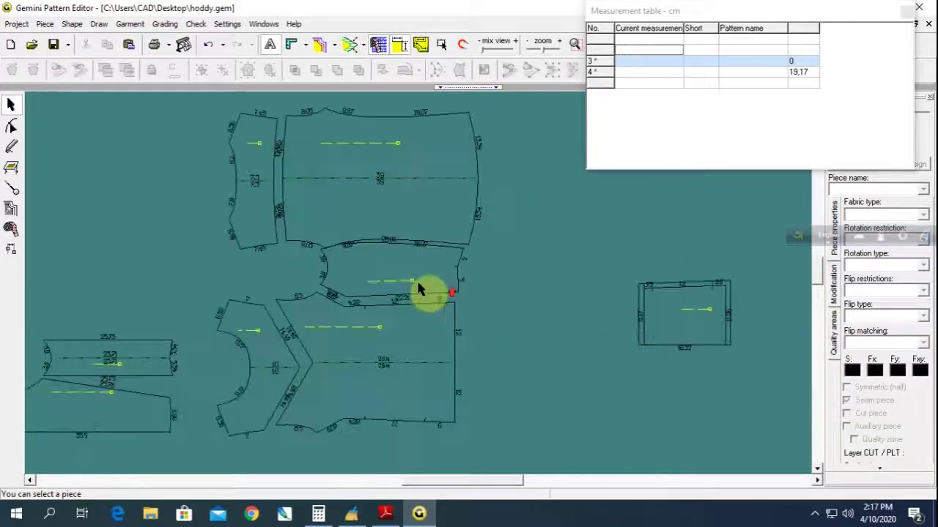
scroll(429, 293, up, 1)
click(465, 301)
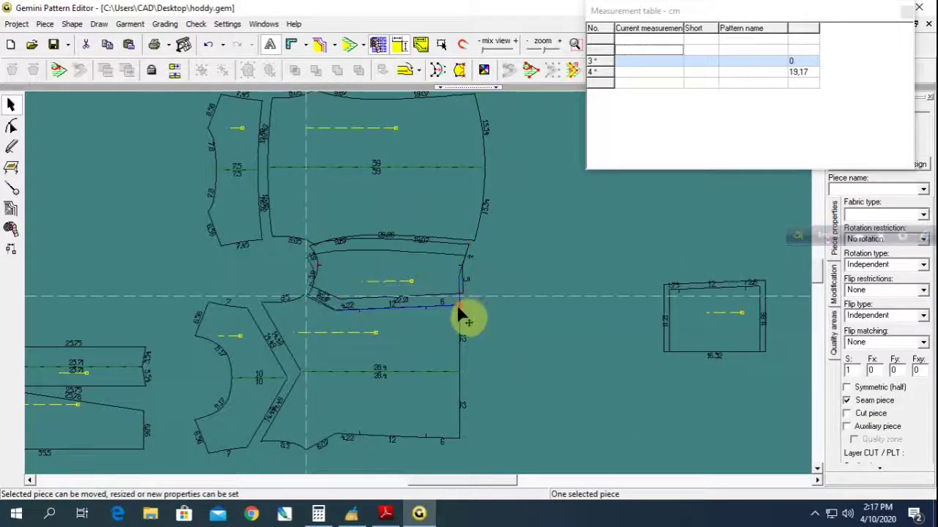
click(479, 307)
scroll(440, 221, down, 1)
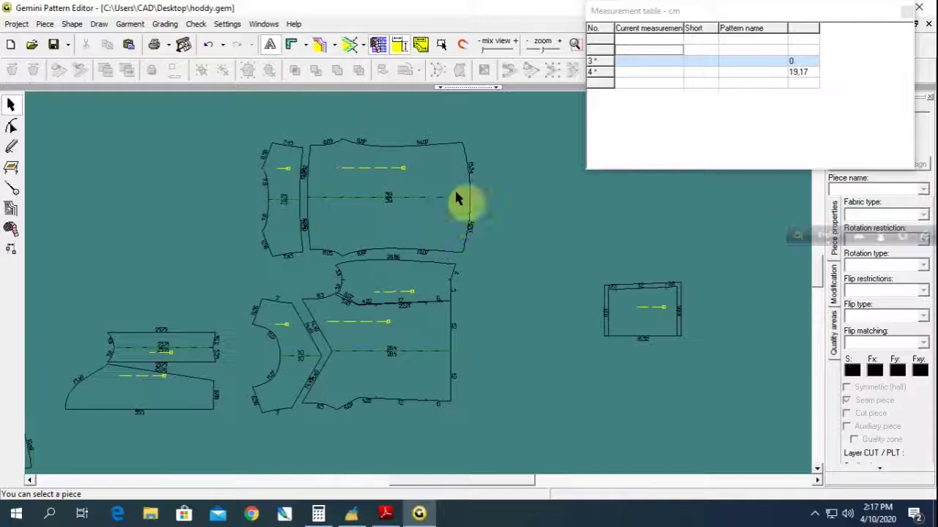
Rotate and reposition the lower-left piece so the large body piece butts against the small one.
click(455, 198)
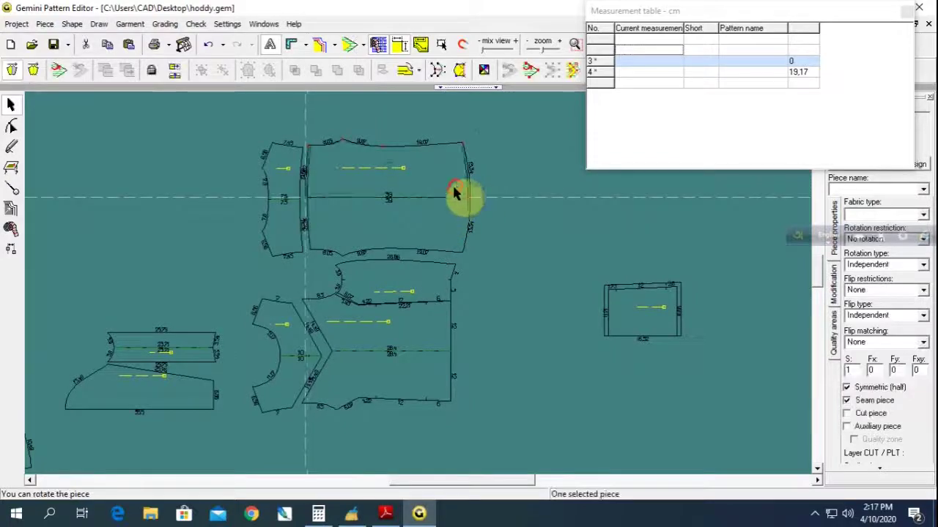
click(283, 209)
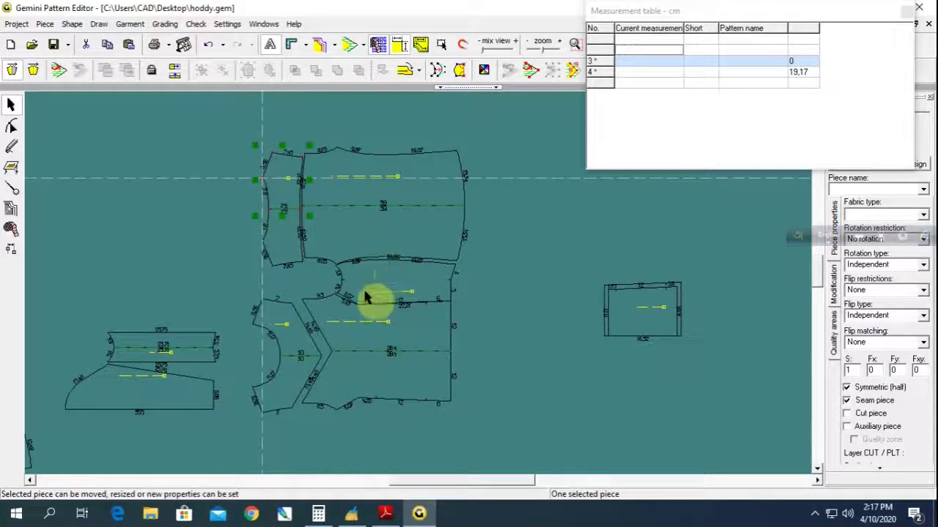
click(514, 292)
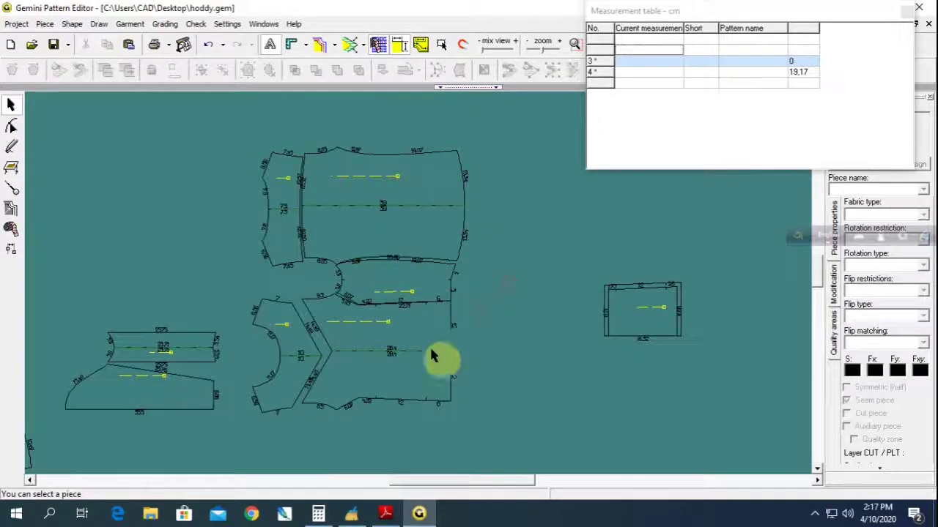
click(154, 379)
scroll(157, 393, up, 2)
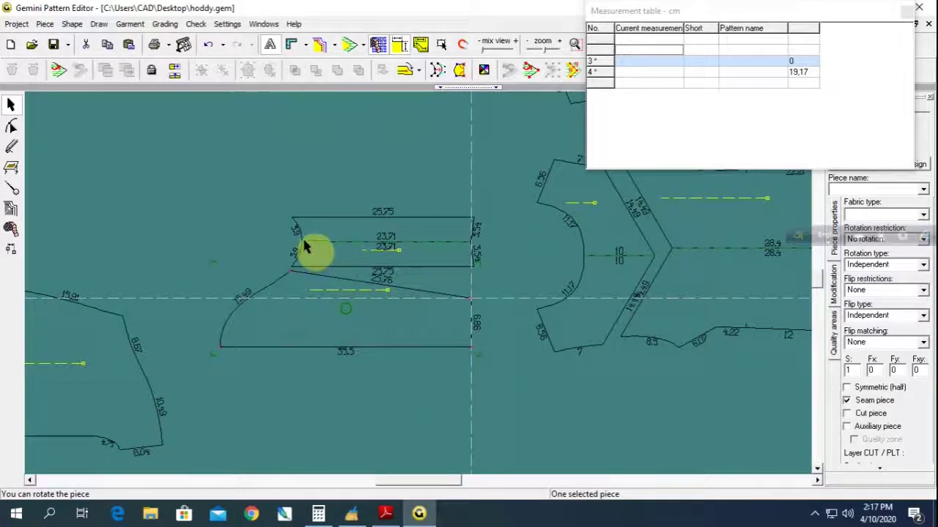
drag(305, 247, 314, 314)
scroll(420, 289, up, 1)
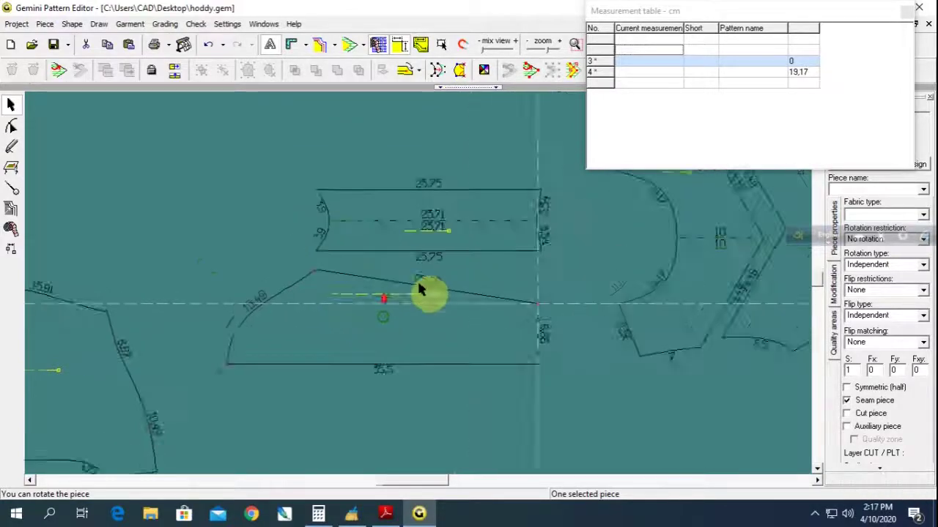
scroll(419, 289, up, 1)
Add a 30% percent notch on the lower piece's 25.76 edge and close the measurement table.
click(11, 190)
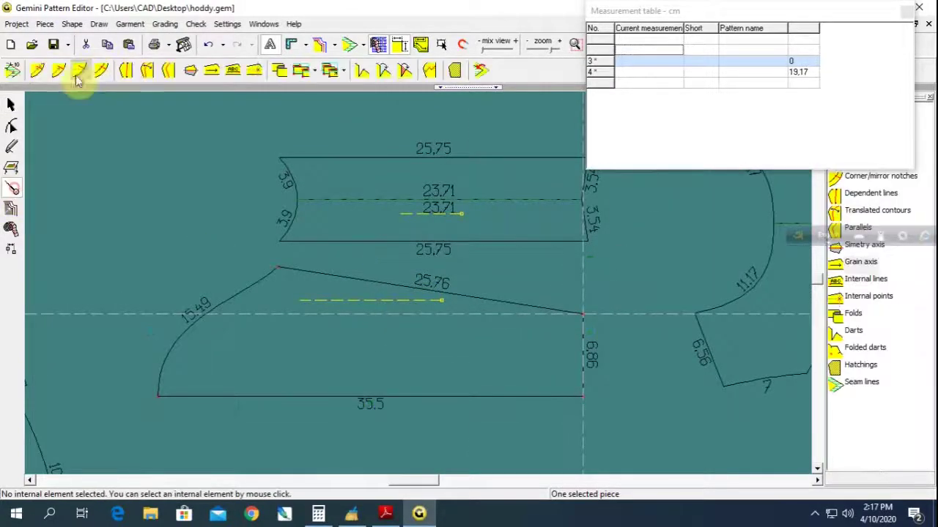
click(37, 71)
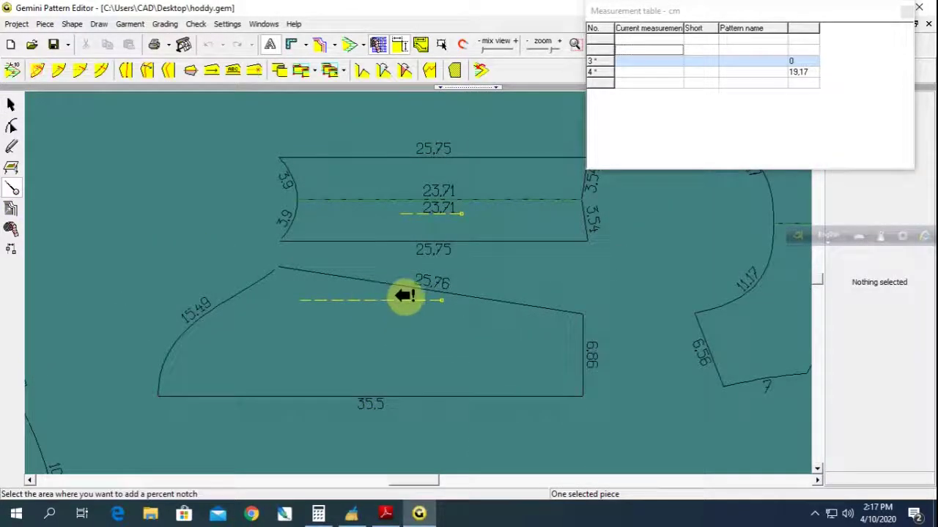
click(359, 281)
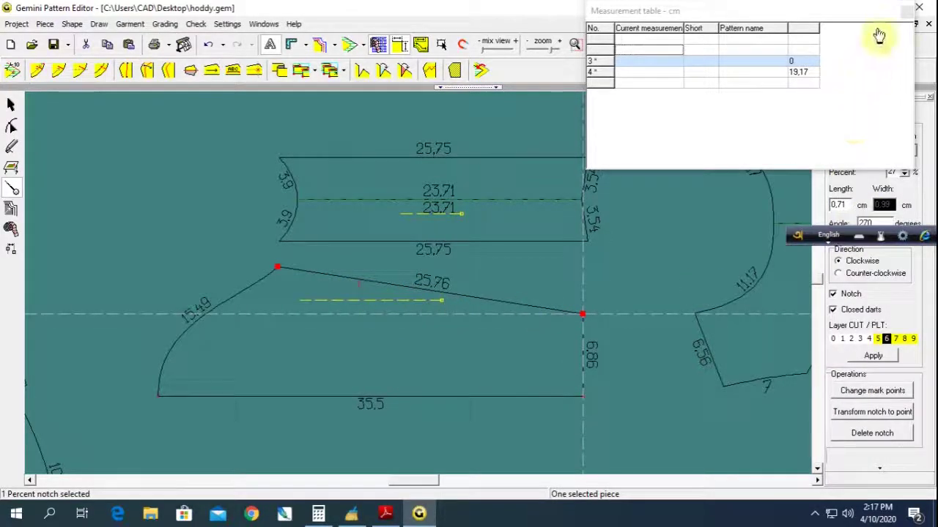
drag(829, 10, 773, 23)
click(848, 24)
text(30)
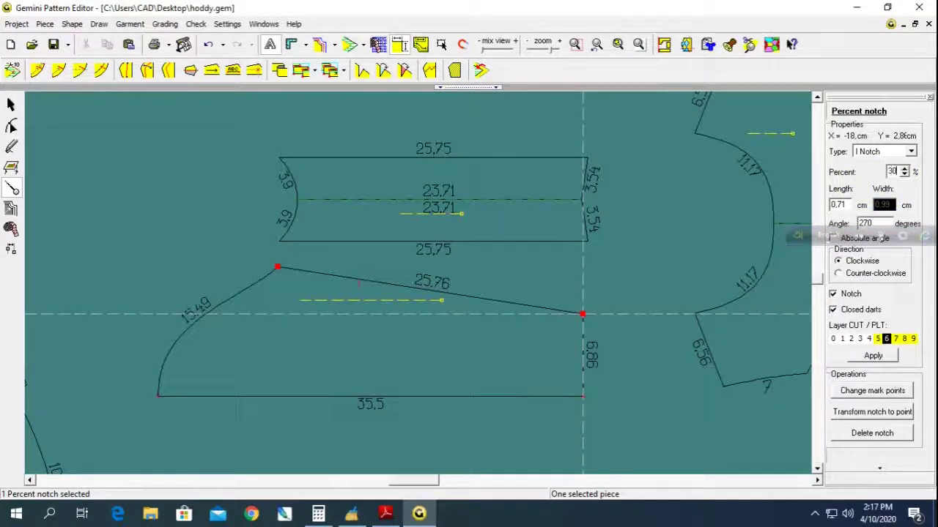
key(Return)
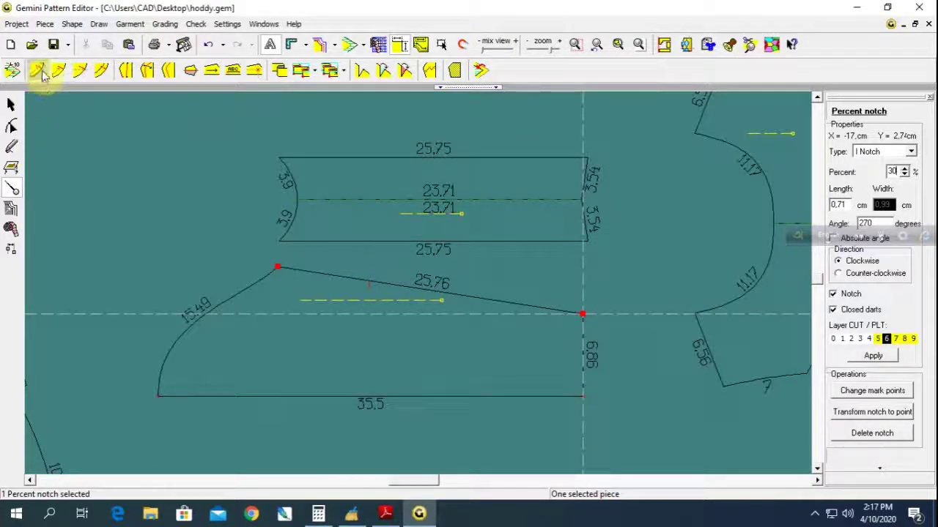
Add matching percent notches on the rectangle piece's 25.75 edges.
click(38, 71)
click(362, 243)
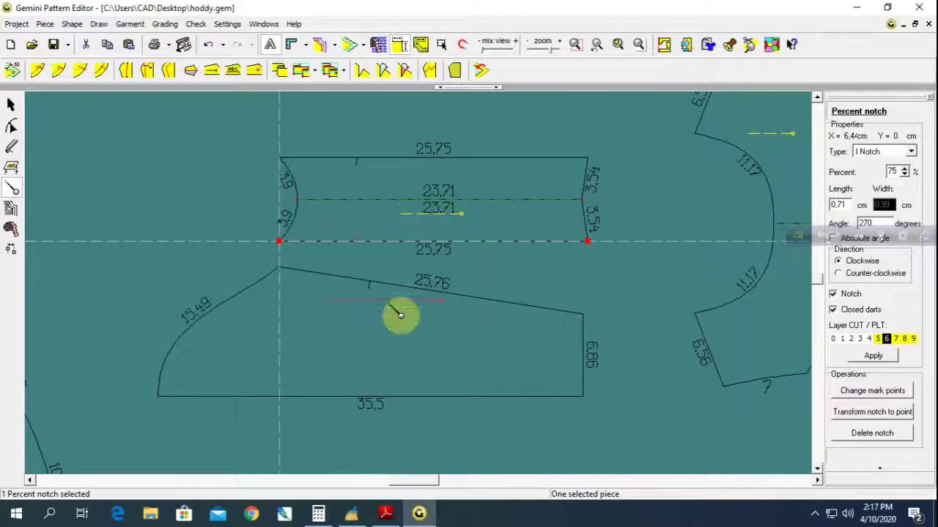
click(385, 299)
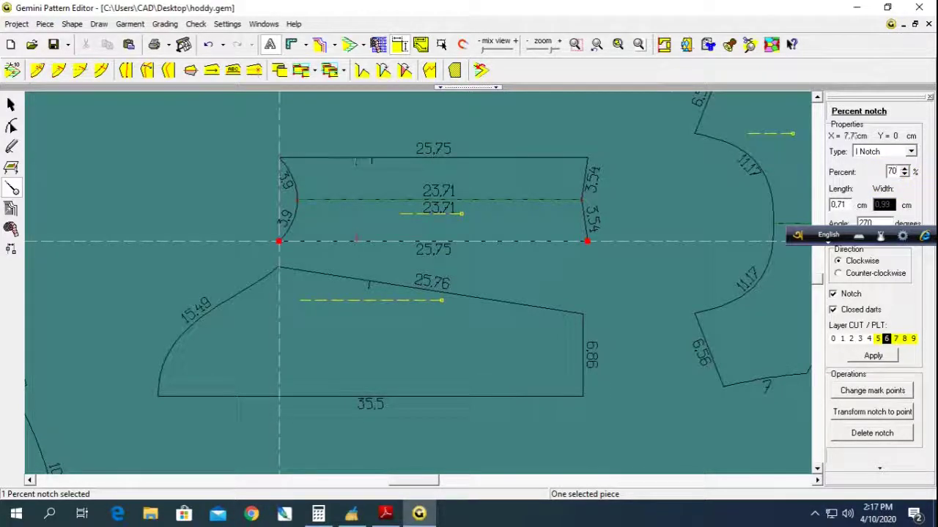
click(11, 104)
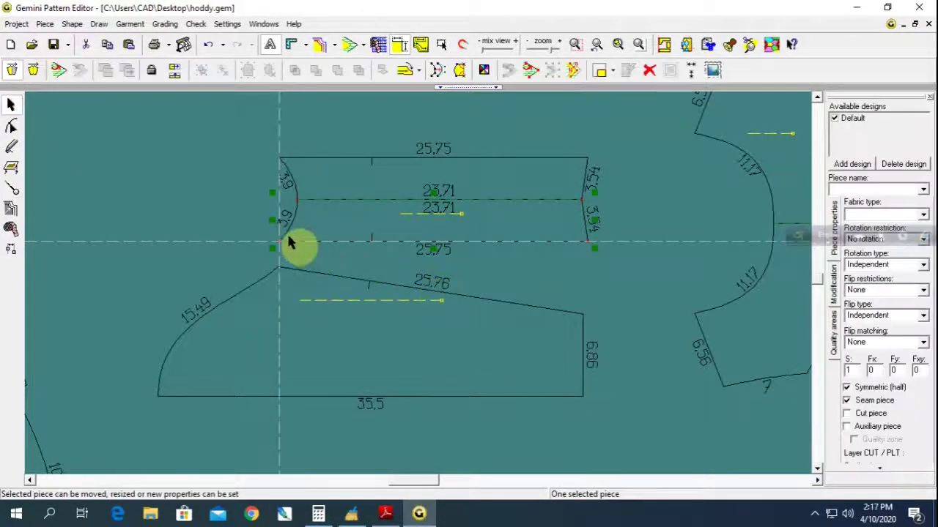
Select the back piece instead of the front body piece.
click(417, 273)
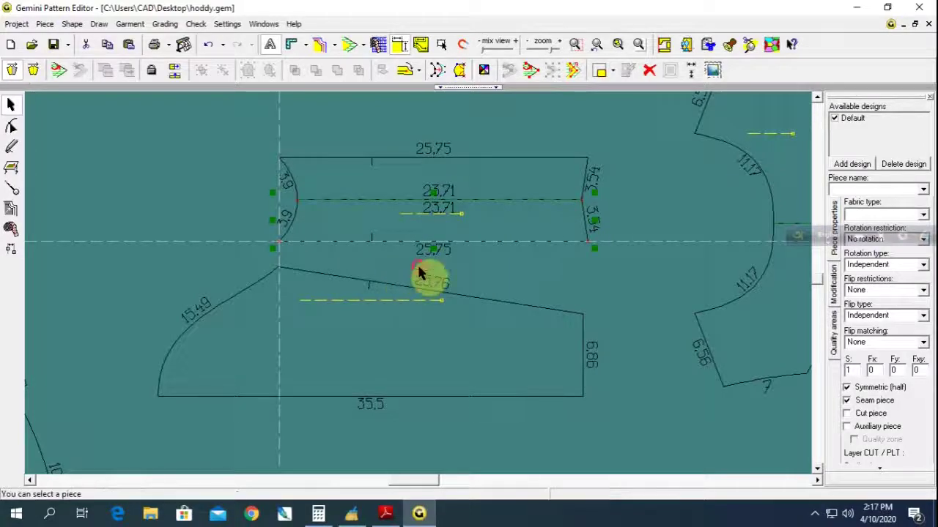
scroll(421, 272, down, 1)
scroll(421, 272, down, 1)
scroll(421, 273, down, 1)
scroll(412, 286, up, 2)
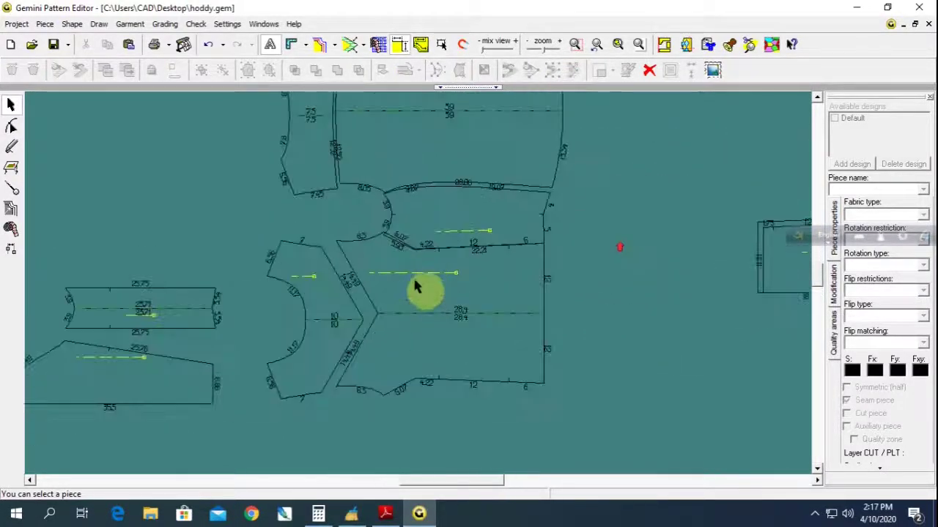
scroll(425, 293, up, 1)
scroll(425, 293, up, 2)
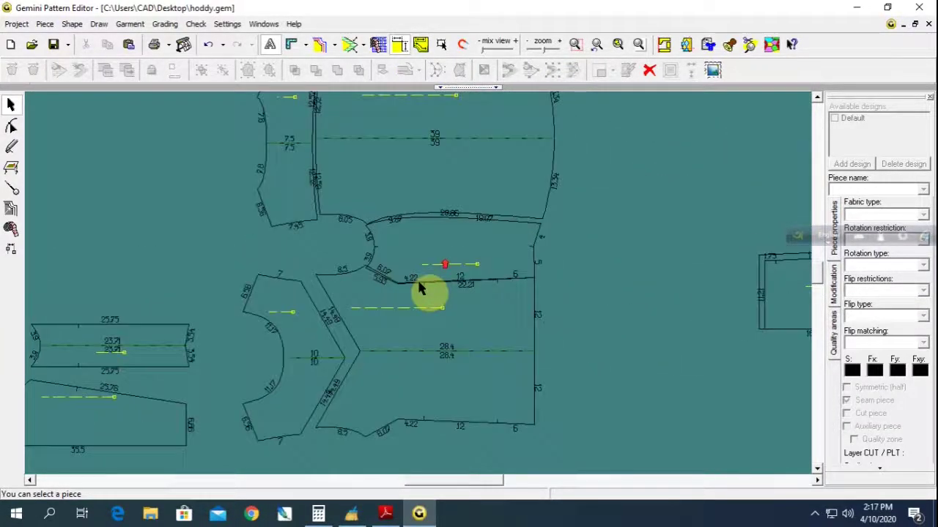
click(452, 315)
scroll(454, 238, down, 1)
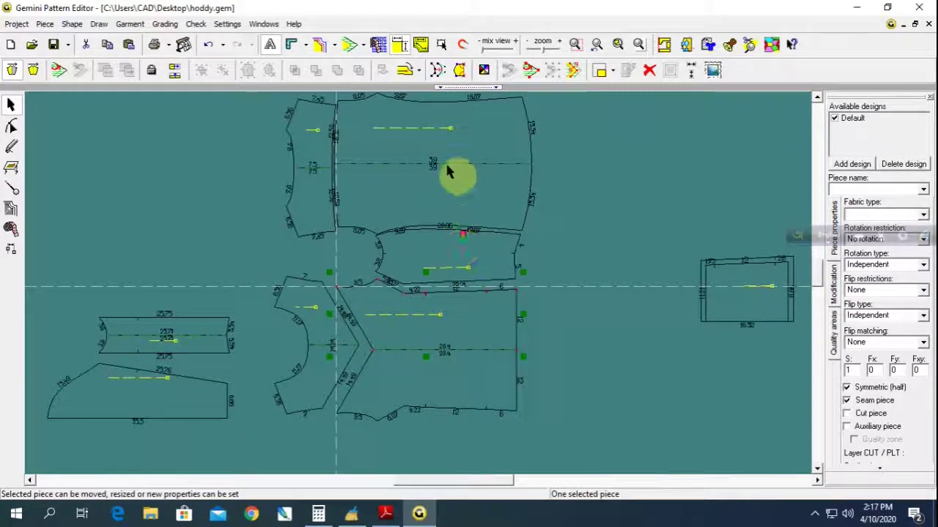
click(449, 167)
scroll(435, 310, up, 1)
scroll(418, 301, up, 1)
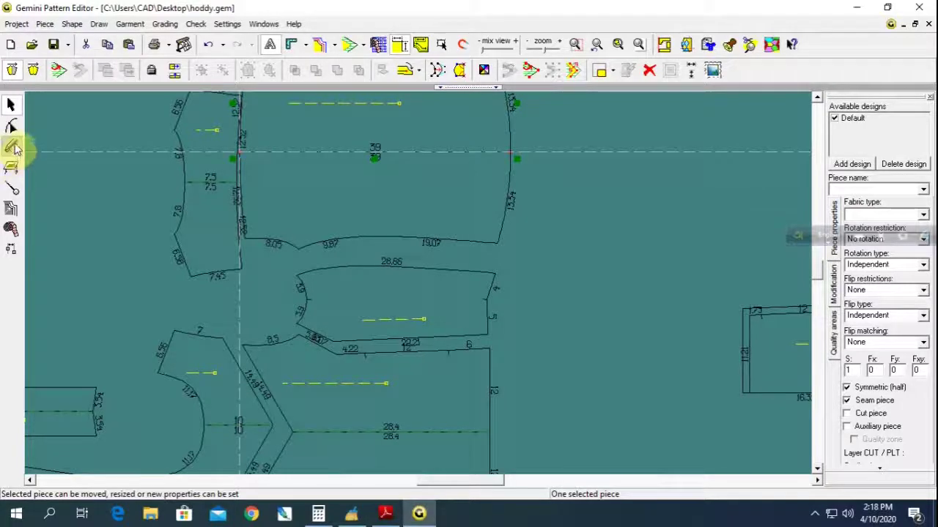
click(11, 127)
scroll(406, 283, up, 1)
scroll(344, 300, up, 1)
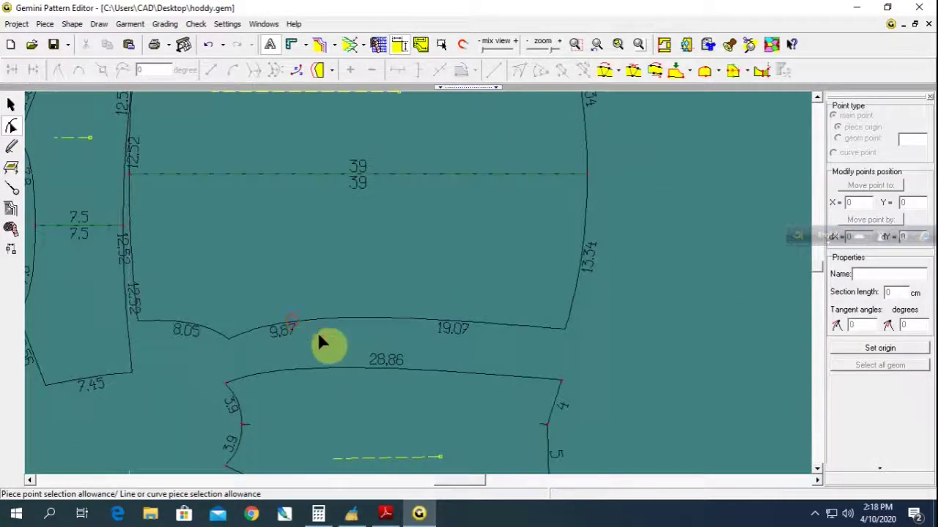
Add a distance notch where the back piece's 9.87 and 19.07 sections meet, then select the 28.86 piece's upper-left corner.
click(11, 188)
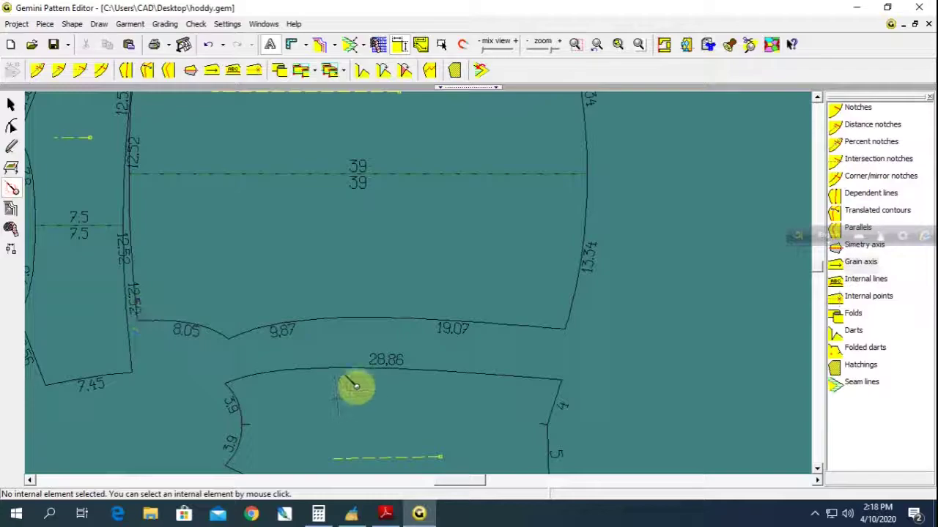
click(58, 70)
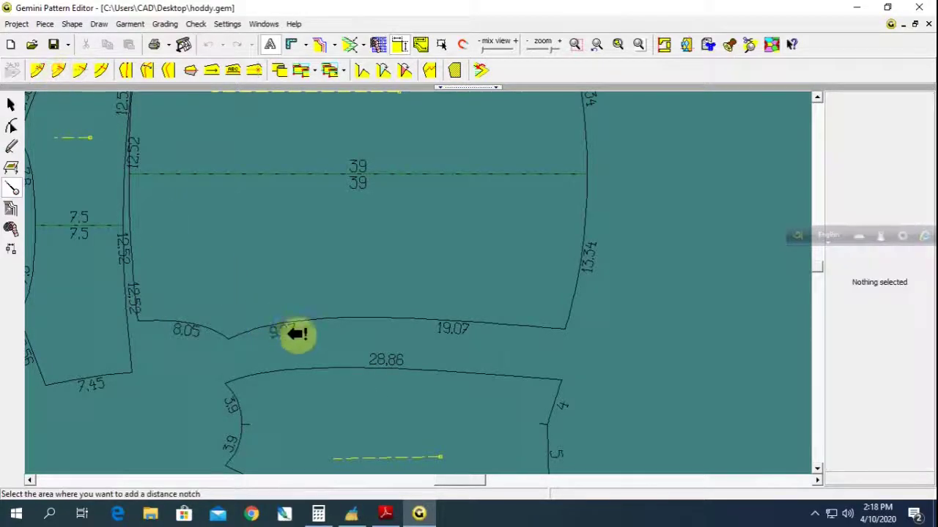
scroll(354, 296, down, 1)
scroll(355, 297, down, 1)
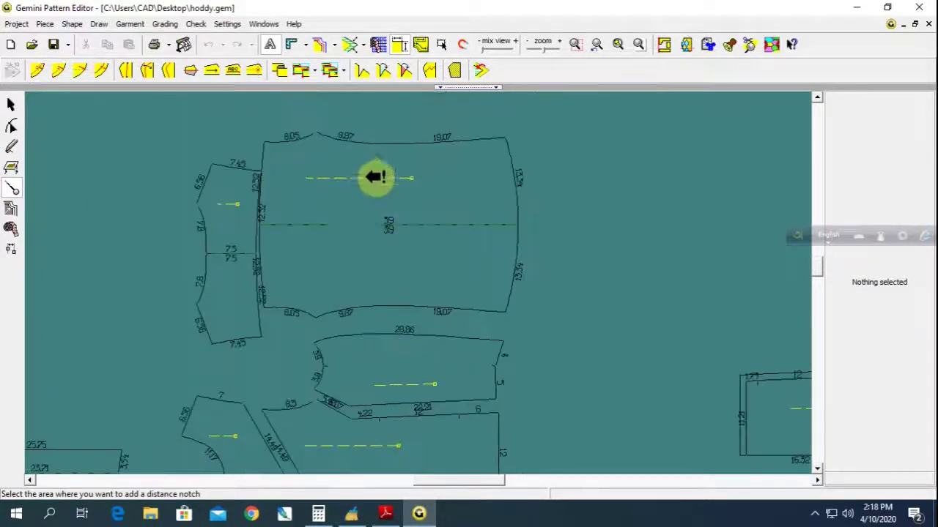
scroll(375, 178, up, 1)
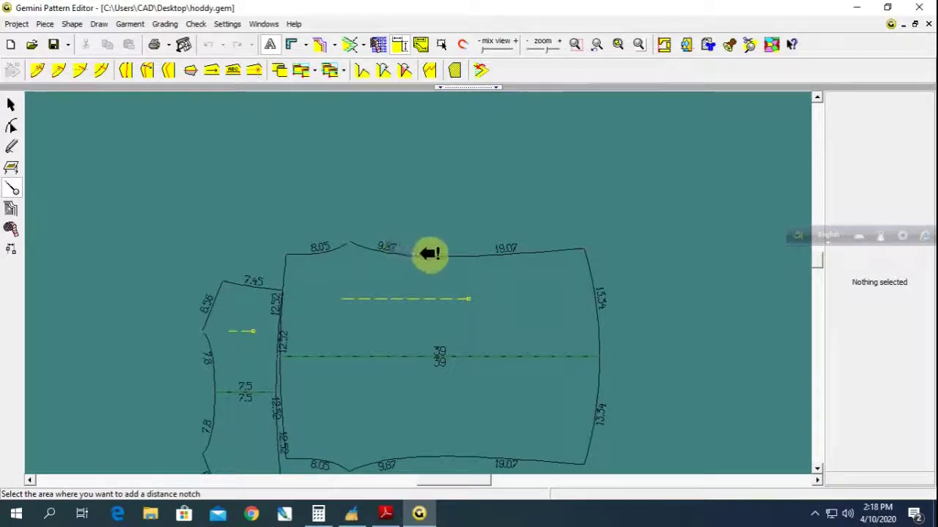
click(438, 259)
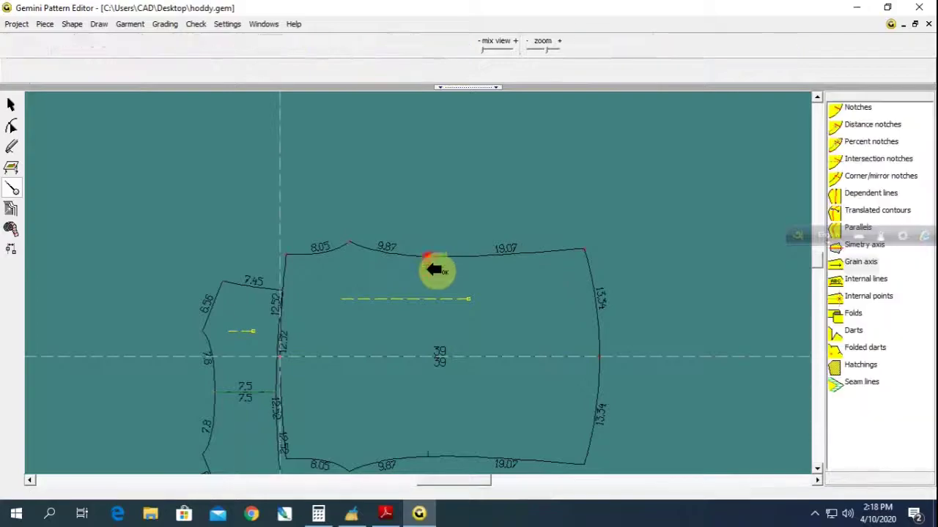
scroll(445, 394, down, 1)
scroll(429, 293, up, 1)
scroll(420, 295, up, 1)
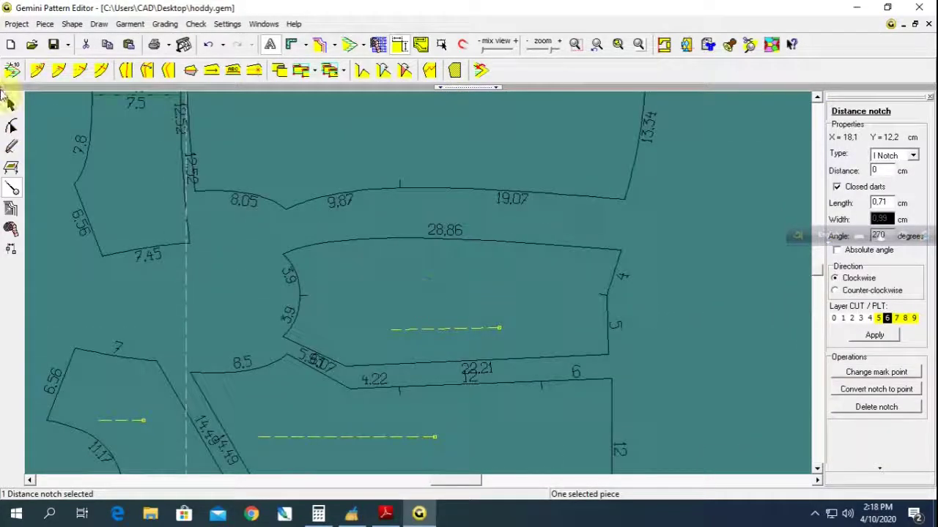
click(11, 126)
click(282, 254)
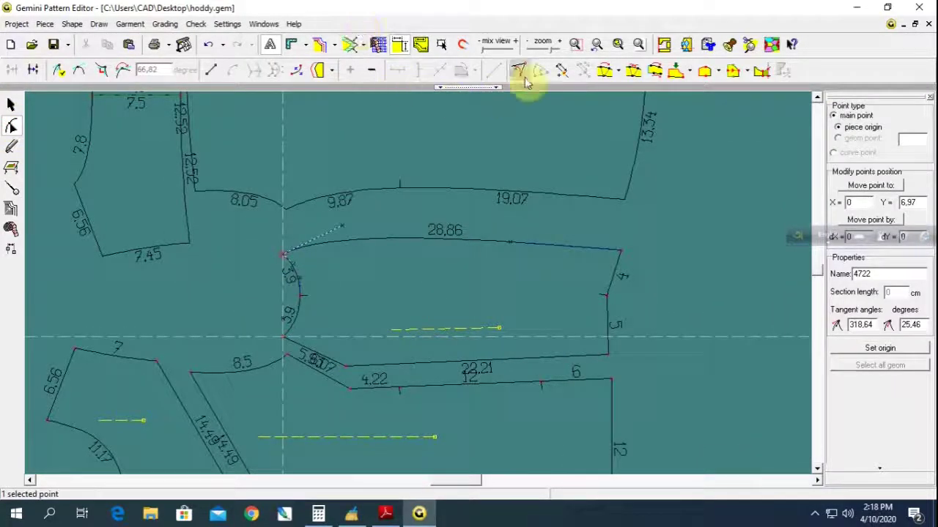
Insert a new point at distance 9 along the lower piece's 28.86 top seam.
click(560, 69)
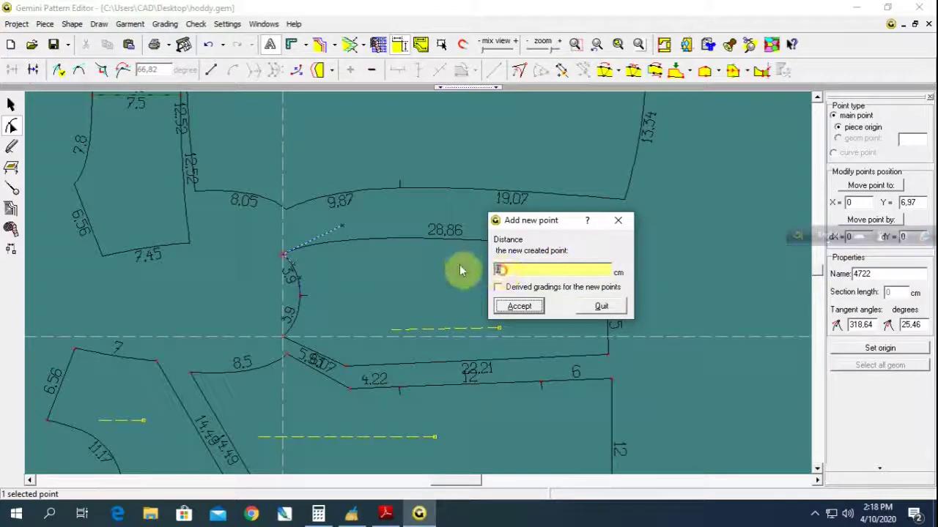
text(9,87)
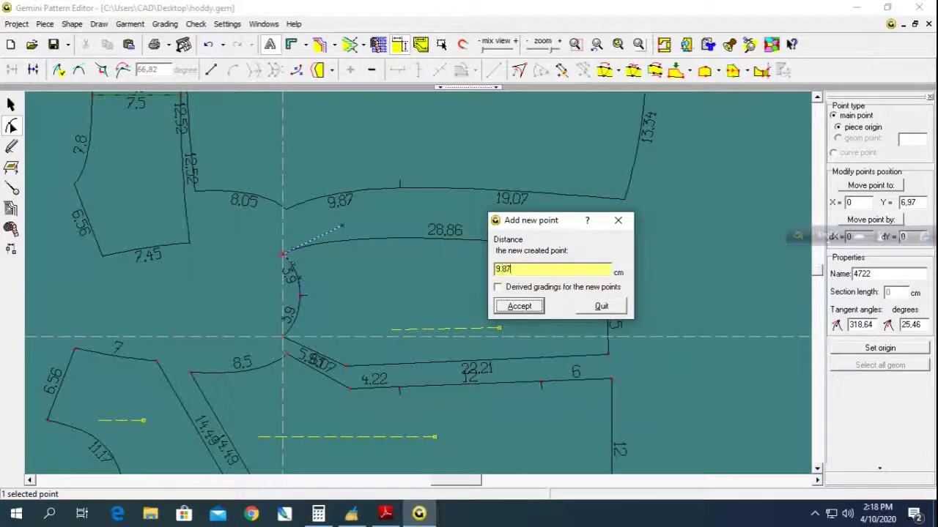
key(Return)
Place a distance notch on the new 9.87 top edge, then reselect a pattern piece.
click(11, 167)
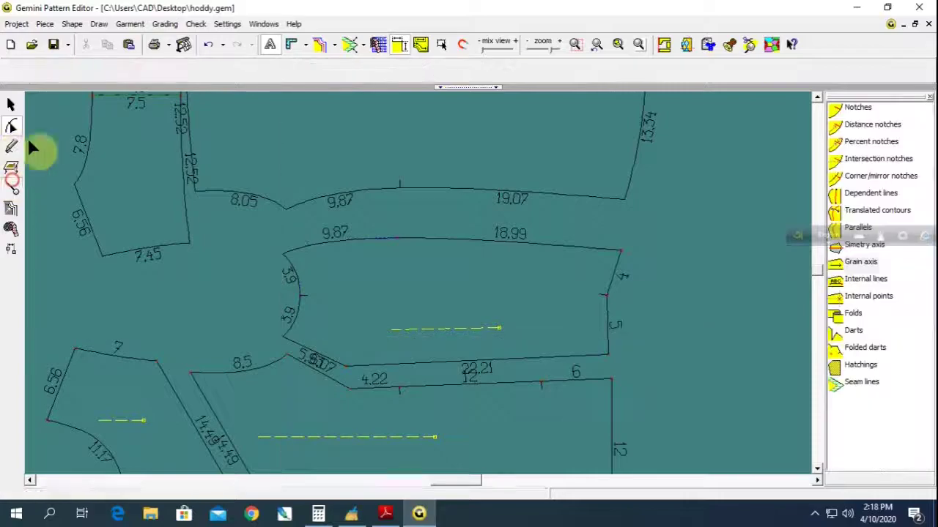
click(58, 70)
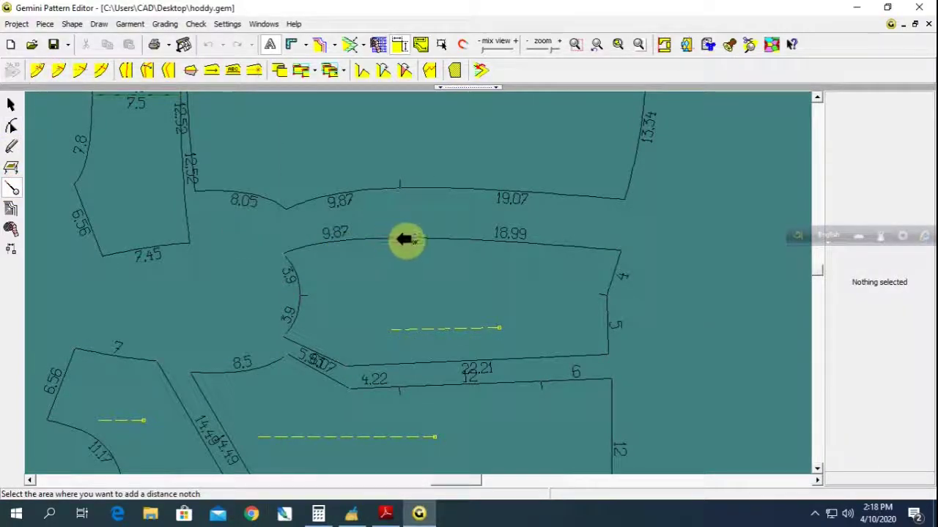
click(399, 240)
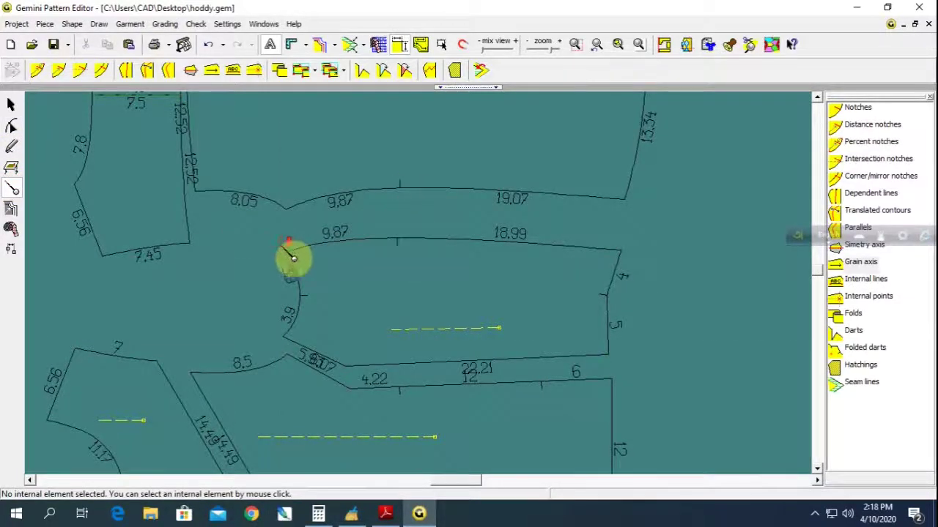
scroll(293, 258, down, 2)
scroll(523, 227, up, 1)
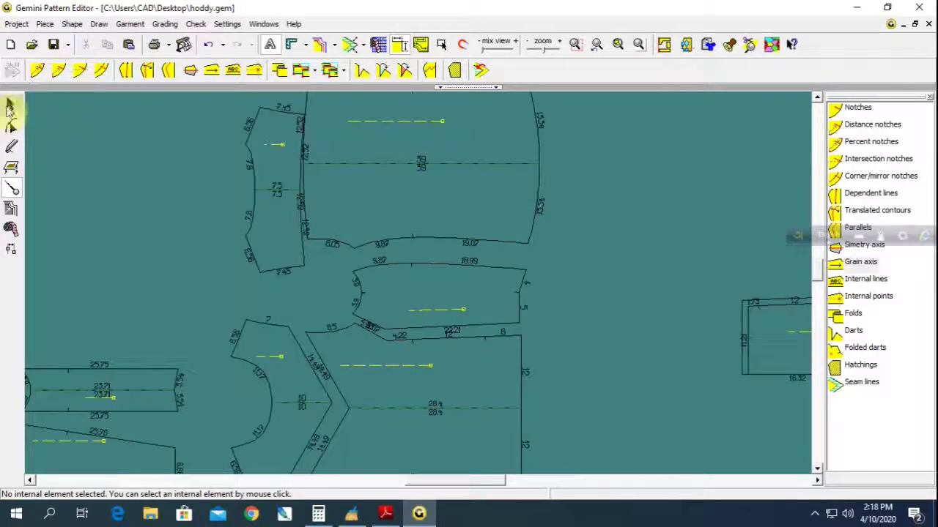
click(9, 108)
click(272, 139)
scroll(313, 217, down, 2)
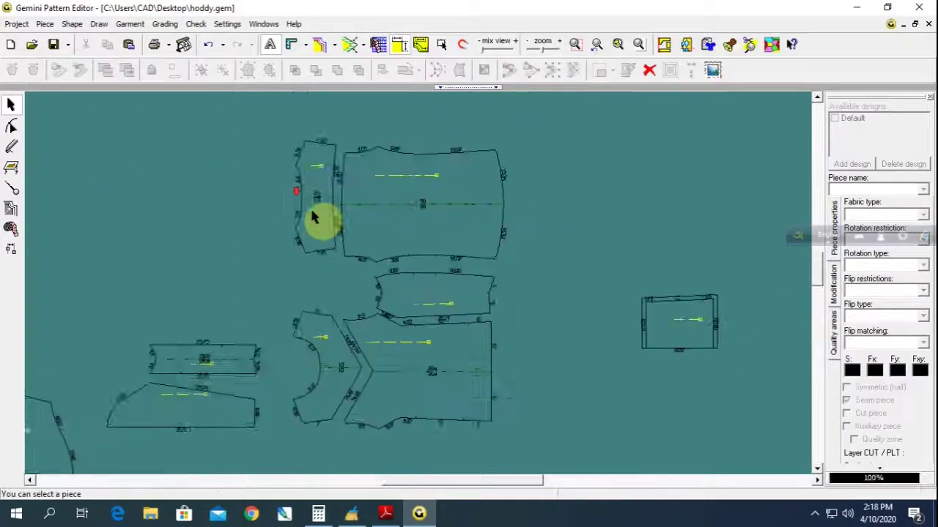
scroll(313, 217, down, 1)
scroll(427, 327, up, 1)
scroll(427, 293, up, 1)
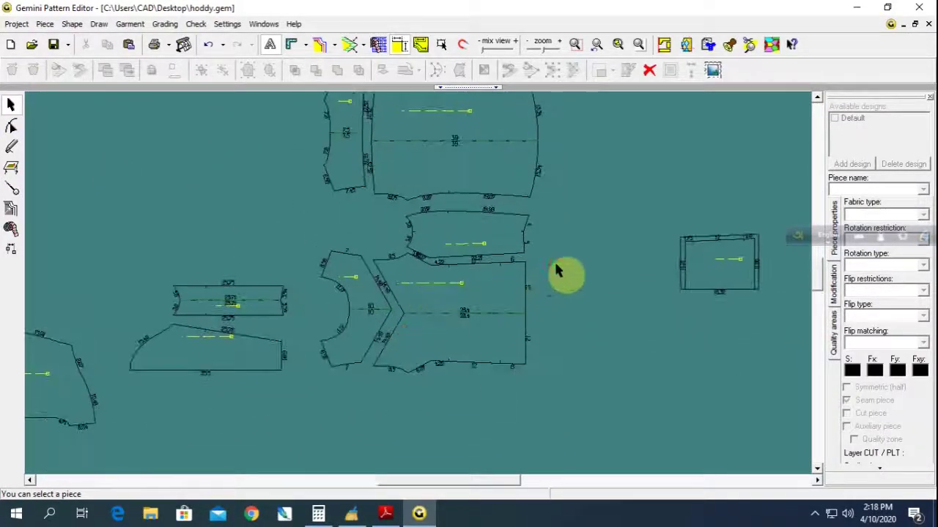
Set a symmetry axis on the lower piece's bottom edge.
click(11, 187)
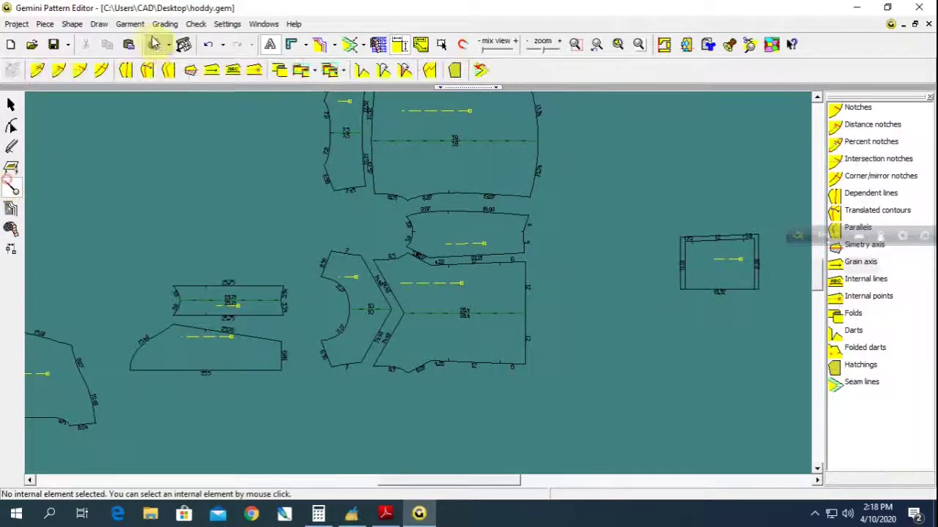
click(189, 69)
click(237, 368)
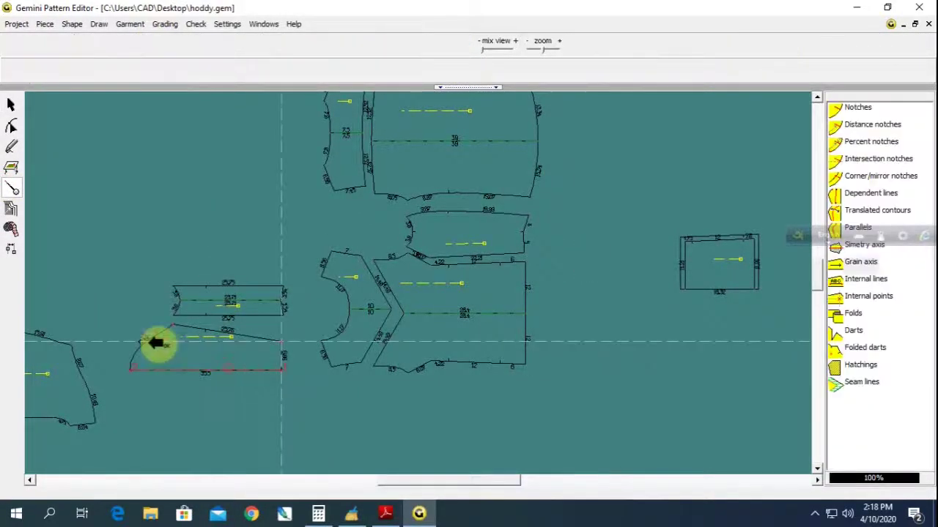
Drag the hood piece from the far lower left up beside the two strip pieces.
mouse_move(83, 387)
mouse_down()
mouse_move(204, 199)
mouse_move(269, 217)
mouse_up()
scroll(429, 293, down, 3)
scroll(429, 299, up, 2)
scroll(455, 326, down, 1)
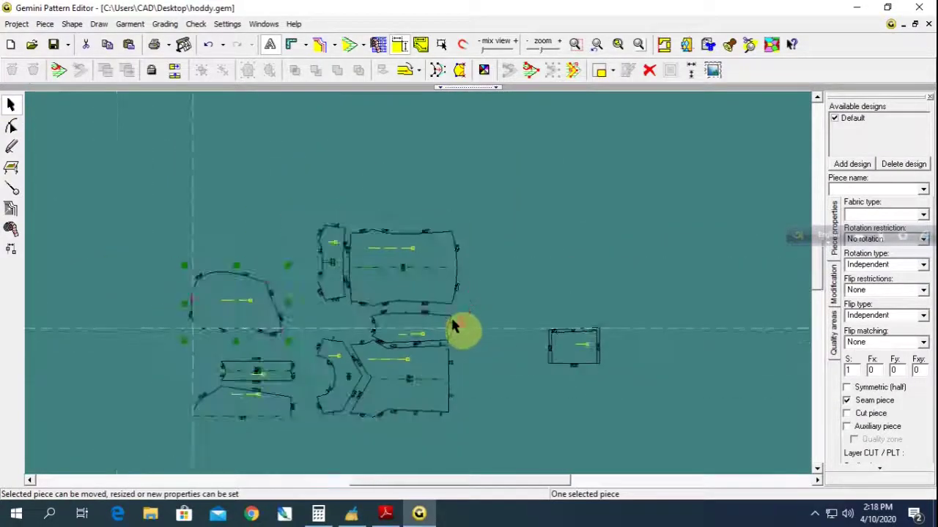
scroll(454, 326, up, 1)
click(491, 194)
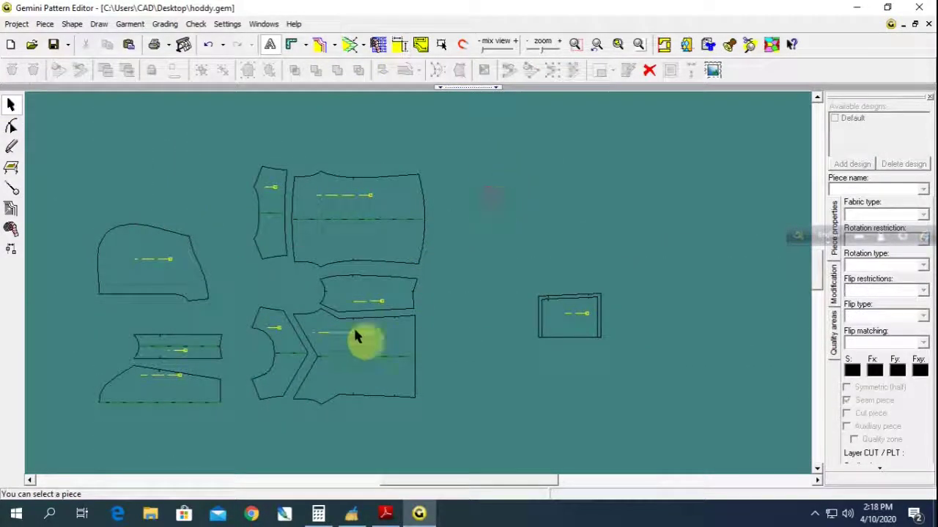
scroll(374, 318, up, 1)
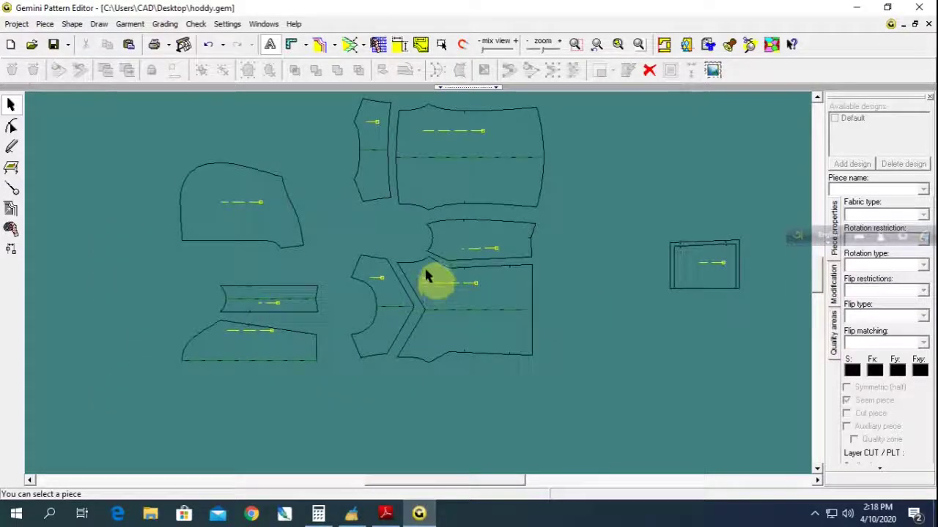
click(427, 274)
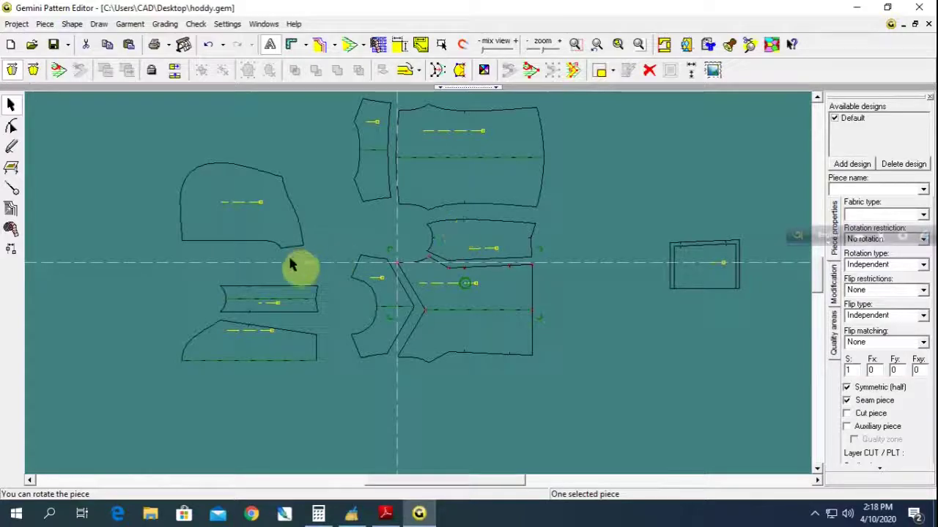
Name the hood piece HOOD with fabric SAL and Fy 1, then show the hoodie sketch in Adobe Reader.
click(251, 215)
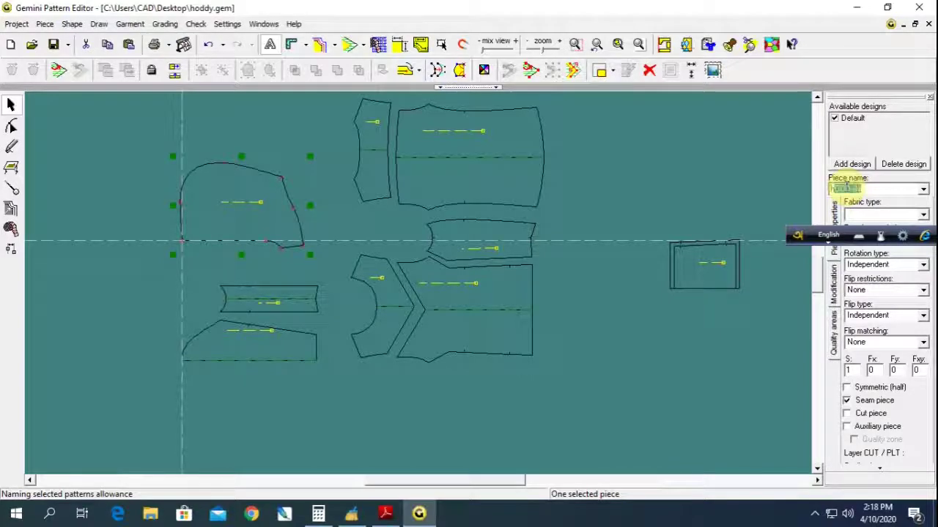
text(hoo)
key(Return)
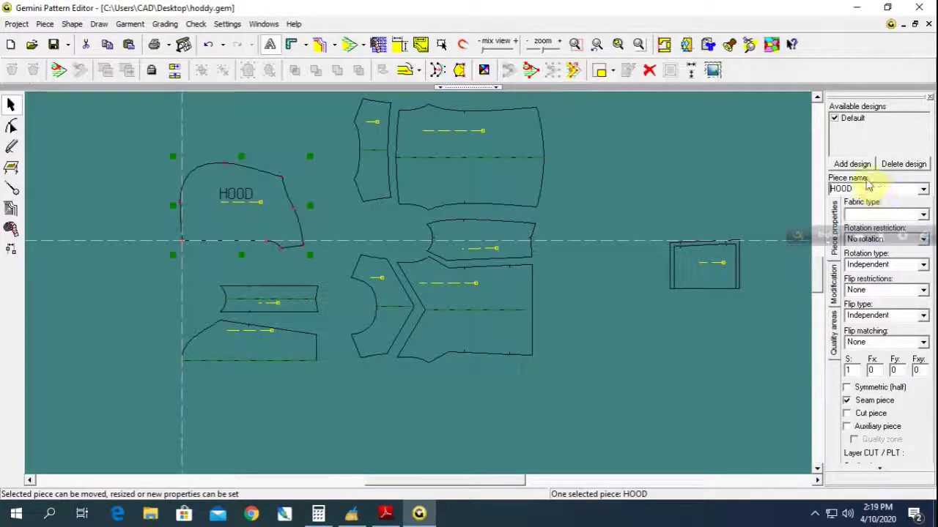
click(863, 217)
text(FAL)
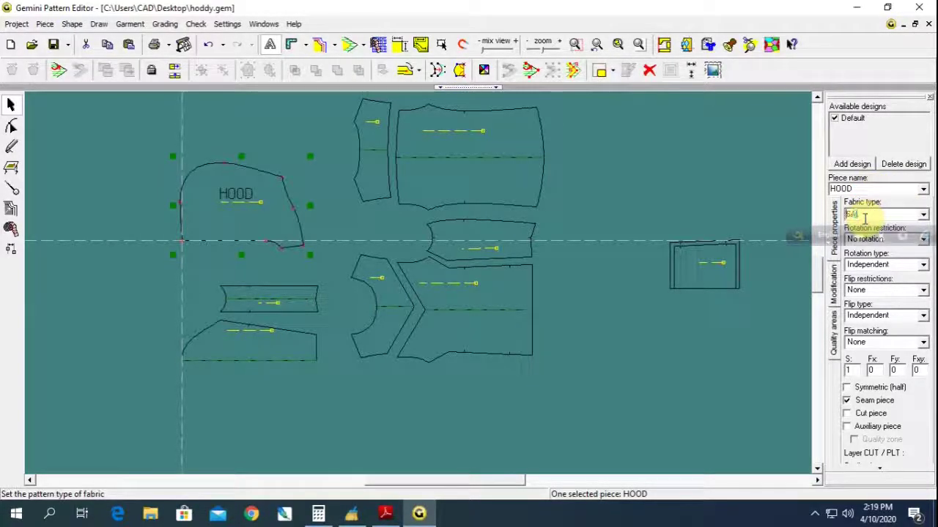
click(894, 371)
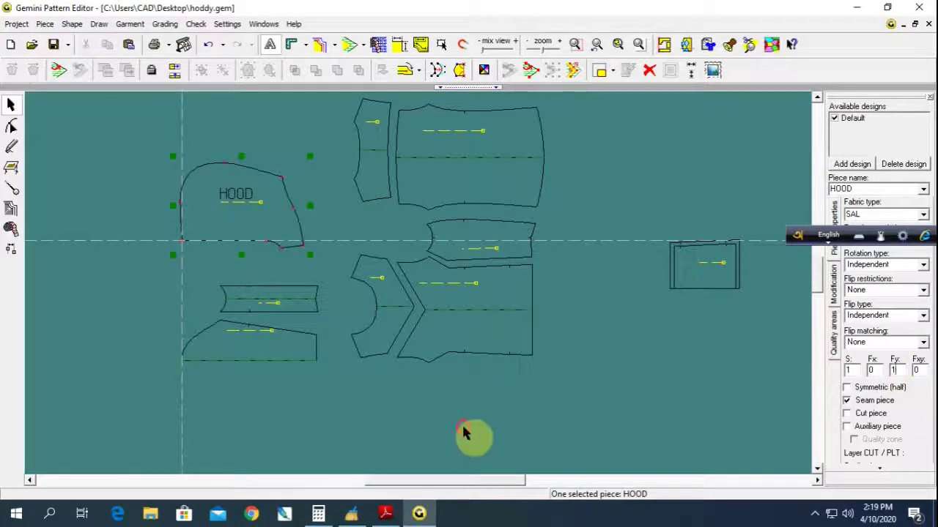
click(387, 515)
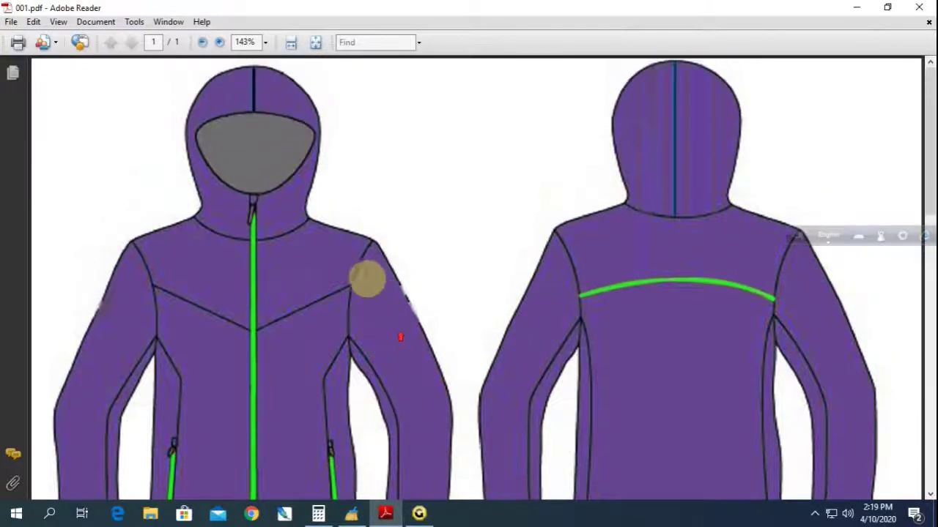
Scroll through the 001.pdf front and back hoodie drawing, then switch back to Gemini.
scroll(369, 293, up, 2)
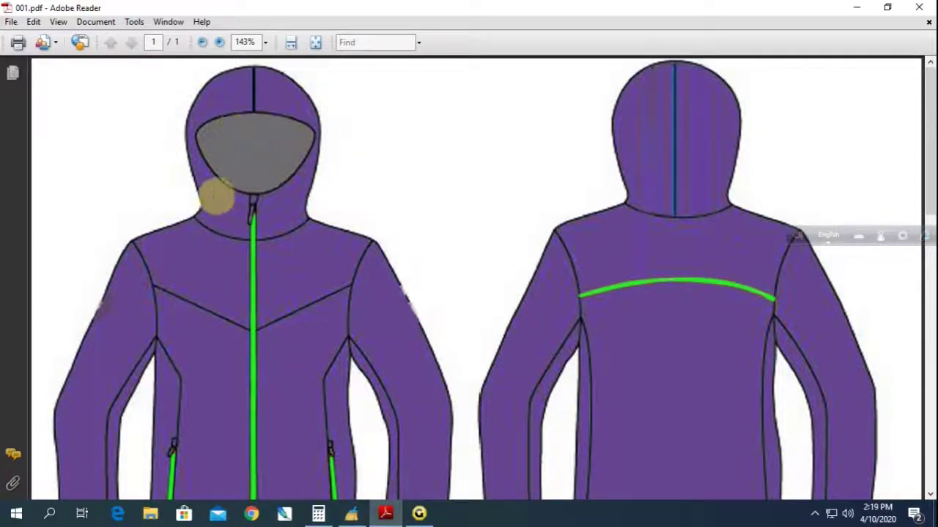
click(418, 513)
scroll(324, 251, up, 2)
Drag the HOOD piece aside to uncover the hood piece beneath it.
scroll(427, 293, up, 2)
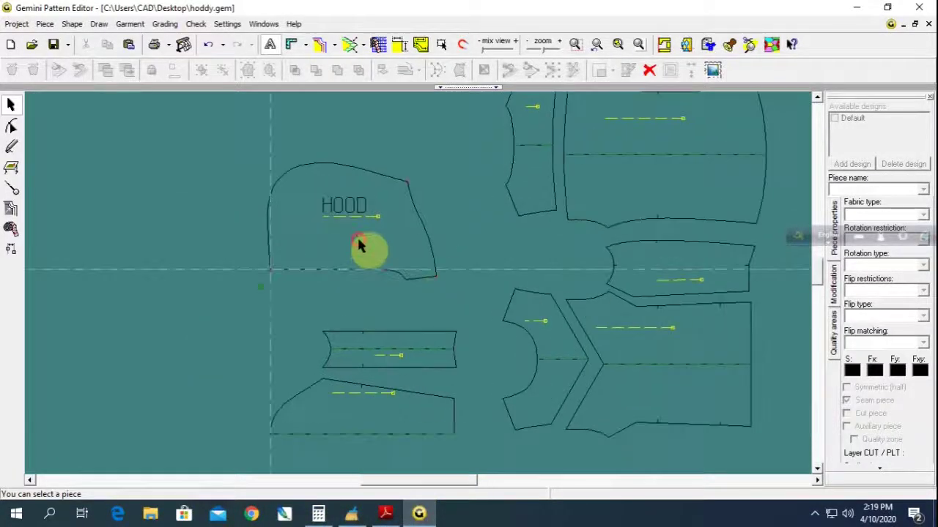
click(364, 246)
click(128, 210)
drag(334, 219, 96, 186)
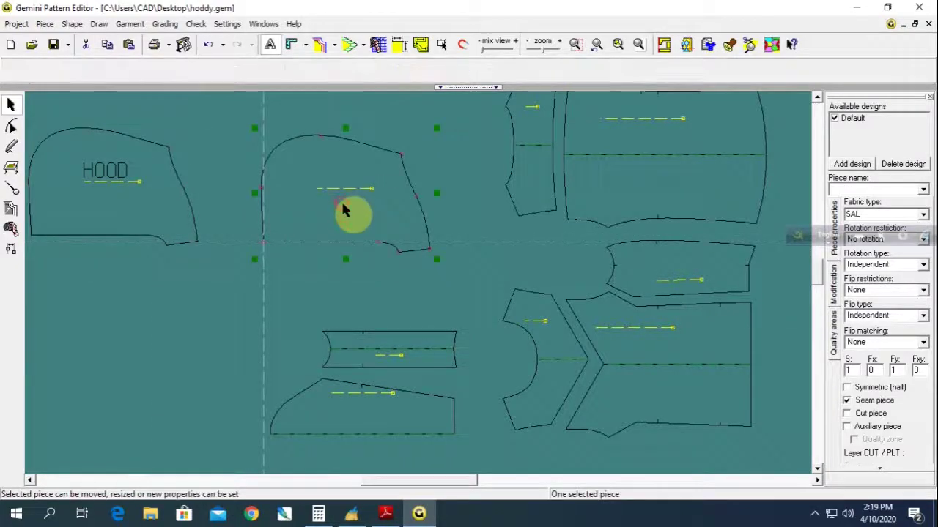
Name the uncovered hood piece HOOD-IN with fabric type SAL.
click(895, 188)
text(hood-)
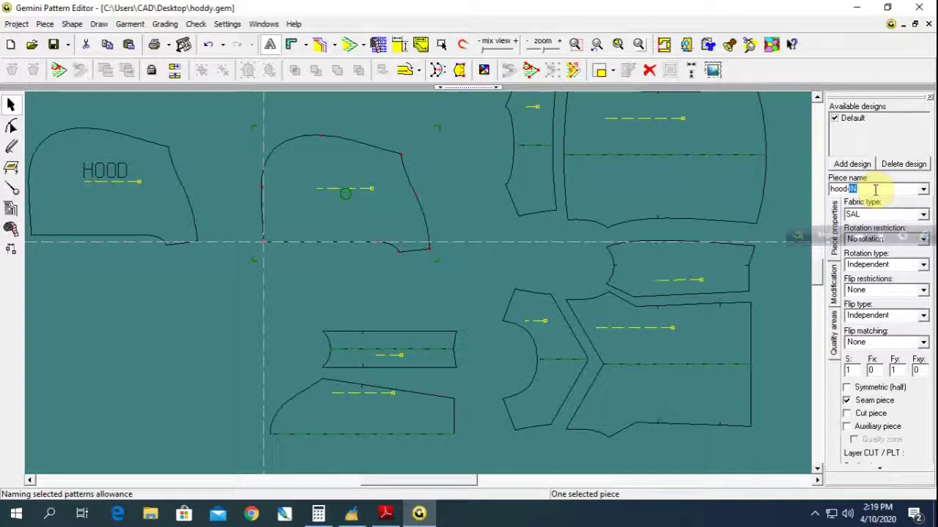
text(HOOD-IN)
key(Return)
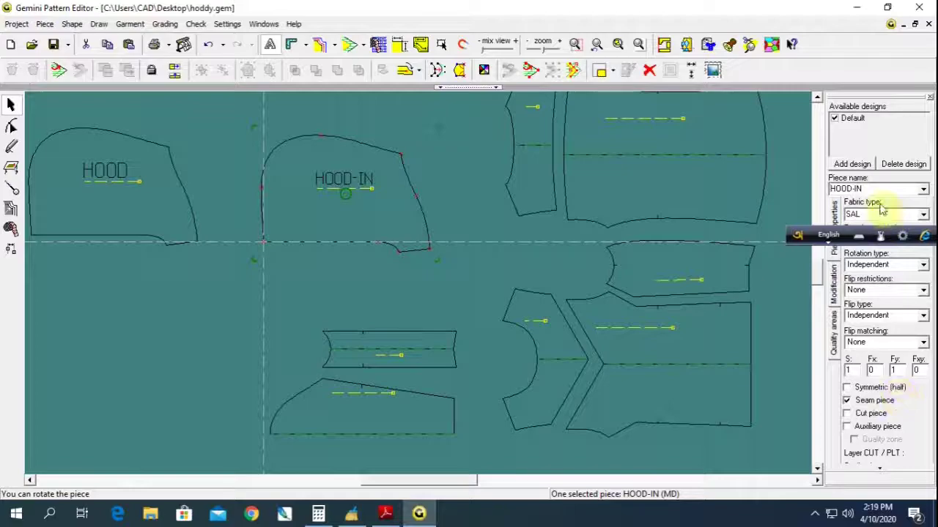
double_click(862, 214)
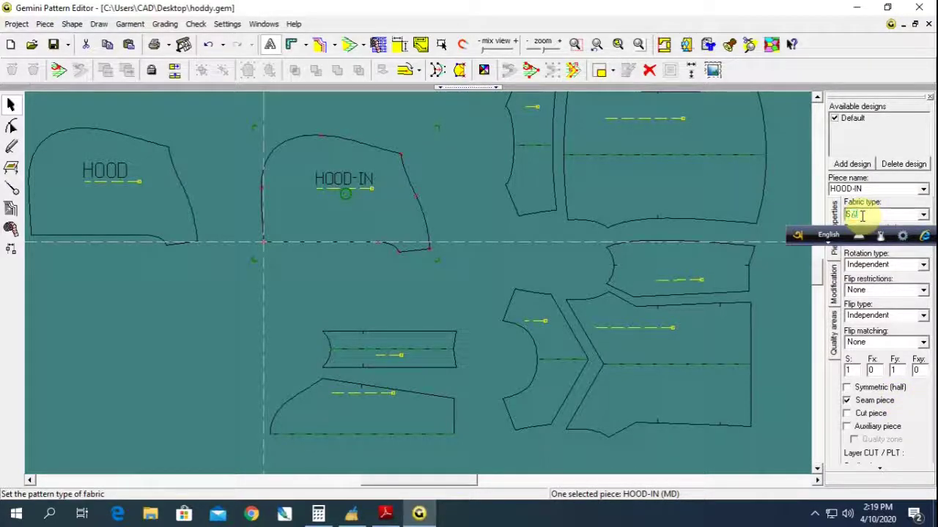
text(S/J)
click(783, 322)
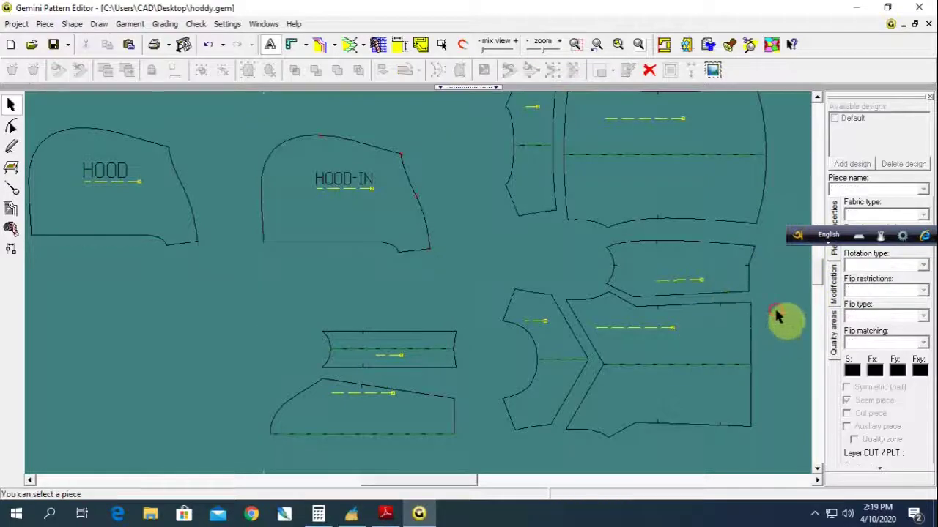
drag(805, 236, 762, 489)
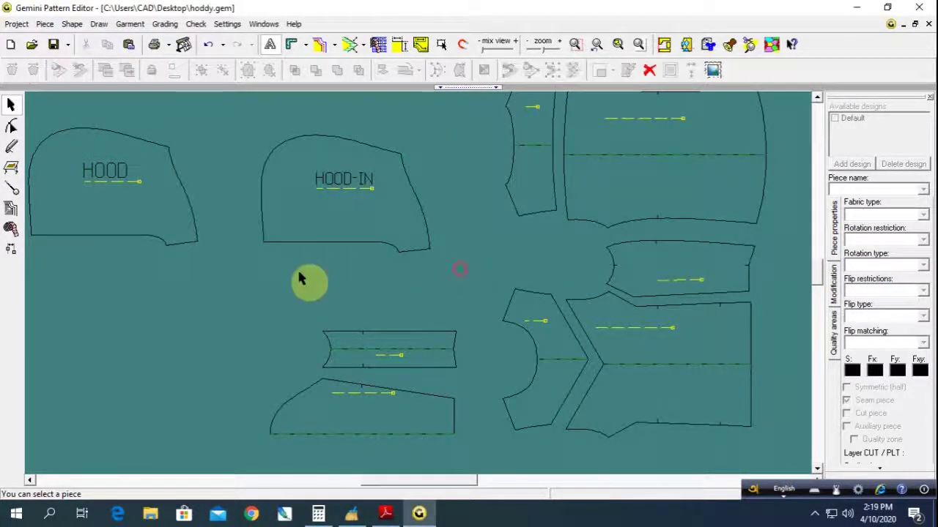
Line up the HOOD and HOOD-IN pieces next to each other on the layout.
scroll(296, 270, down, 1)
drag(363, 244, 343, 219)
drag(234, 234, 252, 221)
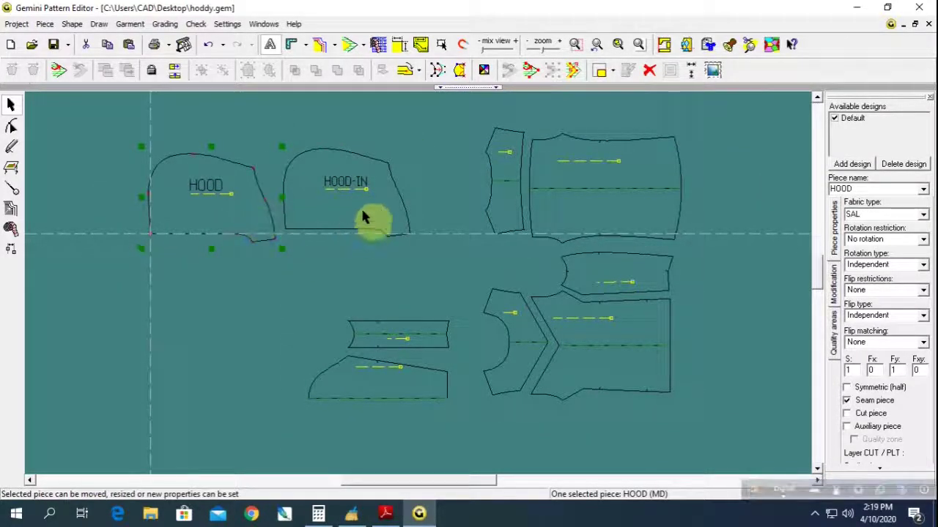
drag(366, 221, 352, 217)
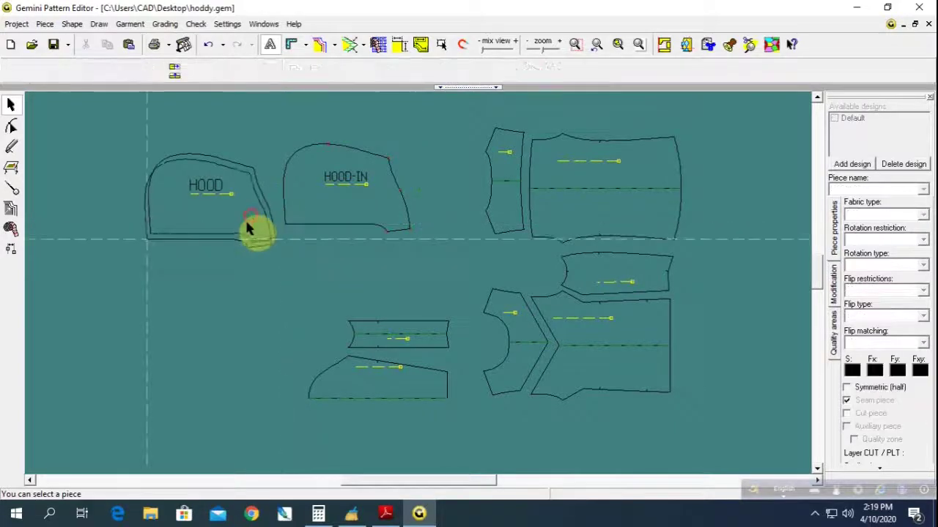
drag(251, 230, 247, 238)
click(329, 205)
click(461, 357)
scroll(461, 356, up, 2)
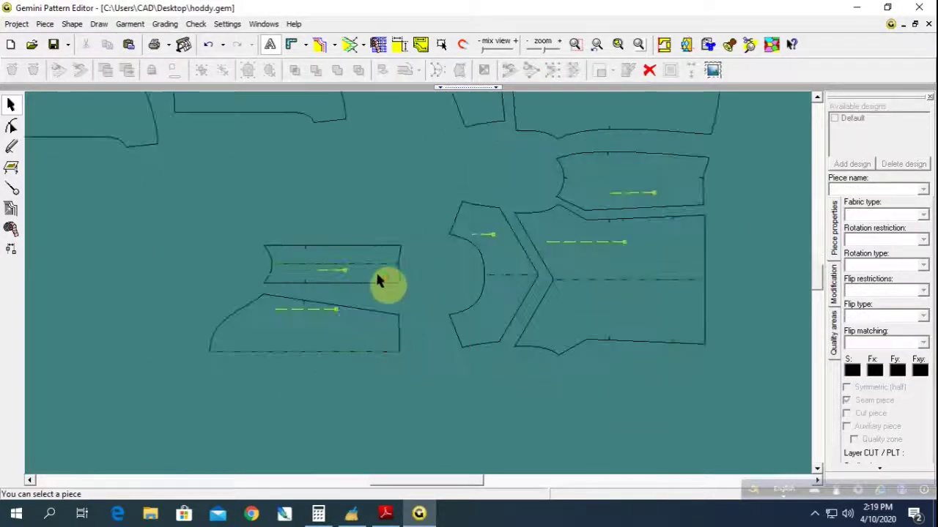
Name the small rectangular sleeve piece UNDER-SLV with fabric SAL and Y-flip 1.
click(379, 280)
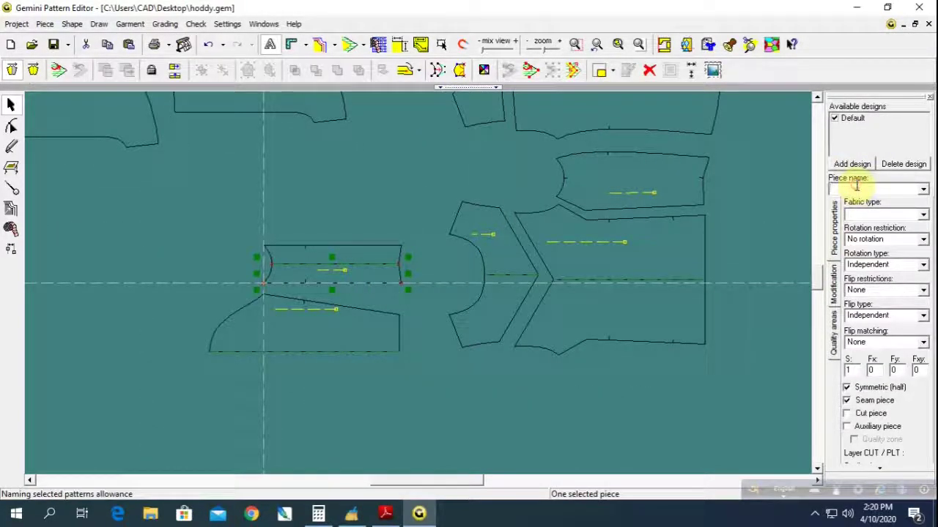
text(UNDER)
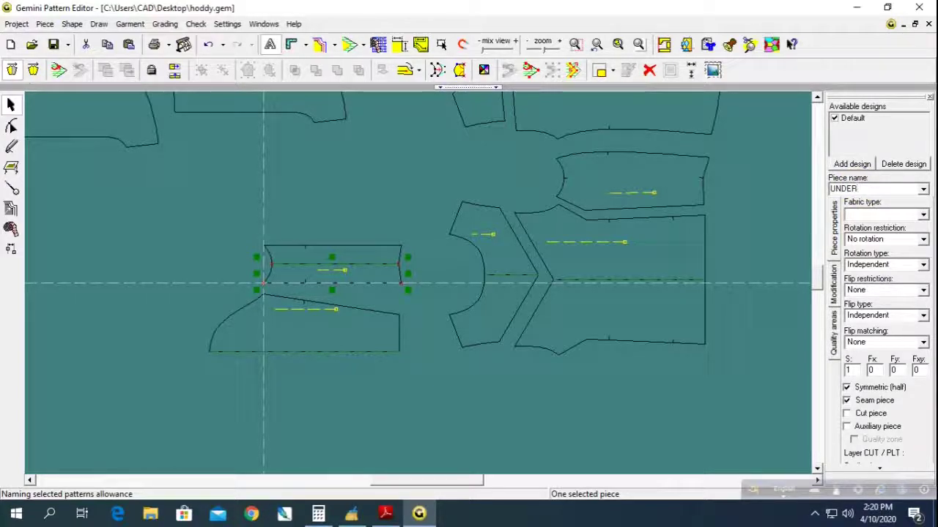
text(-SLV)
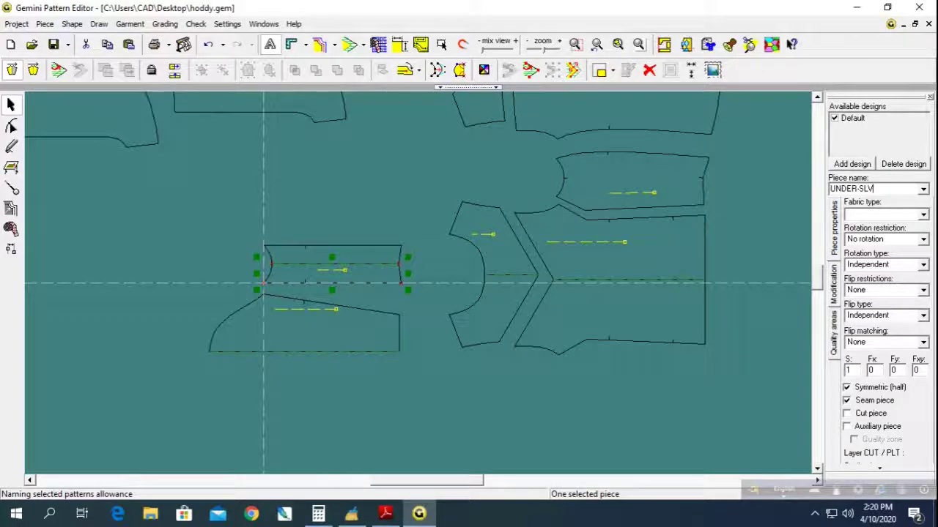
key(Return)
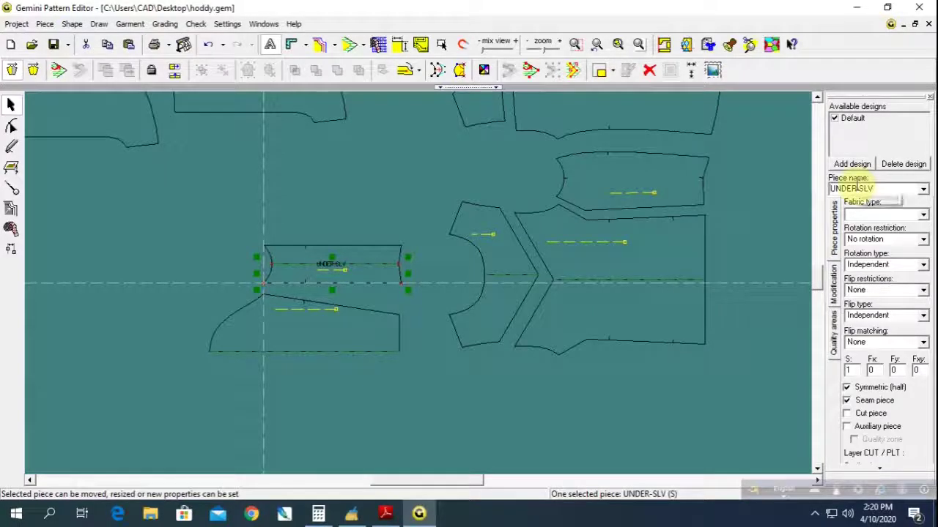
click(867, 213)
text(SA)
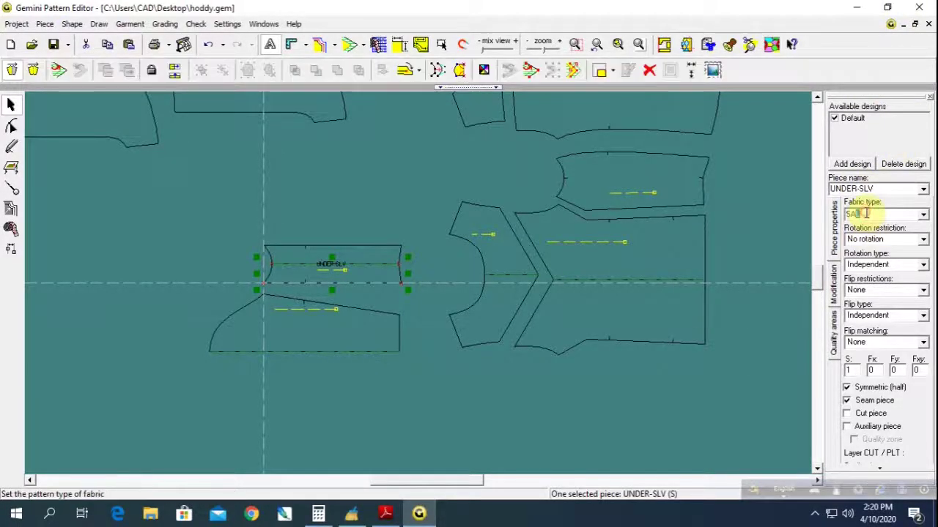
text(L)
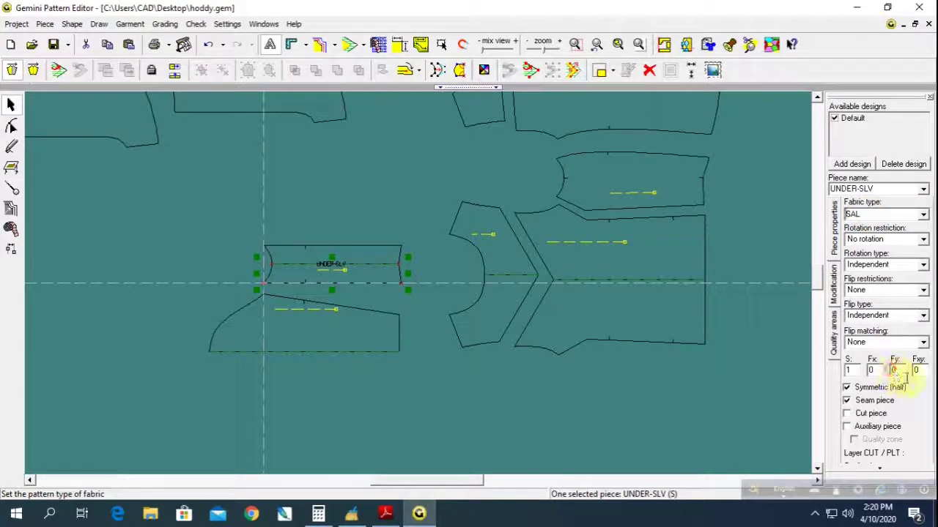
click(894, 370)
text(1)
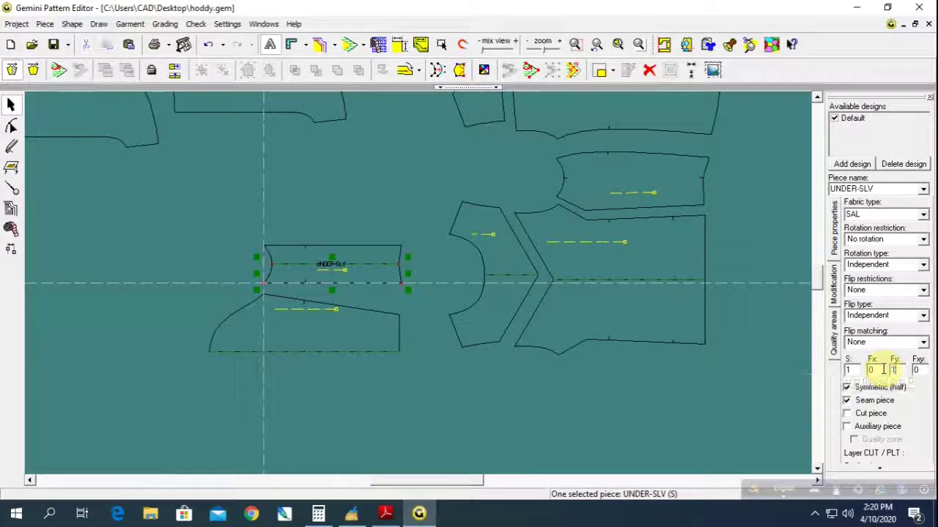
Name the lower tapered sleeve piece SLV and give it fabric SAL.
click(349, 345)
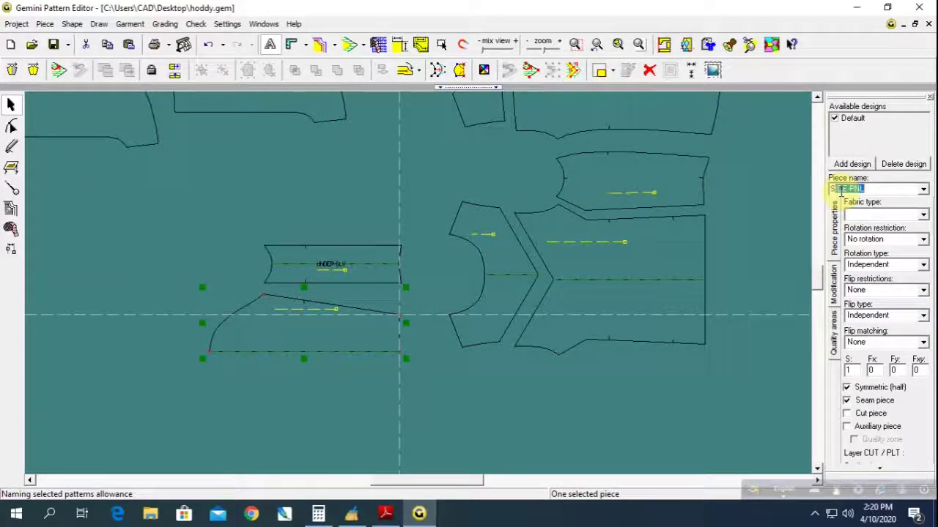
text(SLV)
key(Return)
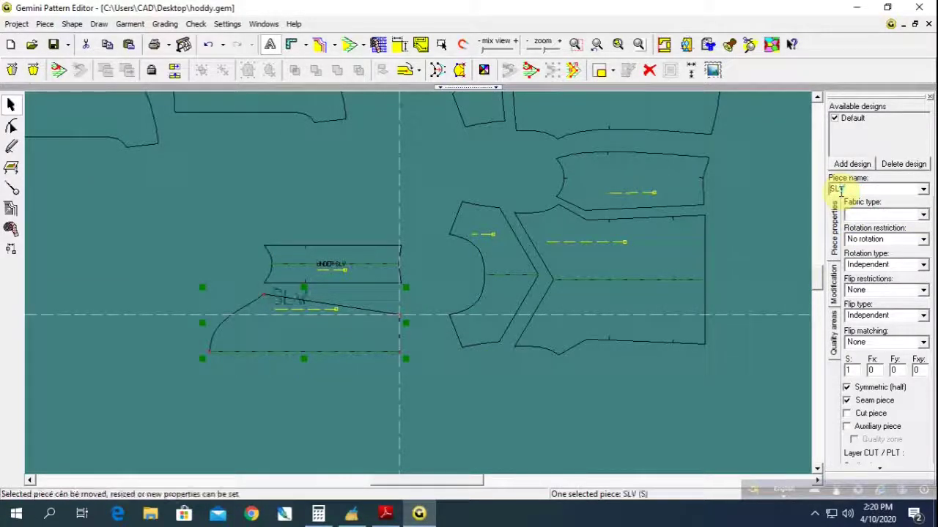
click(870, 212)
text(SAL)
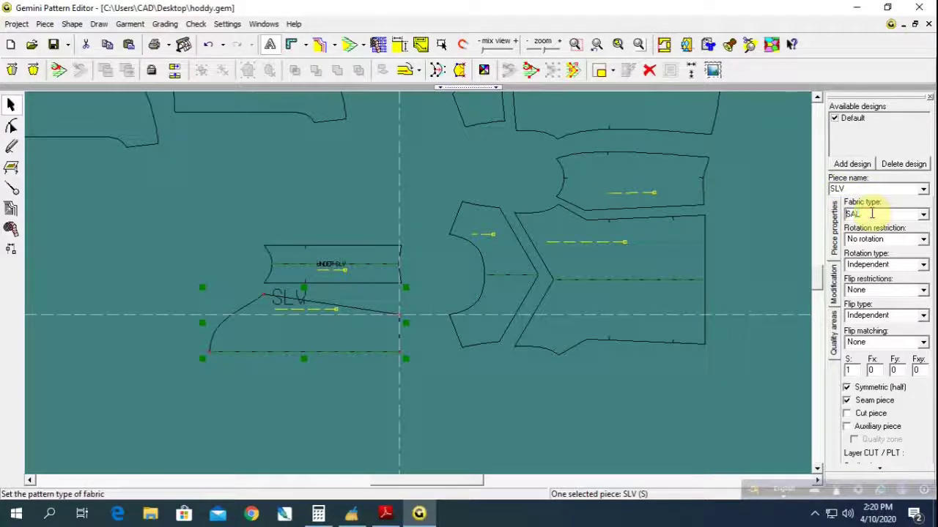
click(894, 369)
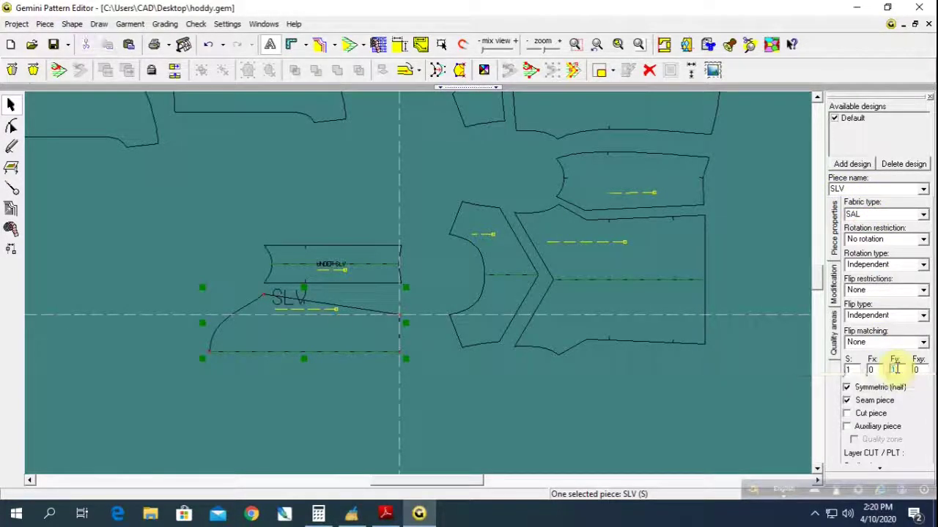
text(1)
Name the small front neck piece FR-YOUK with fabric SAL.
click(562, 246)
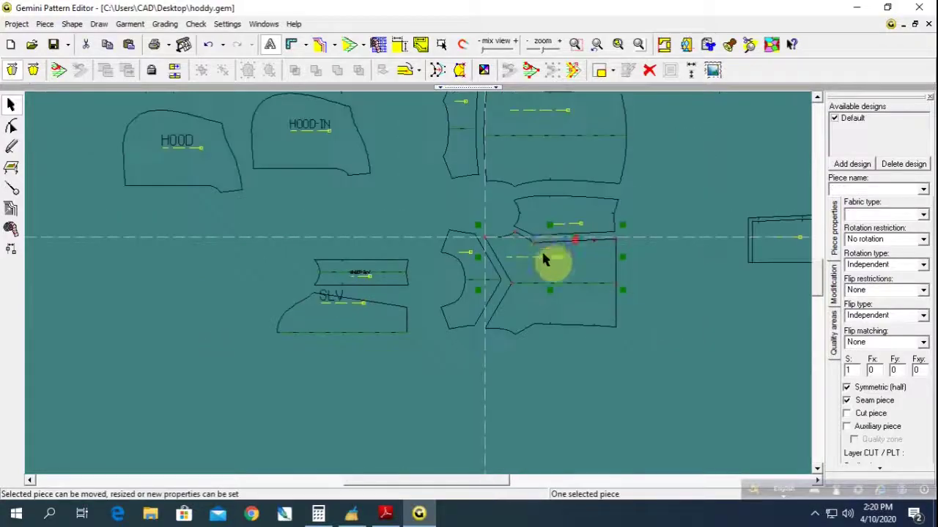
click(334, 304)
click(852, 192)
text(FR-YOUK)
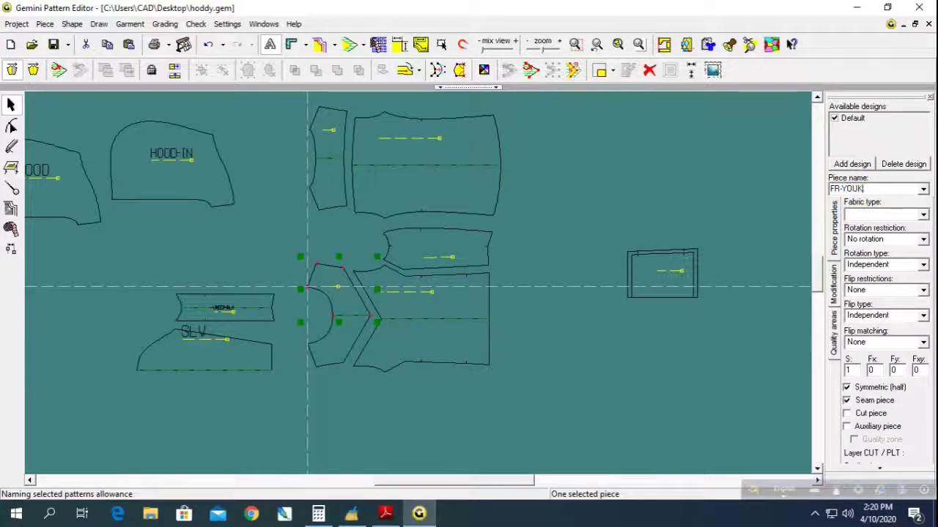
key(Return)
click(862, 213)
text(SAL)
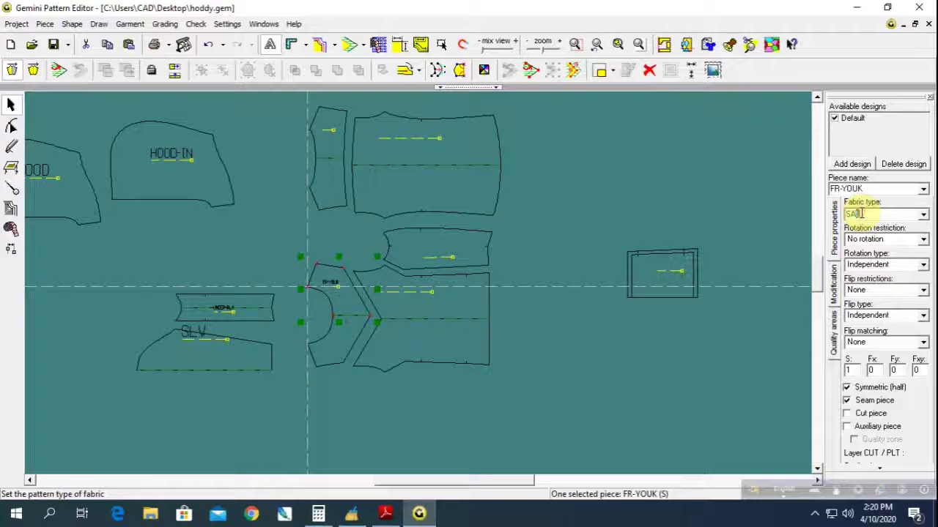
click(788, 365)
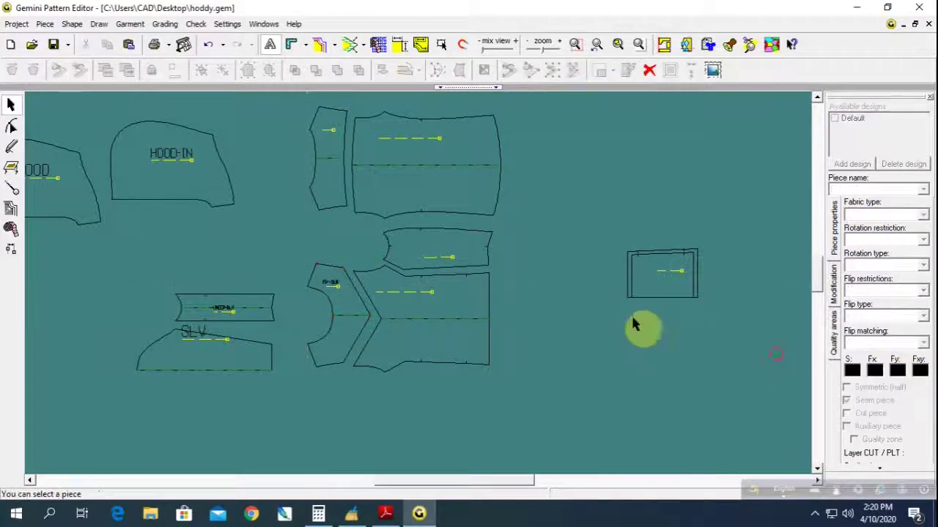
Name the large front body piece FRONT with fabric SAL.
click(423, 301)
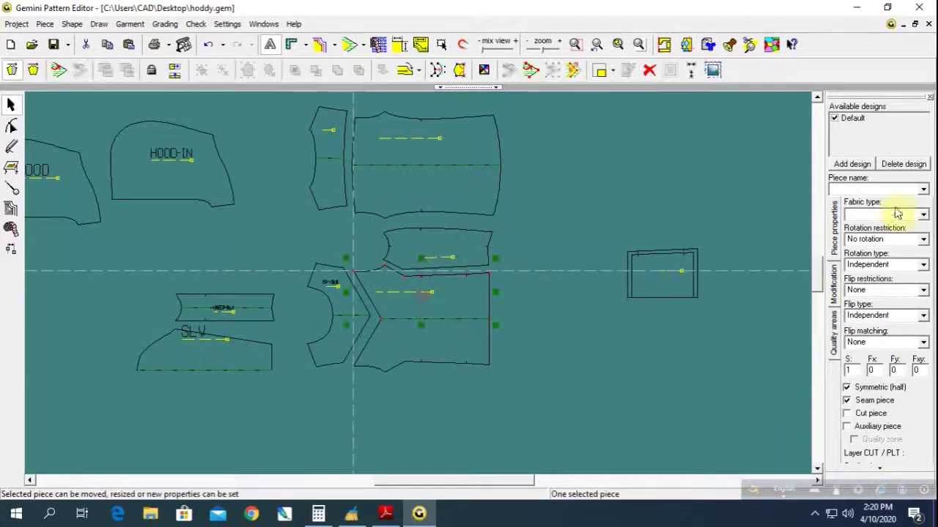
click(853, 188)
text(FRON)
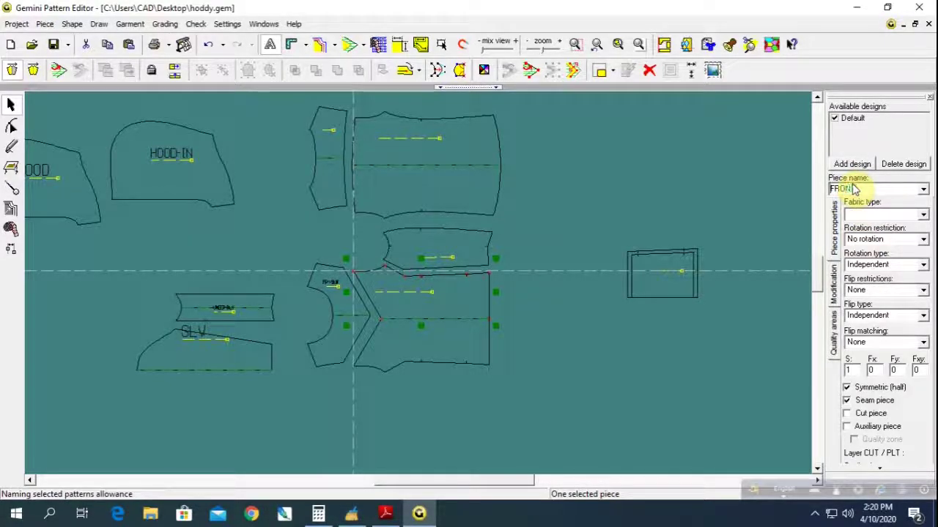
key(Return)
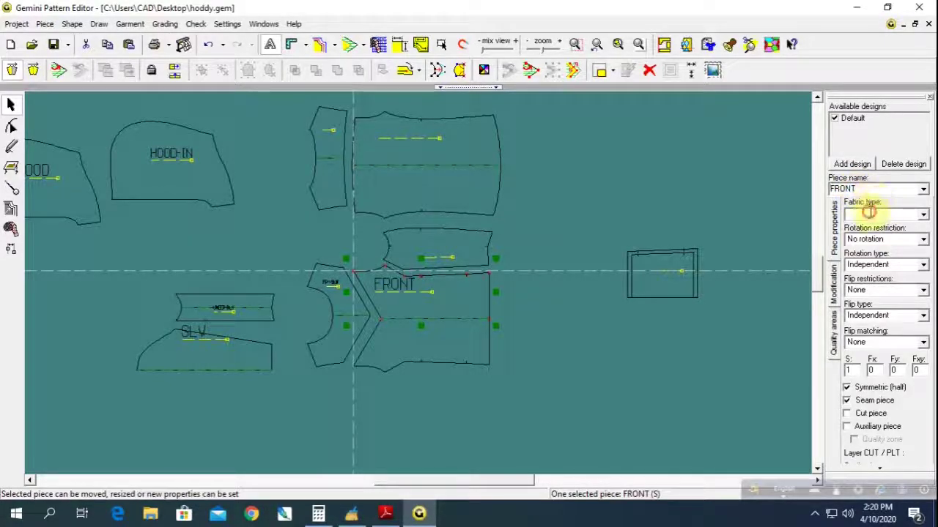
click(870, 213)
click(895, 368)
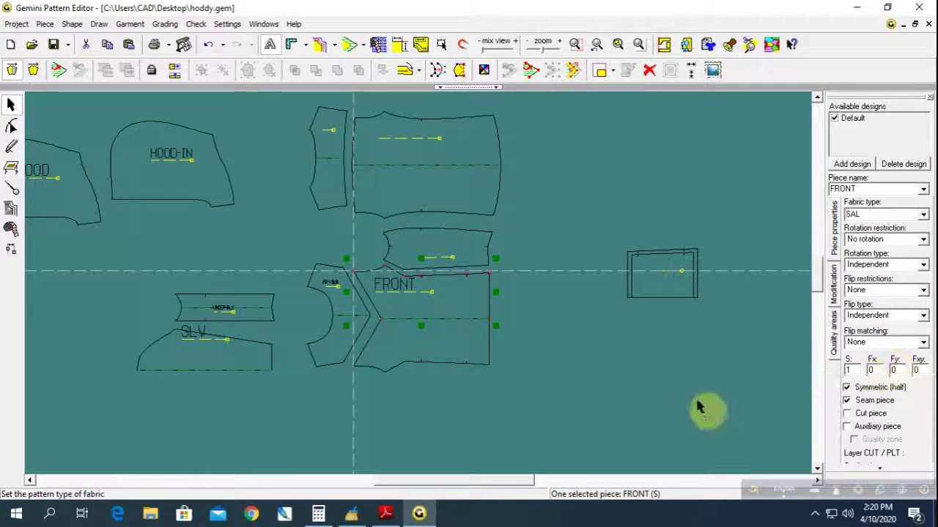
Move the pocket rectangle further left and name it FR-PKT.
click(551, 332)
drag(656, 282, 578, 277)
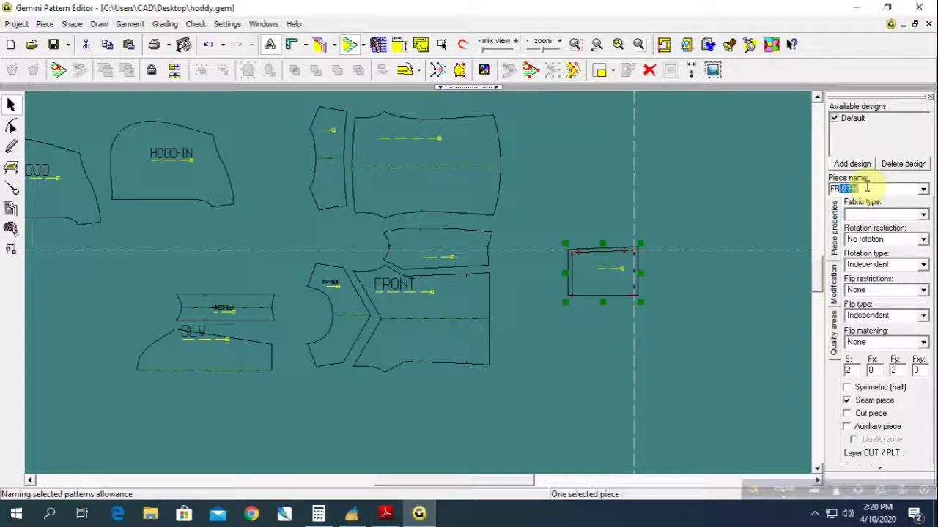
text(FR-PK)
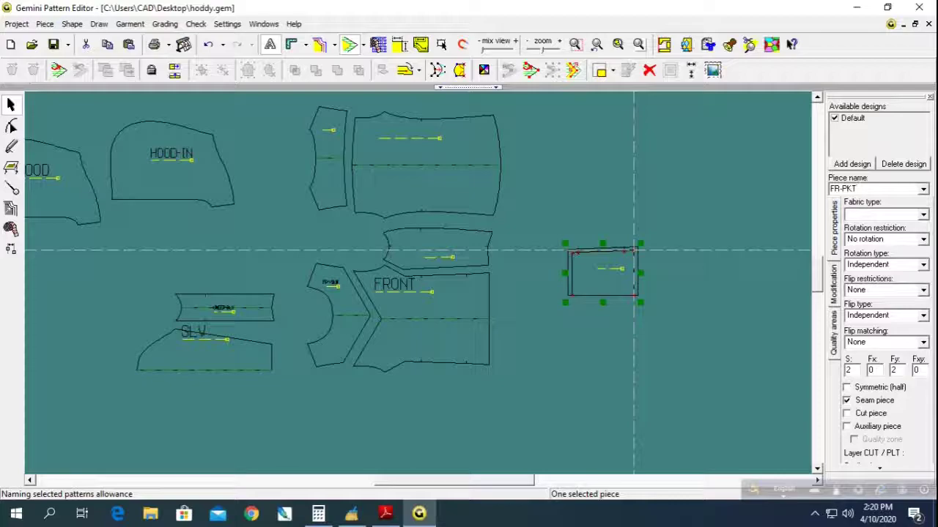
key(Tab)
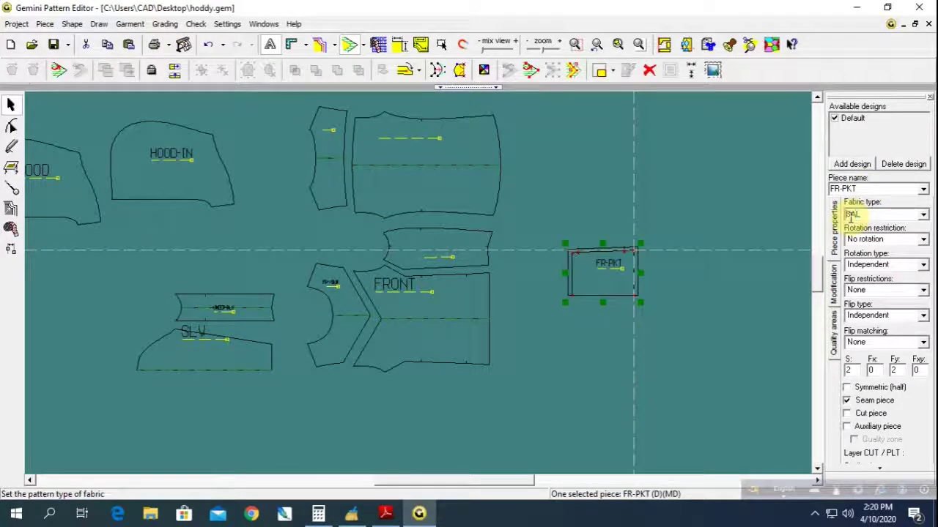
click(567, 322)
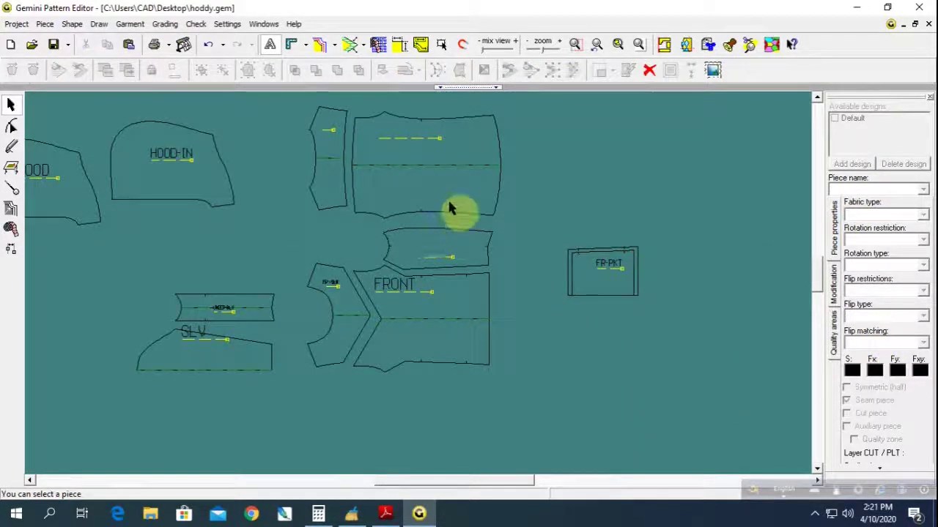
Name the panel above FRONT SIDE-PNL with fabric SAL.
click(460, 258)
text(SIDE PNL)
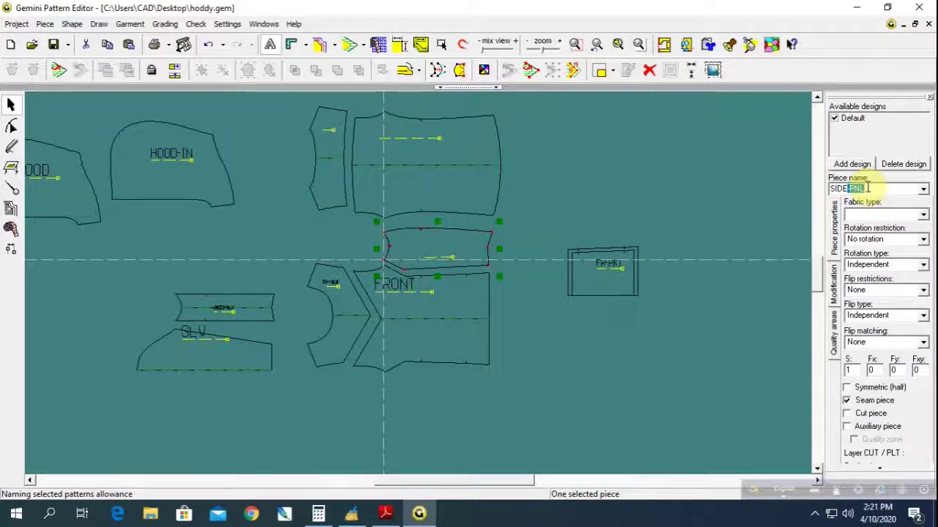
key(Return)
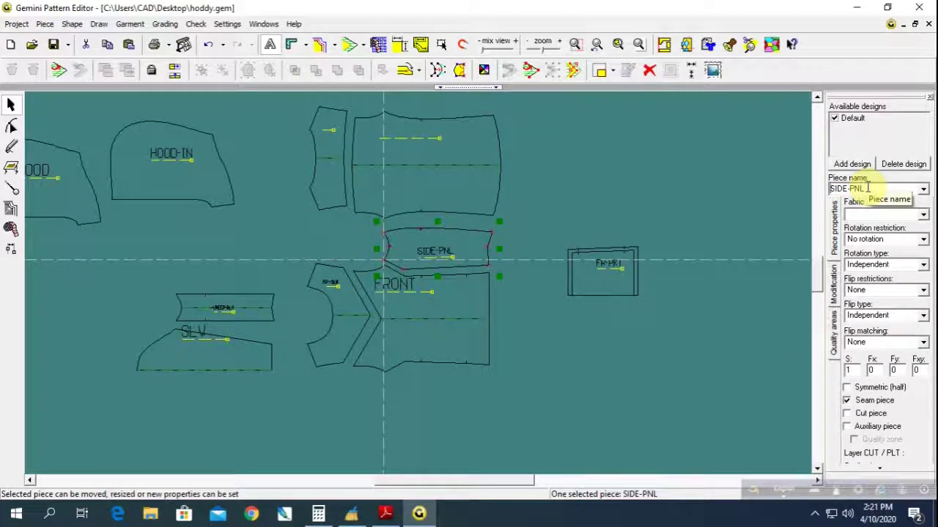
click(873, 215)
text(SAL)
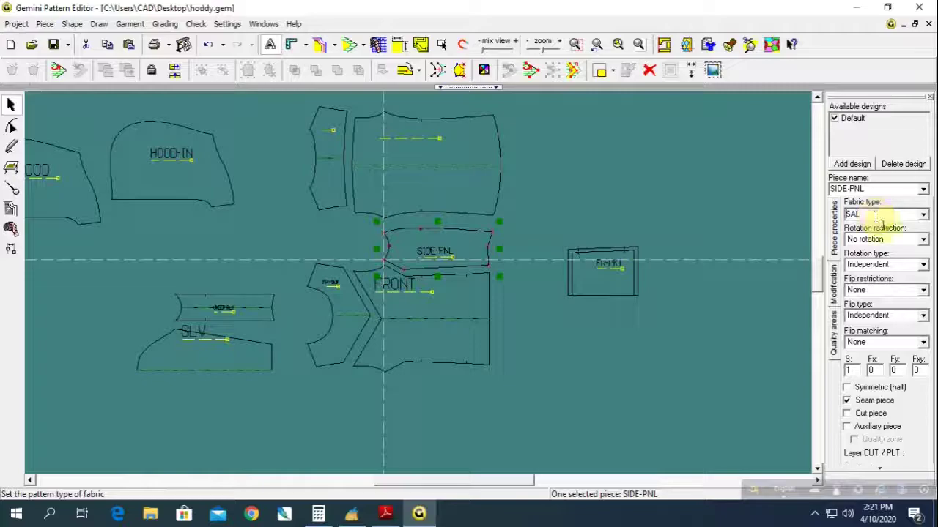
click(895, 370)
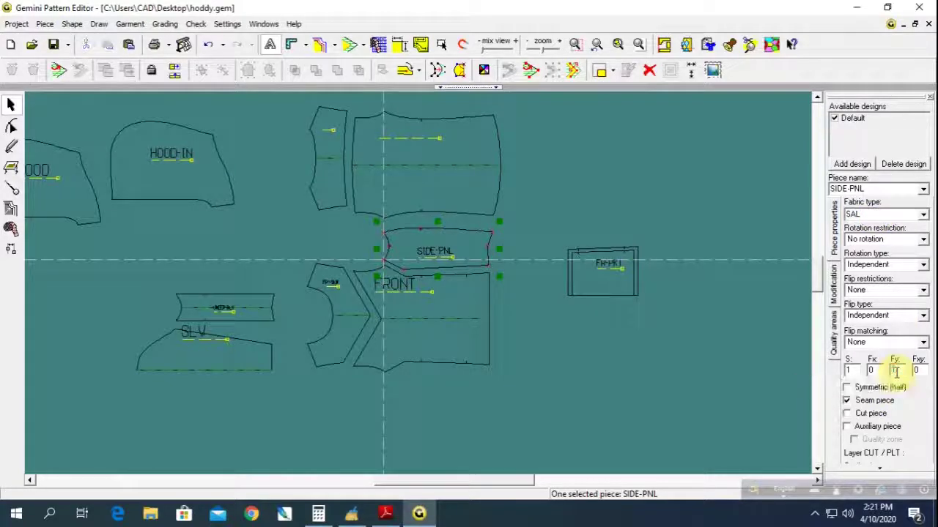
text(1)
click(613, 221)
Name the back body piece BACK with fabric entered as SAT, then select the narrow back piece for naming.
click(462, 168)
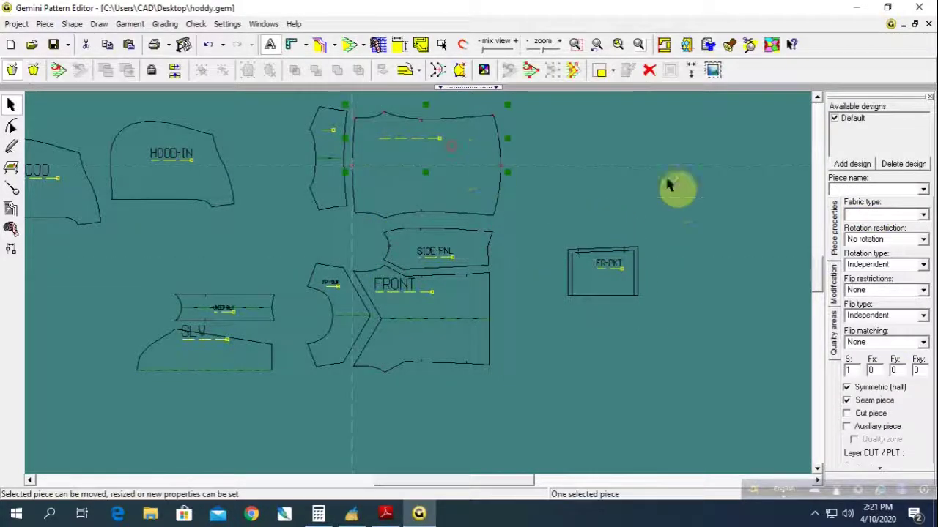
click(858, 191)
text(BAC)
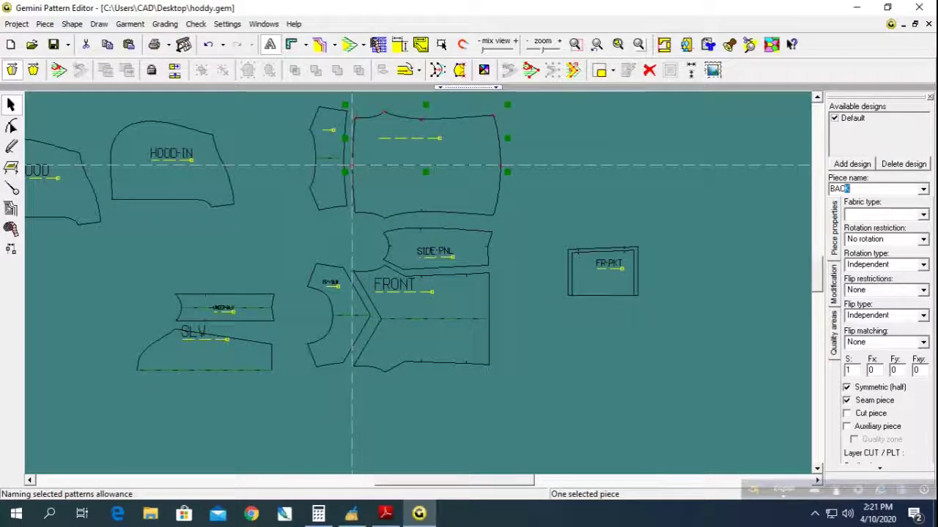
key(Return)
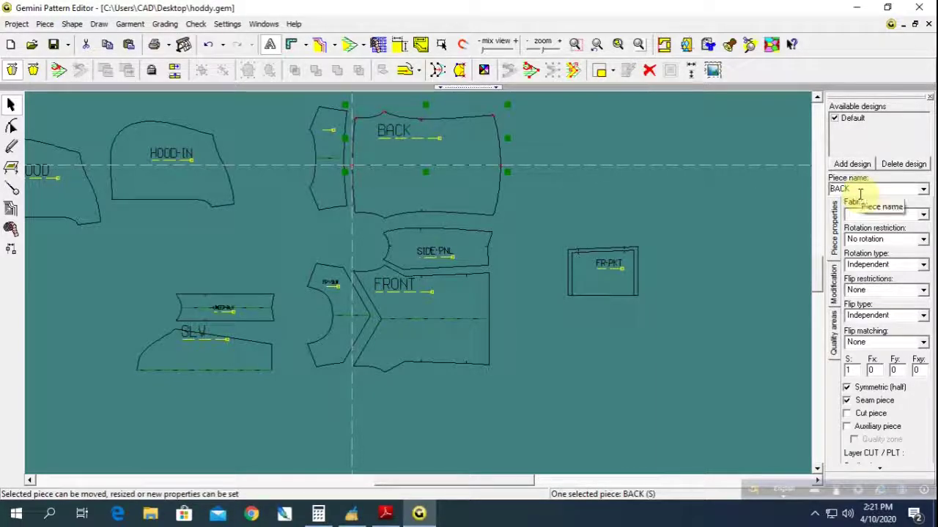
click(866, 215)
text(SAT)
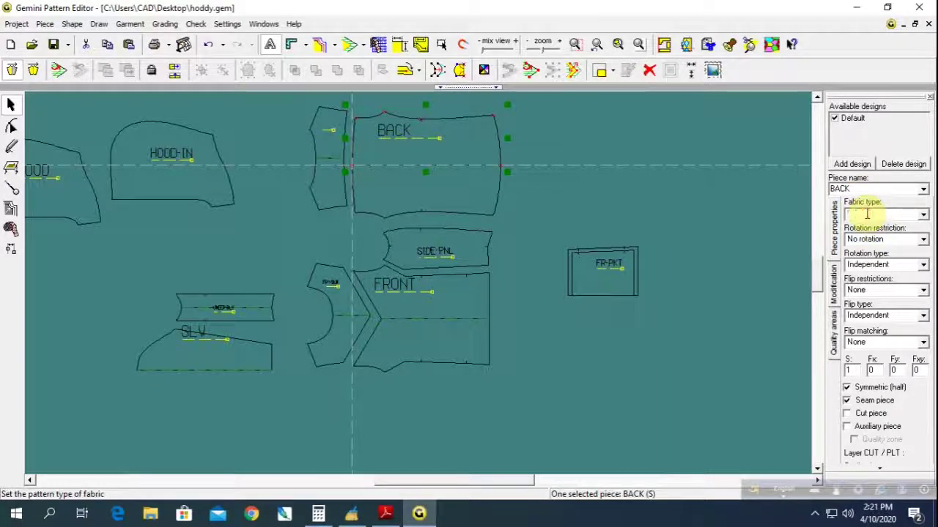
click(607, 225)
click(339, 139)
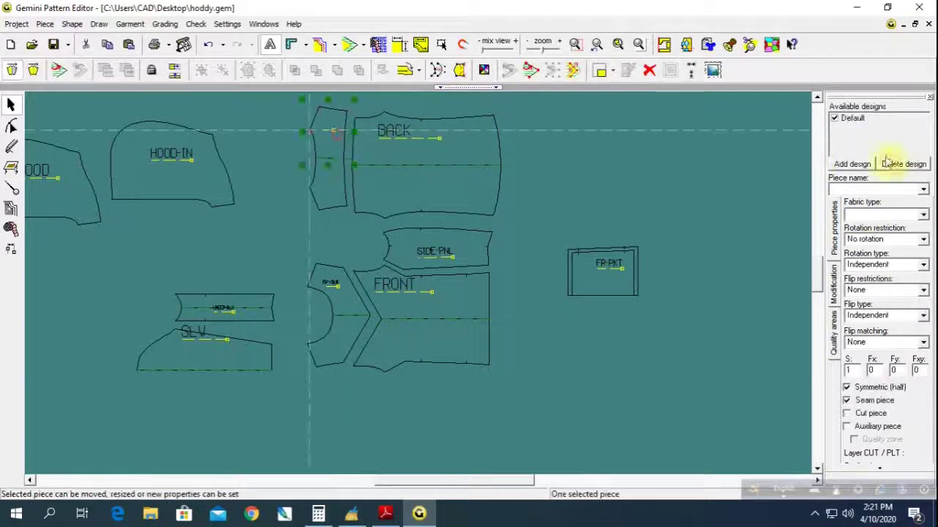
click(852, 189)
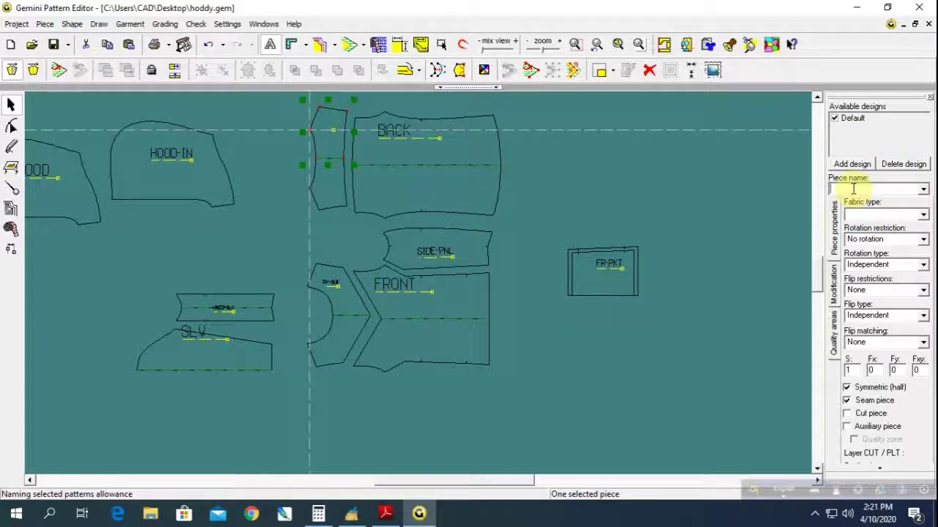
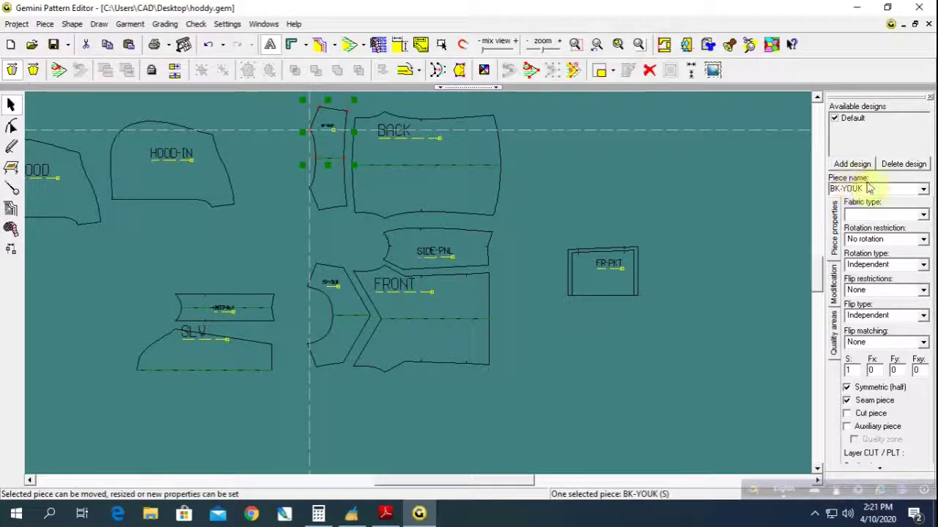
Give the BK-YOUK back yoke the SAL fabric type and deselect it.
click(871, 211)
text(SAL)
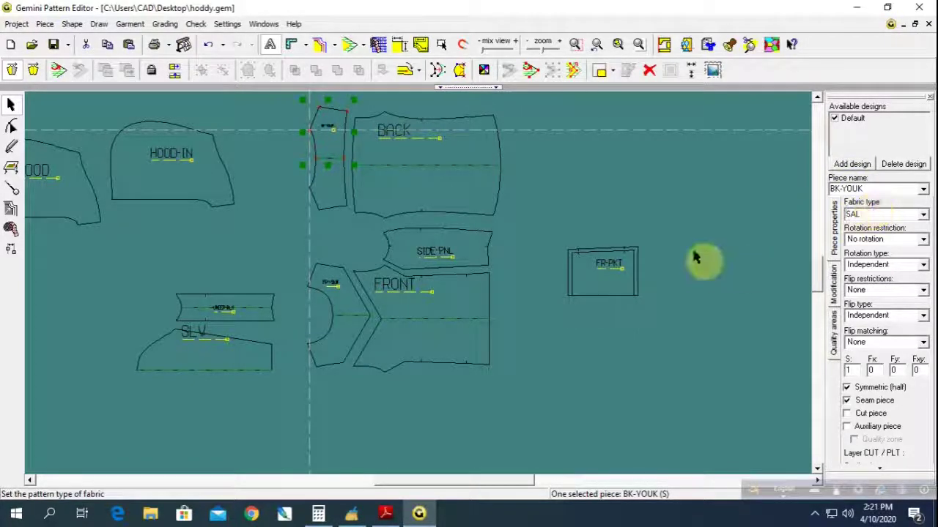
click(670, 221)
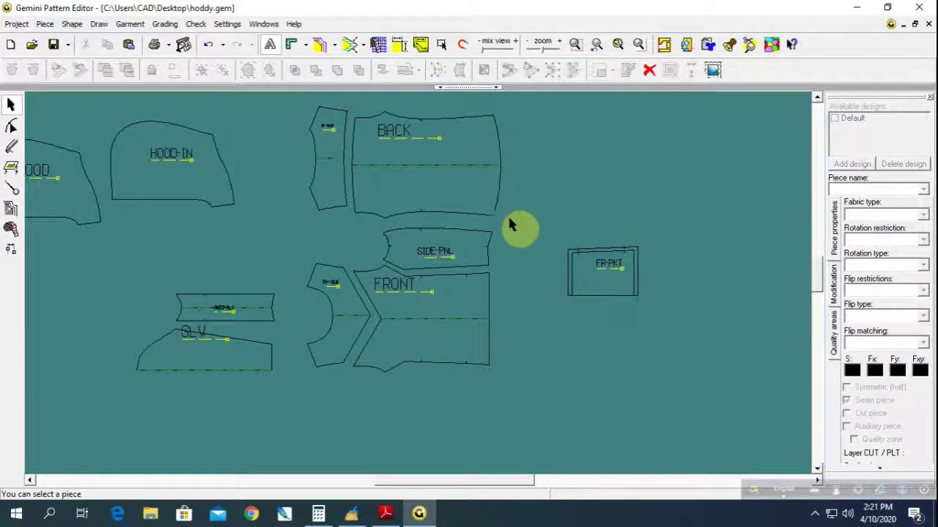
scroll(272, 235, down, 1)
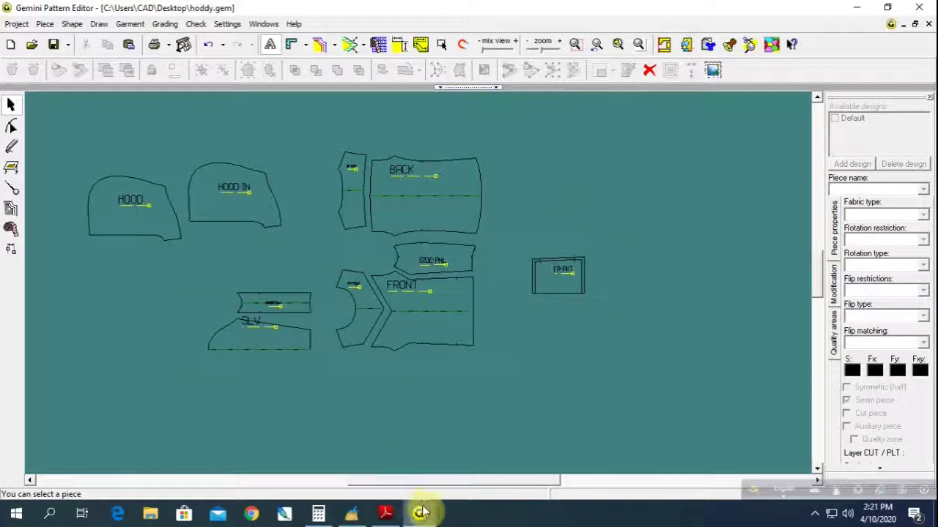
Check the 3-4 size table in the jacket specification PDF, then return to the hoodie pattern.
click(385, 512)
scroll(543, 322, down, 5)
scroll(544, 333, down, 5)
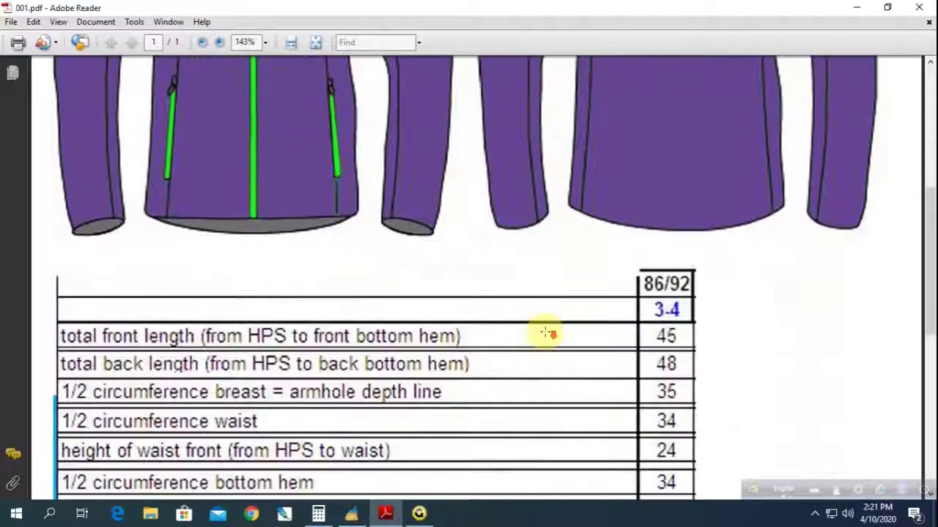
click(424, 514)
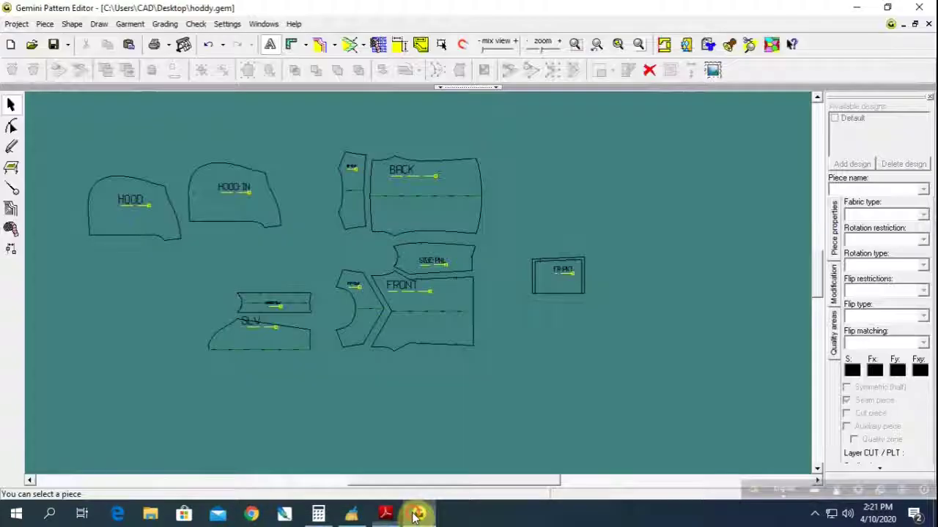
Generate and accept a combined 3-4 grade size set for all pieces.
click(9, 211)
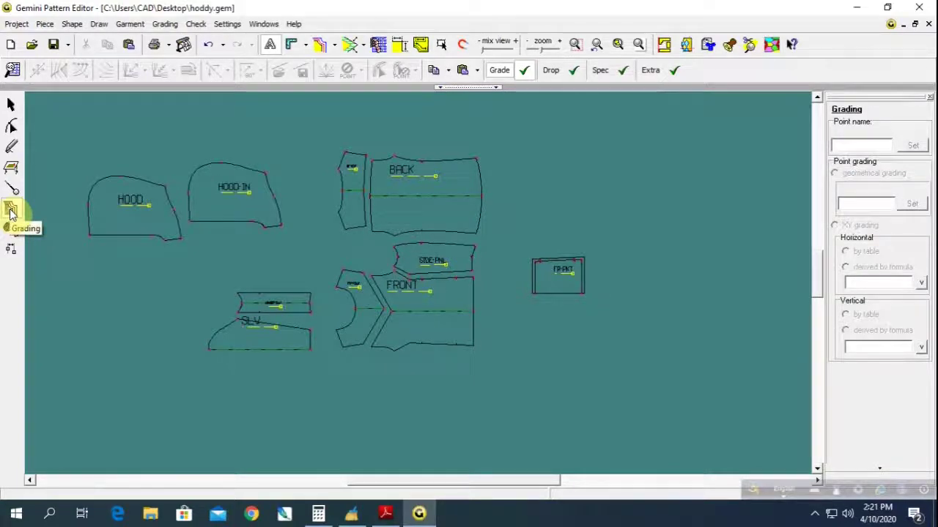
click(14, 69)
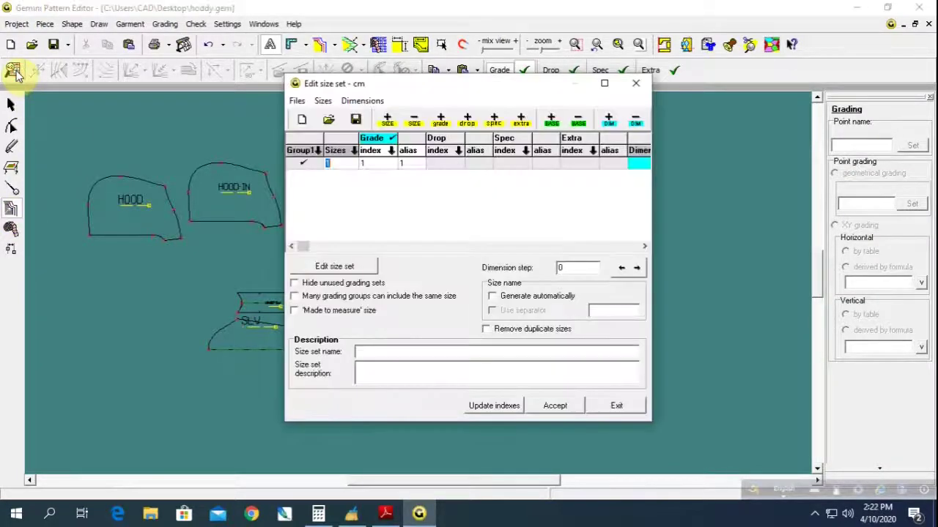
click(337, 267)
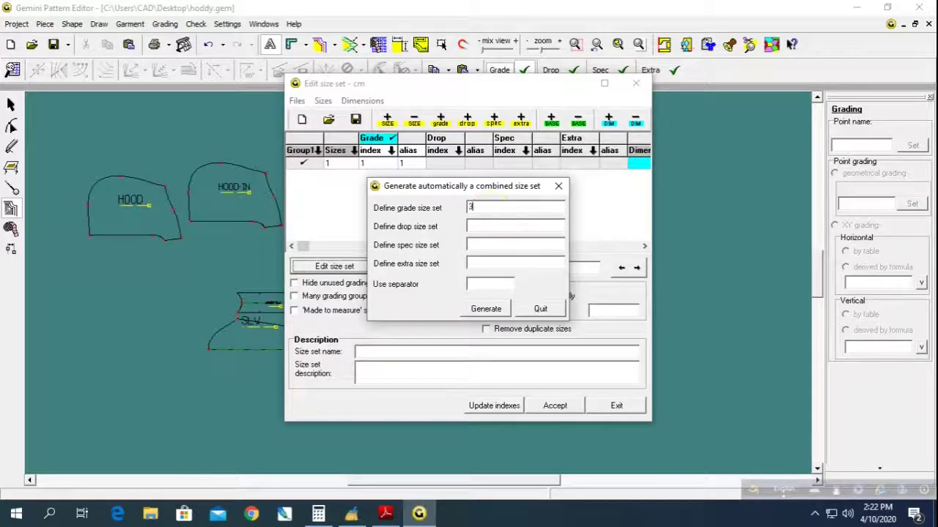
click(490, 302)
click(516, 299)
click(558, 405)
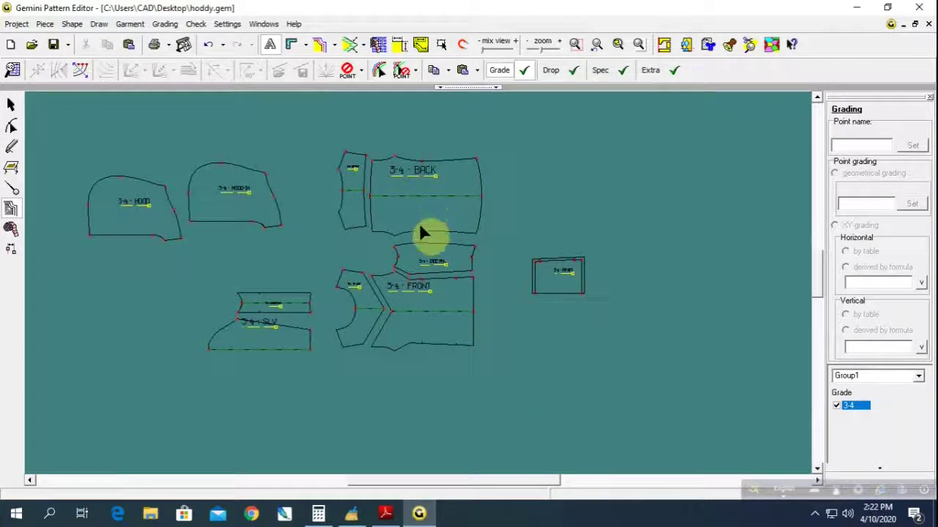
Save the pattern as demo_hoddy.gem, past the demo warning, and select all ten pieces.
scroll(418, 280, up, 1)
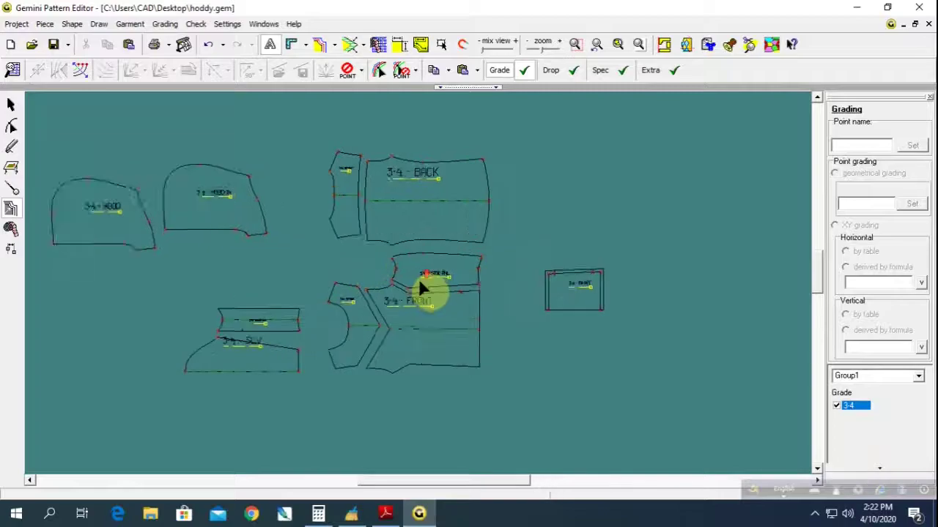
scroll(418, 280, up, 1)
click(11, 105)
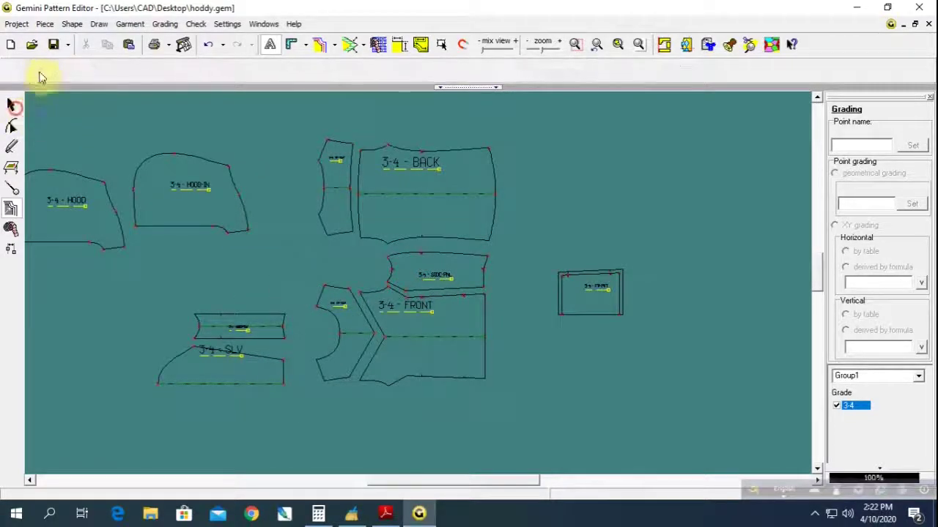
key(ctrl+s)
click(506, 302)
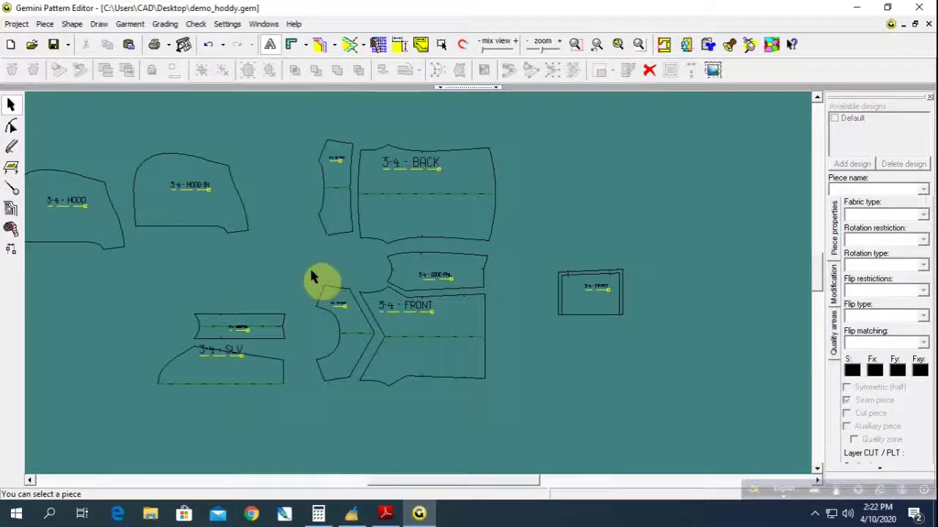
key(ctrl+a)
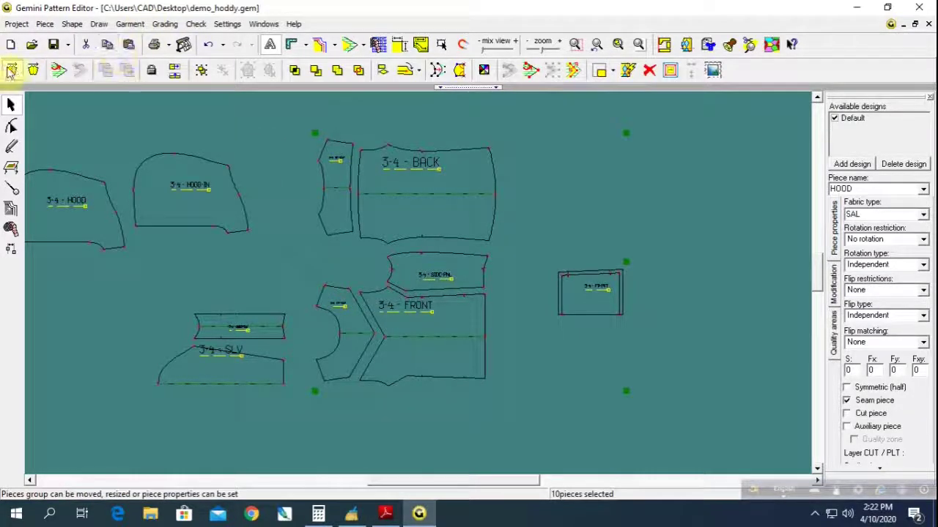
Add seam allowance to all selected pieces, then clear the selection.
click(353, 45)
click(293, 117)
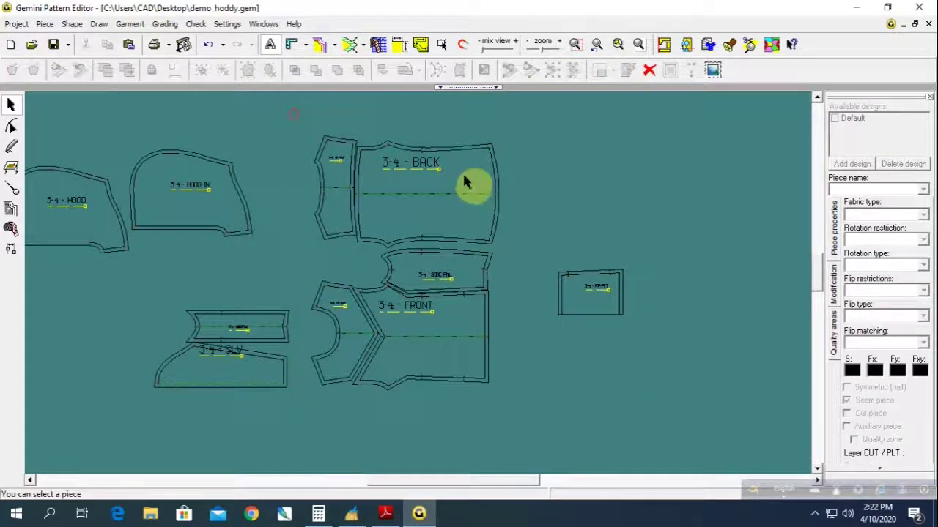
click(533, 179)
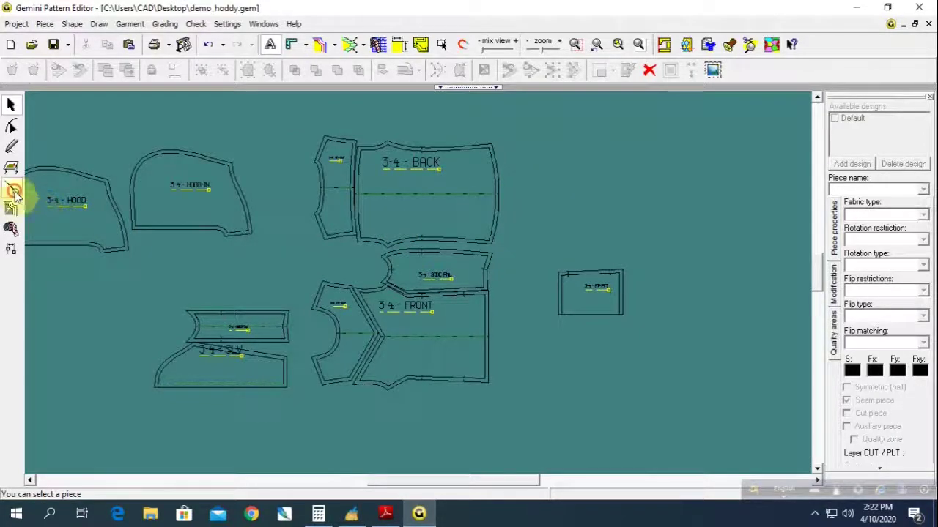
Edit the seam allowance width on the BACK and SIDE-PNL right fold edges.
click(11, 188)
click(495, 178)
click(12, 70)
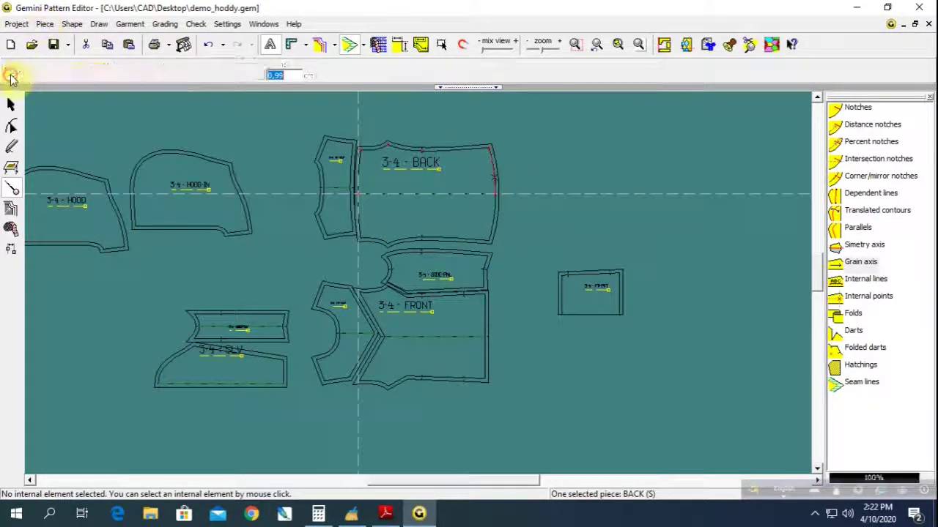
text(1)
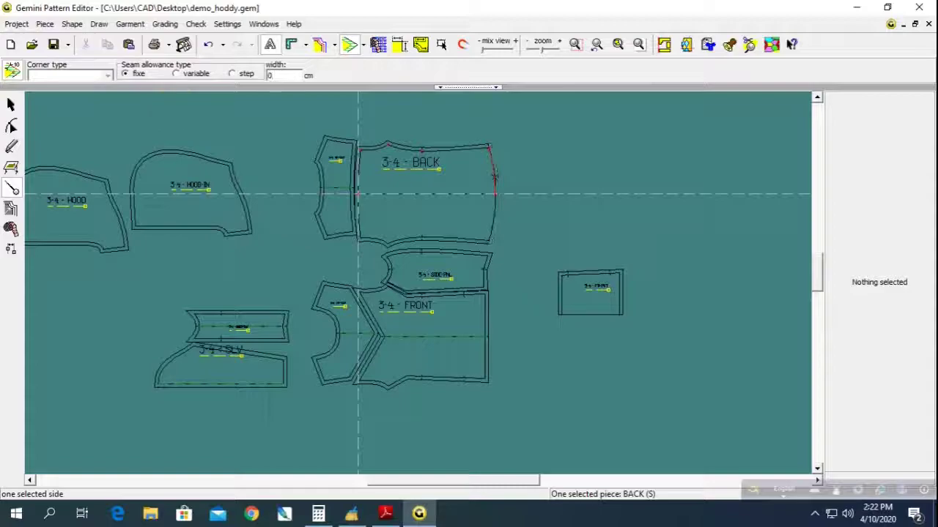
click(485, 264)
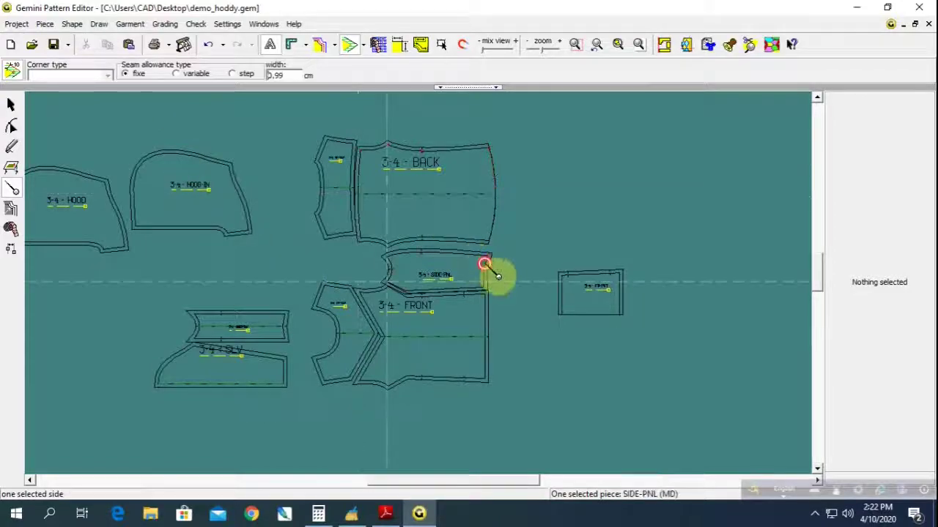
double_click(276, 74)
text(0)
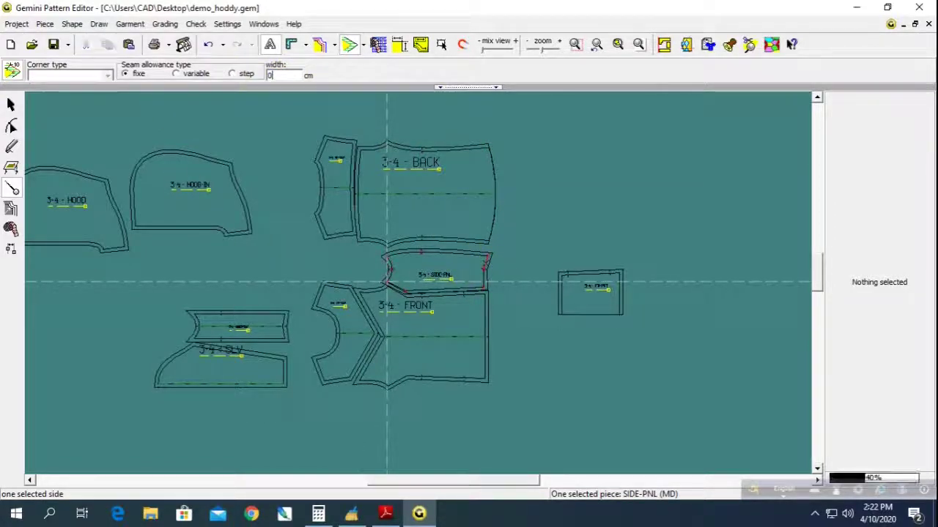
click(485, 278)
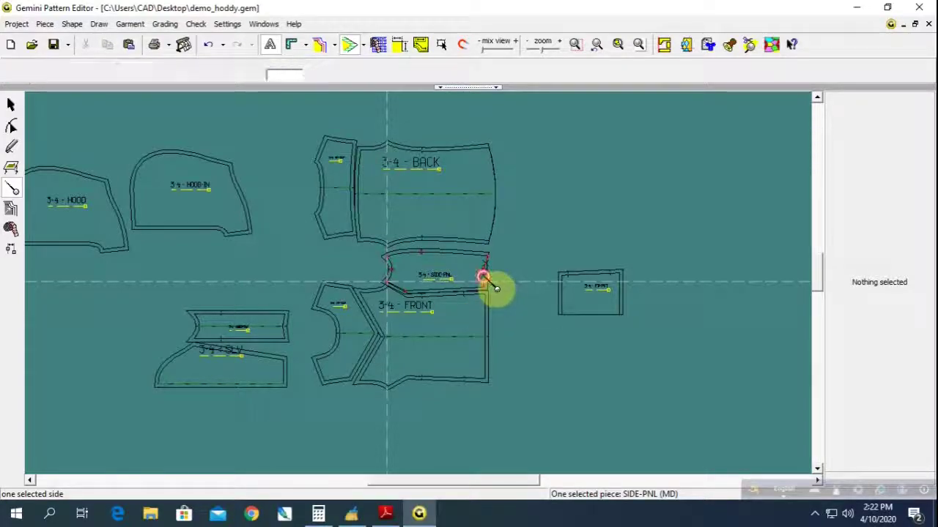
double_click(286, 75)
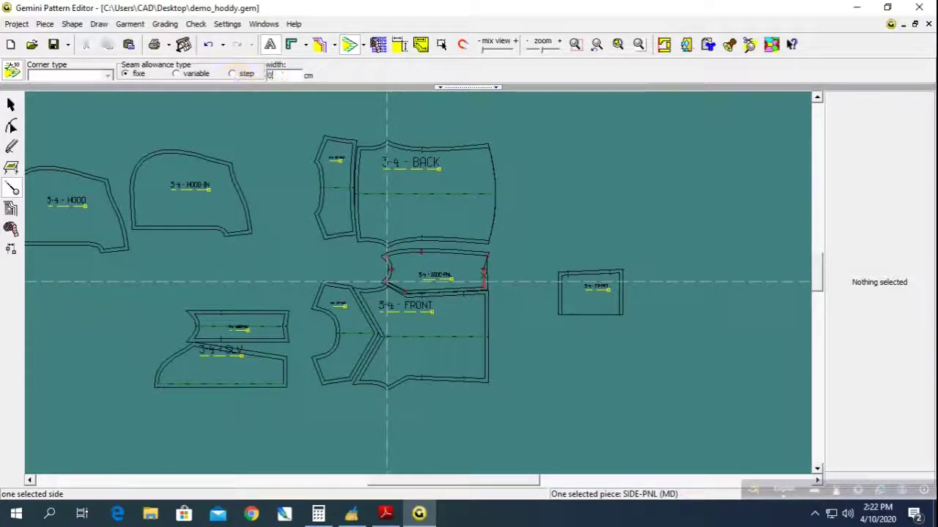
Set zero seam allowance on FRONT's right fold edge and the sleeve's bottom edge.
click(485, 310)
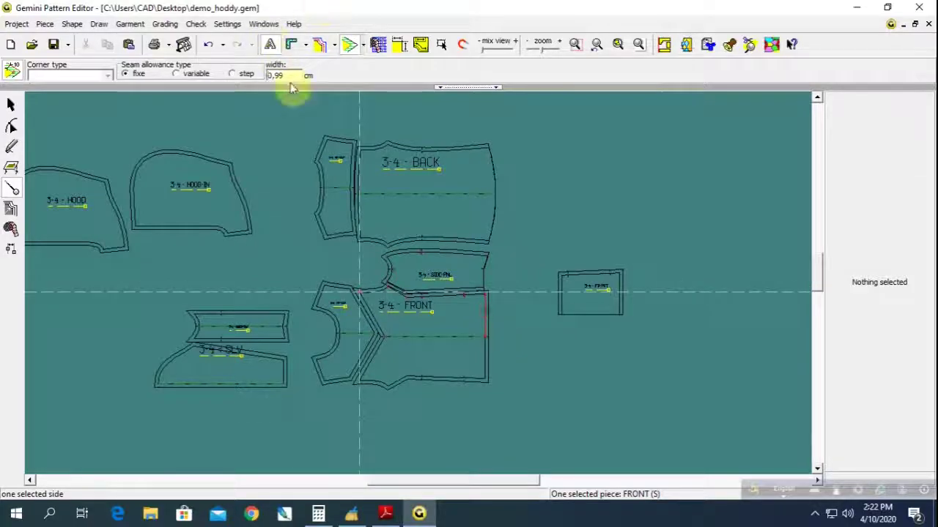
text(0)
key(Return)
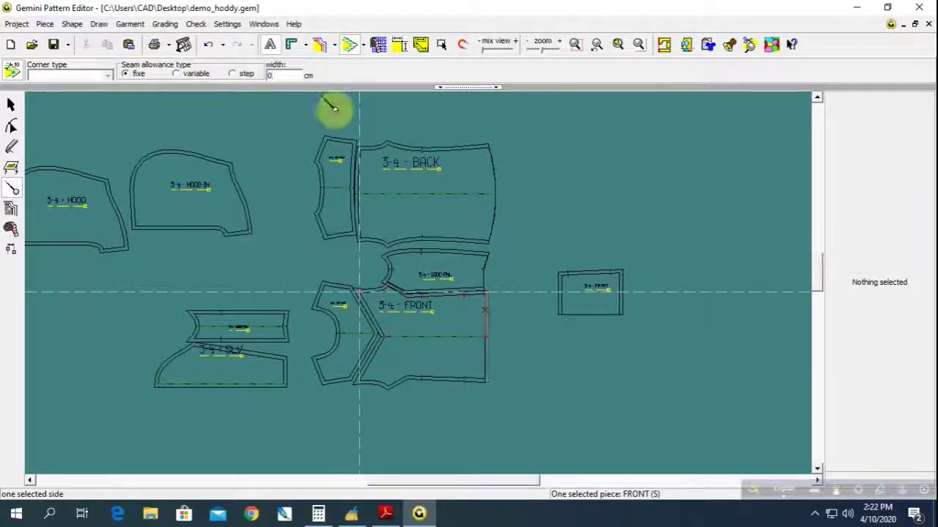
click(529, 226)
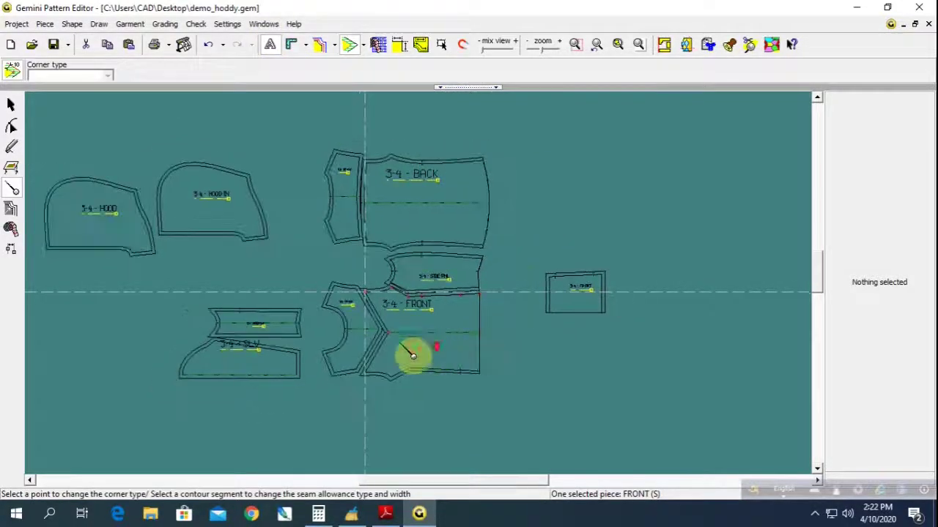
click(265, 377)
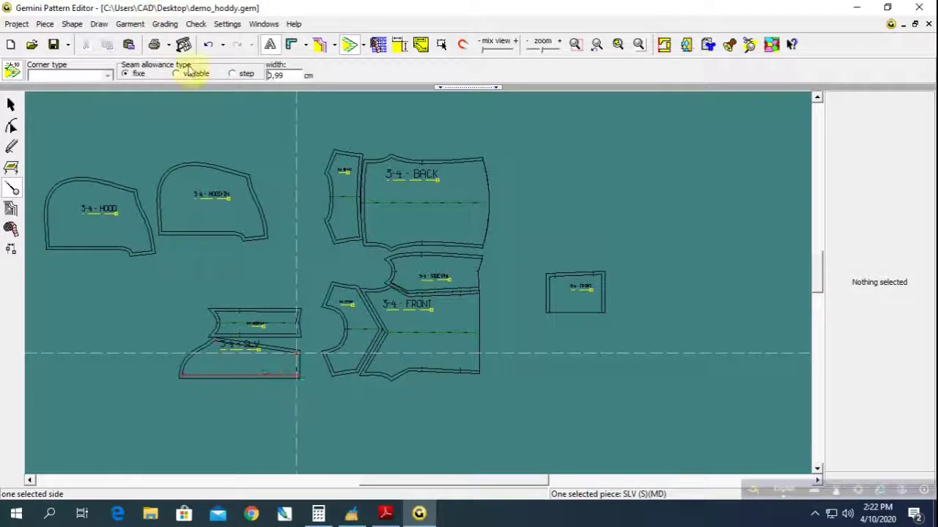
double_click(292, 75)
text(0)
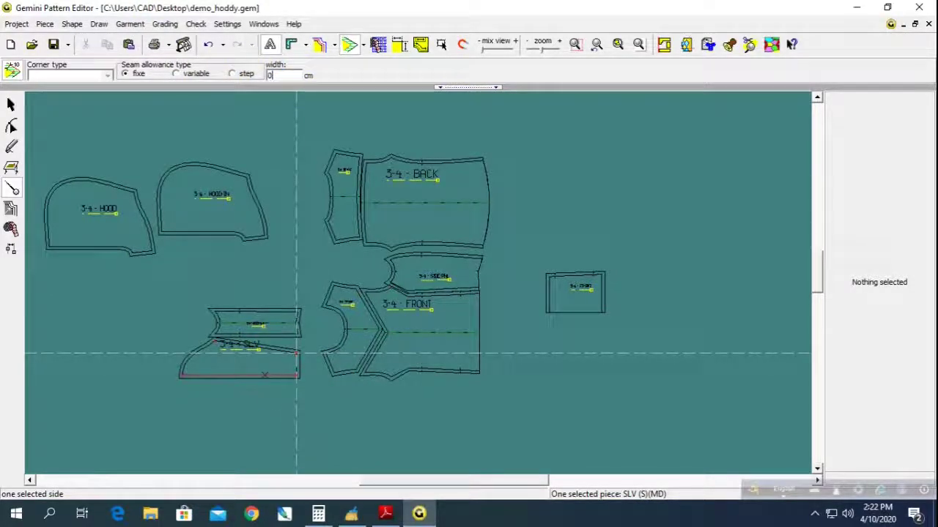
key(Return)
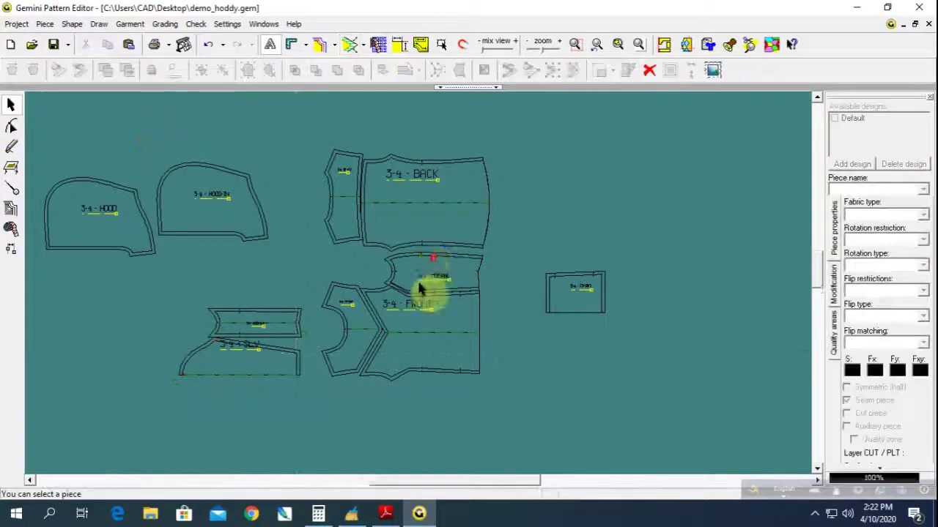
Move the FR-YOUK piece left, away from the FRONT piece.
click(408, 331)
scroll(416, 301, up, 2)
scroll(421, 293, up, 1)
scroll(413, 282, up, 1)
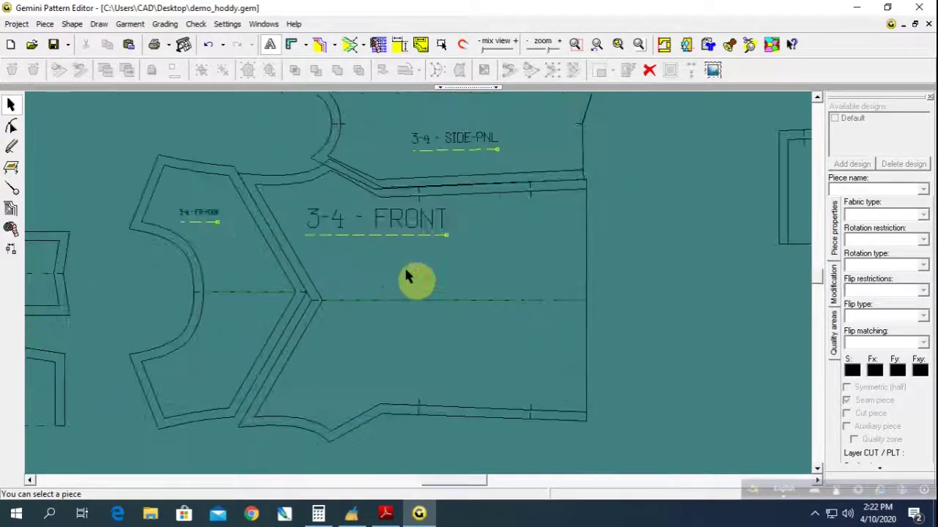
scroll(402, 290, up, 1)
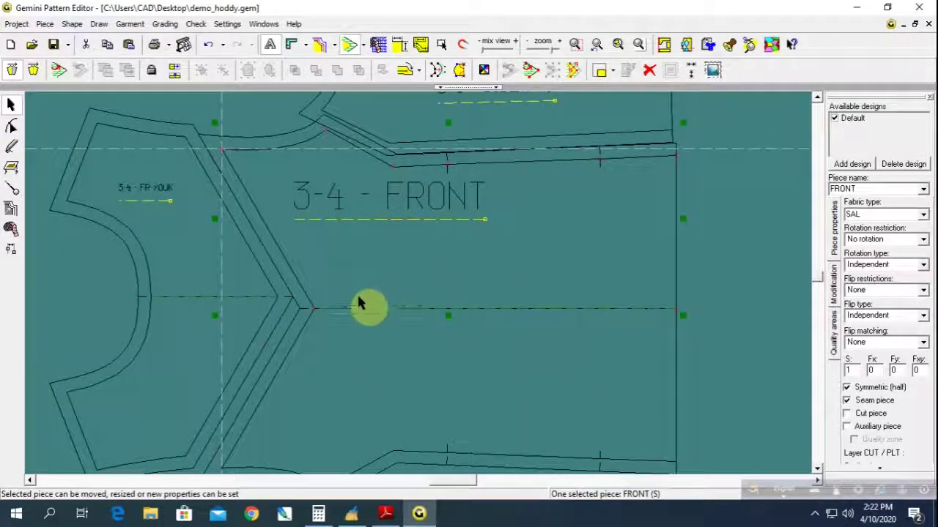
drag(272, 293, 230, 300)
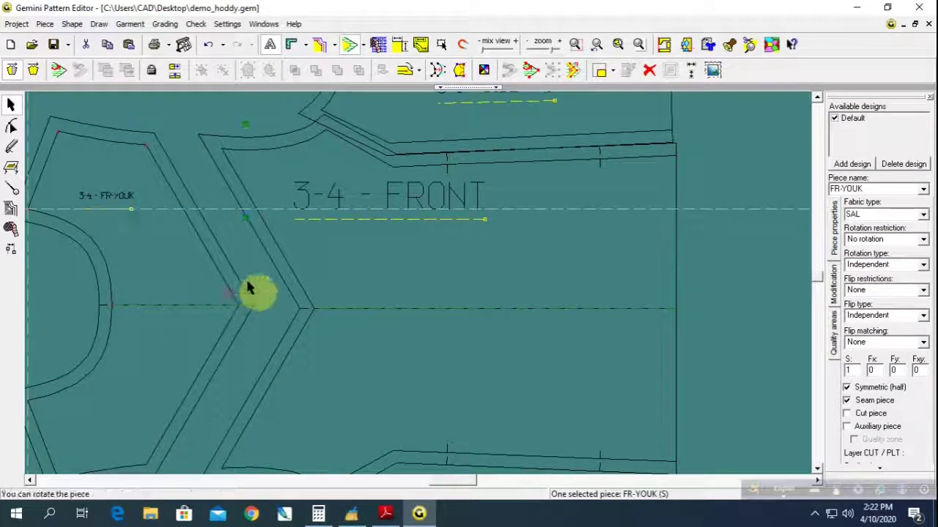
click(266, 298)
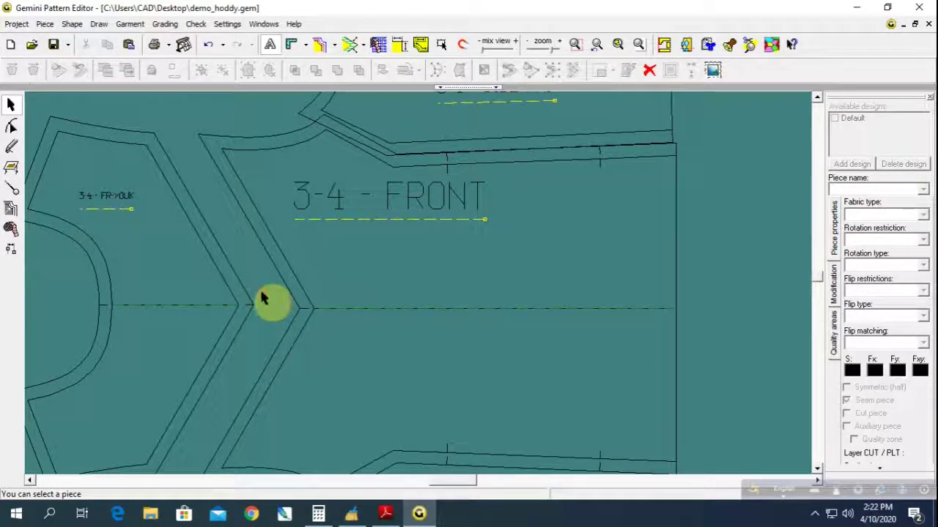
click(92, 147)
click(201, 130)
scroll(350, 312, down, 2)
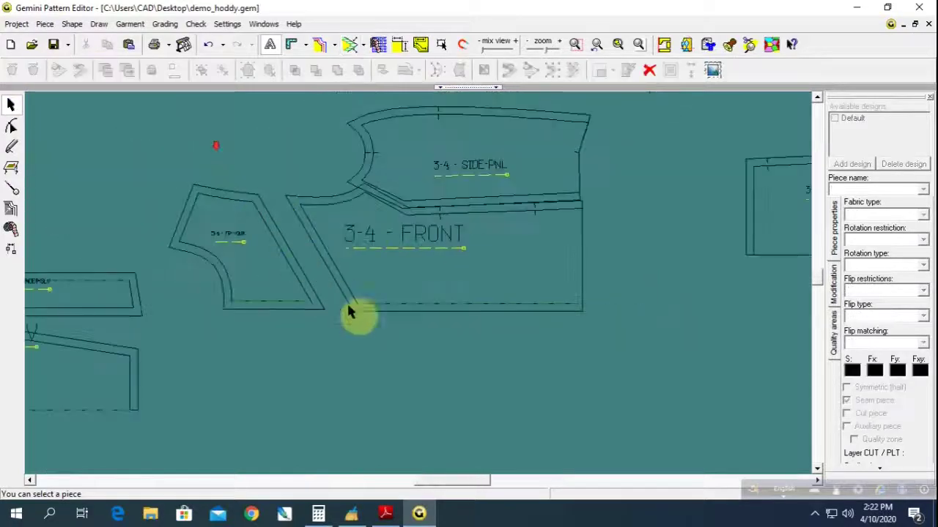
click(477, 209)
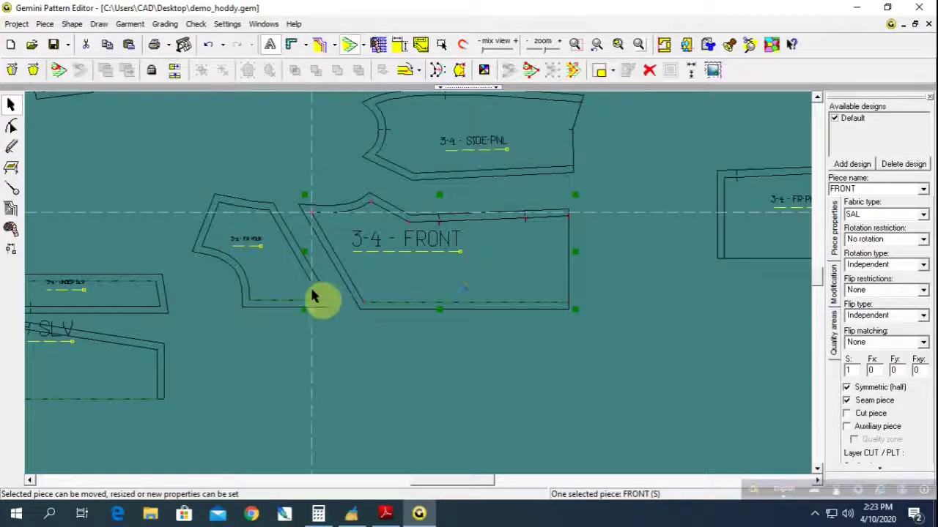
click(388, 351)
scroll(387, 352, up, 1)
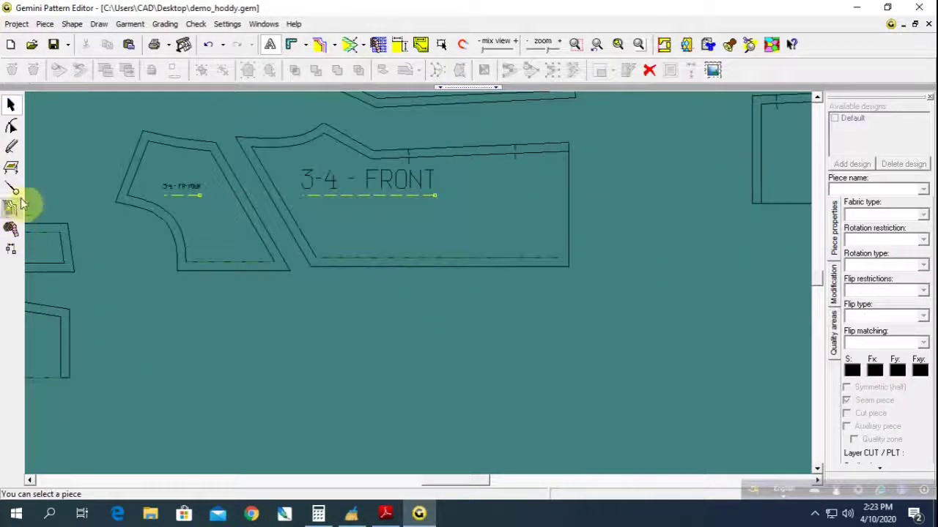
Set 0 cm seam allowance on the bottom edges of FR-YOUK and FRONT.
click(13, 190)
click(213, 260)
click(12, 76)
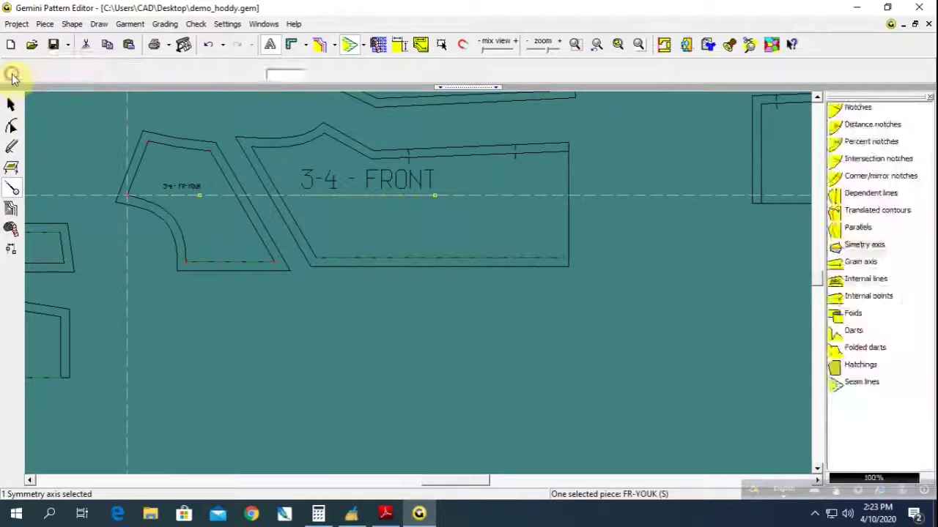
click(244, 274)
text(0)
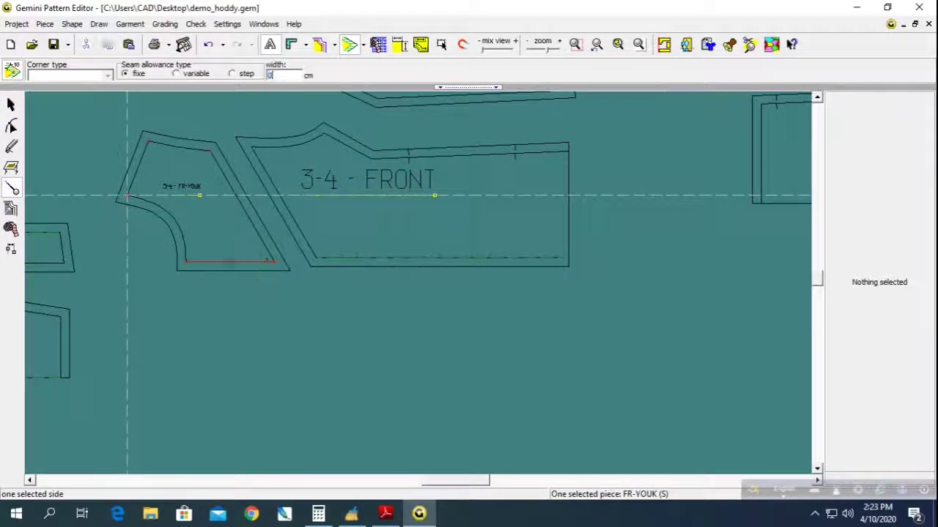
key(Return)
click(373, 263)
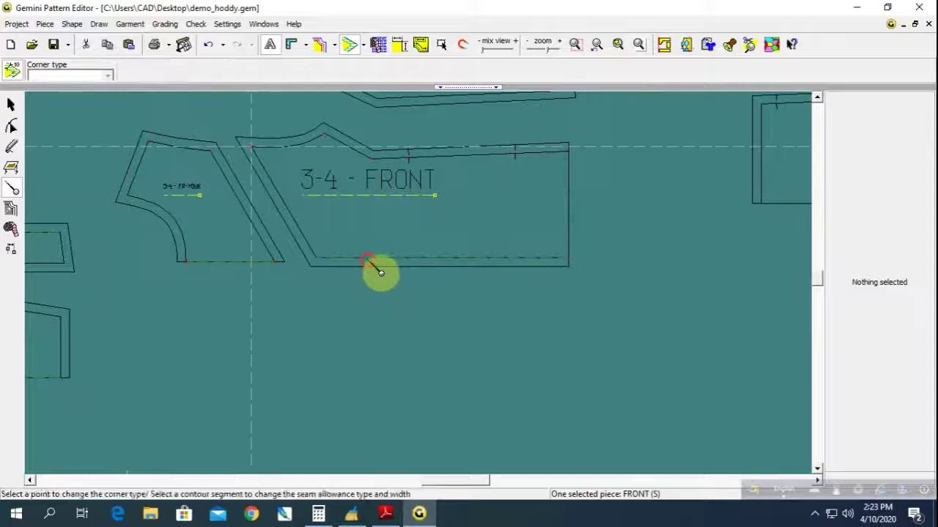
drag(284, 76, 259, 77)
text(0)
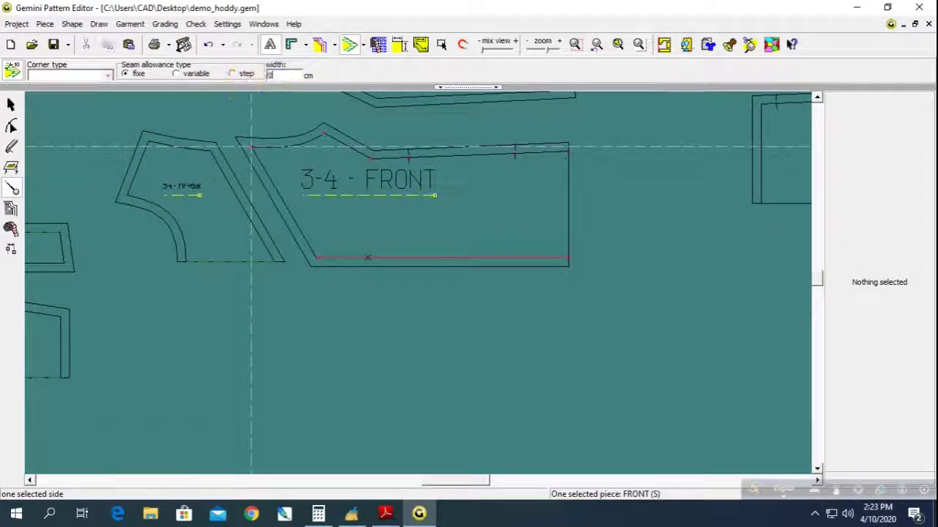
key(Return)
Check the size table in the PDF and return to the pattern editor.
click(11, 105)
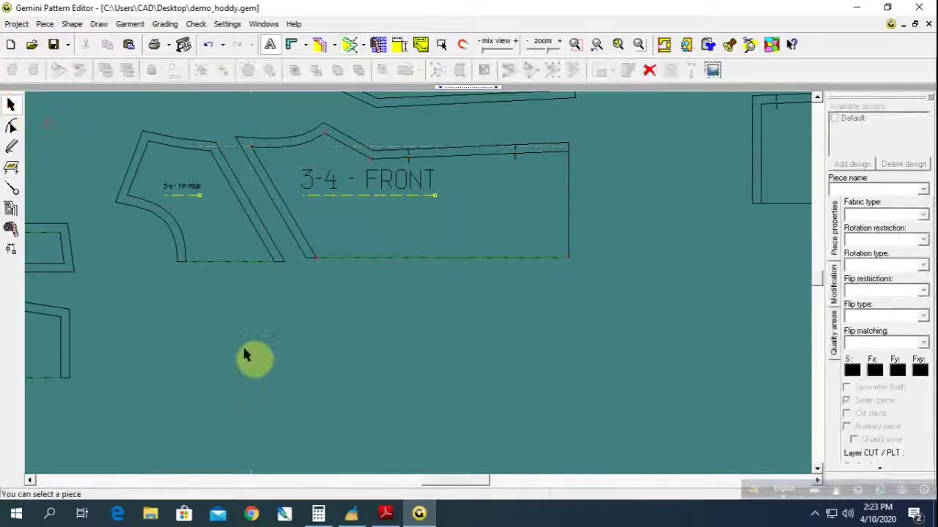
click(386, 513)
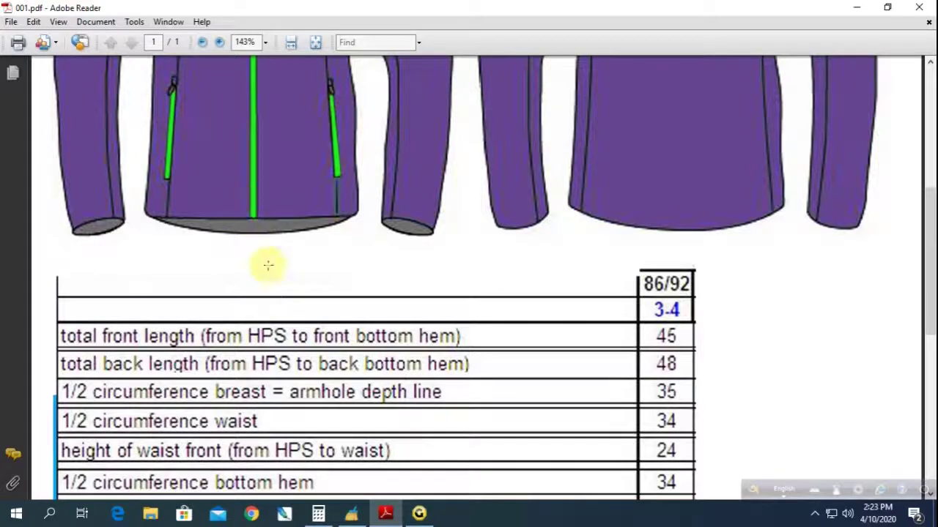
click(419, 512)
scroll(421, 293, up, 1)
Delete the existing symmetry axes of FR-YOUK and FRONT.
scroll(425, 293, up, 1)
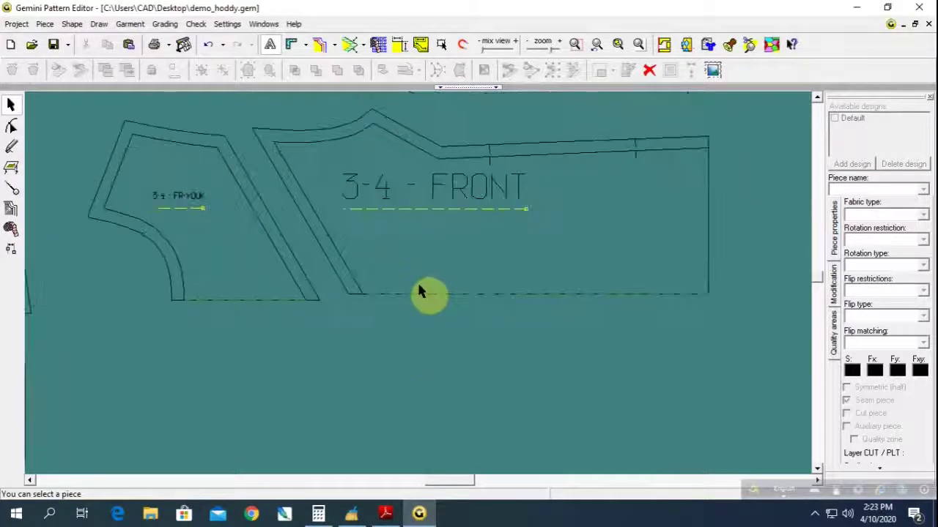
click(429, 293)
click(13, 187)
click(268, 301)
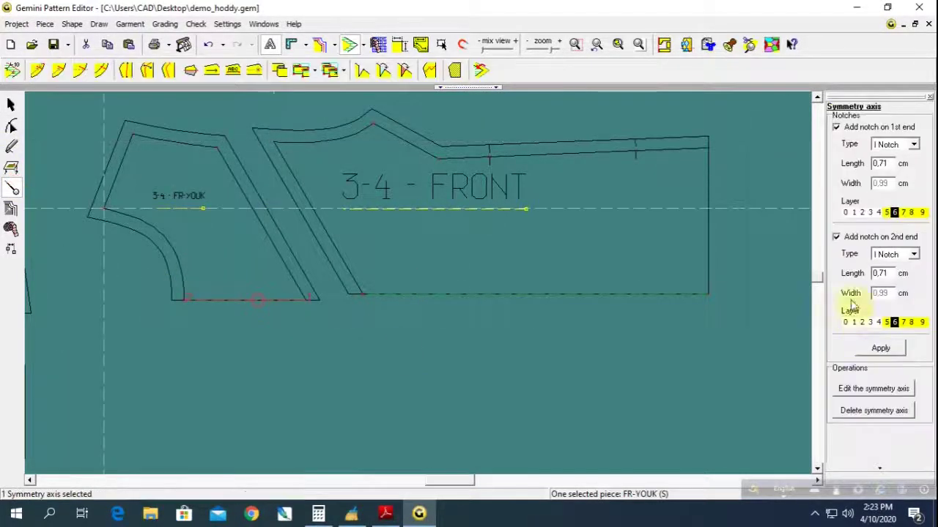
click(861, 405)
click(608, 294)
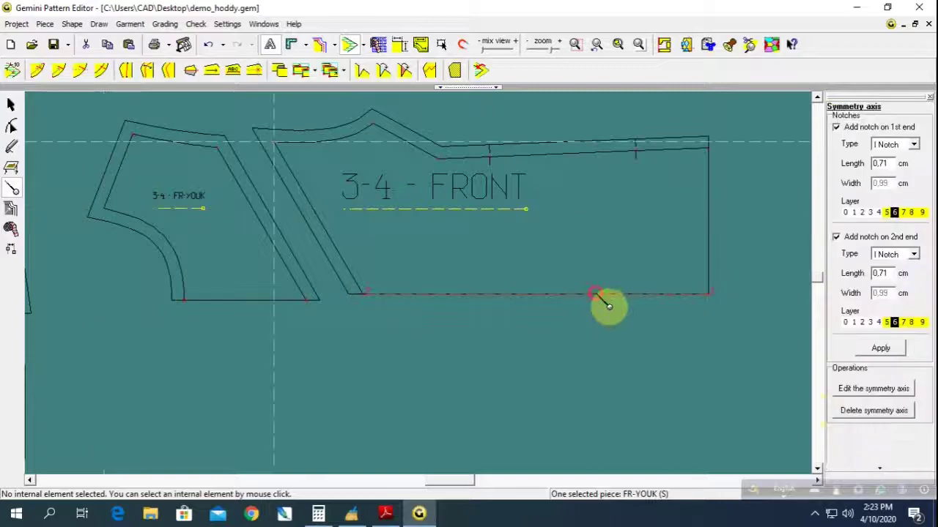
click(849, 403)
click(853, 412)
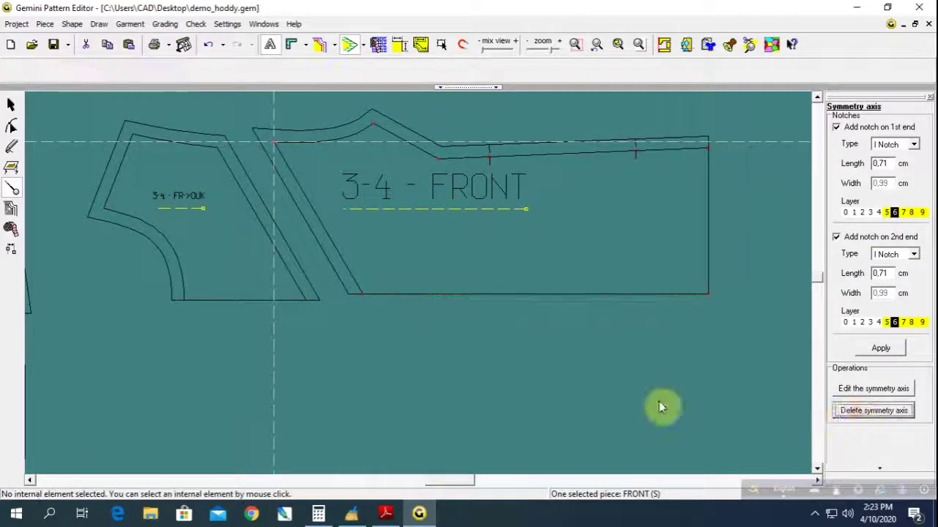
Symmetrize the FRONT piece along the segment between its bottom corners.
click(15, 129)
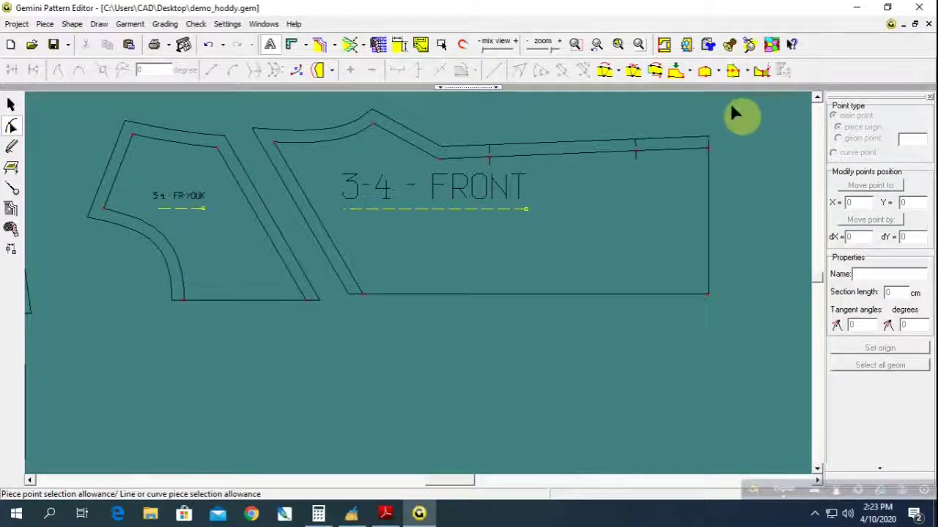
click(761, 72)
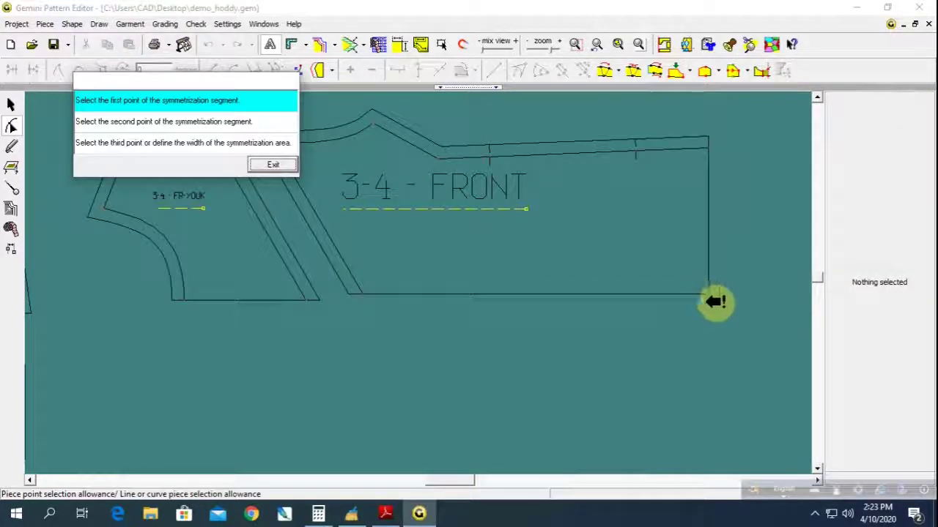
click(708, 294)
click(361, 294)
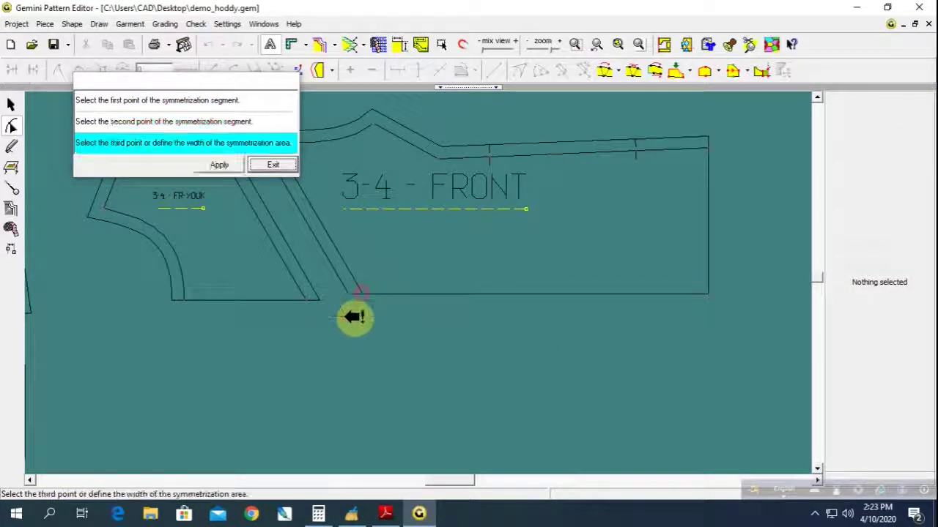
click(221, 165)
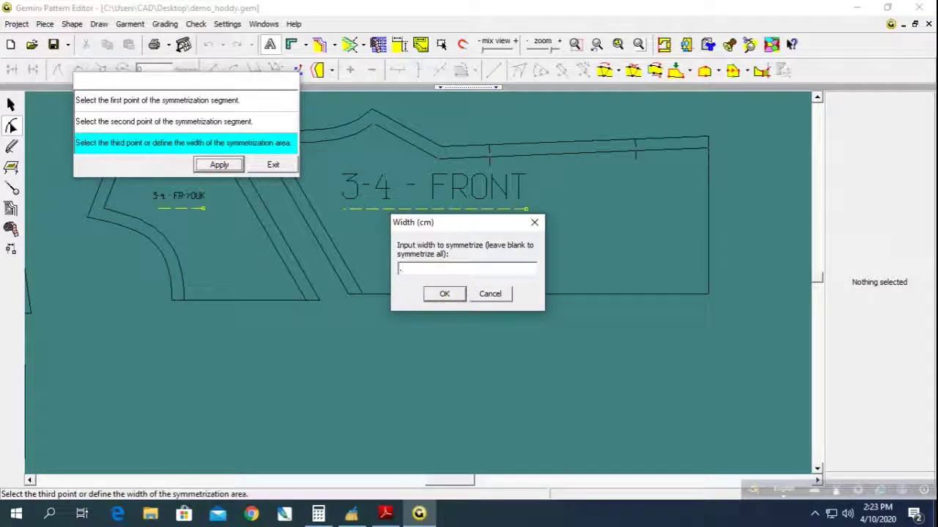
click(444, 293)
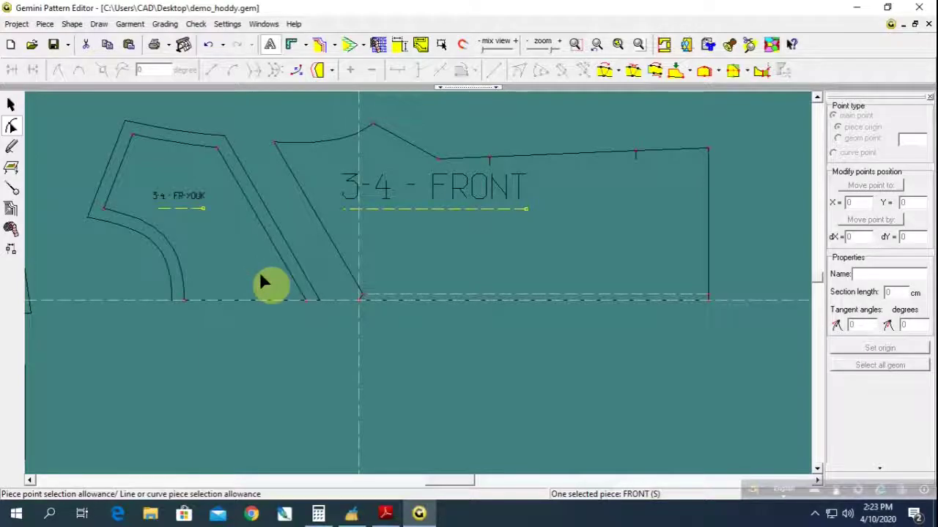
Symmetrize FR-YOUK along its bottom corners with width 0.
click(250, 277)
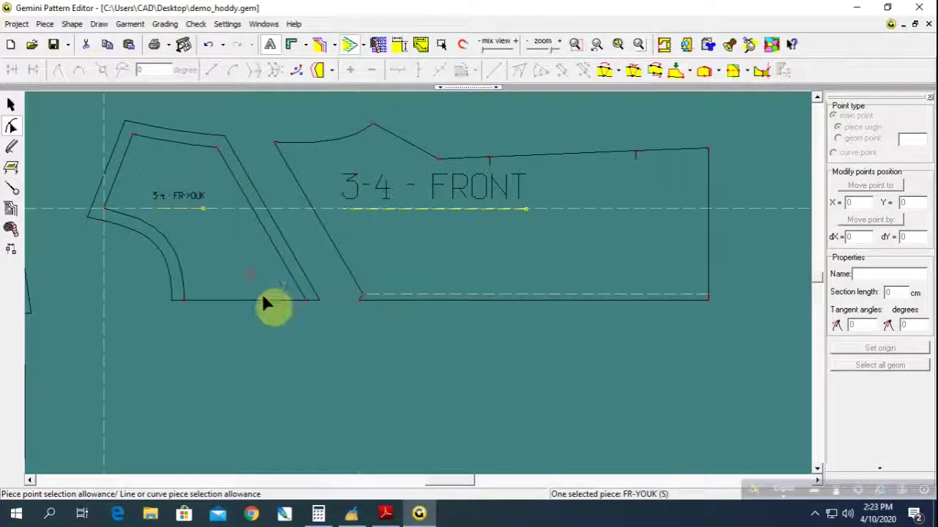
click(744, 78)
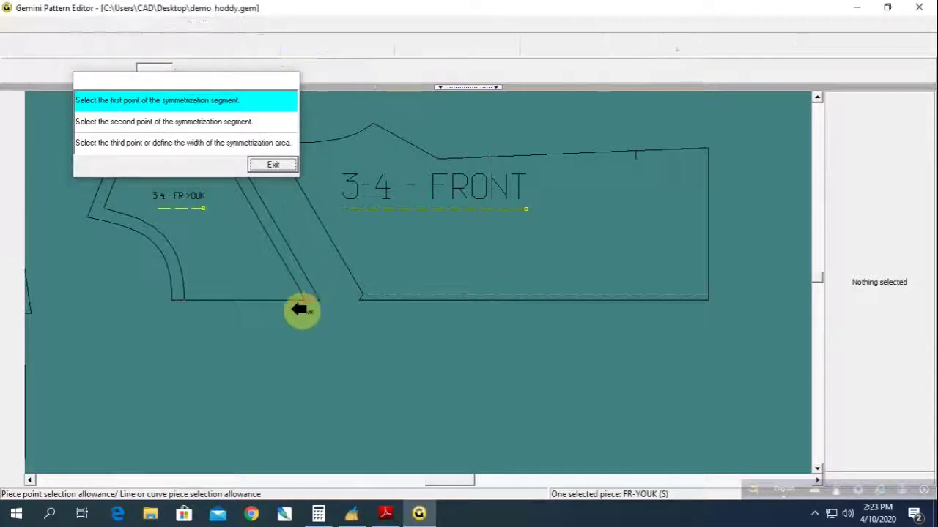
click(302, 308)
click(192, 302)
click(220, 164)
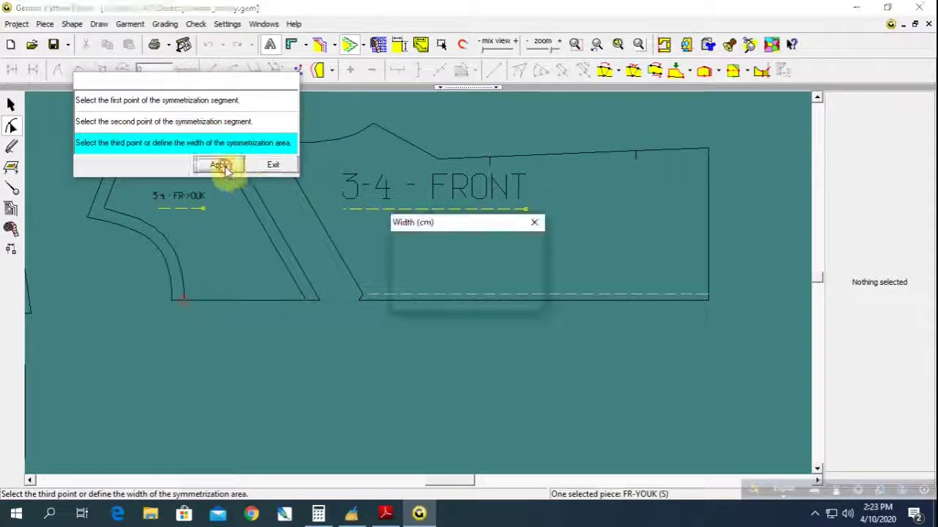
text(0.5)
key(Return)
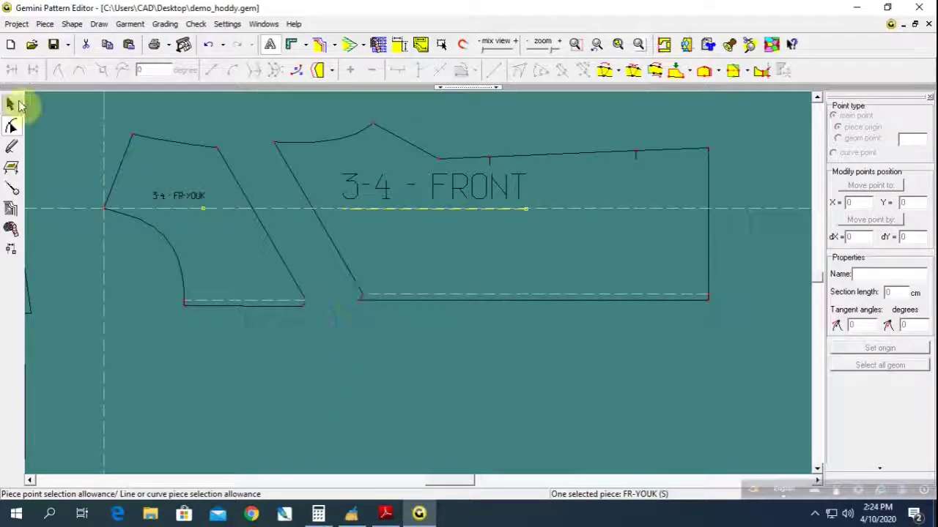
Select FR-YOUK and FRONT and move the yoke into line with FRONT.
click(11, 105)
click(228, 264)
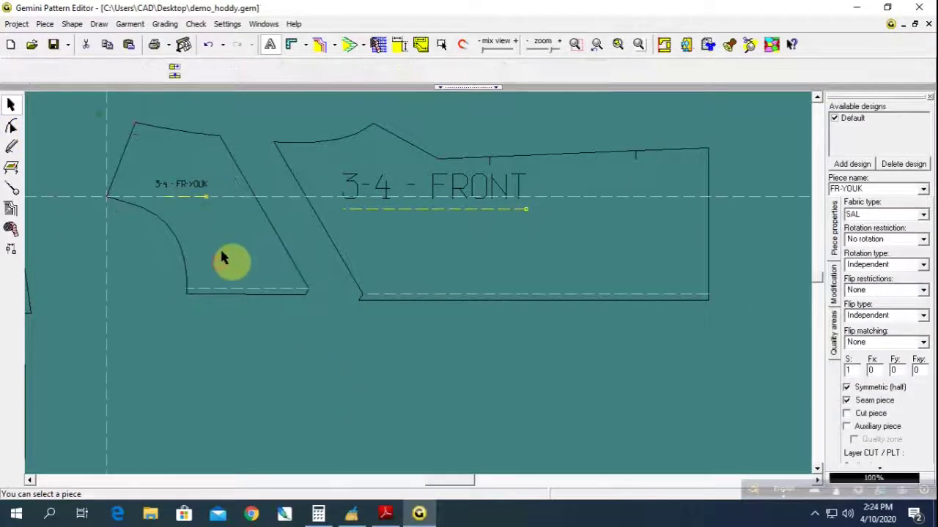
scroll(327, 309, down, 2)
click(404, 261)
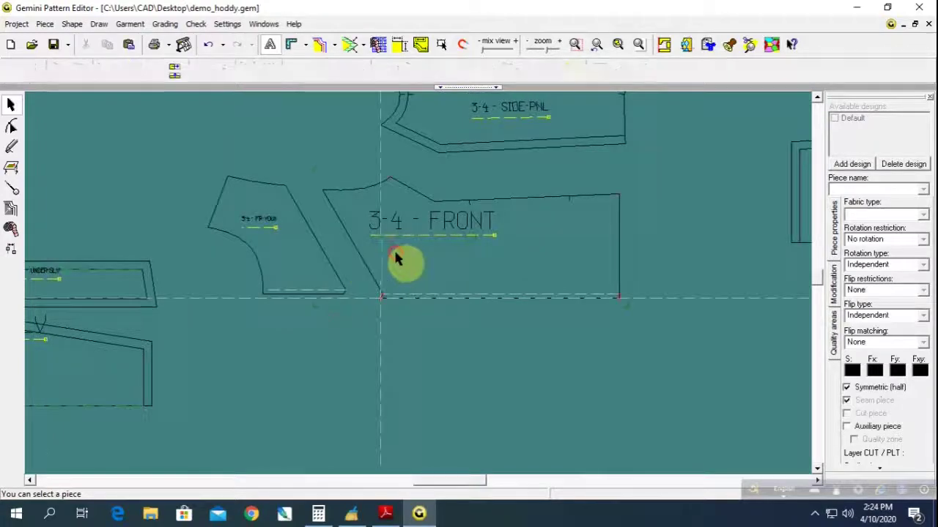
drag(197, 167, 702, 355)
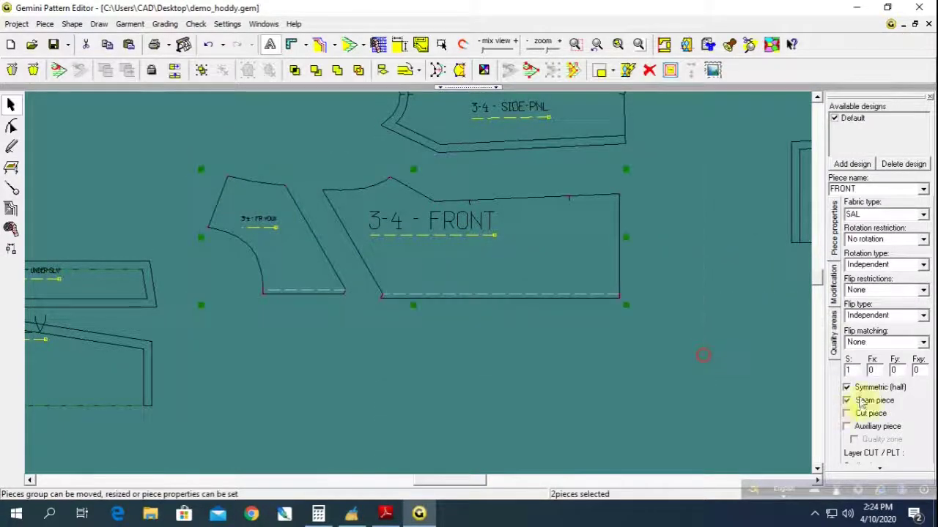
click(605, 411)
click(335, 274)
drag(335, 274, 350, 280)
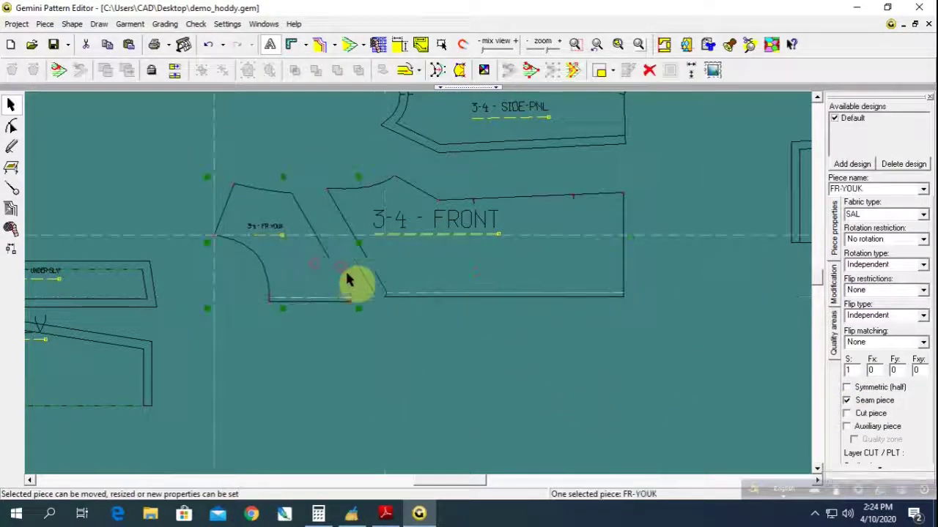
Set the Fy flip value to 1 for the FRONT piece.
click(414, 264)
click(293, 260)
click(895, 370)
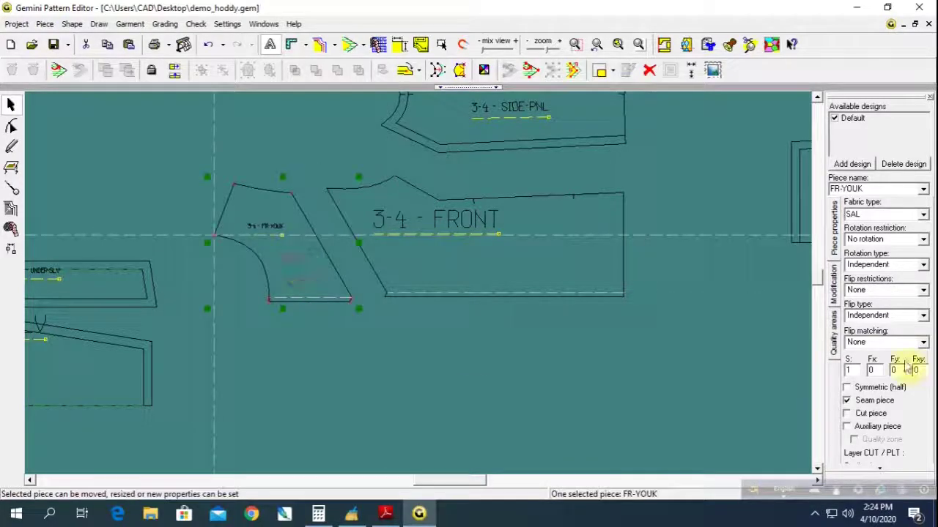
click(891, 374)
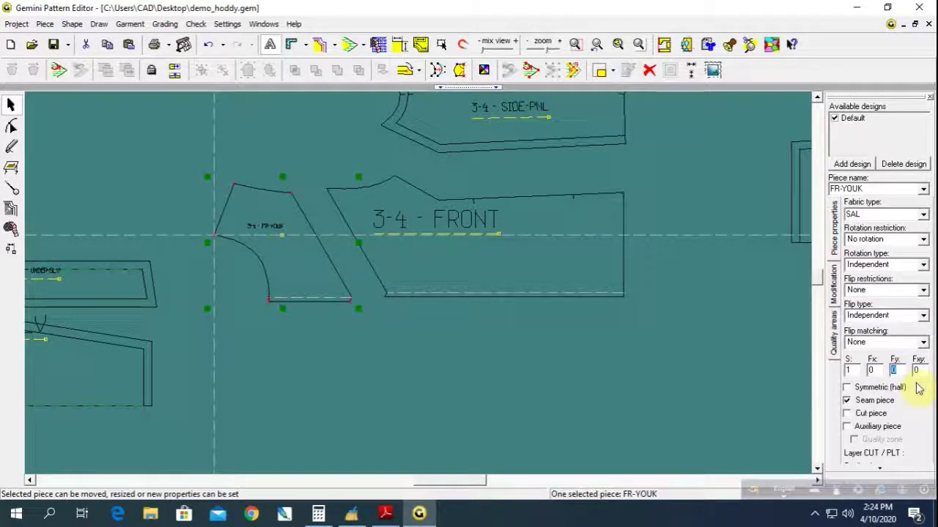
text(1)
click(561, 278)
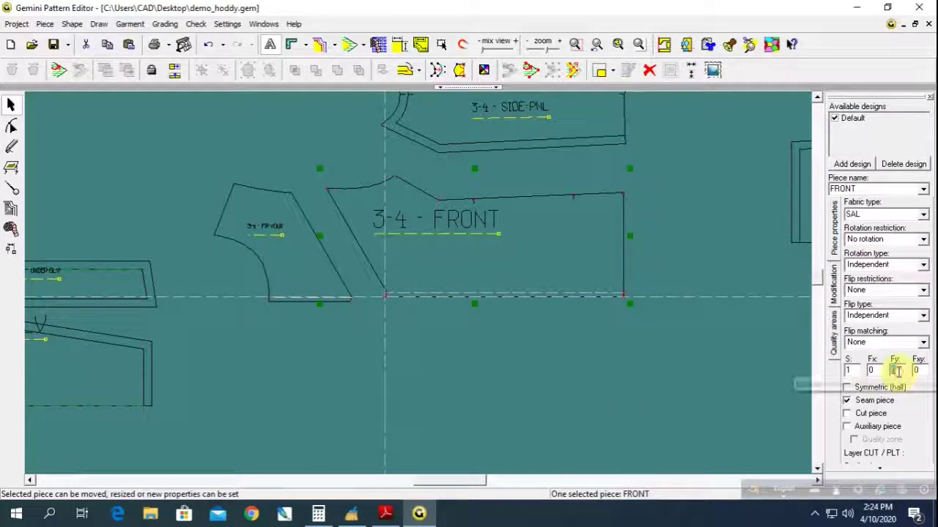
text(1)
click(636, 238)
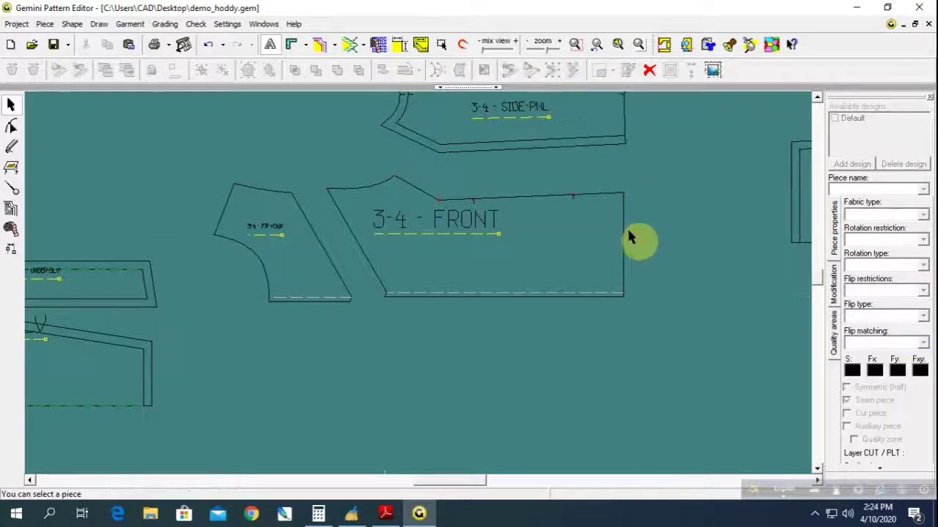
click(561, 272)
Move the front yoke against the FRONT piece.
scroll(419, 291, up, 1)
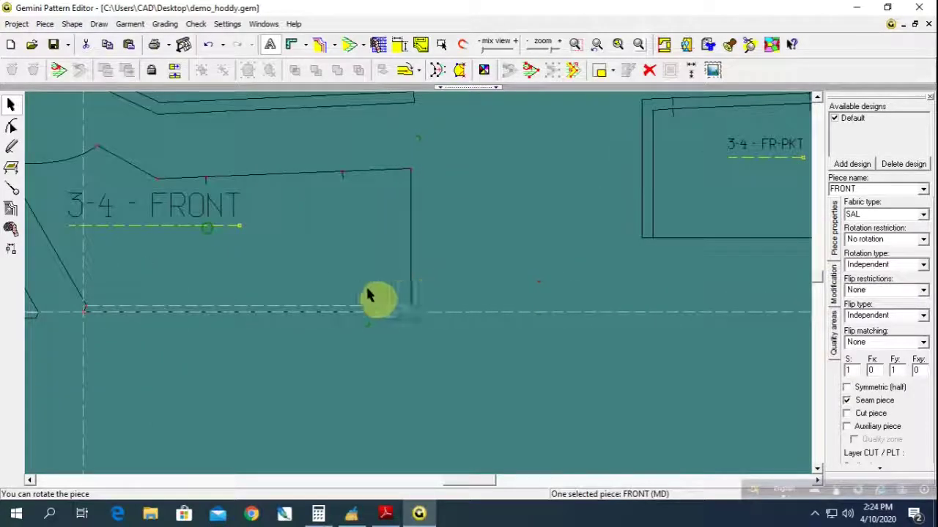
scroll(419, 290, down, 1)
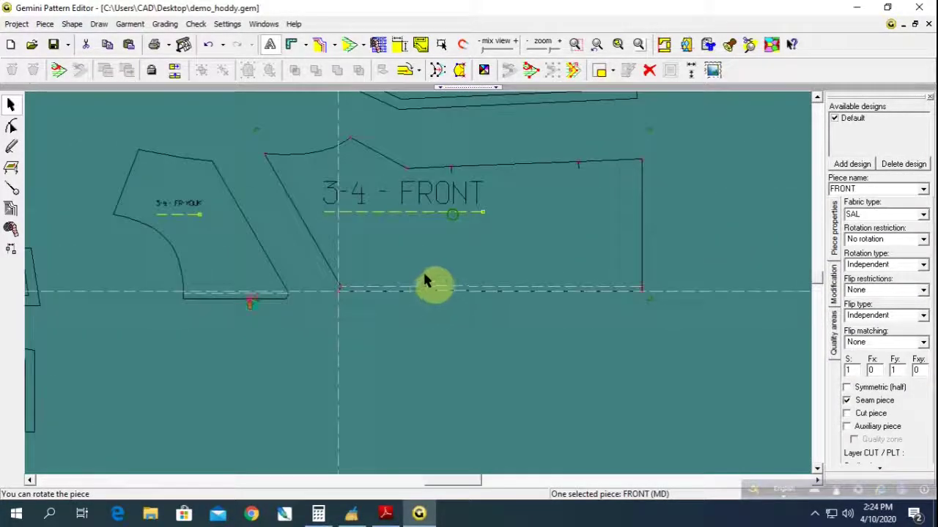
click(239, 289)
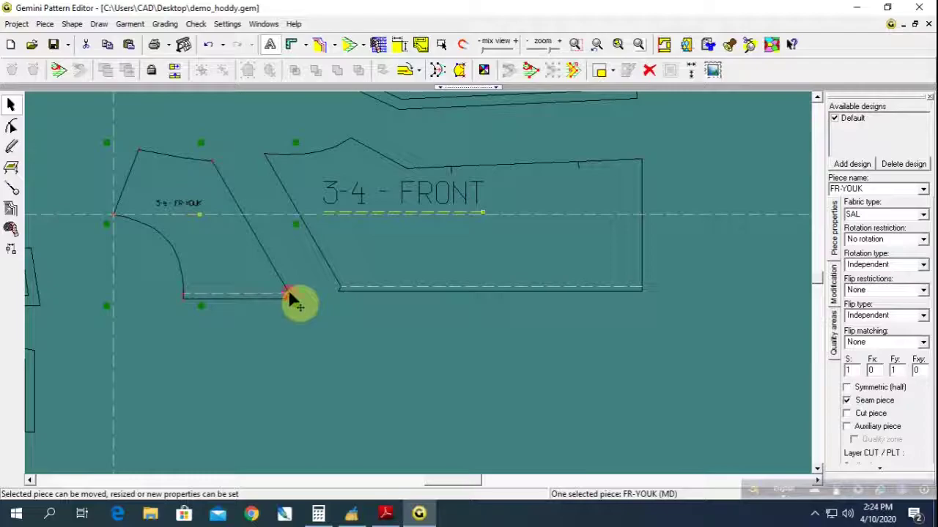
drag(291, 298, 339, 293)
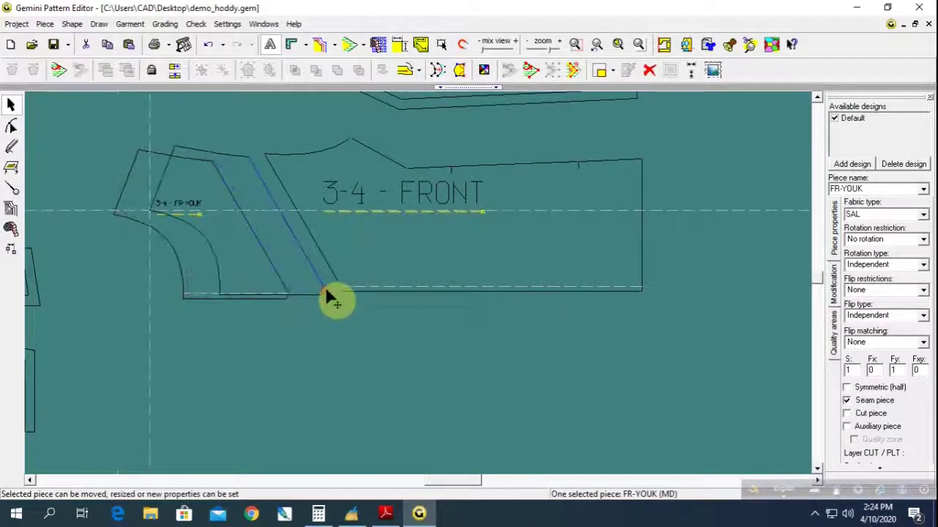
click(349, 329)
Save the pattern and nudge the yoke left, leaving a small gap.
key(ctrl+s)
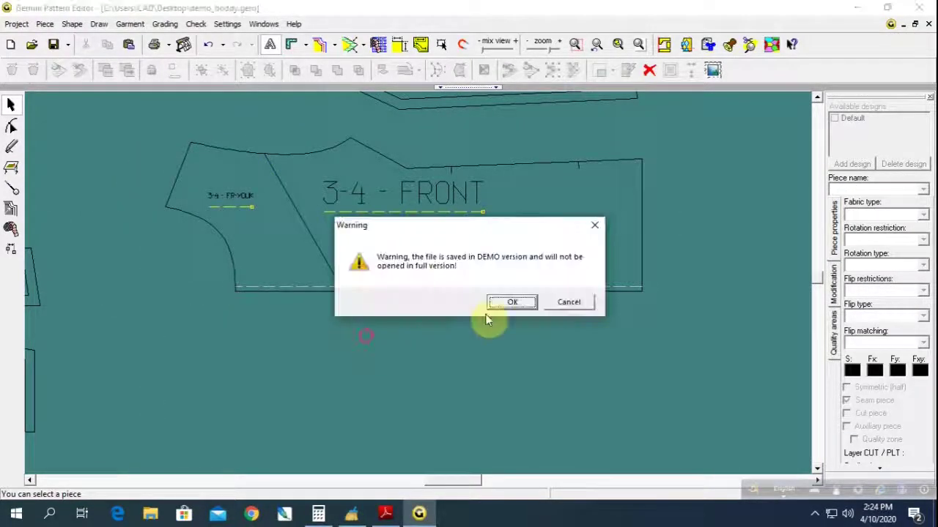
click(513, 300)
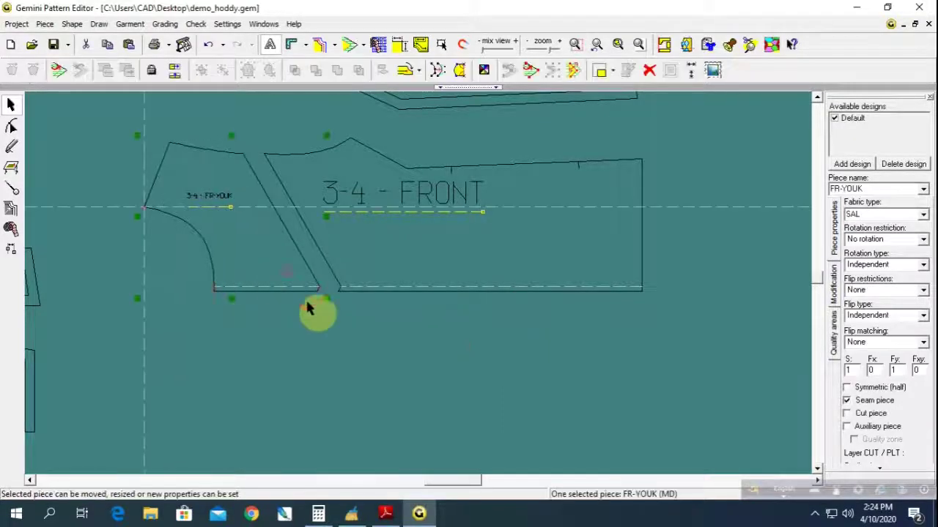
drag(314, 310, 393, 272)
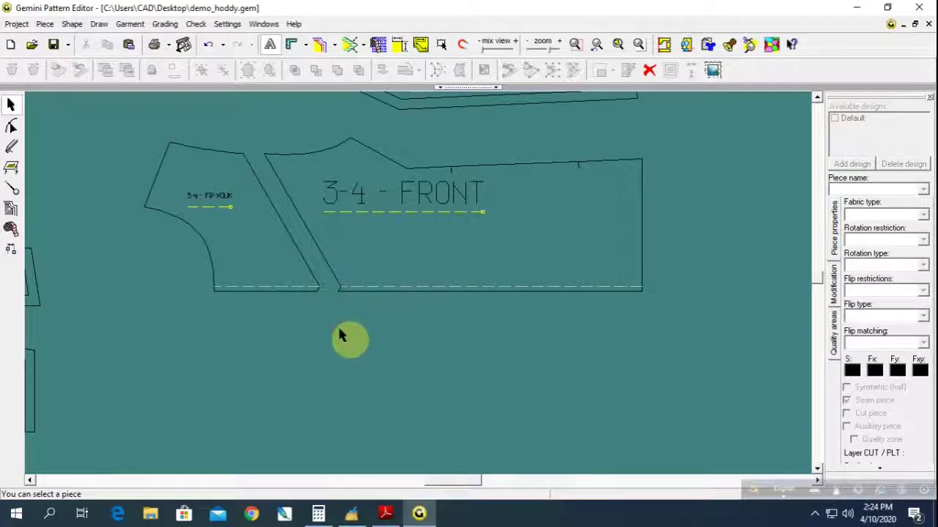
Shift the back yoke slightly and move the pocket piece left and down.
scroll(352, 344, down, 1)
scroll(377, 334, down, 2)
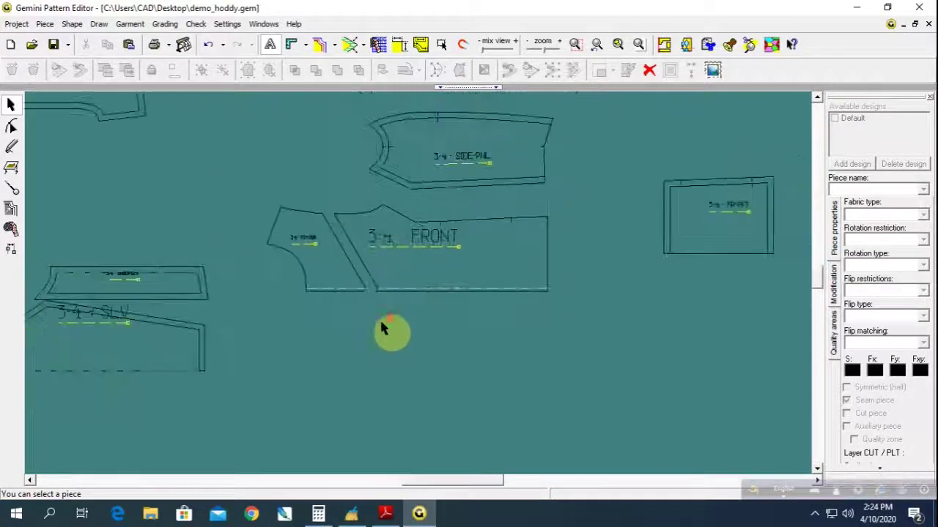
scroll(425, 315, down, 1)
scroll(344, 322, down, 2)
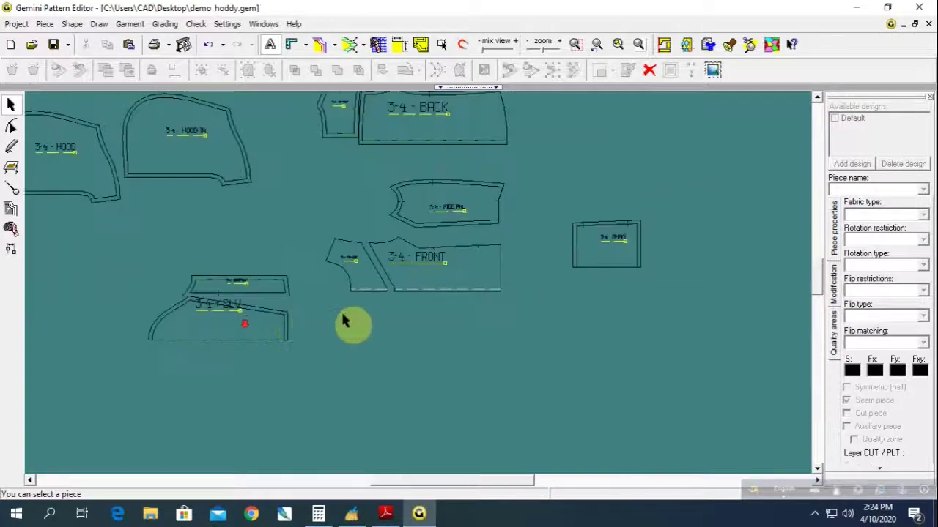
scroll(335, 241, down, 1)
scroll(436, 256, up, 1)
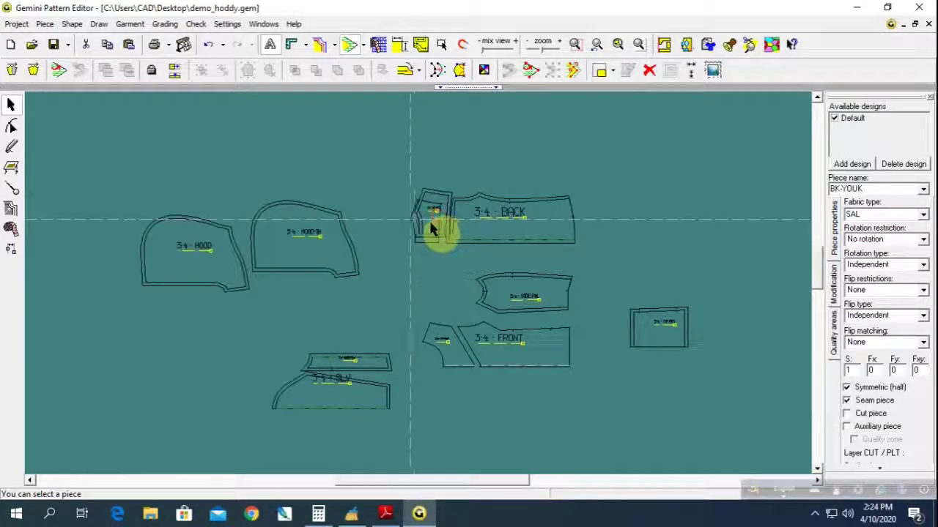
drag(433, 219, 424, 226)
click(657, 331)
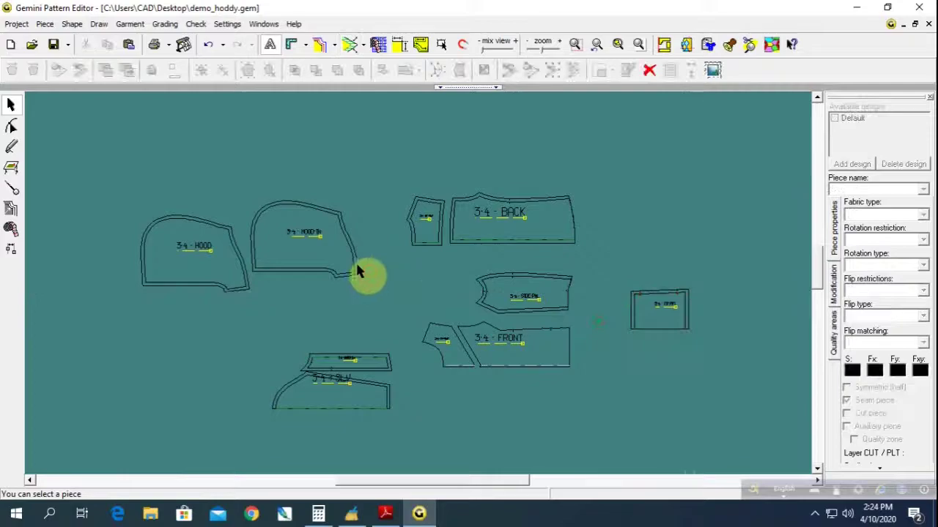
scroll(393, 369, down, 1)
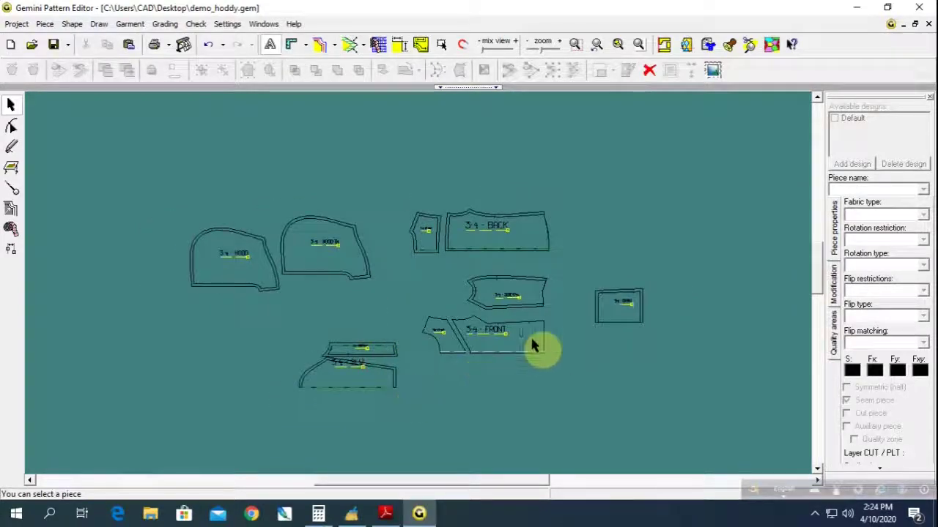
drag(611, 314, 561, 379)
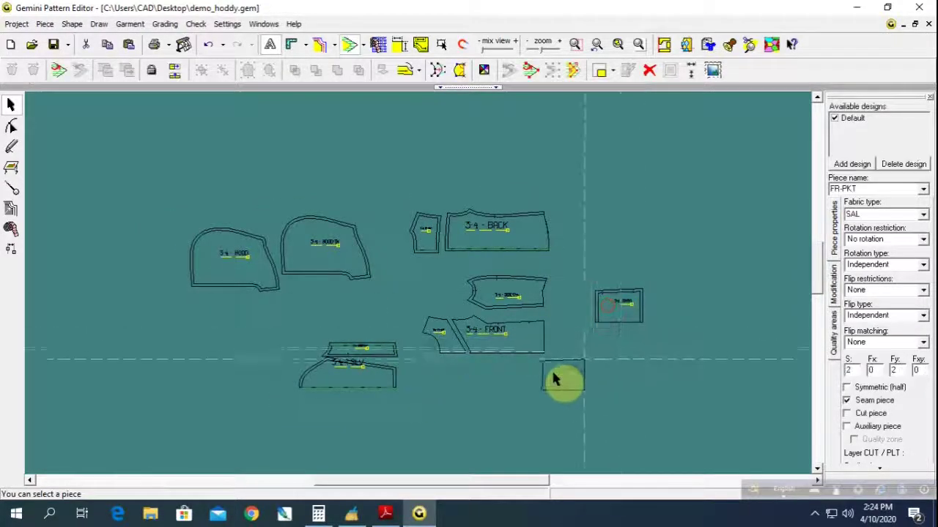
scroll(424, 292, up, 2)
scroll(419, 289, up, 1)
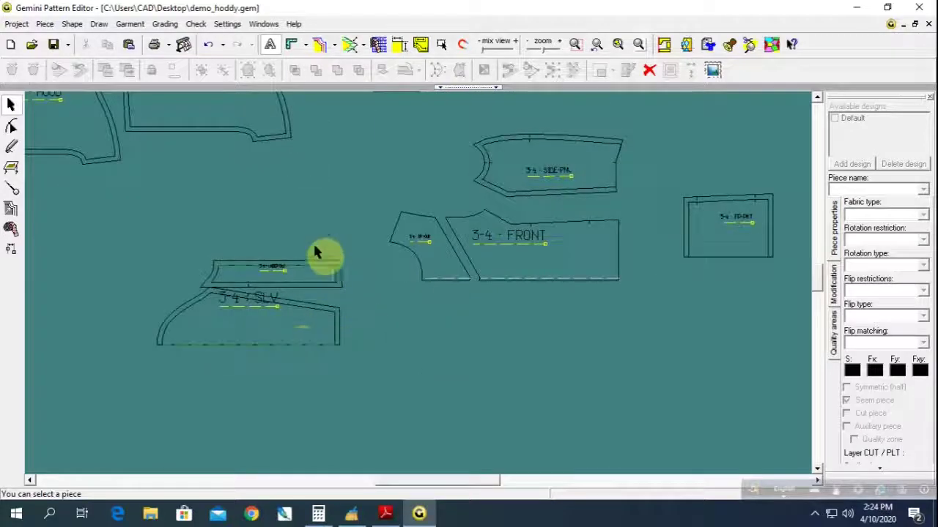
Set 0 cm seam allowance on the SLV and UNDER-SLV fold edges.
click(11, 189)
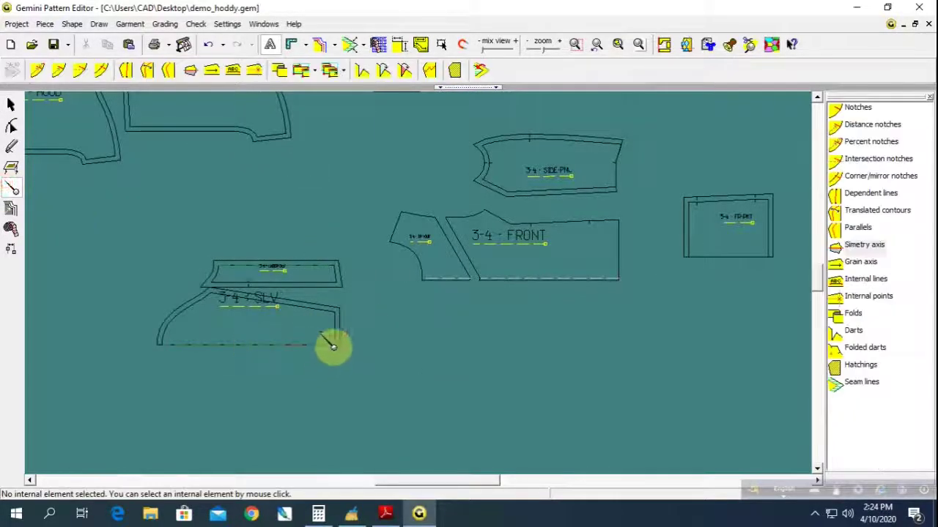
click(347, 341)
click(11, 71)
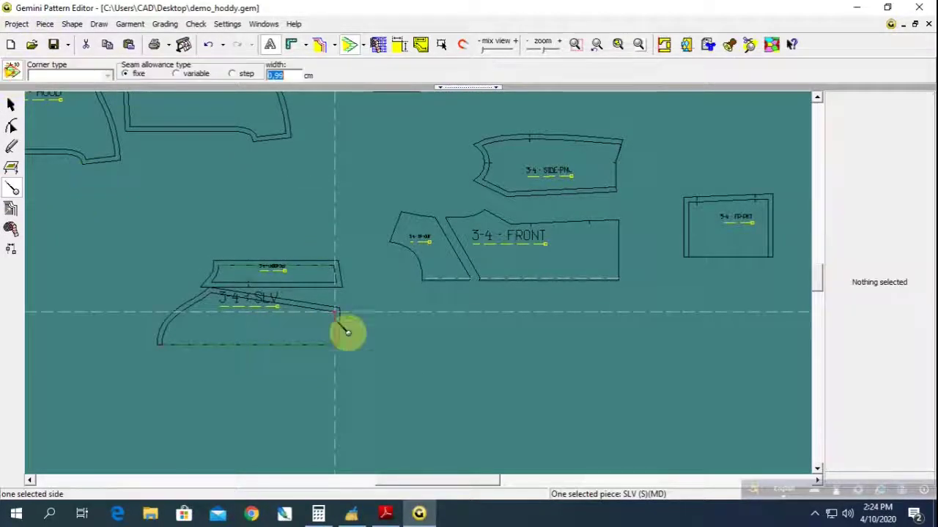
click(337, 319)
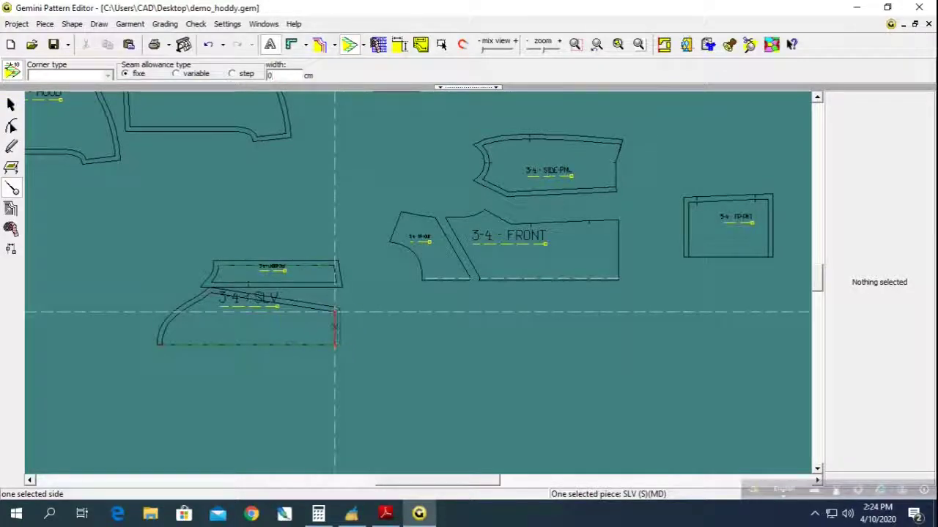
click(333, 274)
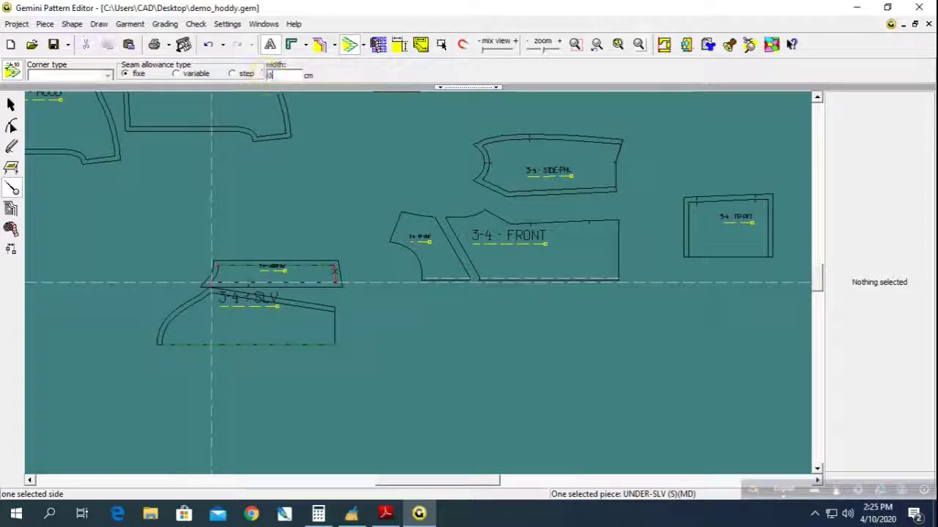
click(311, 266)
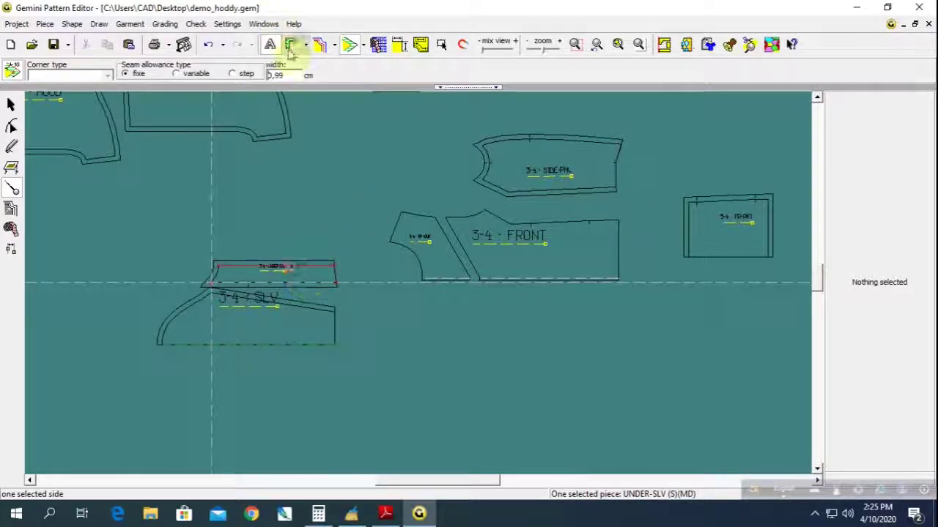
drag(287, 74, 242, 68)
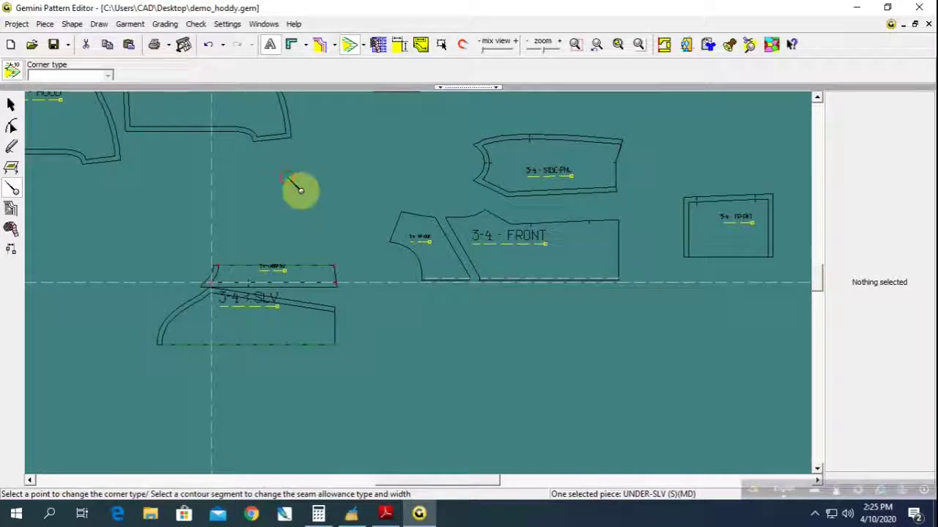
click(11, 105)
click(314, 235)
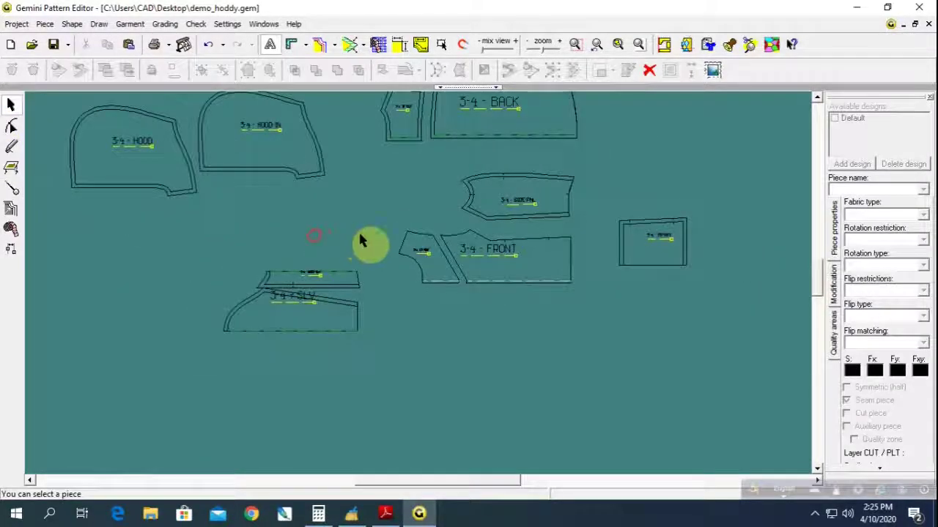
Add seam allowances to all ten selected pattern pieces.
key(ctrl+a)
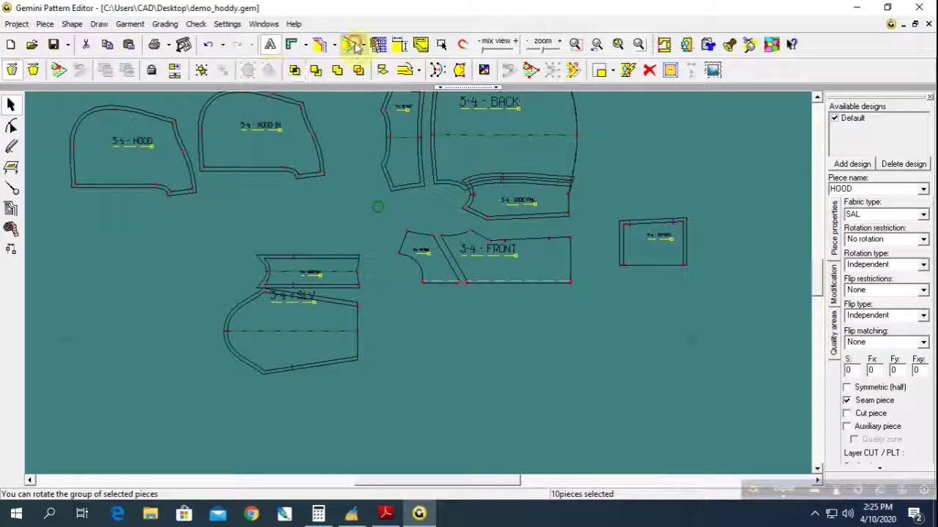
click(357, 229)
scroll(419, 287, up, 3)
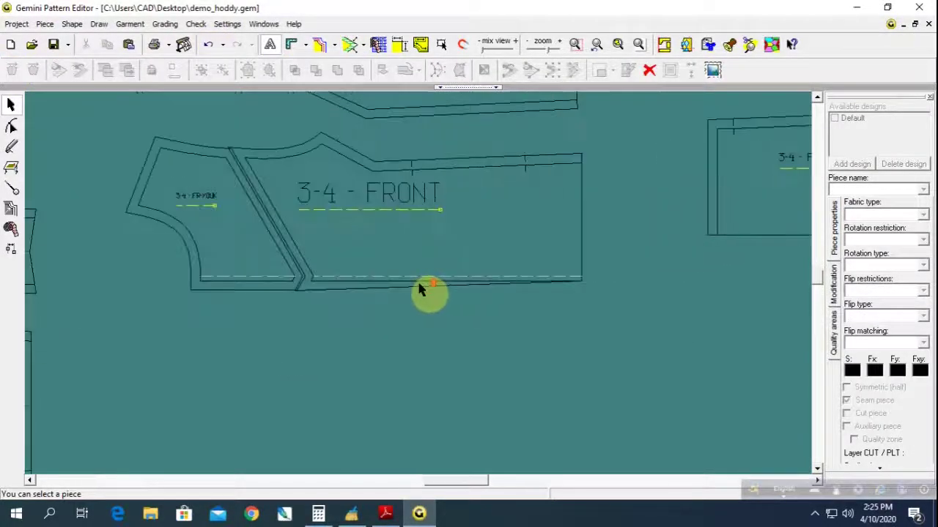
Set a fixed 0 cm seam allowance on the FR-YOUK and FRONT bottom fold edges.
click(11, 188)
click(277, 292)
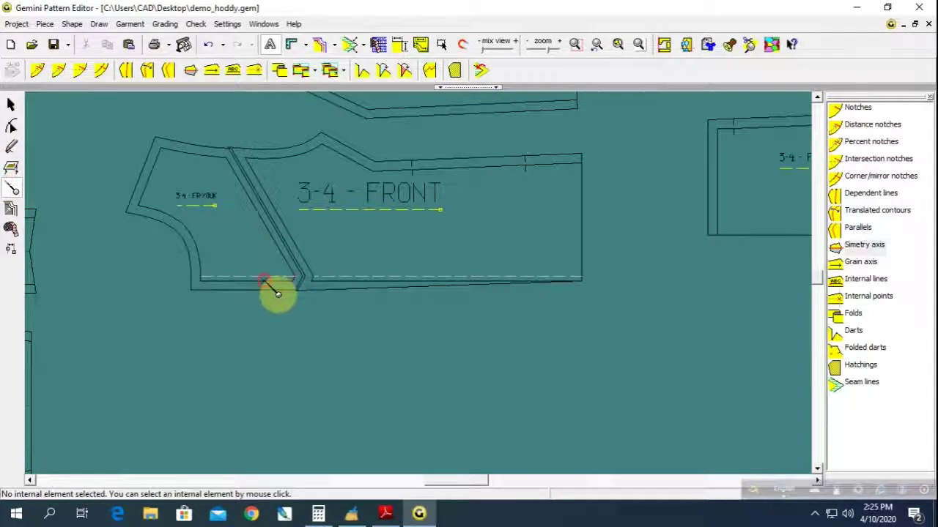
click(136, 229)
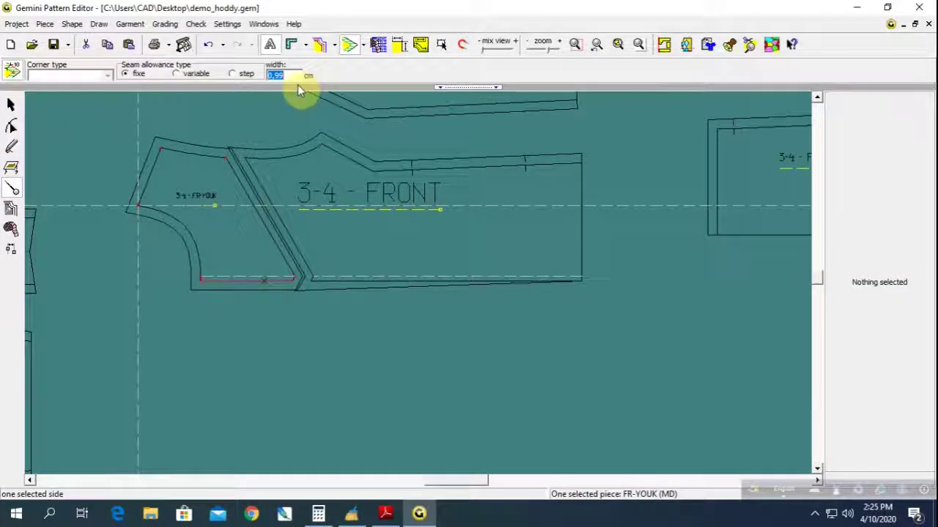
text(0)
click(339, 284)
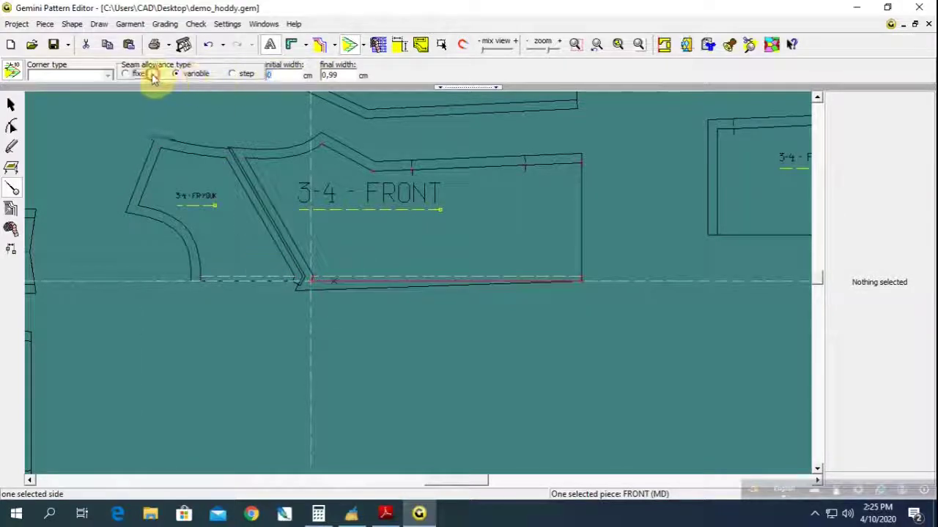
click(153, 77)
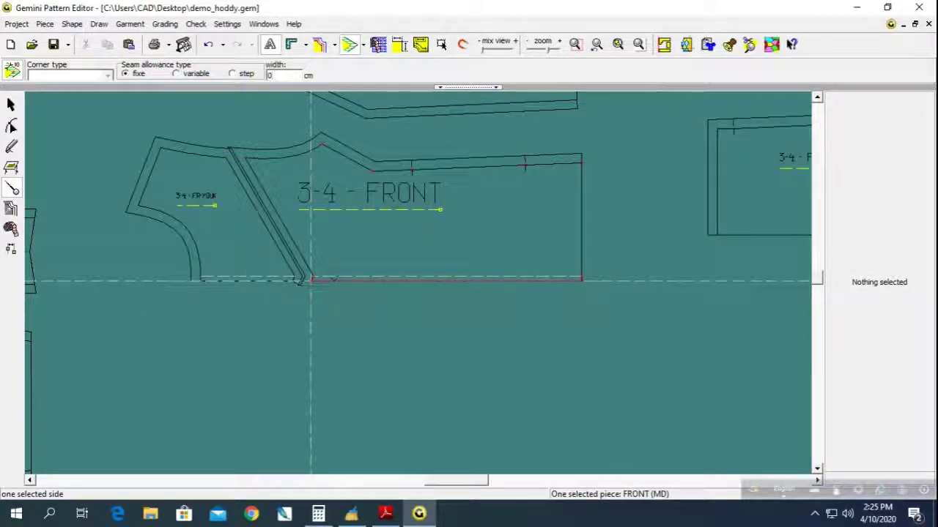
key(Return)
Review the front yoke and front pieces, then clear the selection.
scroll(430, 293, up, 1)
scroll(434, 299, up, 1)
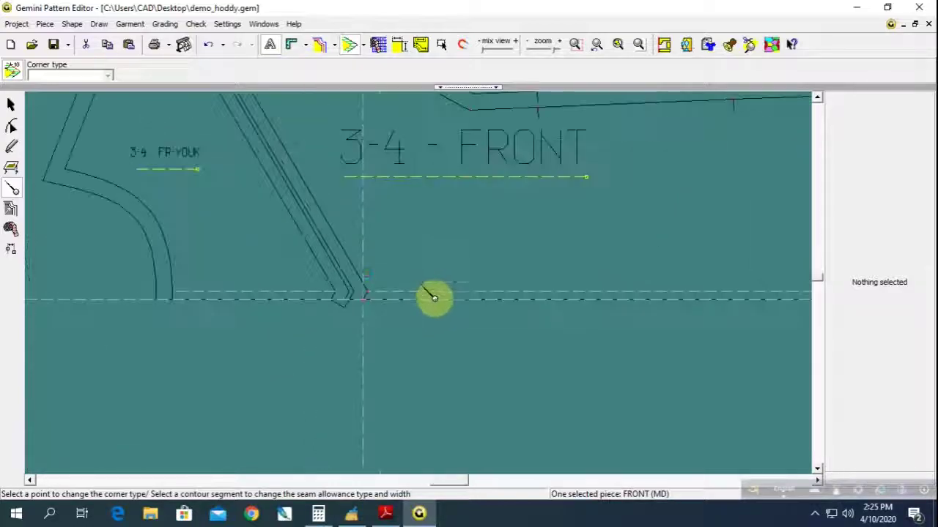
click(11, 105)
click(52, 220)
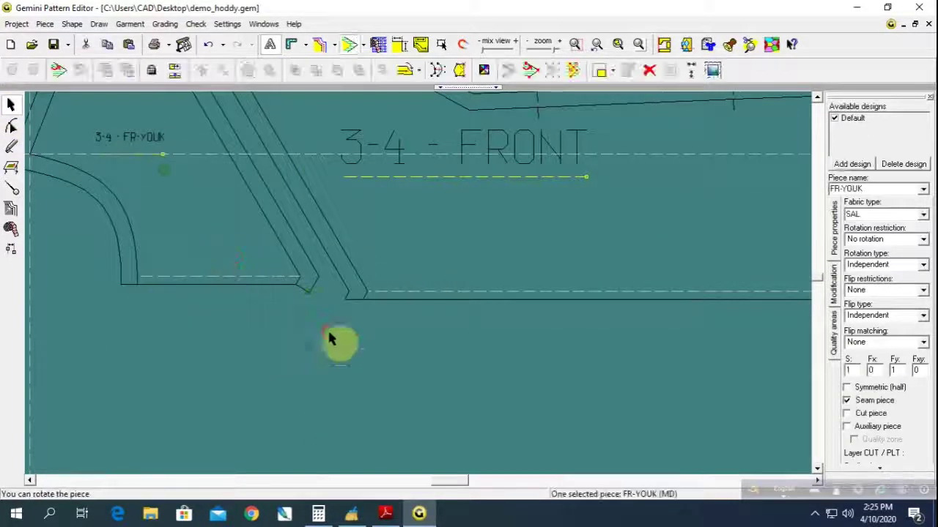
scroll(403, 264, down, 2)
click(418, 268)
click(435, 357)
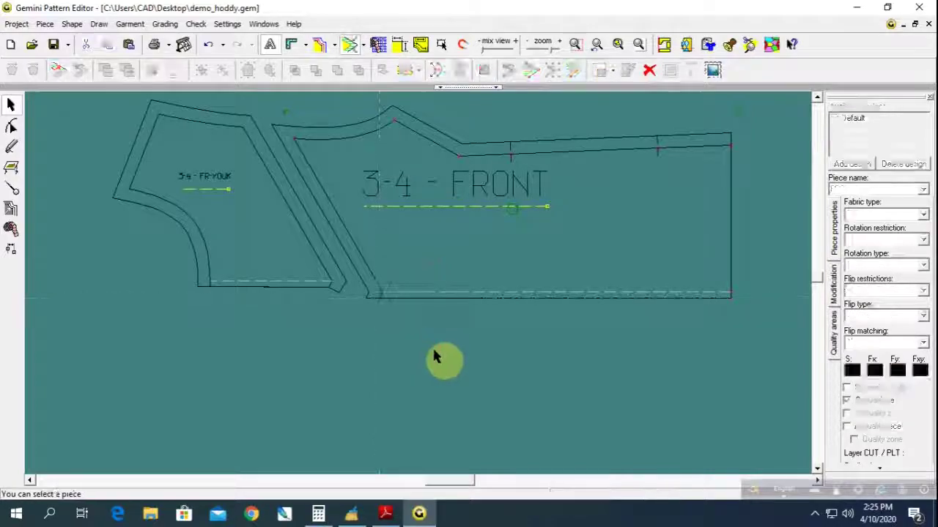